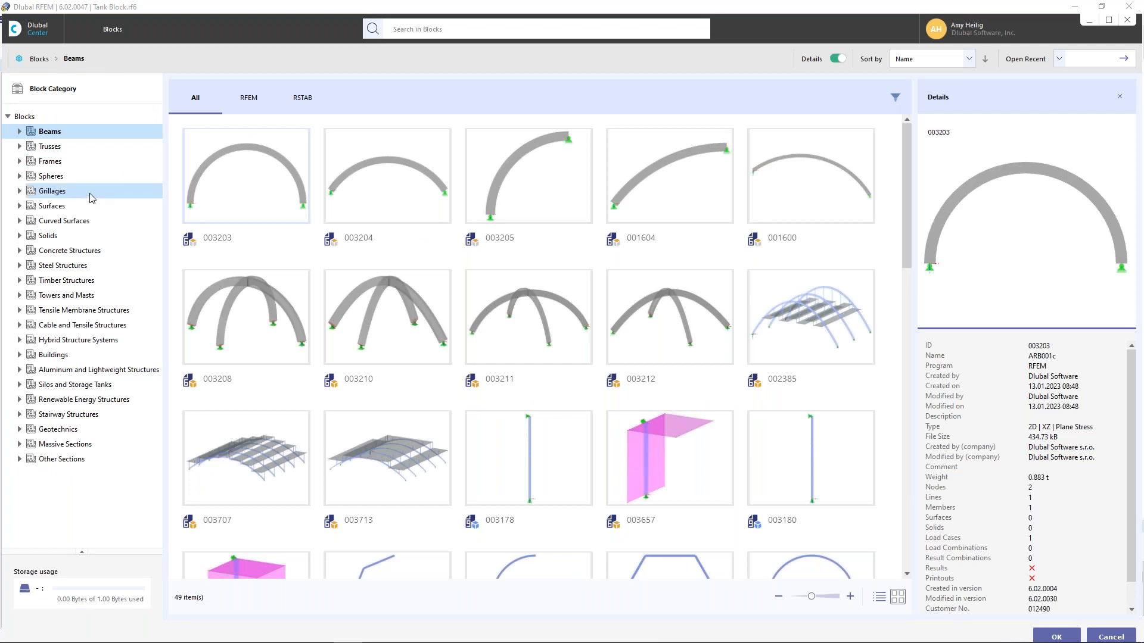
Examine the Steel Structures, Timber Structures, and Silos and Storage Tanks block categories and the details of domed tank block 002754
left_click(79, 268)
scroll(518, 360, "down", 10)
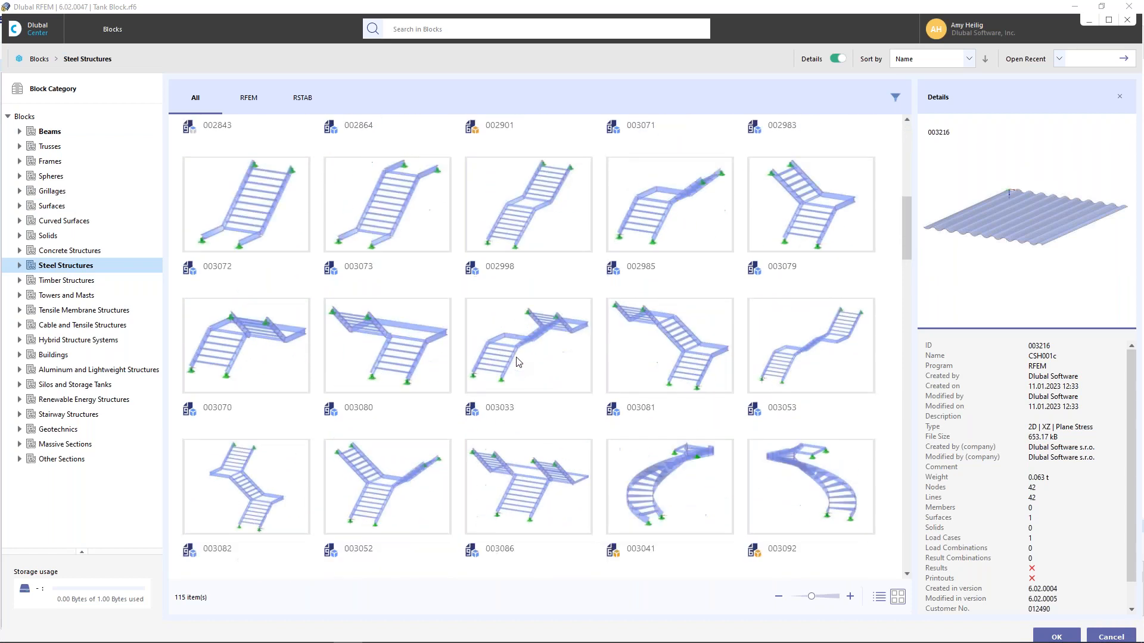
left_click(58, 285)
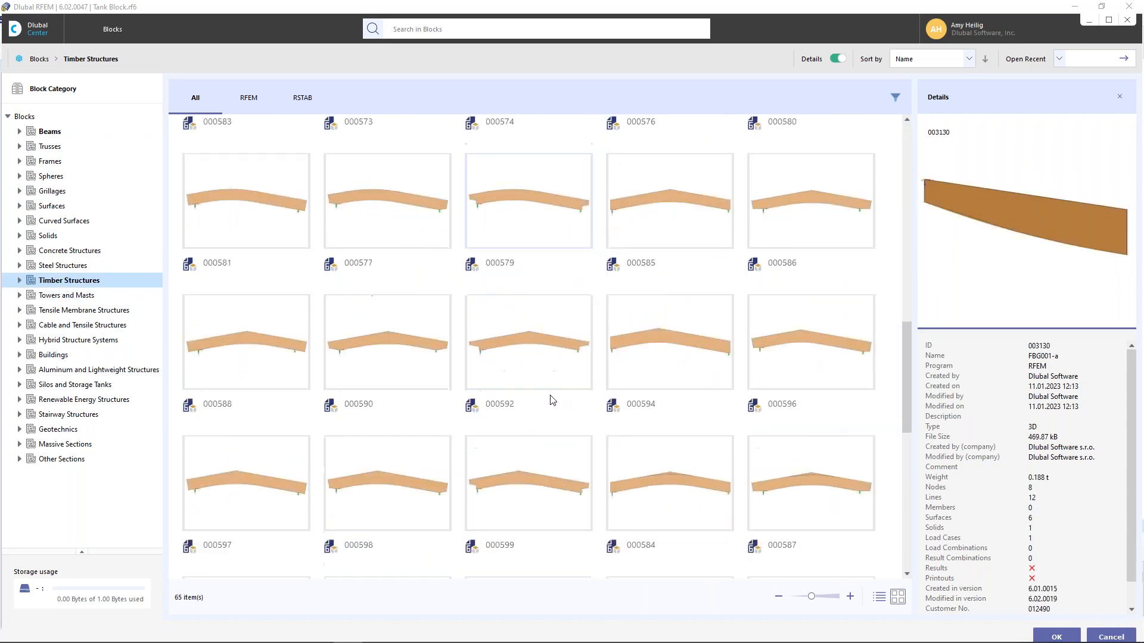
left_click(49, 386)
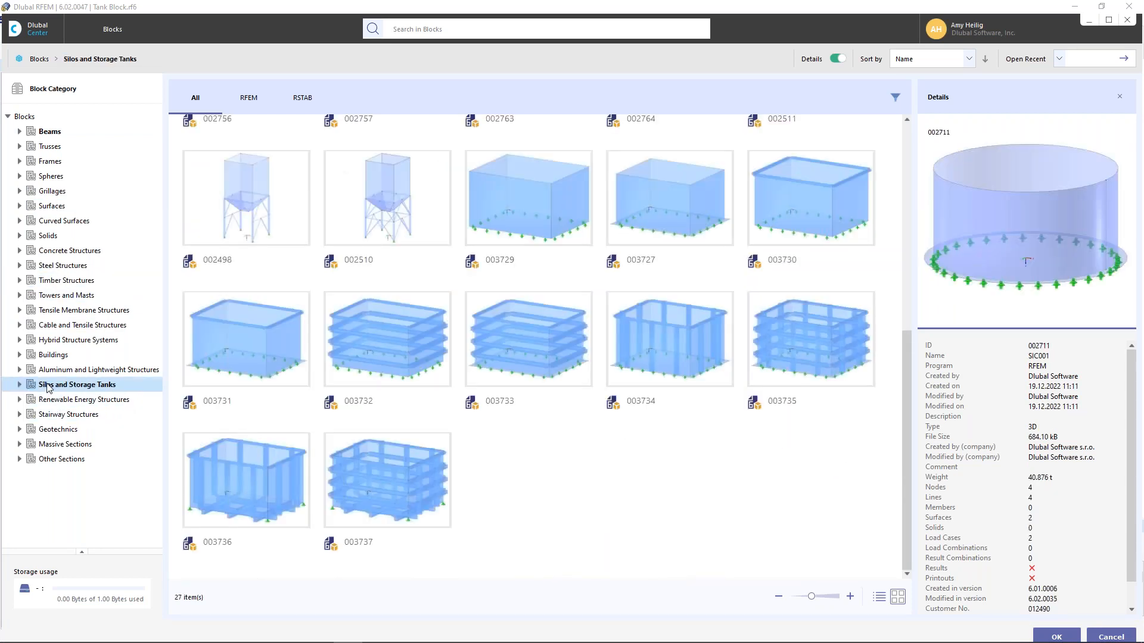
scroll(538, 391, "up", 5)
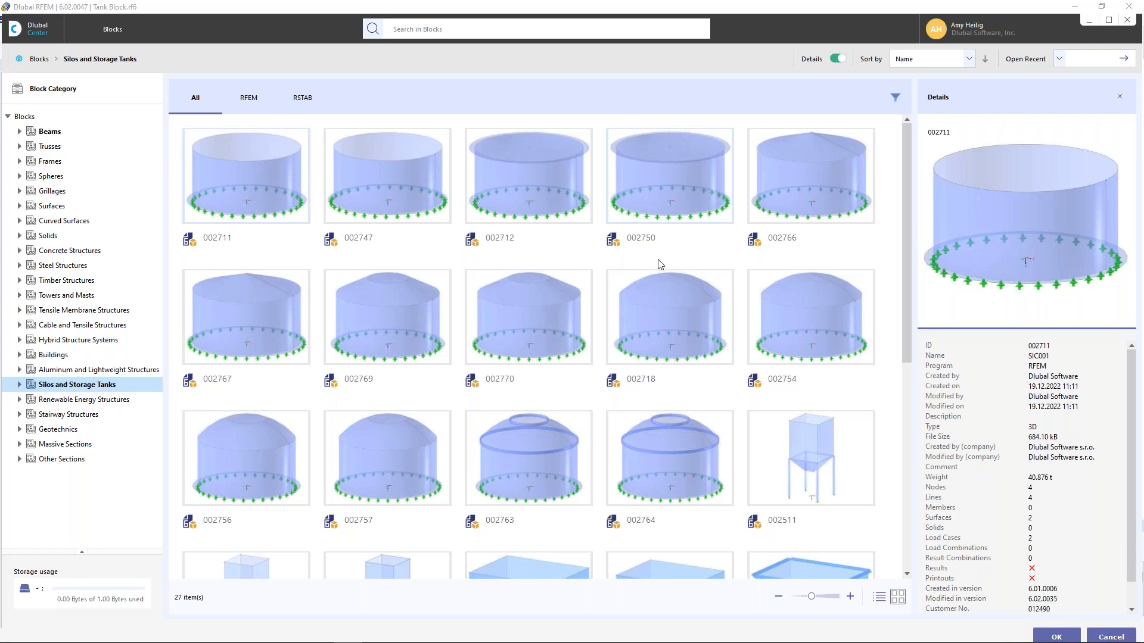
left_click(790, 311)
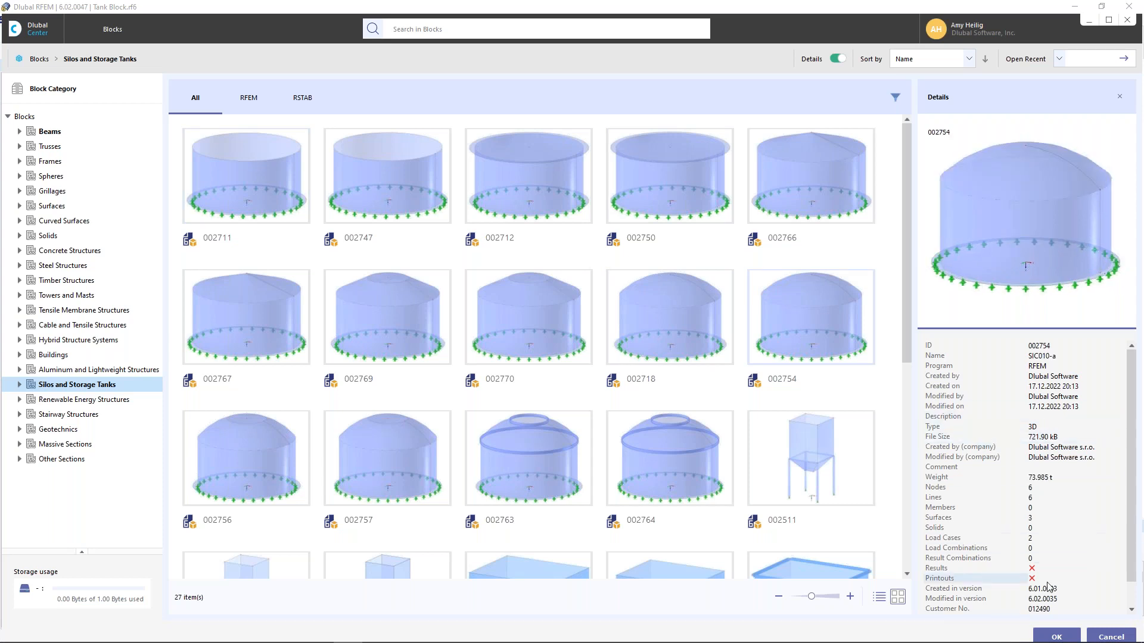
left_click(1109, 636)
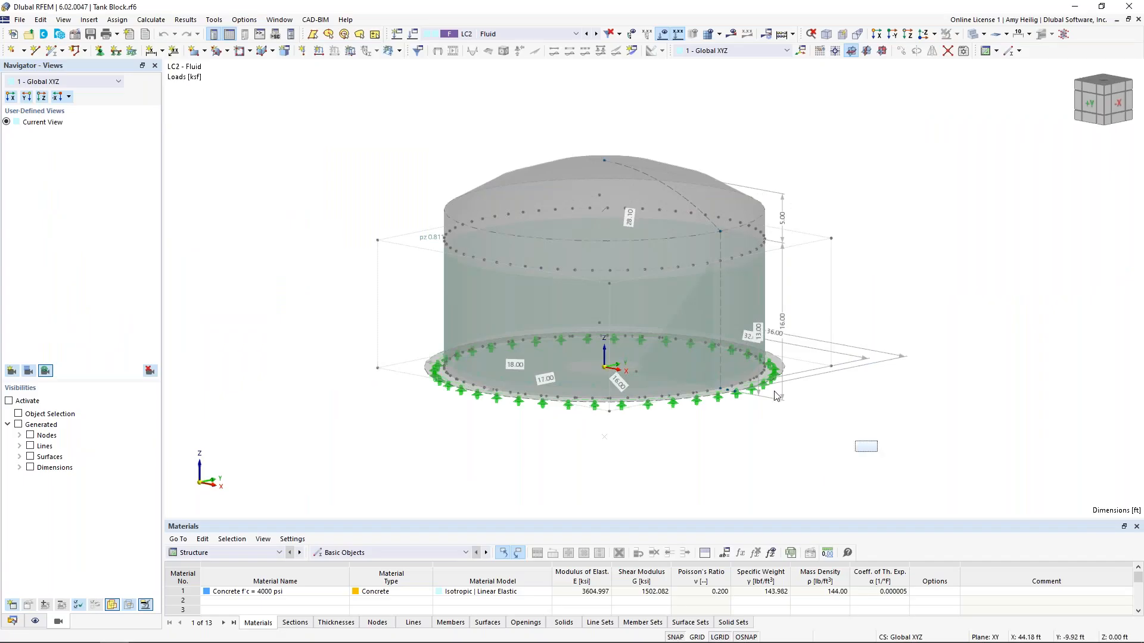
Review the inserted tank block's structure parameters and JavaScript code without making changes
right_click(557, 200)
mouse_move(617, 224)
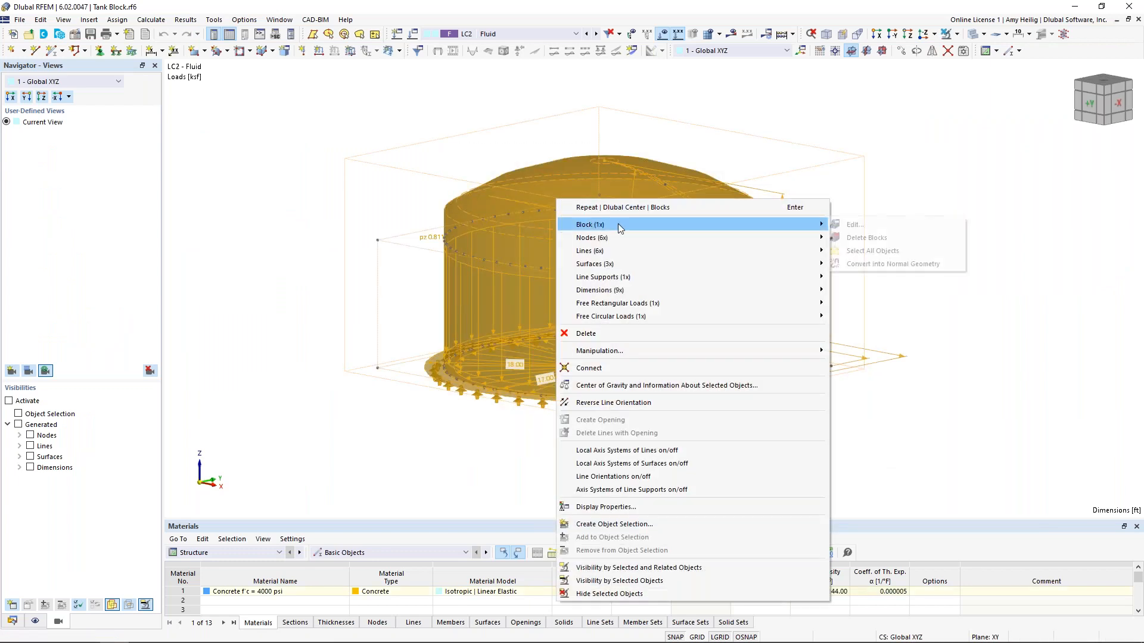
left_click(848, 224)
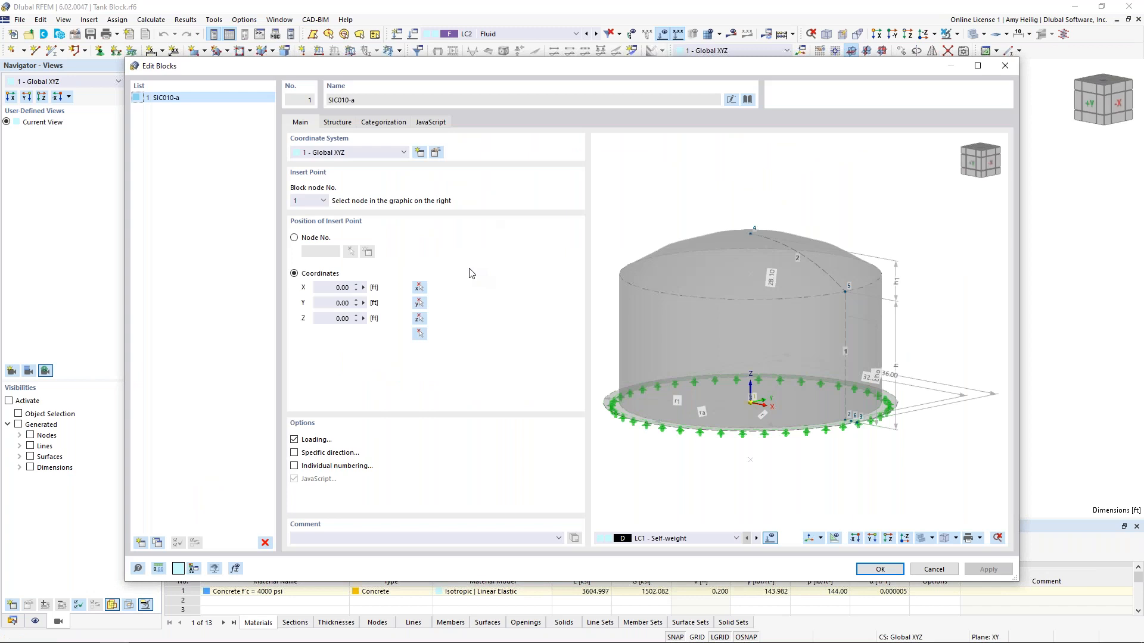
left_click(337, 122)
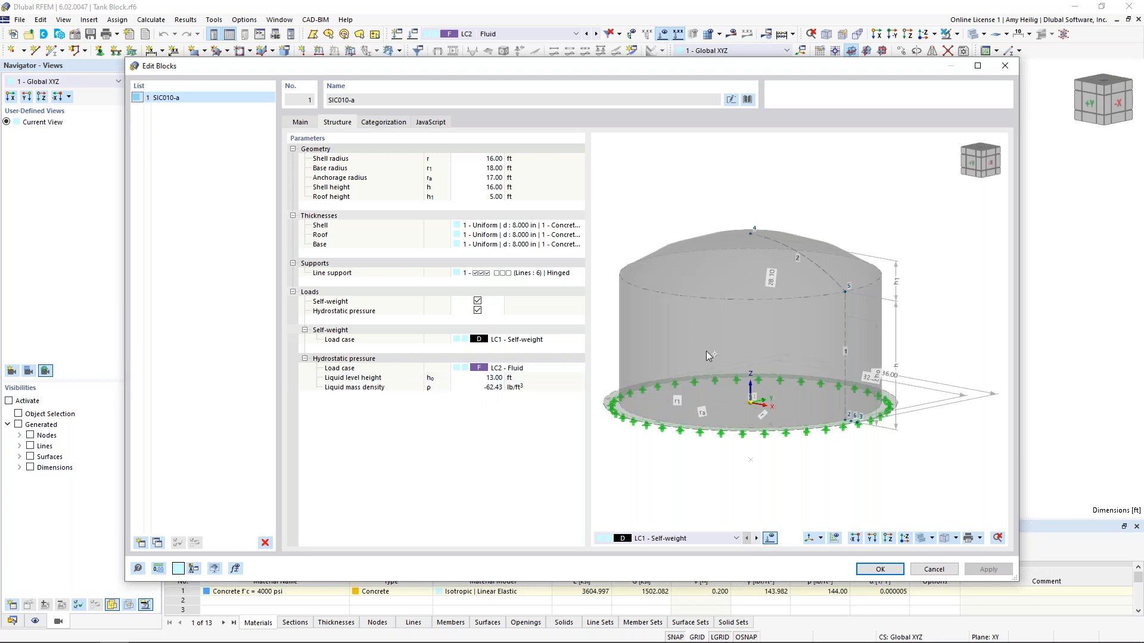
left_click(440, 123)
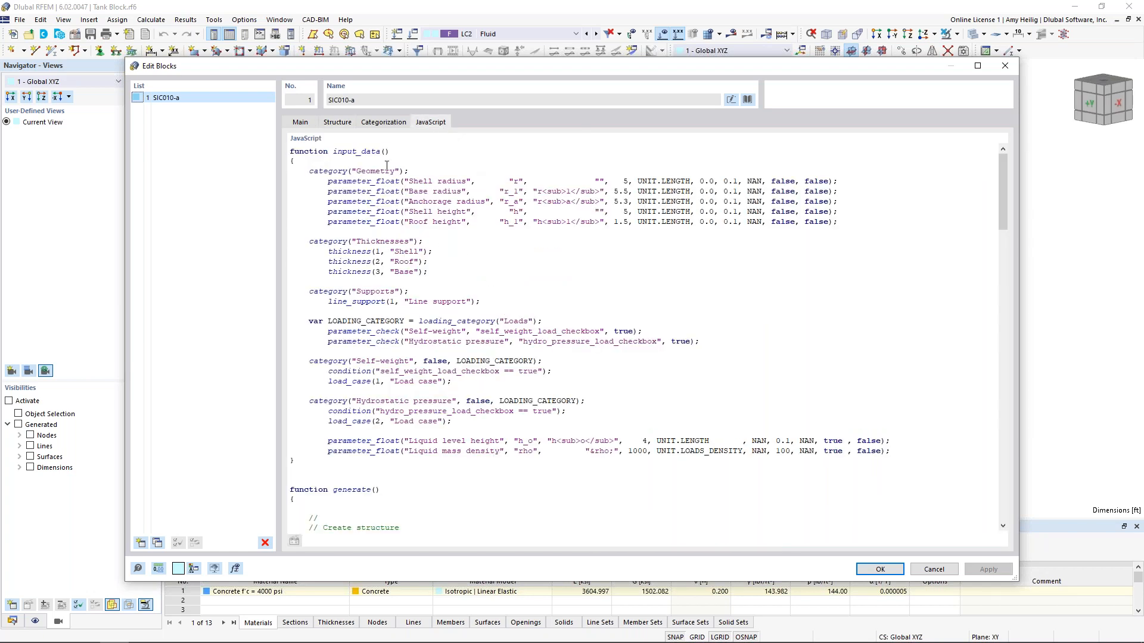
left_click(345, 123)
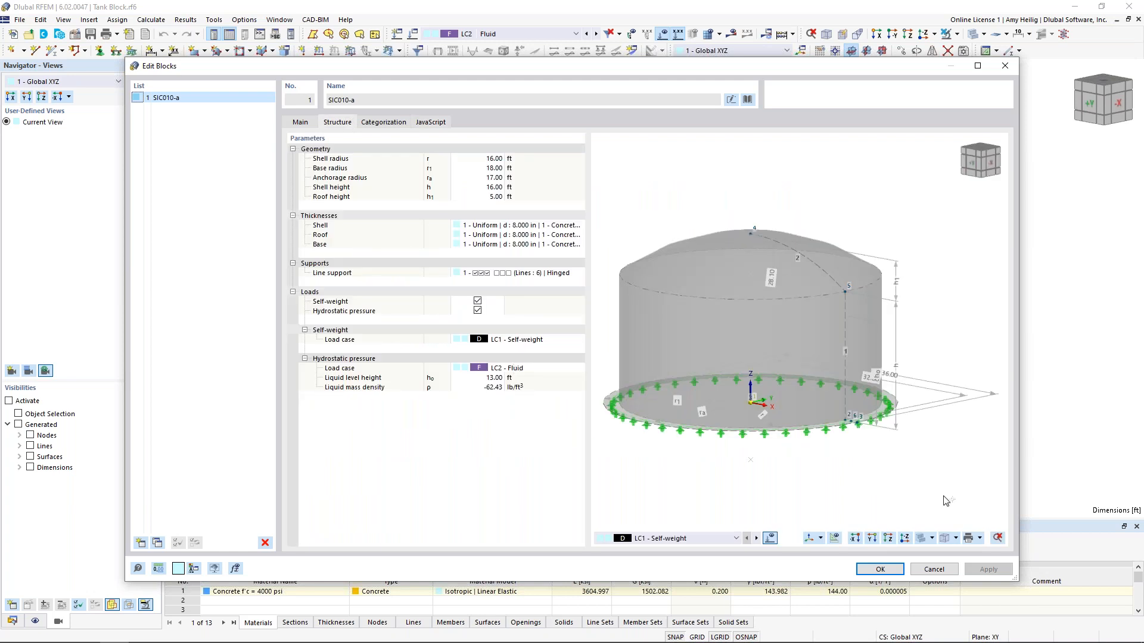
left_click(941, 569)
left_click(835, 429)
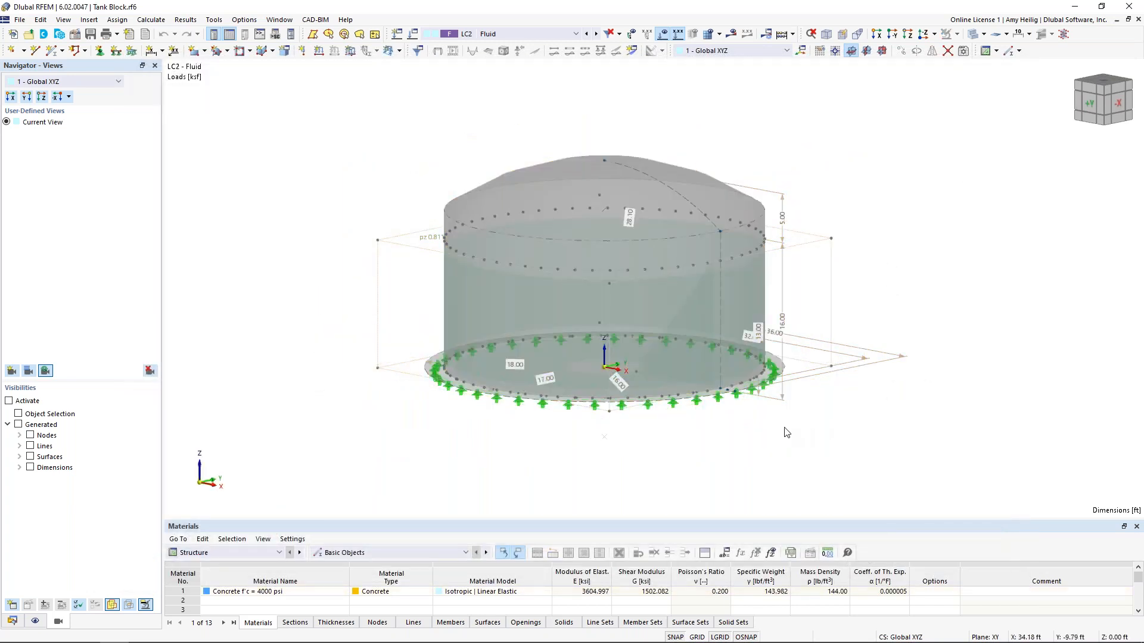
Convert the entire tank block into normal geometry
middle_click_drag(761, 439, 735, 450)
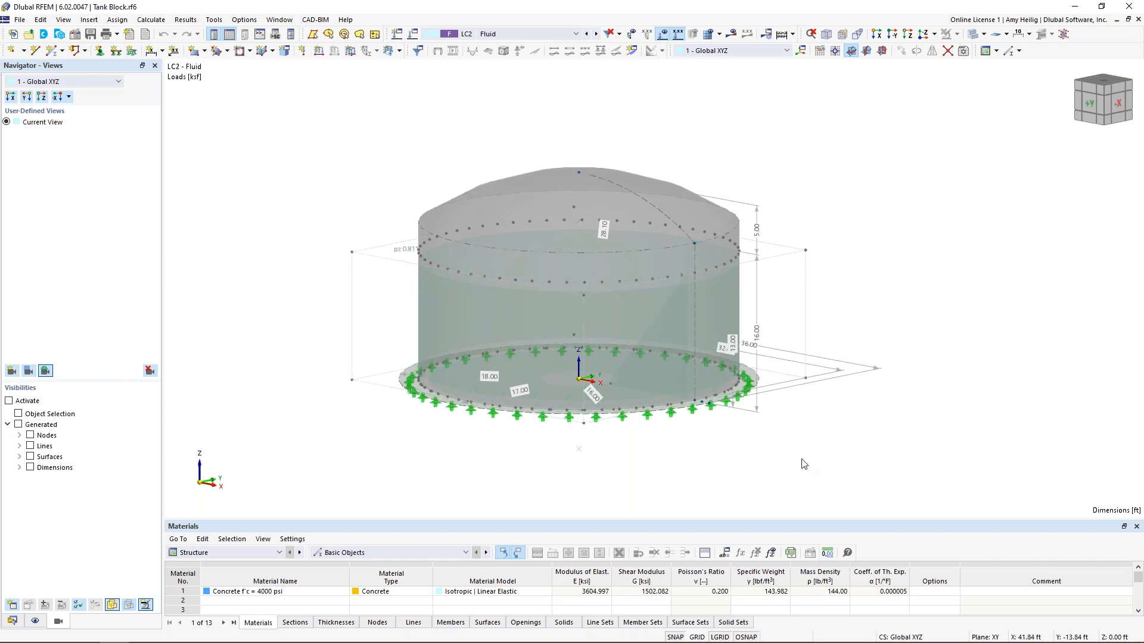
left_click_drag(824, 462, 415, 156)
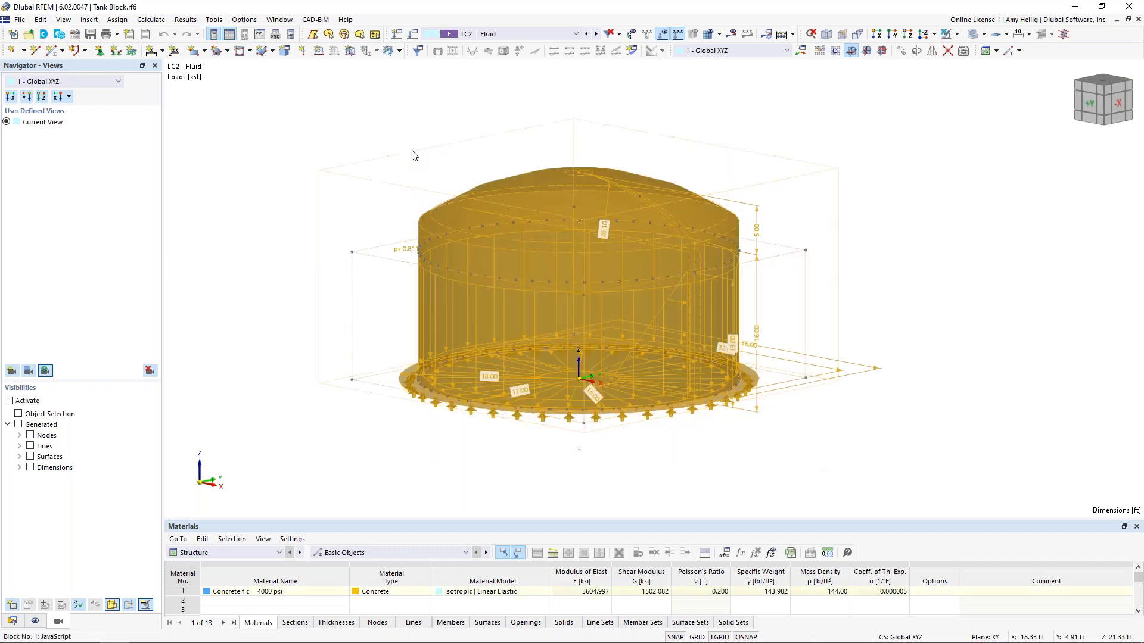
right_click(511, 197)
mouse_move(545, 225)
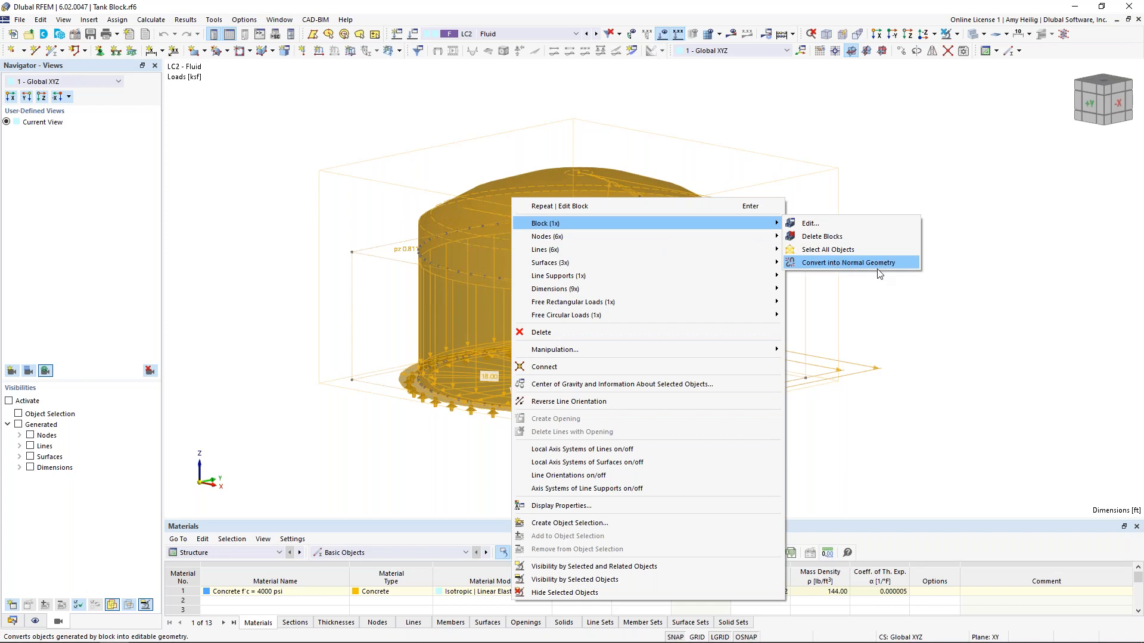
left_click(841, 264)
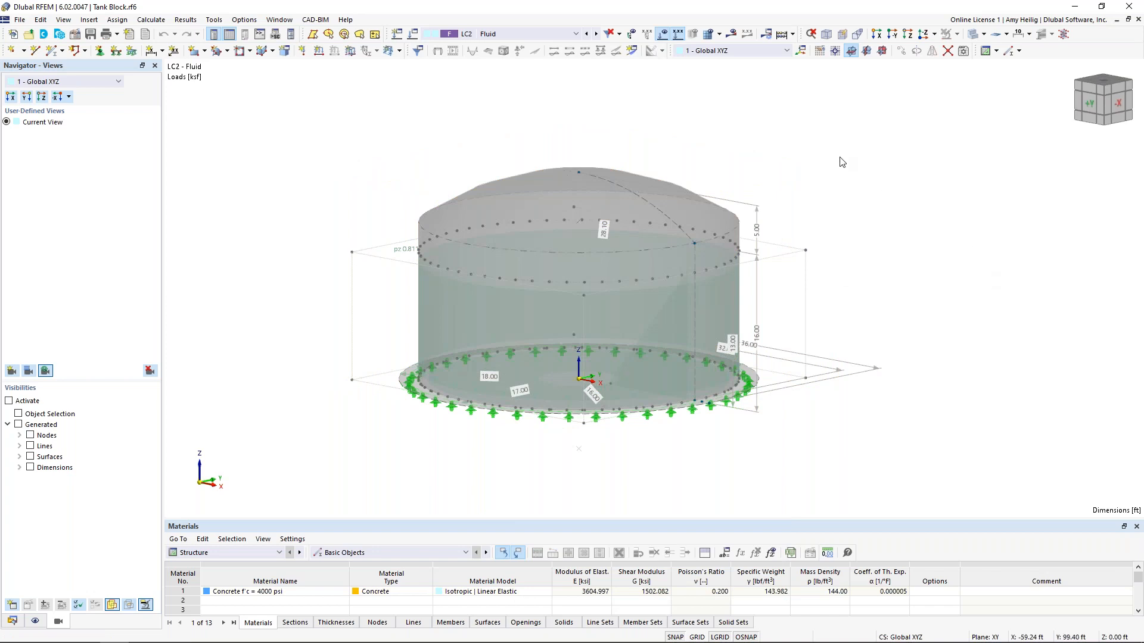
Inspect the tank and its fluid load in a see-through display and restore the solid display
left_click(972, 34)
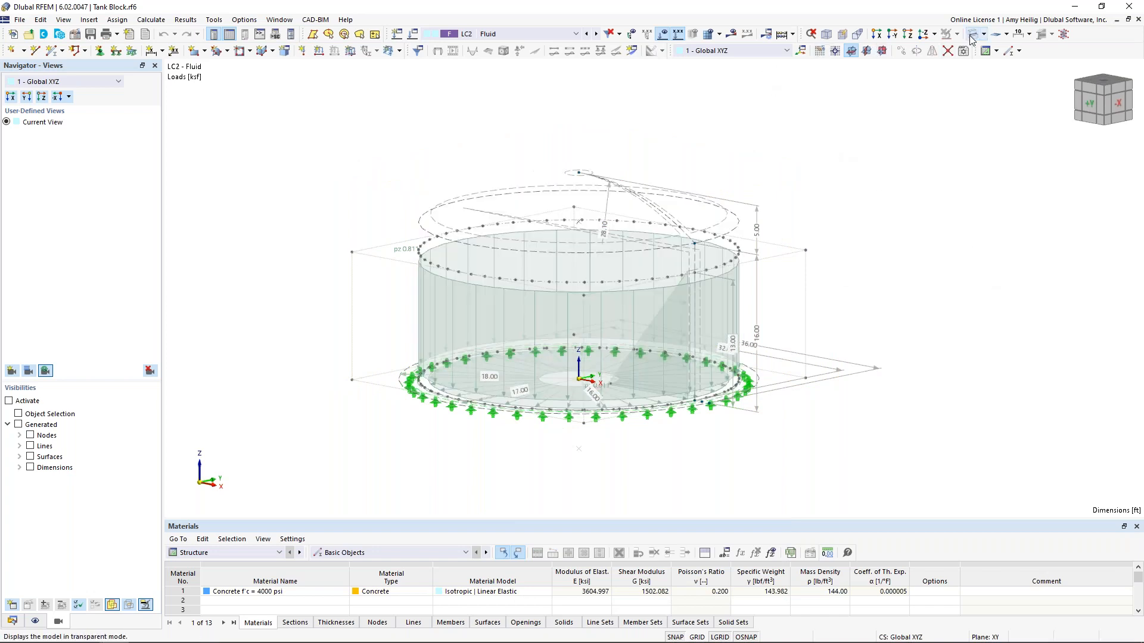
middle_click_drag(807, 182, 829, 174, "ctrl")
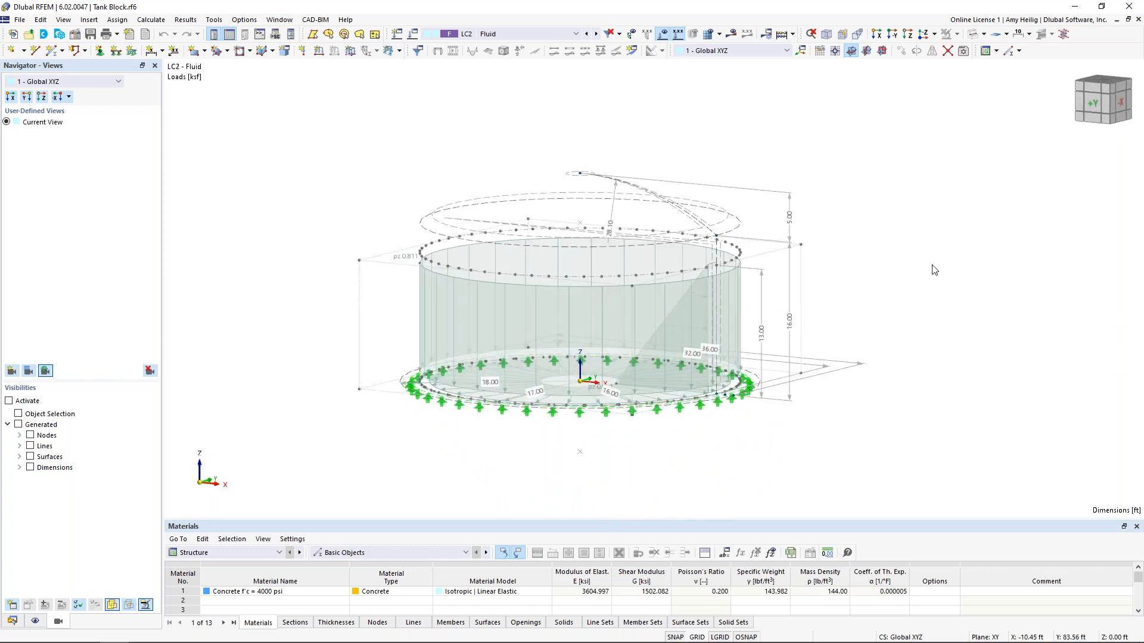
left_click(975, 35)
left_click(975, 35)
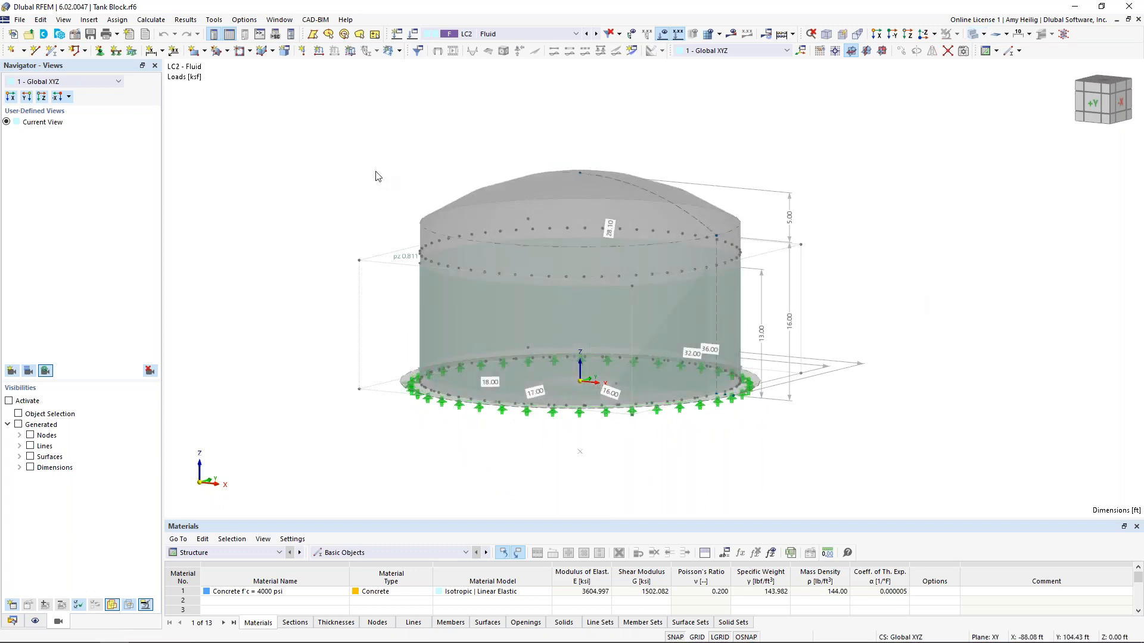
Switch to the Tank Webinar.rf6 model and open its base data for editing
left_click(280, 19)
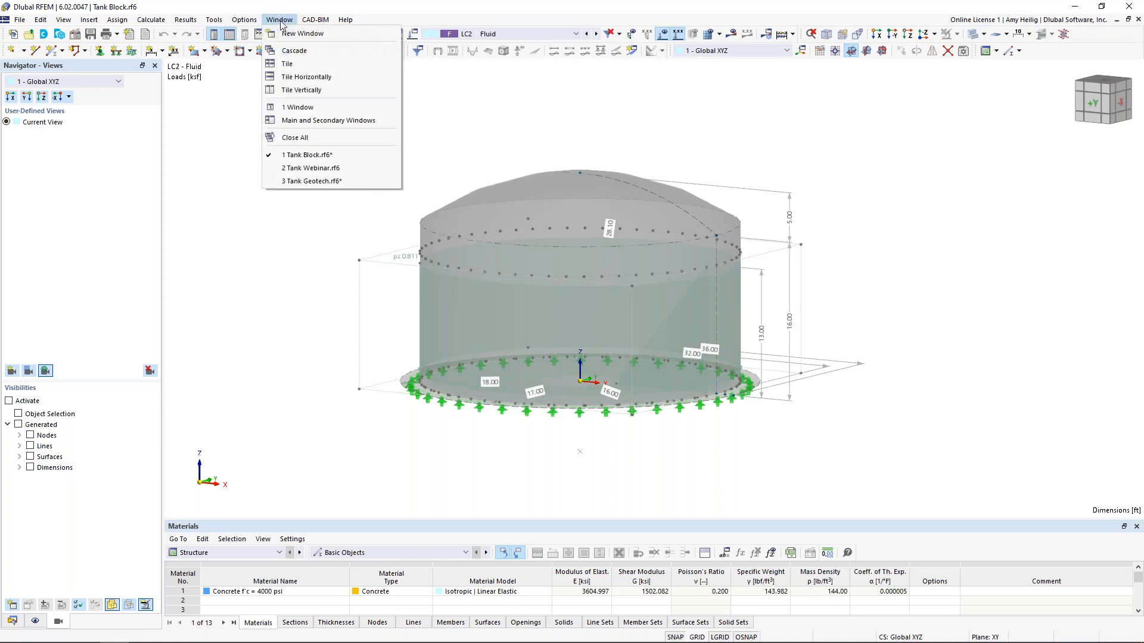
left_click(287, 169)
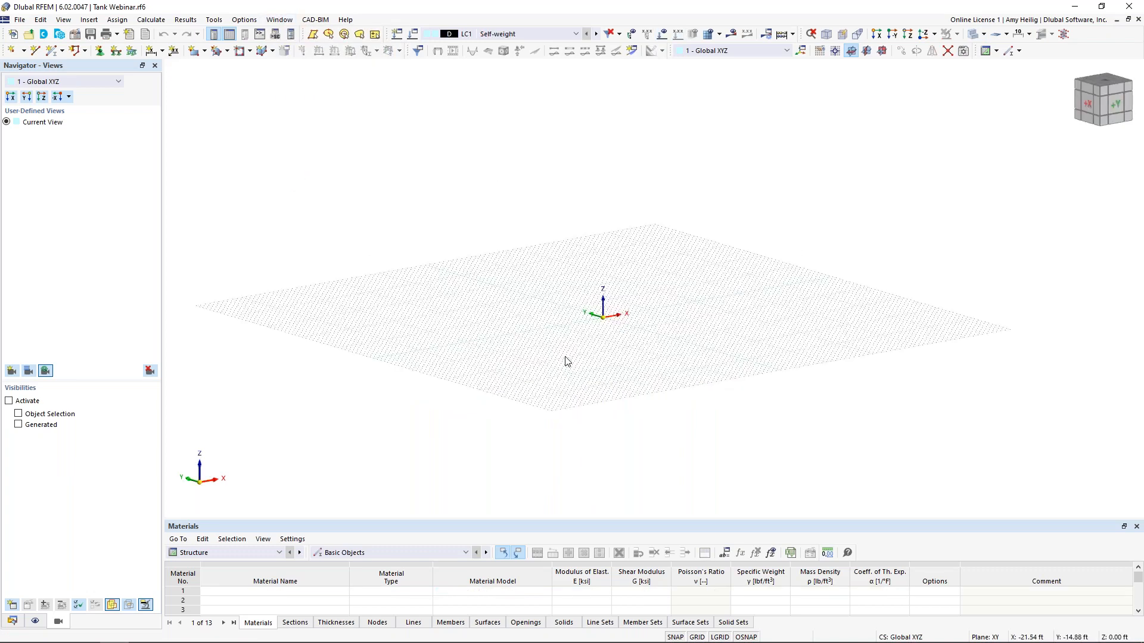
left_click(12, 621)
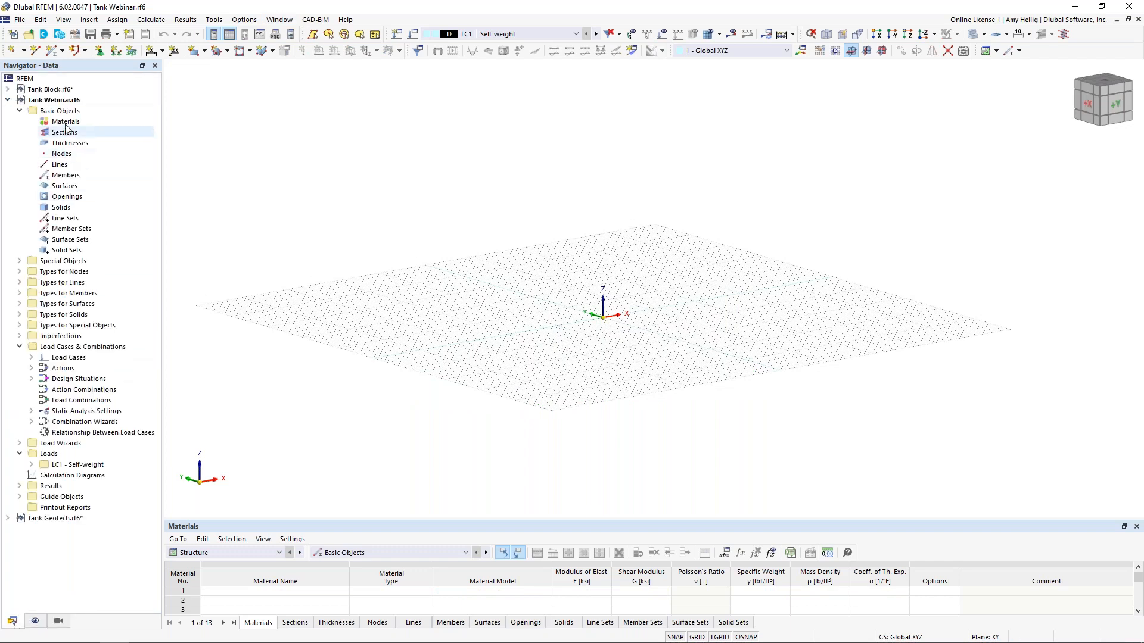
right_click(65, 105)
left_click(86, 114)
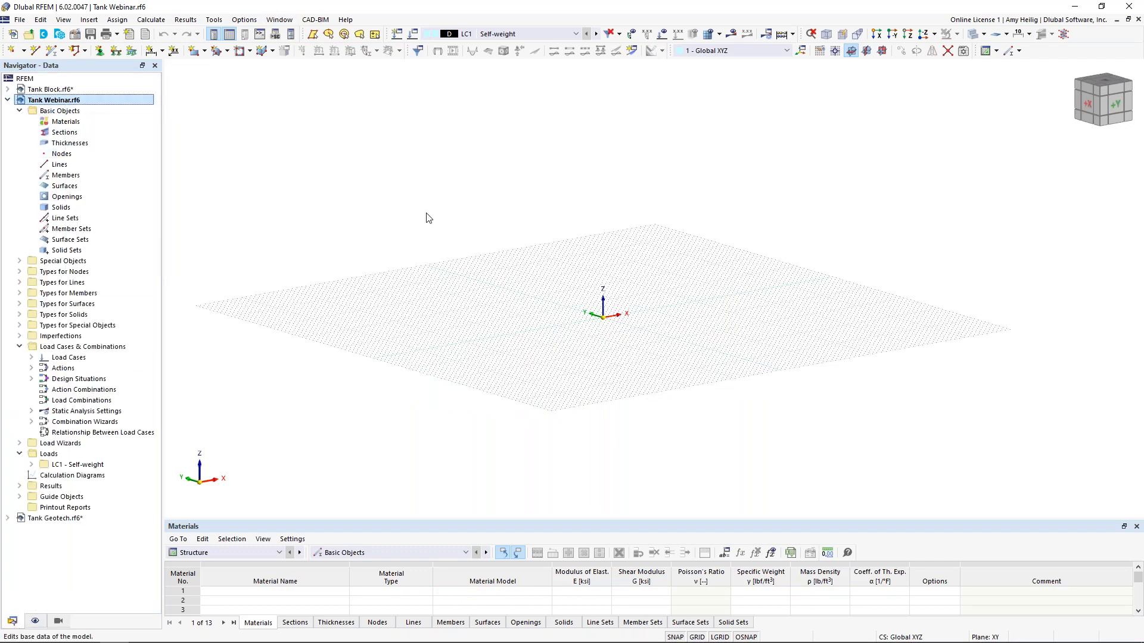
left_click(402, 143)
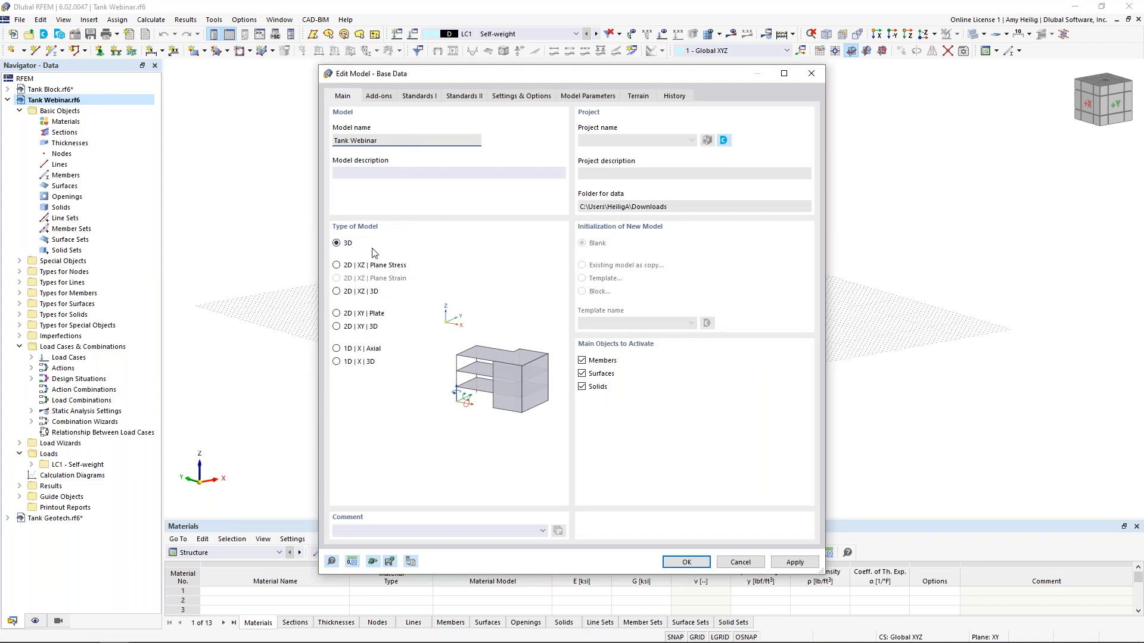
Activate the Concrete Design add-on and use ACI 318 as the concrete design standard
left_click(382, 97)
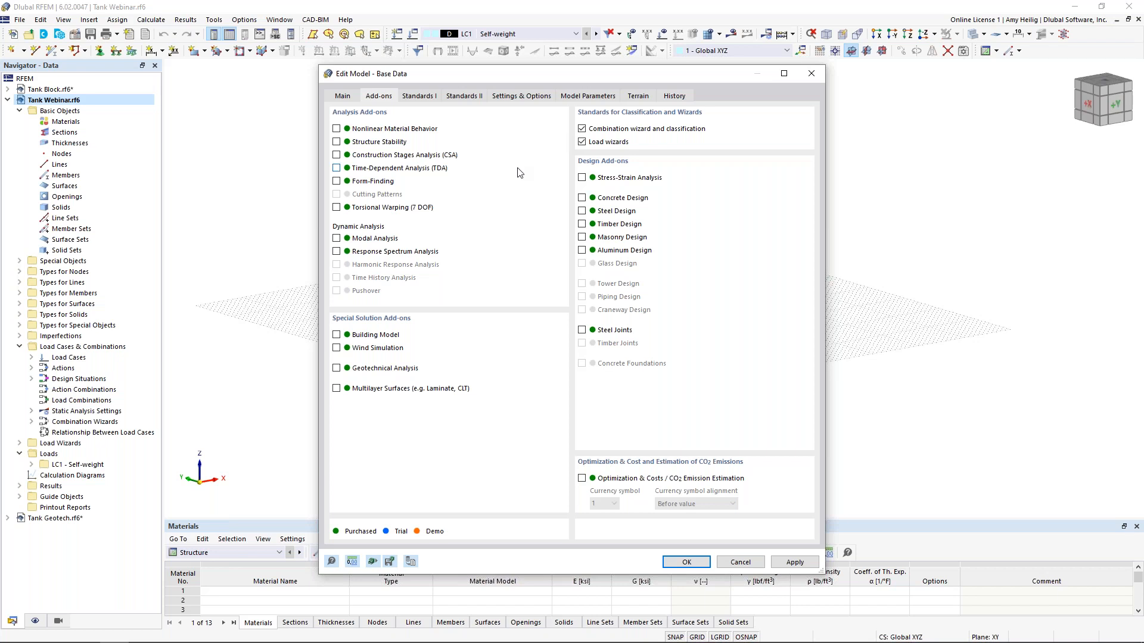
left_click(582, 198)
left_click(418, 96)
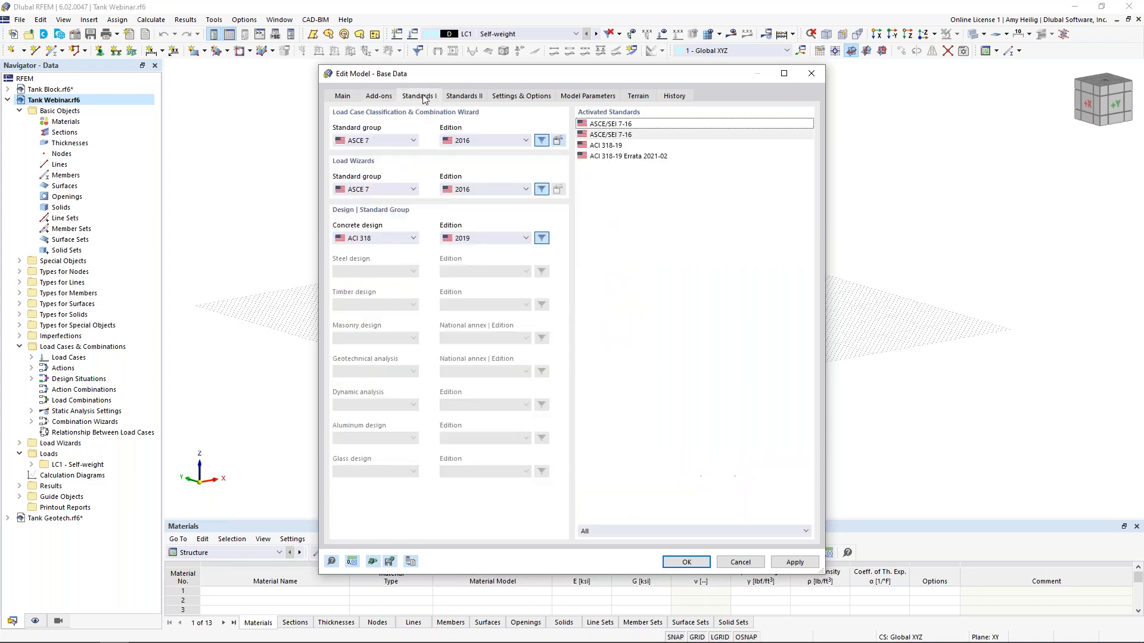
left_click(405, 240)
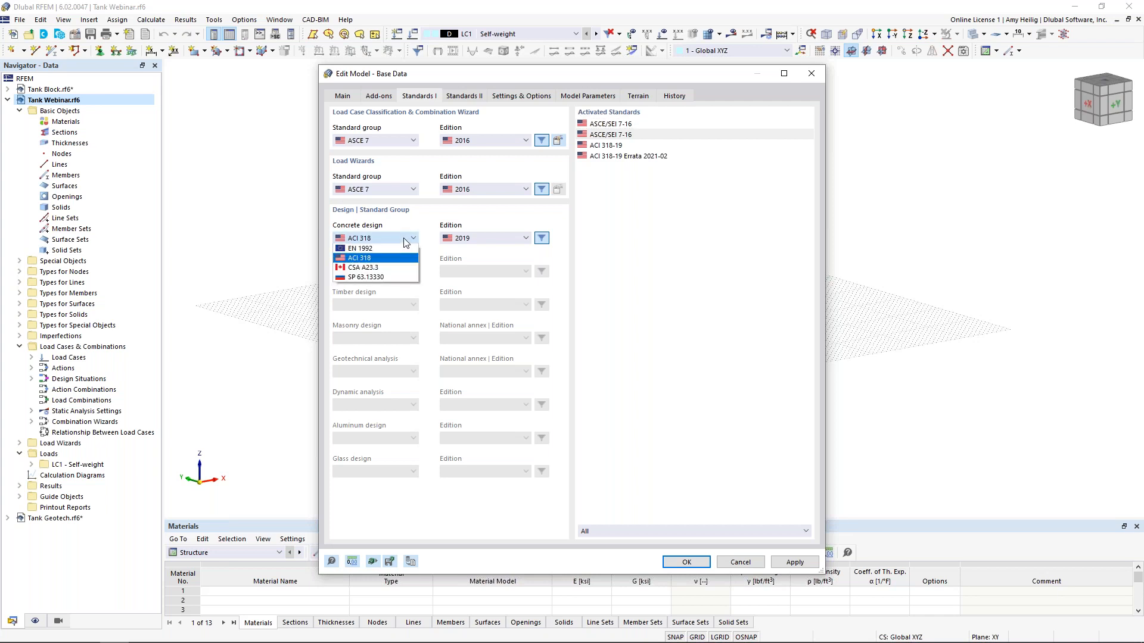
left_click(436, 258)
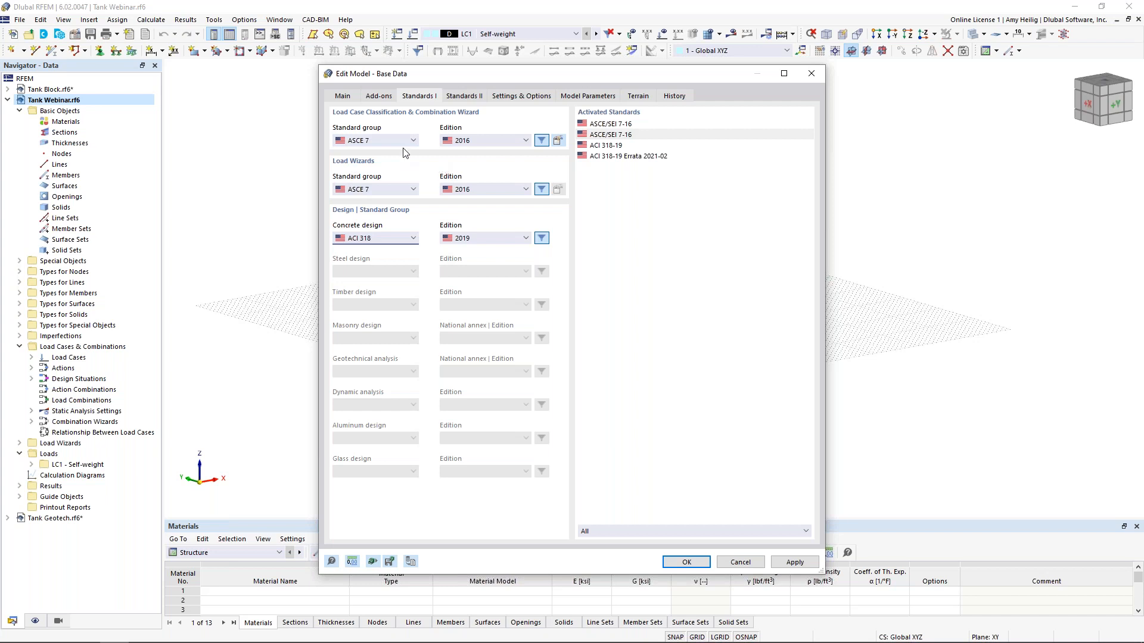
Set the ASCE 7 edition for load case classification and combinations to 2022 and save the base data
left_click(382, 141)
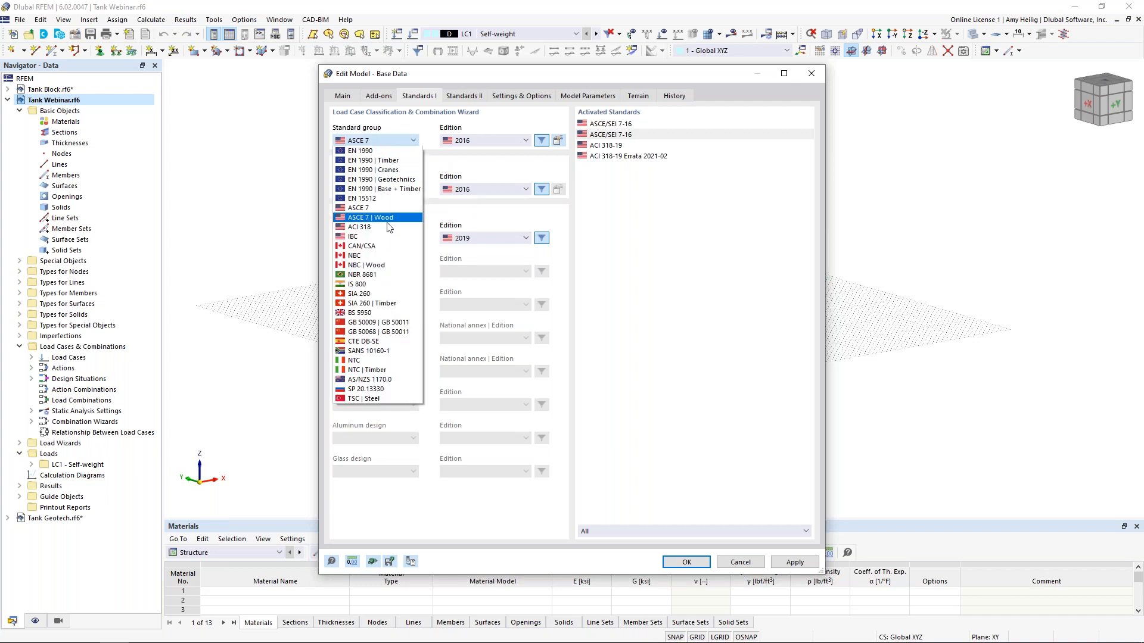
left_click(458, 172)
left_click(481, 141)
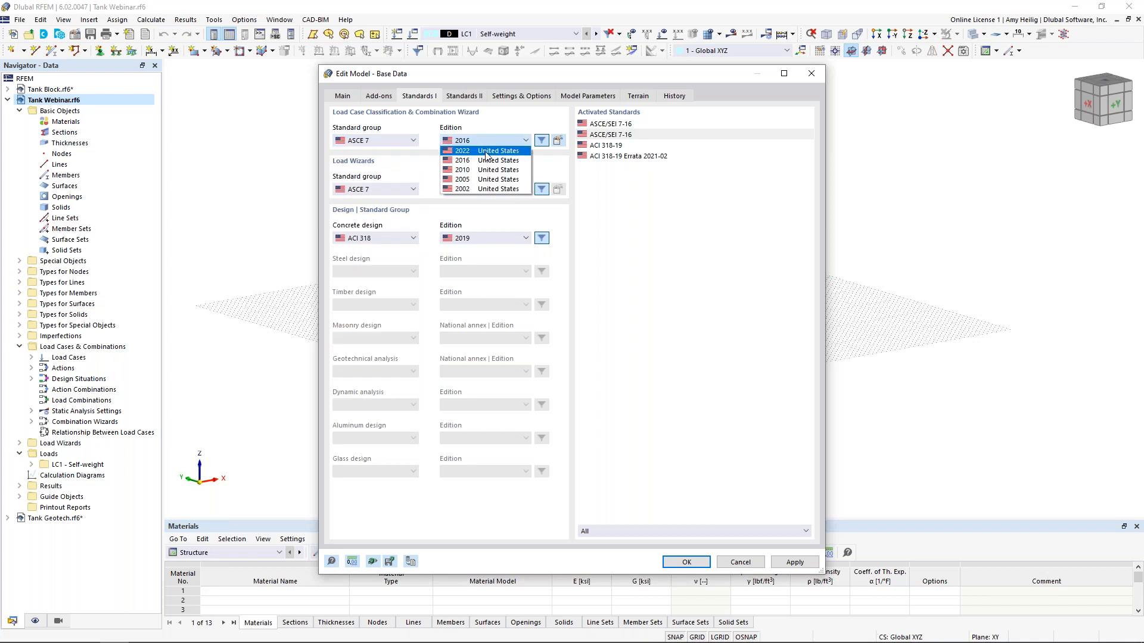
left_click(486, 154)
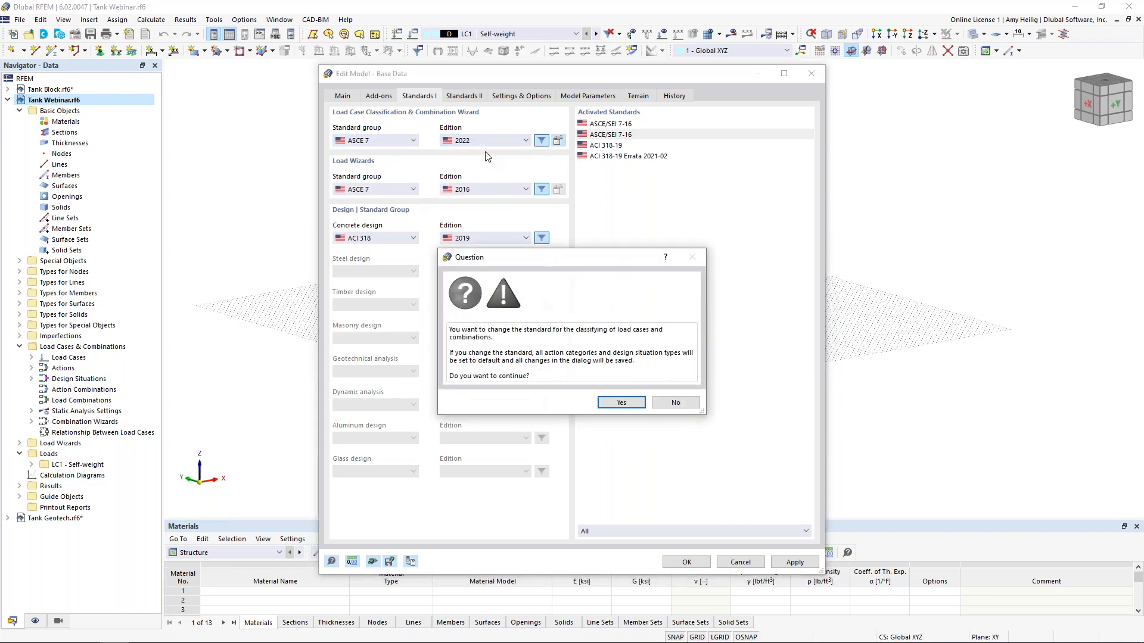
left_click(617, 402)
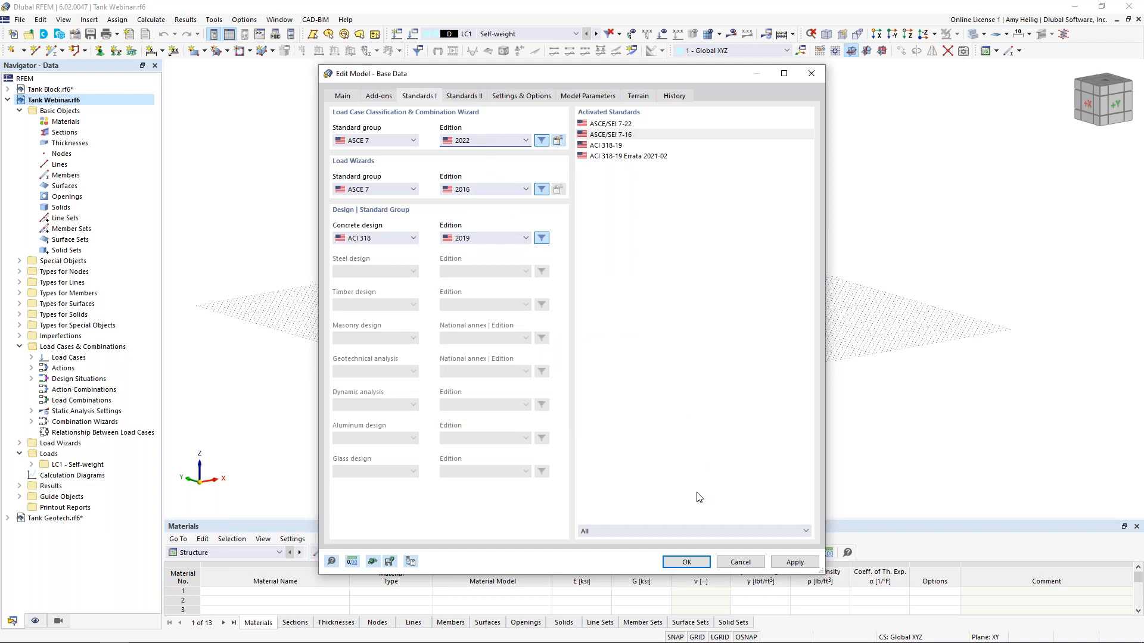
left_click(685, 561)
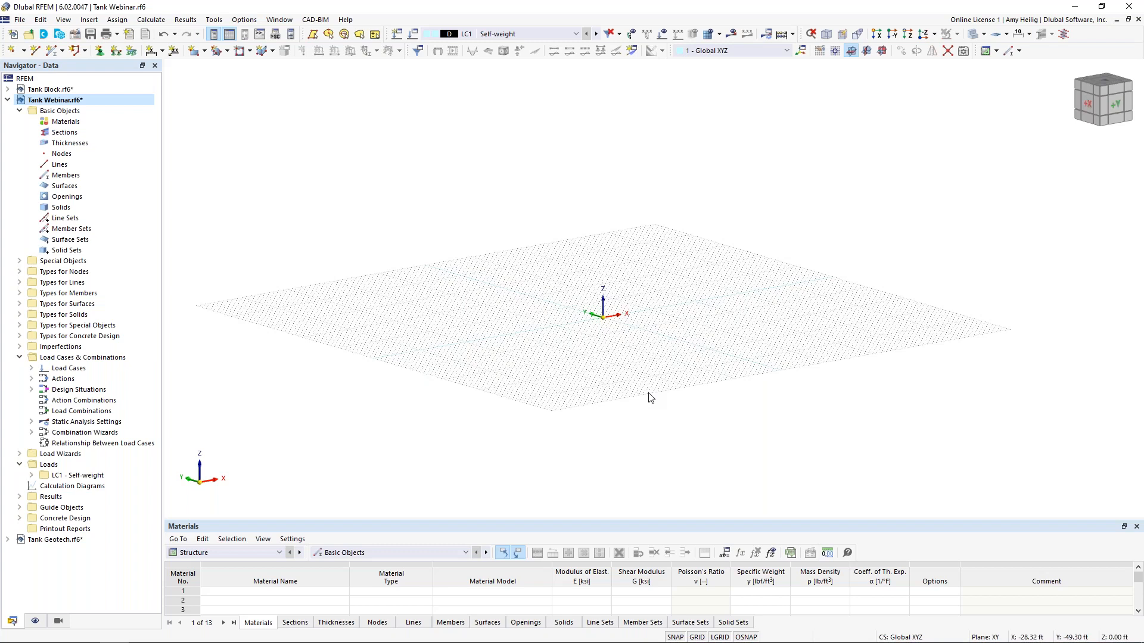
Draw a circle line with a 45 ft radius centred on the global origin in the XY plane
scroll(649, 335, "up", 1)
scroll(647, 330, "up", 1)
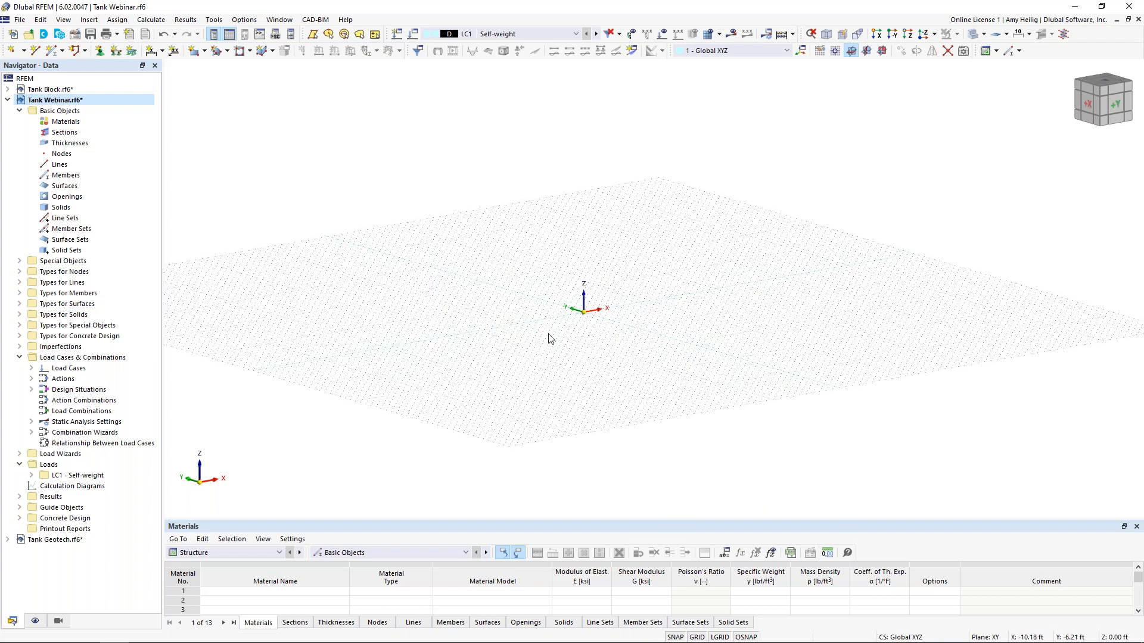
left_click(35, 53)
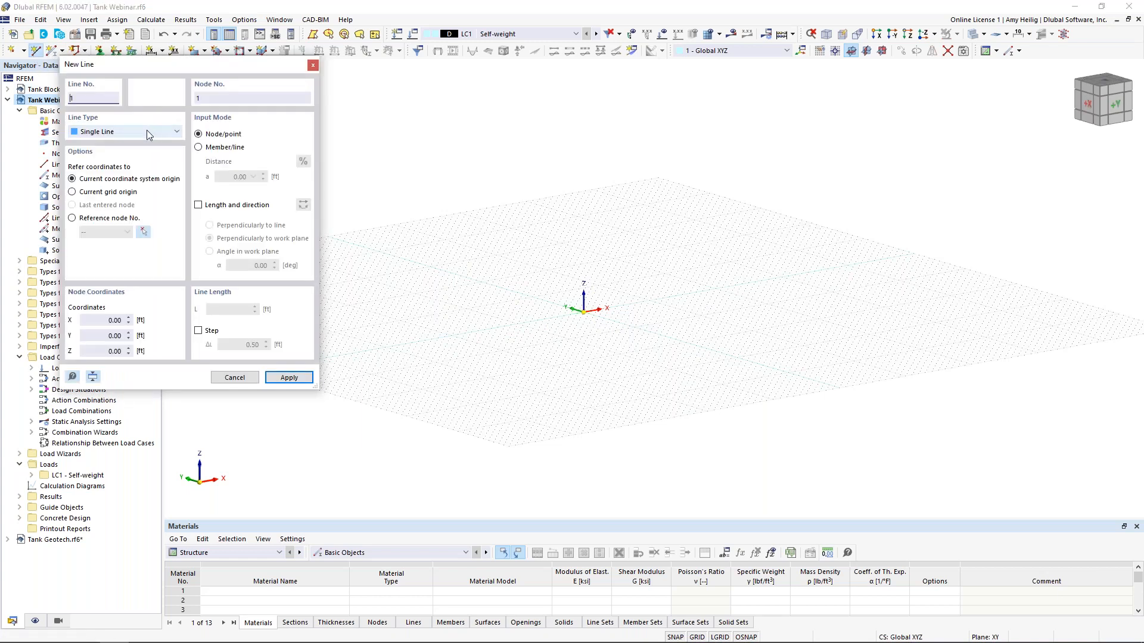
left_click(146, 132)
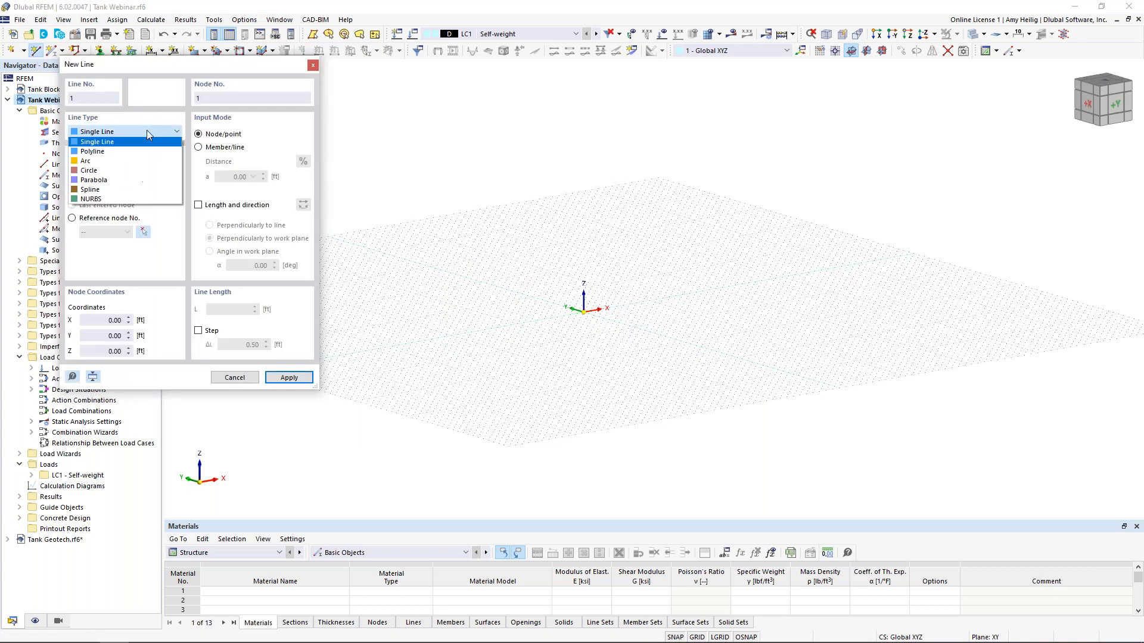
left_click(138, 171)
scroll(623, 346, "up", 2)
left_click(571, 304)
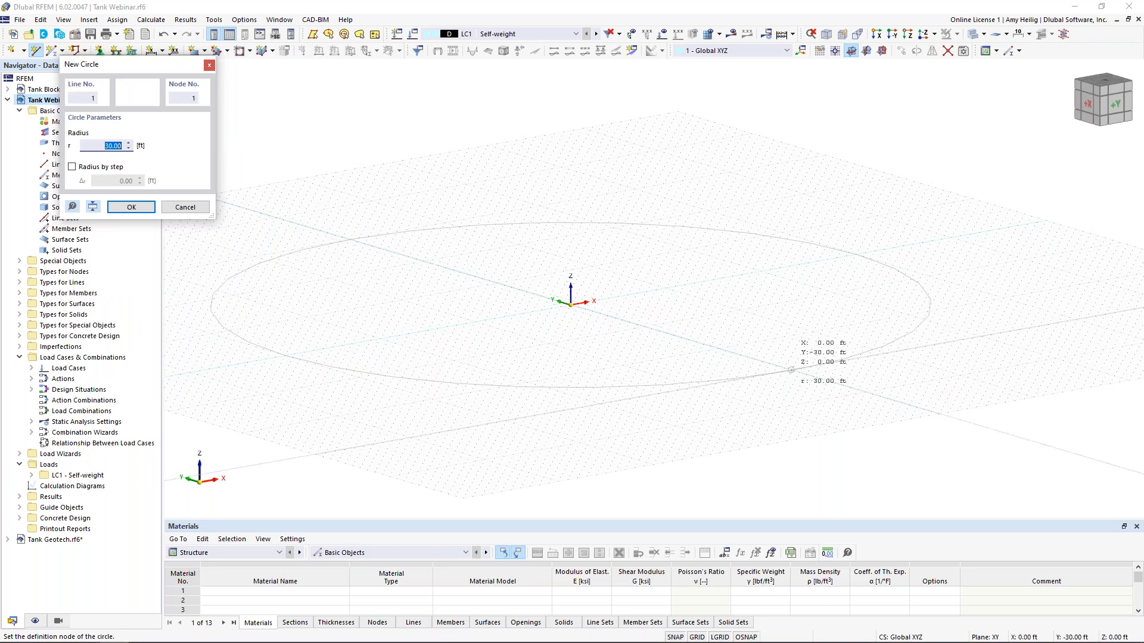
type("45")
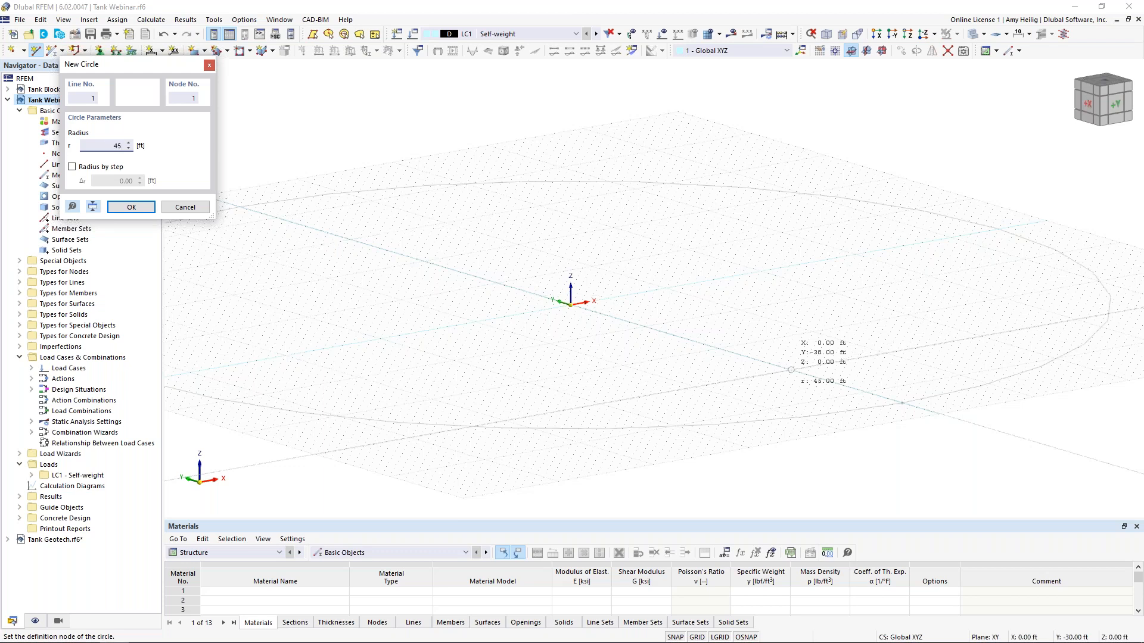
key("Return")
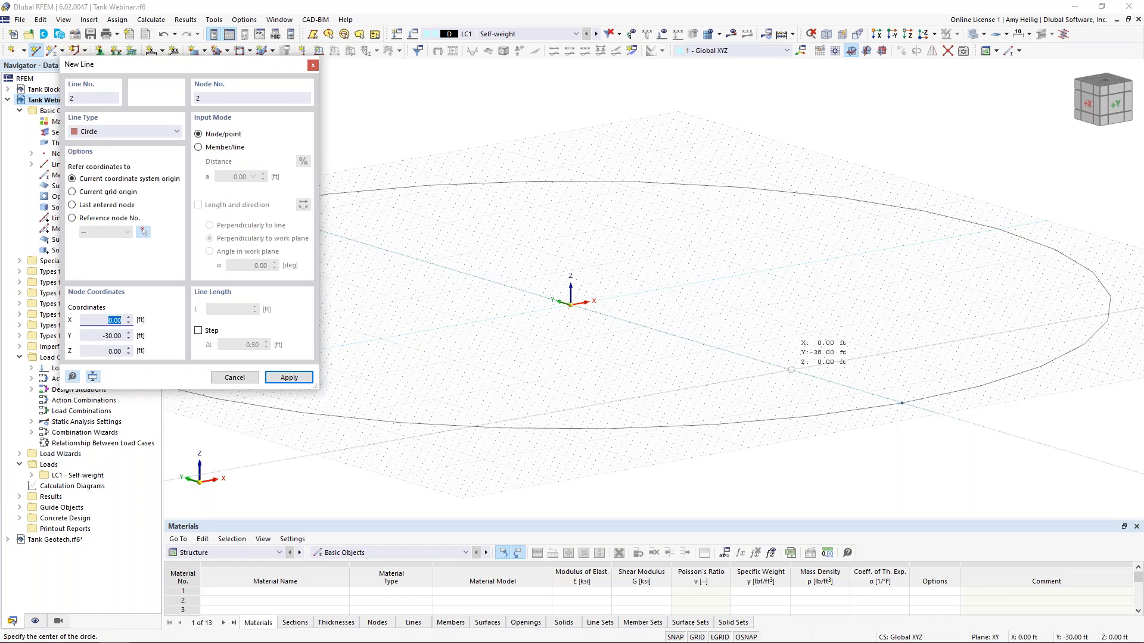
key("Escape")
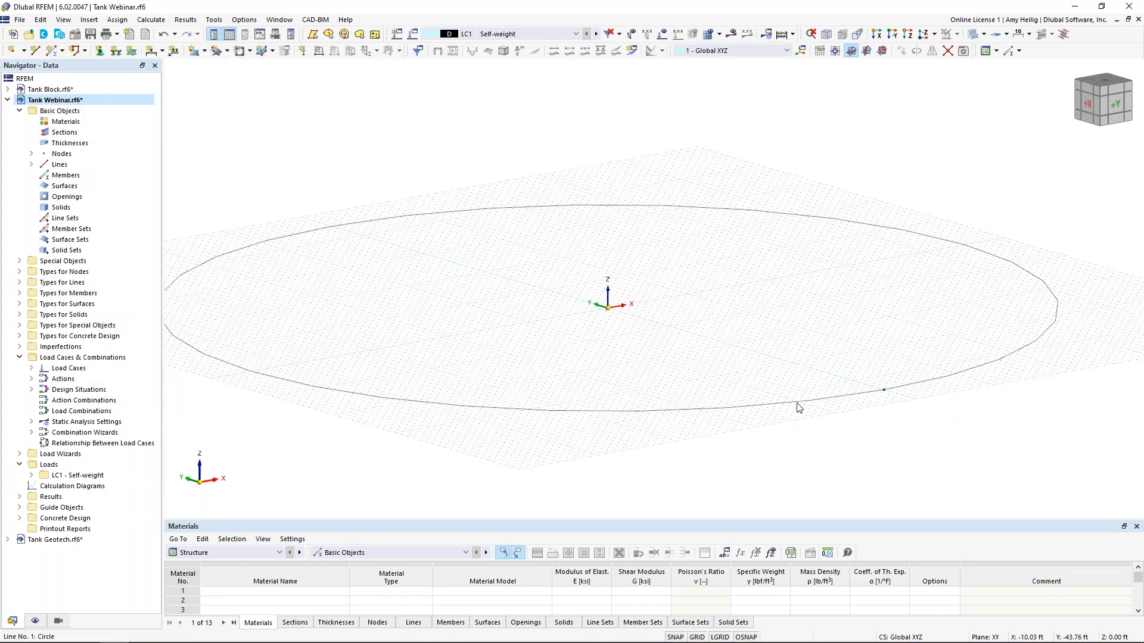
Divide the circle line using 1 intermediate node
right_click(799, 406)
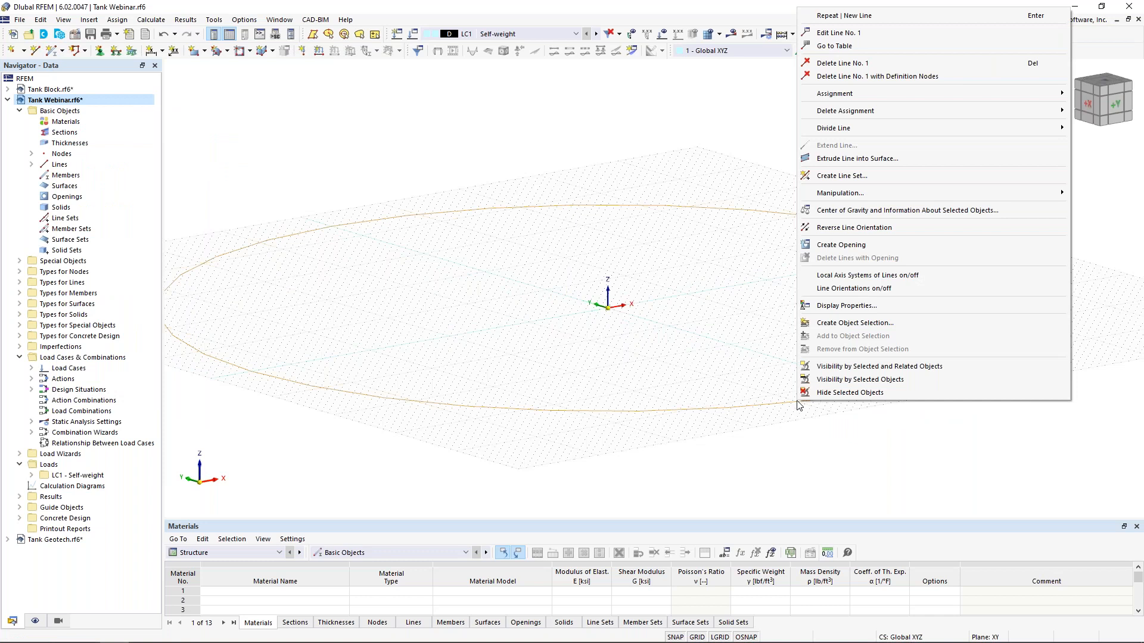
mouse_move(849, 128)
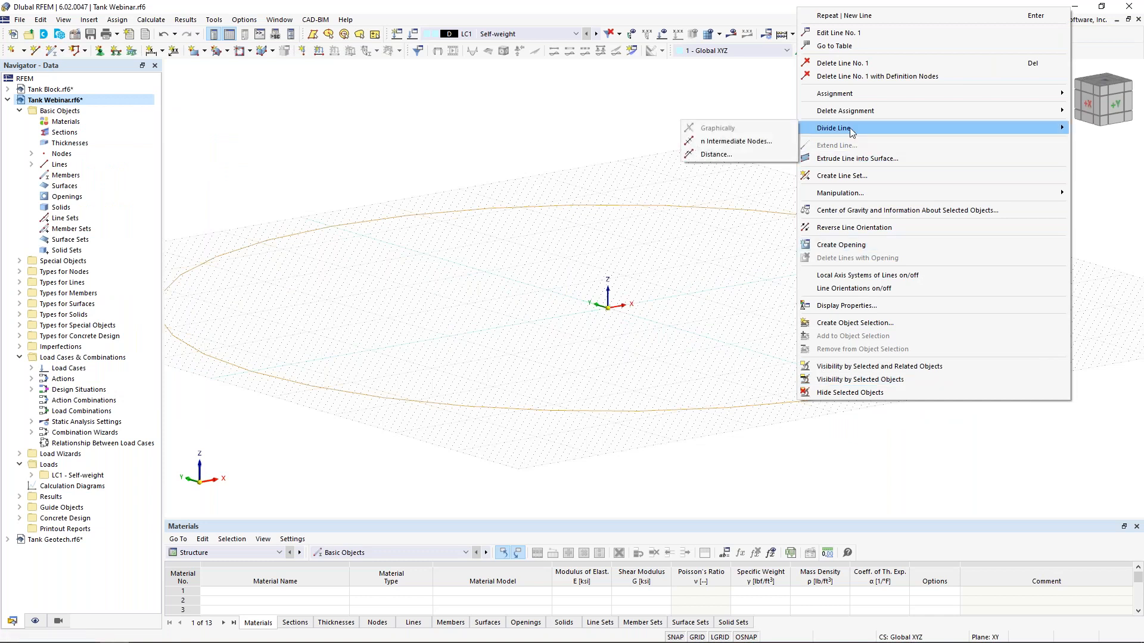
left_click(761, 143)
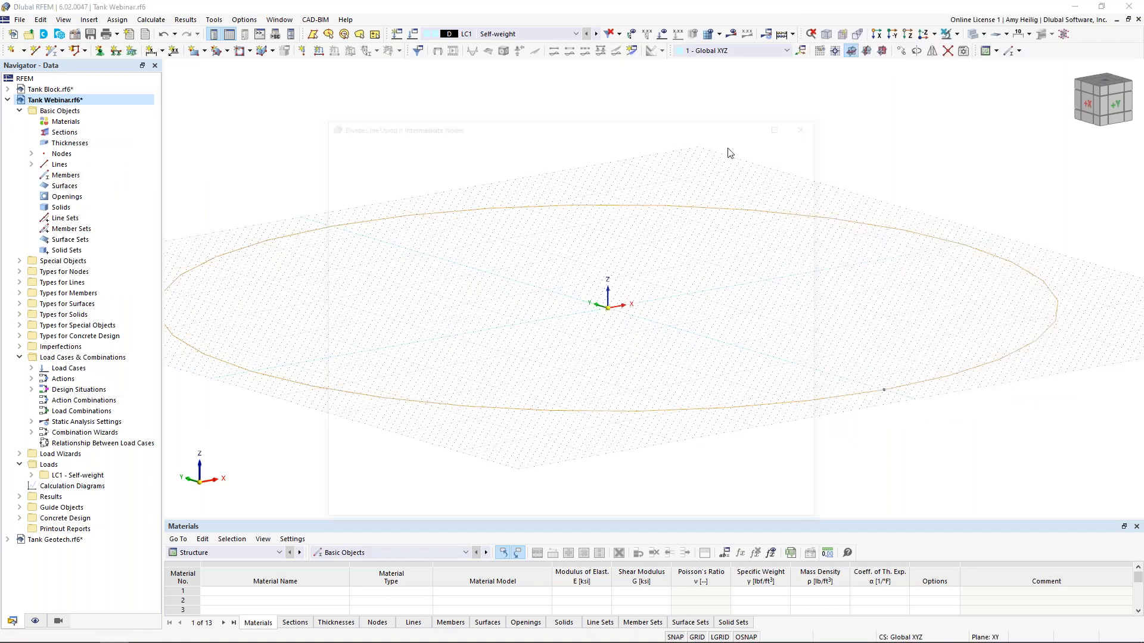
left_click(686, 512)
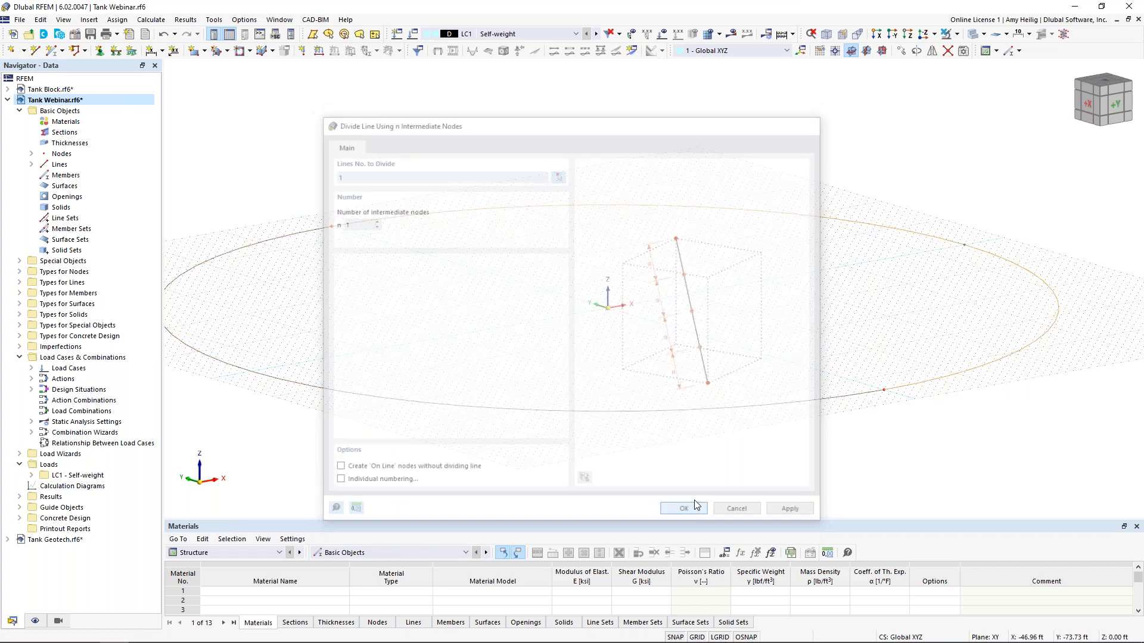
Select both arcs of the divided circle and open the settings for extruding them into surfaces
left_click_drag(710, 441, 674, 390)
left_click_drag(677, 255, 646, 189)
scroll(648, 190, "down", 1)
left_click_drag(893, 382, 803, 337)
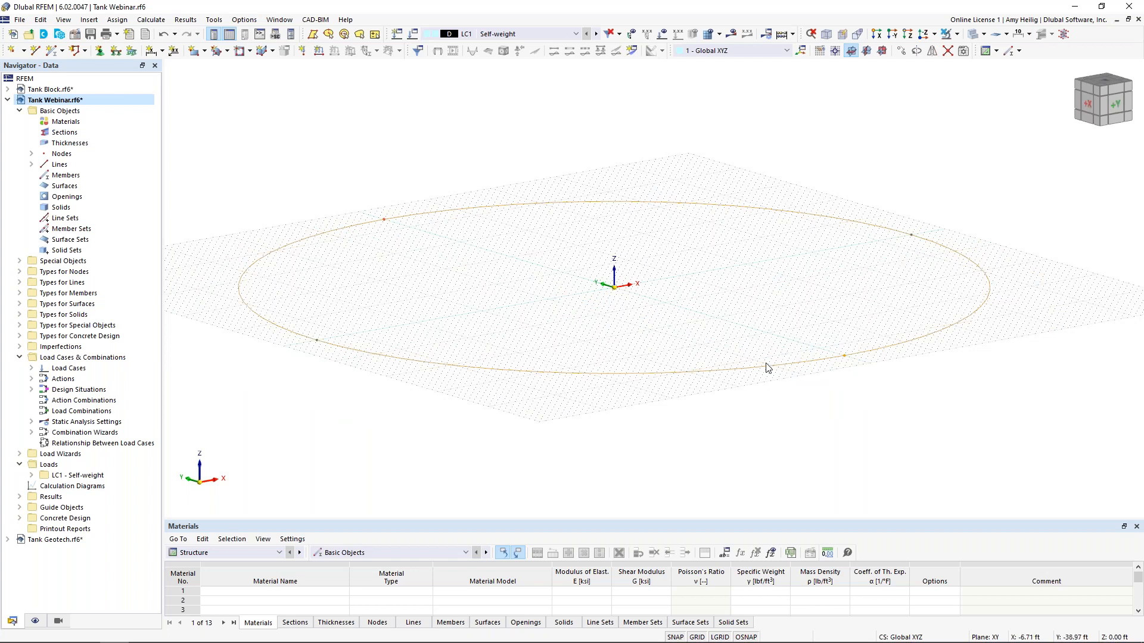
middle_click_drag(754, 408, 744, 408, "ctrl")
scroll(744, 408, "down", 1)
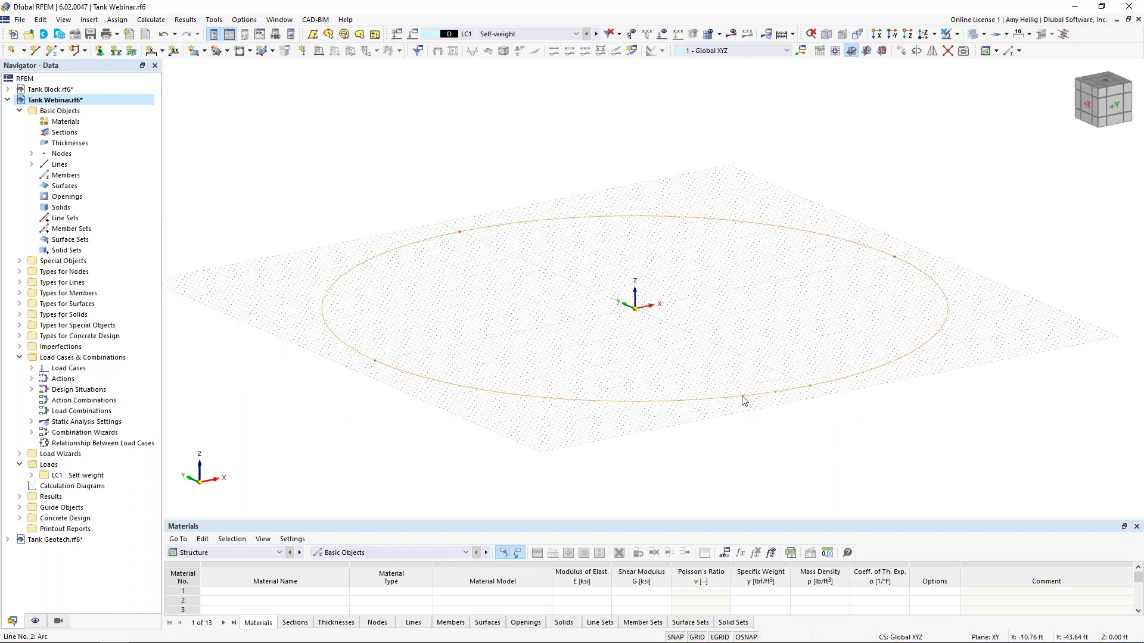
right_click(743, 401)
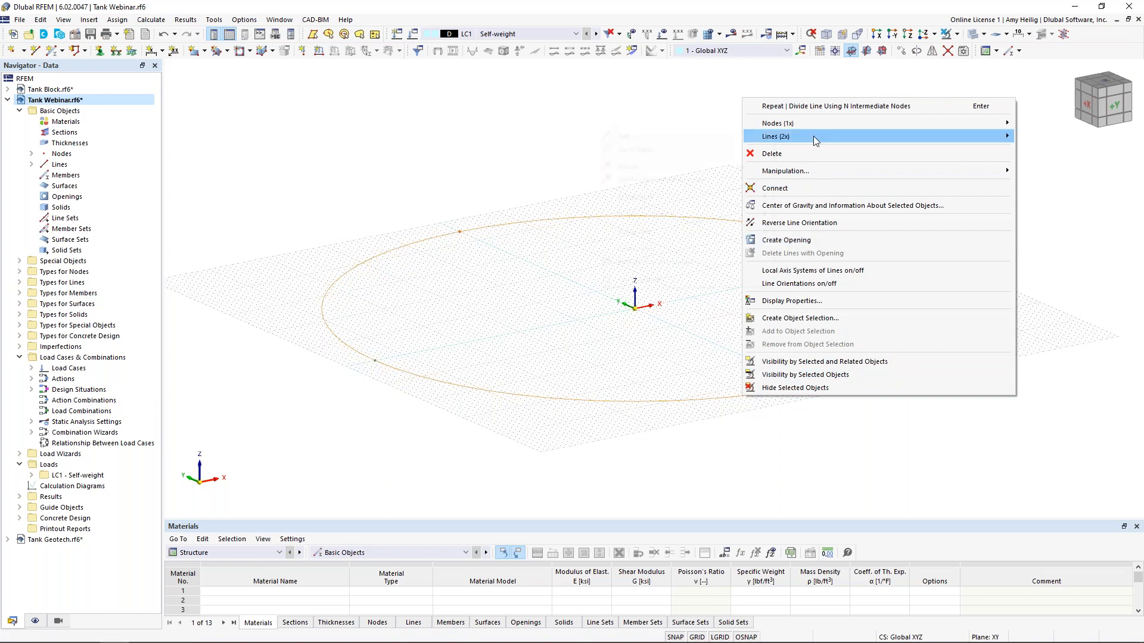
mouse_move(813, 136)
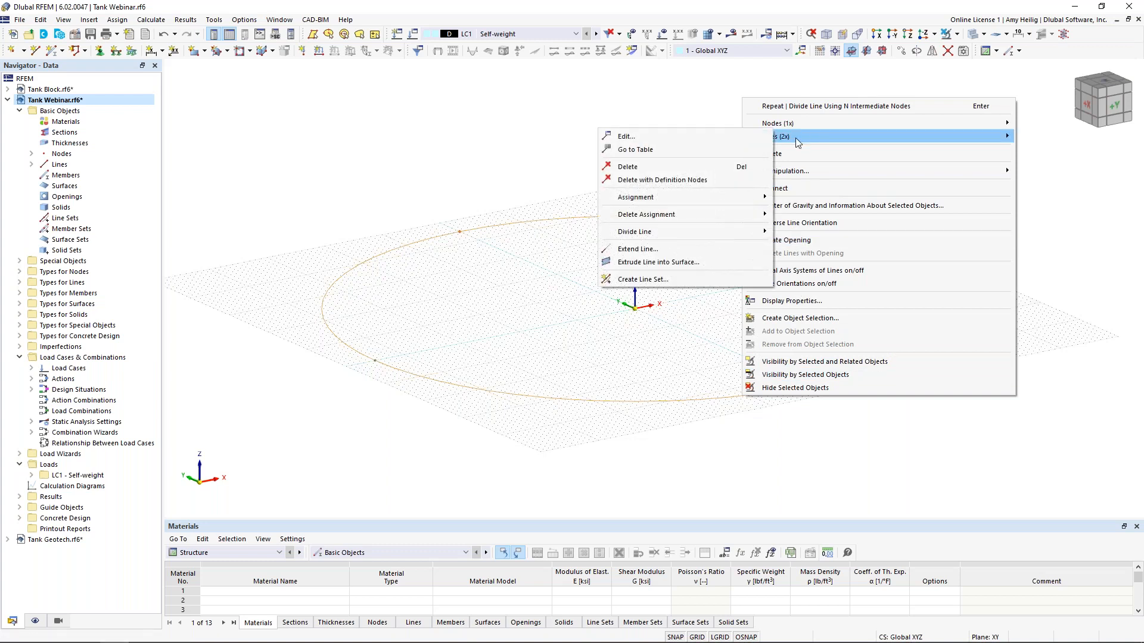
left_click(657, 262)
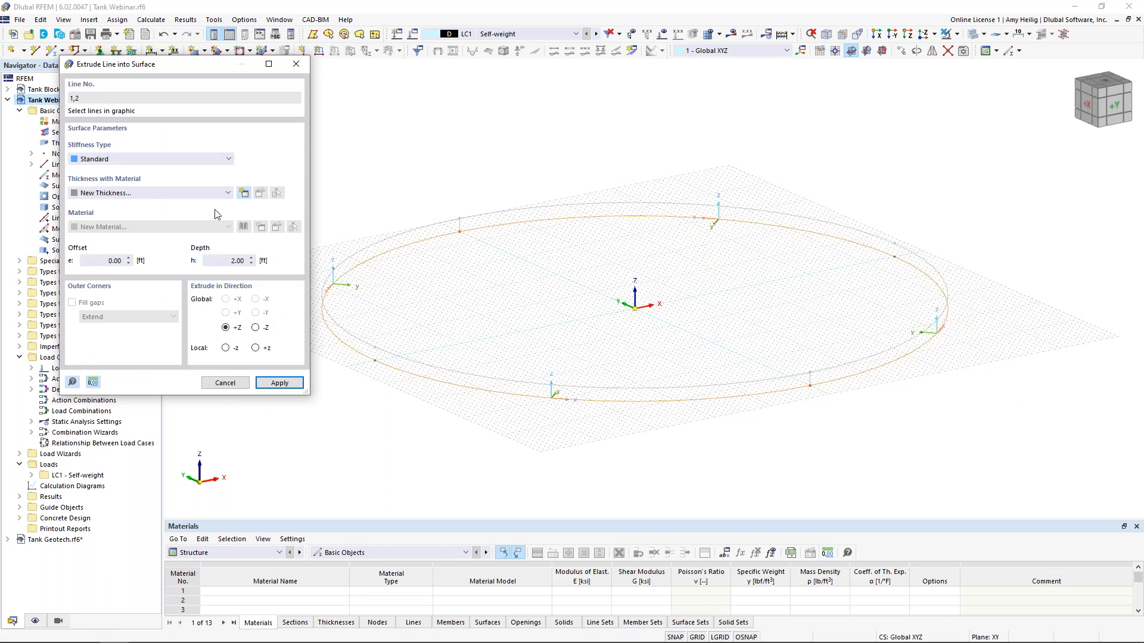
Create a new uniform thickness of 10 in for the extruded wall surfaces
left_click(245, 194)
left_click(393, 236)
type("10")
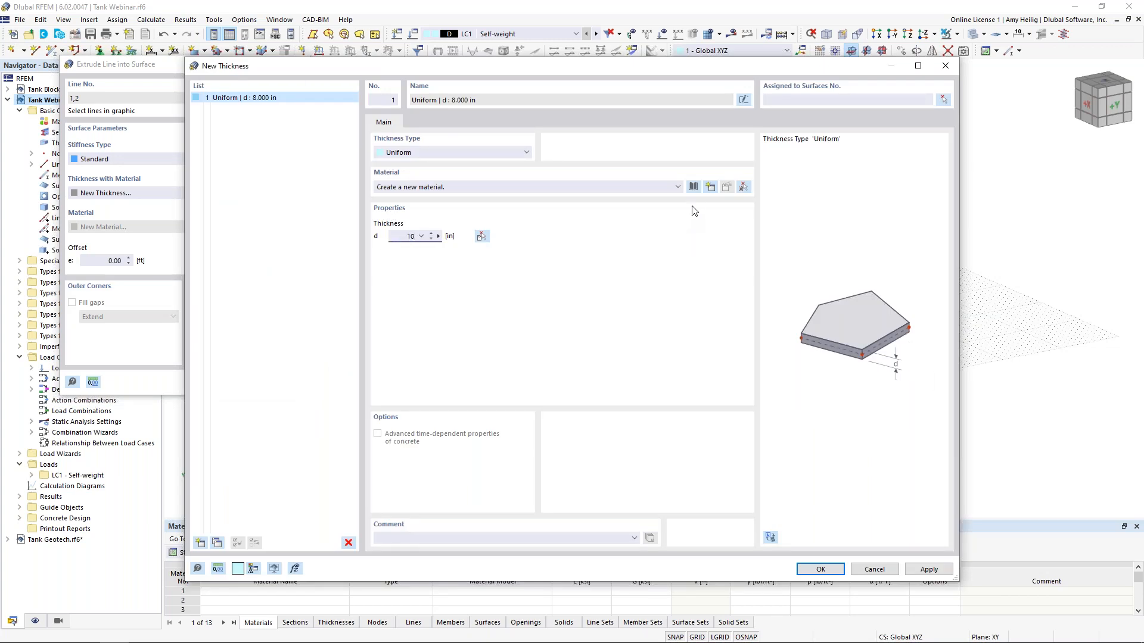
Assign the ACI 318-19 concrete f'c = 5000 psi from the United States material library to the thickness
left_click(693, 187)
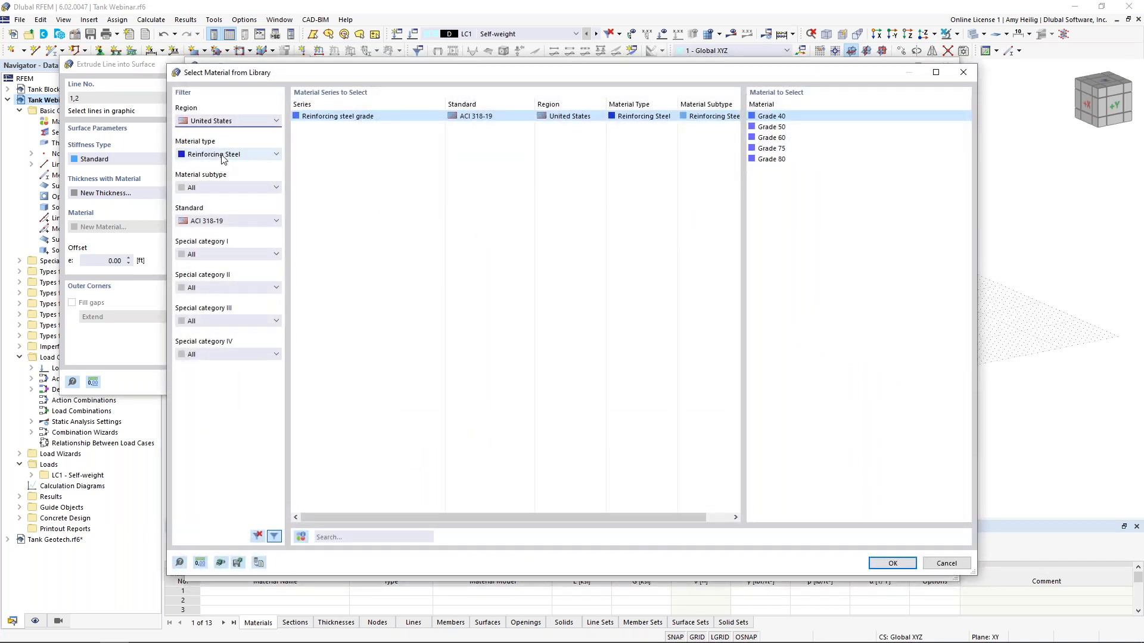
left_click(224, 156)
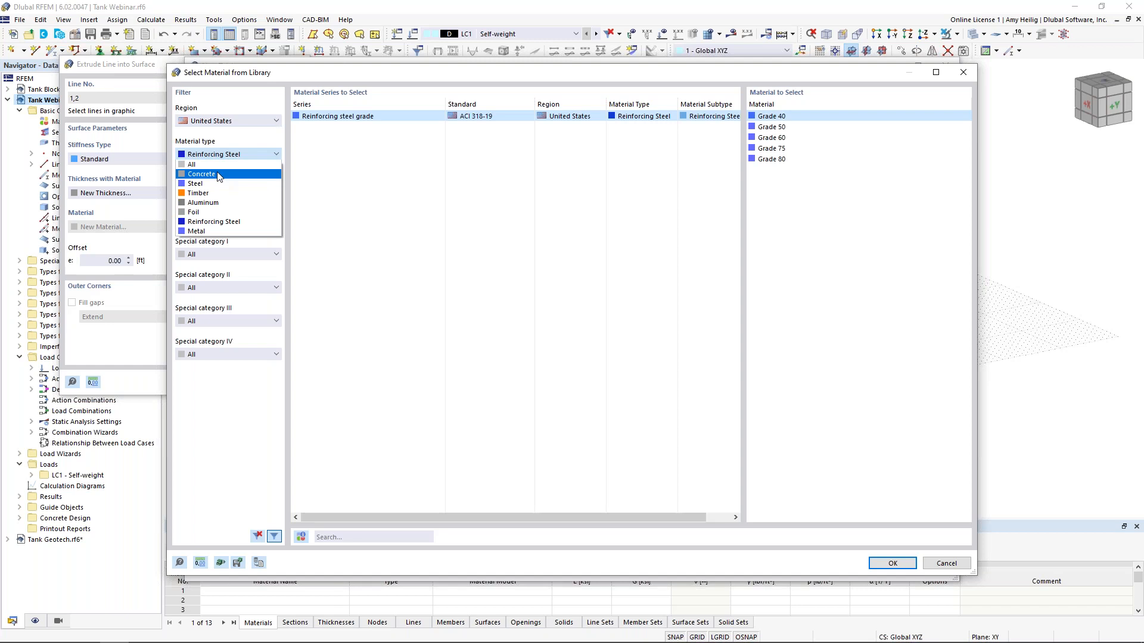
left_click(218, 174)
left_click(220, 221)
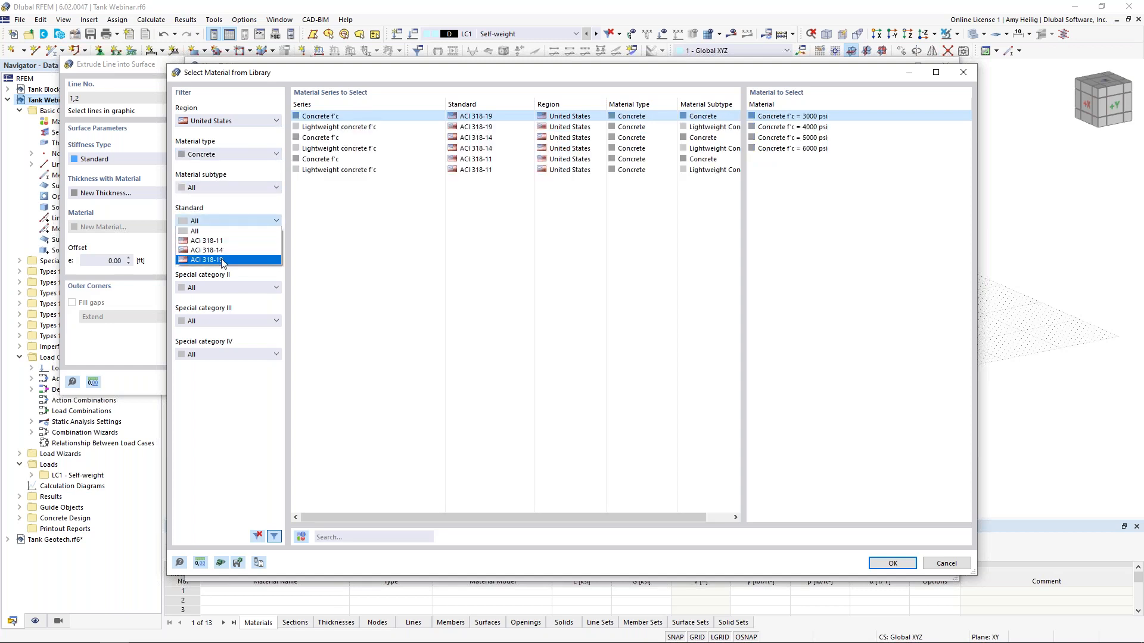
left_click(221, 260)
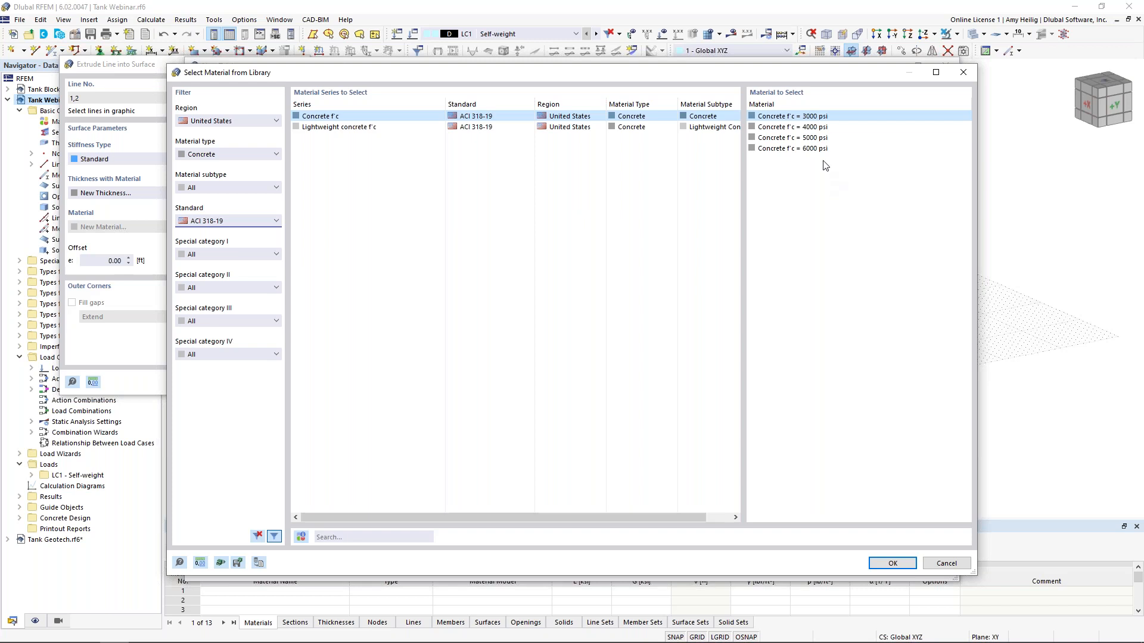
left_click(818, 140)
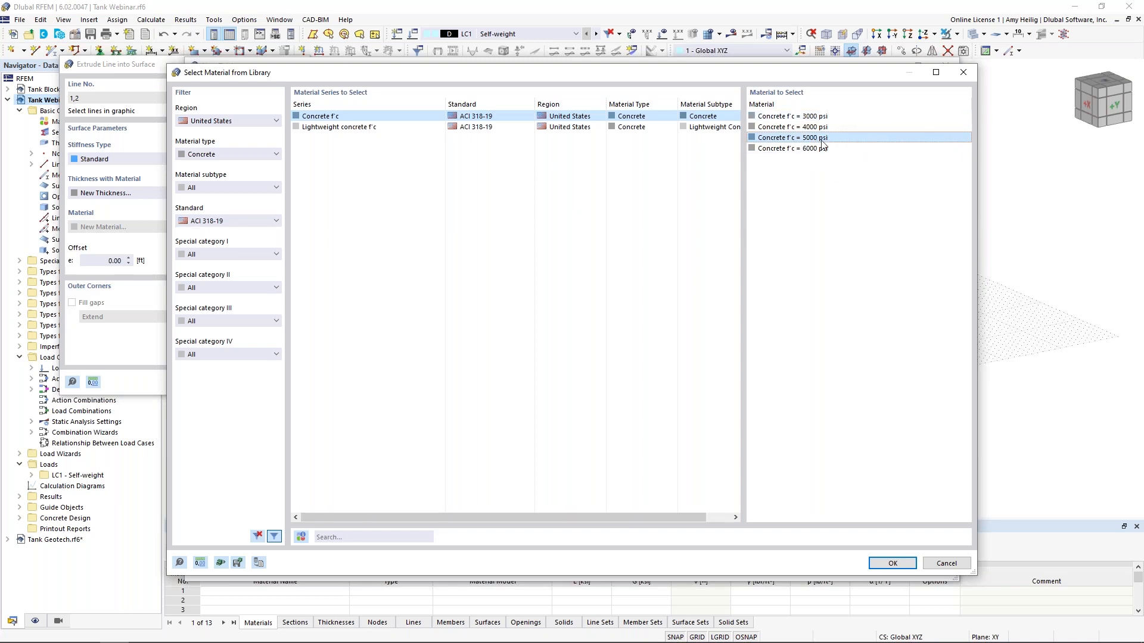
left_click(892, 563)
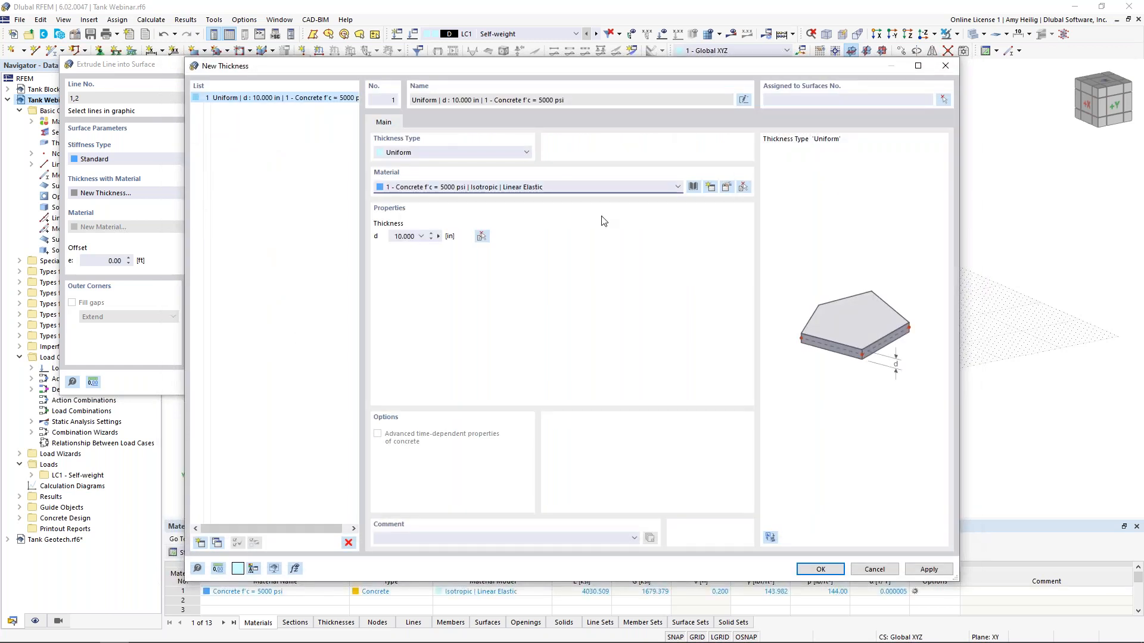
Make the concrete a user-defined material, review its material values, and save the material and the wall thickness
left_click(726, 188)
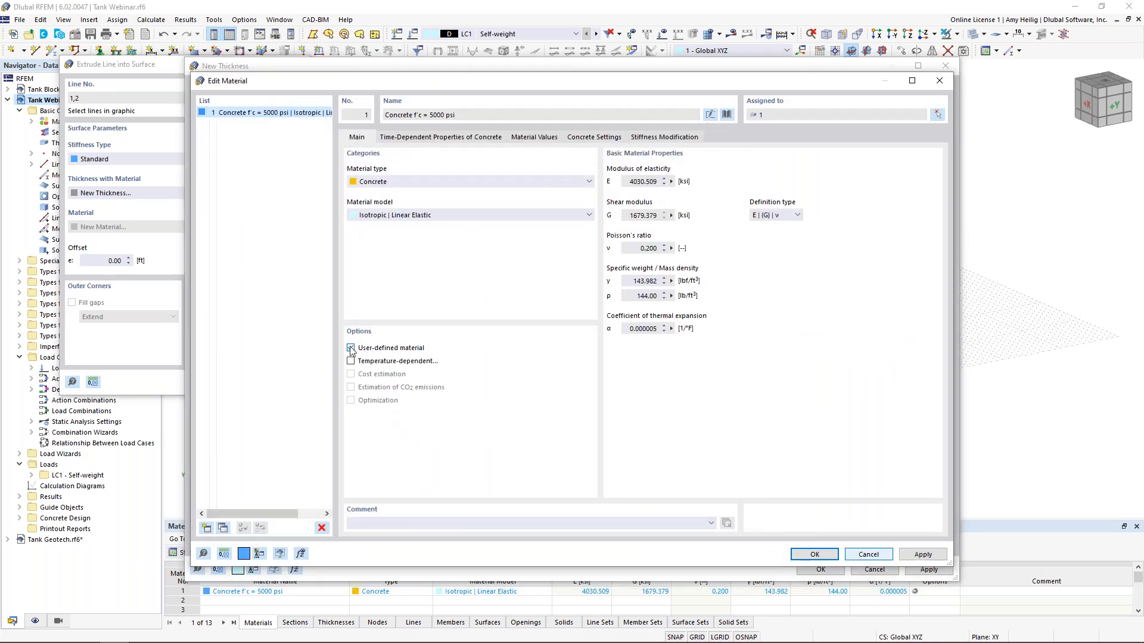
left_click(539, 138)
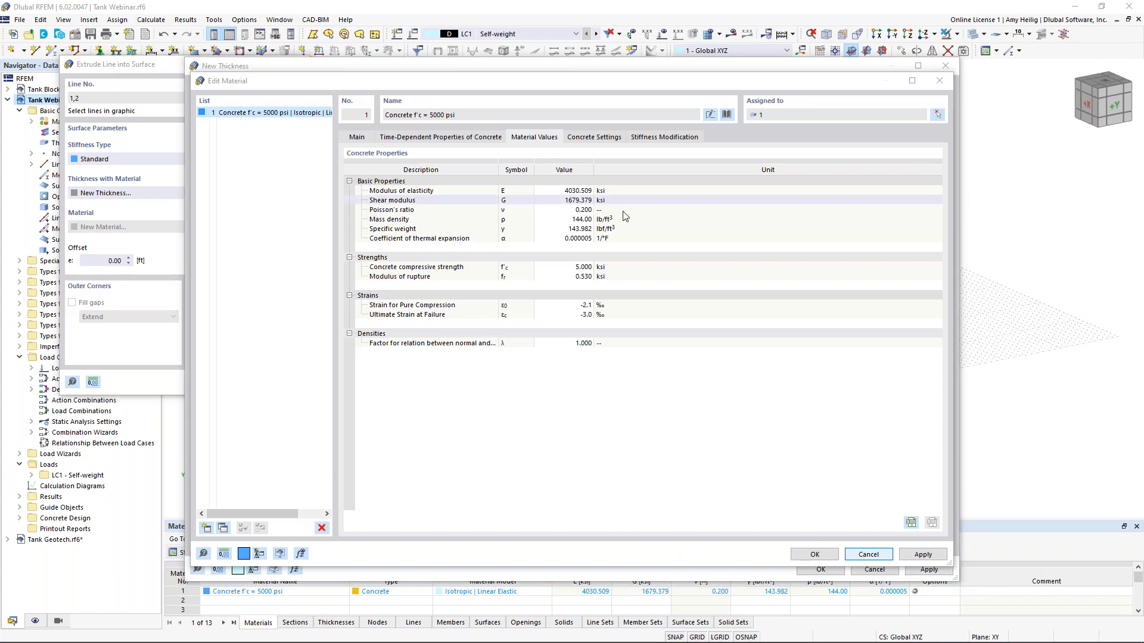
left_click(357, 137)
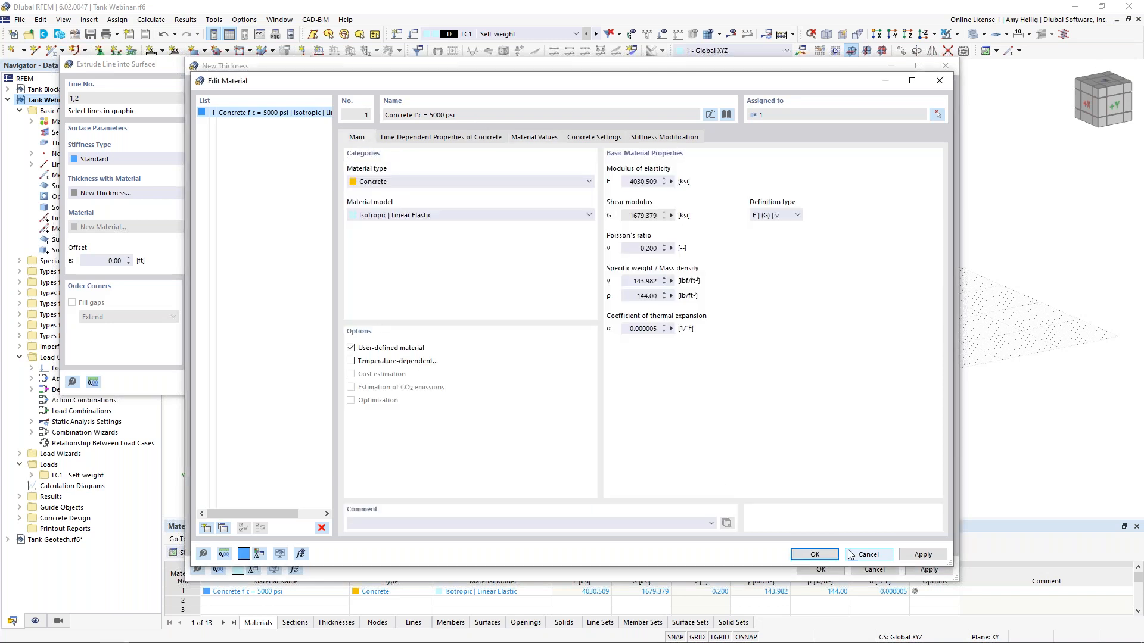
left_click(814, 554)
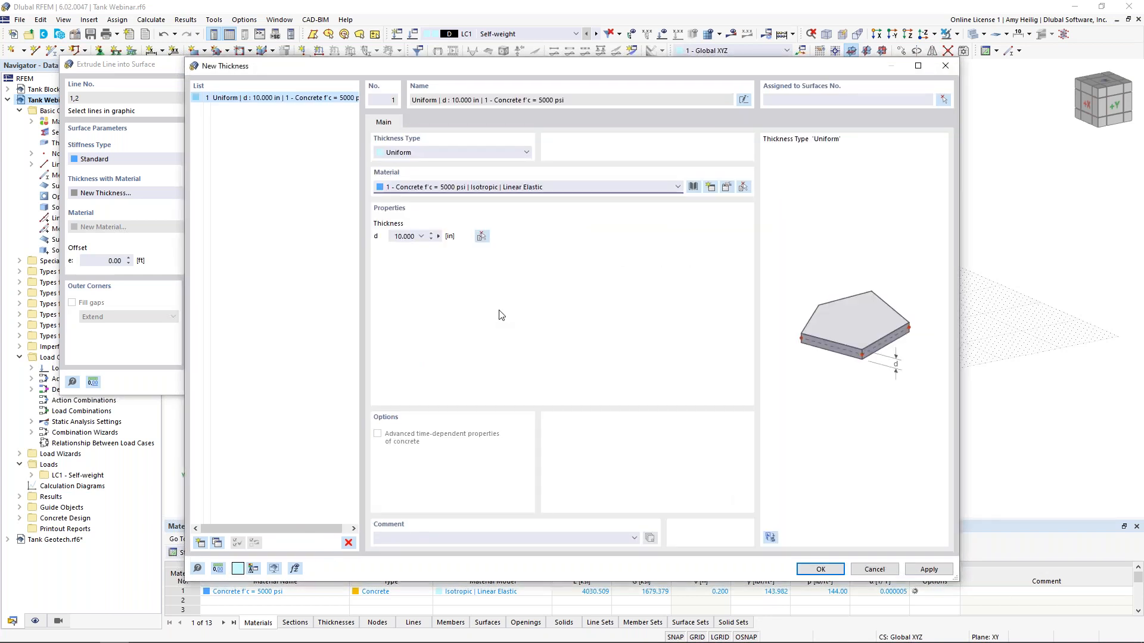
left_click(820, 570)
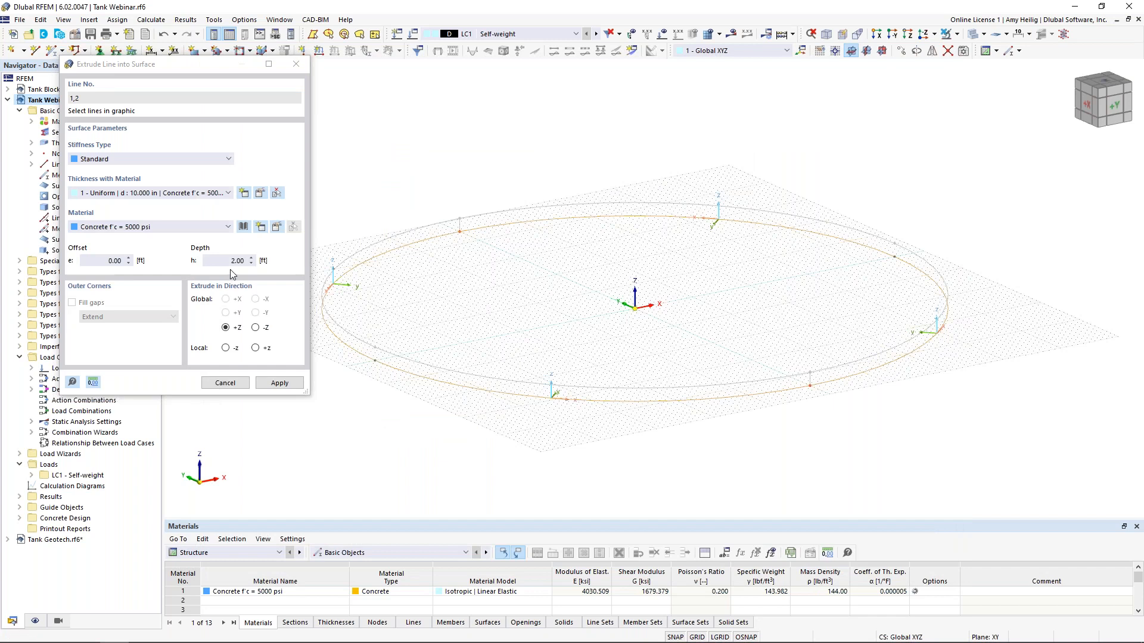
Extrude both arcs into wall surfaces with a depth of 17 ft in the +Z direction
left_click(228, 262)
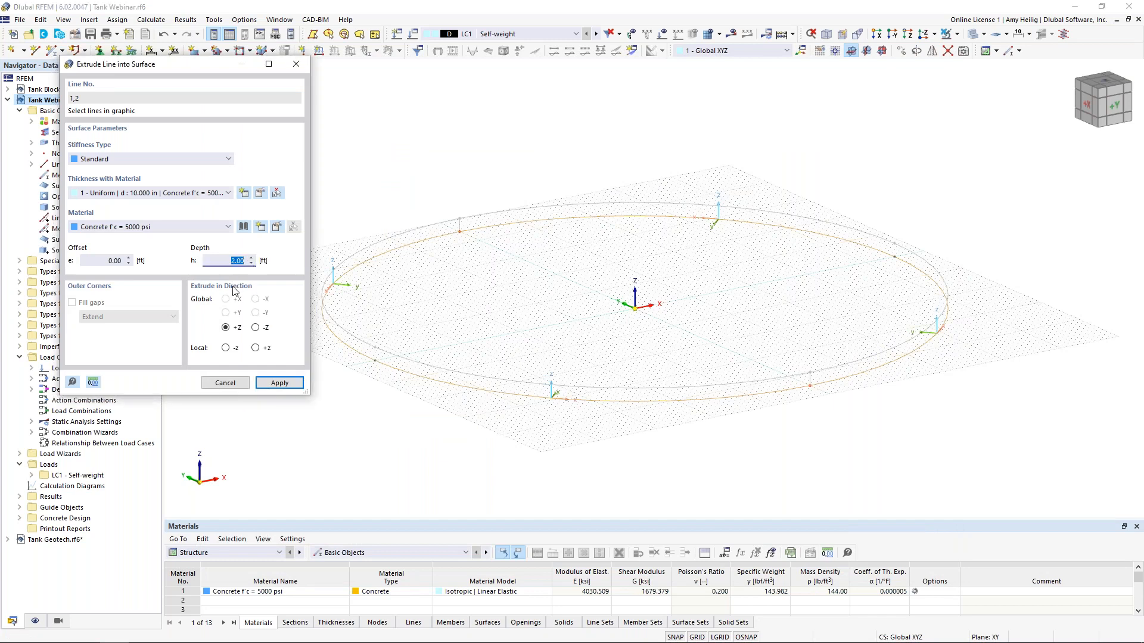
type("17")
left_click(279, 383)
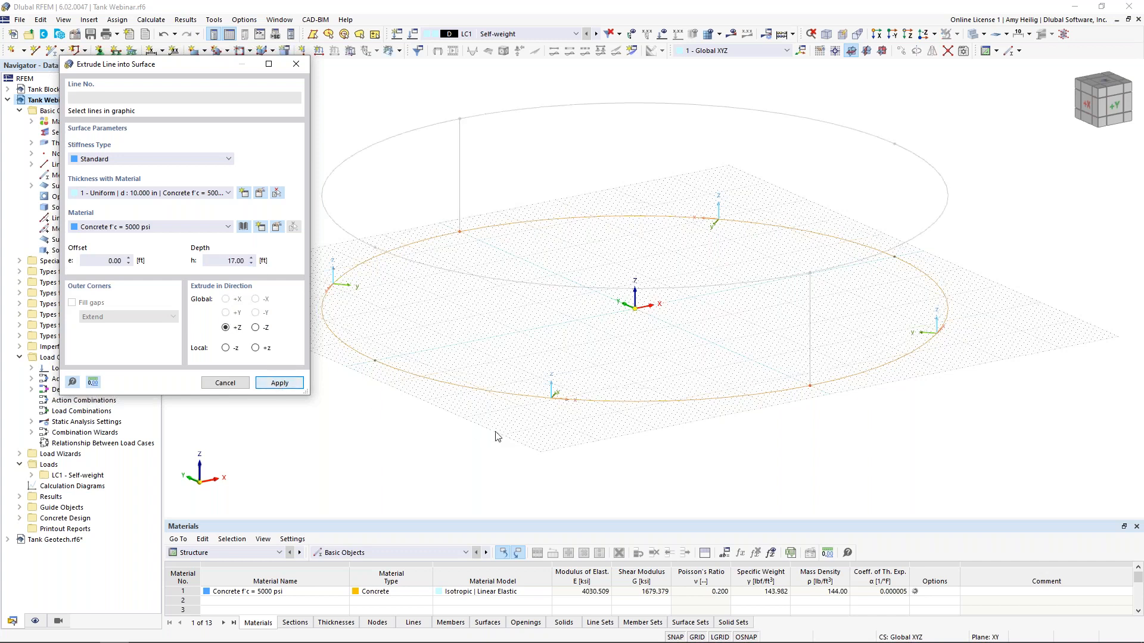
key("Escape")
middle_click_drag(745, 471, 713, 460, "ctrl")
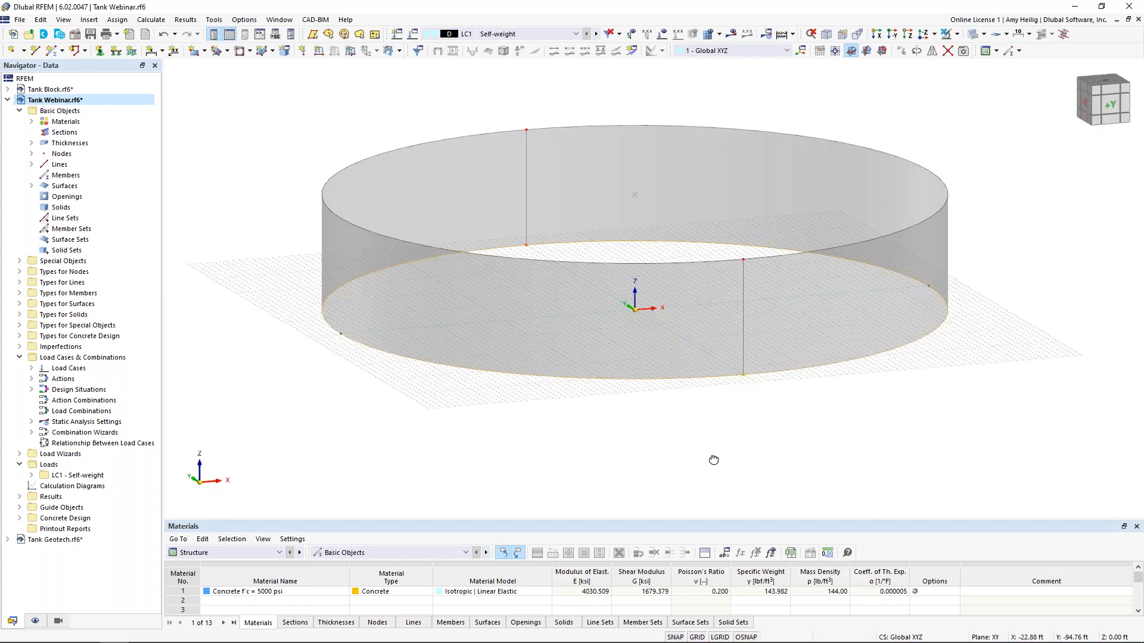
Edit both tank wall surfaces together, toggle their concrete design properties, and accept the surface settings
left_click_drag(836, 427, 699, 355)
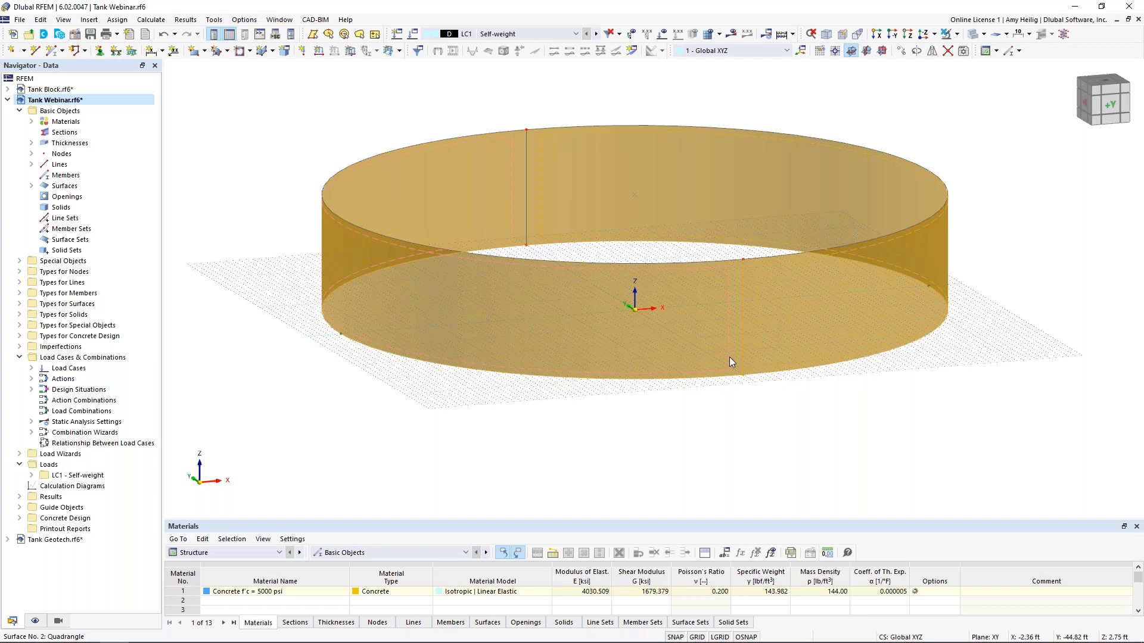
double_click(730, 357)
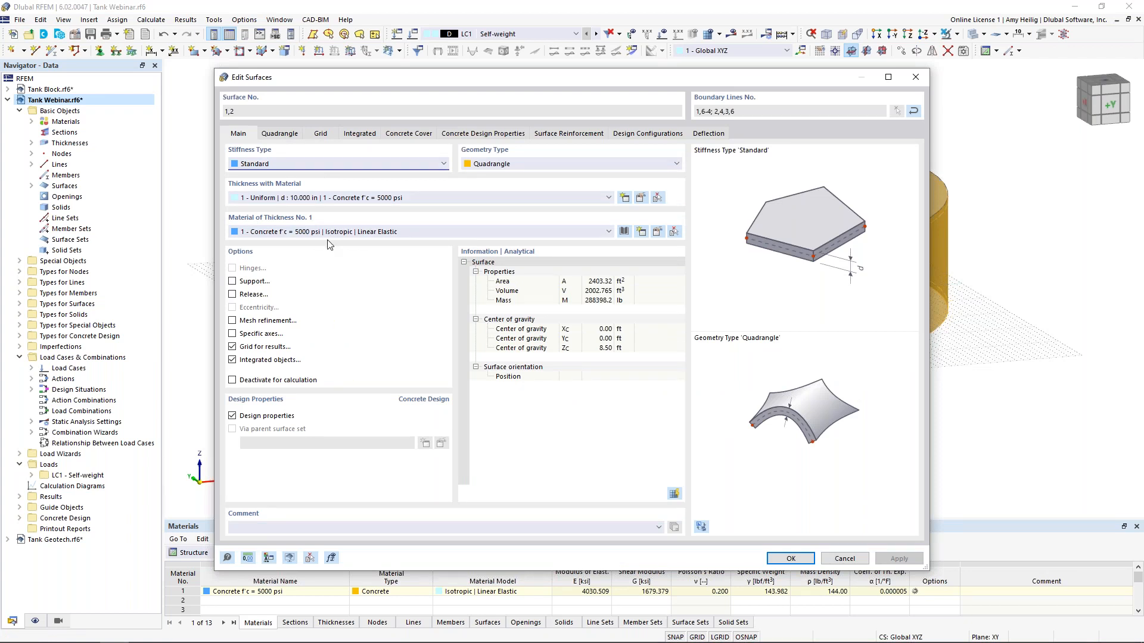
left_click(232, 417)
left_click(232, 417)
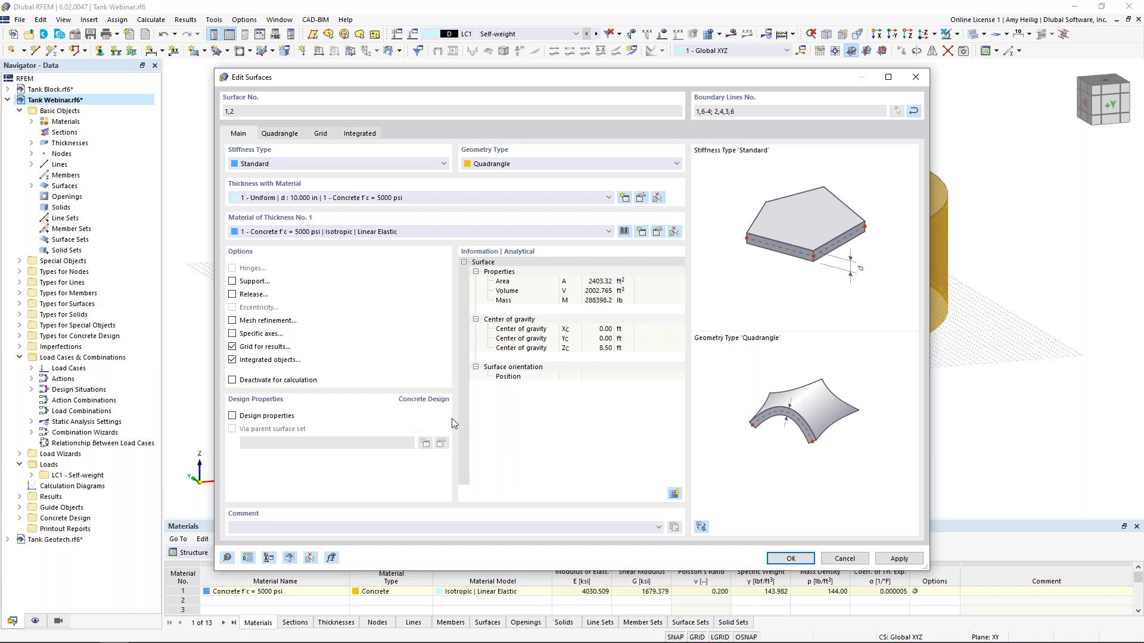
left_click(789, 558)
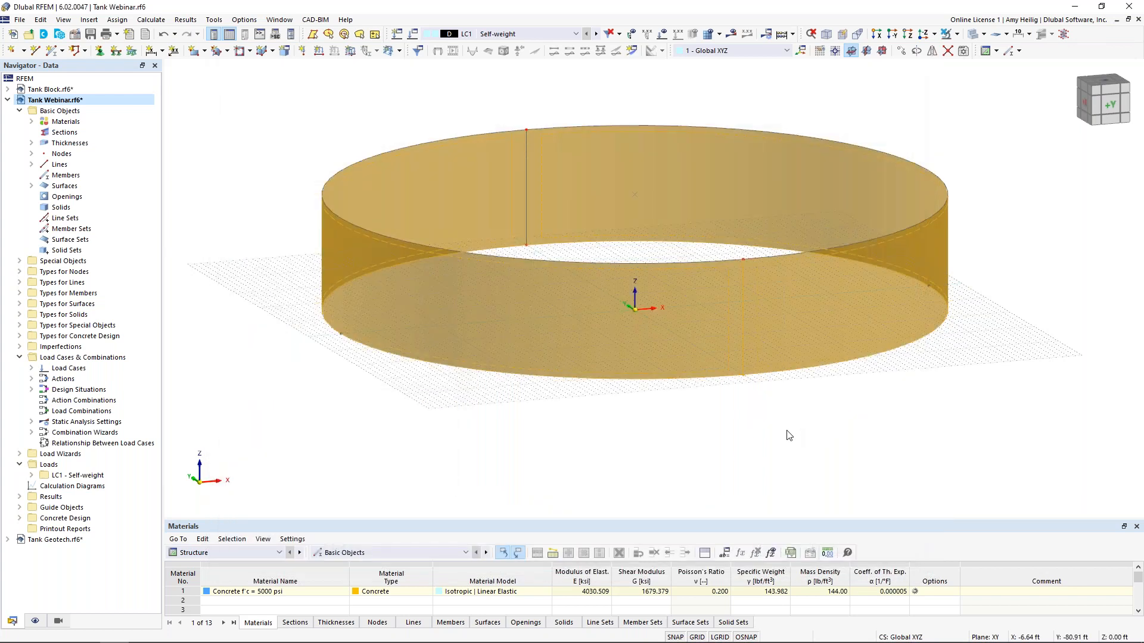
Clear the wall selection and add a node above the tank's centre at X 0, Y 0, Z 21 ft
key("Escape")
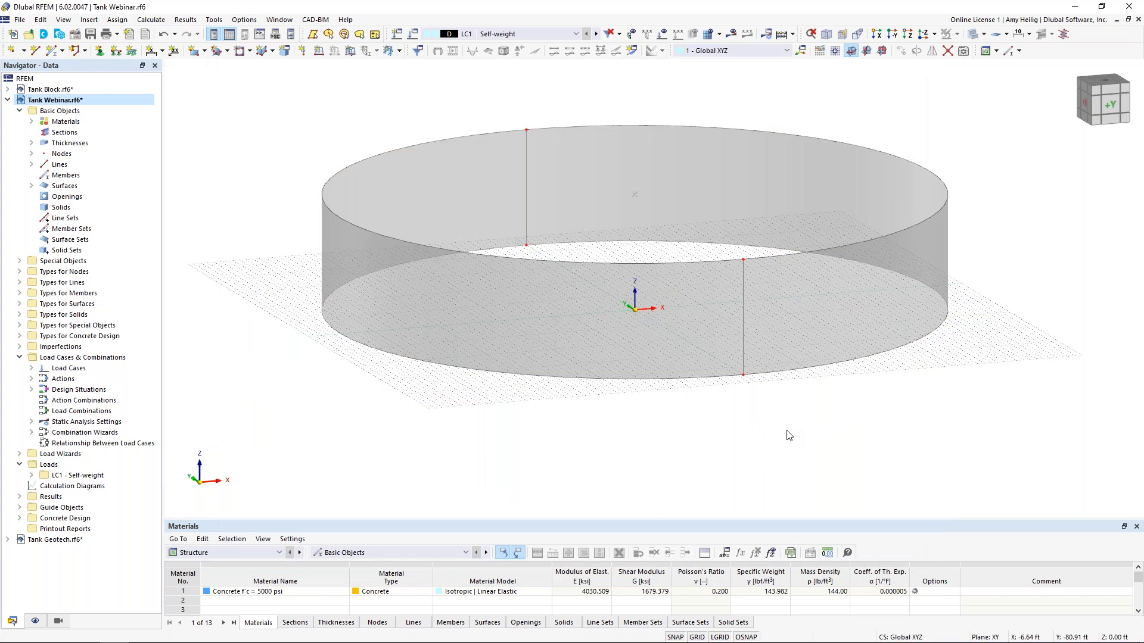
double_click(11, 54)
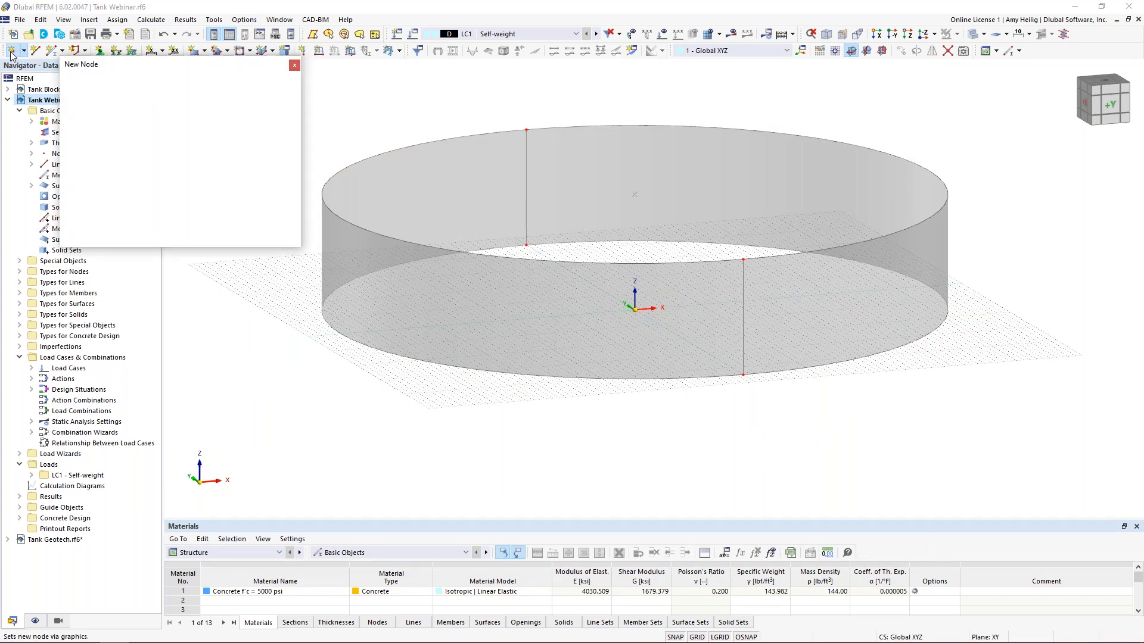
left_click_drag(231, 209, 247, 207)
type("21")
left_click(282, 235)
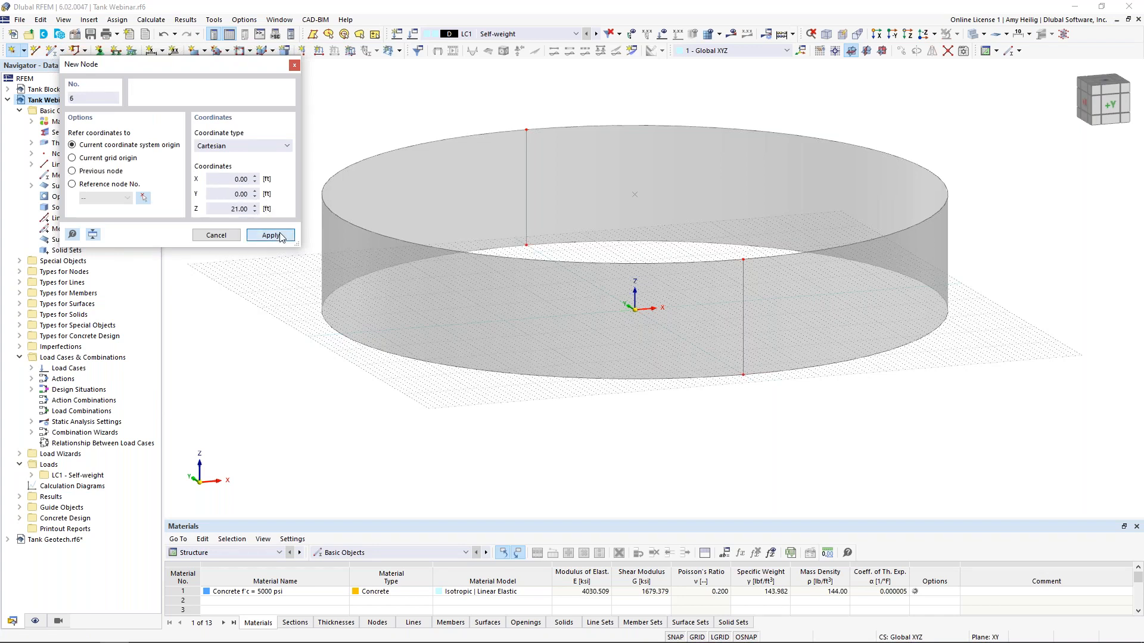
key("Escape")
middle_click_drag(304, 216, 326, 229)
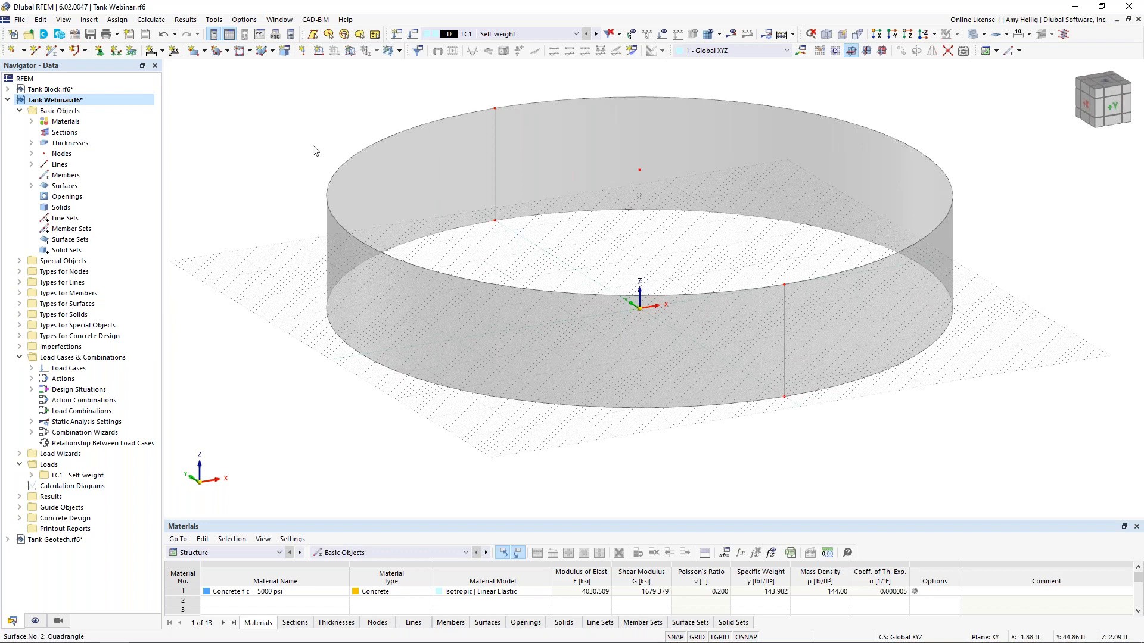
Draw an arc line across the tank between the two upper wall nodes, passing through the raised centre node
left_click(36, 51)
left_click(116, 132)
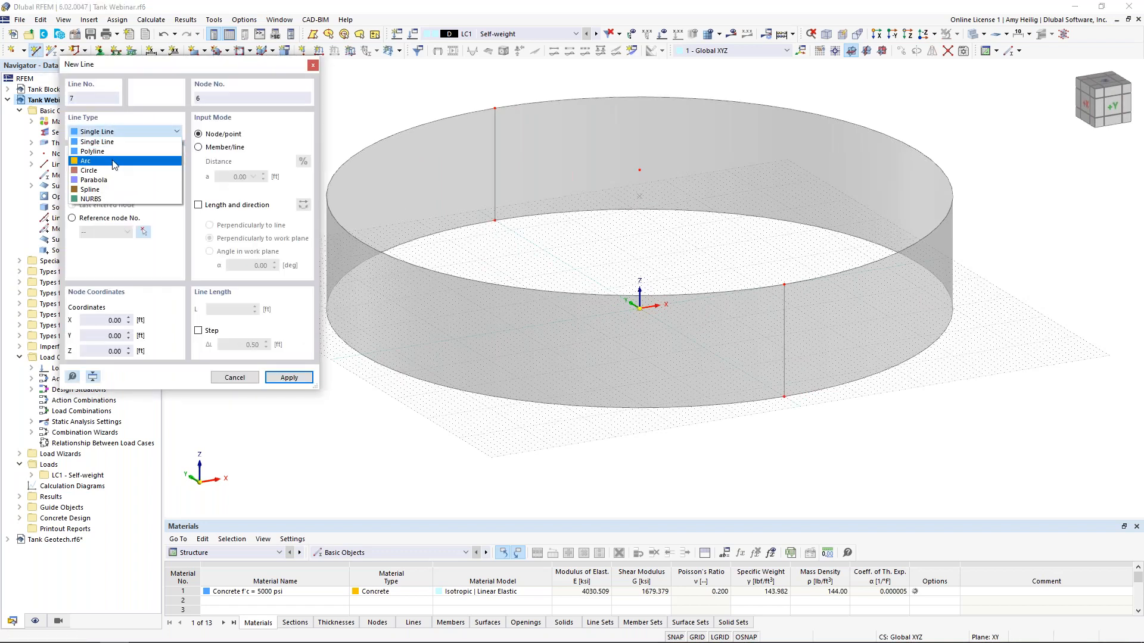
left_click(115, 162)
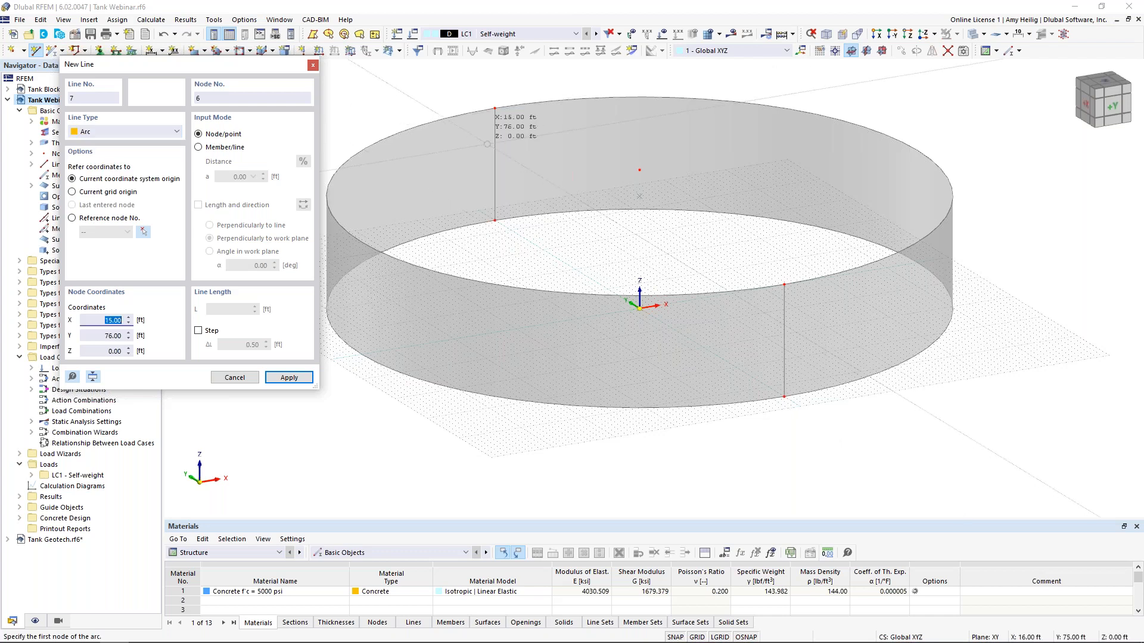
left_click(494, 108)
left_click(639, 170)
left_click(785, 284)
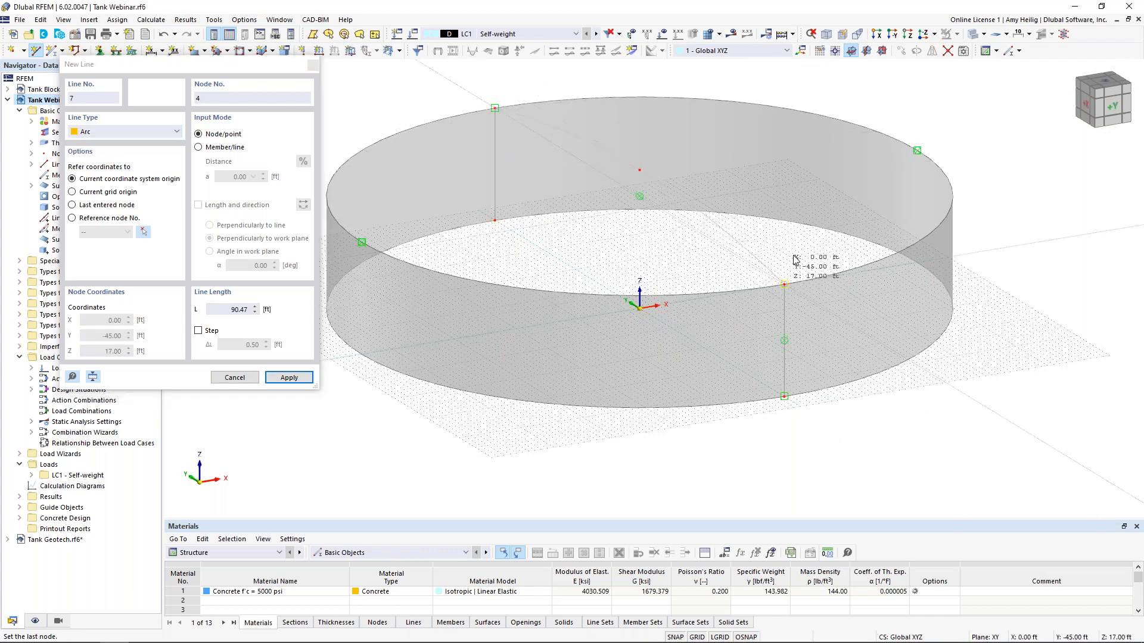
key("Escape")
middle_click_drag(791, 249, 750, 284, "ctrl")
scroll(749, 283, "down", 1)
scroll(677, 281, "down", 1)
middle_click_drag(705, 262, 726, 274)
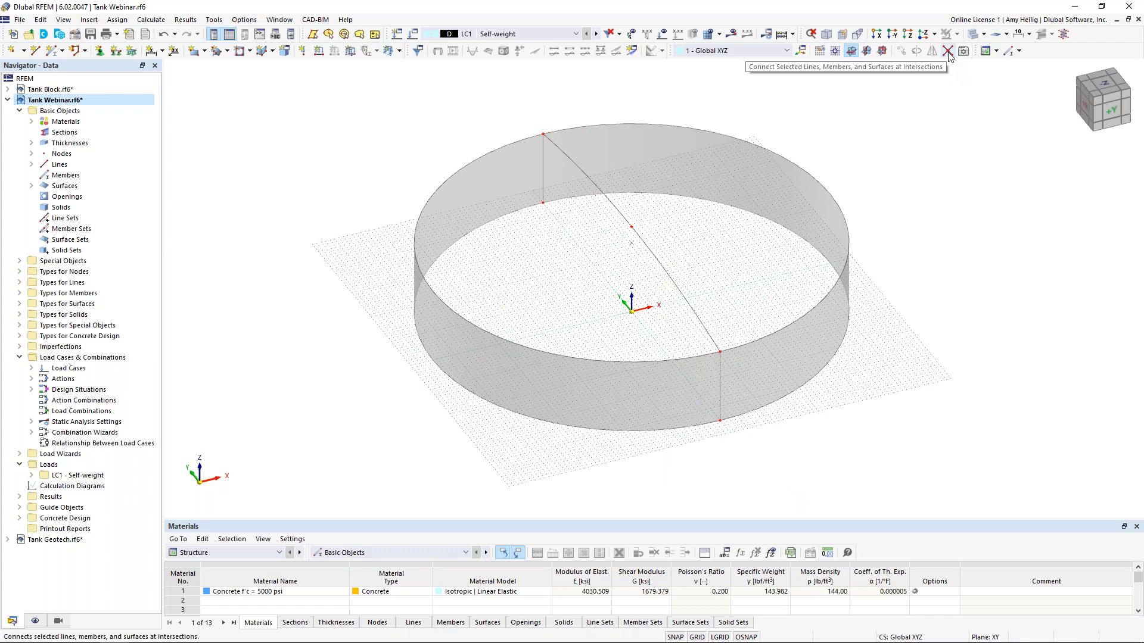
left_click_drag(597, 208, 674, 256)
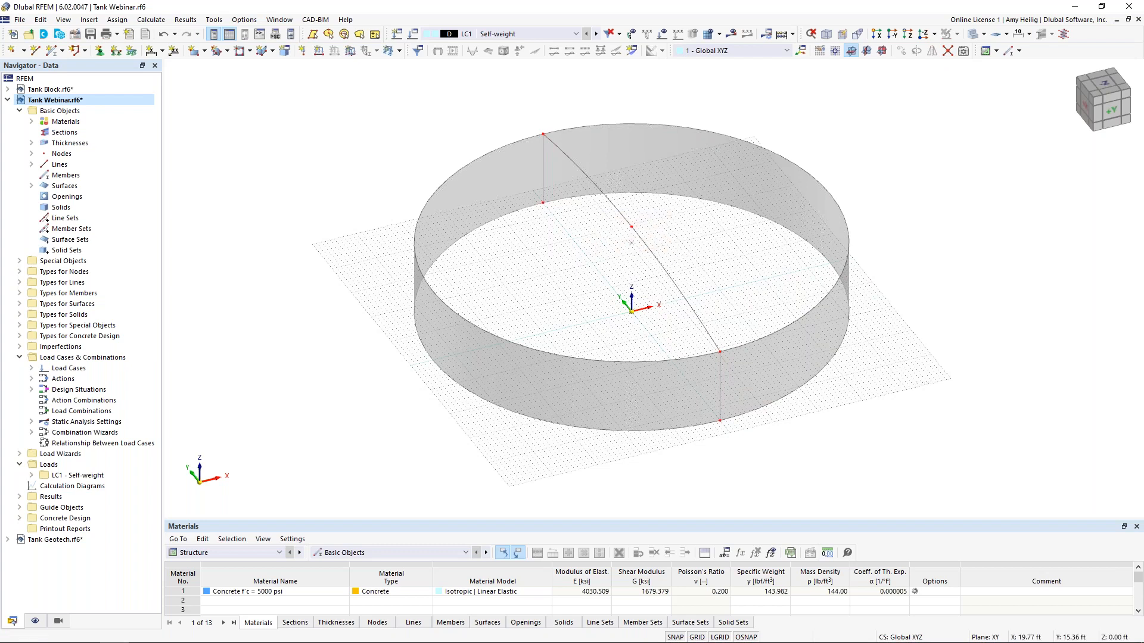
left_click(623, 215)
middle_click_drag(676, 248, 653, 275)
left_click(664, 263)
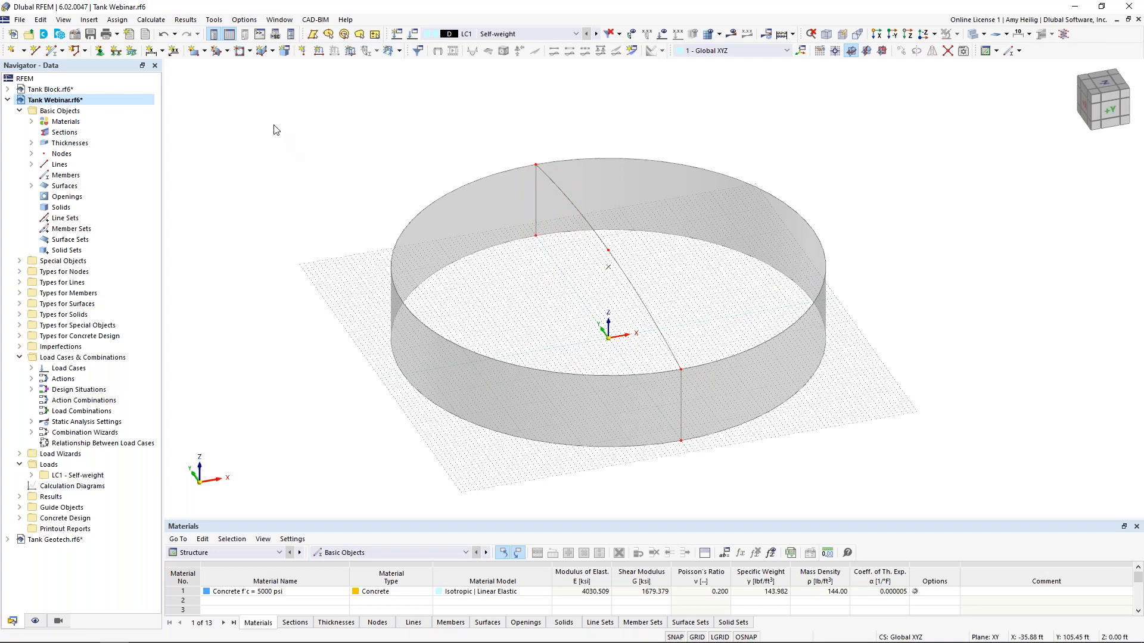
Create two quadrangle roof surfaces between the central arc and the wall-top arcs, using the 10 in thickness with design properties turned off
left_click(205, 51)
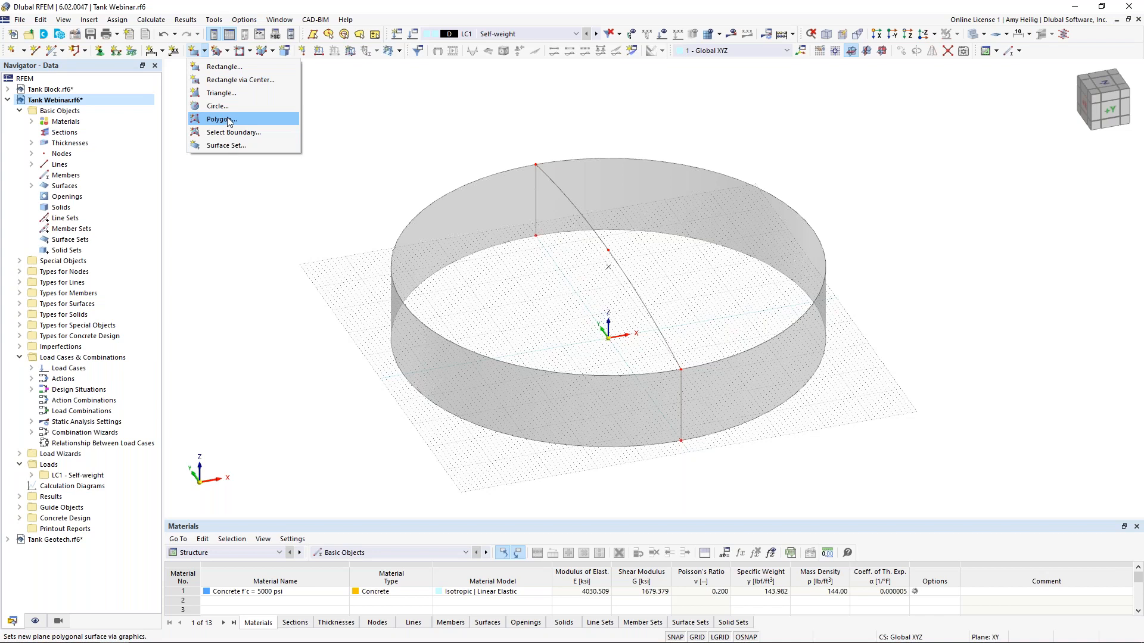
left_click(228, 52)
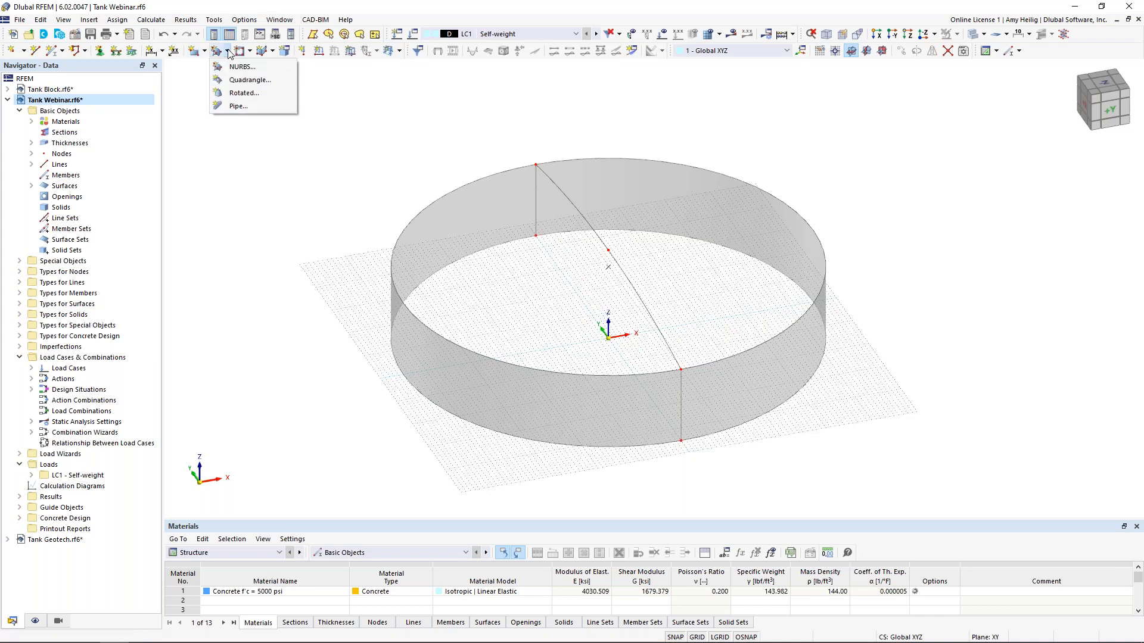
left_click(235, 81)
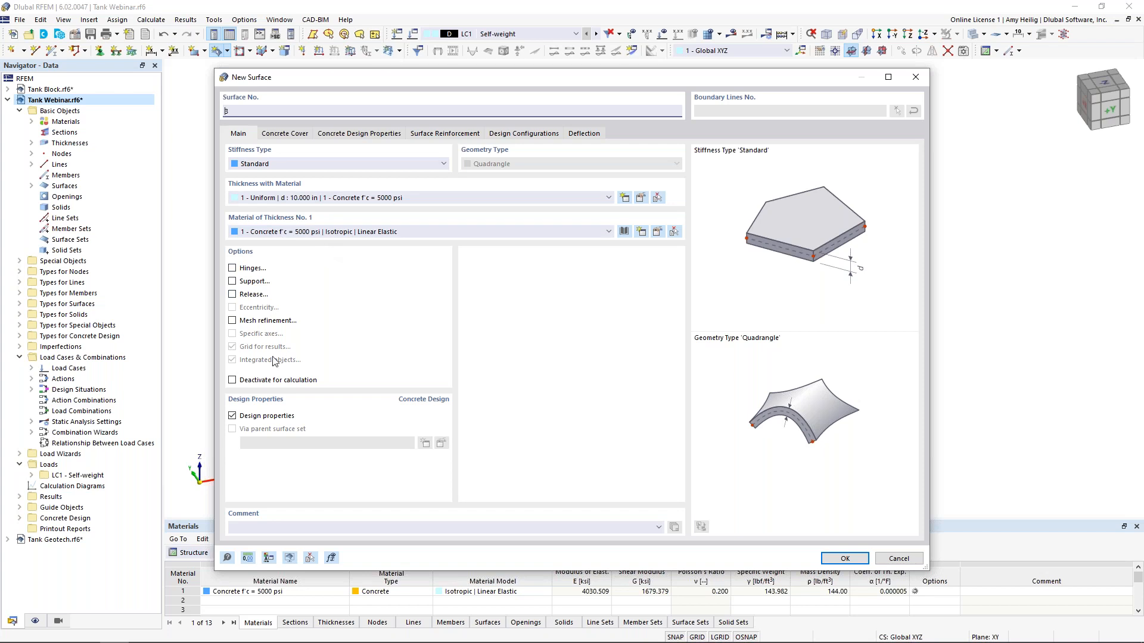
left_click(232, 416)
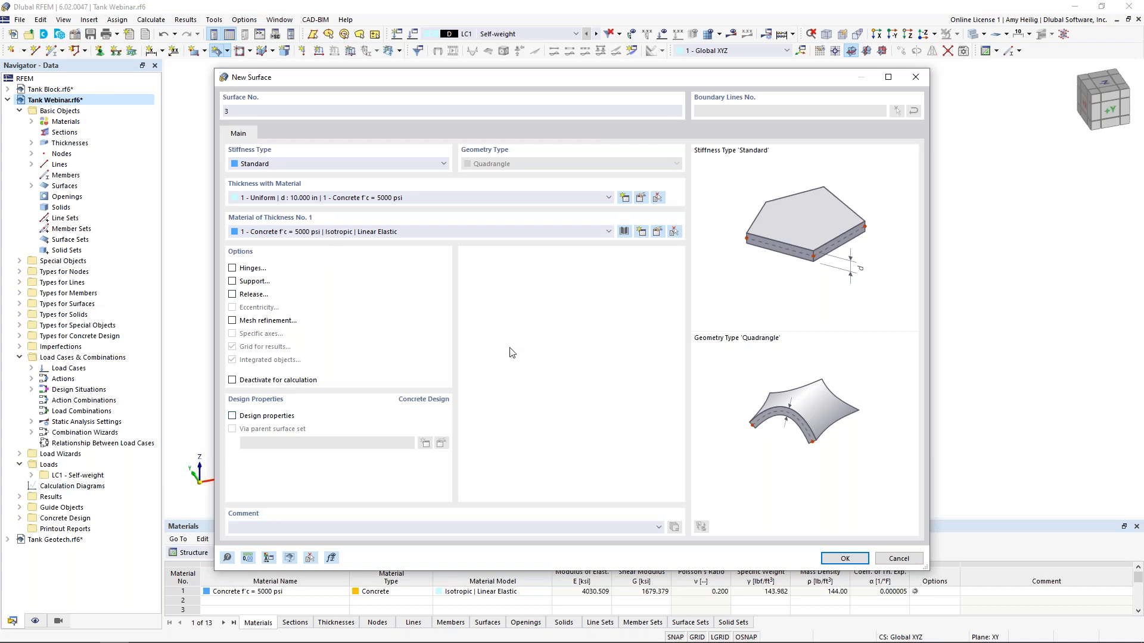
left_click(844, 558)
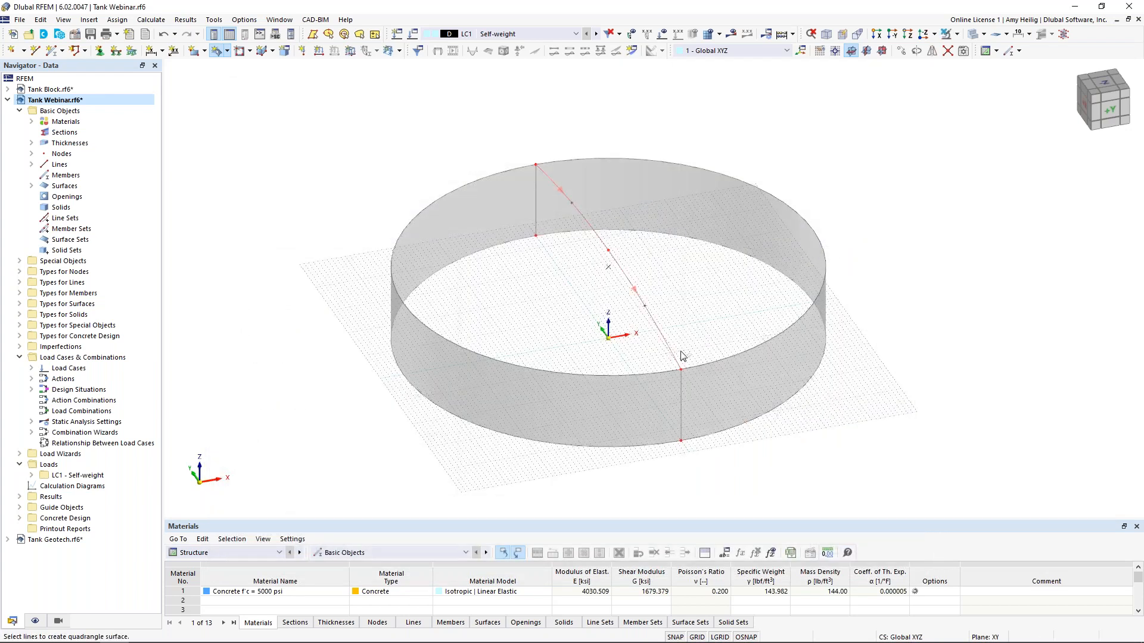
left_click(709, 365)
left_click(670, 350)
left_click(639, 374)
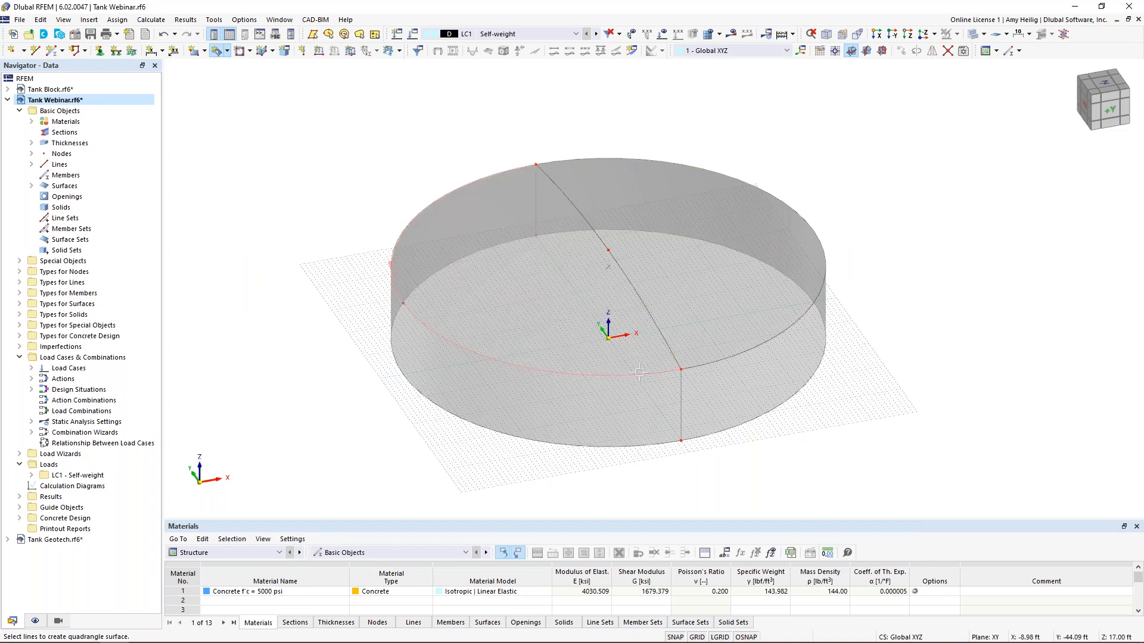
key("Escape")
Begin a circular surface and give it a new uniform thickness of 12 in in Concrete f'c = 5000 psi
middle_click_drag(831, 356, 860, 337, "ctrl")
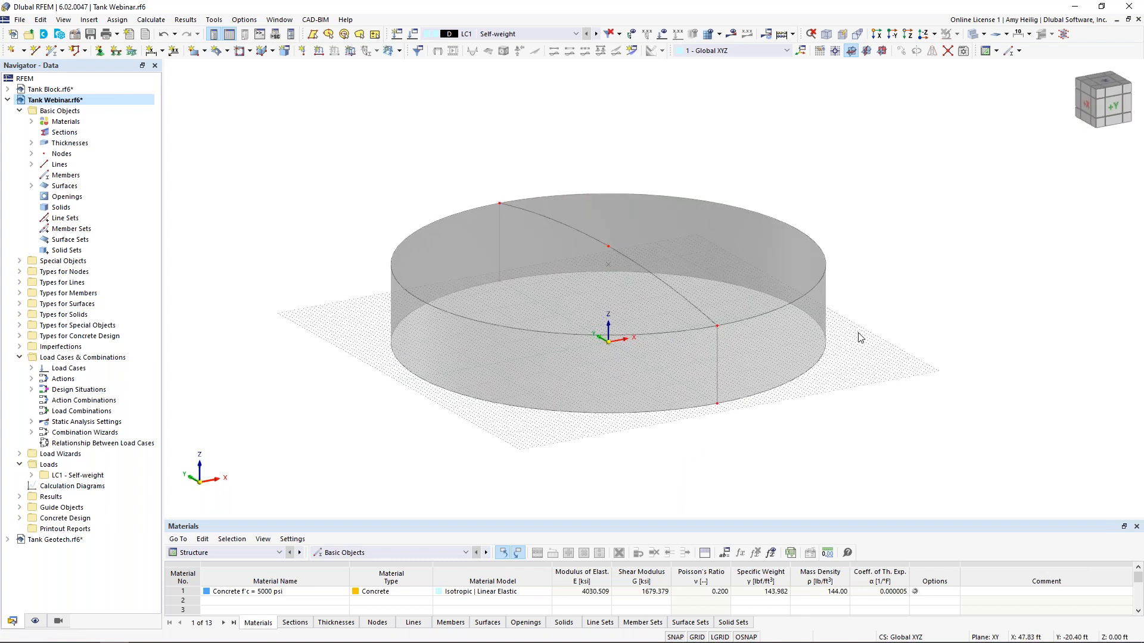
scroll(822, 391, "up", 1)
scroll(842, 396, "up", 1)
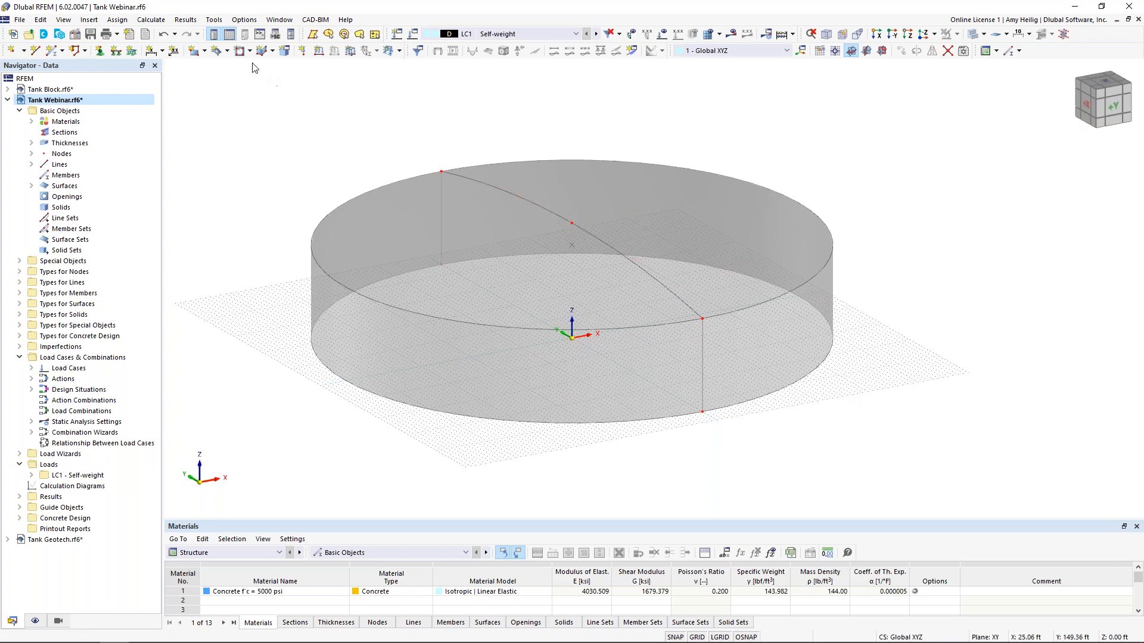
left_click(205, 52)
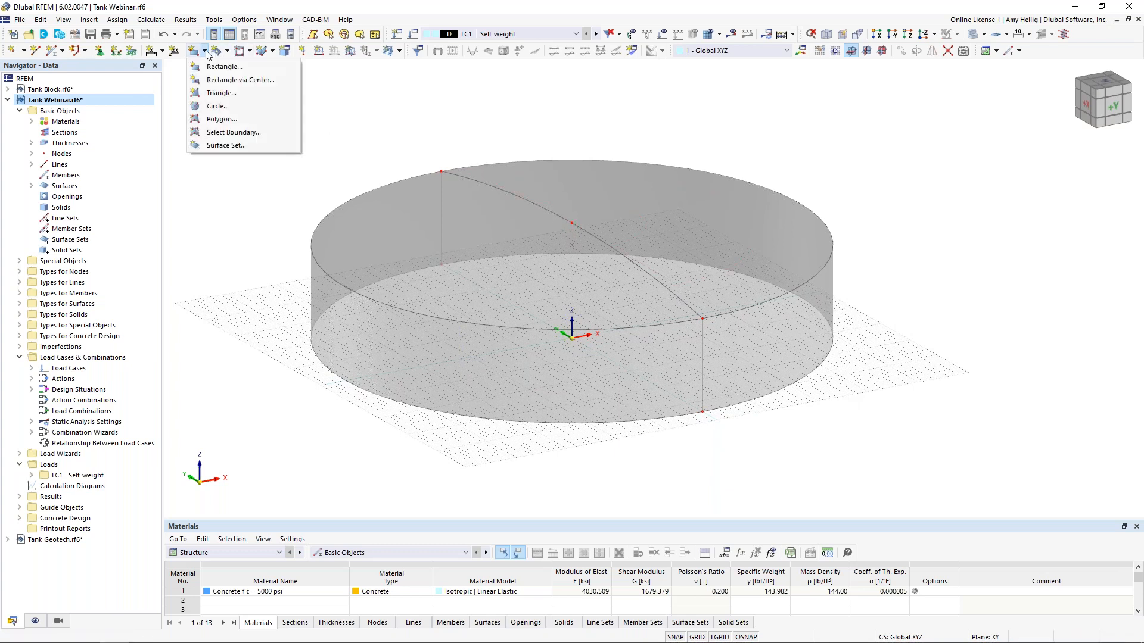
left_click(217, 106)
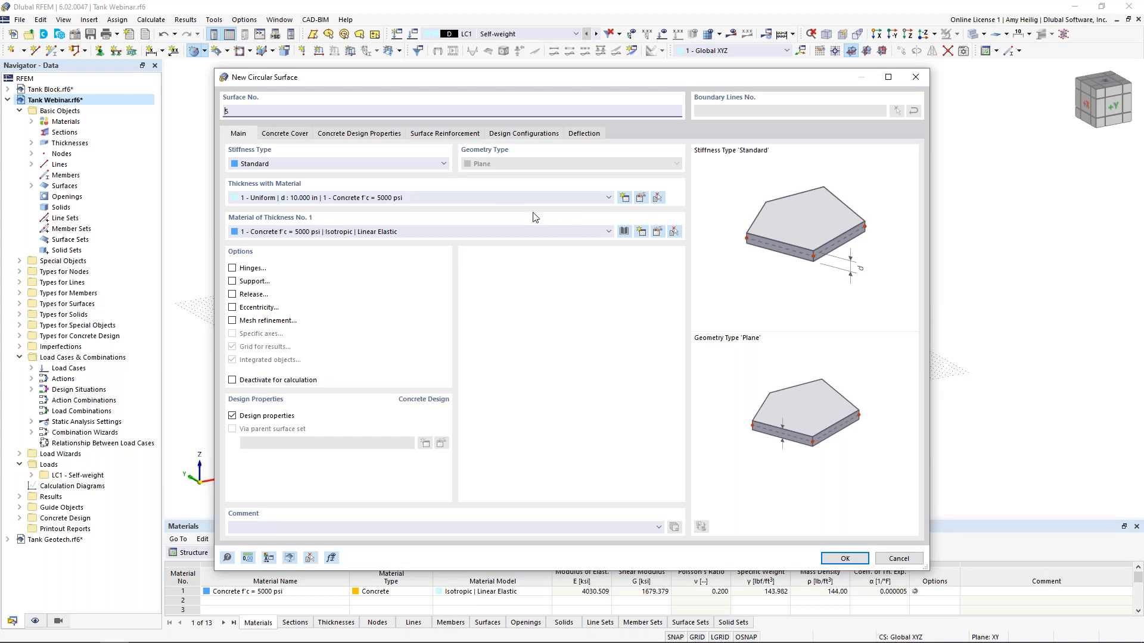
left_click(624, 198)
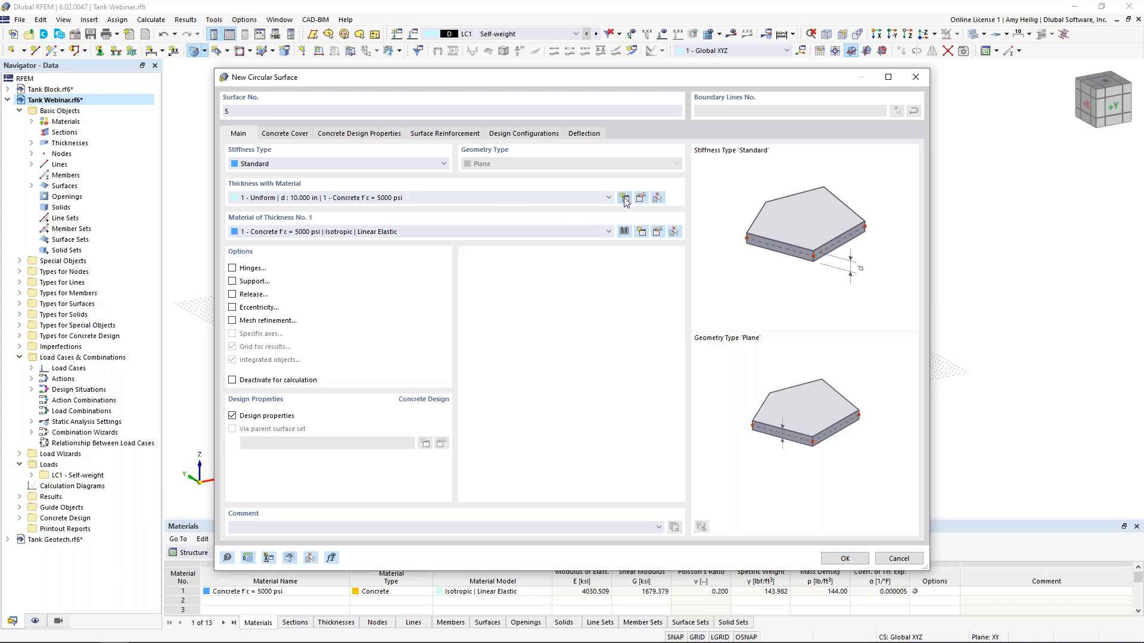
double_click(408, 236)
type("12")
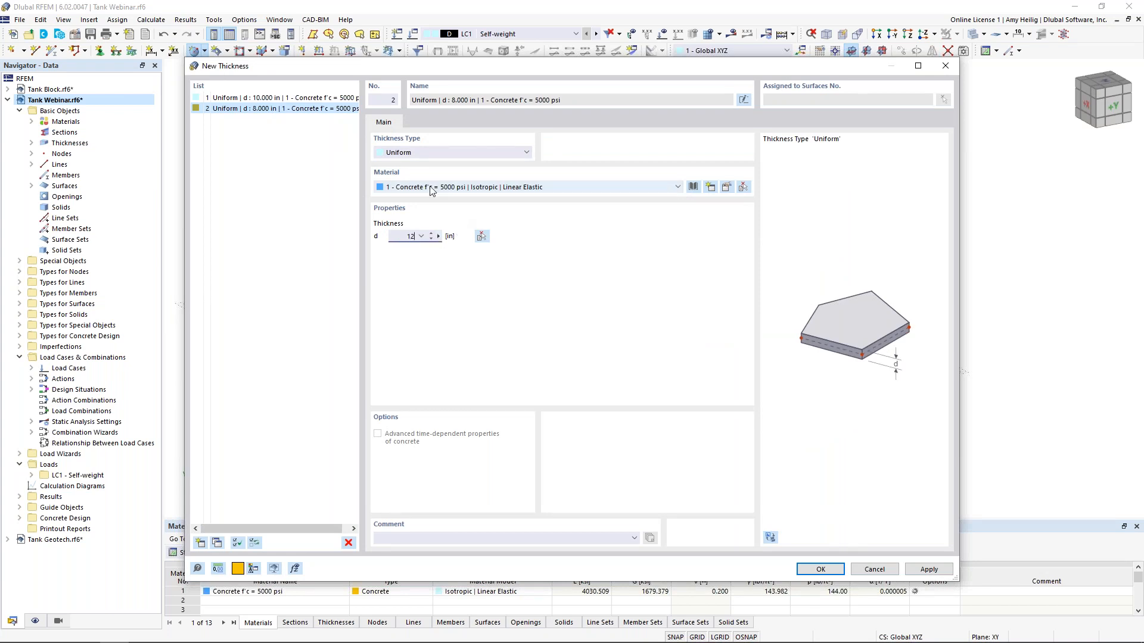
left_click(831, 572)
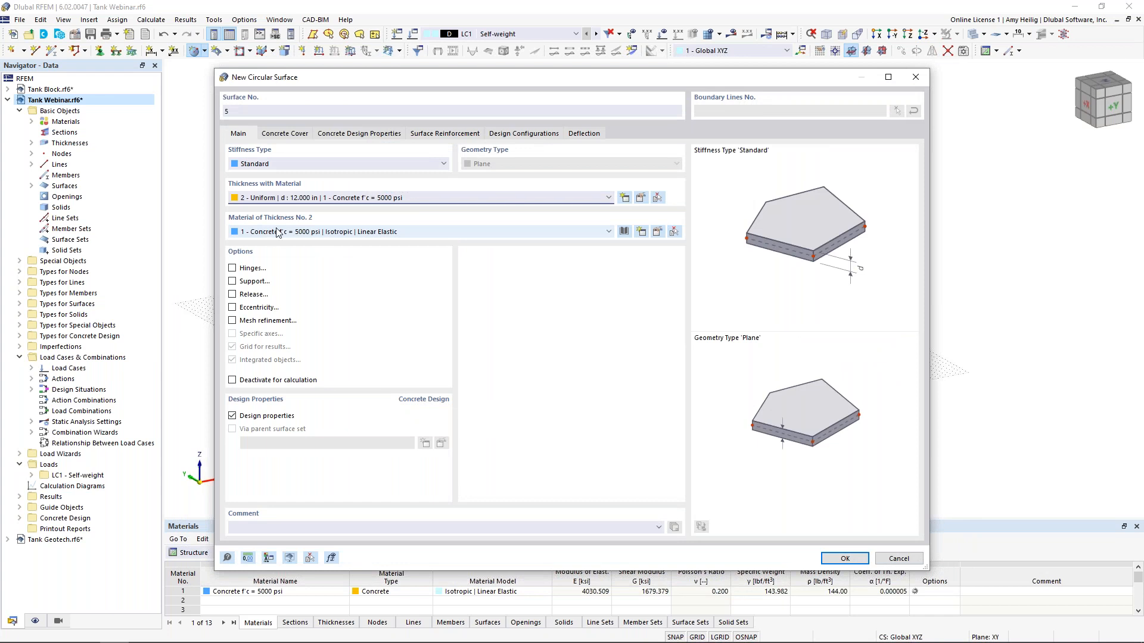
Turn off the circular surface's design properties and place it at the origin with a 48 ft radius
left_click(233, 417)
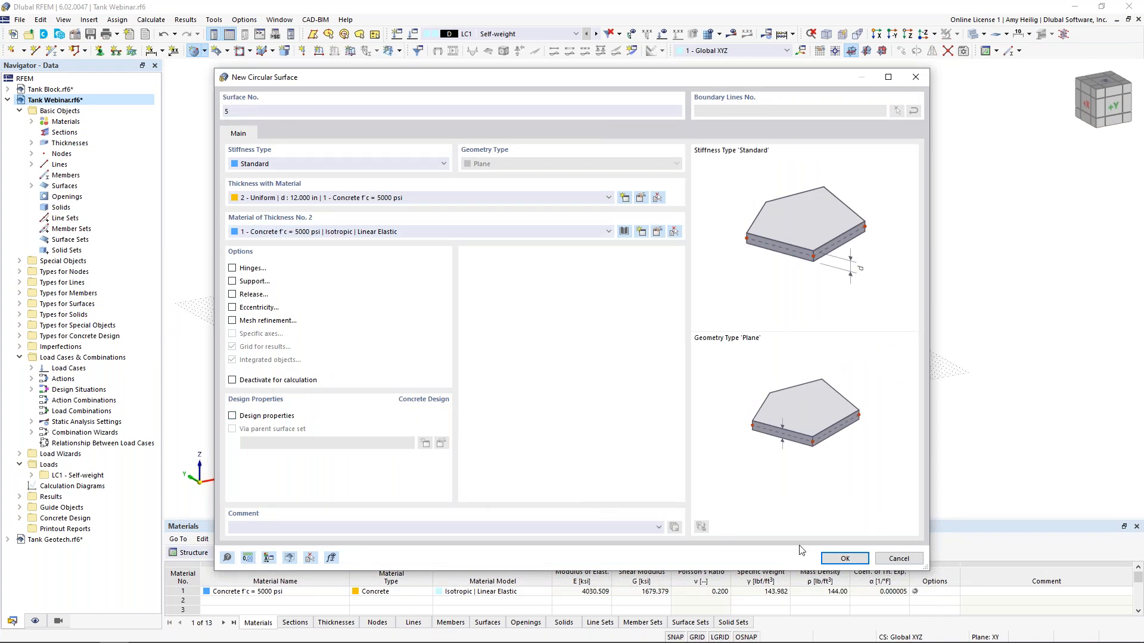
left_click(843, 559)
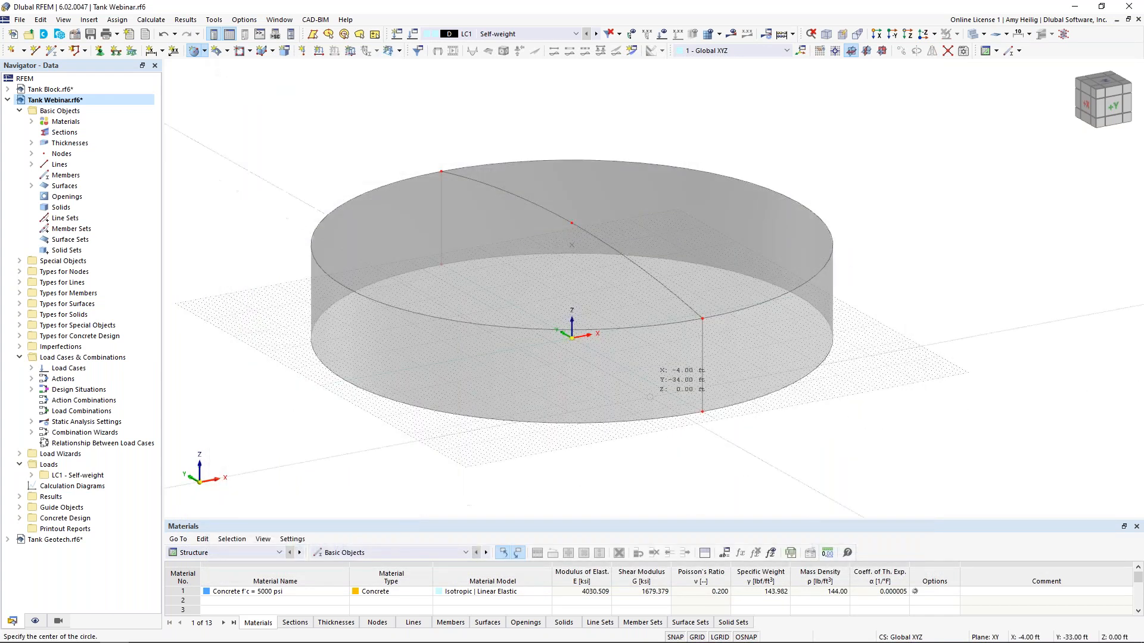
scroll(613, 350, "up", 3)
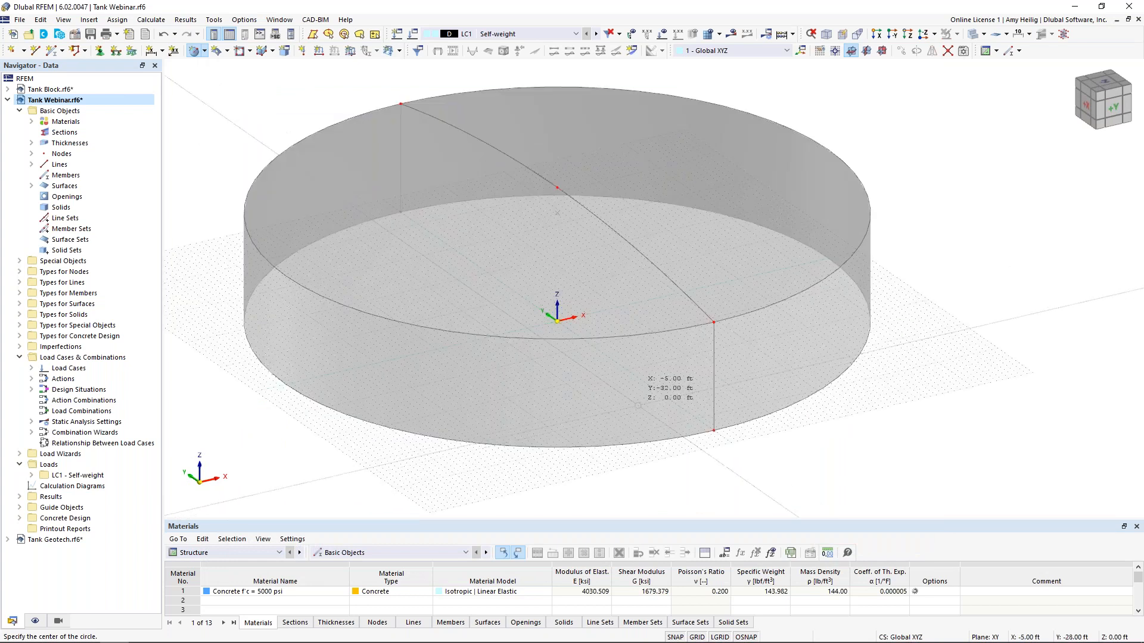
left_click(556, 320)
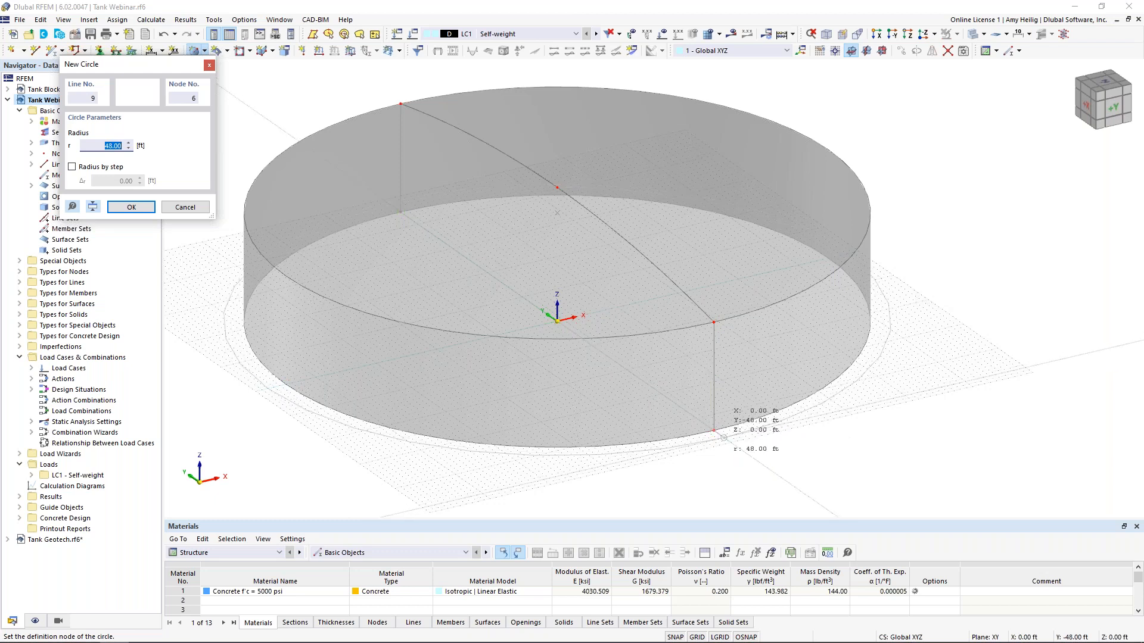
left_click(724, 437)
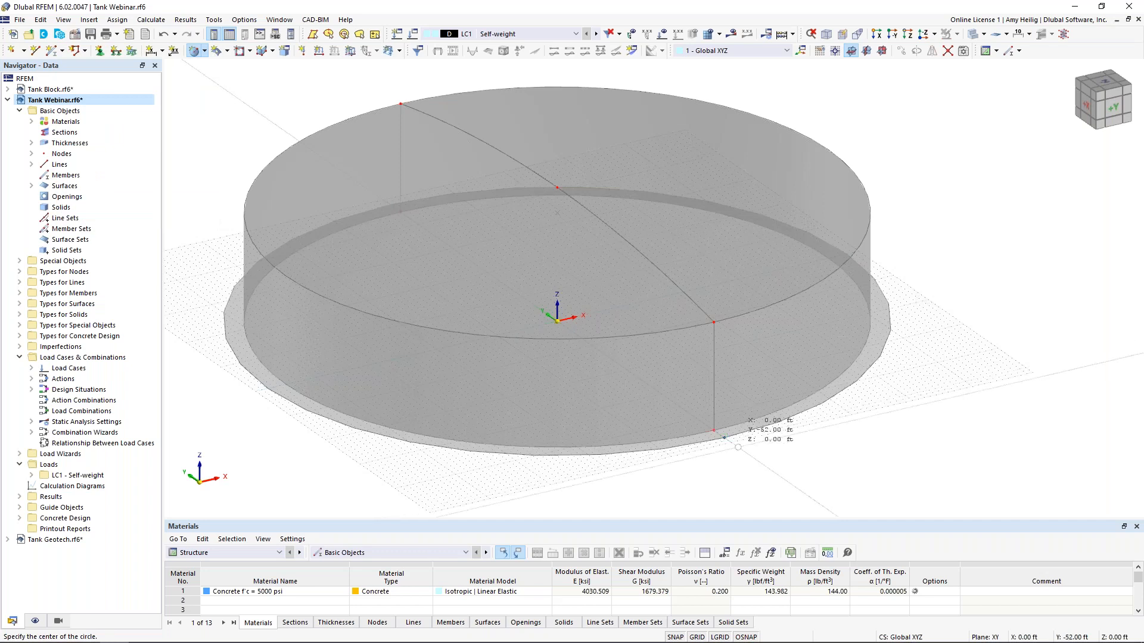
key("Escape")
Cut an opening in the circular base surface along the two bottom wall arcs, and select the remaining ring to check it
scroll(659, 481, "up", 2)
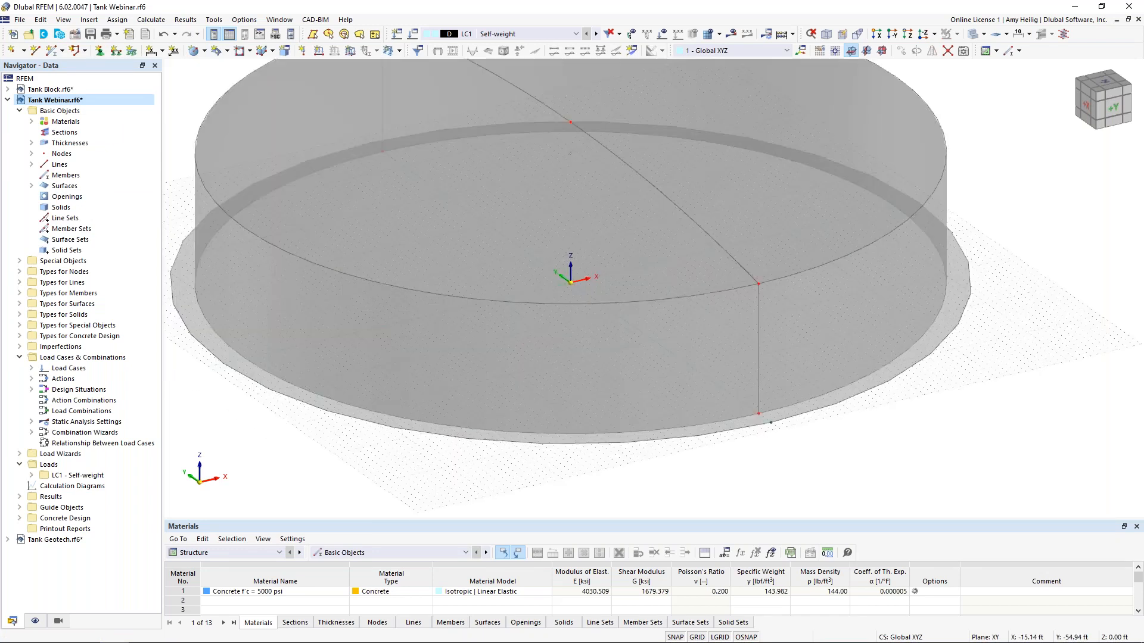
scroll(701, 477, "down", 2)
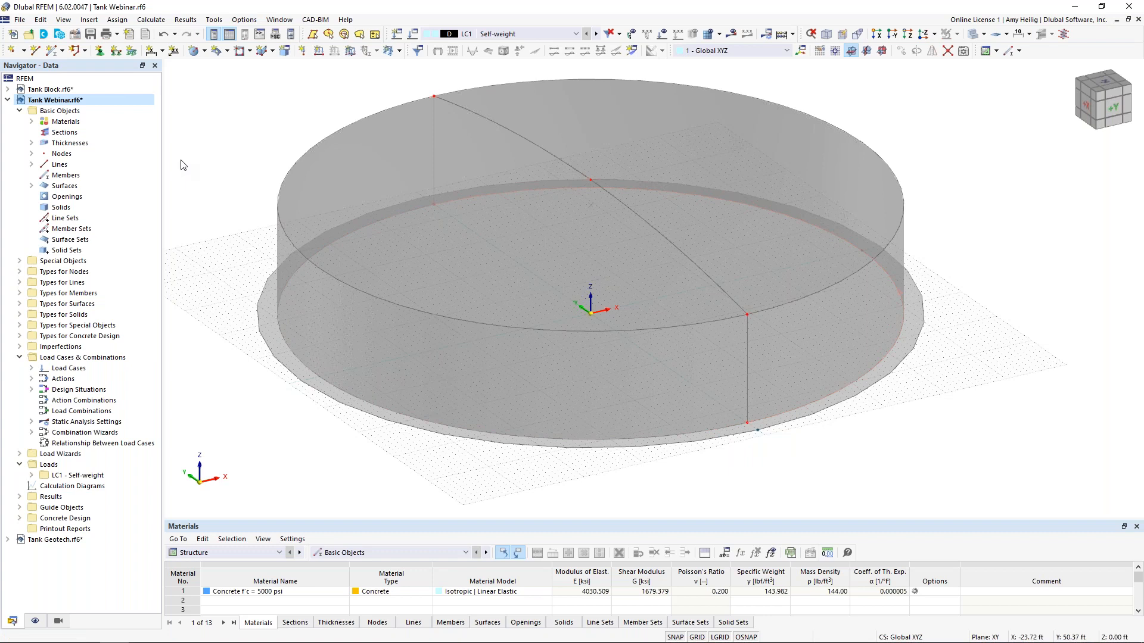
left_click(250, 52)
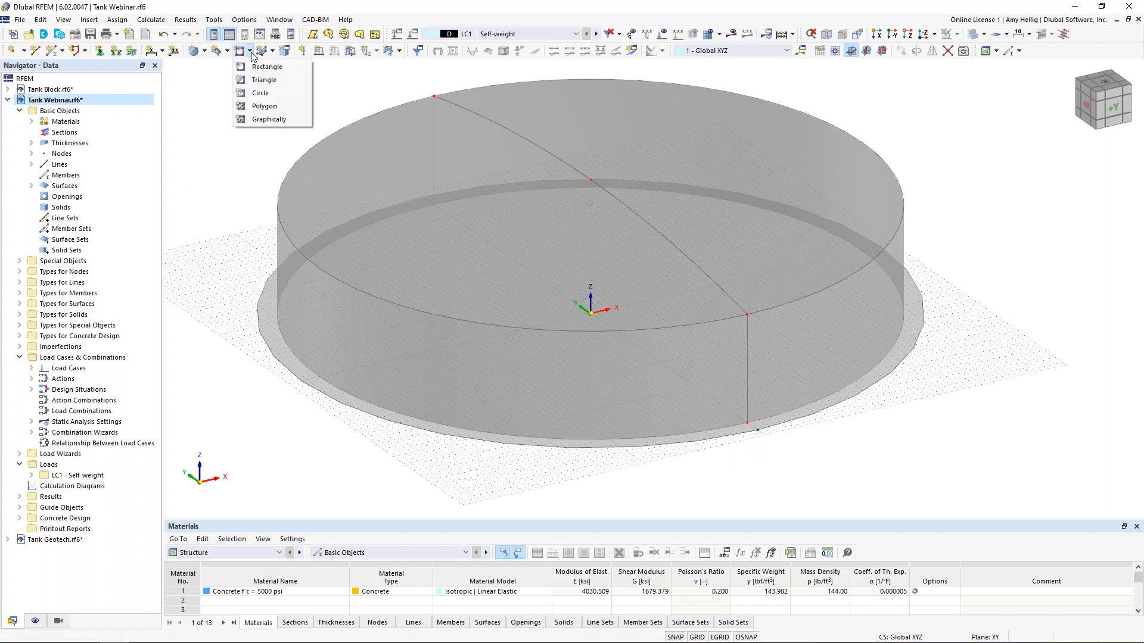
left_click(269, 119)
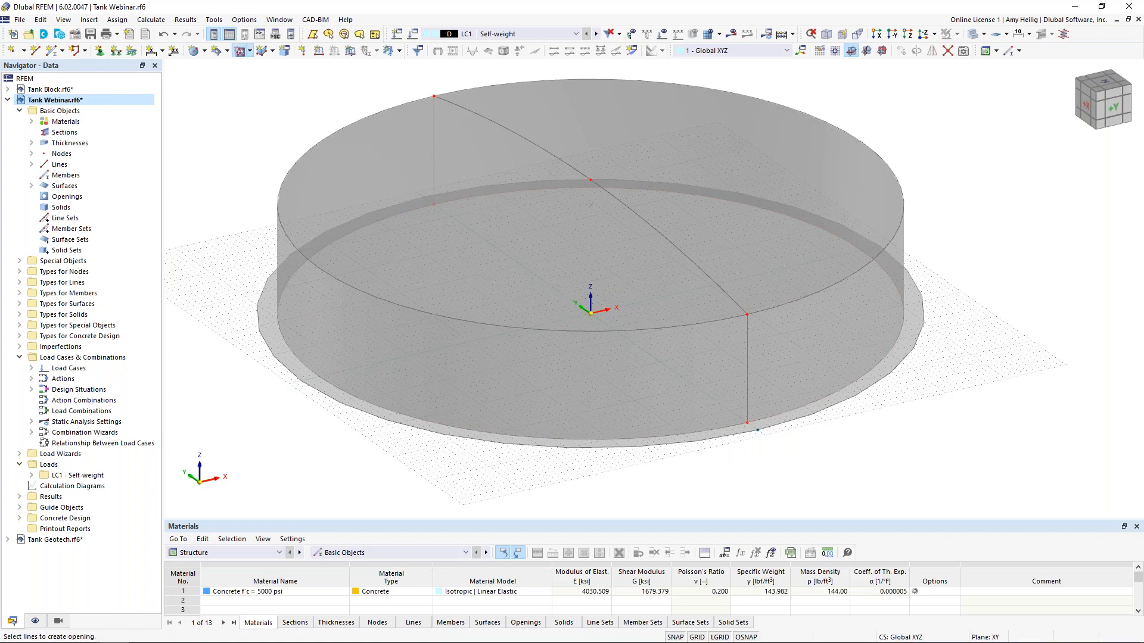
left_click(281, 350)
left_click(784, 411)
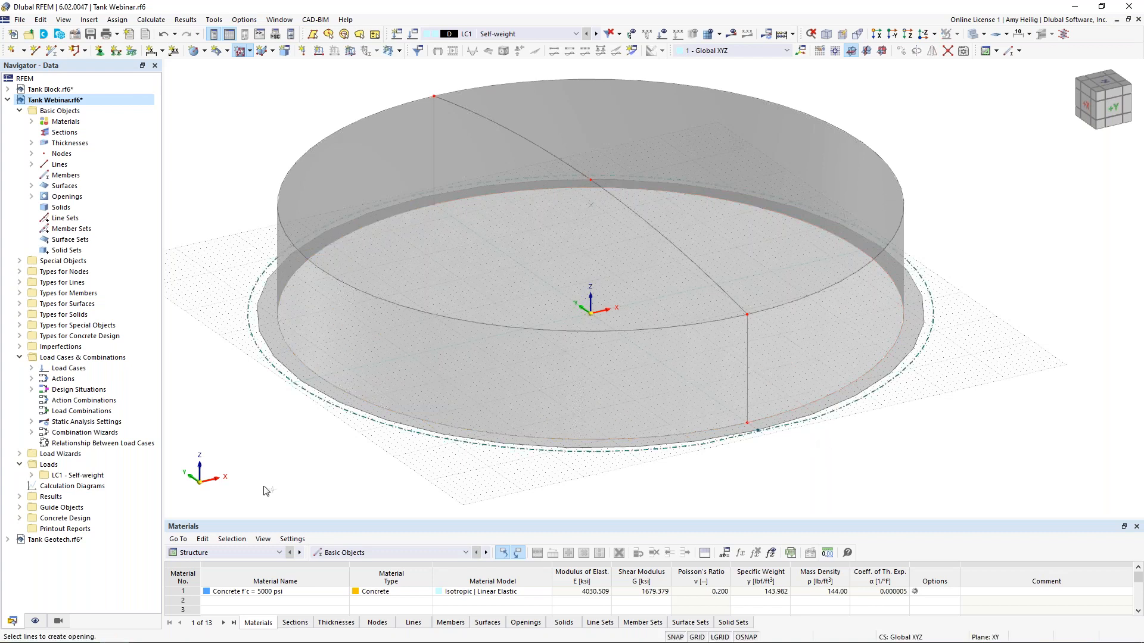
key("Escape")
left_click(269, 328)
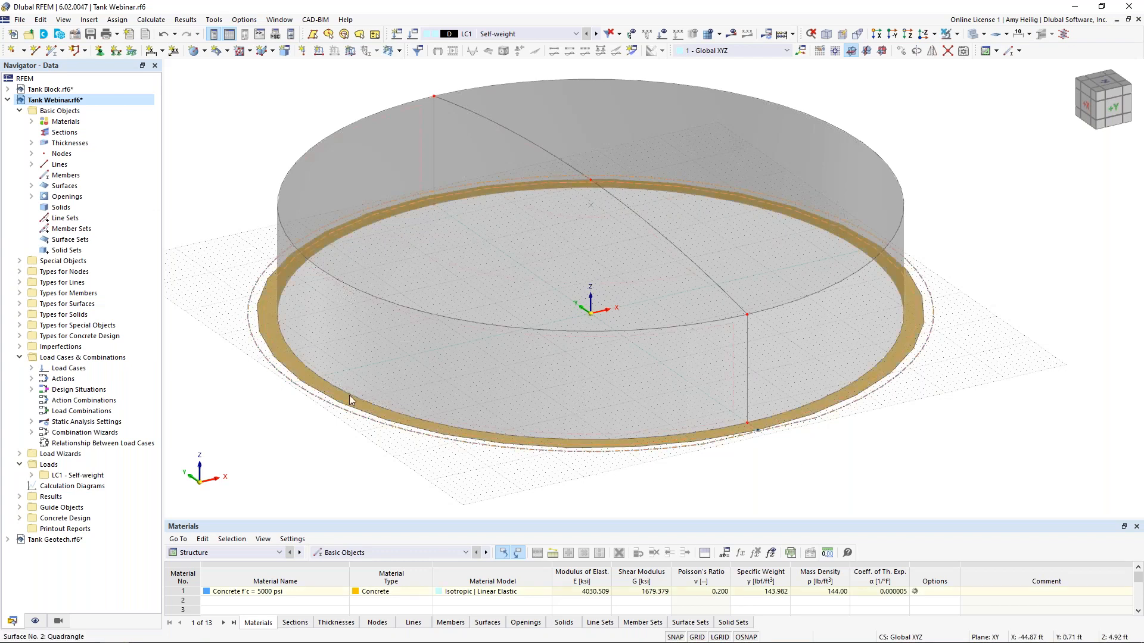
left_click(773, 465)
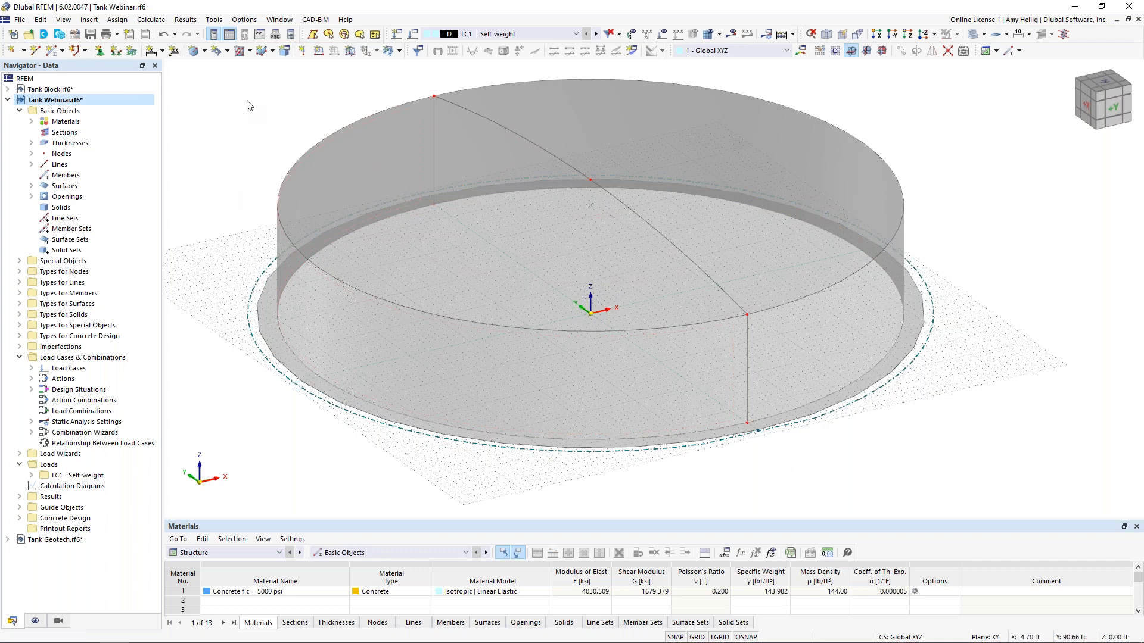
Begin a surface defined by selected boundary lines, using the 12 in uniform thickness with design properties turned off
left_click(205, 51)
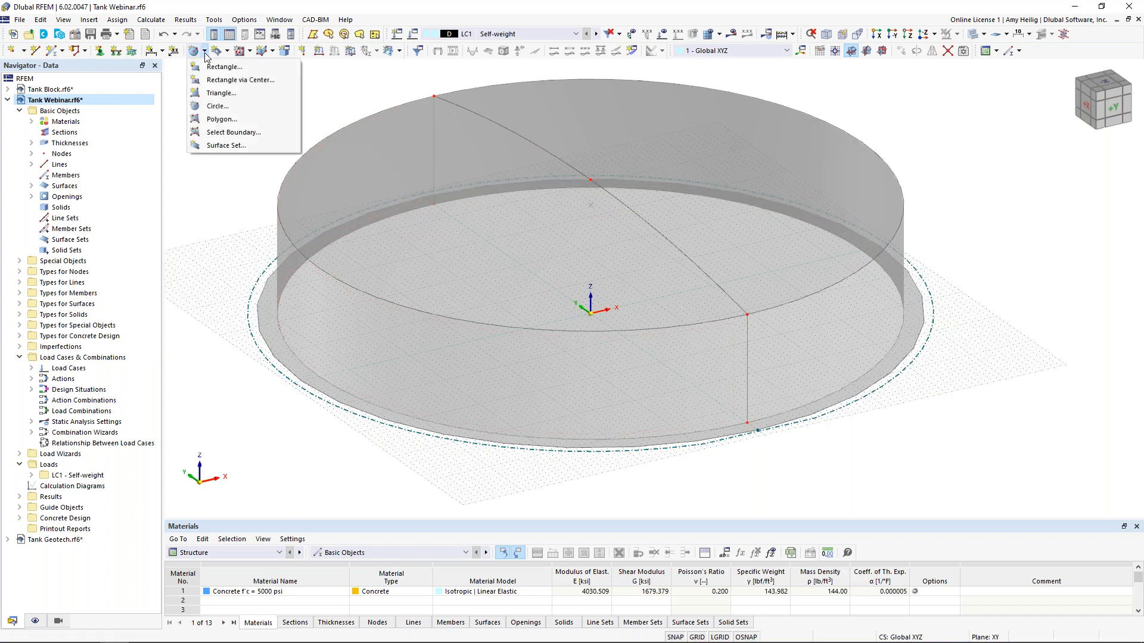
left_click(224, 132)
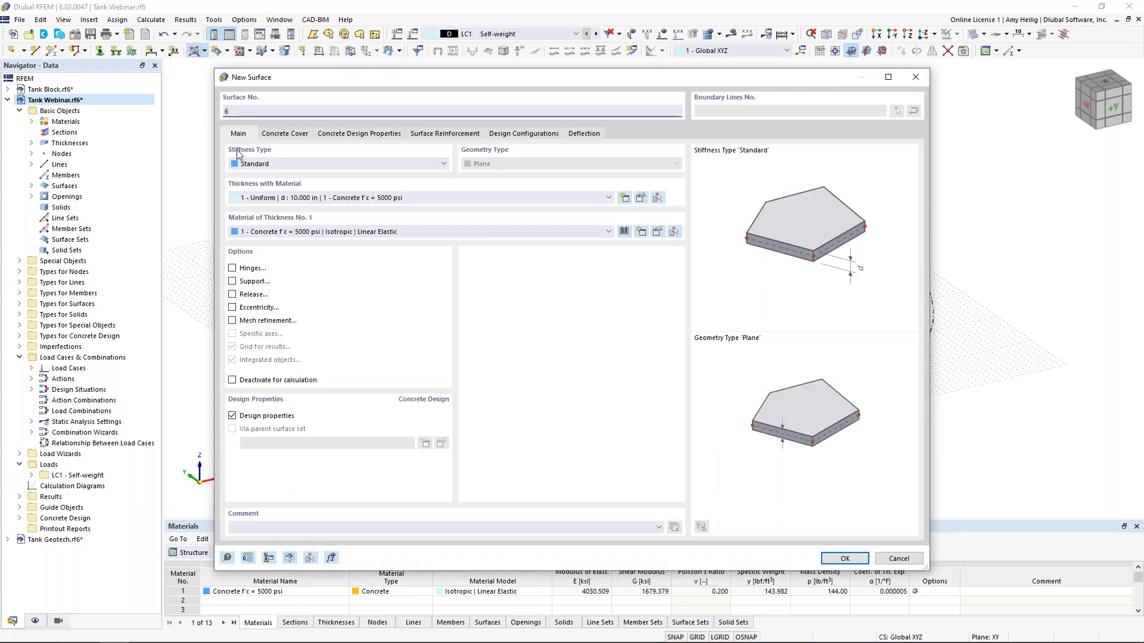
left_click(284, 199)
left_click(287, 218)
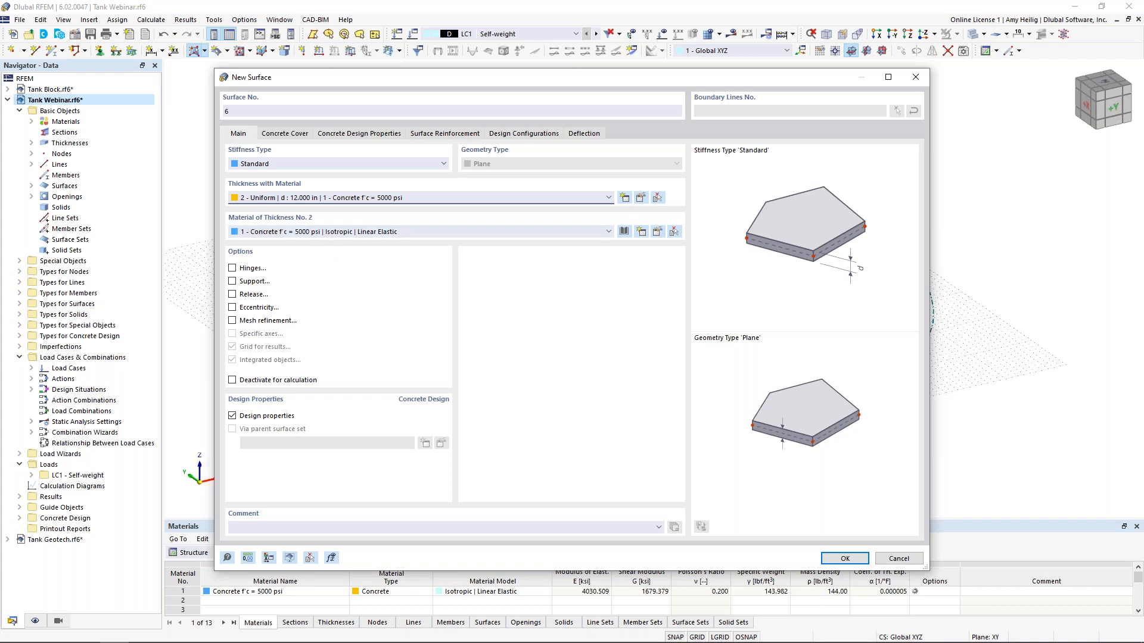
left_click(232, 416)
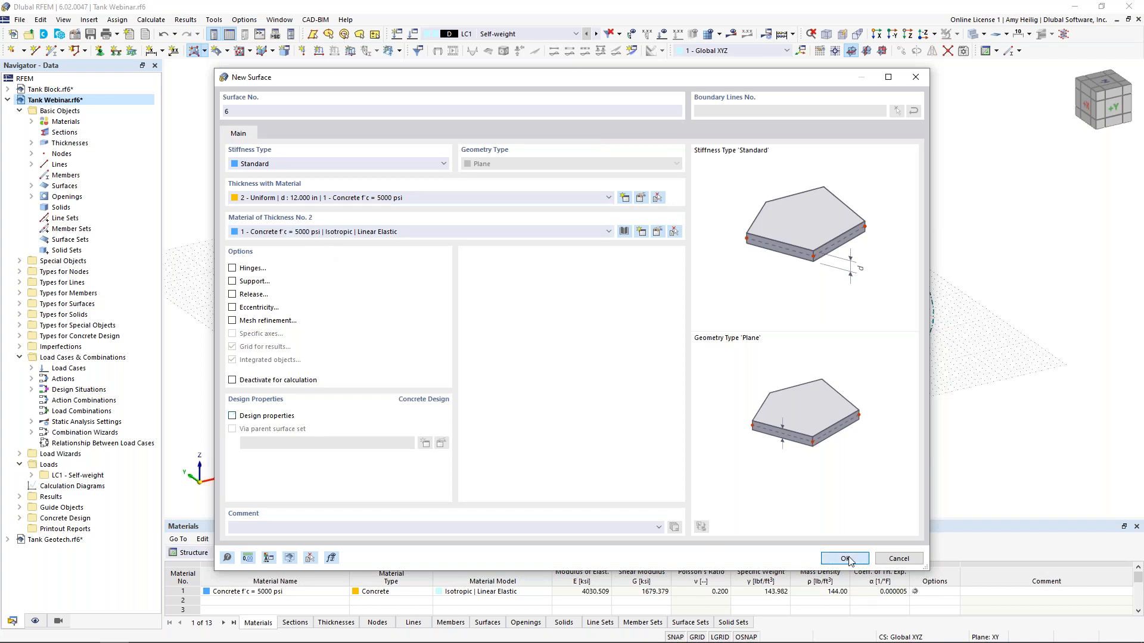
left_click(845, 559)
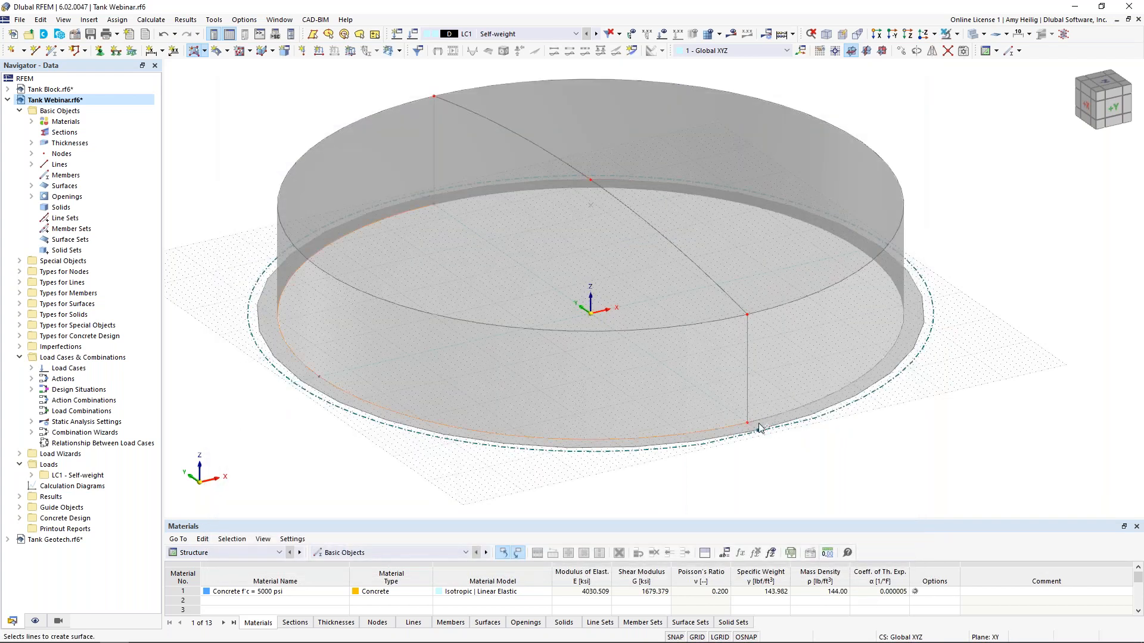
Create the inner floor surface from the two bottom wall arcs, and select it and the surrounding ring to check them
left_click(759, 427)
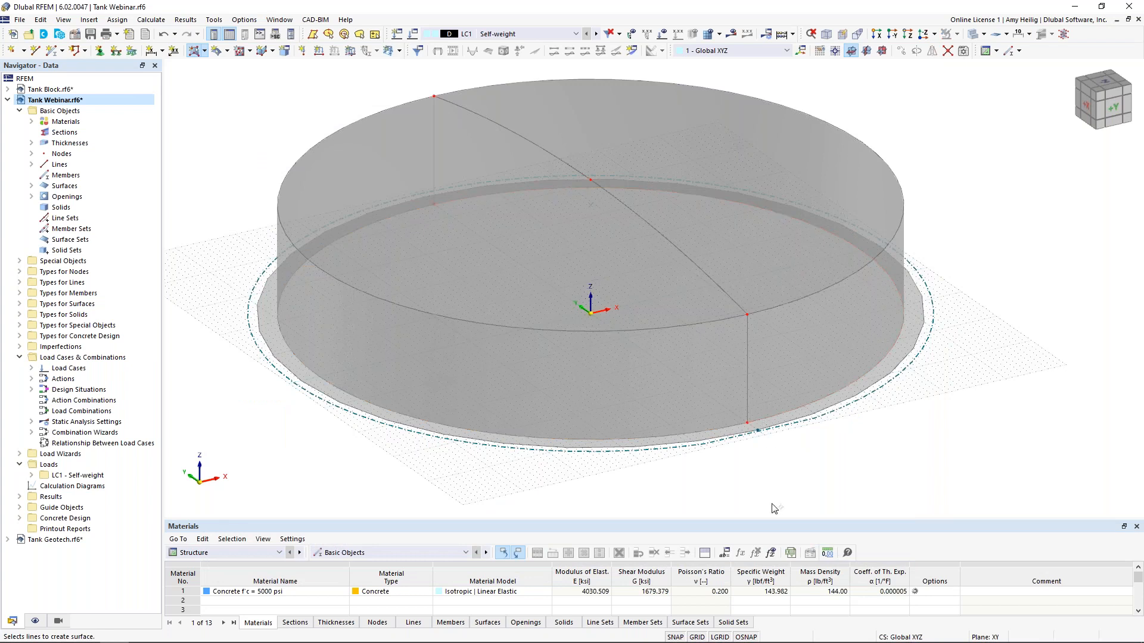
key("Escape")
middle_click_drag(753, 491, 721, 387, "ctrl")
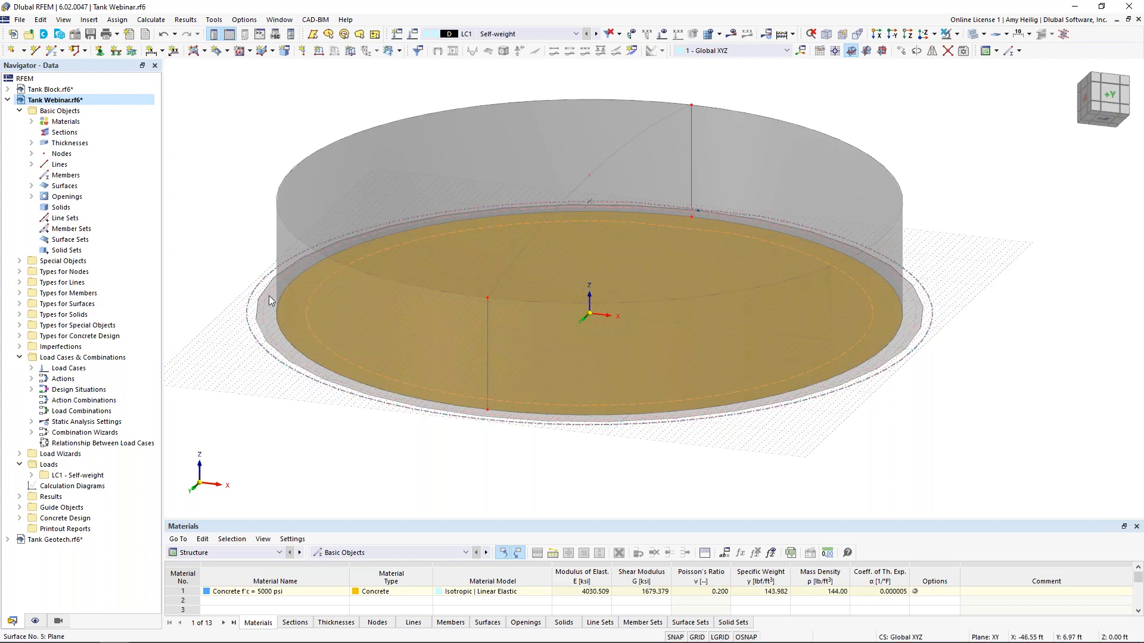
mouse_move(382, 291)
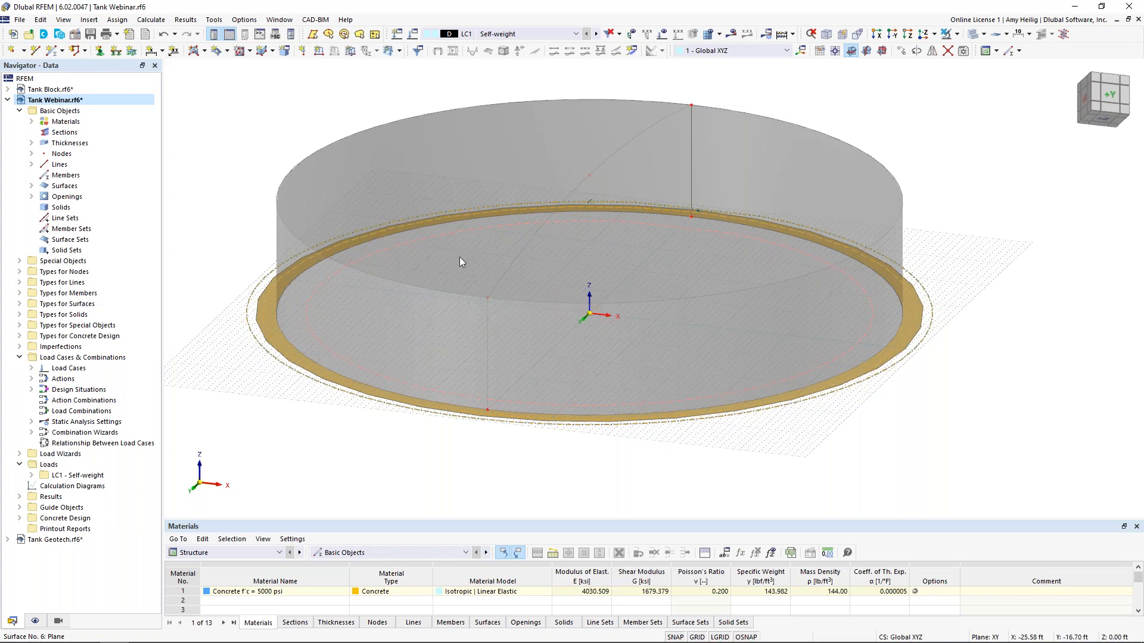
middle_click_drag(463, 259, 582, 355, "ctrl")
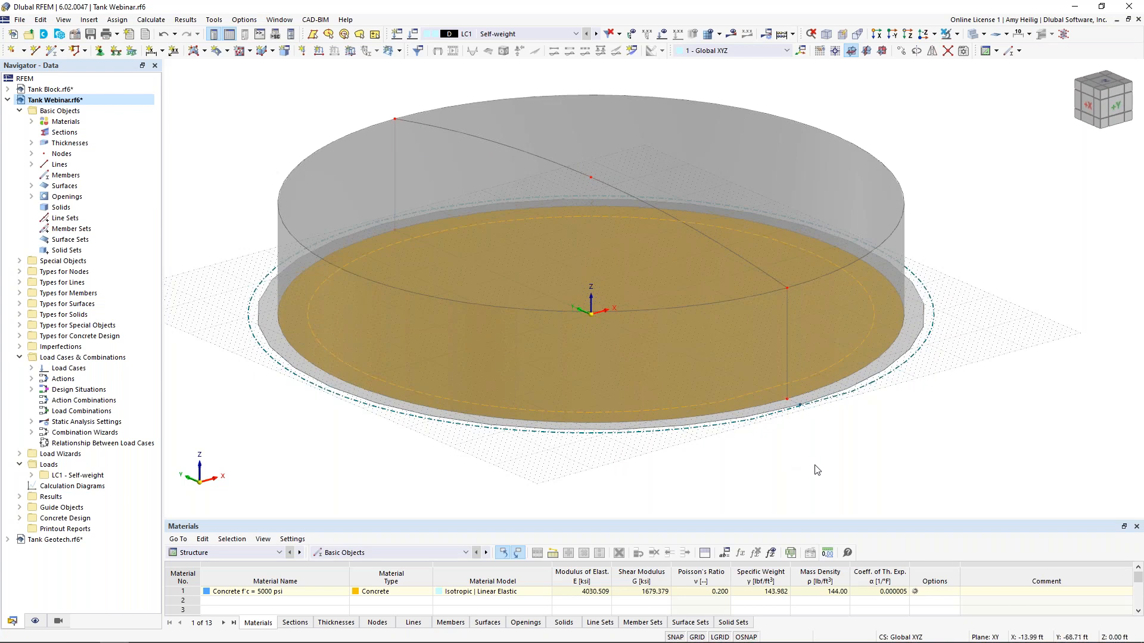
left_click(859, 465)
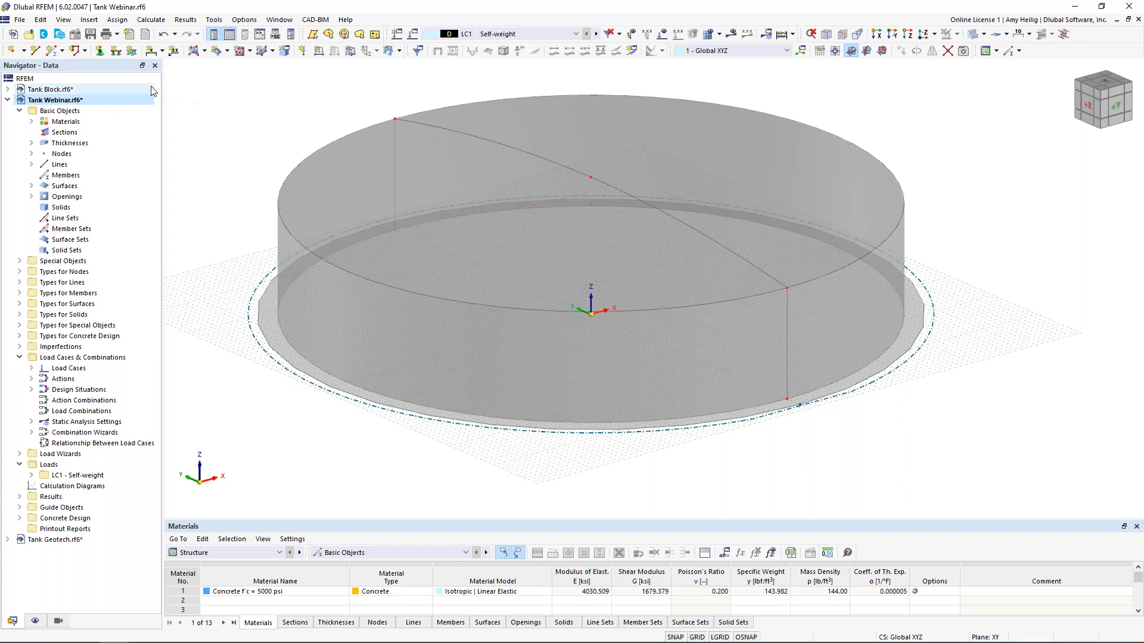
Create a new surface support with spring constants Cu,z 150 kip/ft³ and both shear springs Cv,xz and Cv,yz 10 kip/ft
left_click(131, 52)
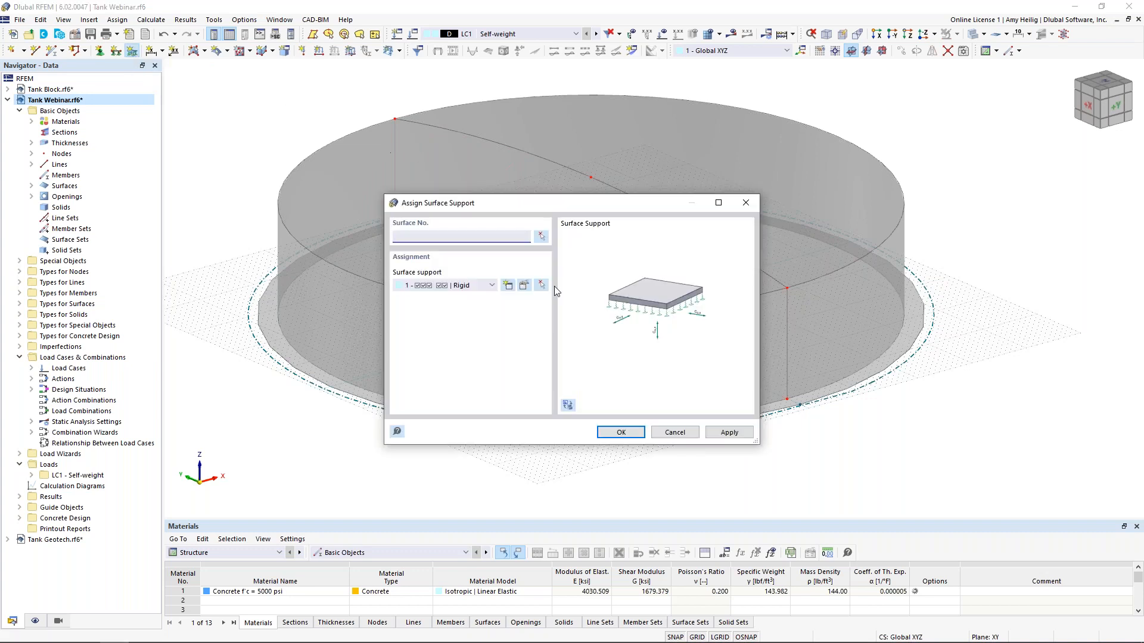
left_click(508, 286)
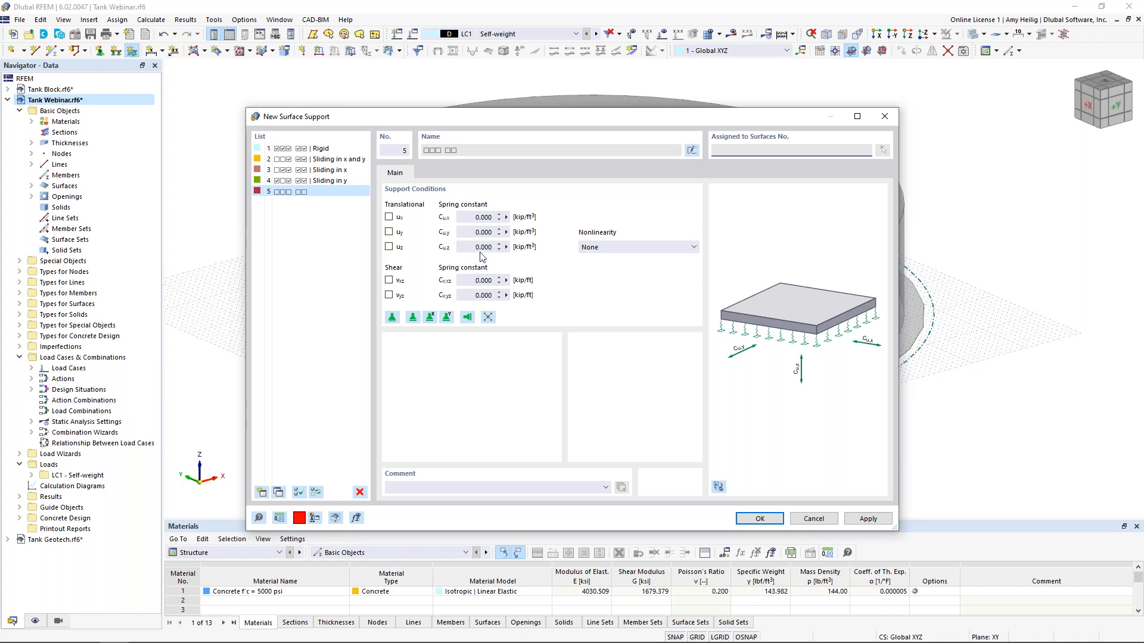
left_click_drag(470, 246, 526, 254)
type("150")
key("Tab")
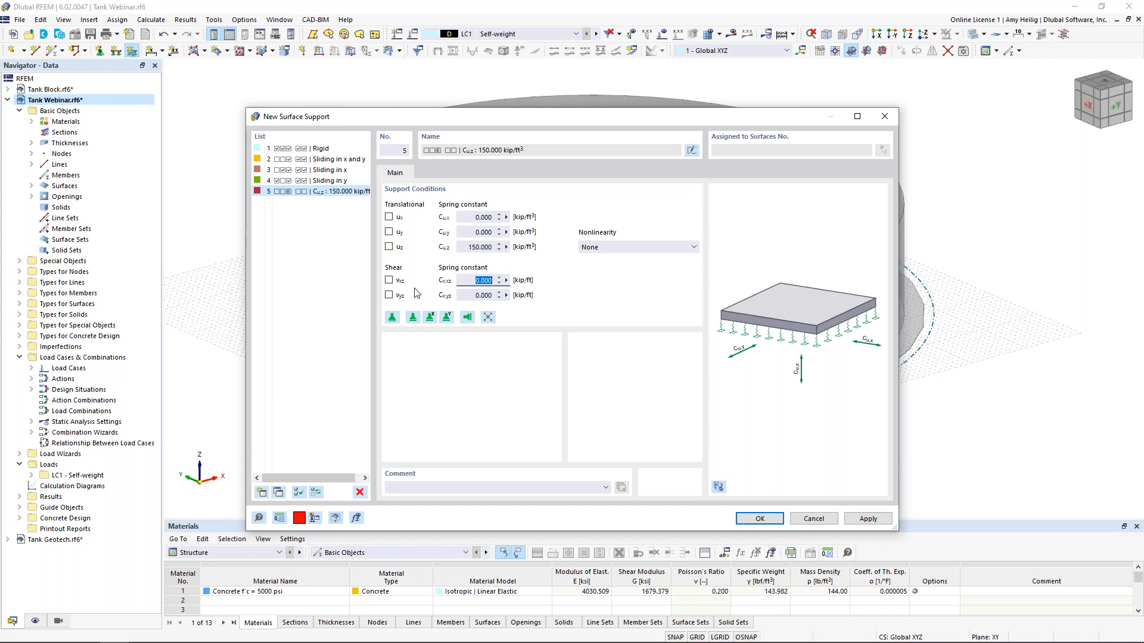
type("10")
key("Tab")
type("1")
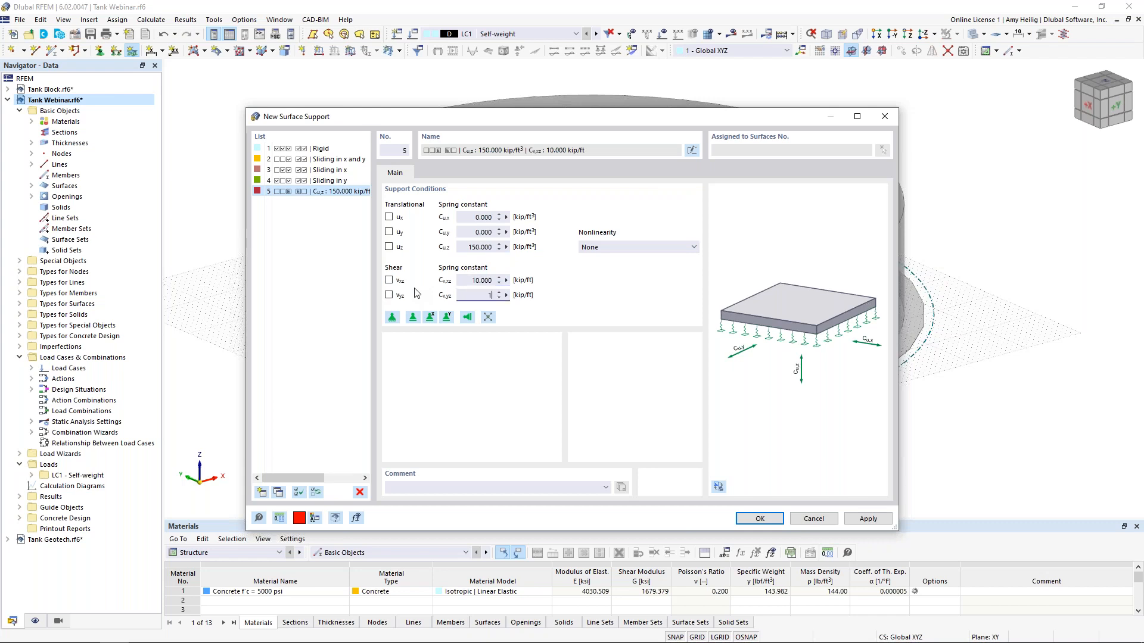
key("Tab")
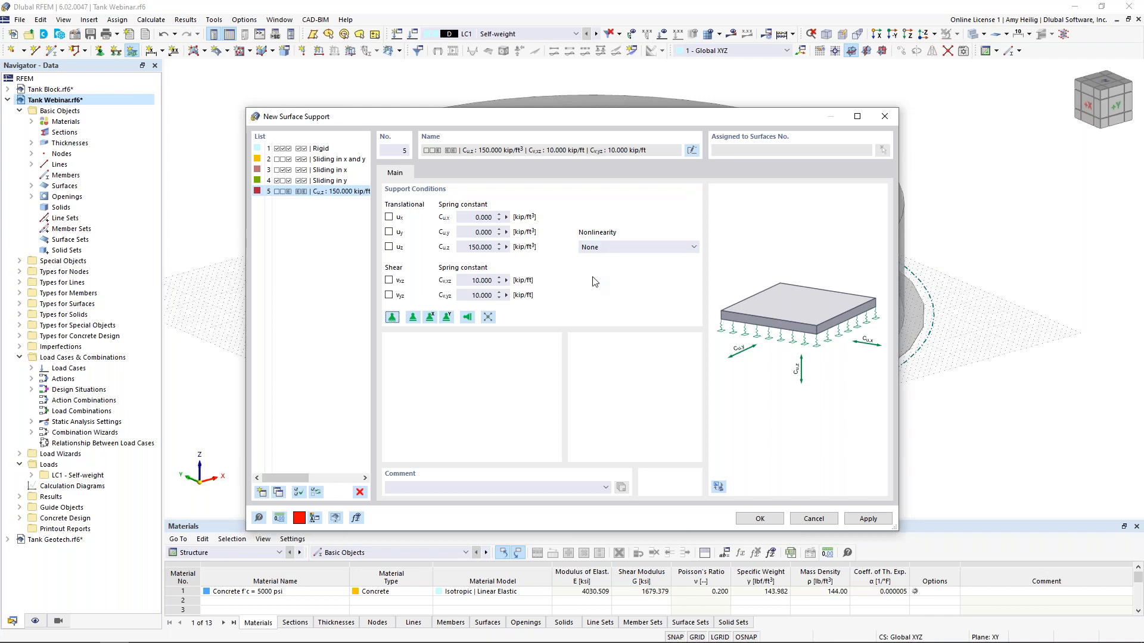
left_click(757, 517)
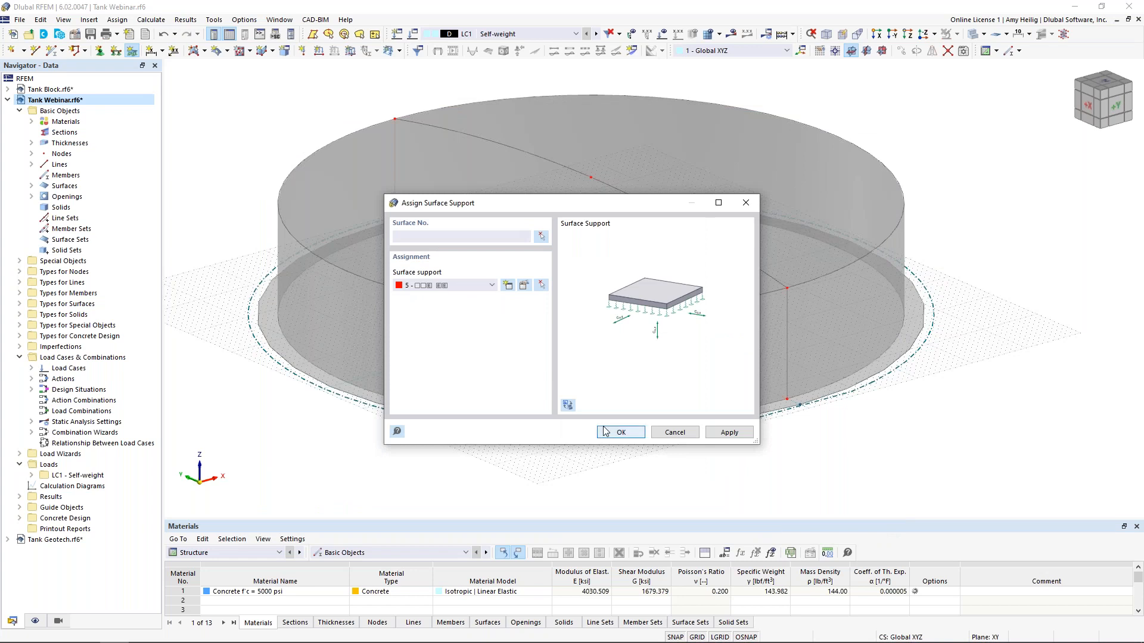
Assign the new elastic surface support to the outer base ring and the inner floor surface
left_click(619, 432)
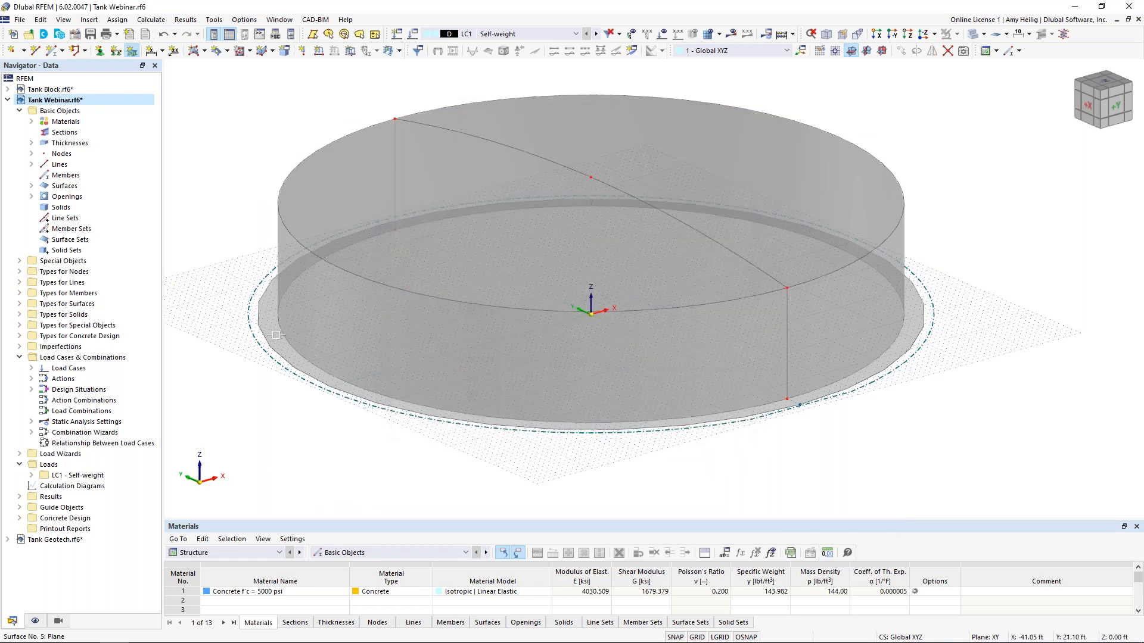
middle_click_drag(408, 454, 428, 320, "ctrl")
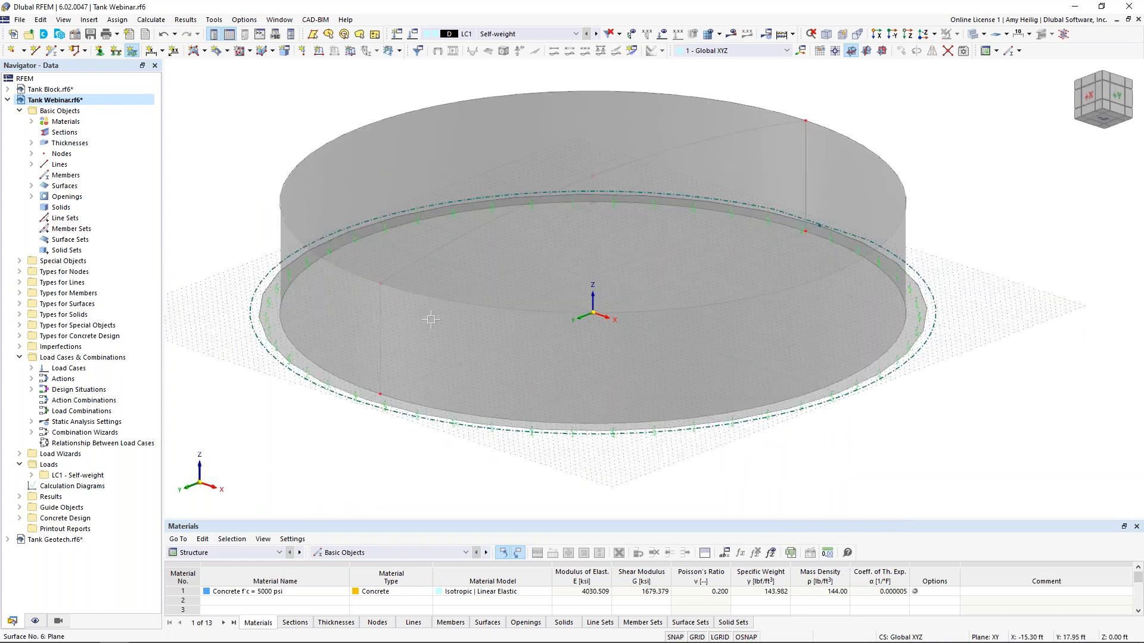
middle_click_drag(515, 274, 506, 378, "ctrl")
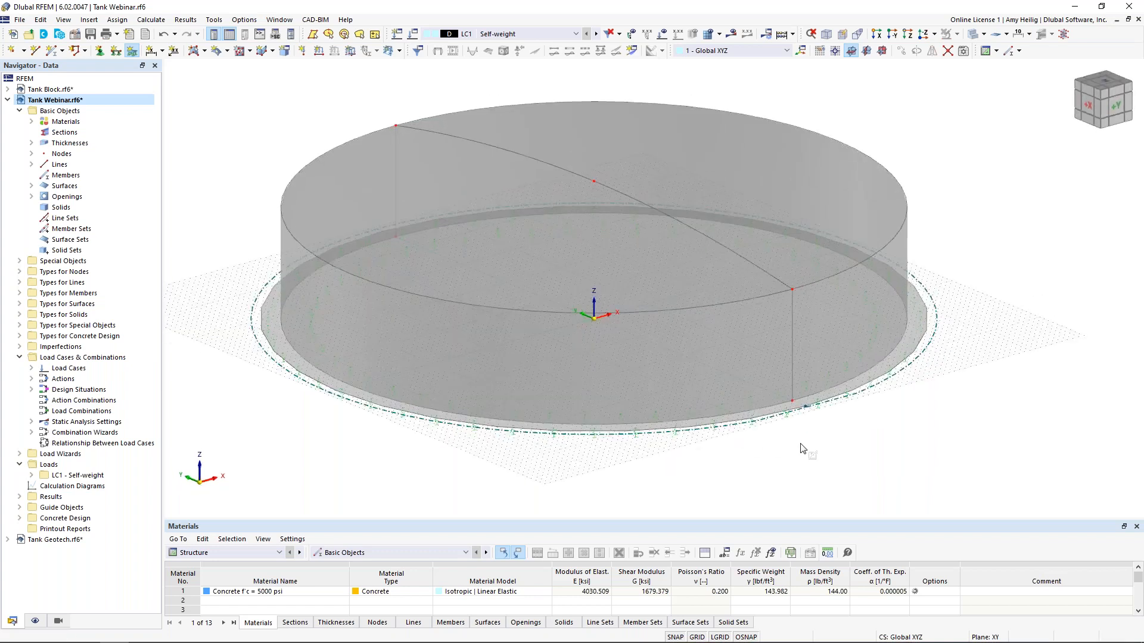
left_click(697, 636)
Enlarge the display size of the surface support symbols beneath the tank base
scroll(554, 489, "up", 3)
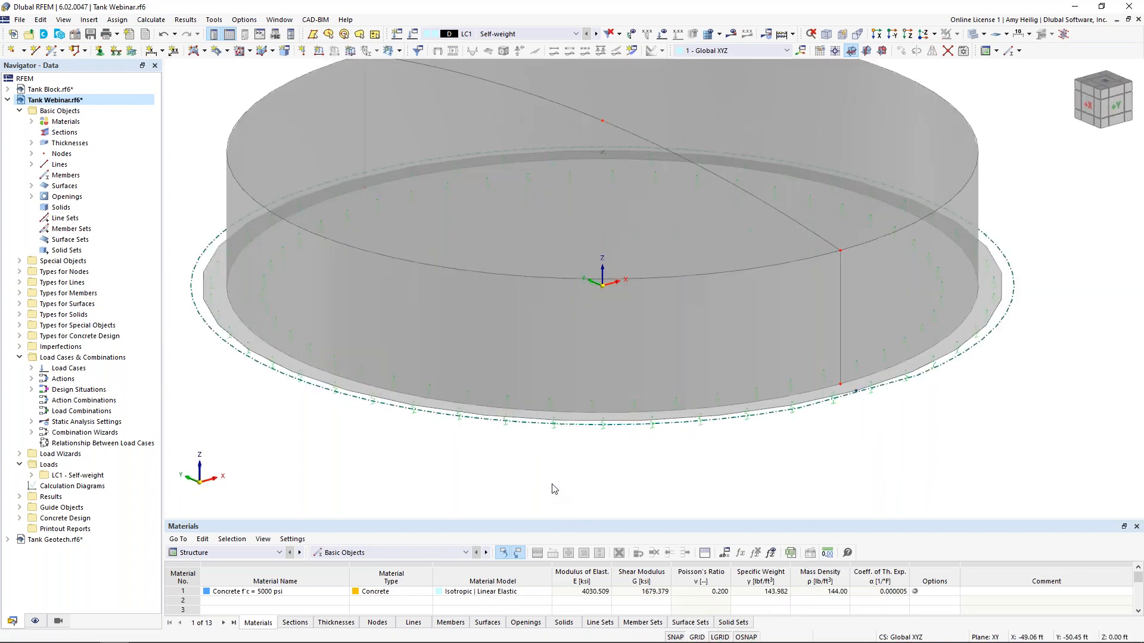
right_click(495, 417)
mouse_move(525, 253)
left_mouse_down()
mouse_move(560, 254)
mouse_move(548, 255)
left_mouse_up()
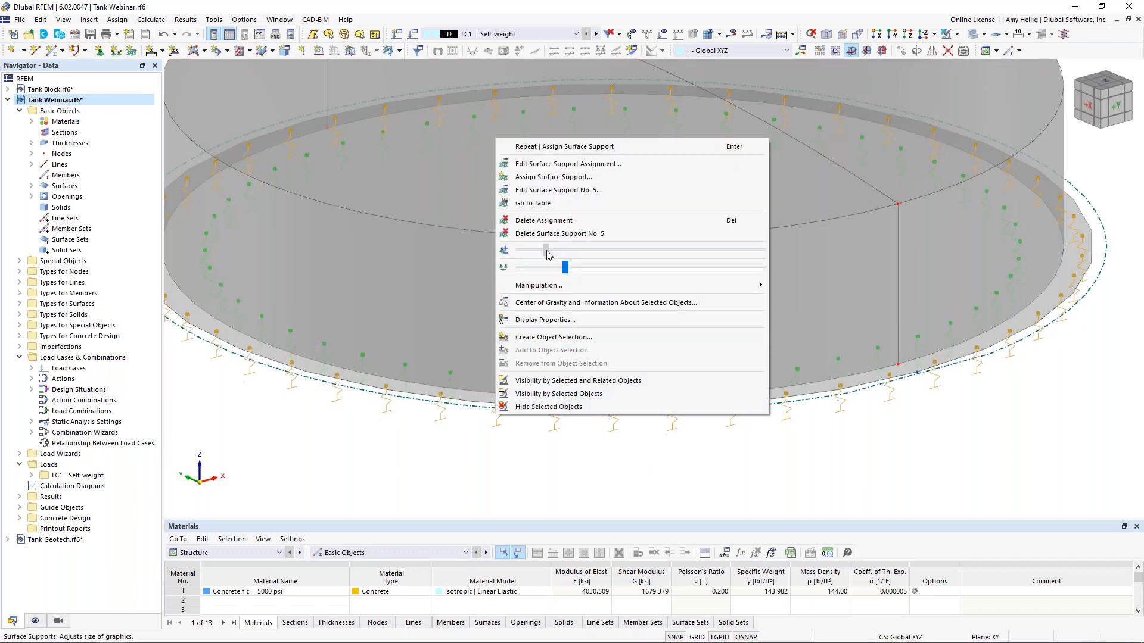
left_click(546, 462)
scroll(545, 463, "down", 3)
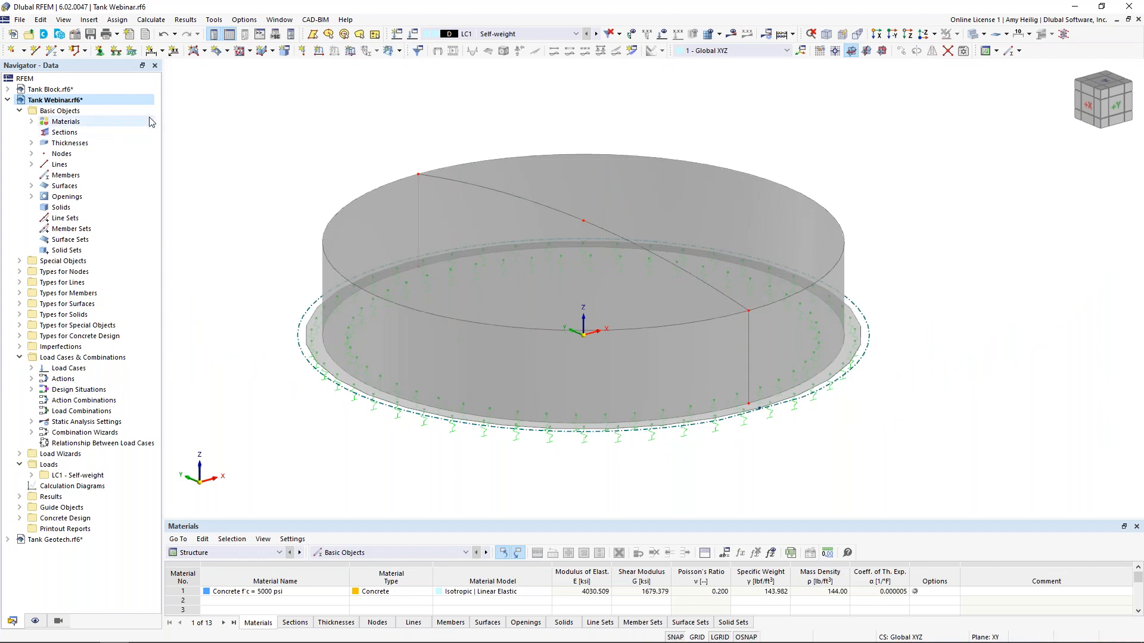
Review the Hinged line support's conditions and assign it to the outer circular edge of the base ring
left_click(115, 51)
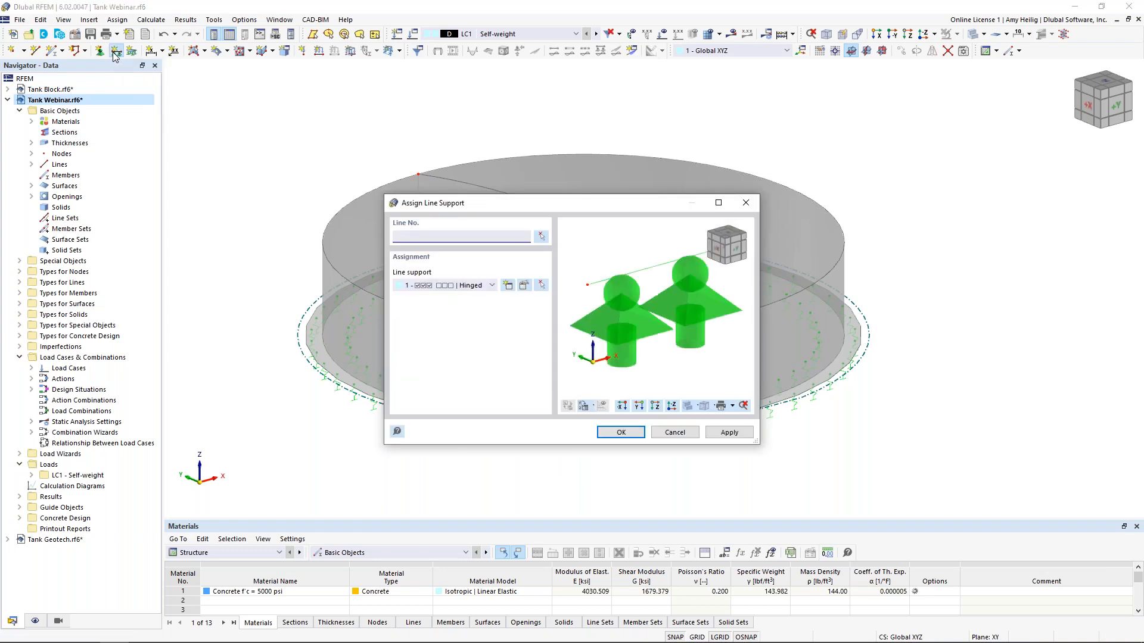
left_click(481, 288)
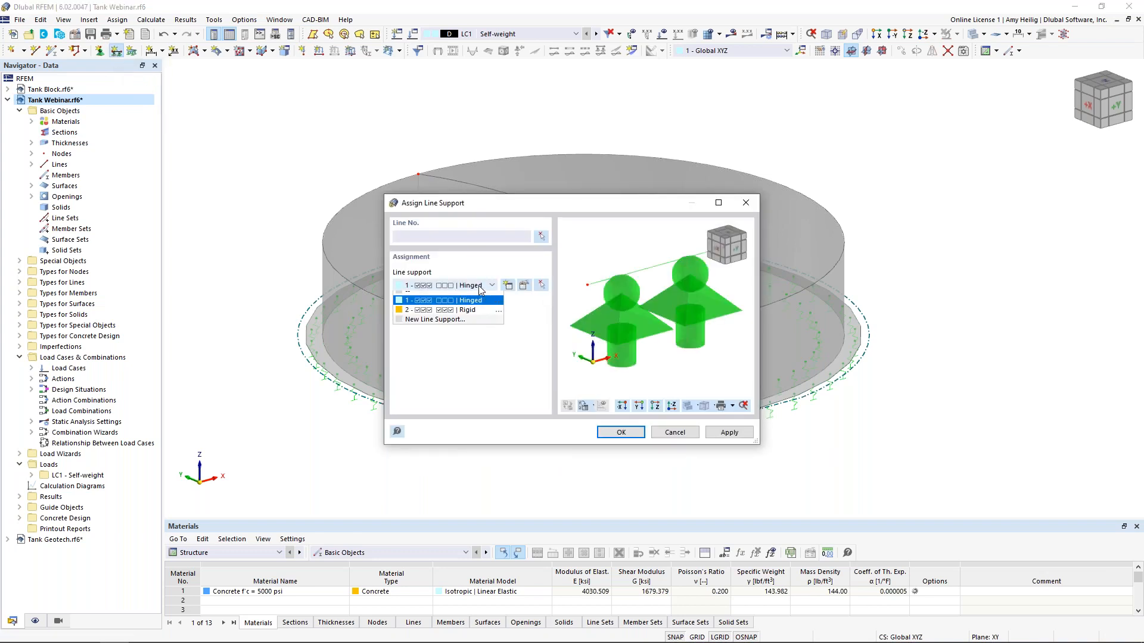
left_click(514, 304)
left_click(524, 290)
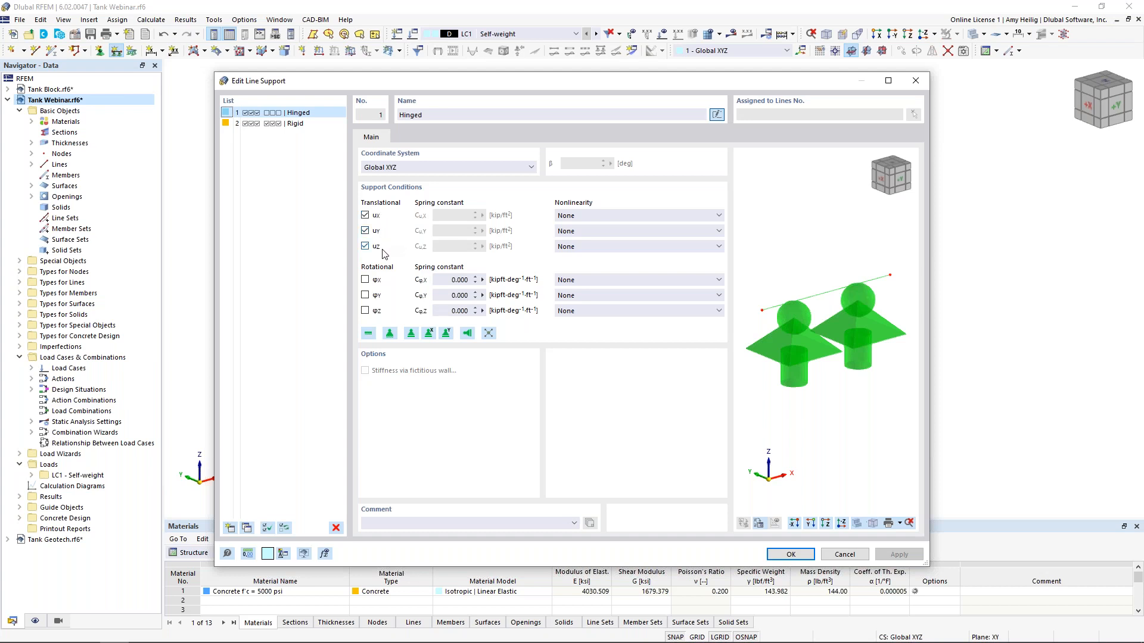
left_click(790, 554)
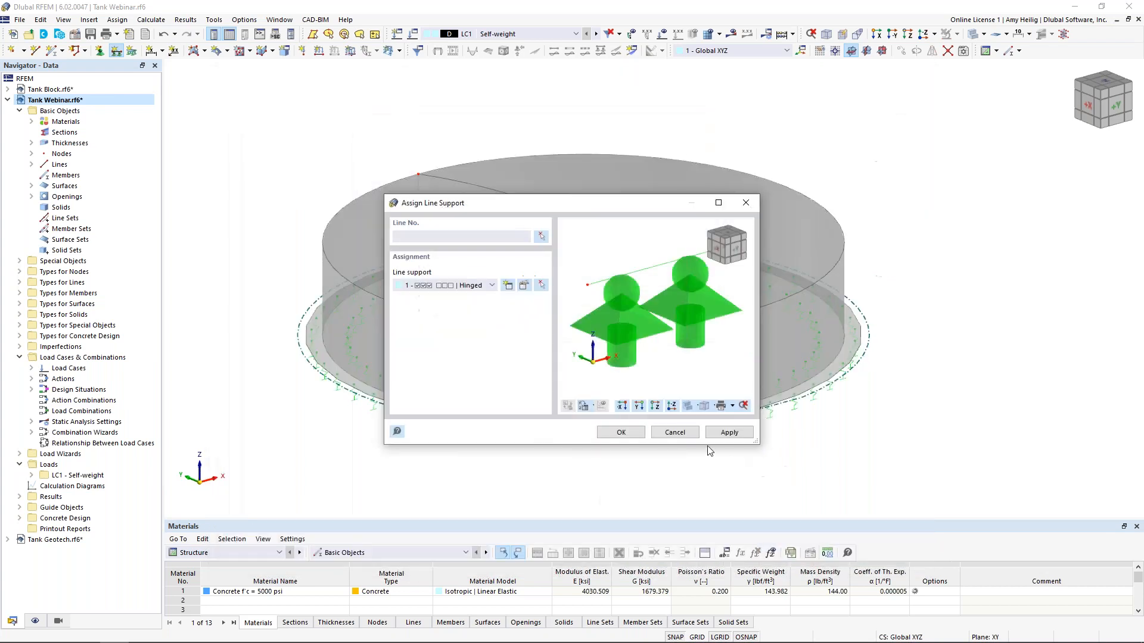
left_click(621, 433)
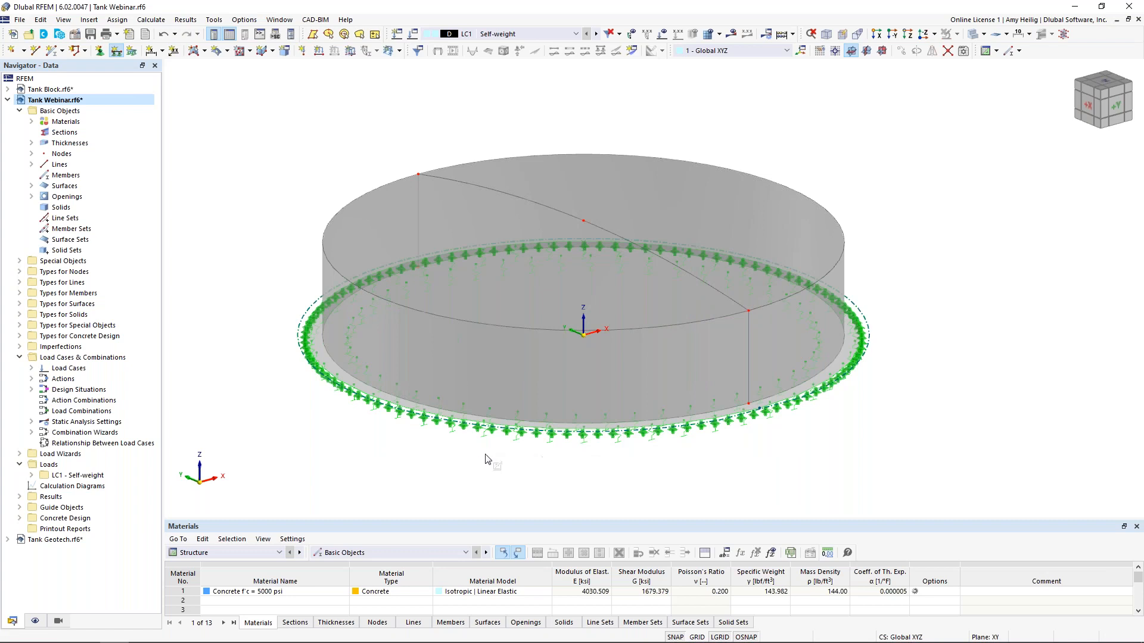
key("Escape")
middle_click_drag(941, 358, 933, 339, "ctrl")
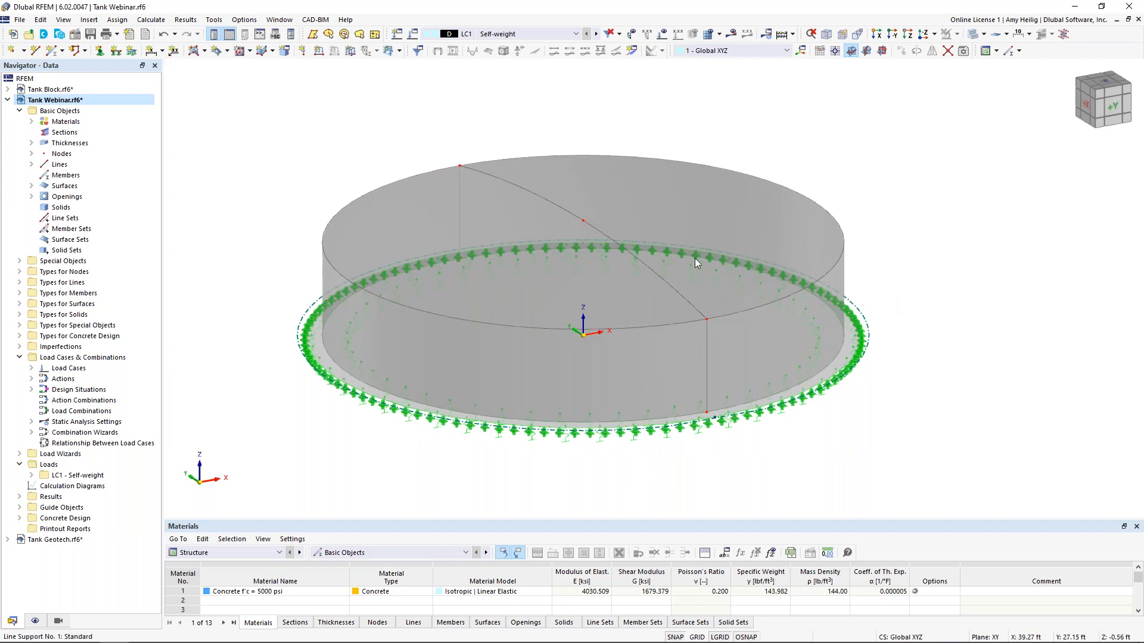
Turn on the local axis systems of the surfaces and switch the model display to wireframe
right_click(684, 204)
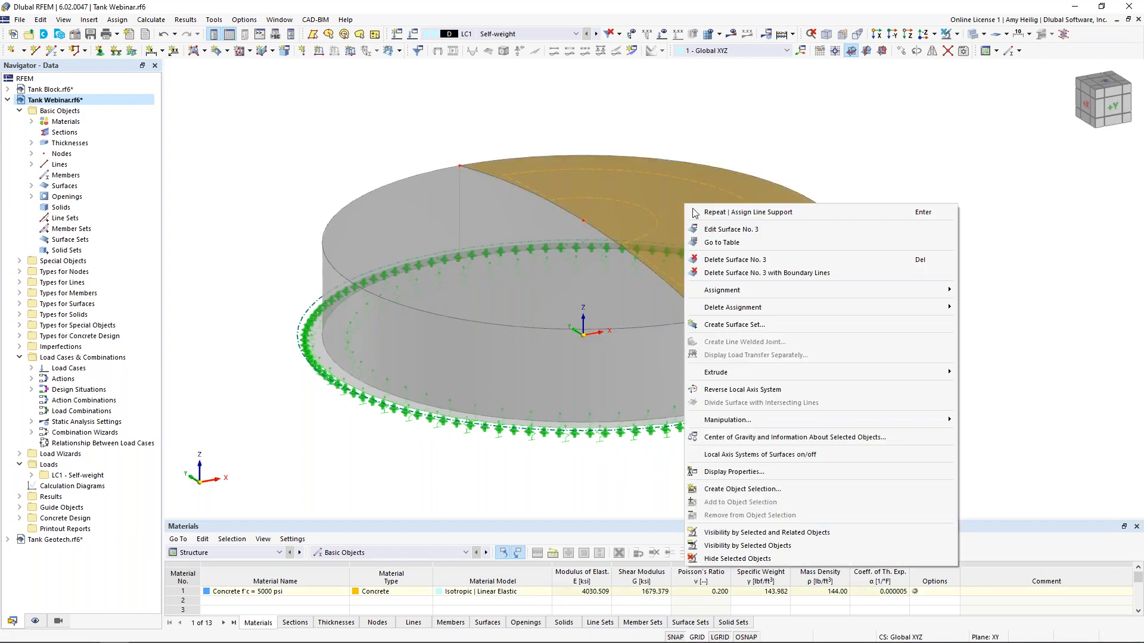
left_click(768, 454)
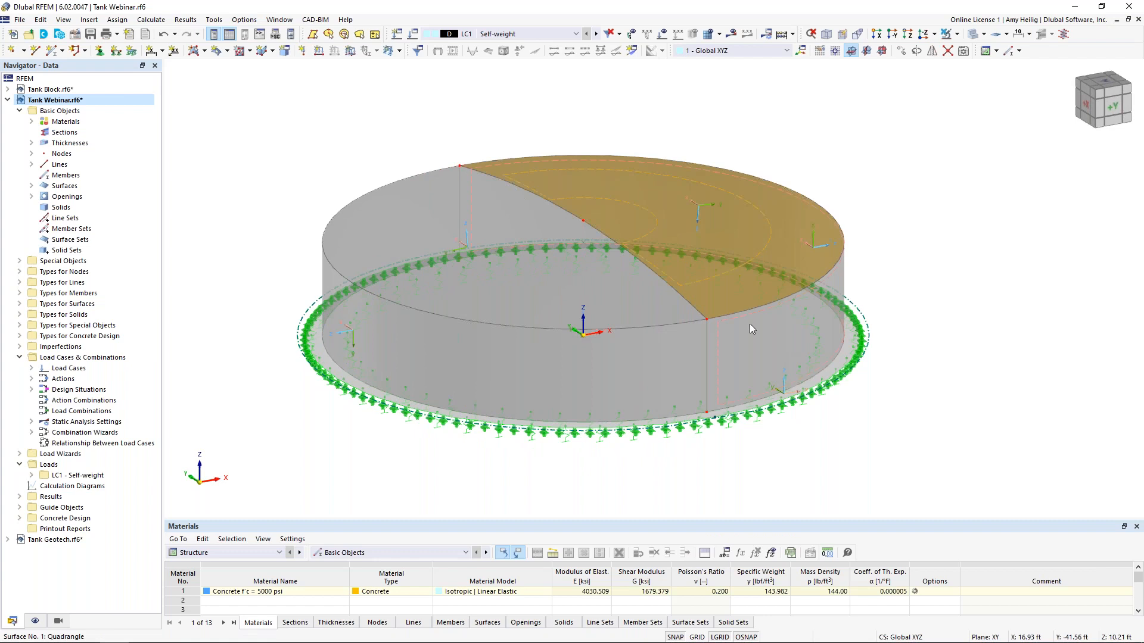
left_click(973, 34)
middle_click_drag(886, 163, 867, 122, "ctrl")
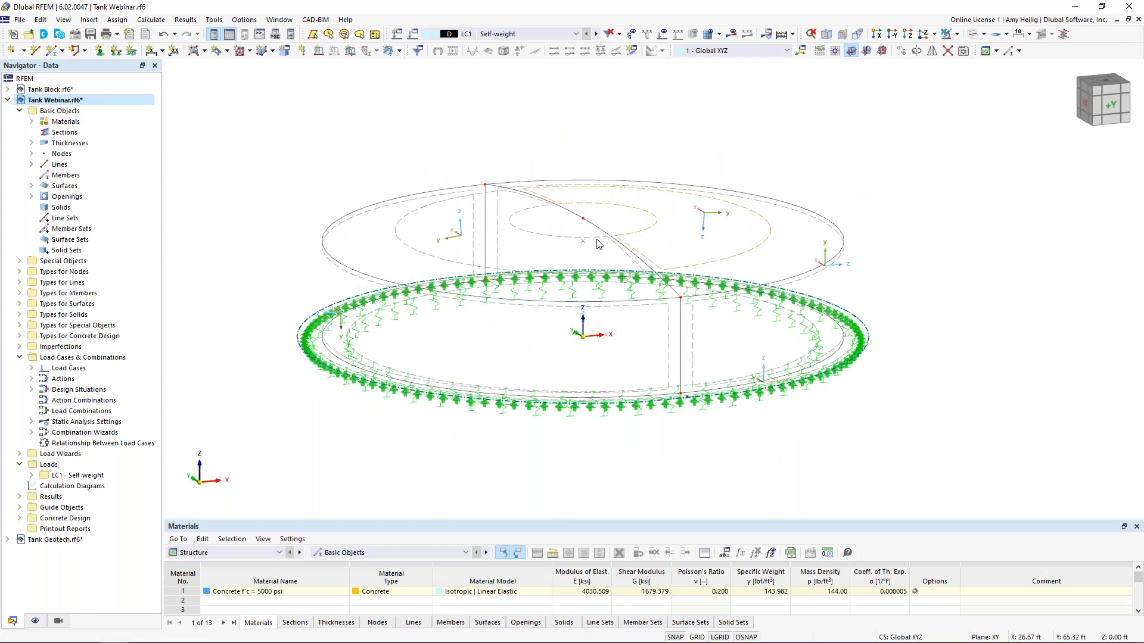
scroll(532, 249, "up", 2)
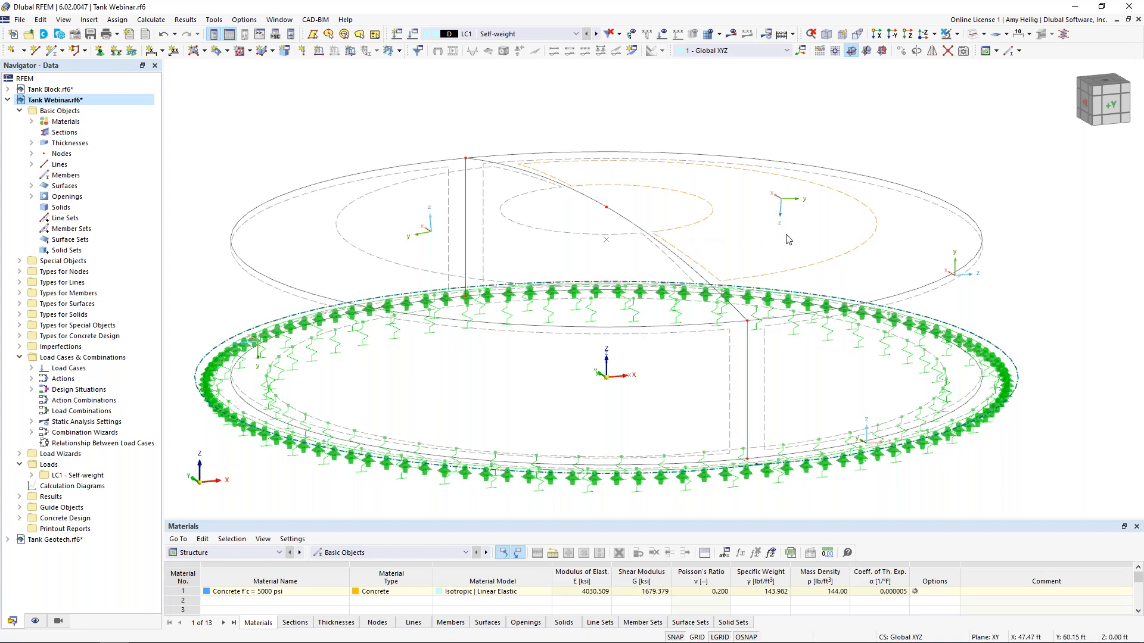
Reverse the local axis system of roof surface No. 3 and check its new direction
right_click(846, 258)
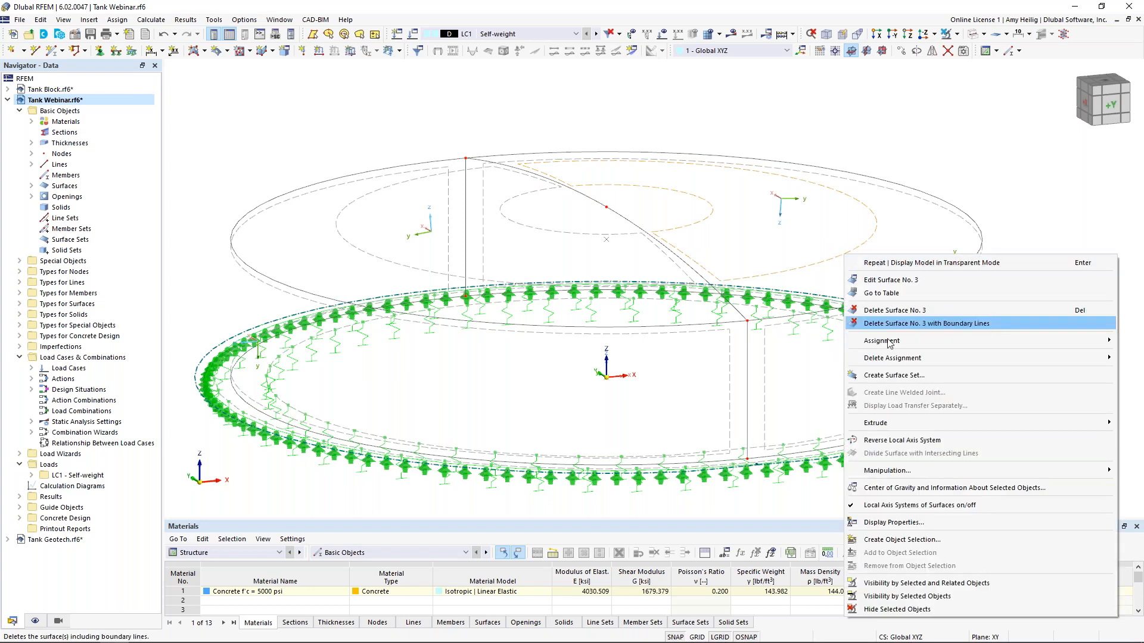
left_click(902, 440)
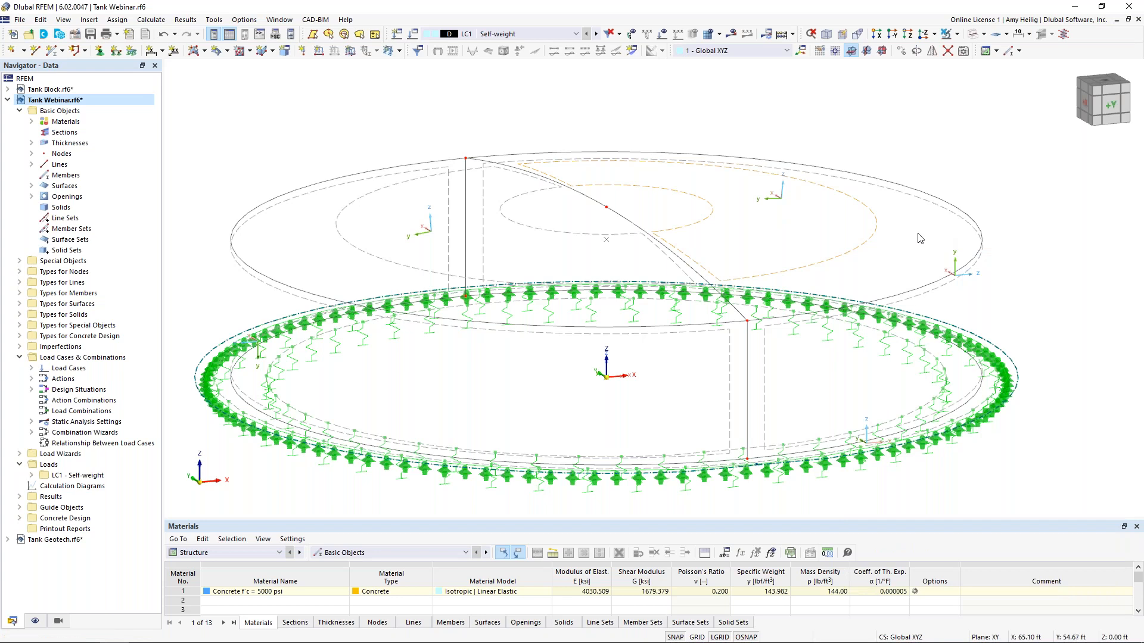
middle_click_drag(812, 219, 760, 189, "ctrl")
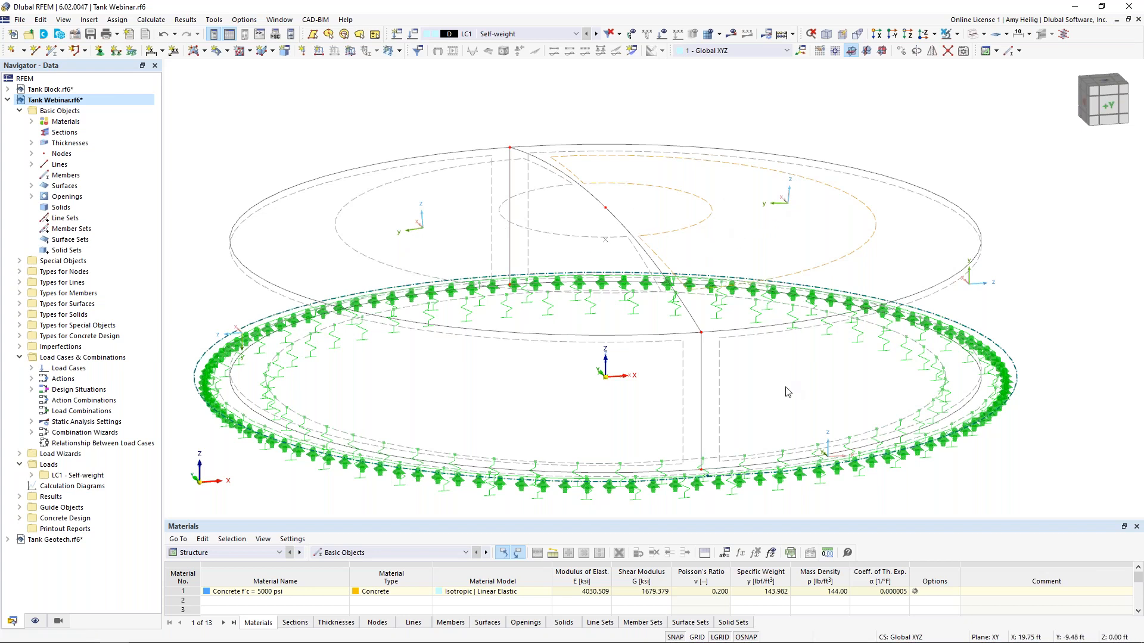
Open the two cylindrical wall surfaces for editing and set their input axes category to Axis parallel to lines
middle_click_drag(788, 392, 864, 292, "ctrl")
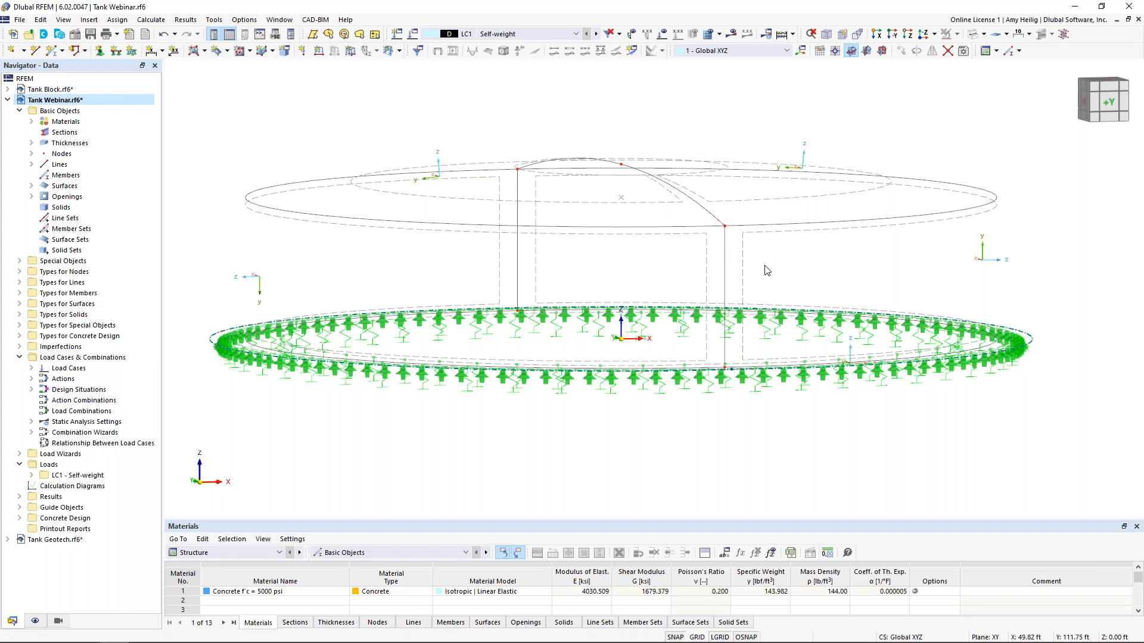
left_click_drag(776, 283, 690, 258)
double_click(706, 262)
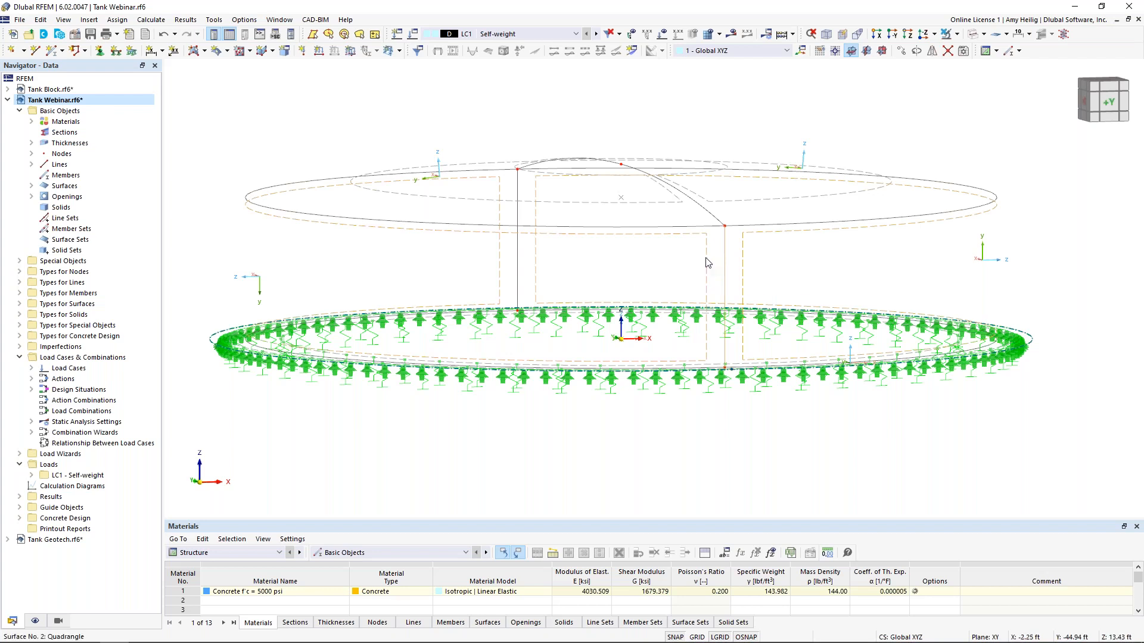
left_click(235, 336)
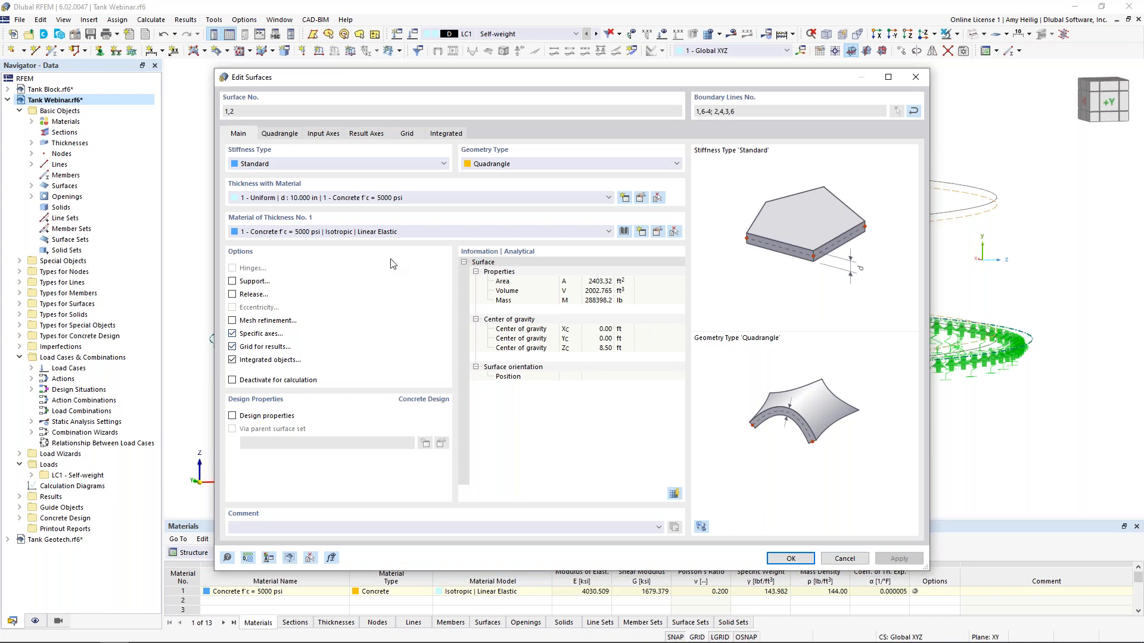
left_click(318, 134)
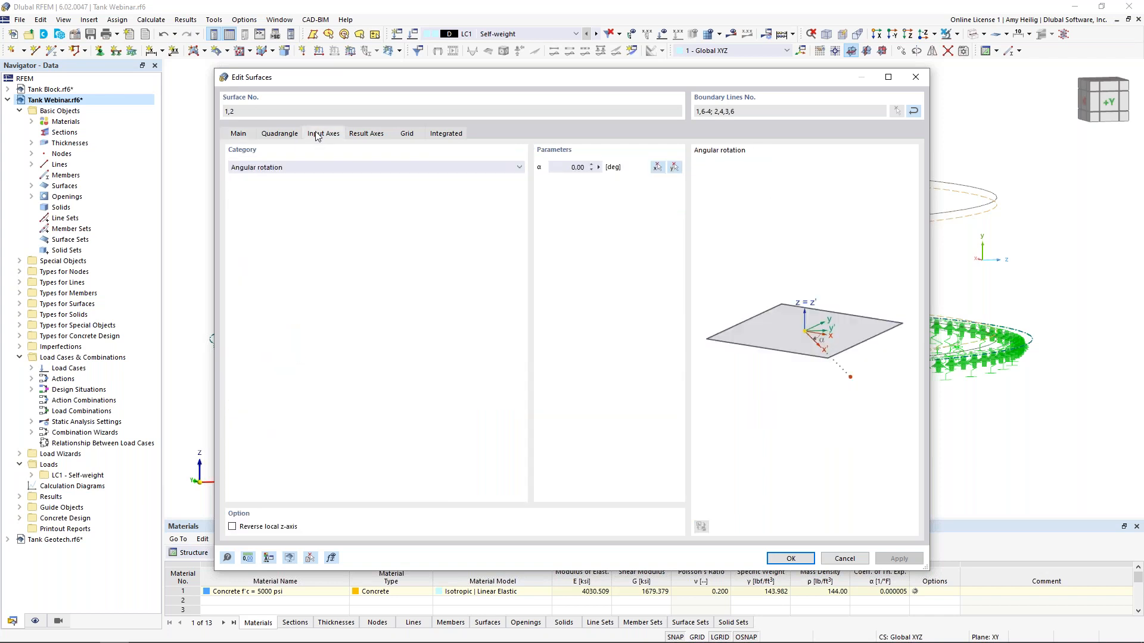
left_click(321, 169)
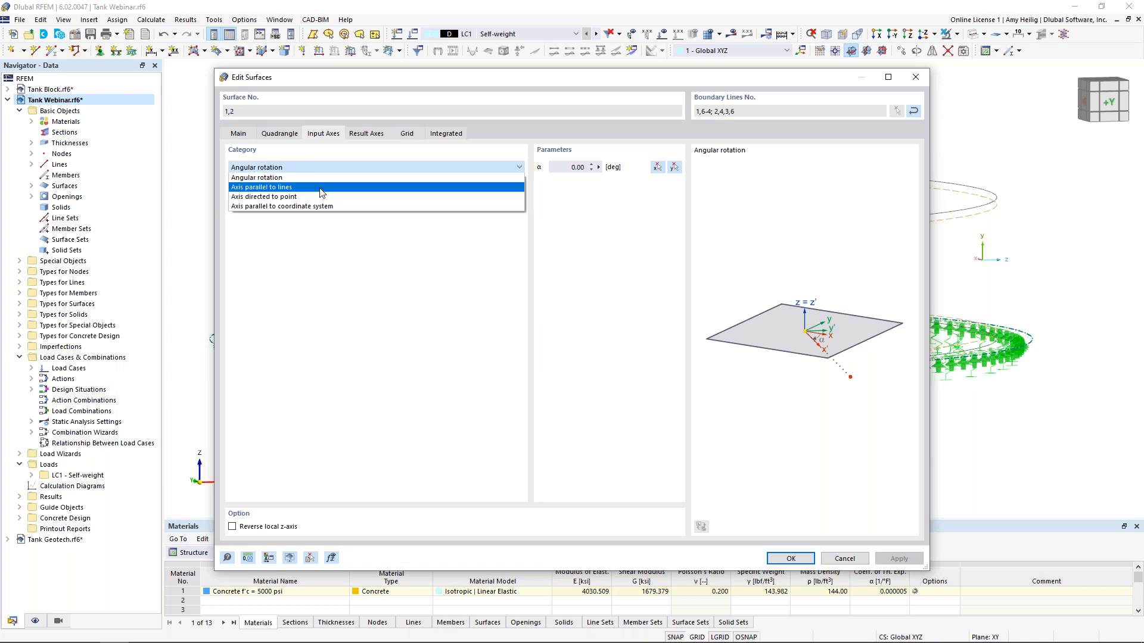
left_click(321, 189)
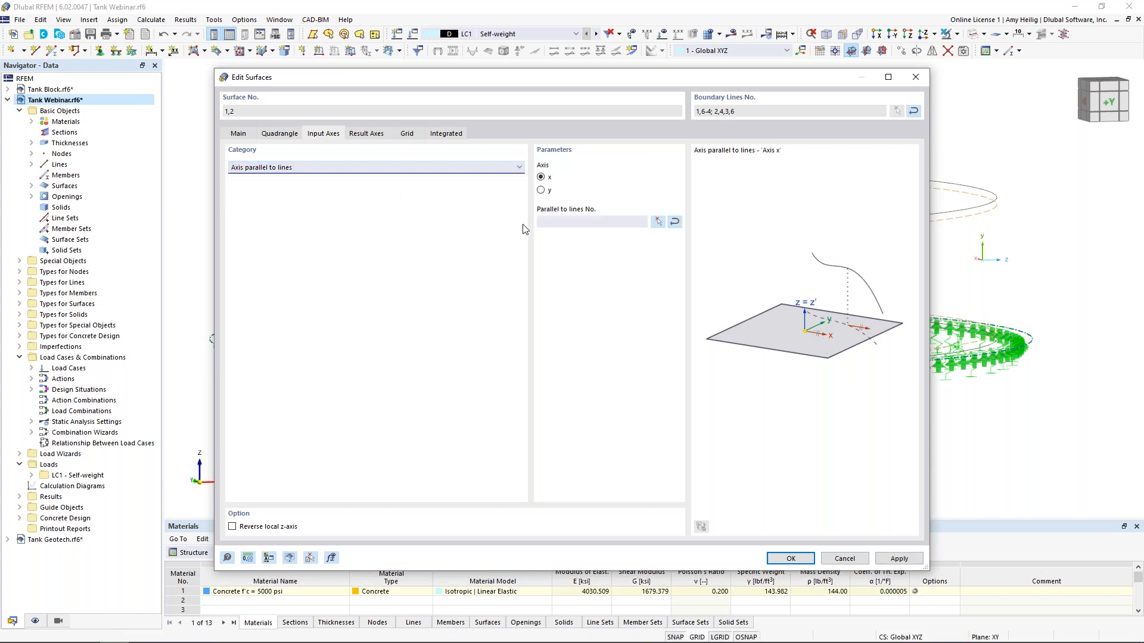
Align the wall surfaces' local y-axis parallel to vertical wall line No. 6, then save the model
left_click(541, 191)
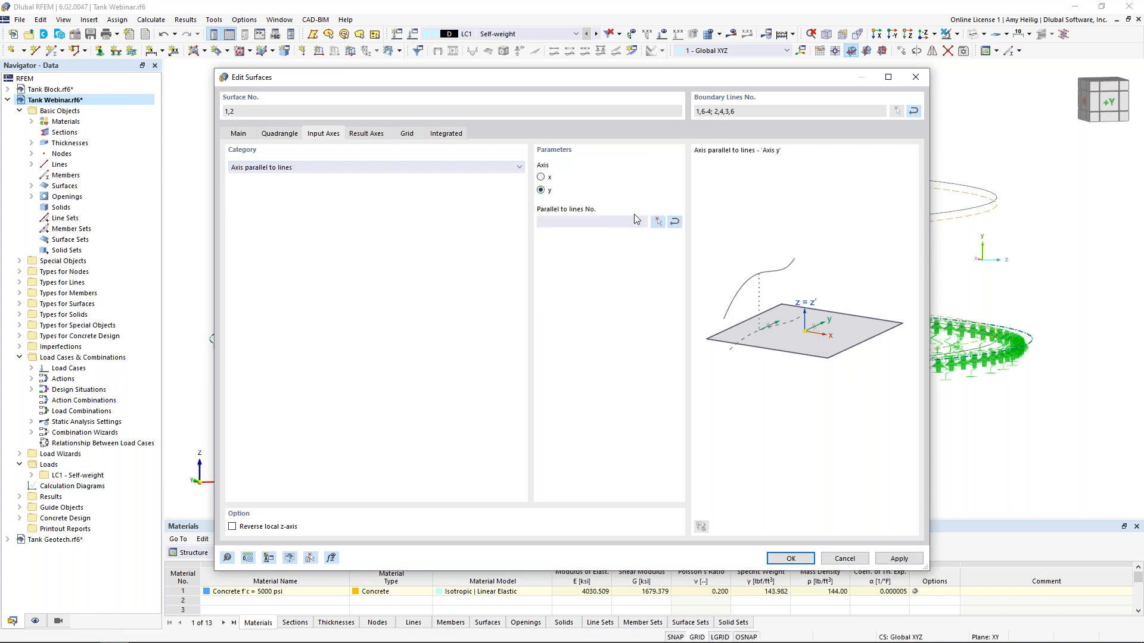
left_click(658, 224)
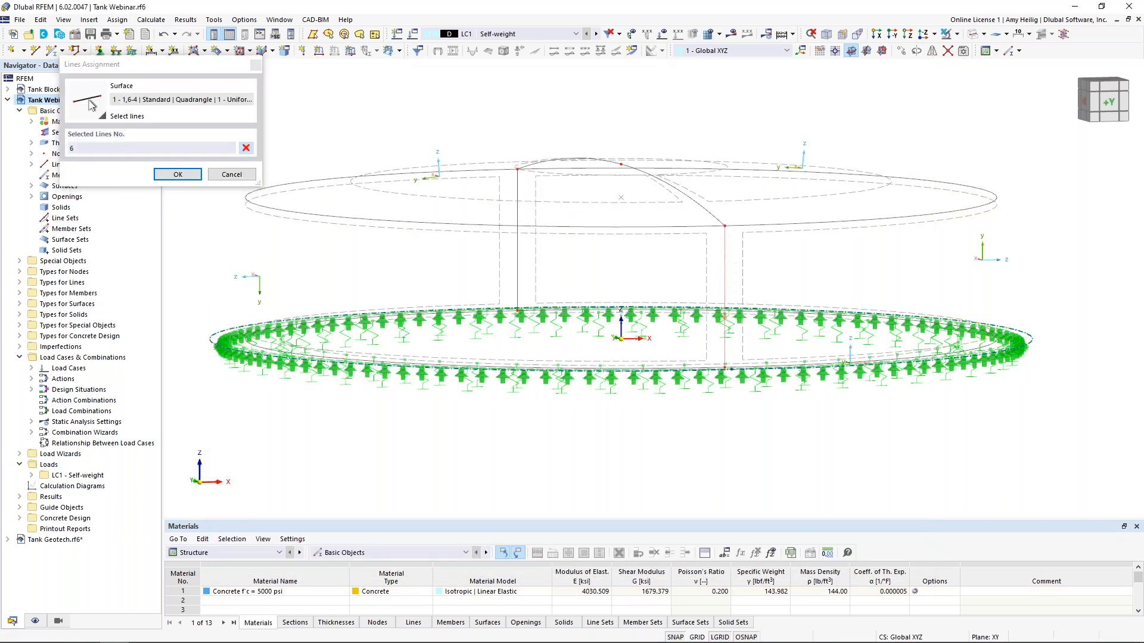
left_click(177, 173)
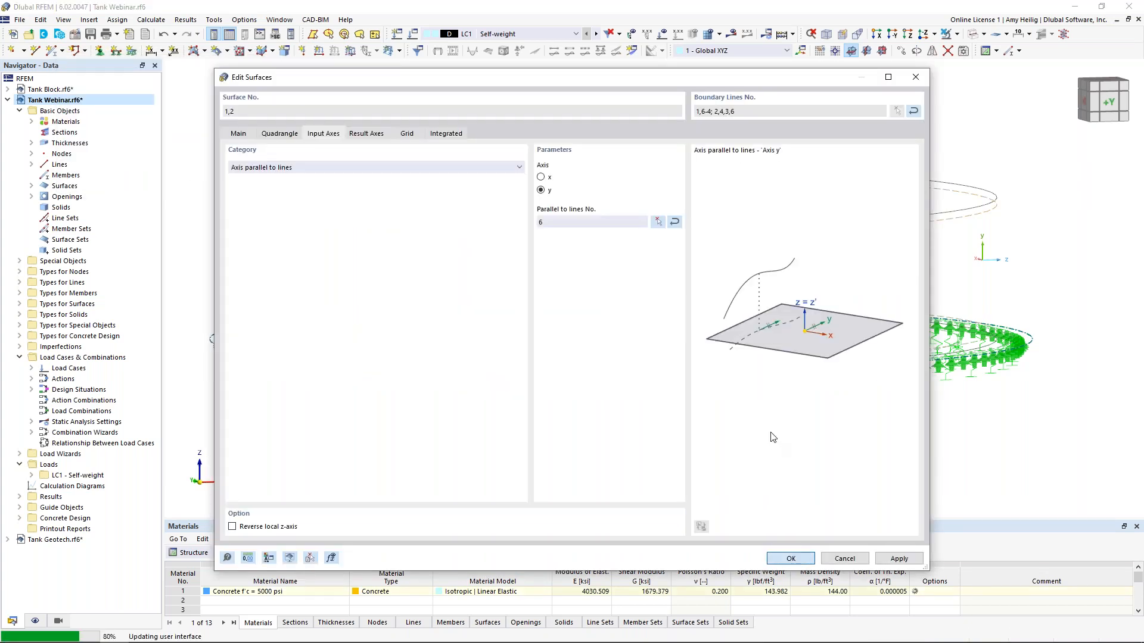
key("Return")
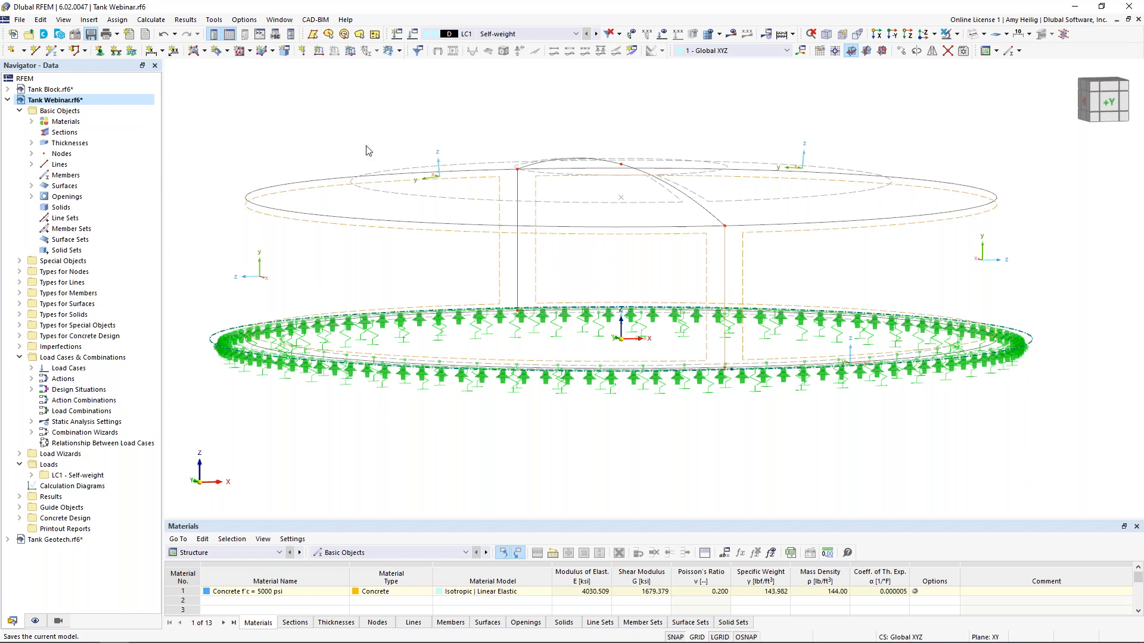
key("ctrl+s")
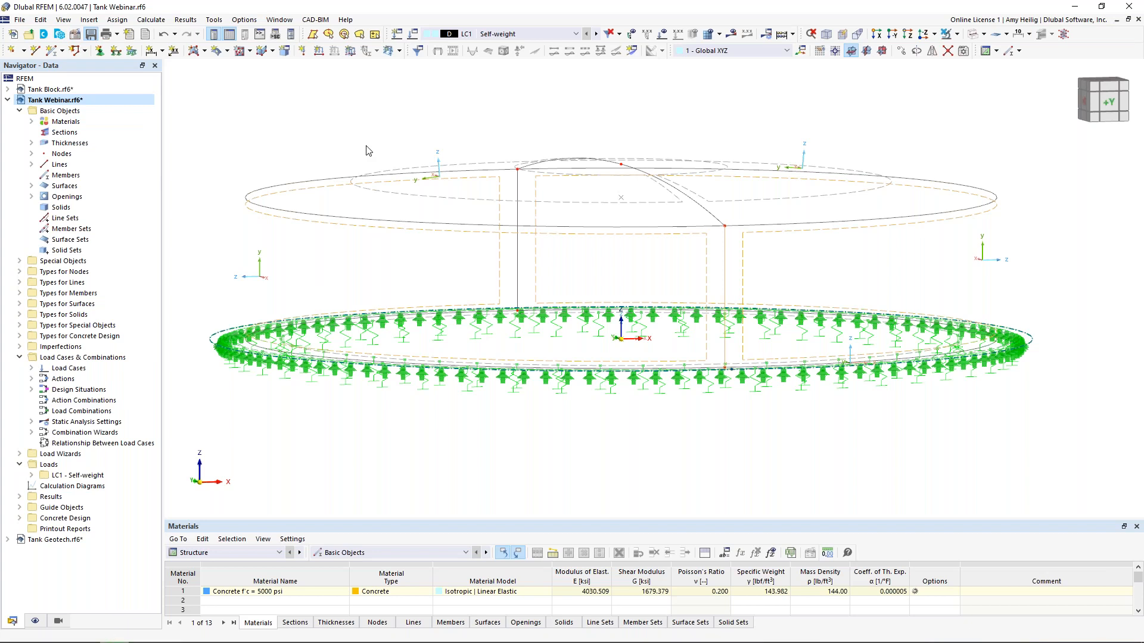
Turn off the display of the surfaces' local axis systems
middle_click_drag(379, 138, 401, 165, "ctrl")
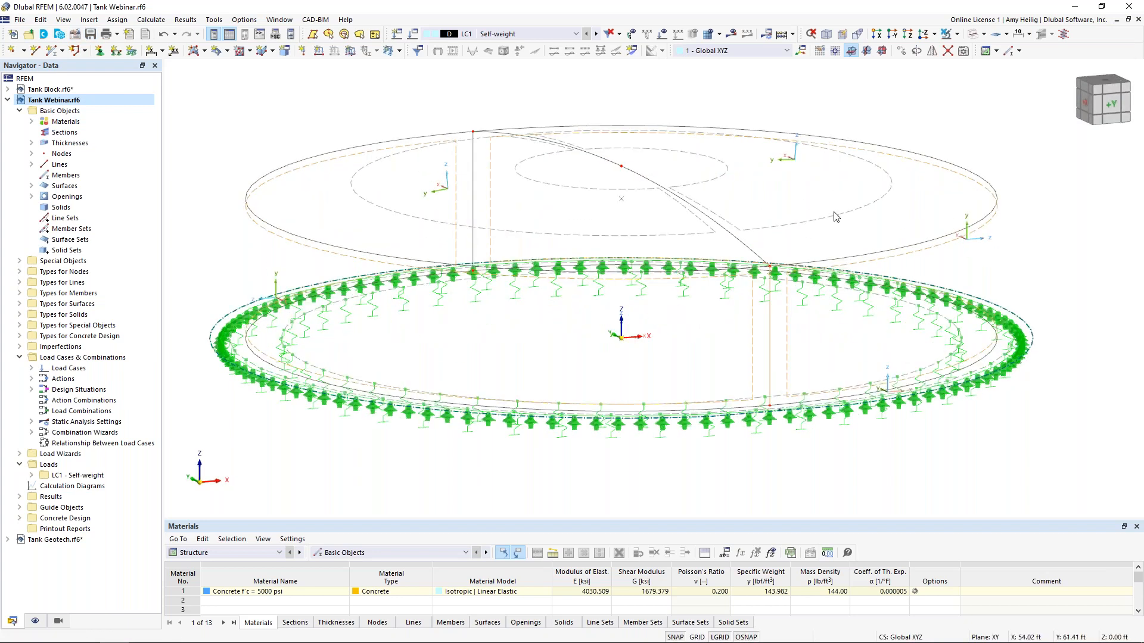
right_click(836, 219)
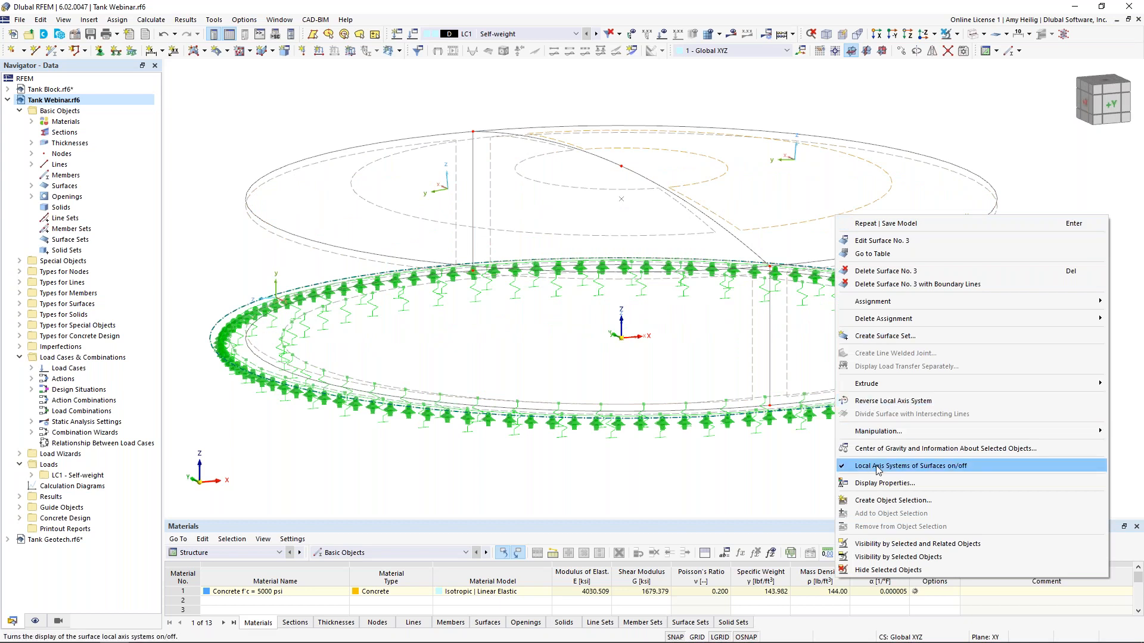
left_click(896, 467)
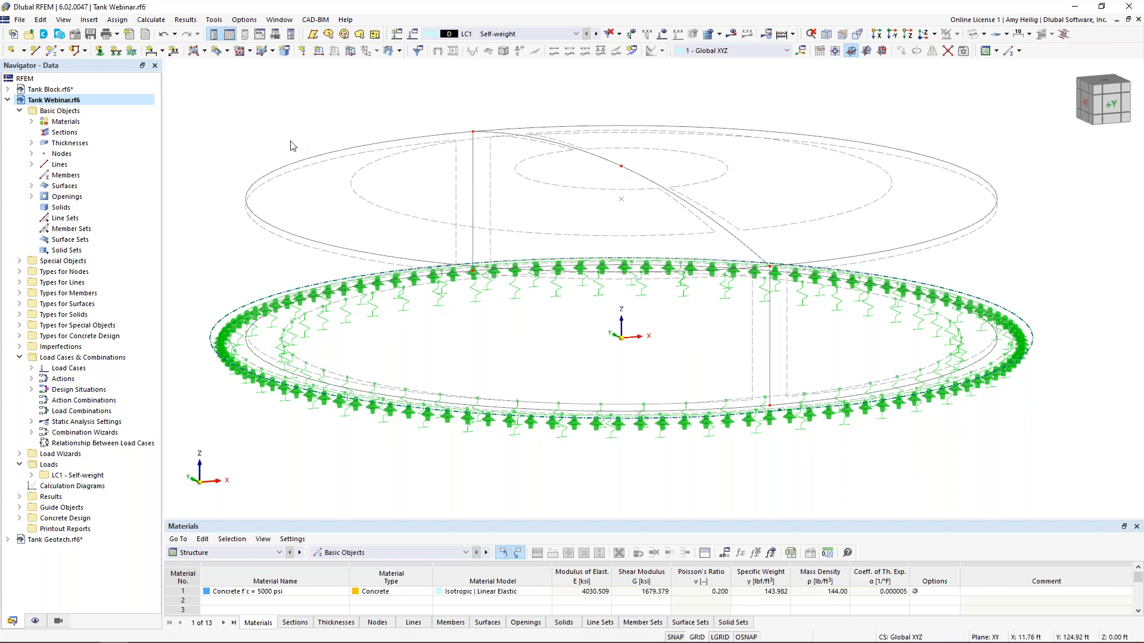
Generate the tank's finite element mesh with a target element length of 1.00 ft and inspect it
scroll(298, 153, "down", 2)
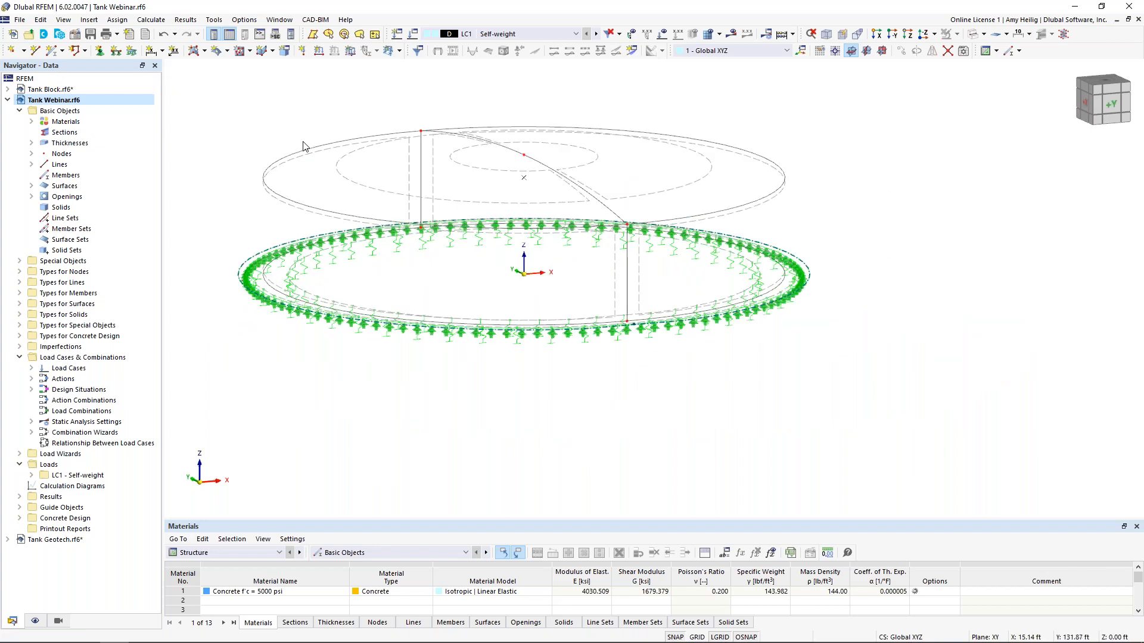
middle_click_drag(344, 164, 359, 216, "ctrl")
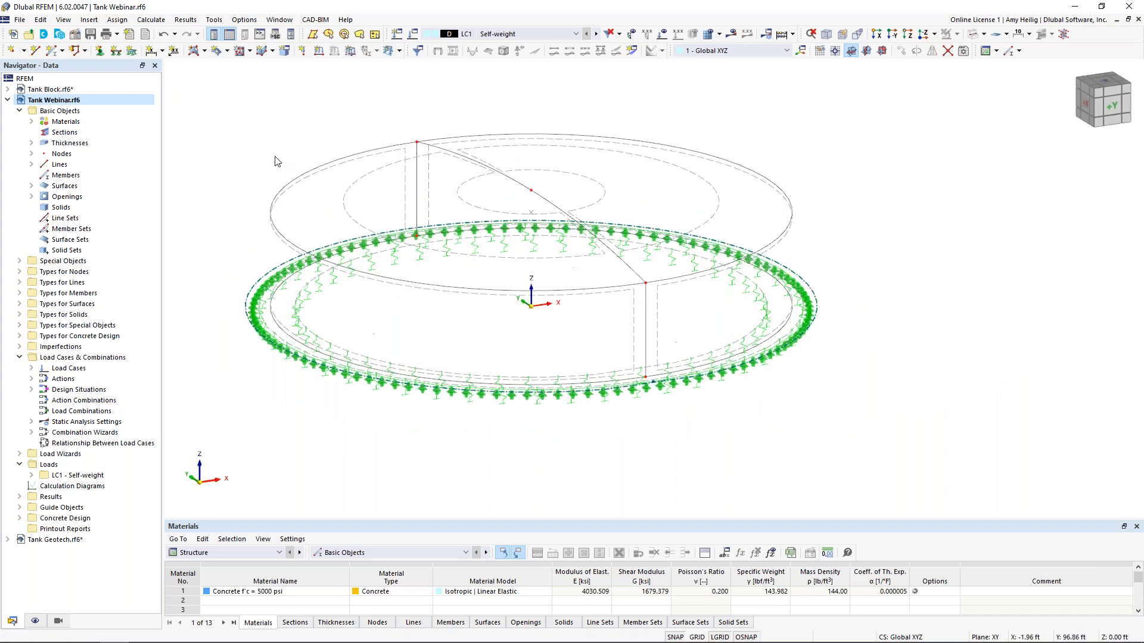
left_click(158, 21)
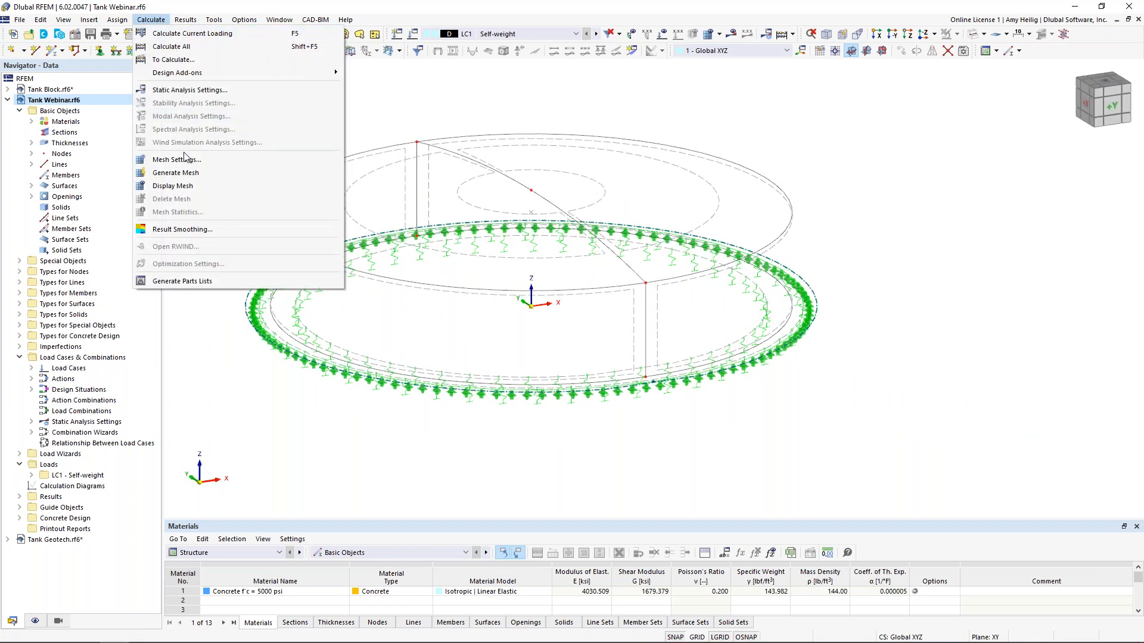
left_click(183, 156)
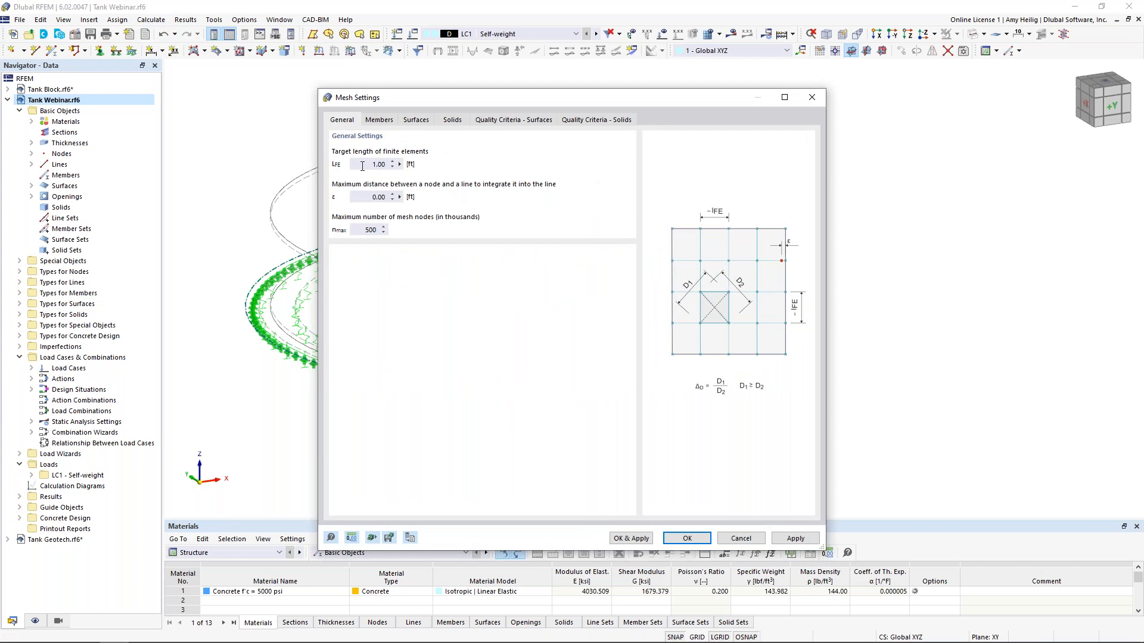
left_click(632, 539)
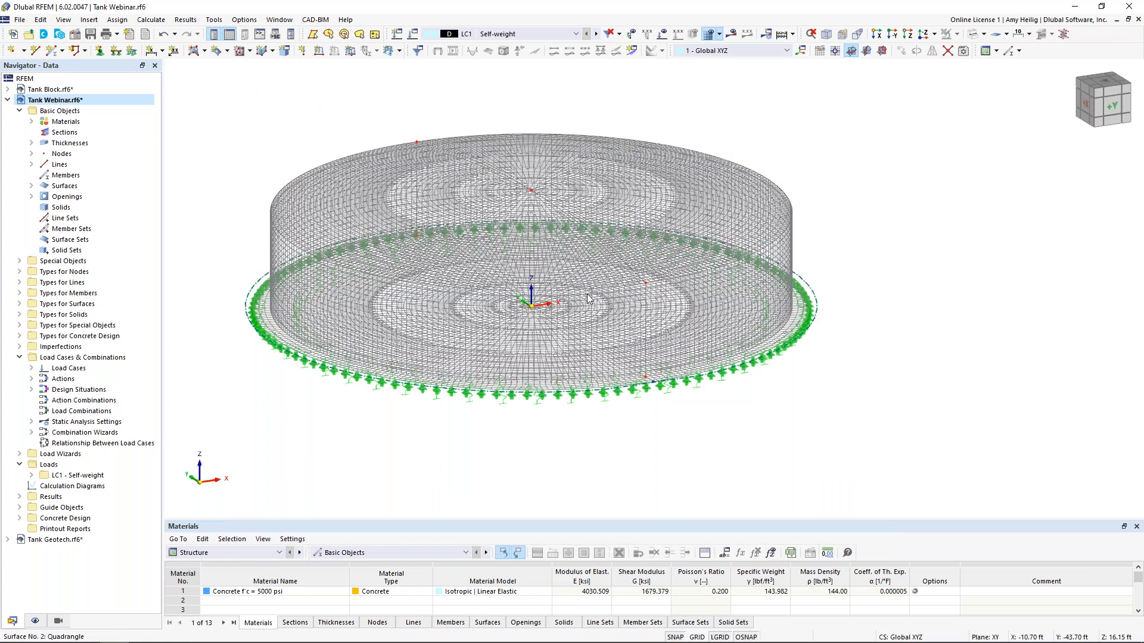
middle_click_drag(602, 272, 655, 331, "ctrl")
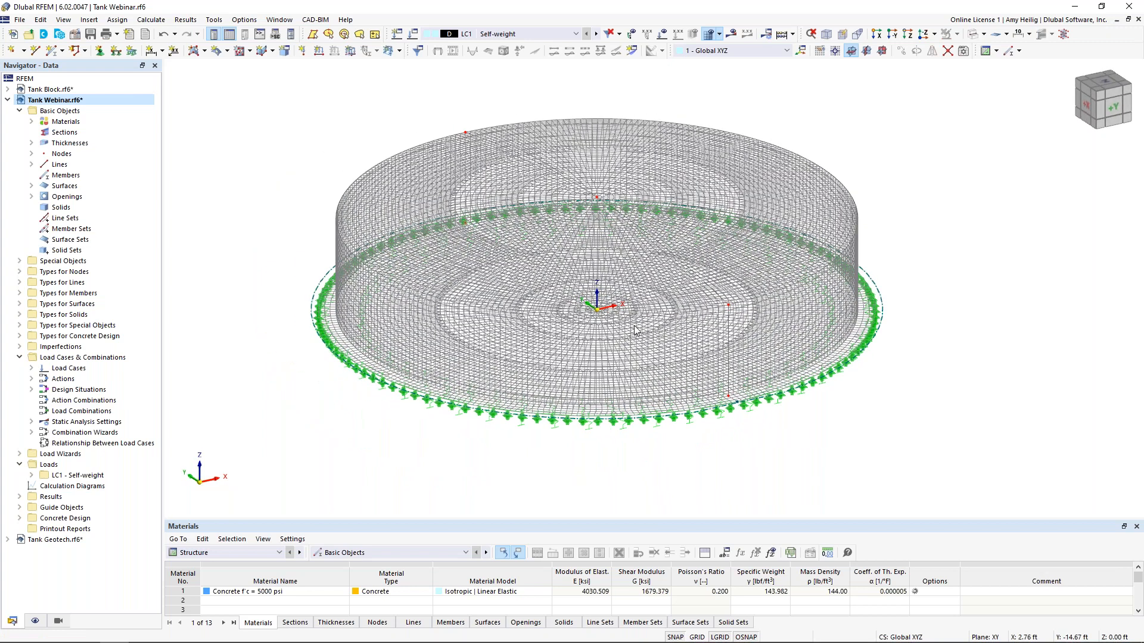
Set the target length of finite elements to 3 ft and regenerate the mesh
left_click(151, 20)
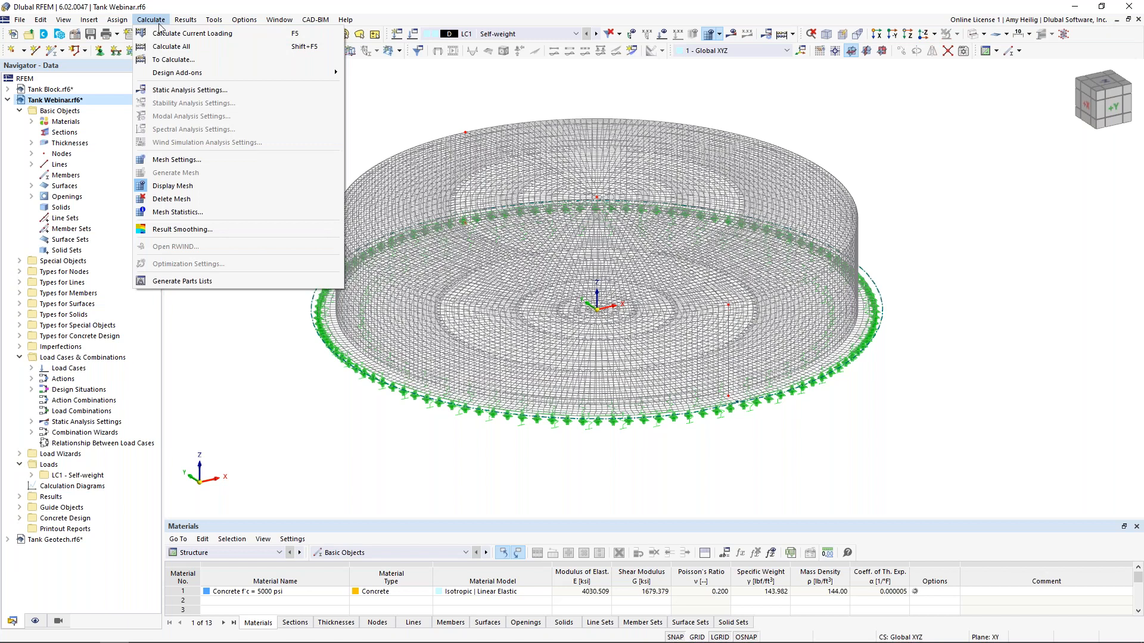
left_click(193, 160)
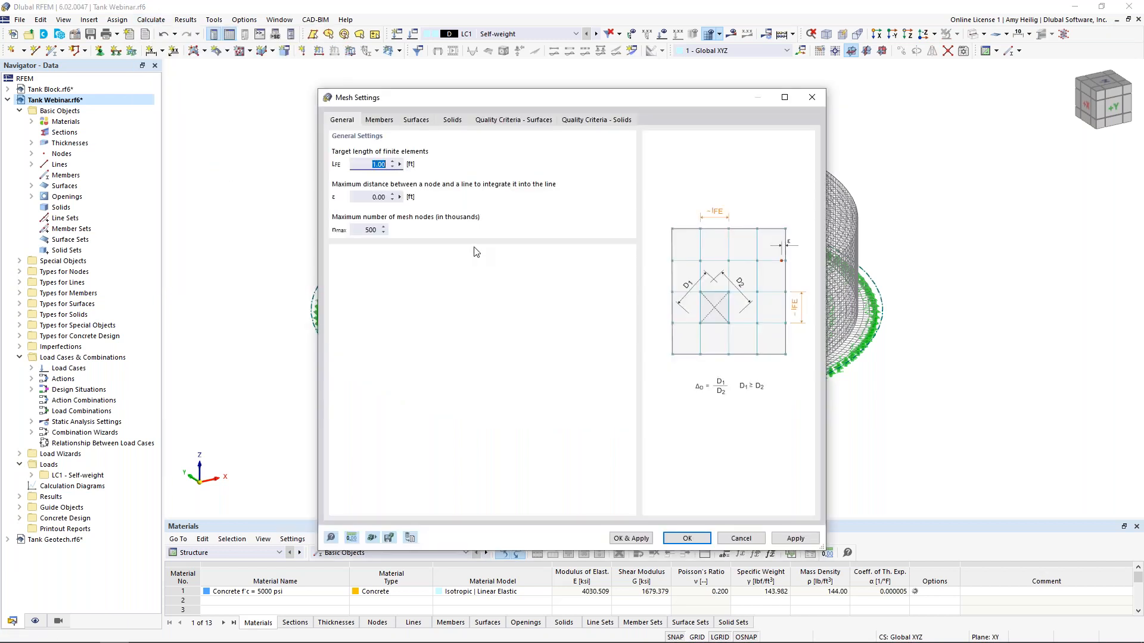
type("3")
left_click(628, 538)
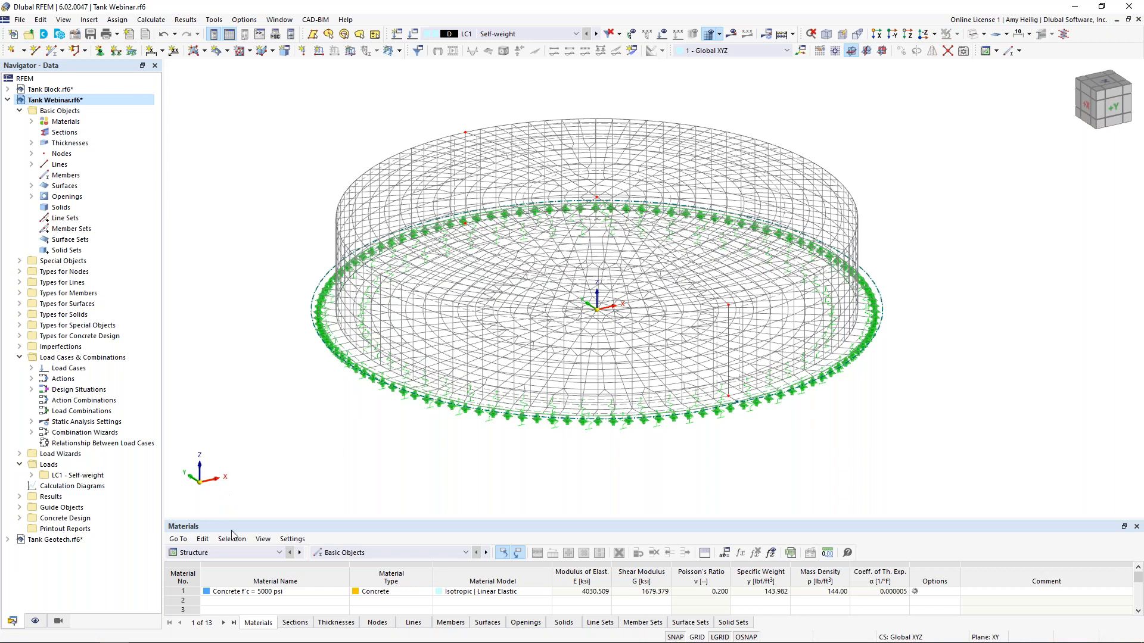
Hide the finite element mesh in the model display and return to the model's data tree
left_click(35, 621)
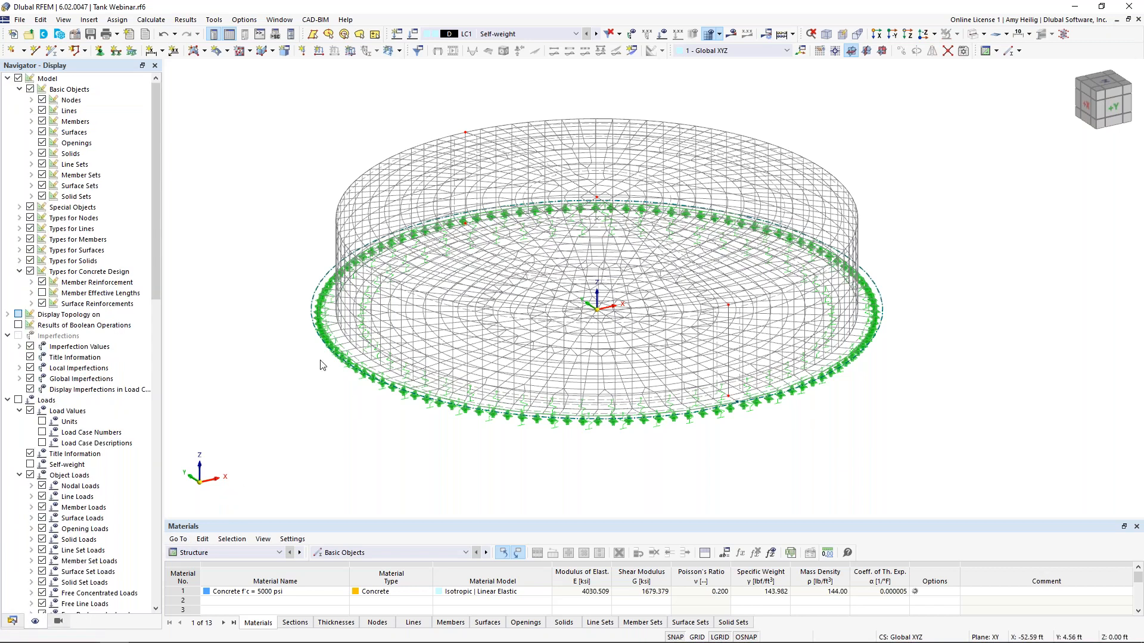
scroll(60, 365, "down", 8)
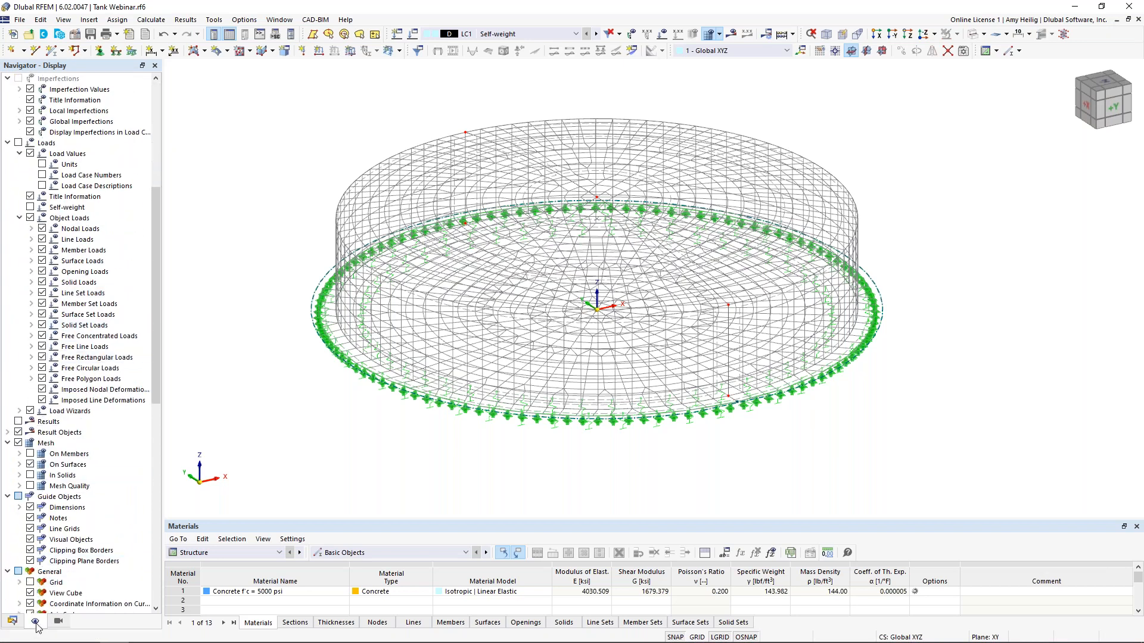
left_click(18, 443)
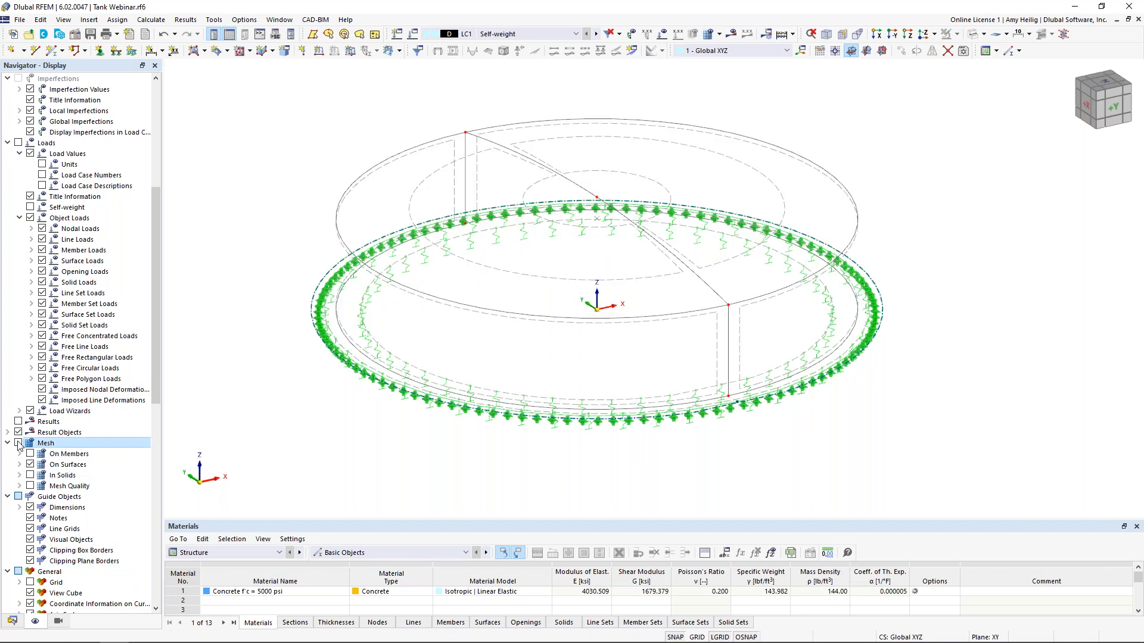
left_click(12, 621)
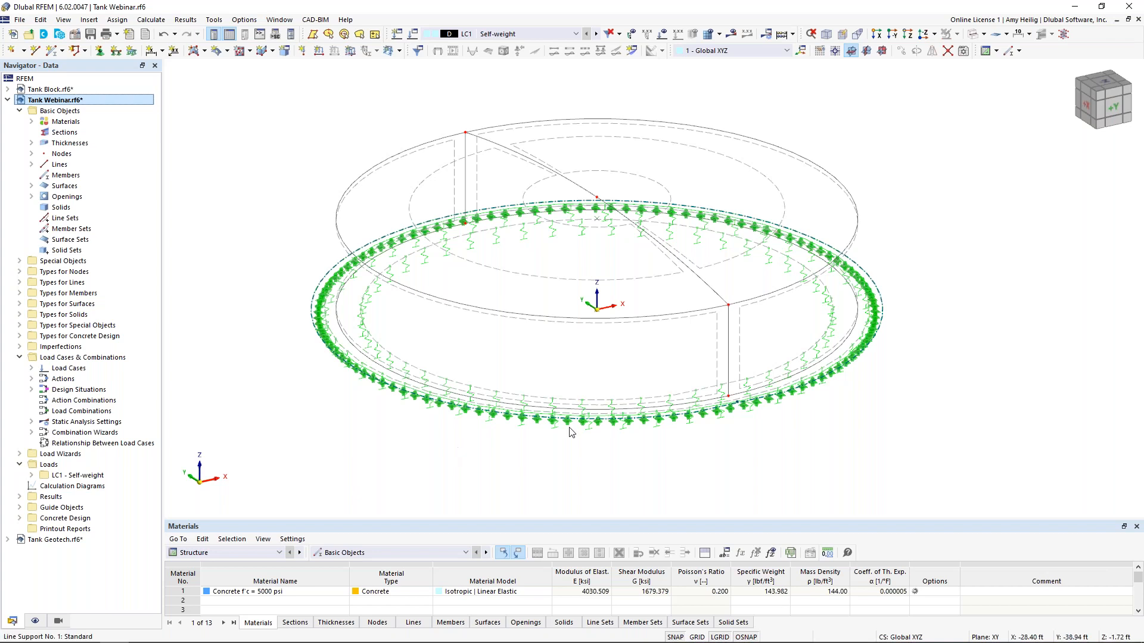
Select the entire tank and activate the concrete design properties for surfaces 1-6
left_click_drag(949, 477, 292, 100)
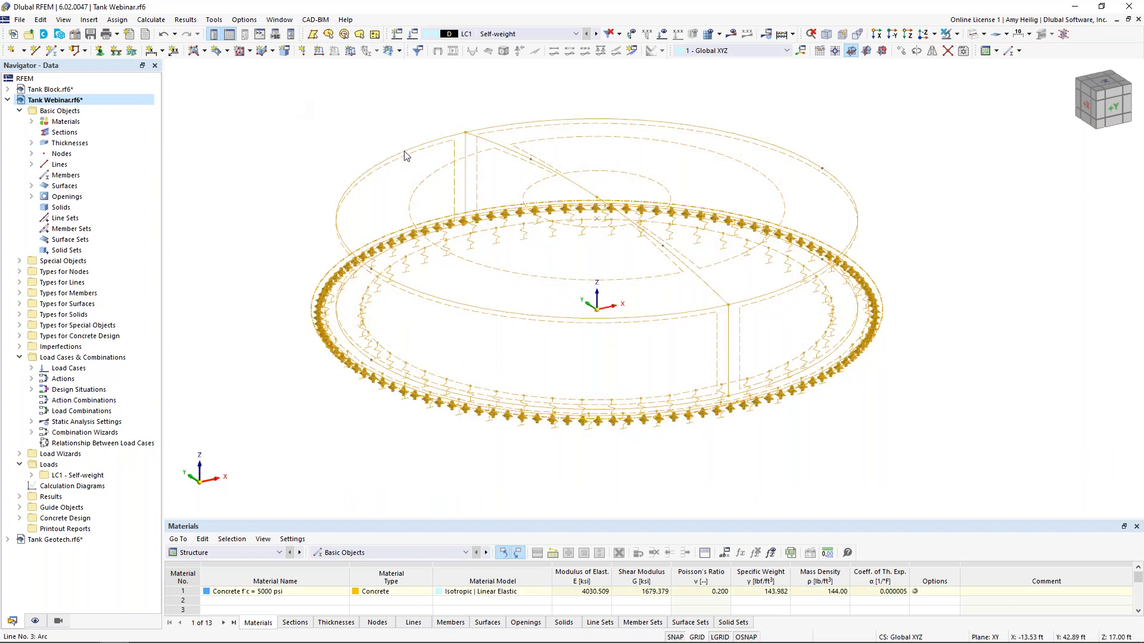
double_click(428, 181)
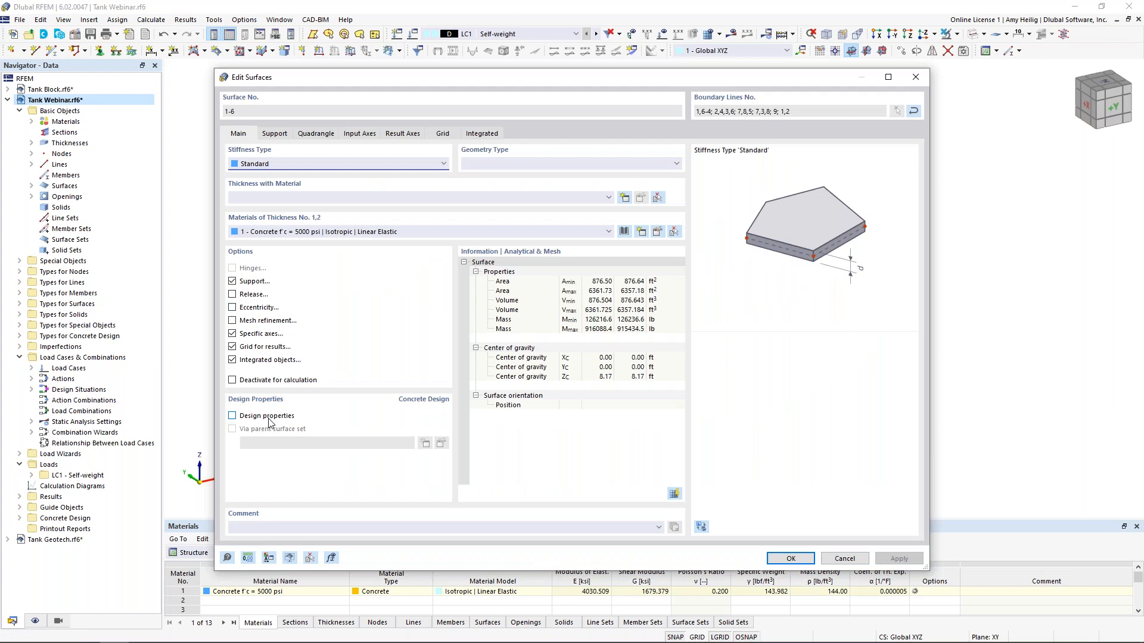
left_click(232, 416)
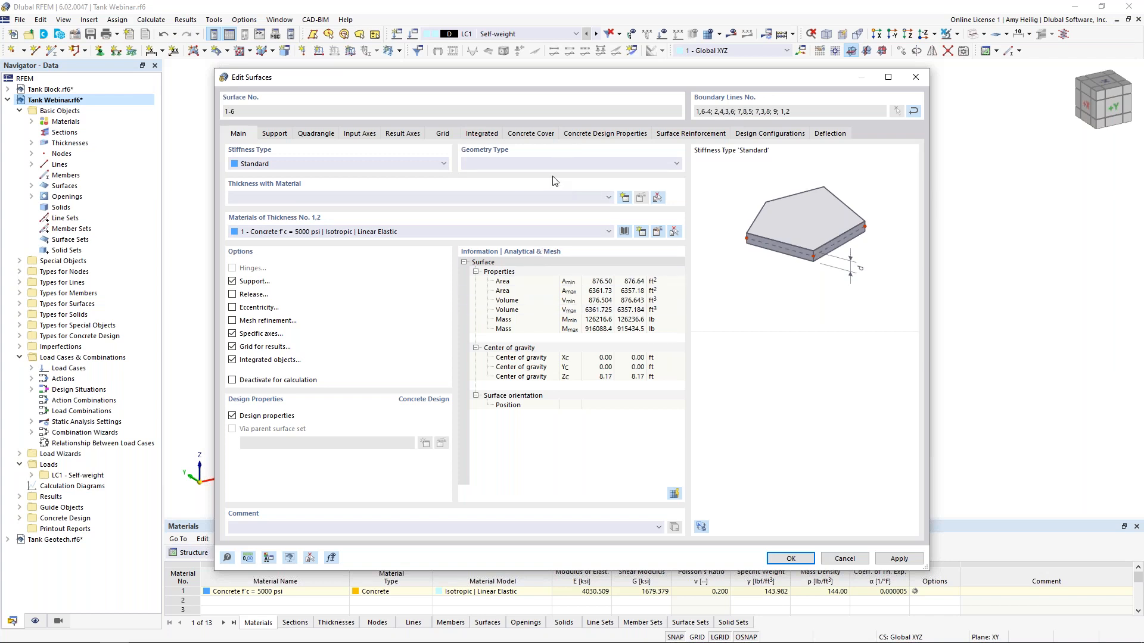
Review the top and bottom concrete cover and the reinforcement directions of surfaces 1-6
left_click(541, 133)
left_click(297, 175)
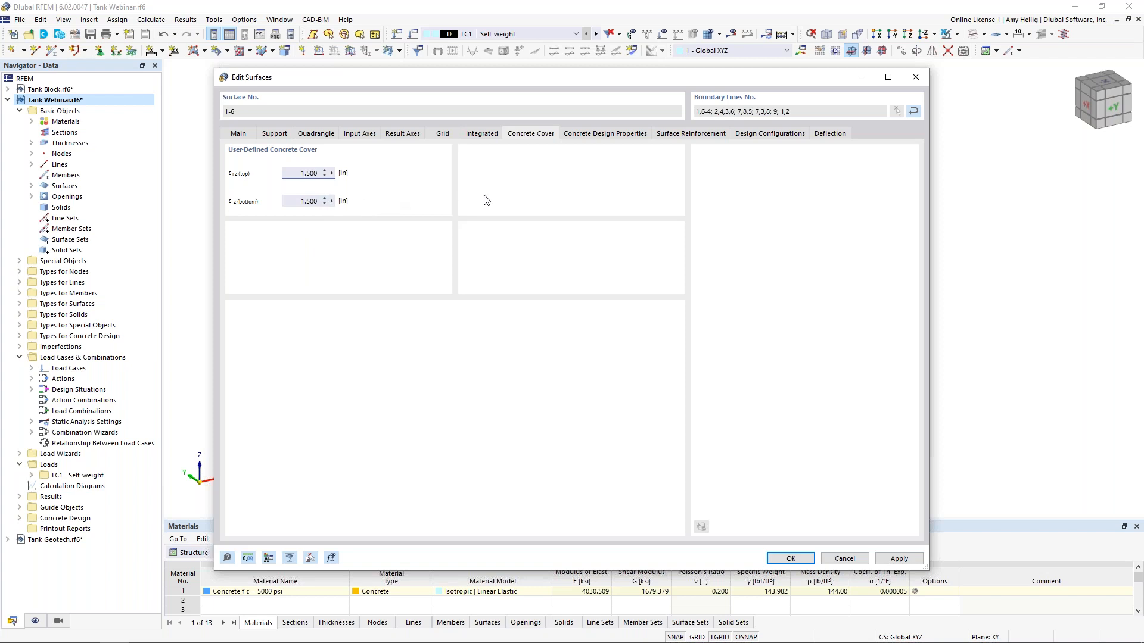
left_click(606, 136)
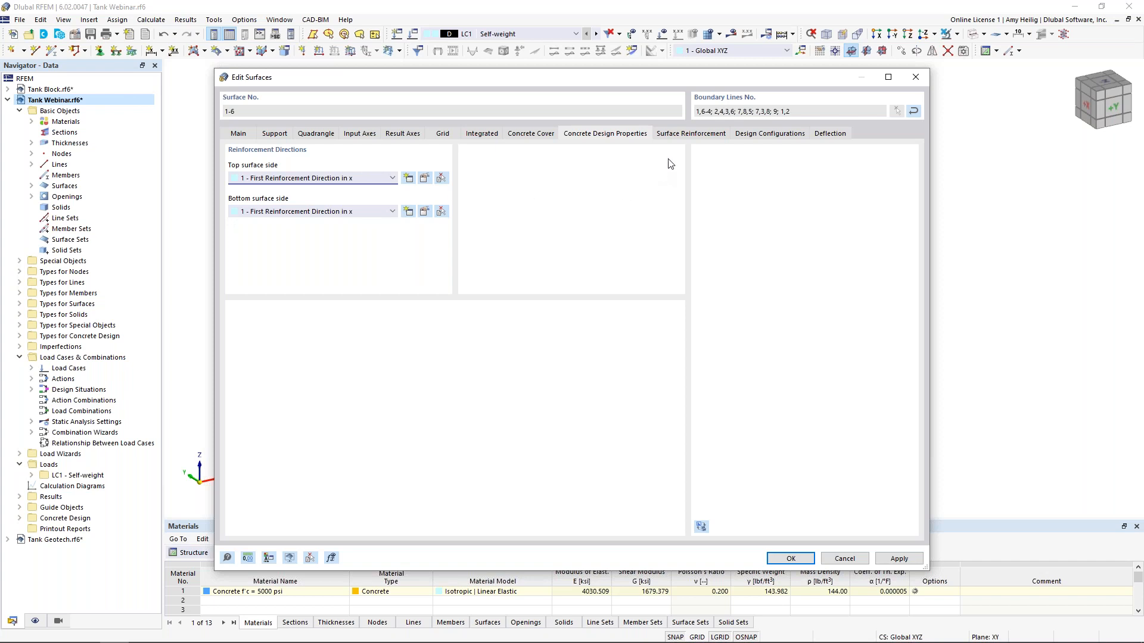
Create a new surface reinforcement for surfaces 1-6 and assign it Grade 60 reinforcing steel from the ACI 318-19 library
left_click(673, 136)
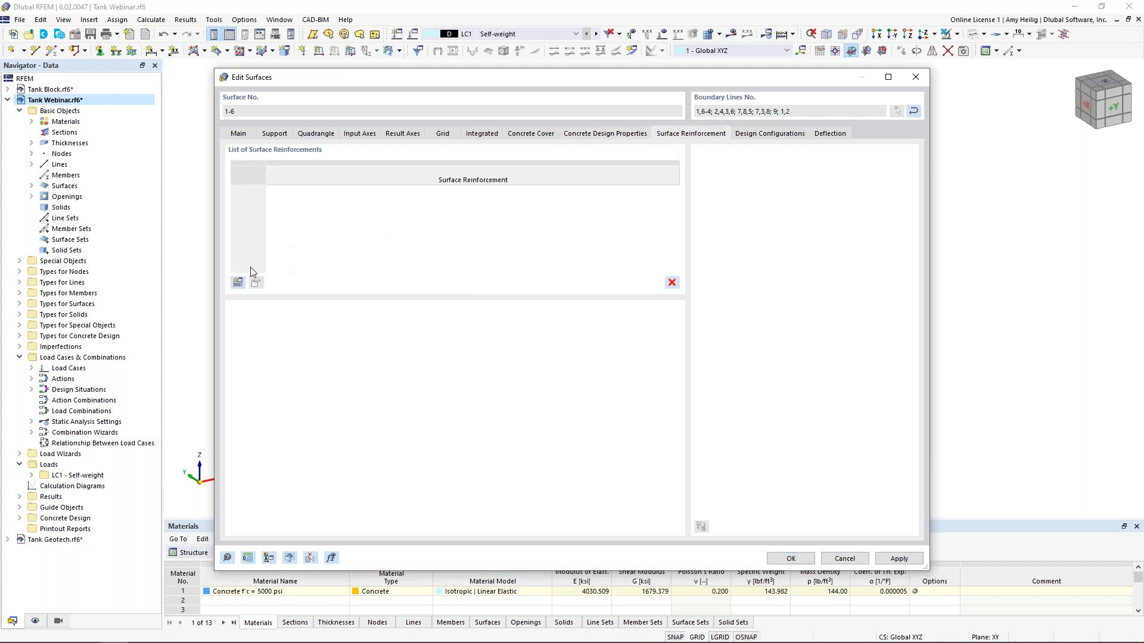
left_click(237, 280)
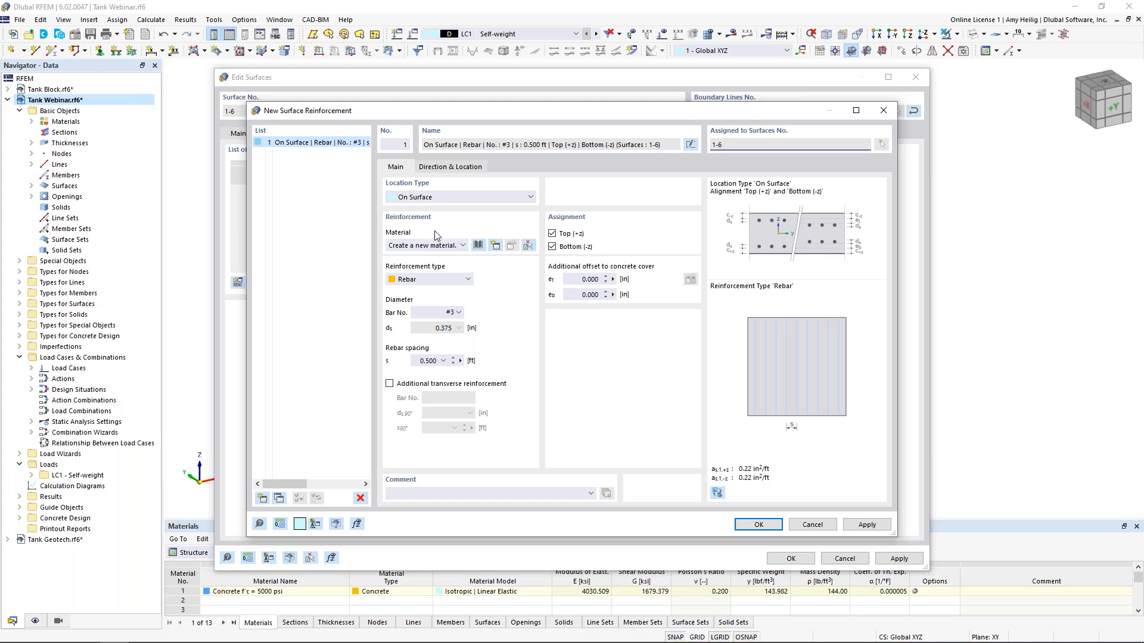
left_click(477, 245)
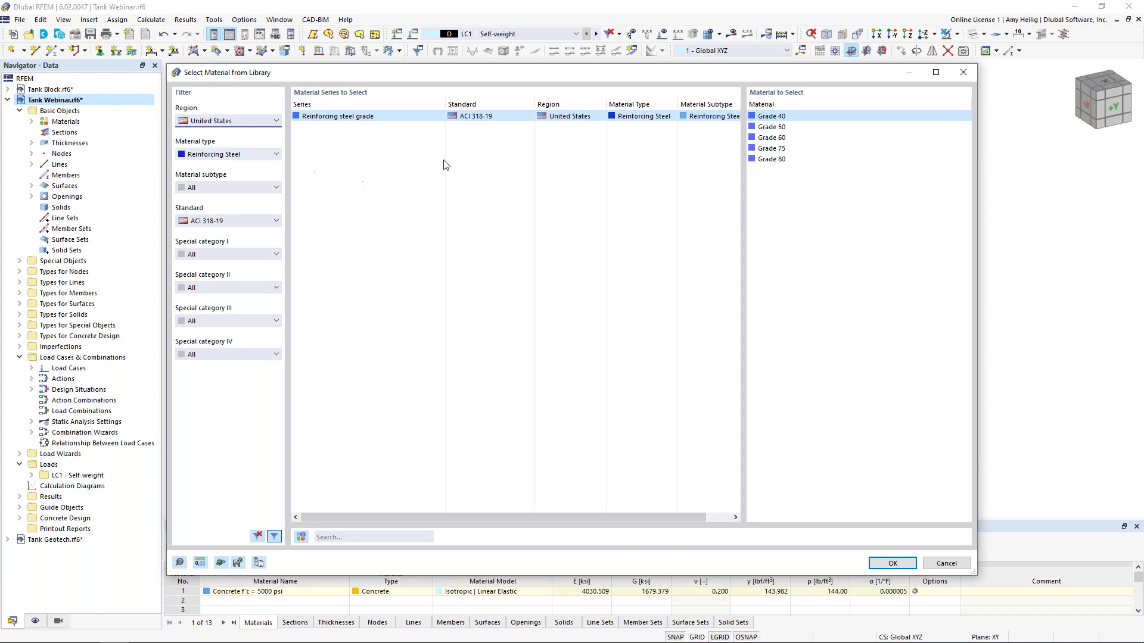
left_click(767, 140)
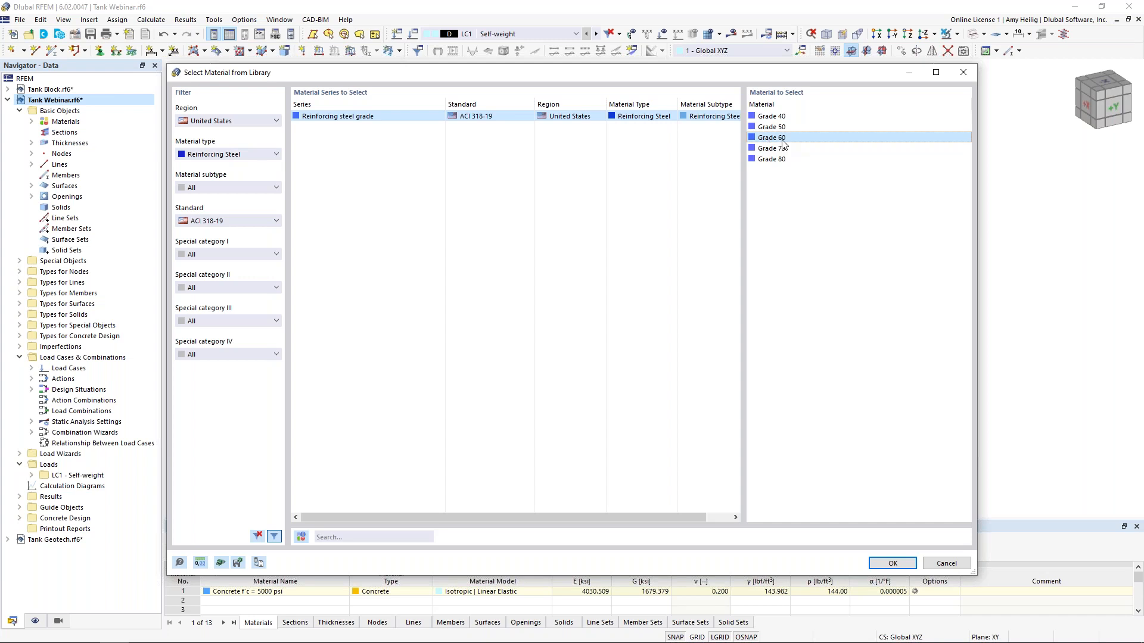
left_click(892, 563)
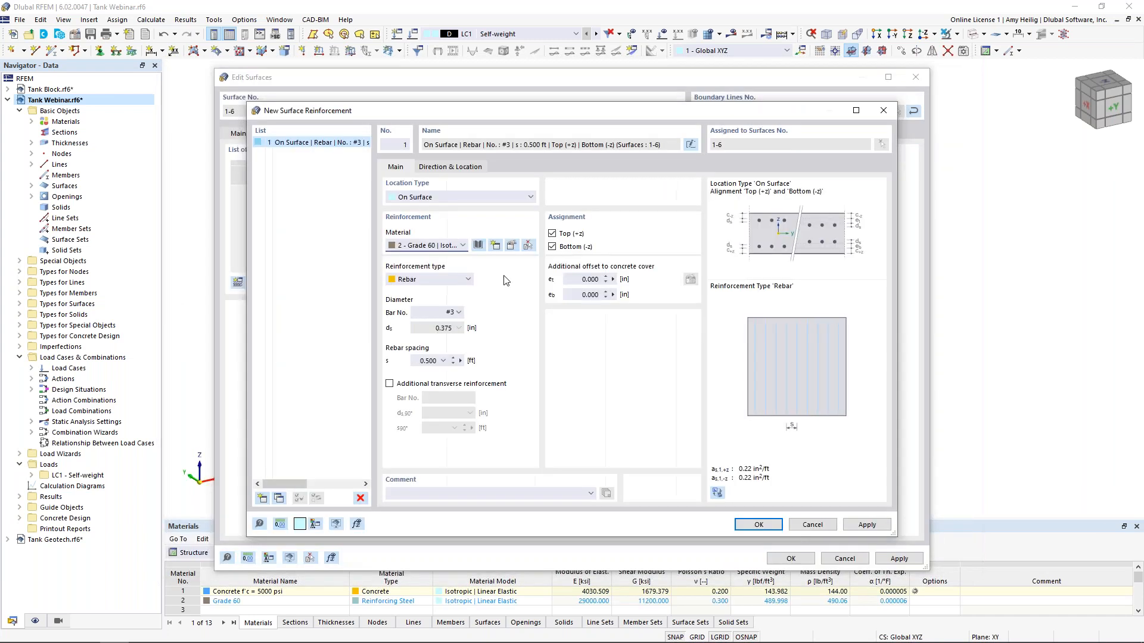
Keep the reinforcement type as Rebar with 0.500 ft spacing and set the main bar size to #7
left_click(467, 280)
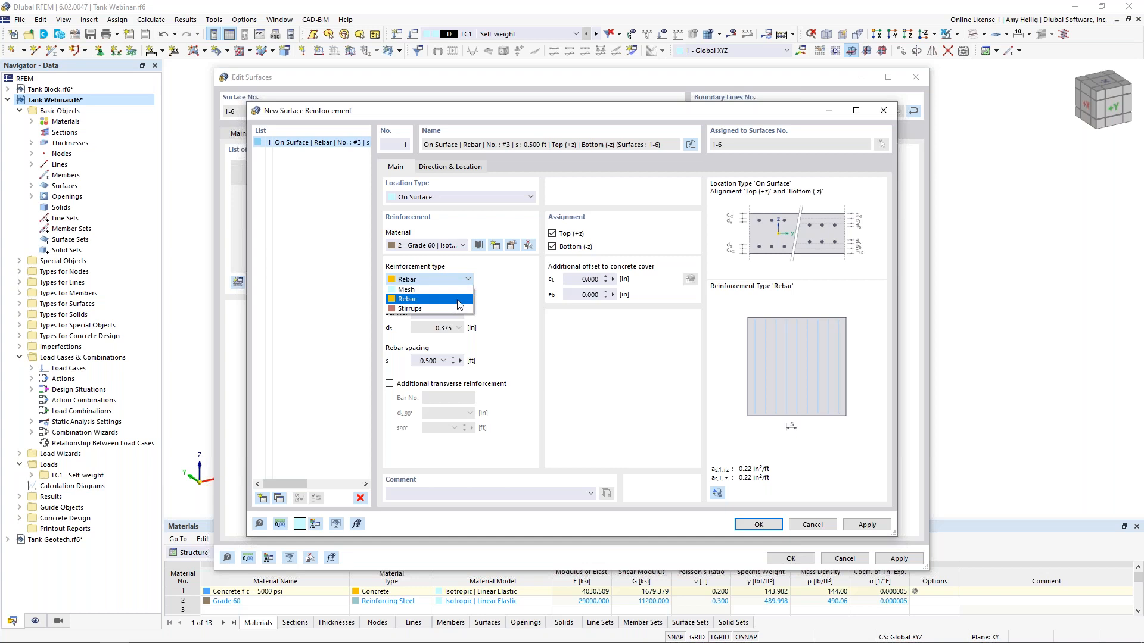
left_click(499, 303)
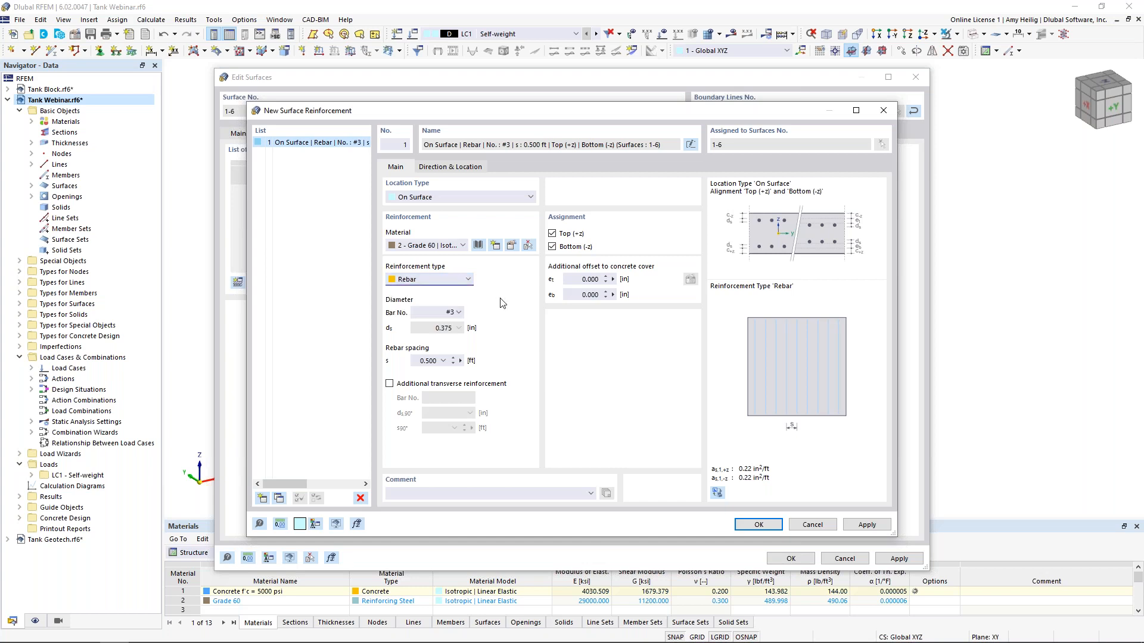
left_click(458, 314)
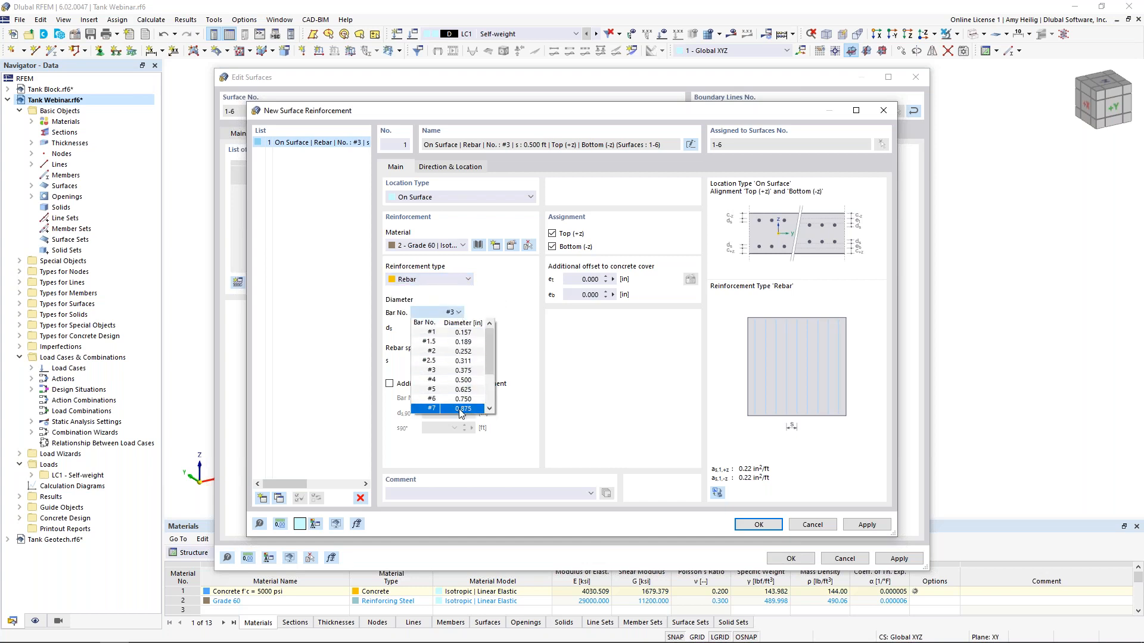
left_click(461, 409)
left_click(449, 361)
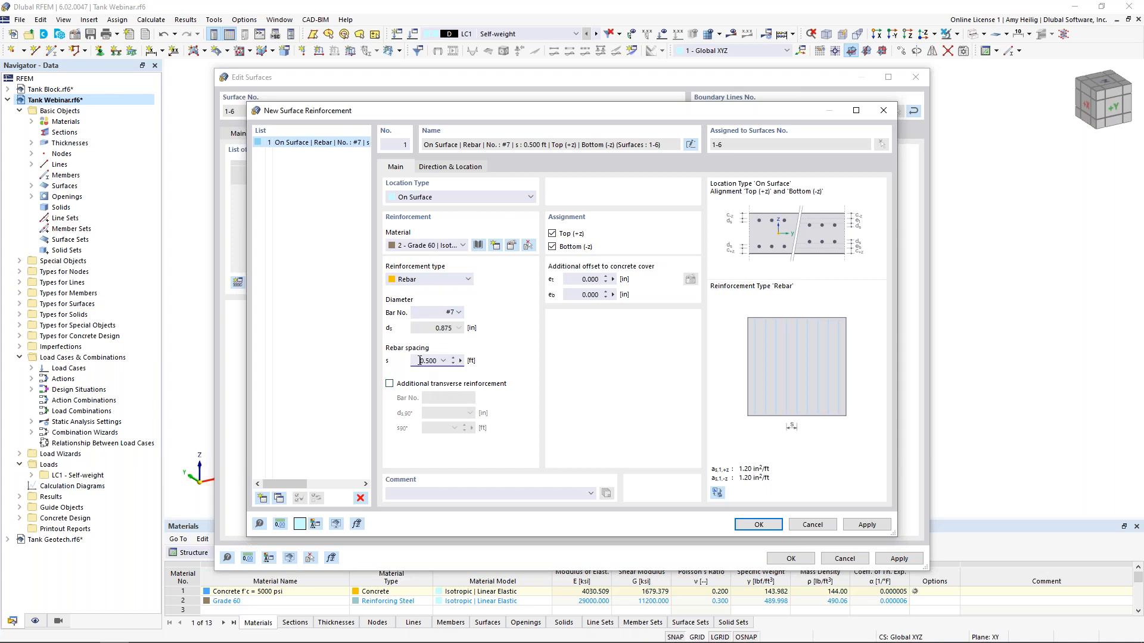
left_click(419, 361)
Add additional transverse reinforcement with #7 bars and accept the new surface reinforcement
left_click(390, 384)
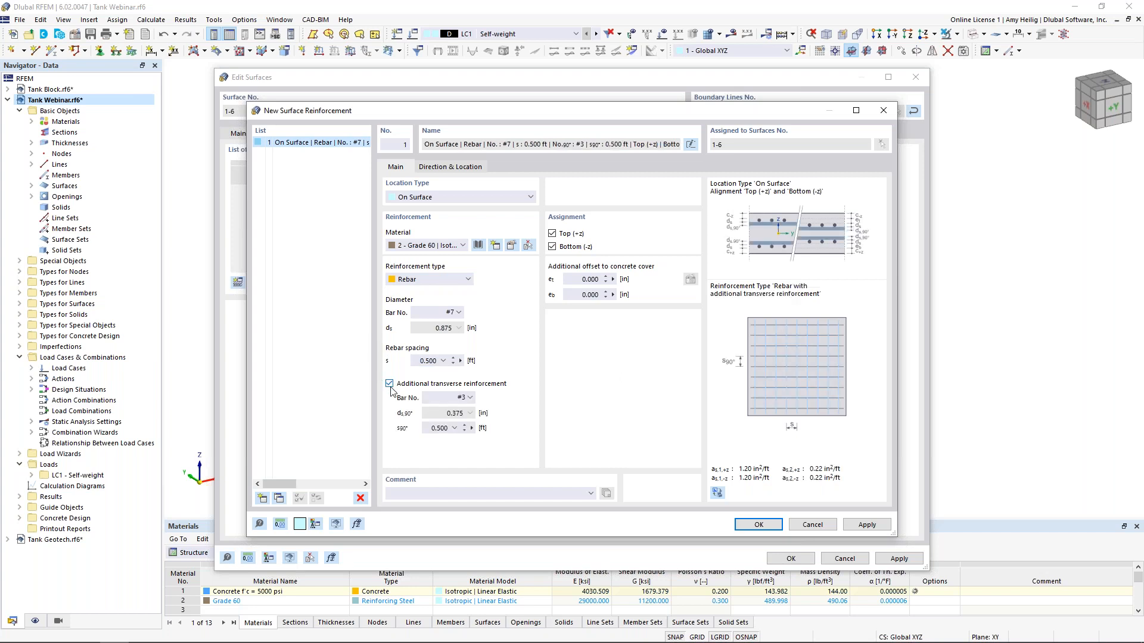
left_click(456, 398)
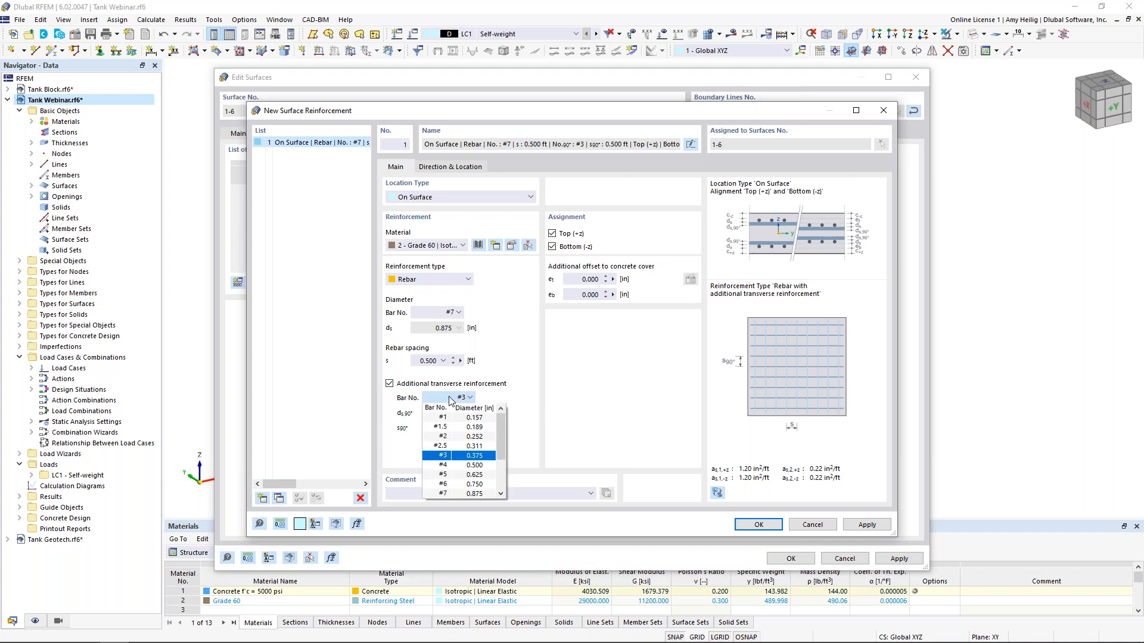
left_click(471, 494)
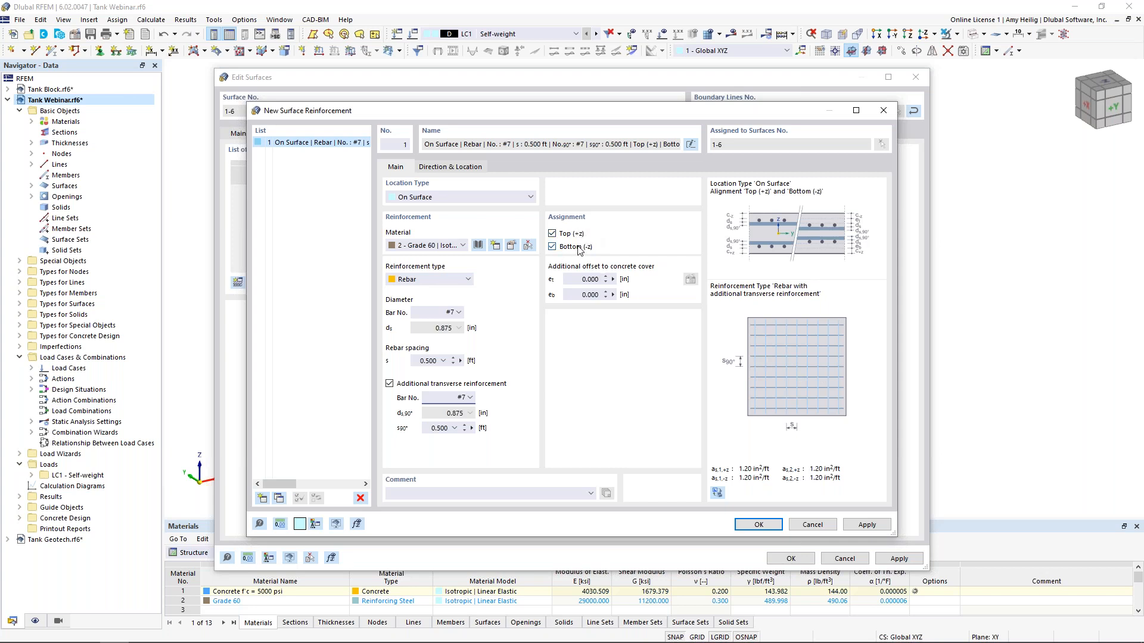
left_click(759, 525)
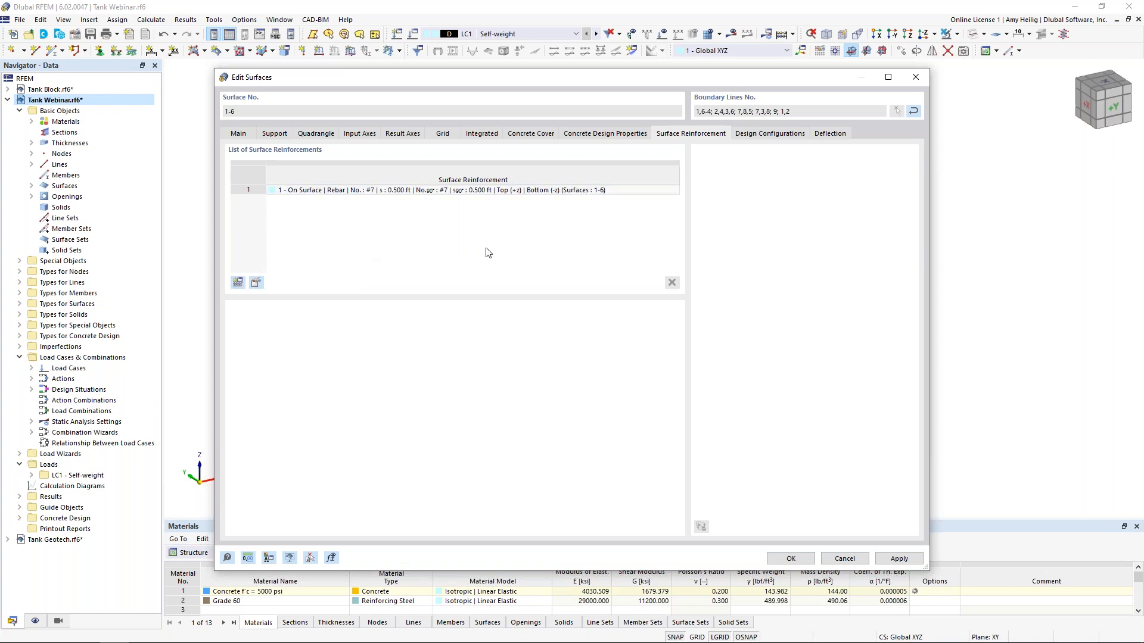
Review the design parameters of the default concrete strength configuration, leaving them unmodified
left_click(751, 138)
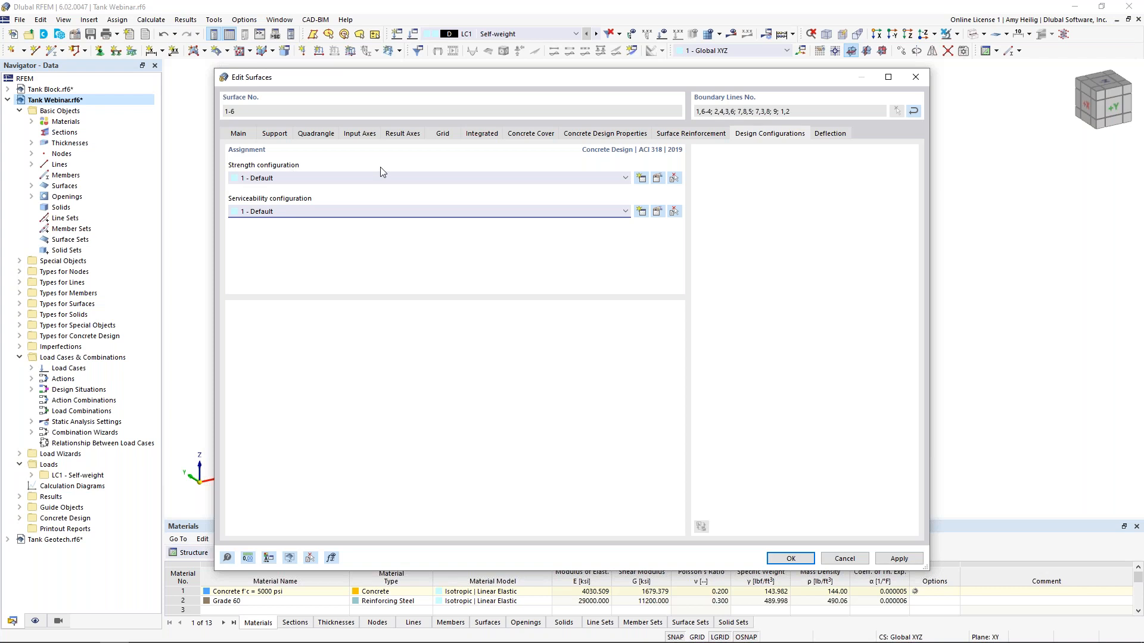
left_click(657, 178)
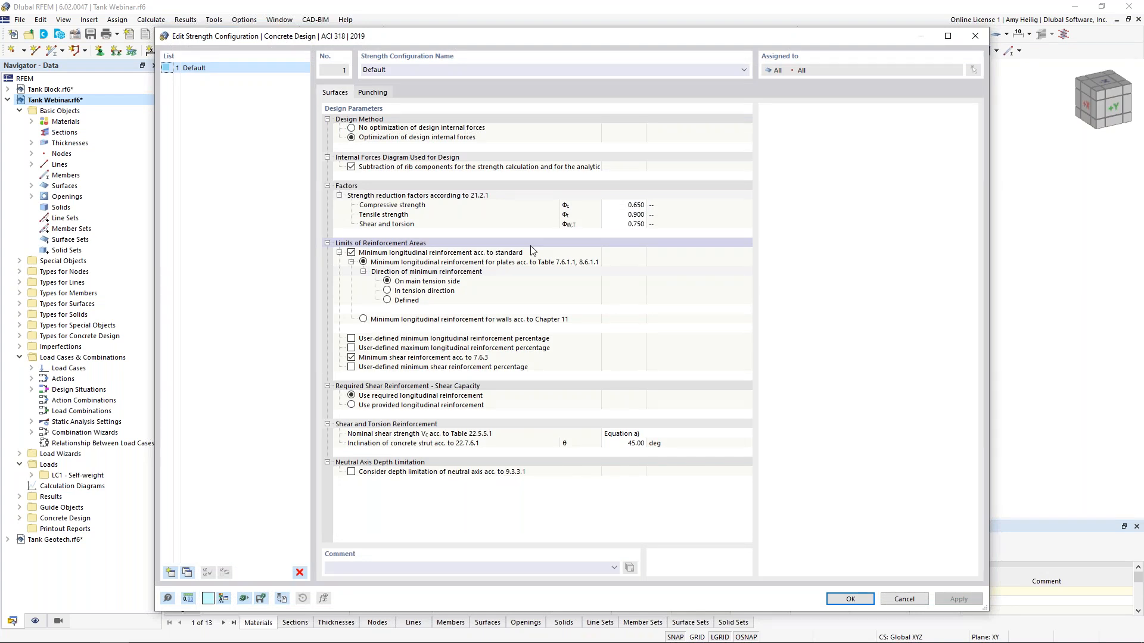
left_click(894, 600)
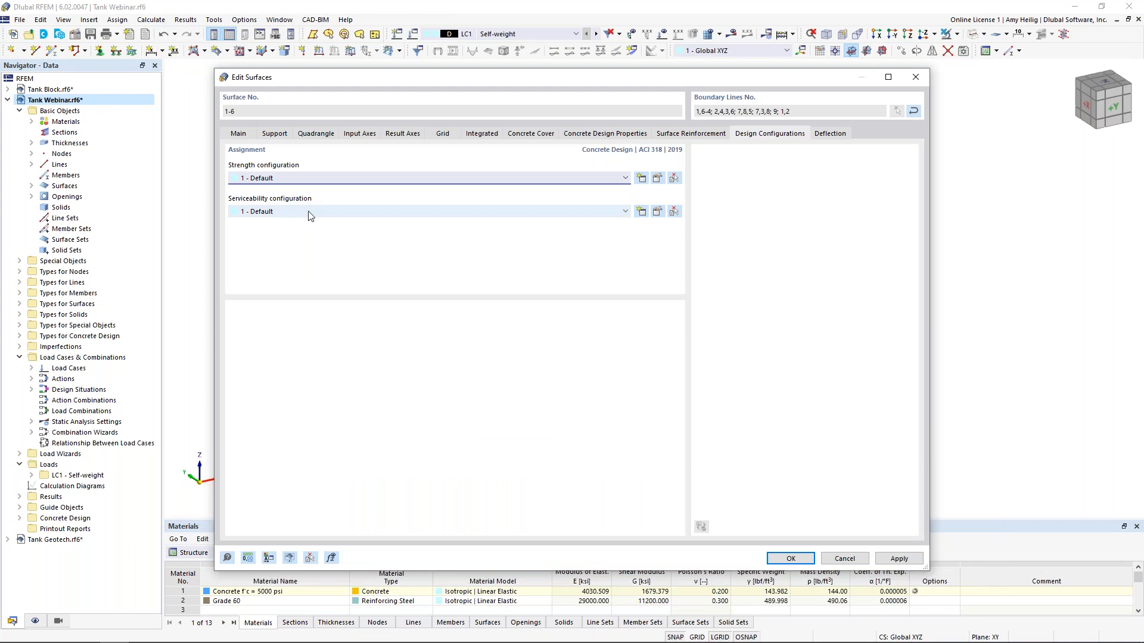
Set the top and bottom crack width limits in the default serviceability configuration to 0.004, for use in water-retaining structures
left_click(657, 213)
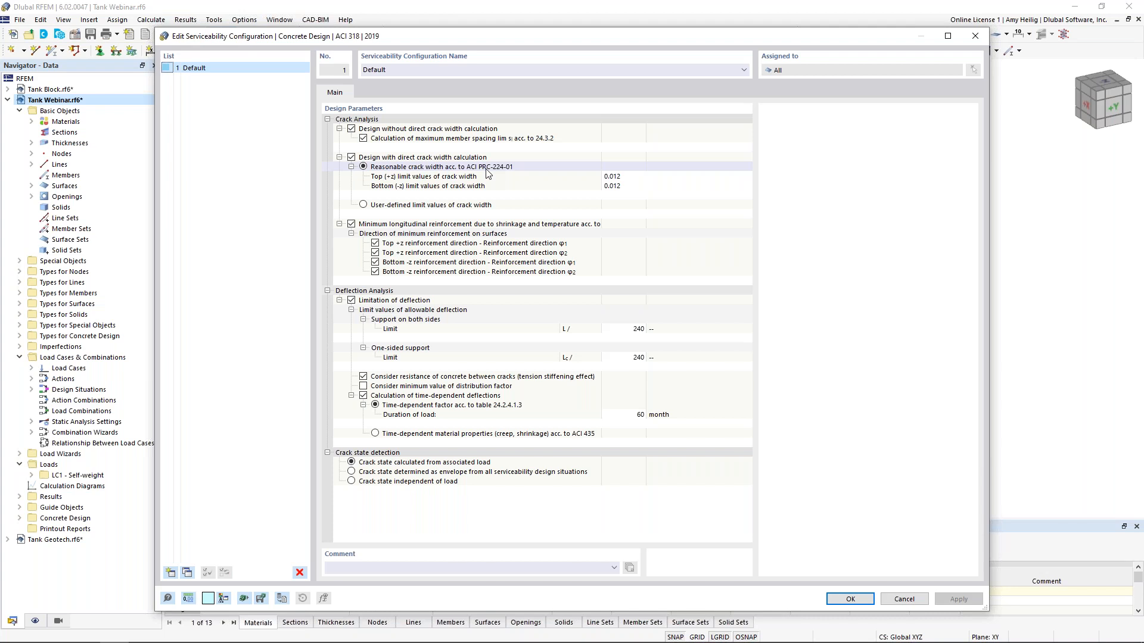
left_click(733, 177)
left_click(746, 175)
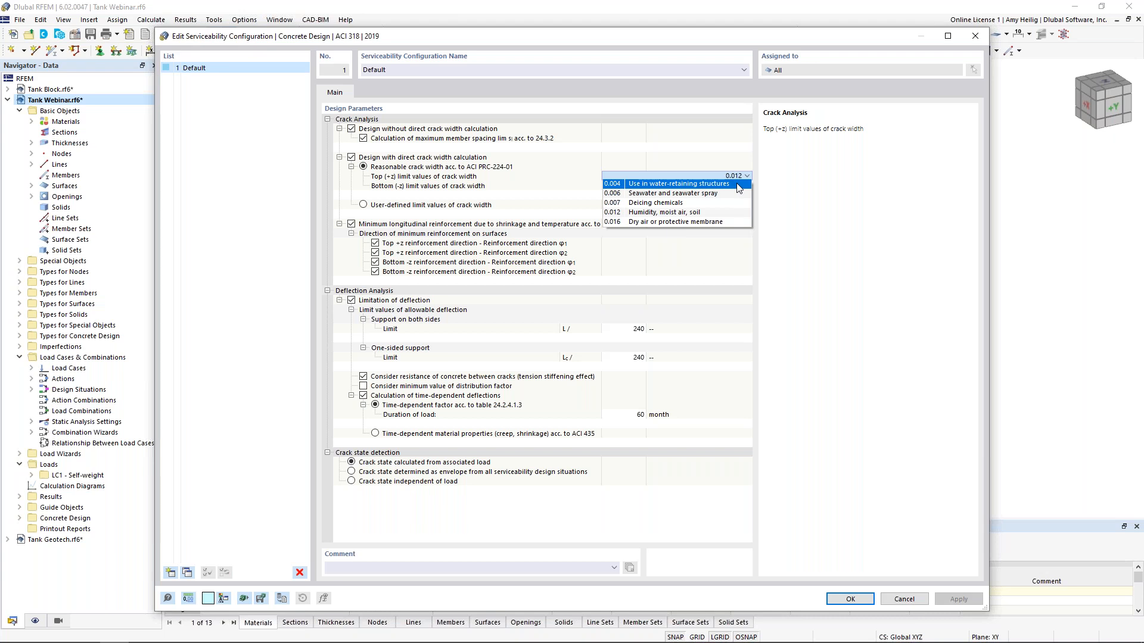
left_click(737, 184)
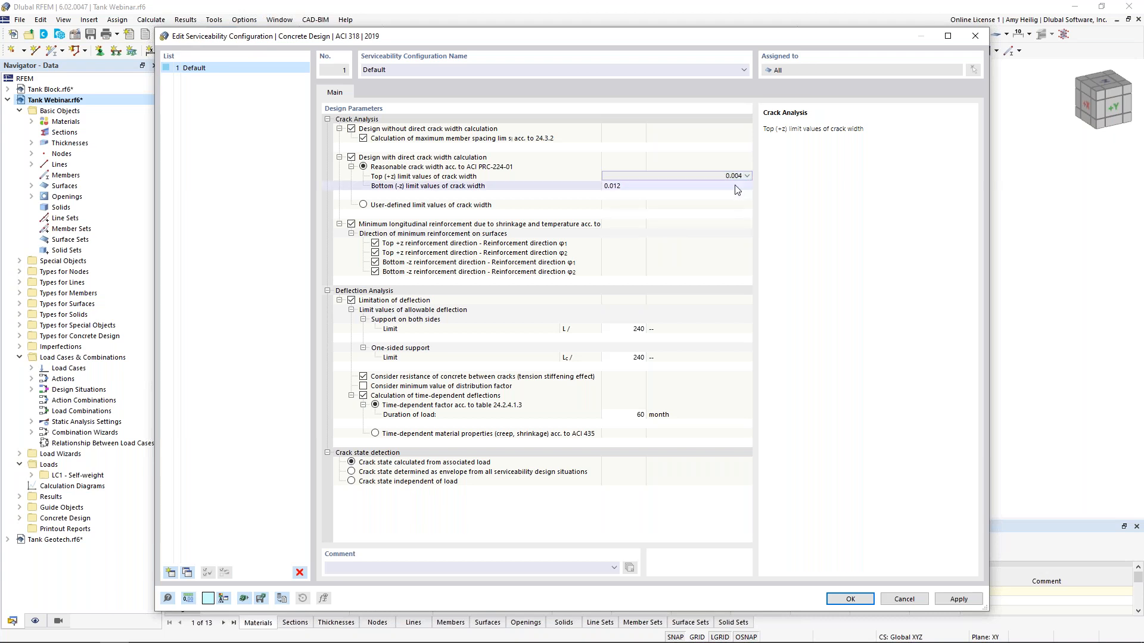
left_click(736, 187)
left_click(736, 186)
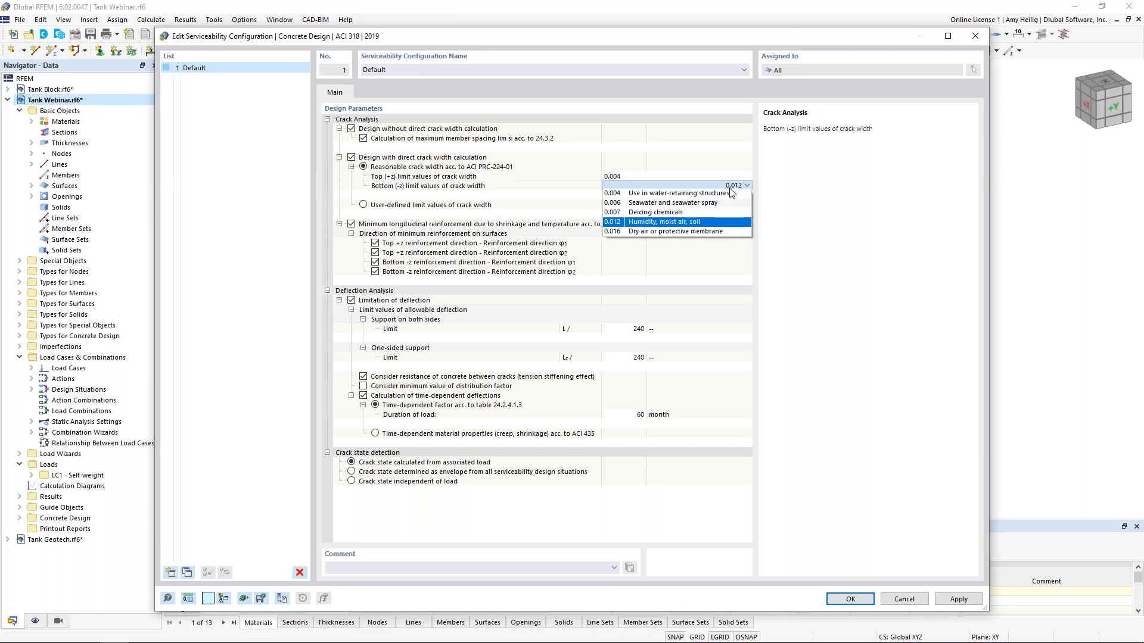
left_click(729, 196)
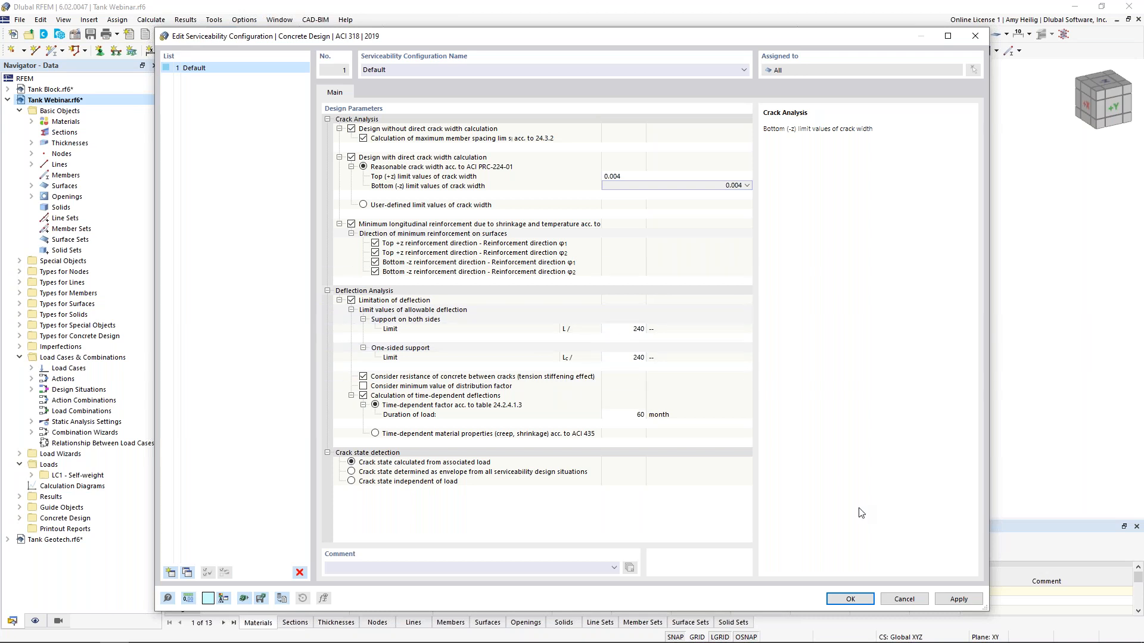
left_click(851, 599)
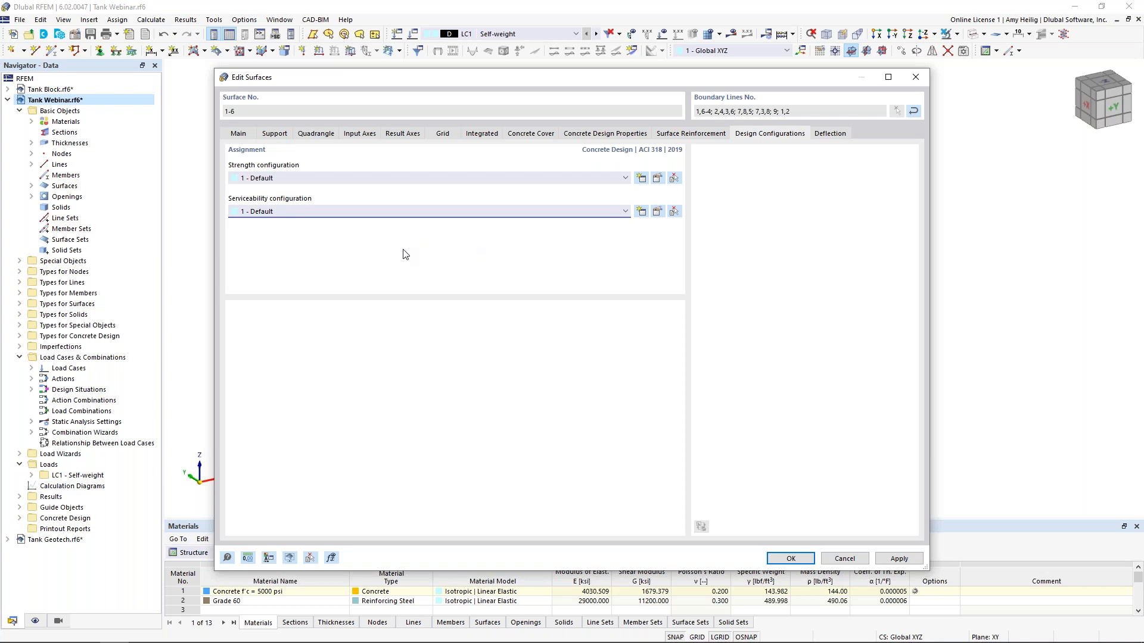
Keep the deflection surface type as Double-supported and accept the edits to surfaces 1-6
left_click(830, 135)
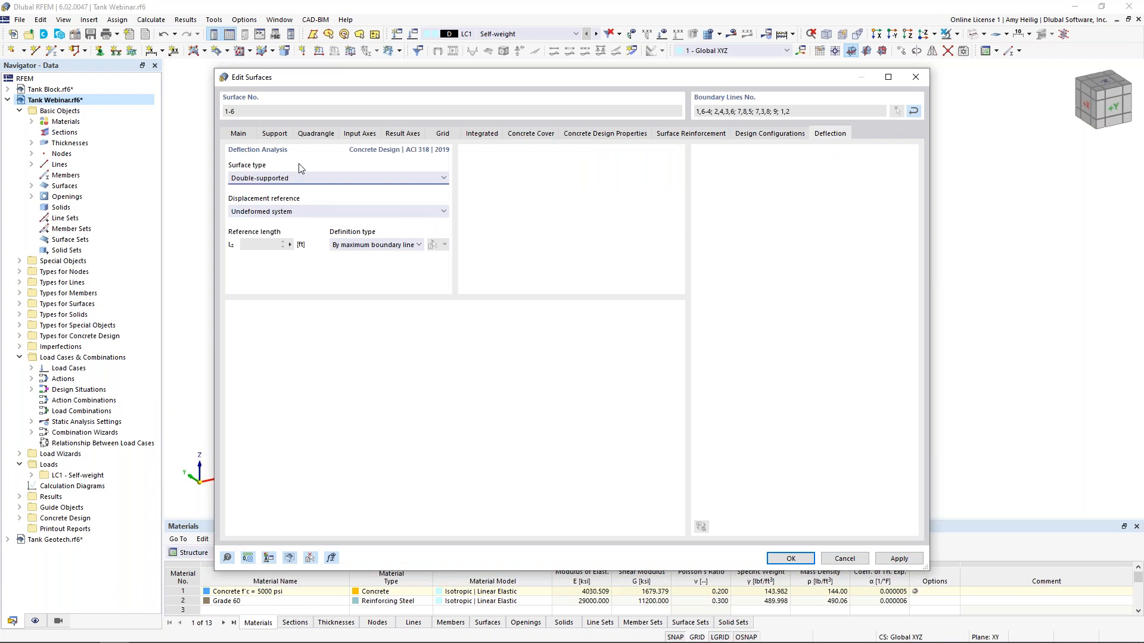
left_click(282, 180)
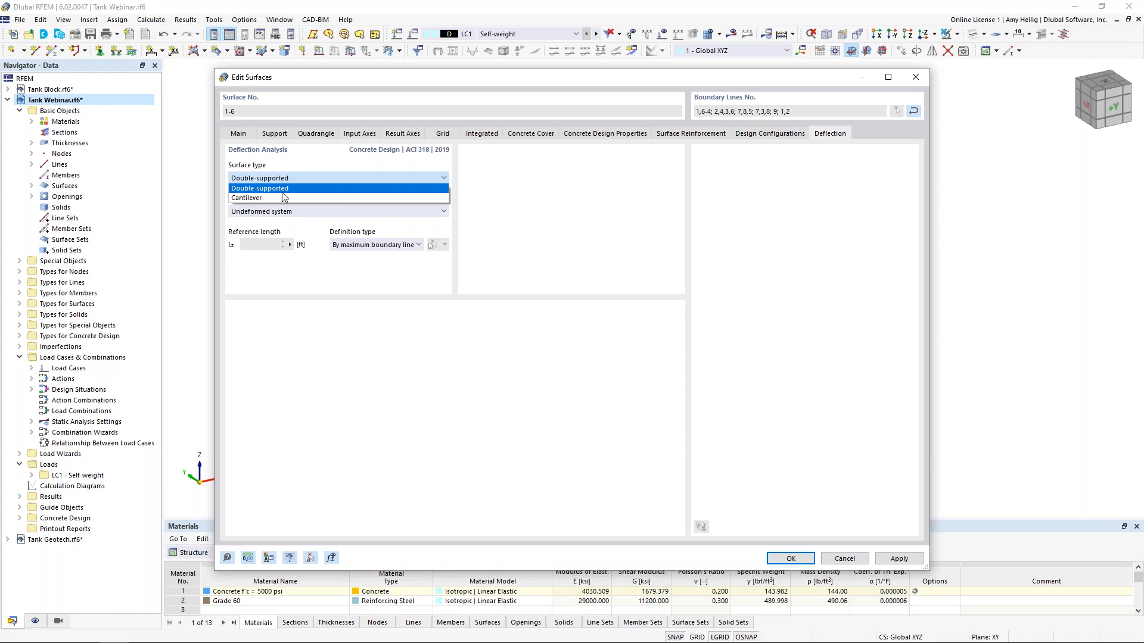
left_click(526, 237)
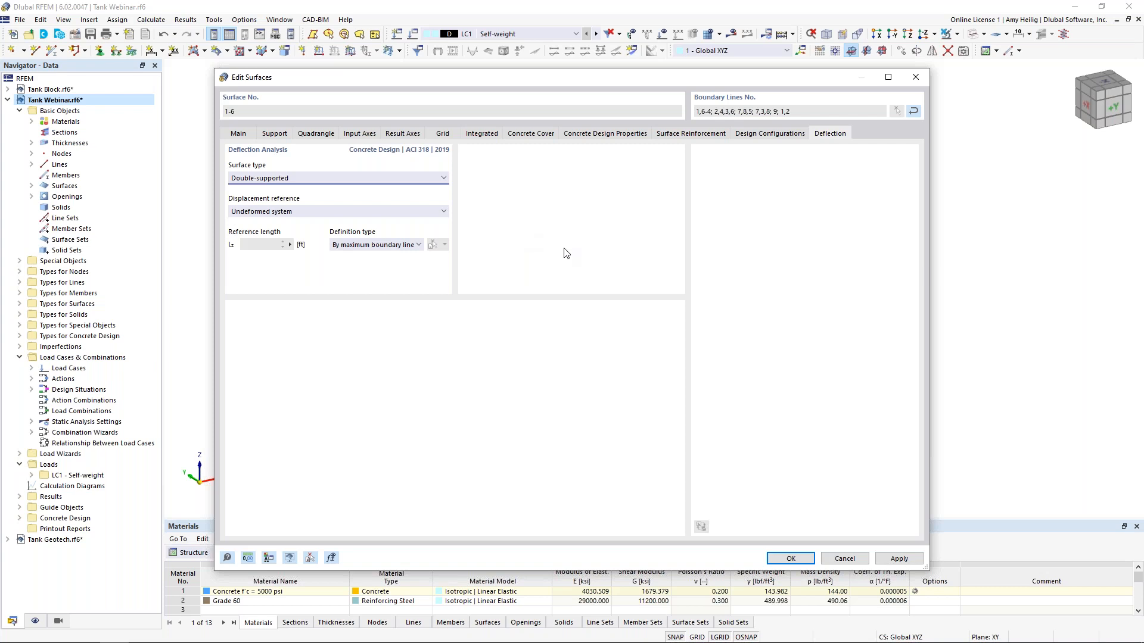
left_click(804, 563)
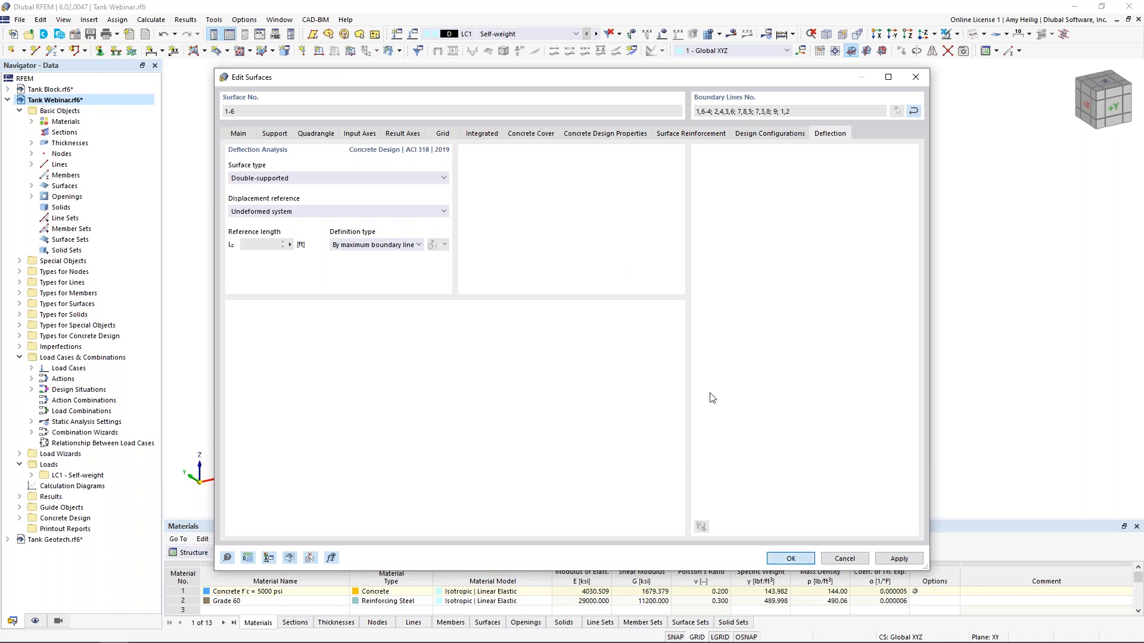
Examine the reinforcement bars displayed on the tank model up close and as a whole
left_click(684, 455)
mouse_move(681, 464)
middle_mouse_down("ctrl")
mouse_move(673, 428)
mouse_move(678, 445)
middle_mouse_up("ctrl")
scroll(349, 223, "up", 3)
scroll(349, 222, "up", 5)
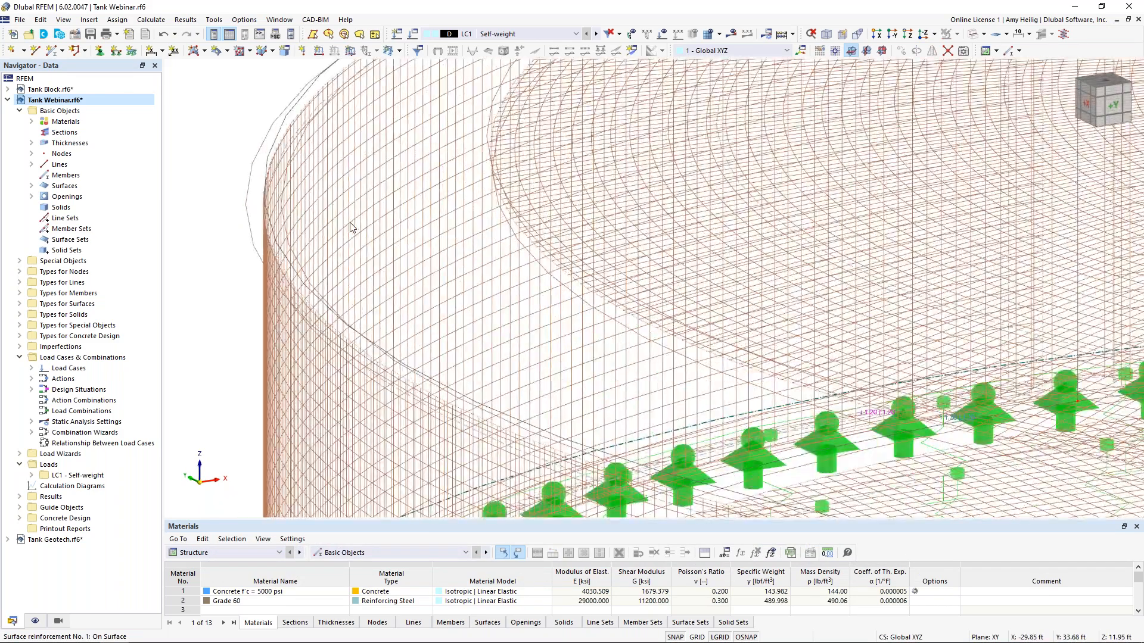
scroll(350, 224, "down", 5)
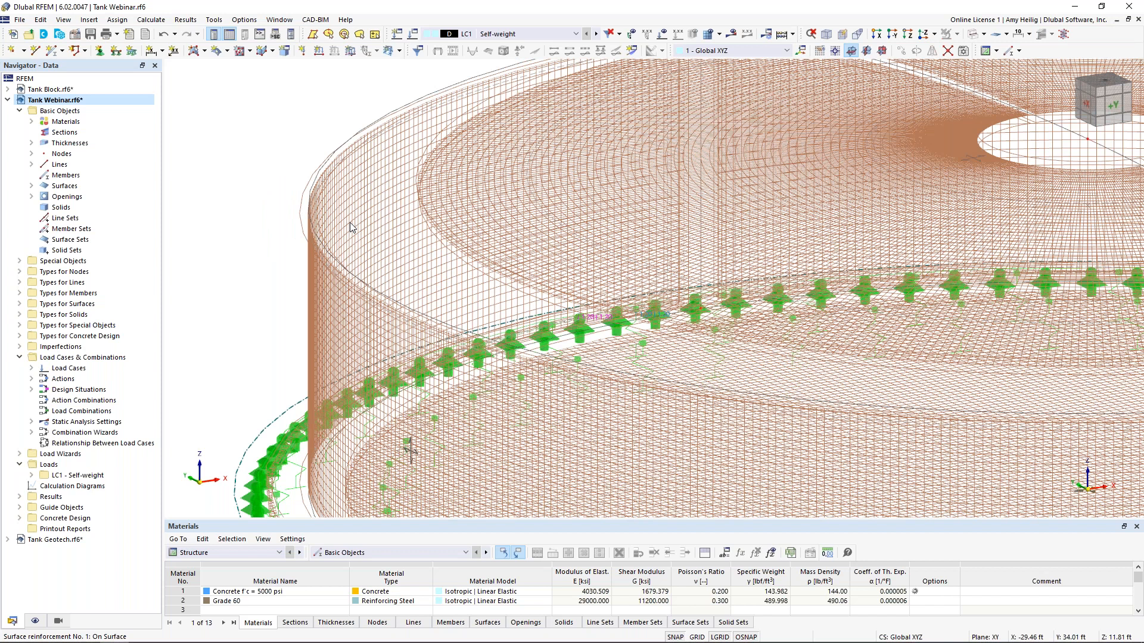
scroll(350, 224, "down", 6)
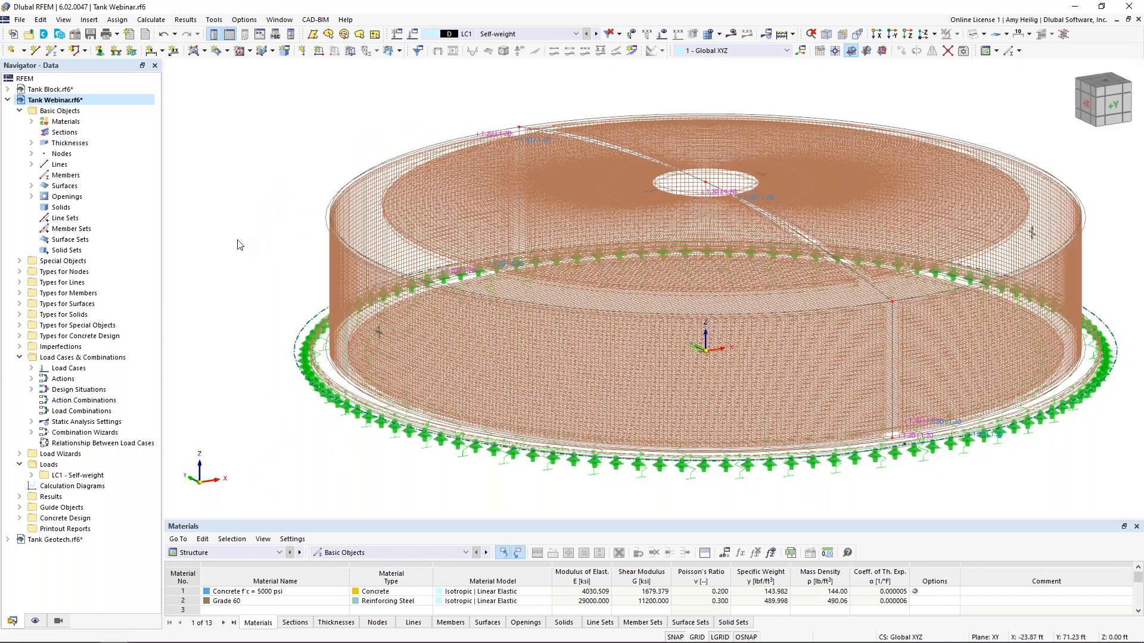
Hide the surface reinforcements in the model display, return to the model's data tree and save the model
left_click(35, 621)
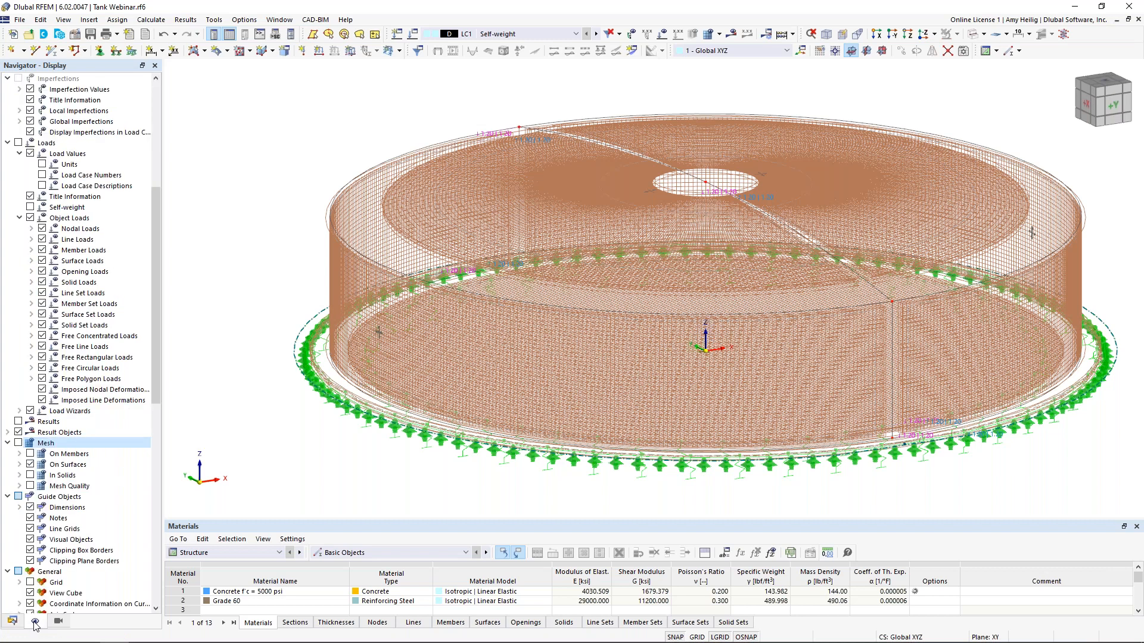
scroll(86, 280, "up", 8)
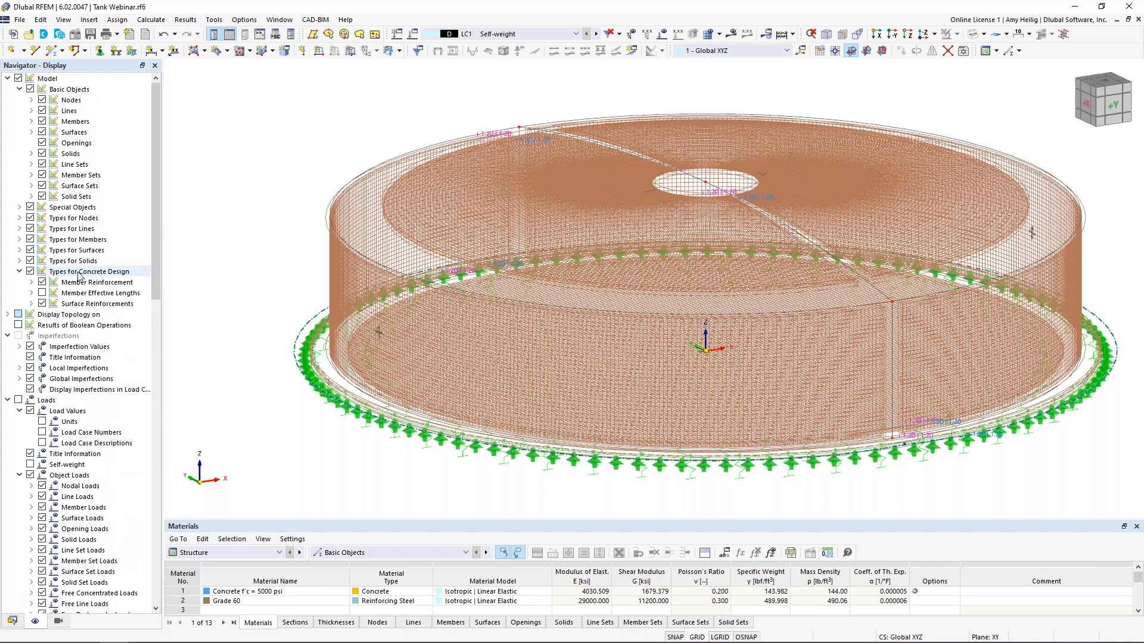
left_click(42, 304)
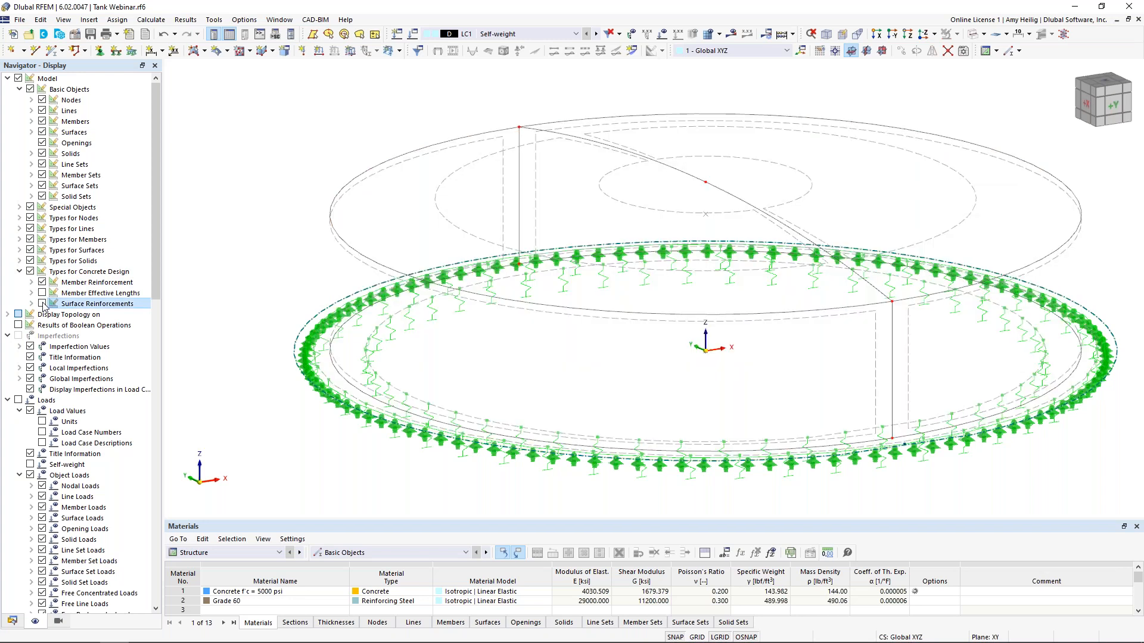
left_click(12, 621)
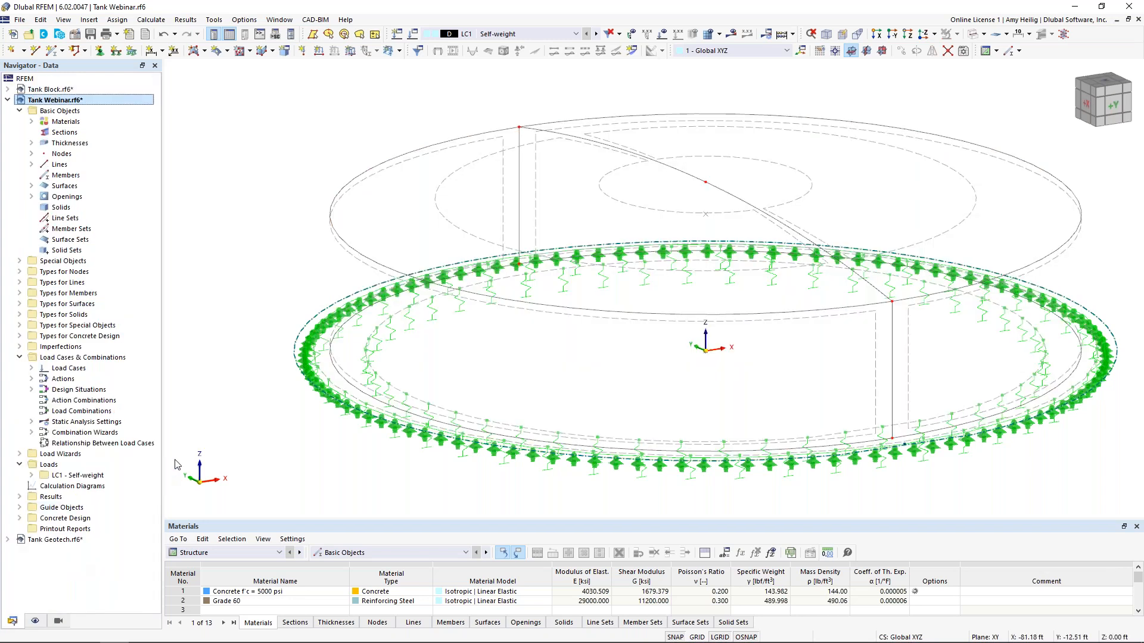
left_click(89, 37)
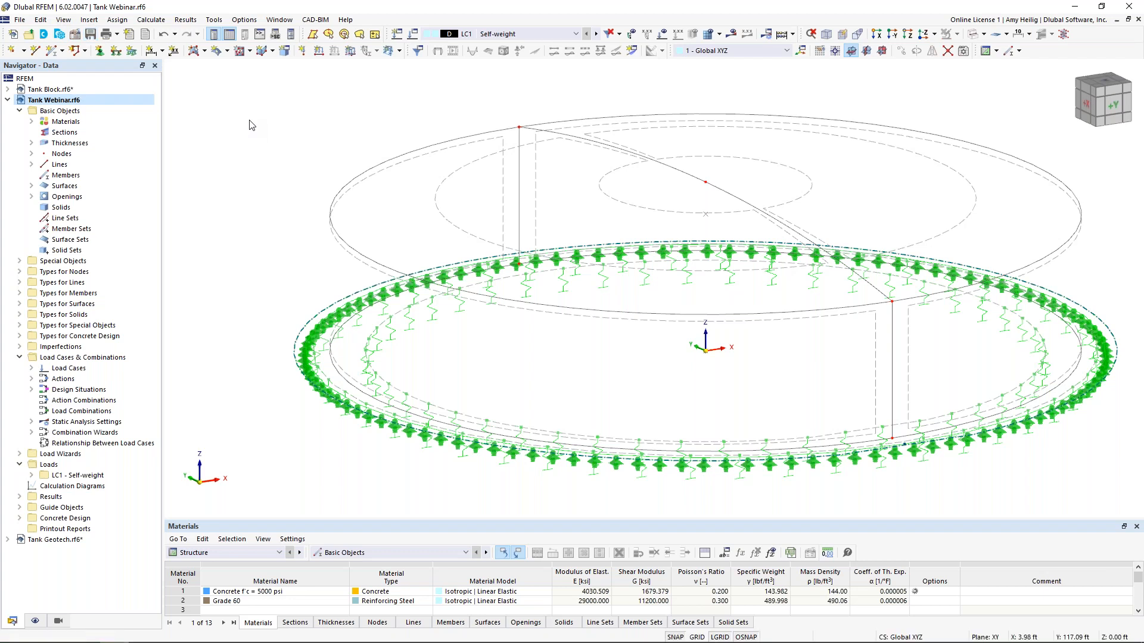
Rename load case LC1 as Dead and keep its action category as Dead load
left_click(416, 37)
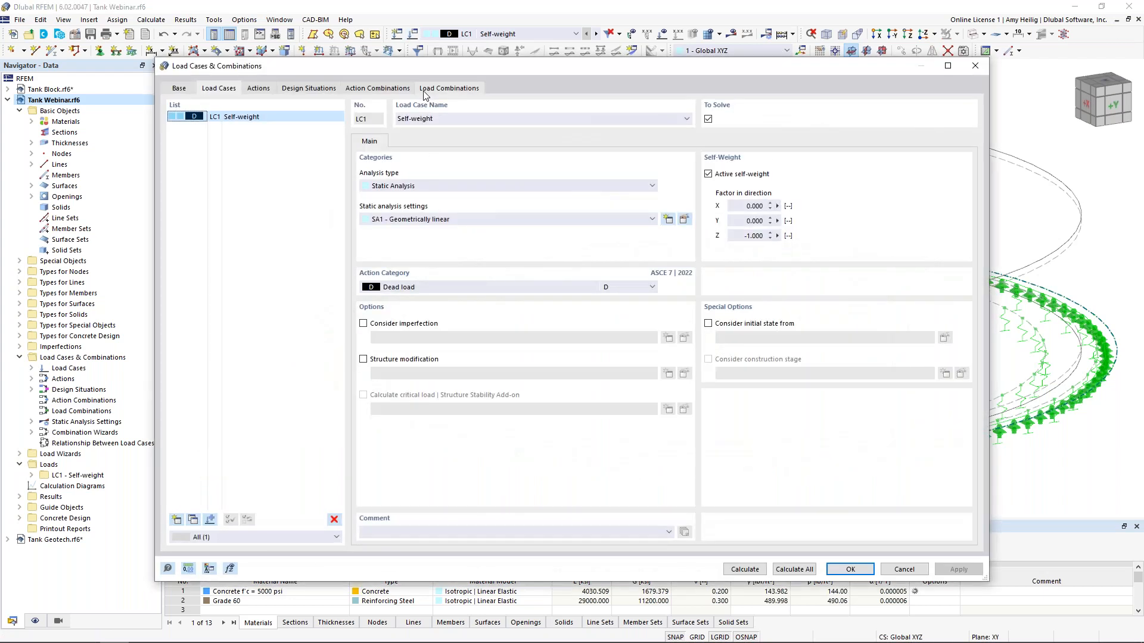
left_click(443, 119)
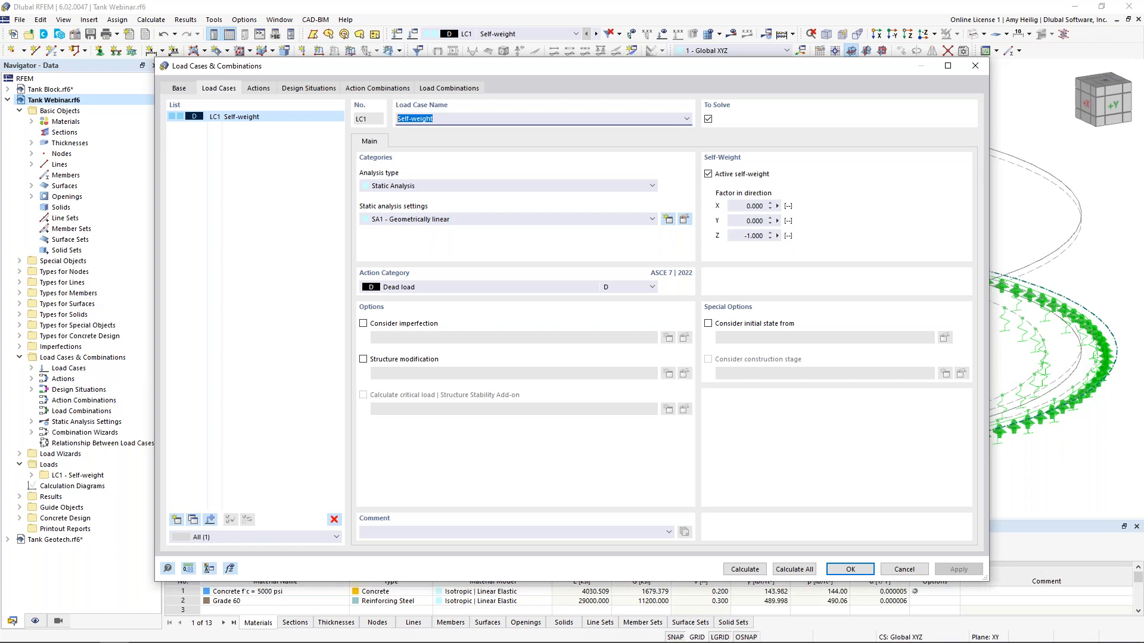
type("Dea")
left_click(484, 286)
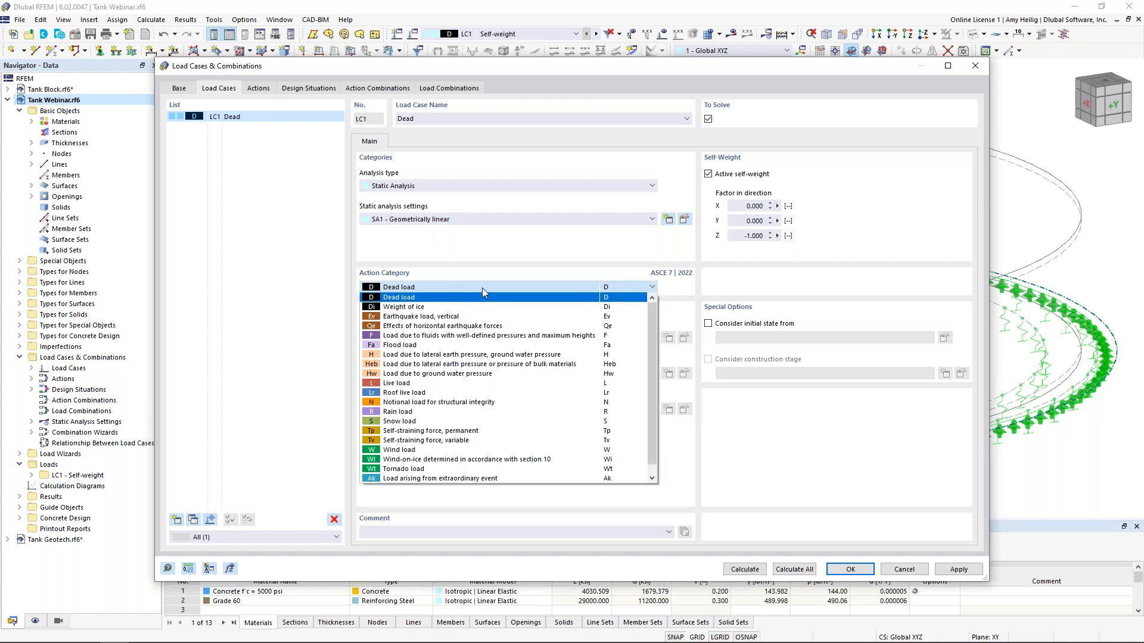
left_click(483, 290)
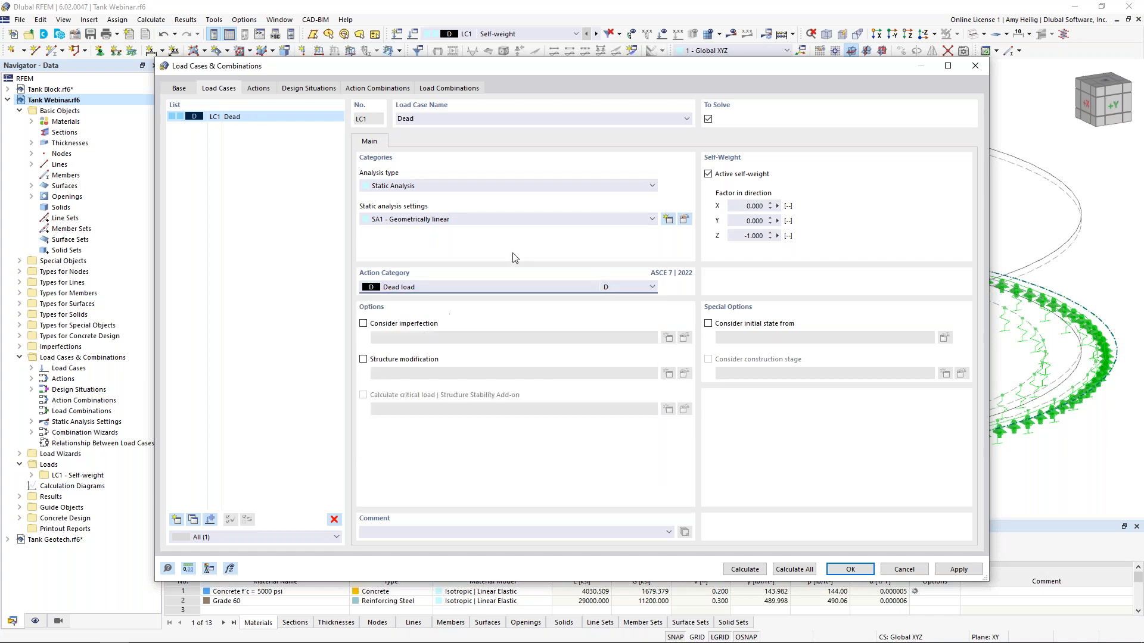
Review the available standard groups for load combinations, keeping ASCE 7 with the 2022 edition
left_click(178, 88)
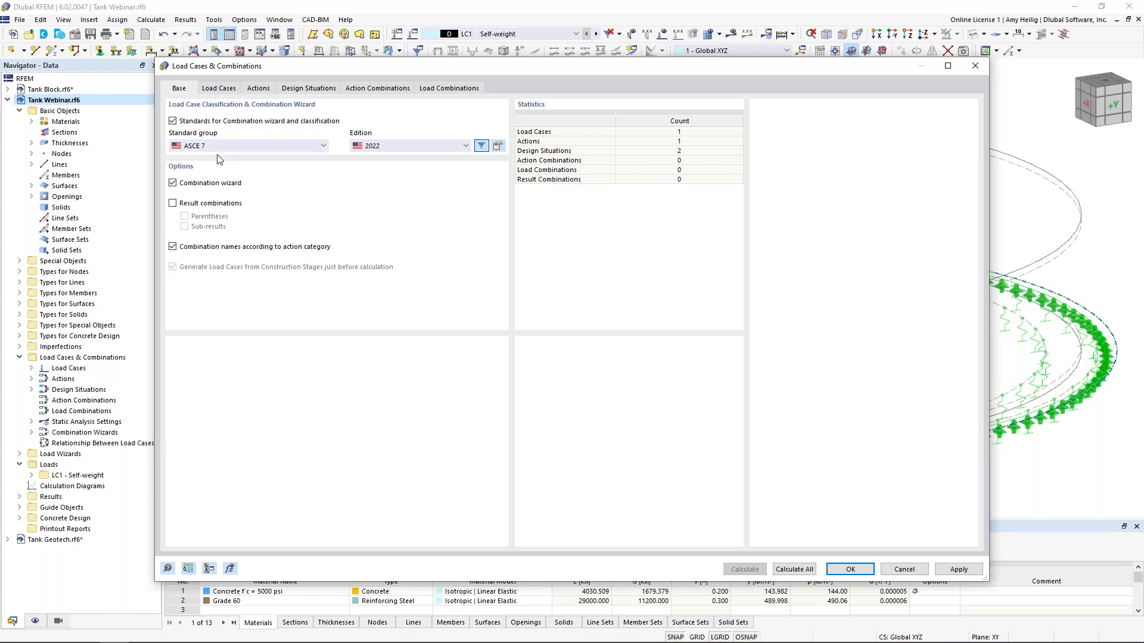
left_click(279, 146)
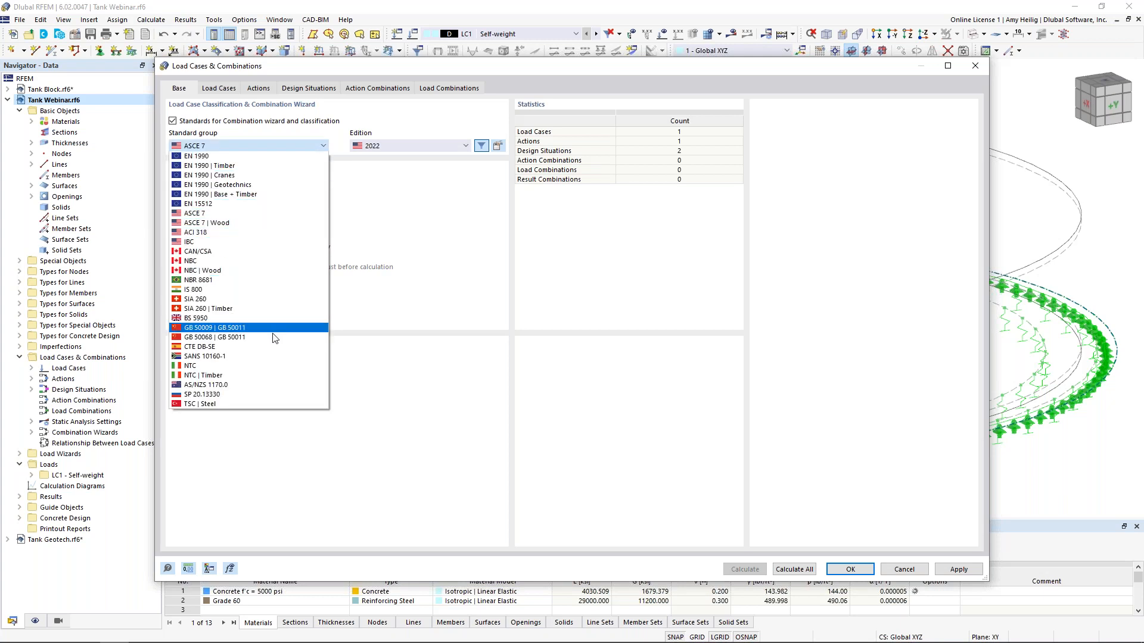
left_click(392, 224)
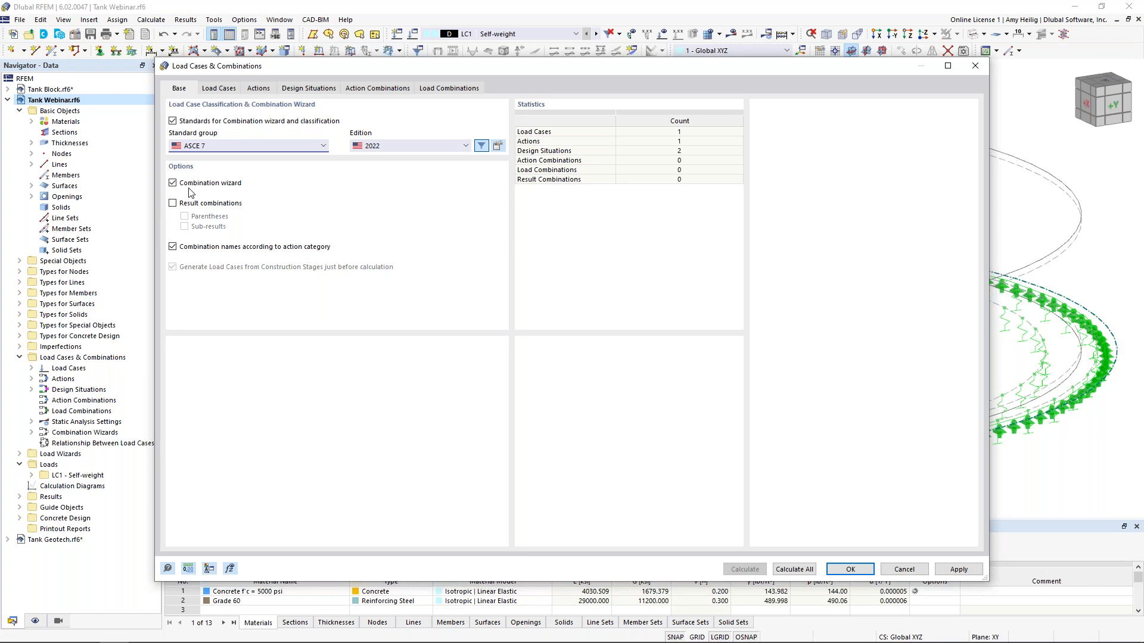
Create a second load case named Fluid with action category "Load due to fluids with well-defined pressures and maximum heights" and accept the load cases
left_click(220, 90)
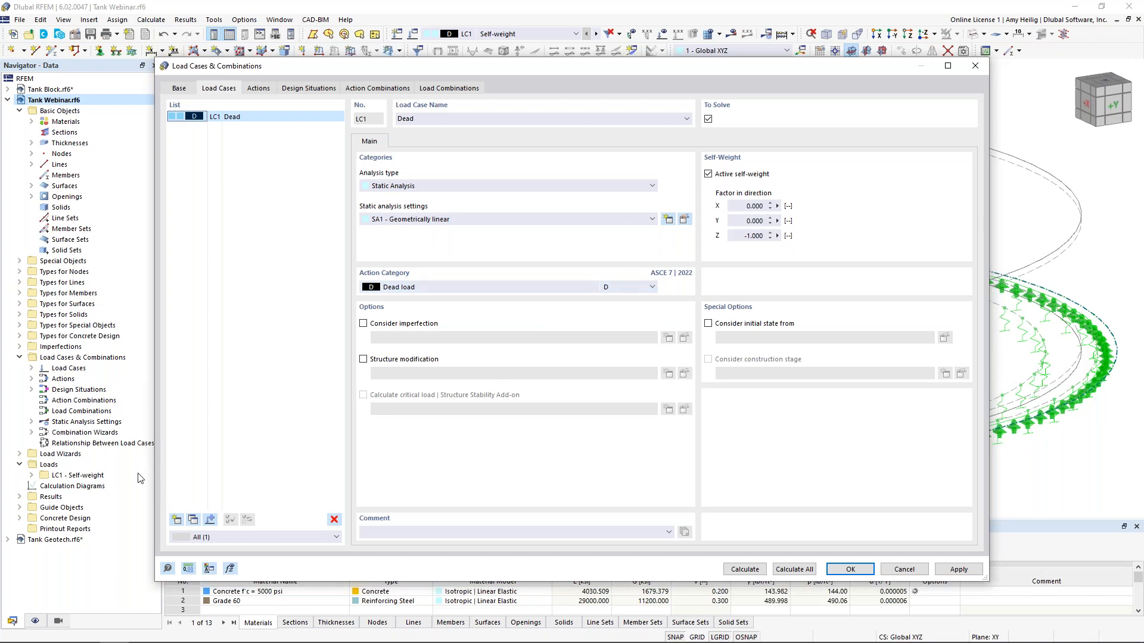
left_click(176, 519)
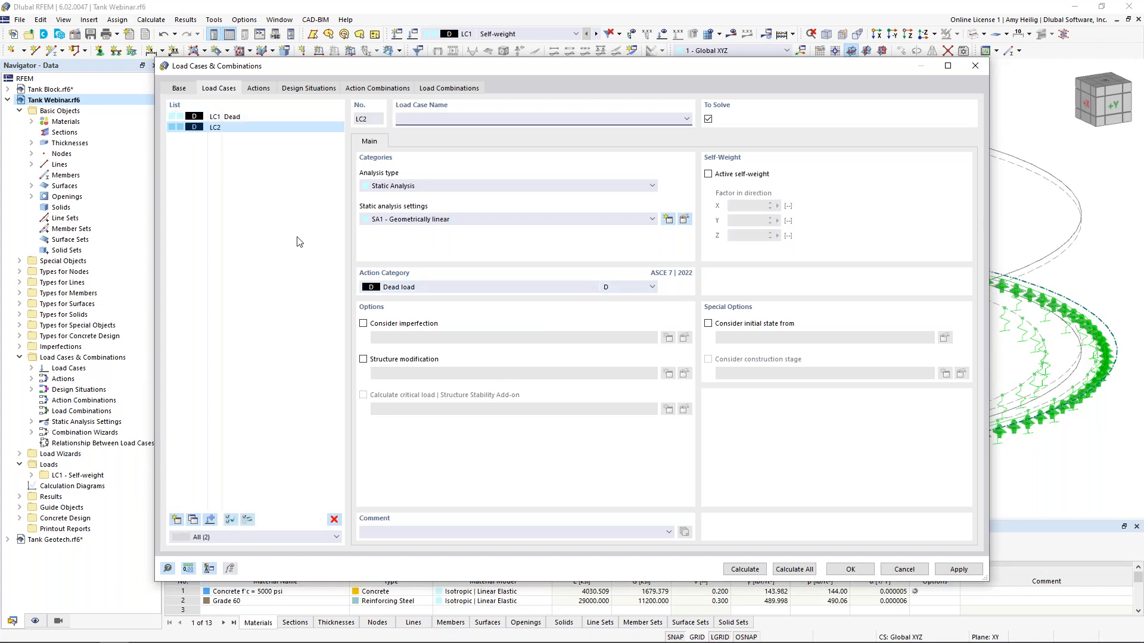
type("Fluid")
left_click(465, 288)
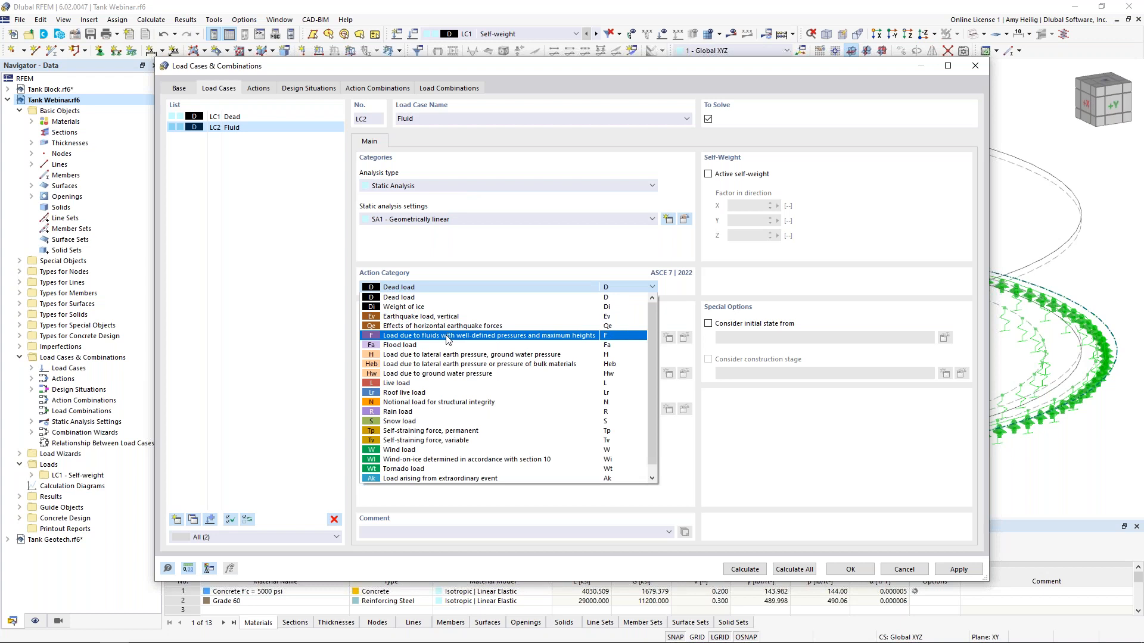
left_click(448, 336)
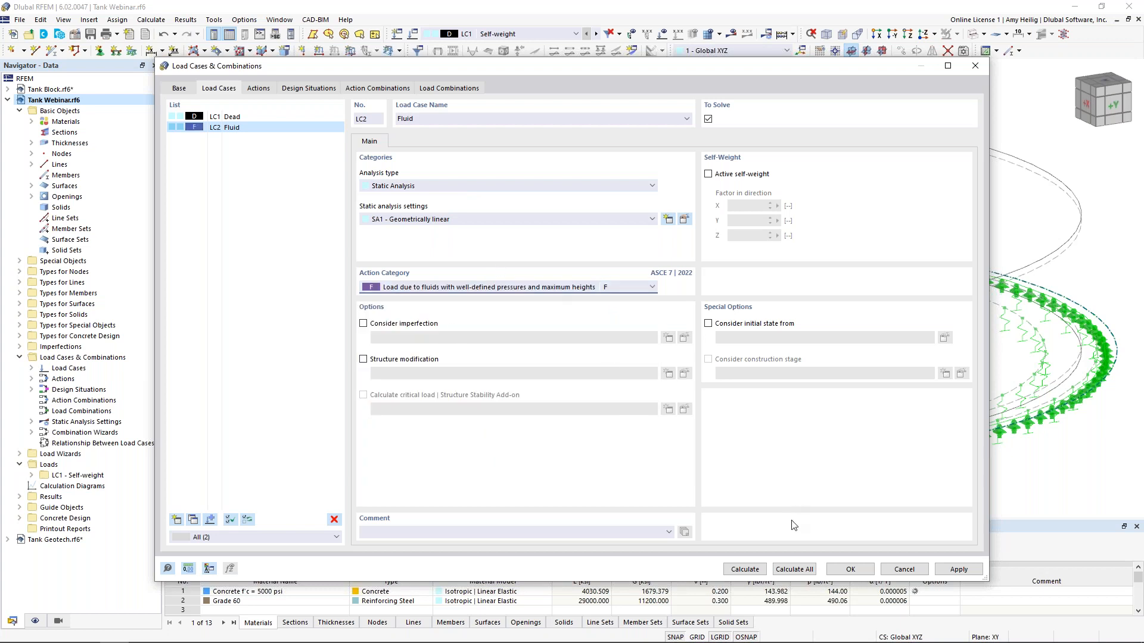
left_click(850, 569)
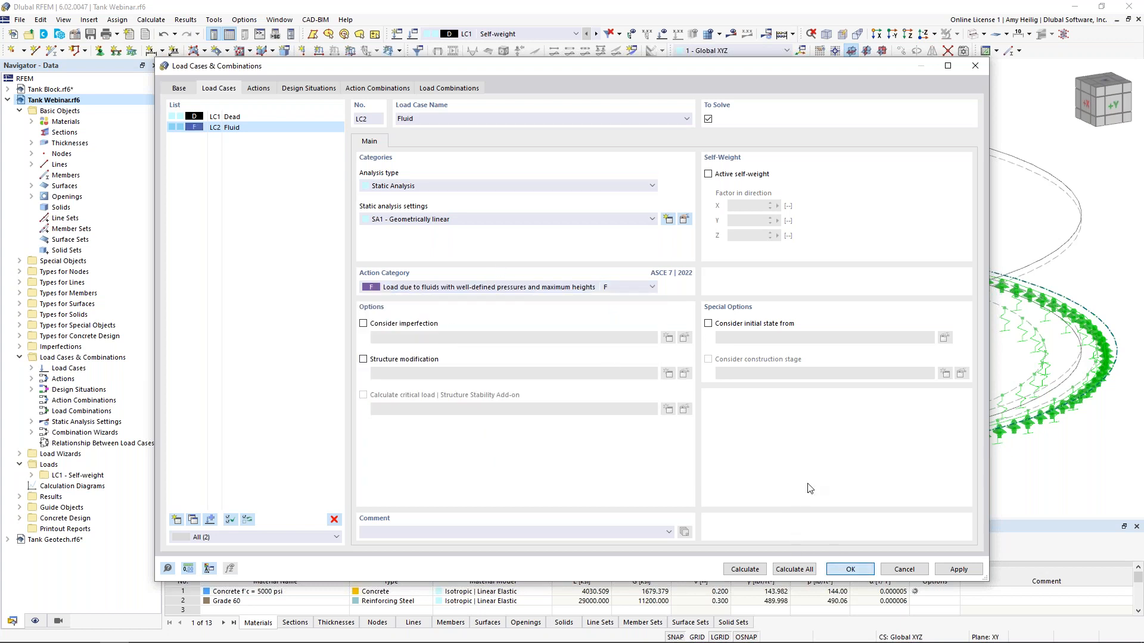
Start a new free rectangular load in LC2 - Fluid with XZ Plane projection and load direction local z
middle_click_drag(643, 329, 598, 333)
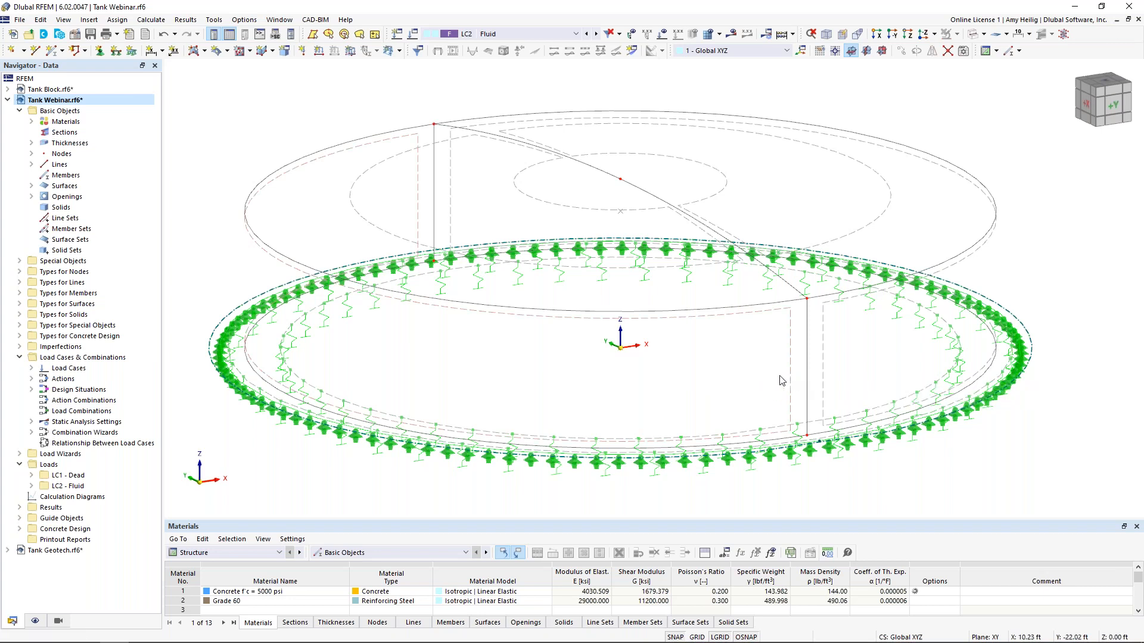
left_click(399, 50)
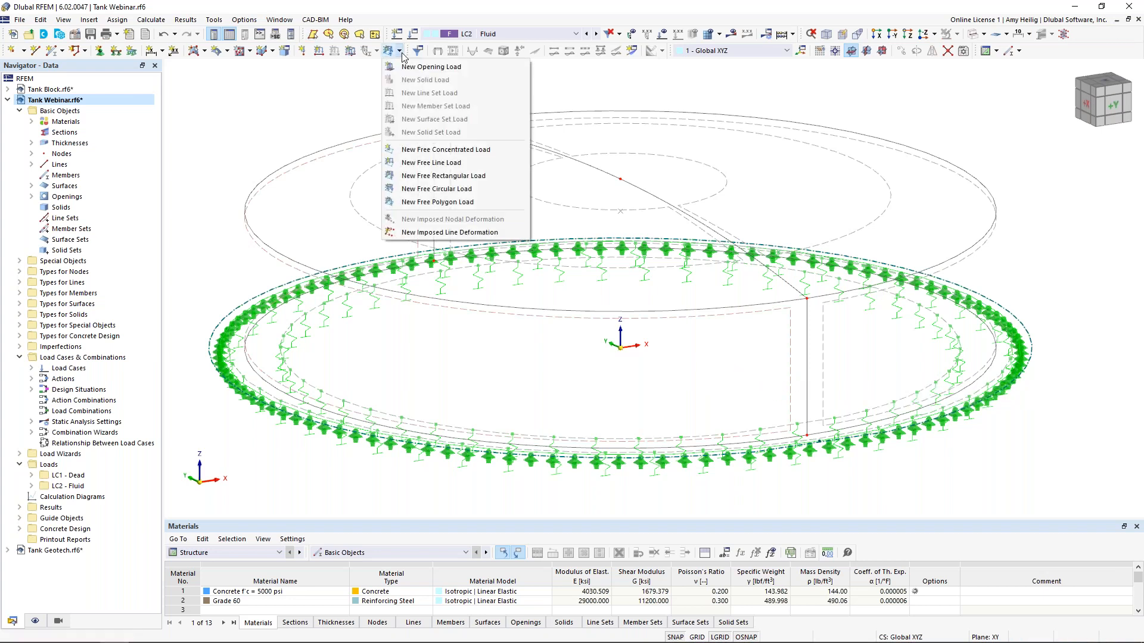
left_click(448, 177)
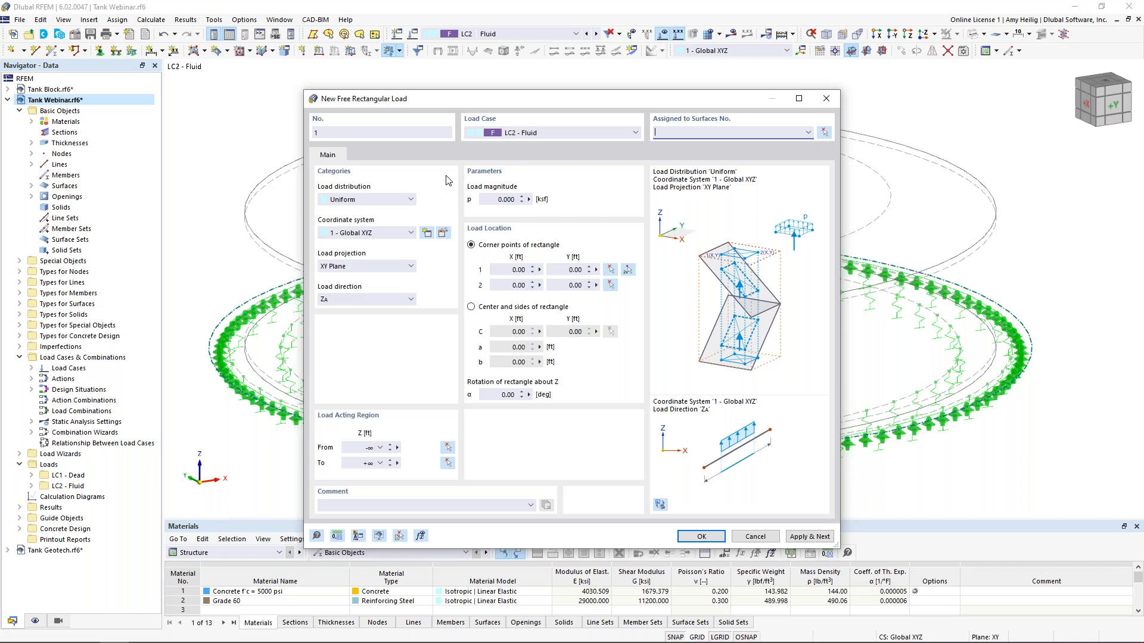
left_click(390, 266)
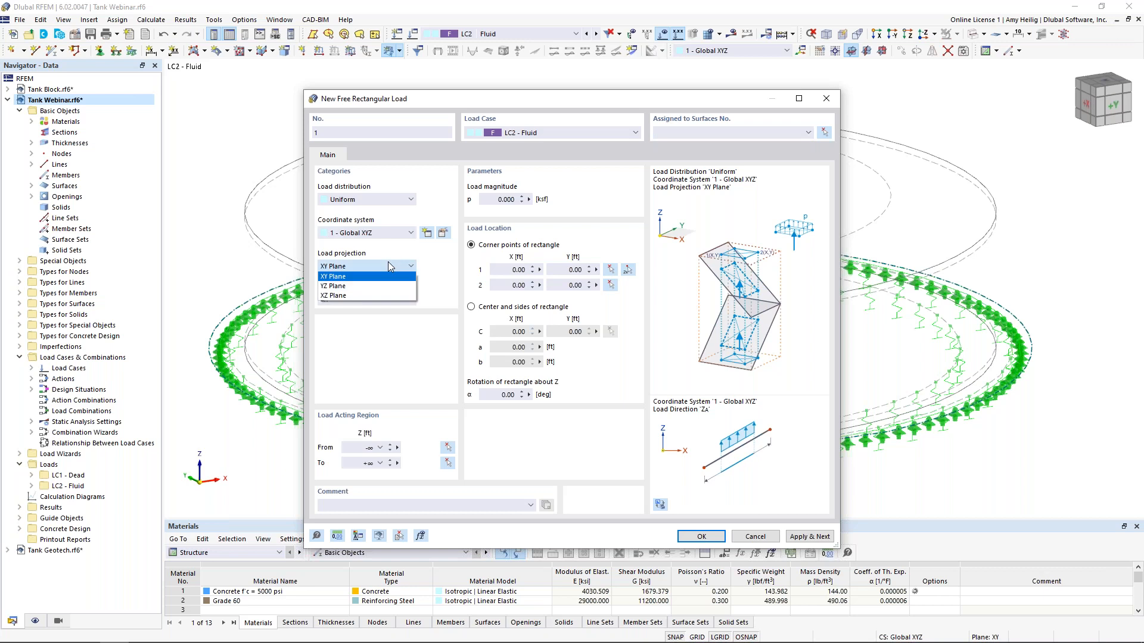
left_click(370, 295)
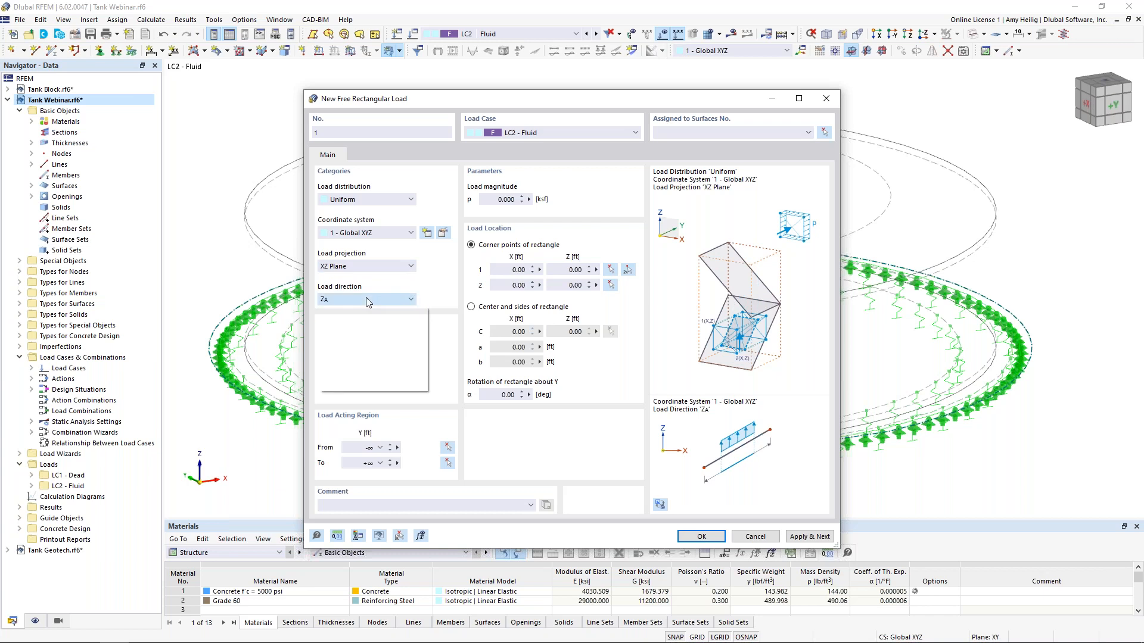
left_click(370, 299)
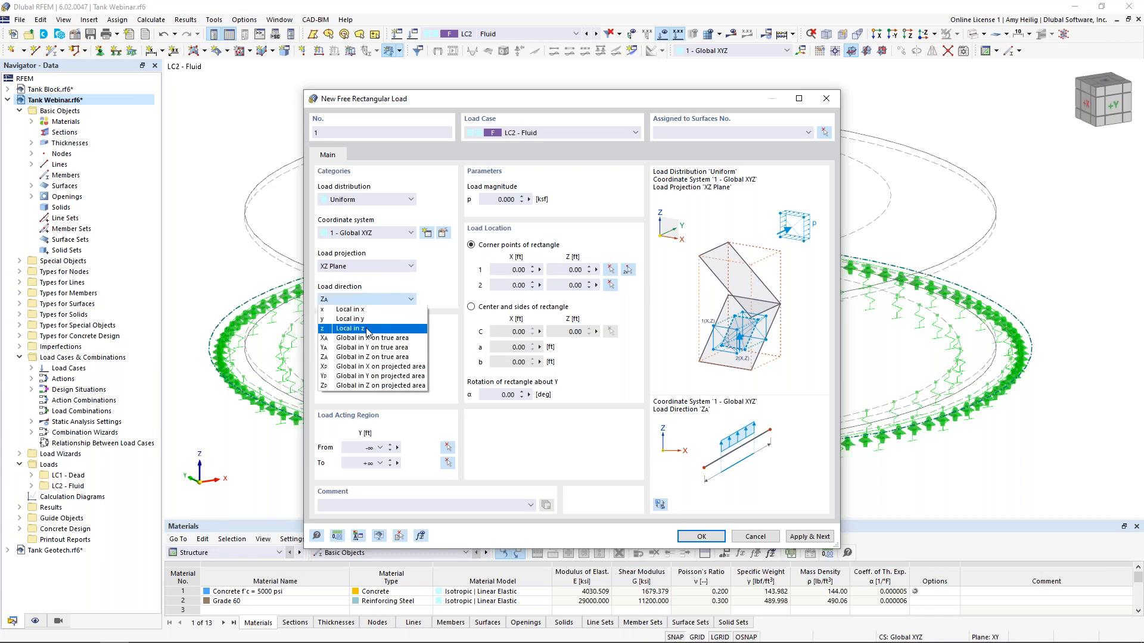
left_click(367, 332)
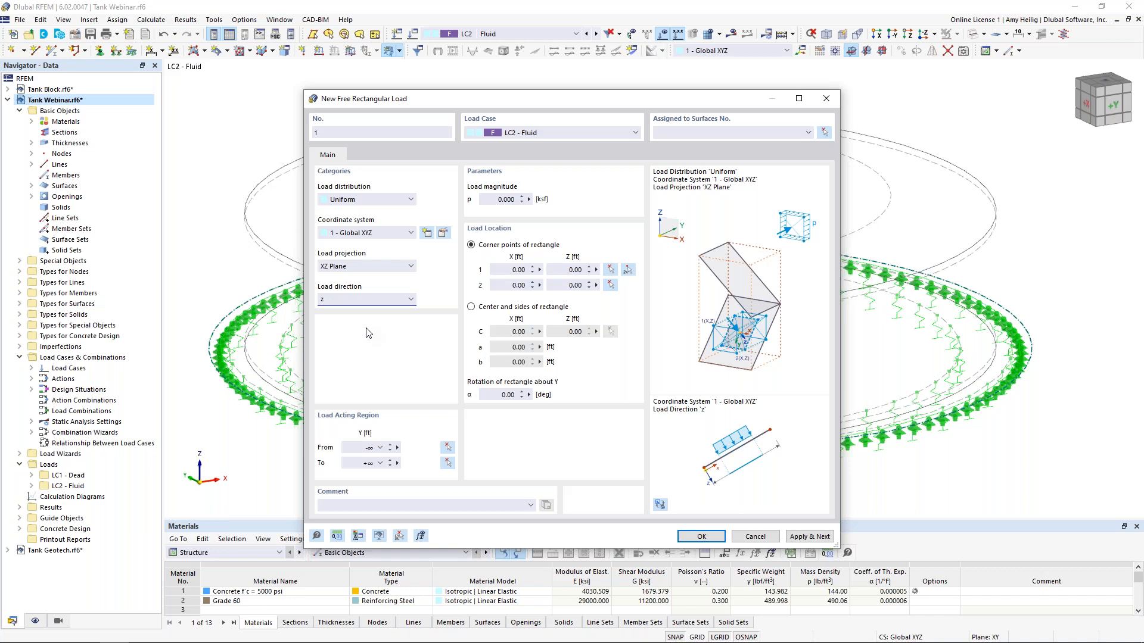
Make the load distribution Linear in Z and set magnitude p1 to 0.94 ksf
left_click(386, 204)
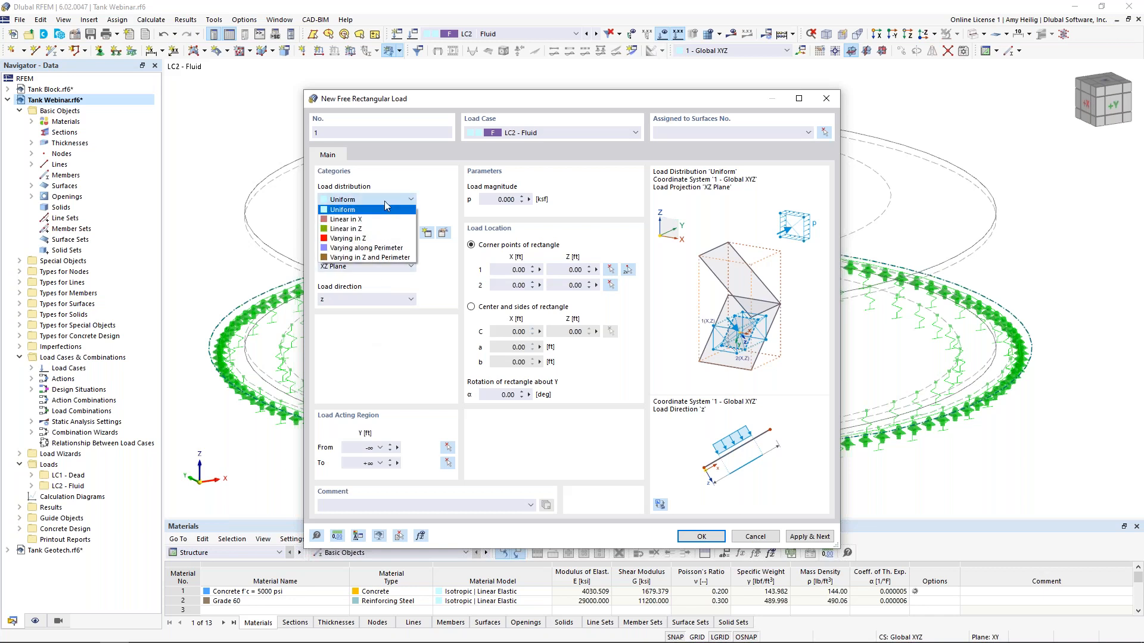
left_click(384, 229)
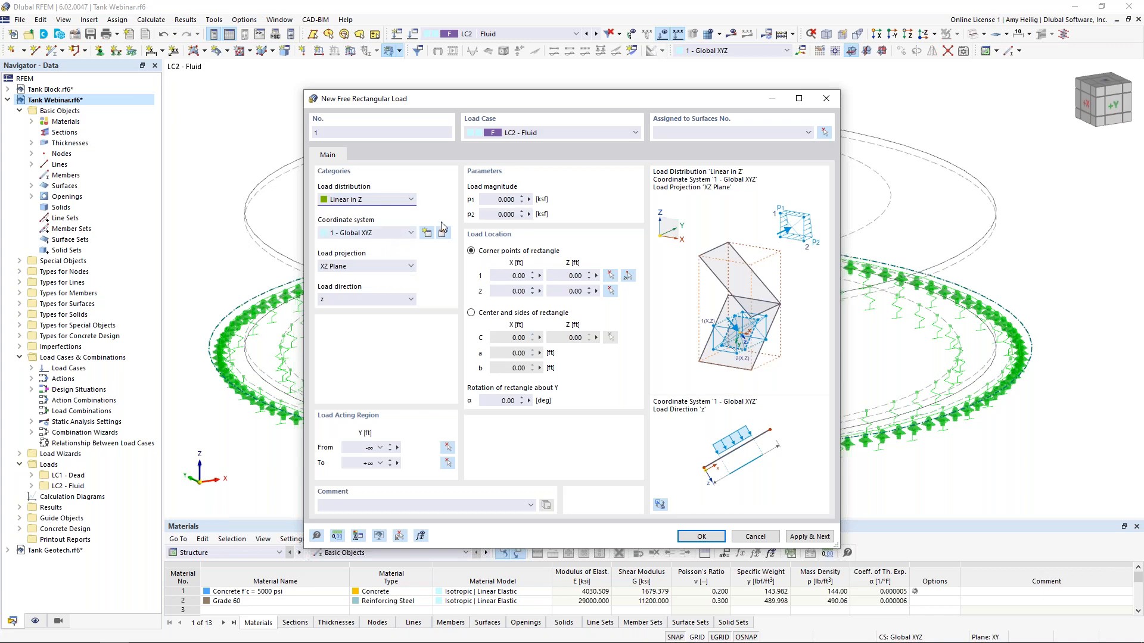
left_click(500, 200)
type("-")
type("0.94")
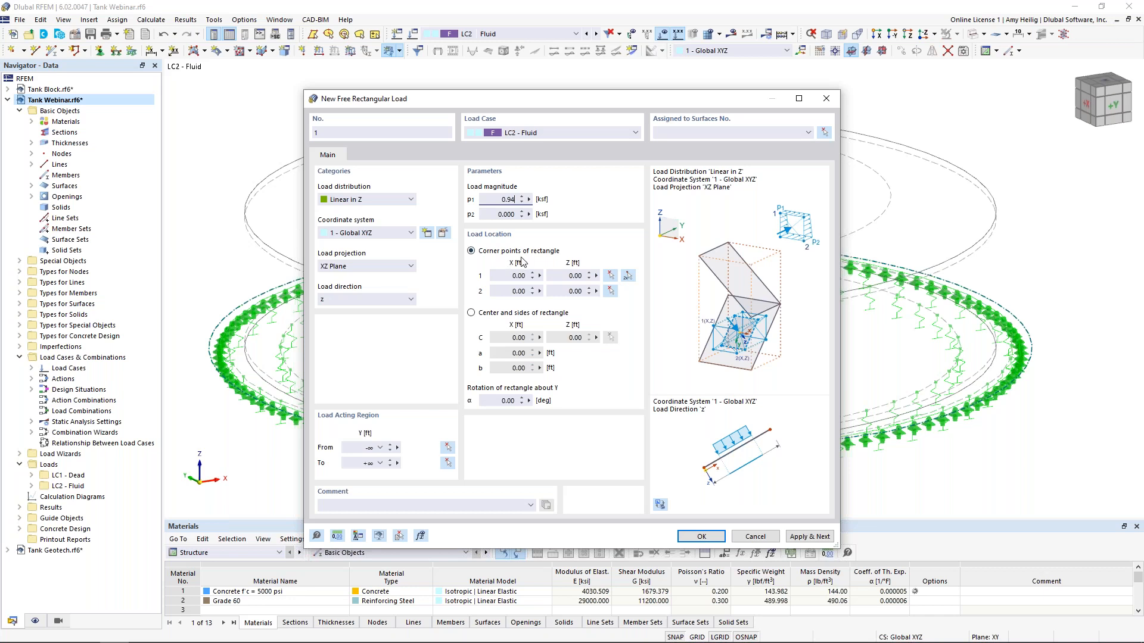
Start picking the load rectangle's corners graphically and move the work plane origin to the base node of the wall's front vertical line
left_click(628, 276)
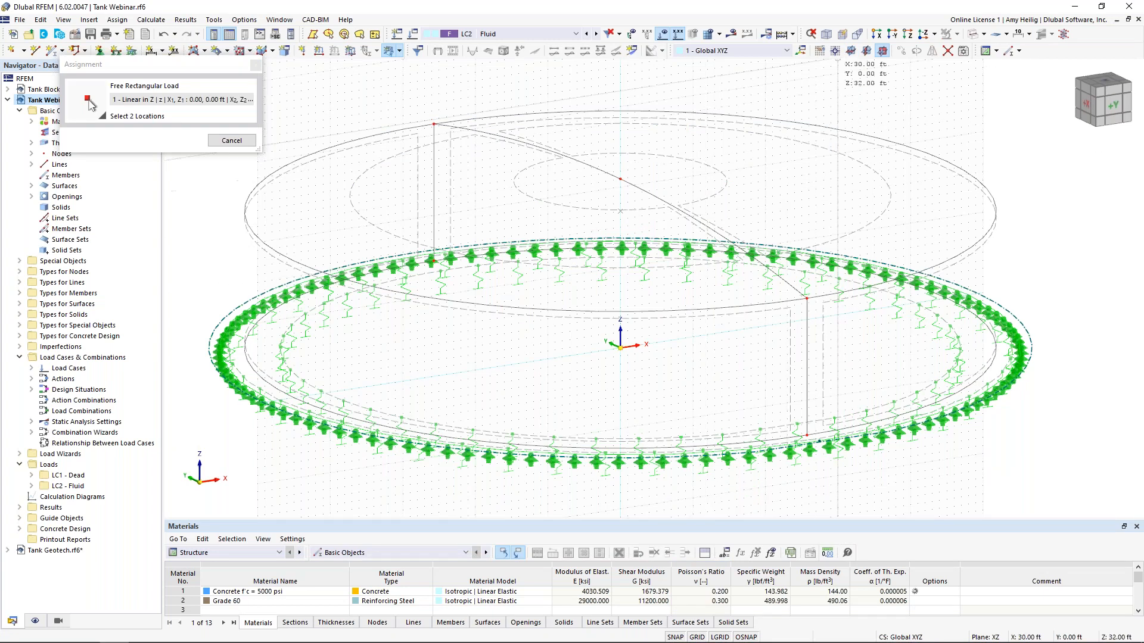
left_click(834, 54)
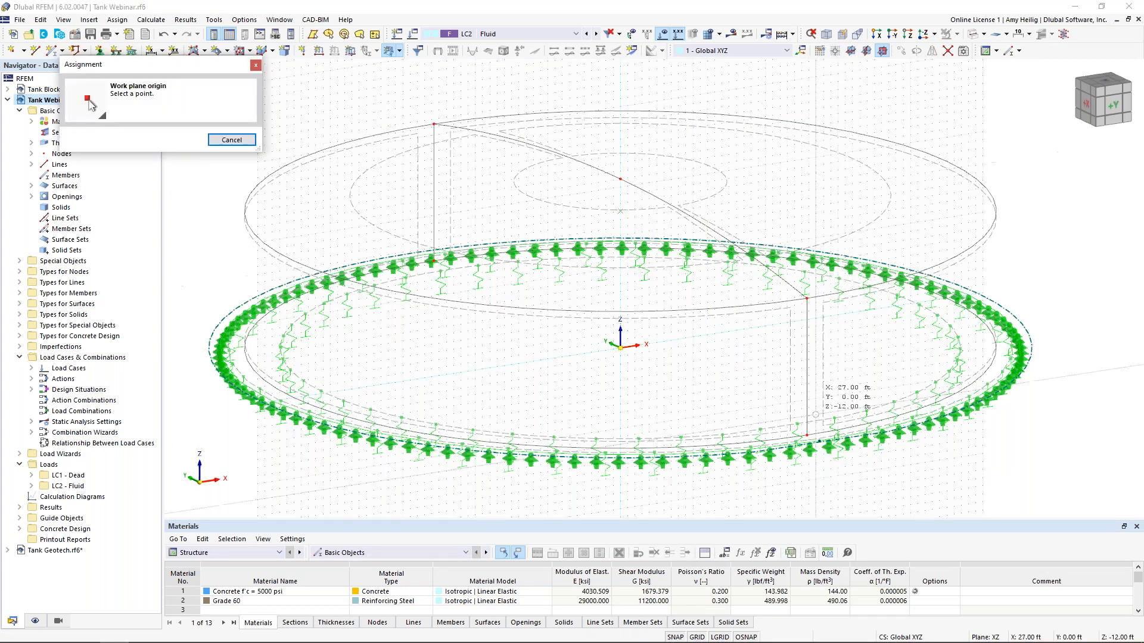
left_click(816, 430)
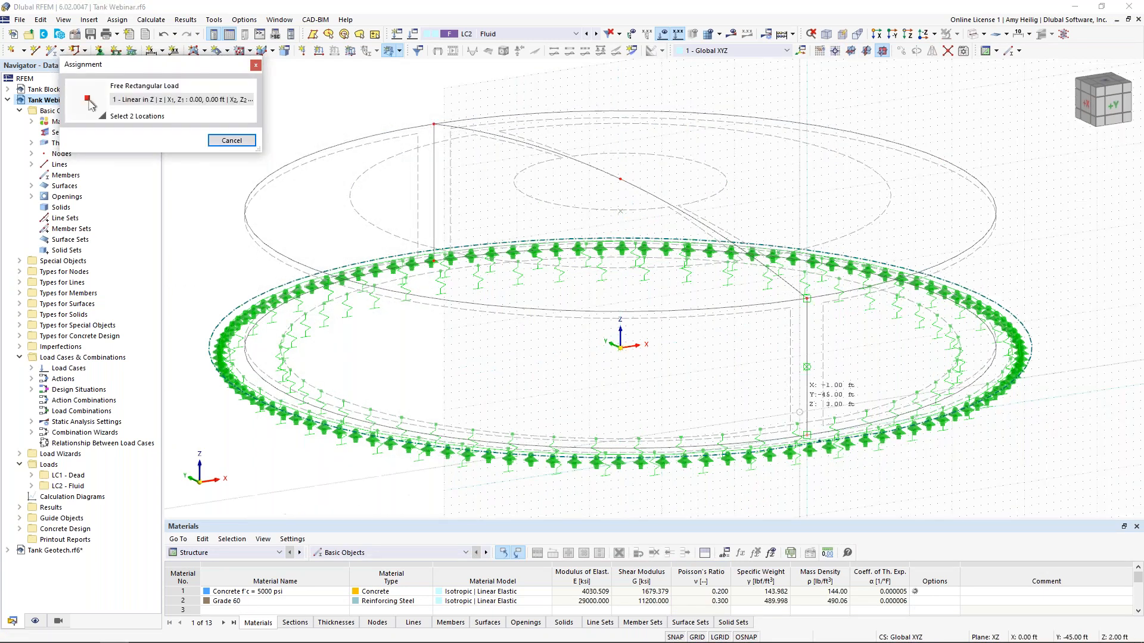
Show the tank solid in front elevation and define the load rectangle over the full wall, from X -45, Z 0 ft to X 45, Z 15 ft
scroll(766, 357, "down", 4)
mouse_move(765, 358)
middle_mouse_down()
mouse_move(598, 238)
mouse_move(667, 254)
mouse_move(719, 248)
mouse_move(557, 263)
middle_mouse_up()
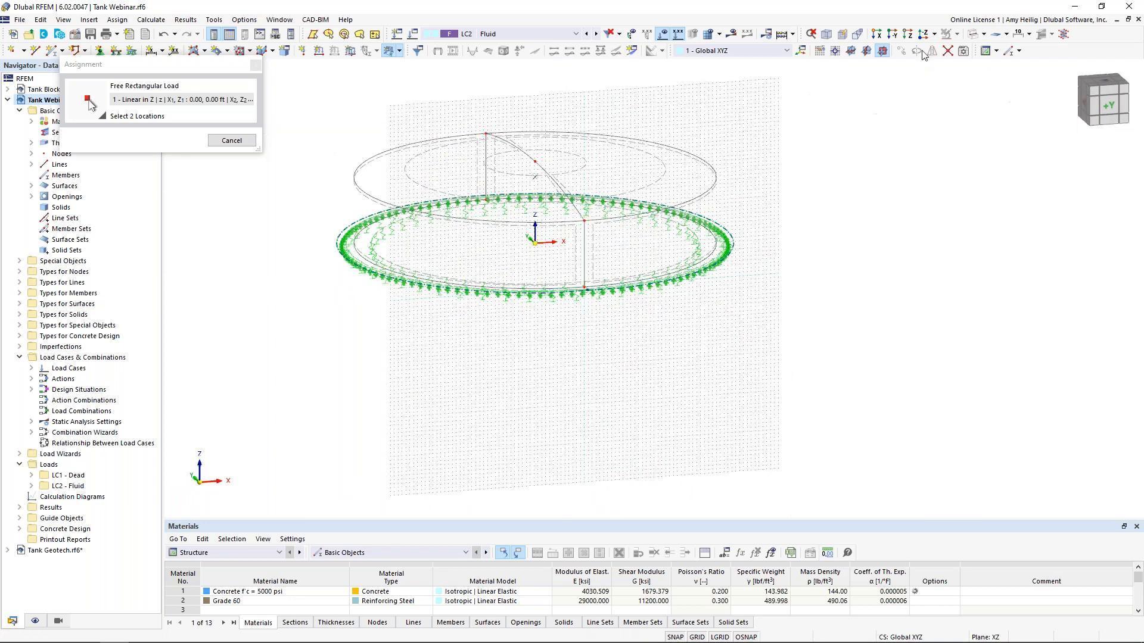
left_click(934, 33)
left_click(944, 62)
left_click(971, 36)
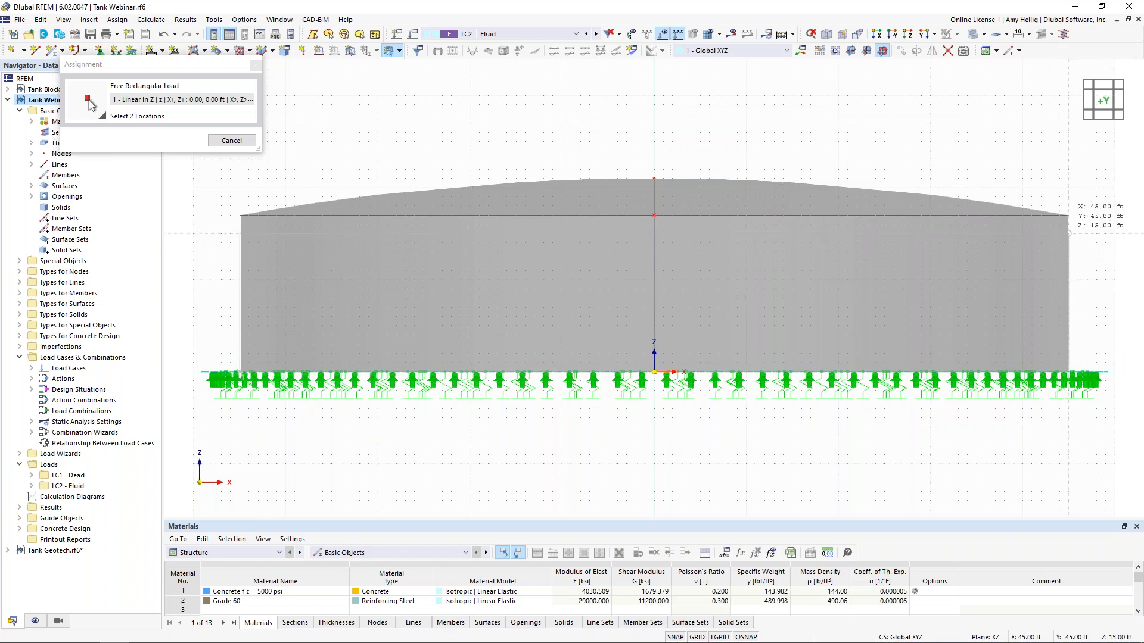
left_click(1068, 215)
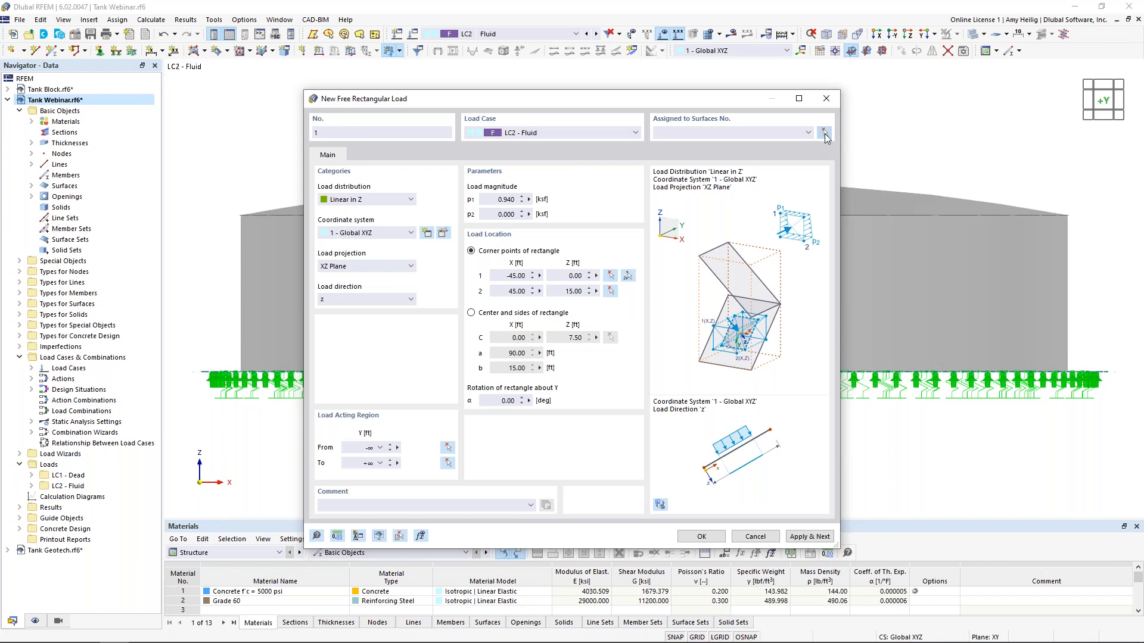
Assign the free rectangular load to wall surfaces 1 and 2 and create it
left_click(823, 132)
left_click_drag(1090, 312, 234, 262)
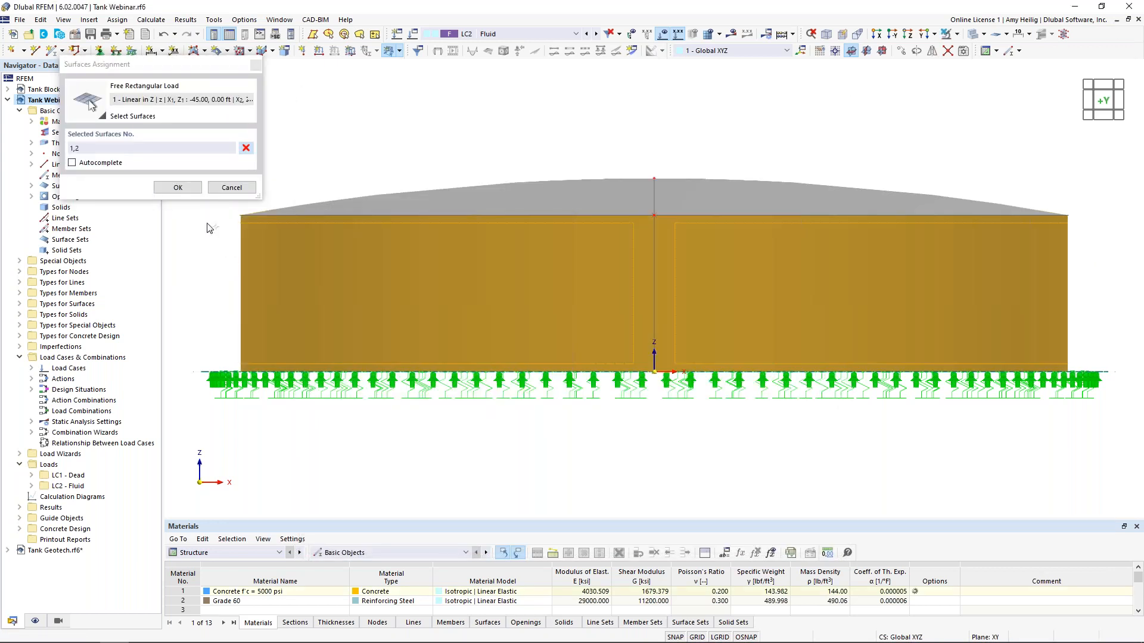
left_click(184, 188)
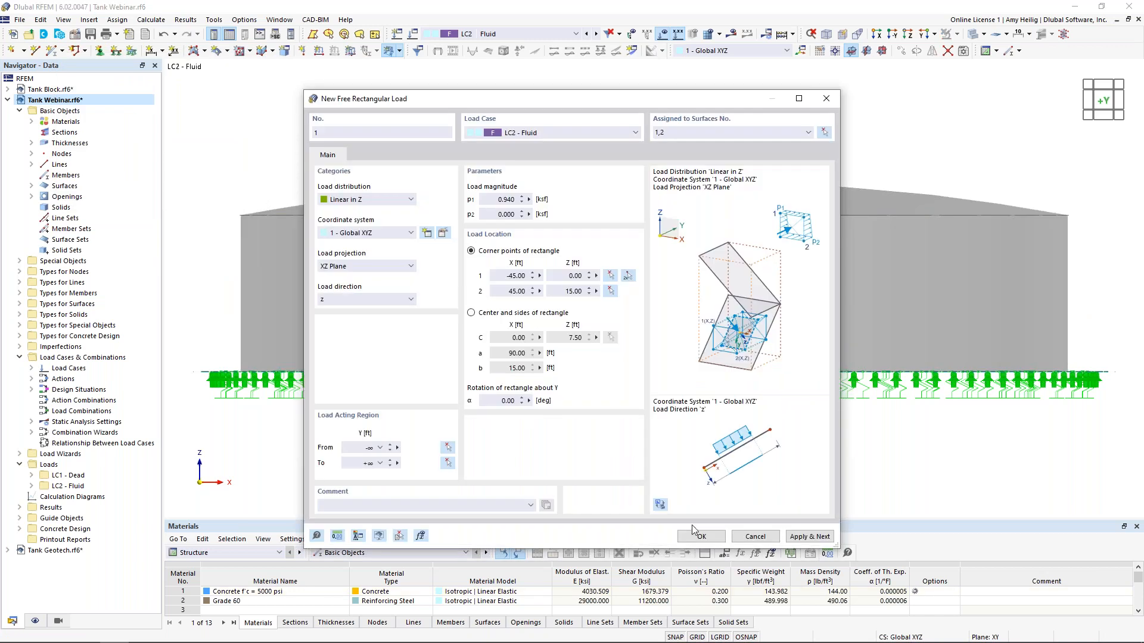
key("Return")
Display the model in transparent mode and inspect the fluid load on the tank walls
middle_click_drag(569, 133, 616, 205, "ctrl")
scroll(601, 174, "down", 2)
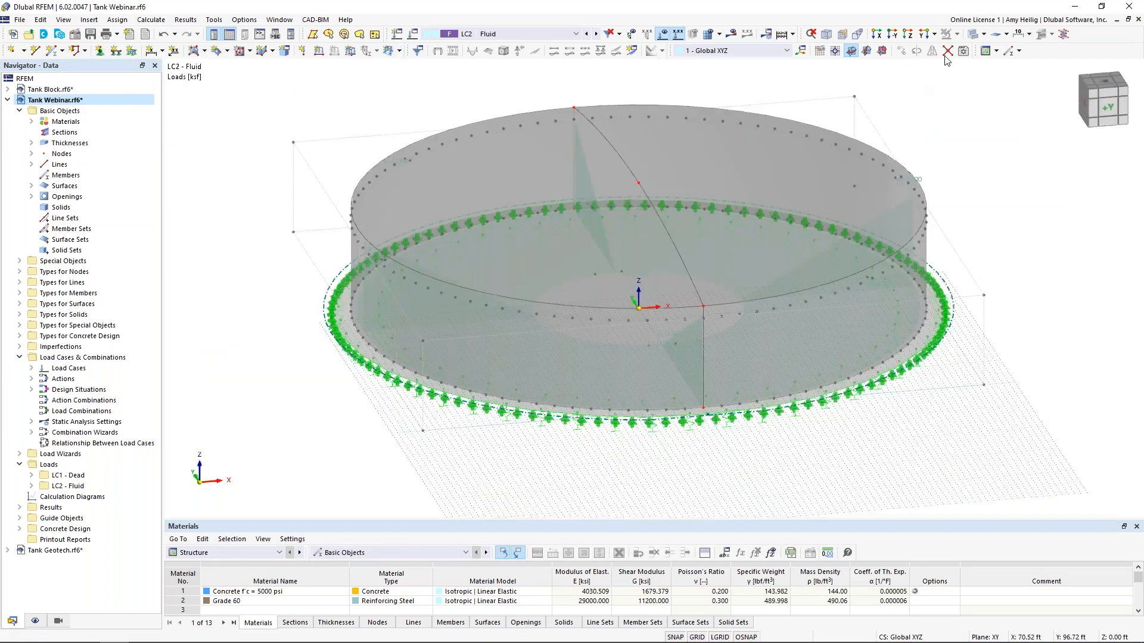
left_click(971, 38)
mouse_move(609, 279)
middle_mouse_down()
mouse_move(579, 308)
mouse_move(615, 255)
mouse_move(645, 267)
mouse_move(575, 295)
mouse_move(564, 313)
middle_mouse_up()
scroll(564, 314, "up", 1)
scroll(564, 314, "down", 2)
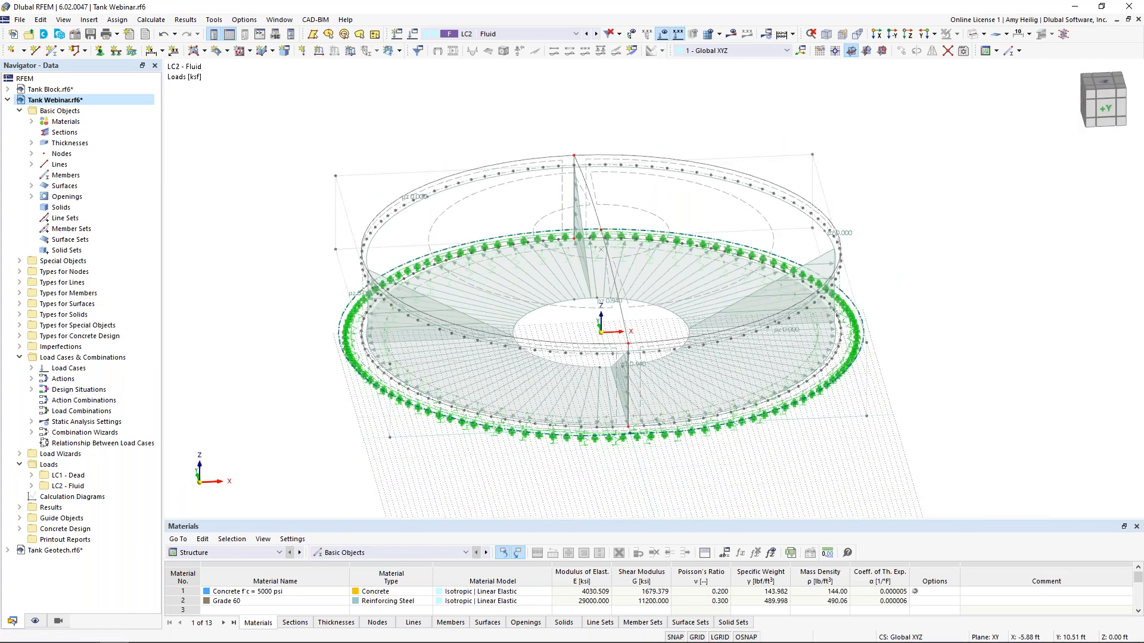
Reduce the display size of the free rectangular load on the tank walls
right_click(520, 319)
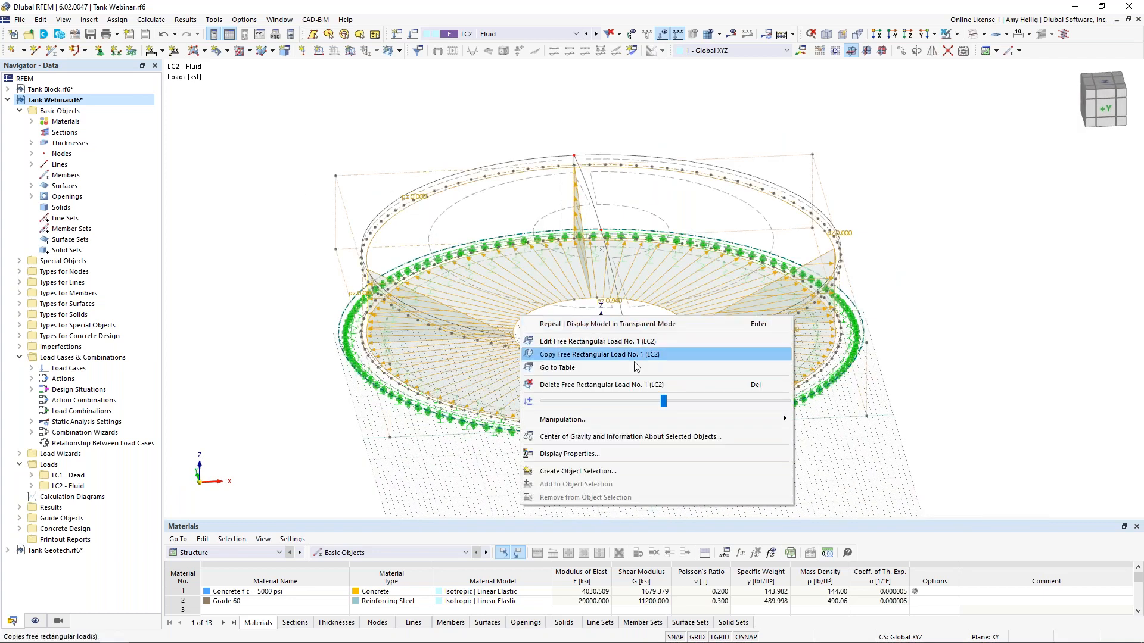
left_click_drag(666, 402, 583, 404)
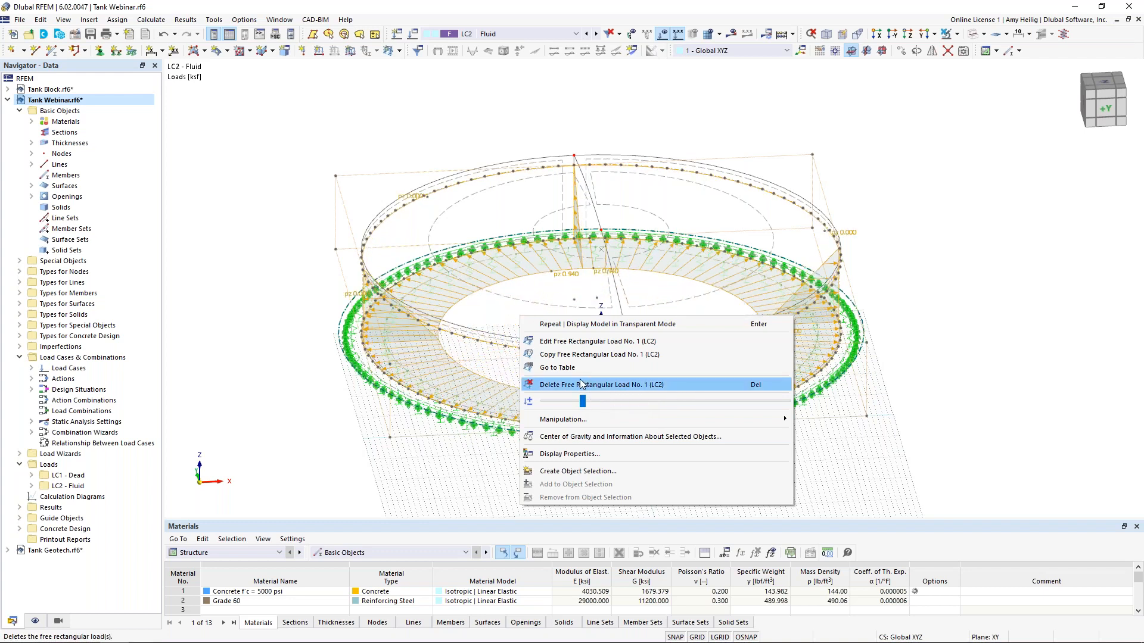
left_click(964, 379)
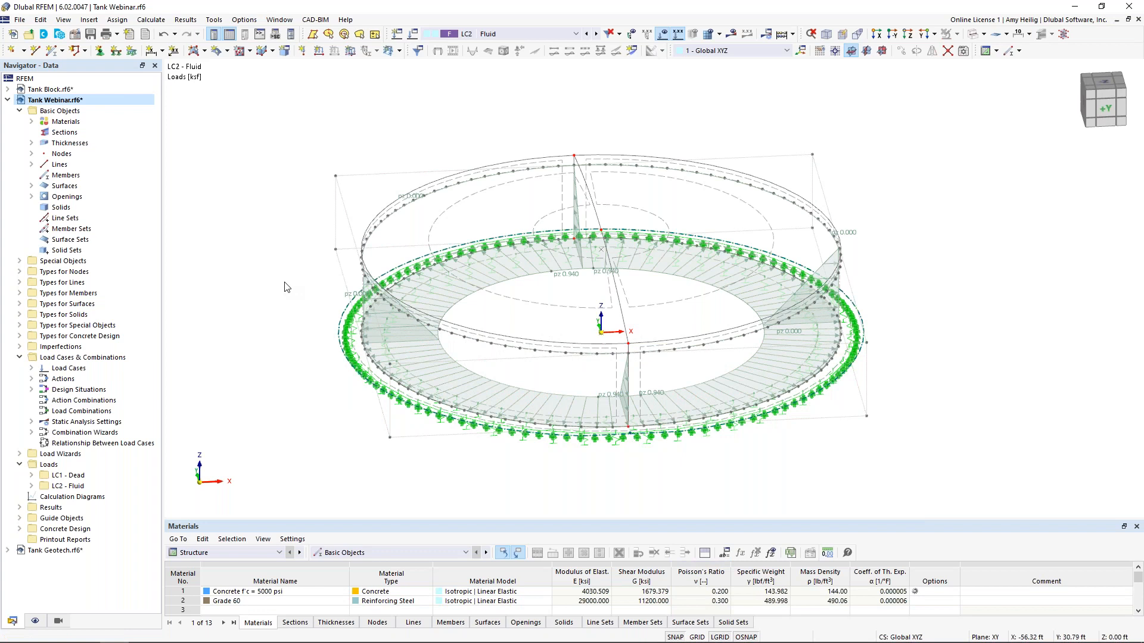
Create a uniform surface load of -0.94 ksf in global Z on surface 6, the tank's base slab, in the Fluid load case
left_click(352, 57)
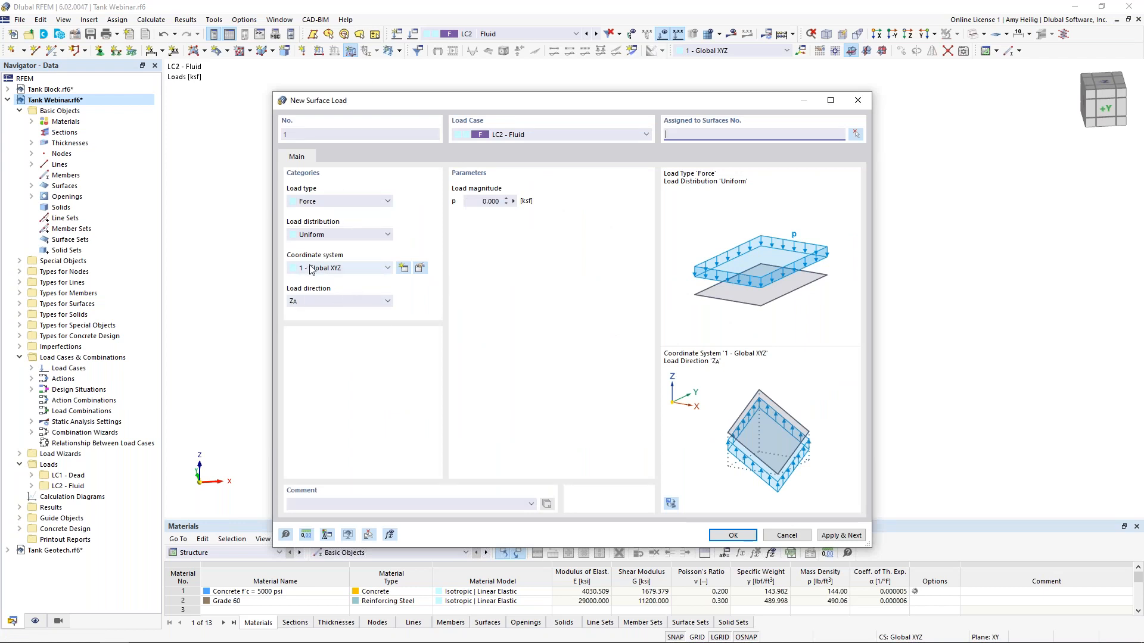
left_click(490, 201)
key("BackSpace")
type("-0.94")
left_click(856, 137)
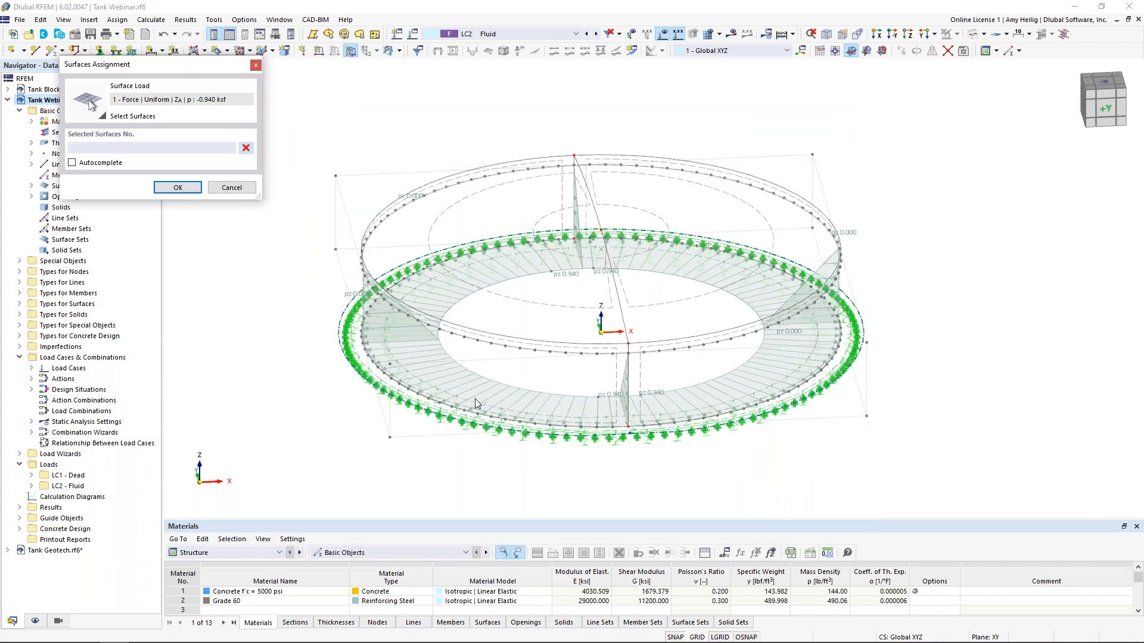
left_click(470, 403)
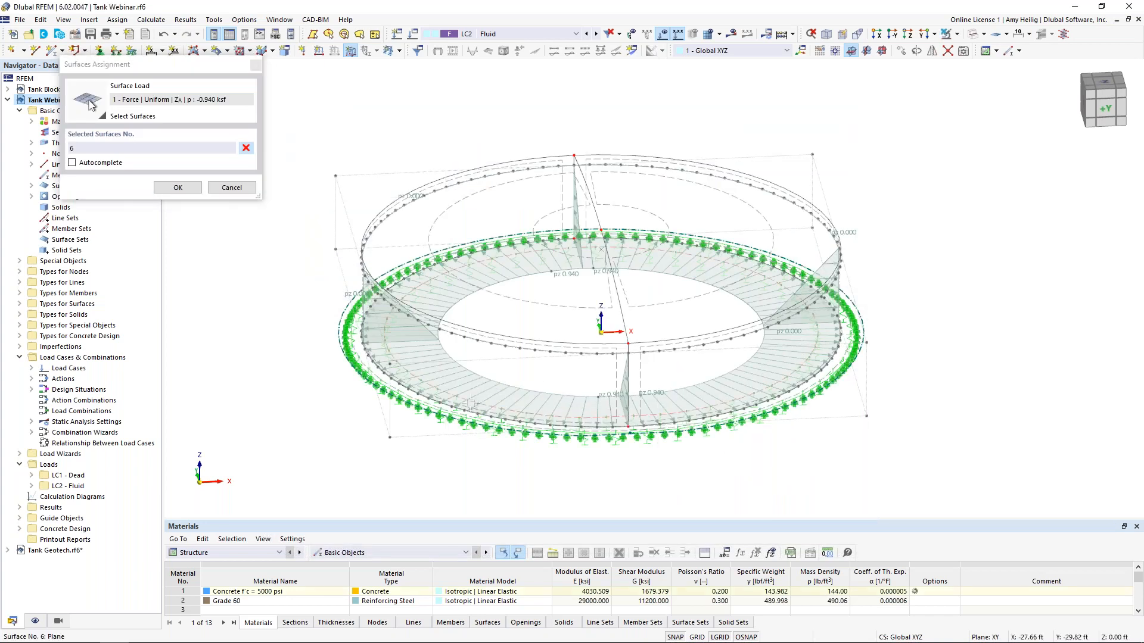
left_click(178, 187)
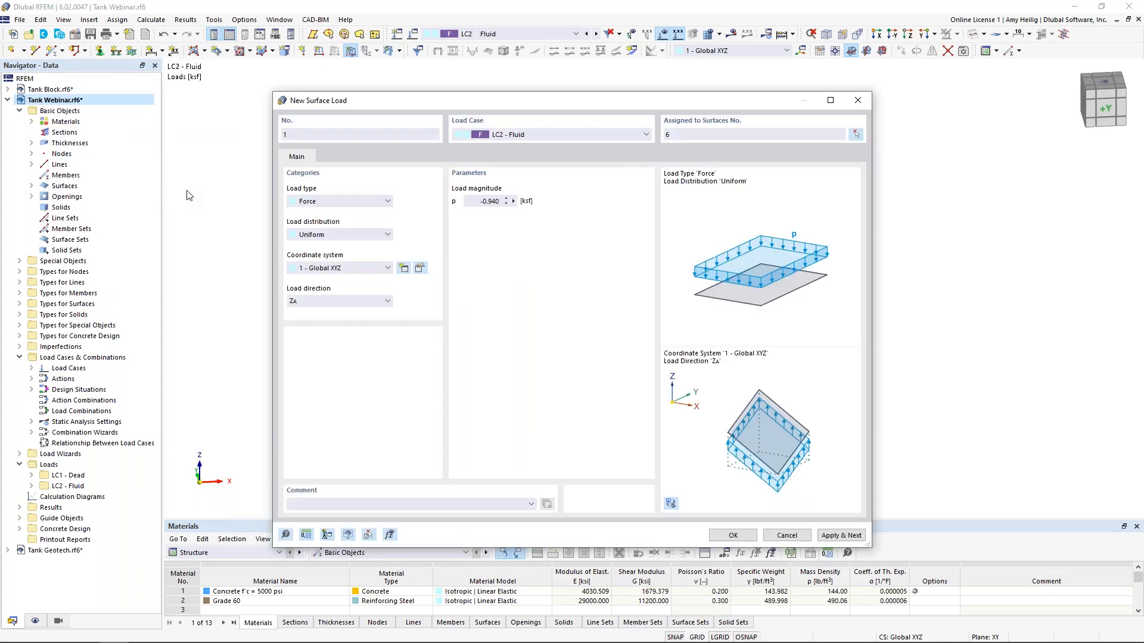
left_click(733, 535)
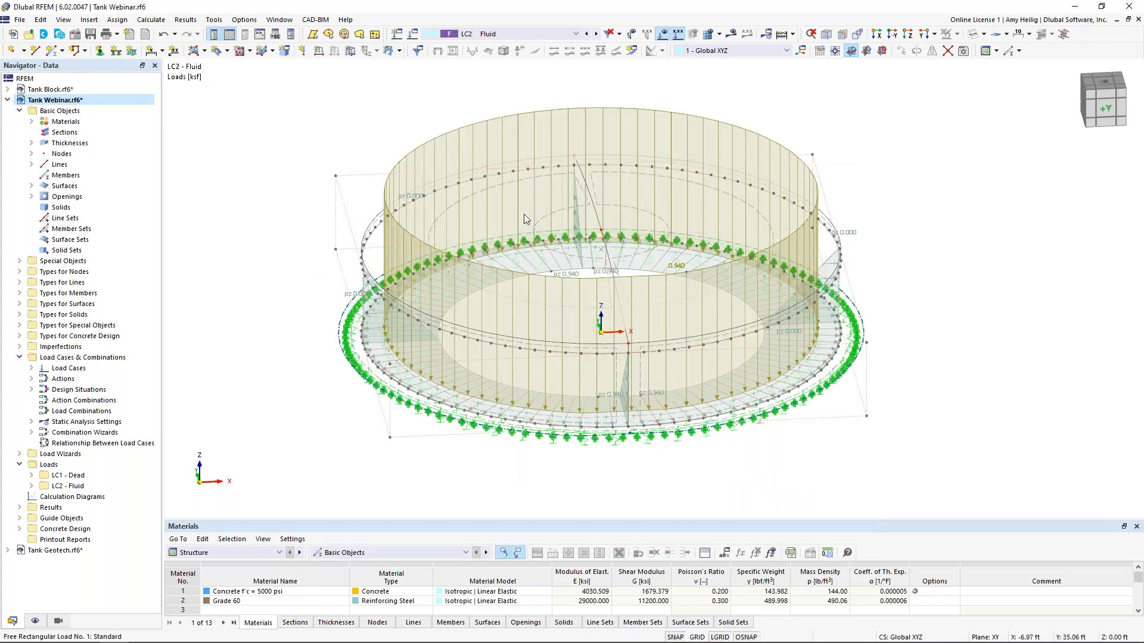
Reduce the display size of the uniform fluid surface load on the base slab
right_click(551, 113)
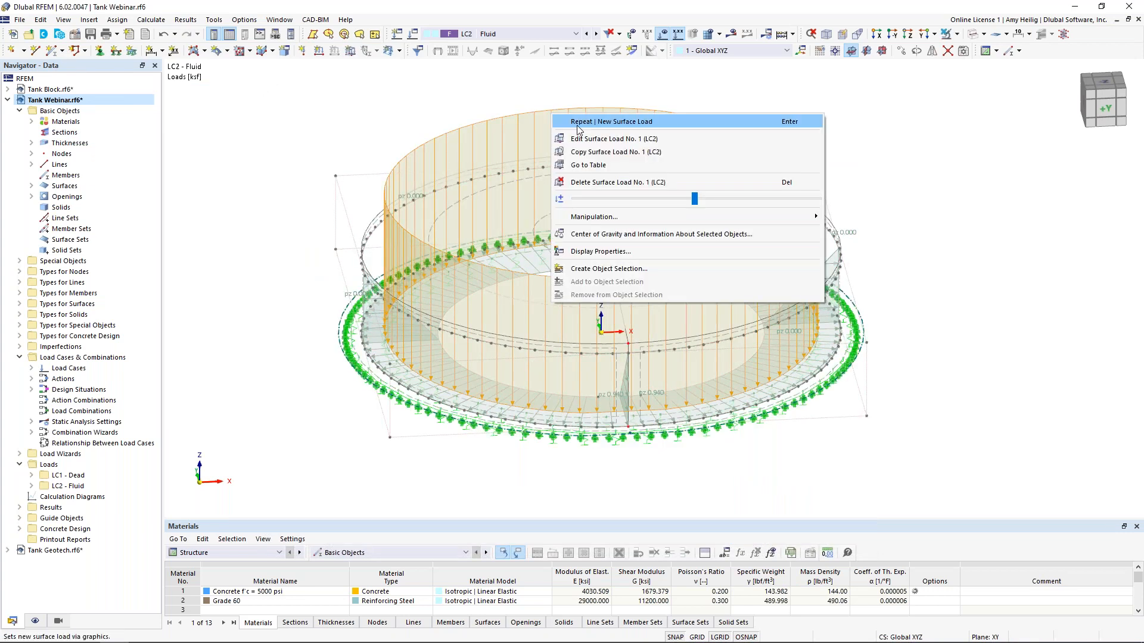
left_click_drag(694, 198, 594, 201)
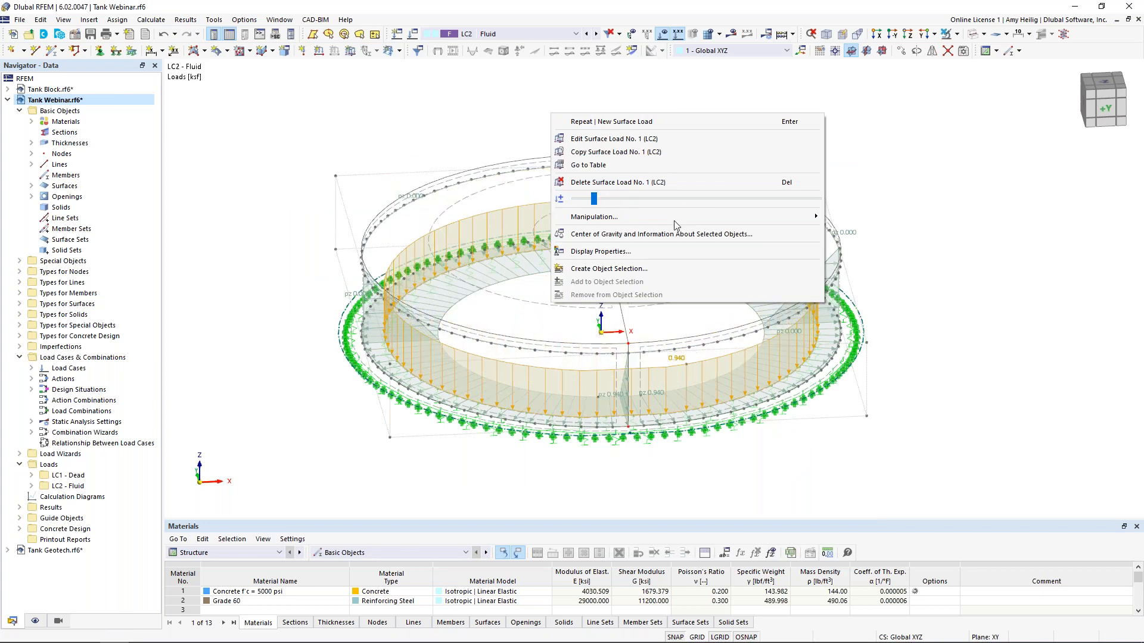
left_click(974, 321)
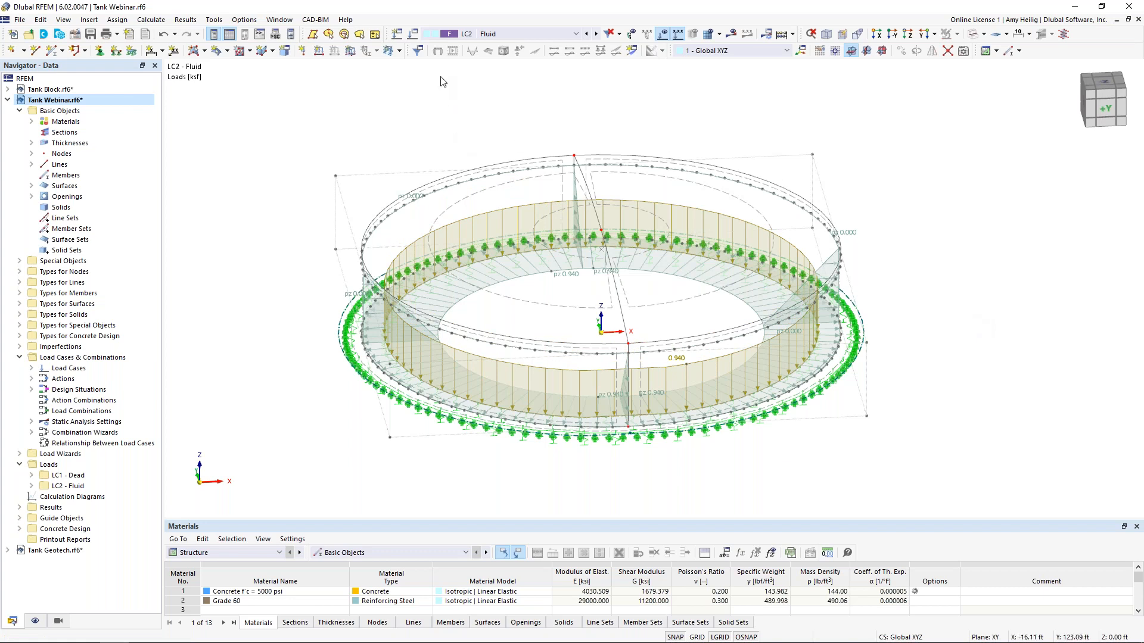
Copy the Fluid load case, rename the copy Soil and set its action category to lateral earth pressure, ground water pressure (H)
left_click(413, 37)
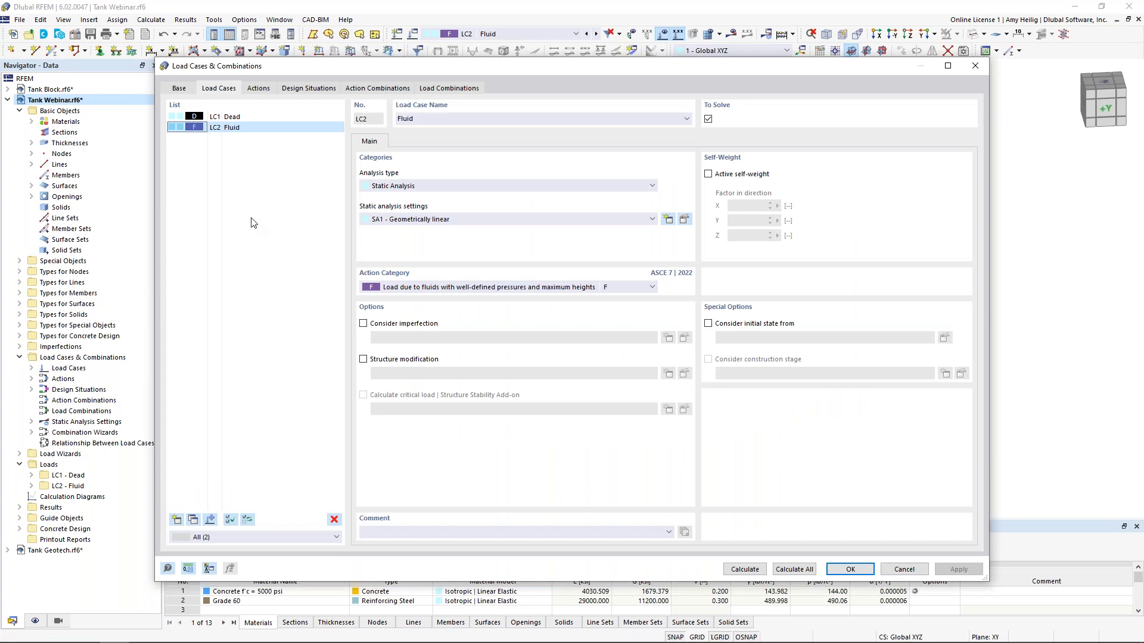
left_click(193, 519)
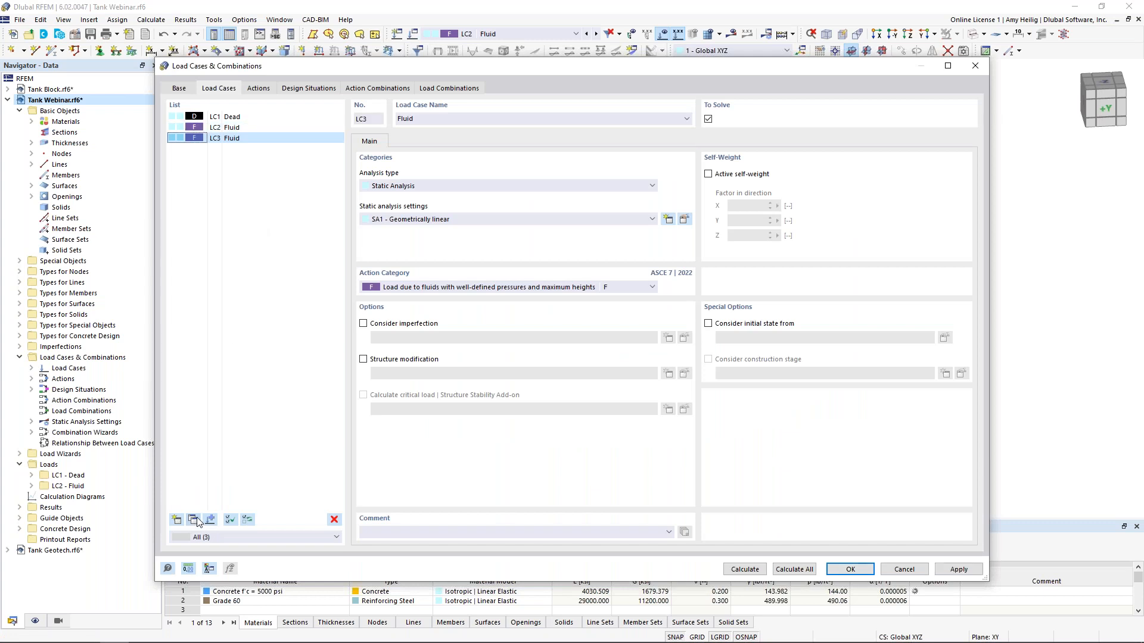
double_click(429, 123)
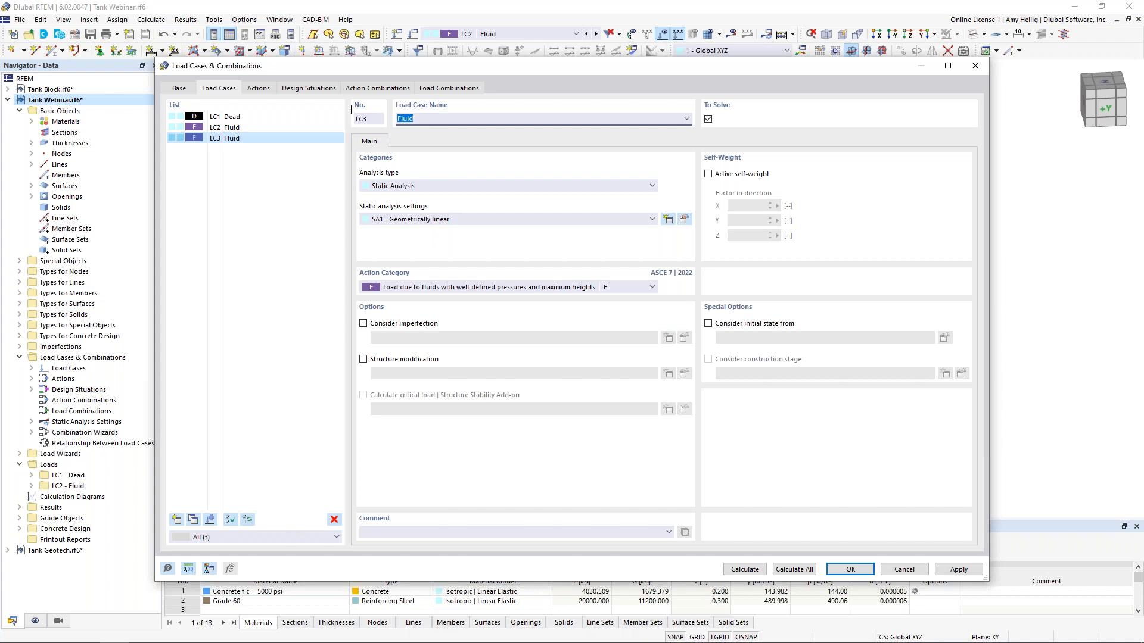
key("BackSpace")
left_click(410, 287)
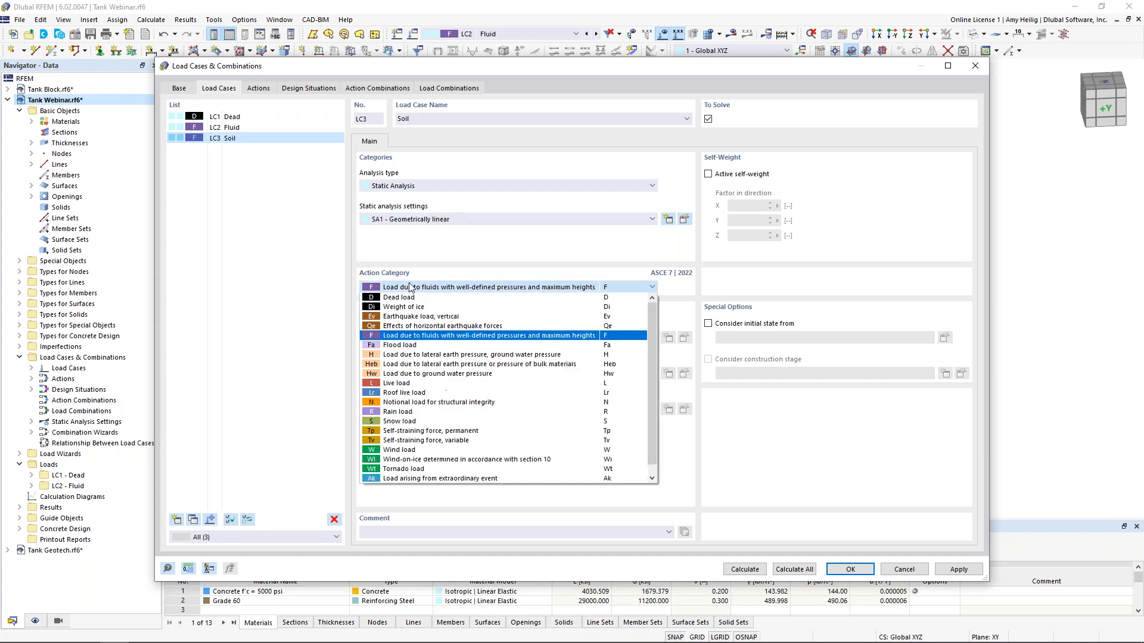
left_click(398, 355)
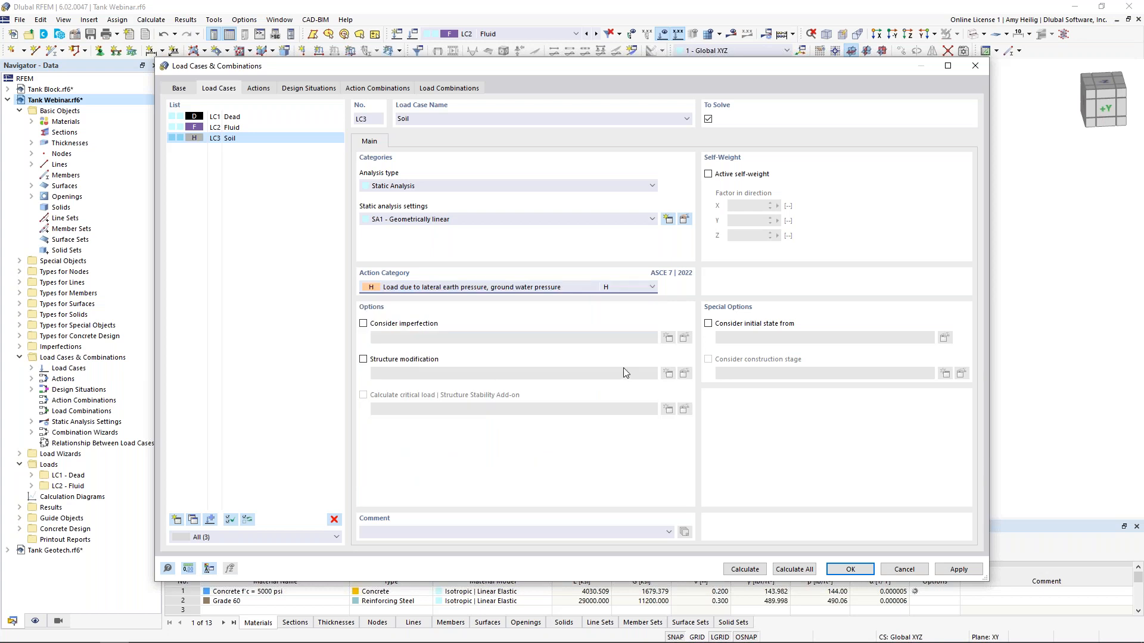
left_click(851, 570)
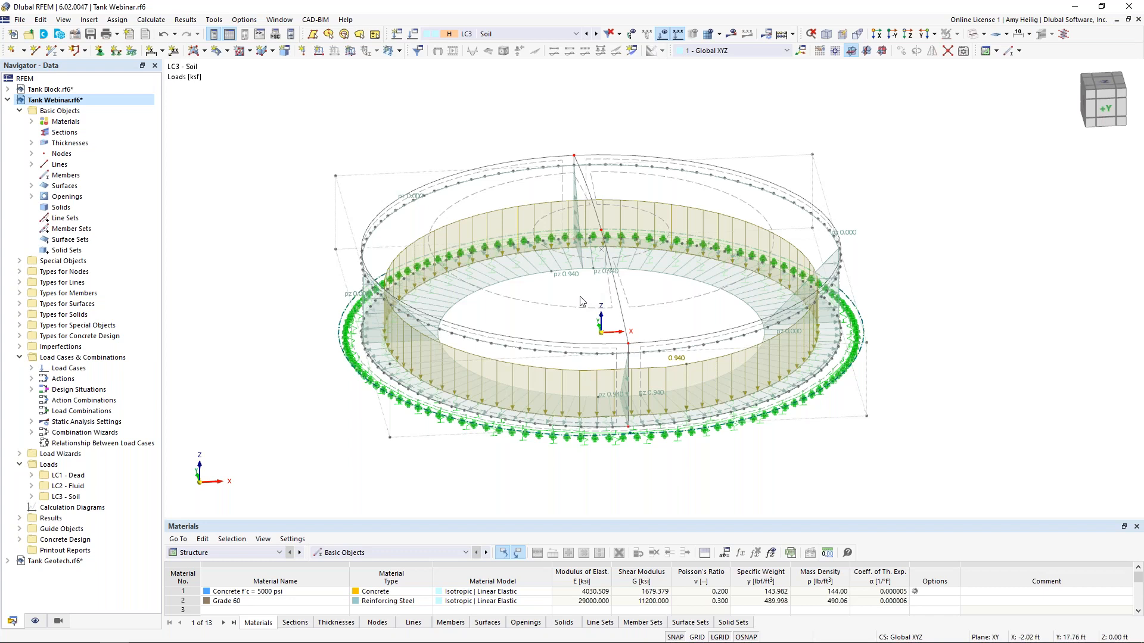
Delete the copied uniform surface load on the base slab from the Soil load case
middle_click_drag(580, 301, 515, 229, "ctrl")
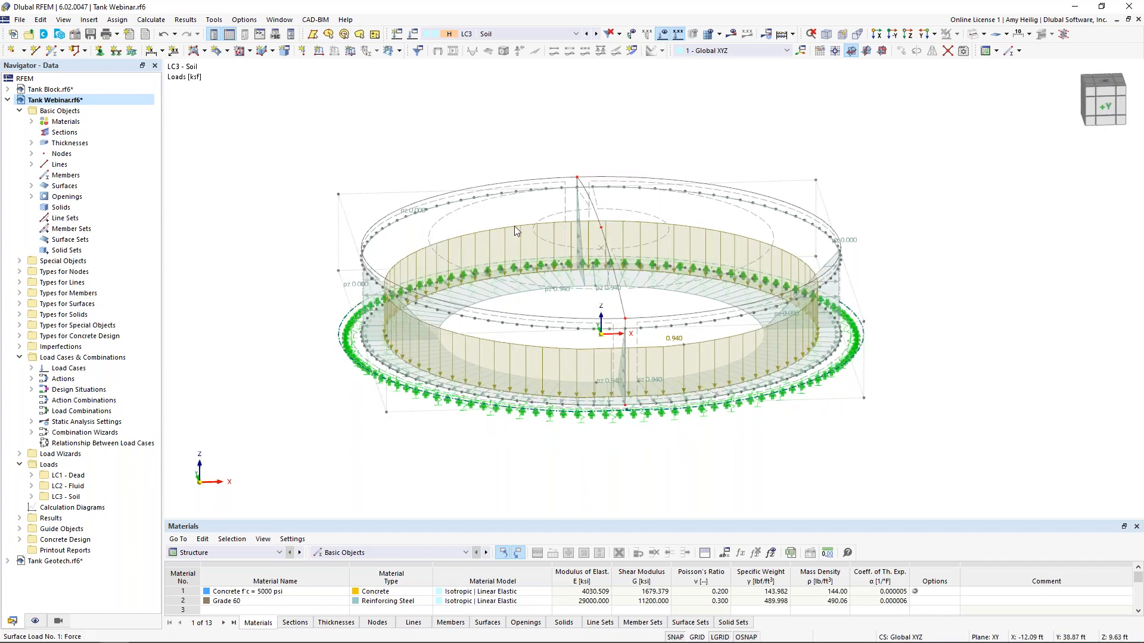
left_click(509, 229)
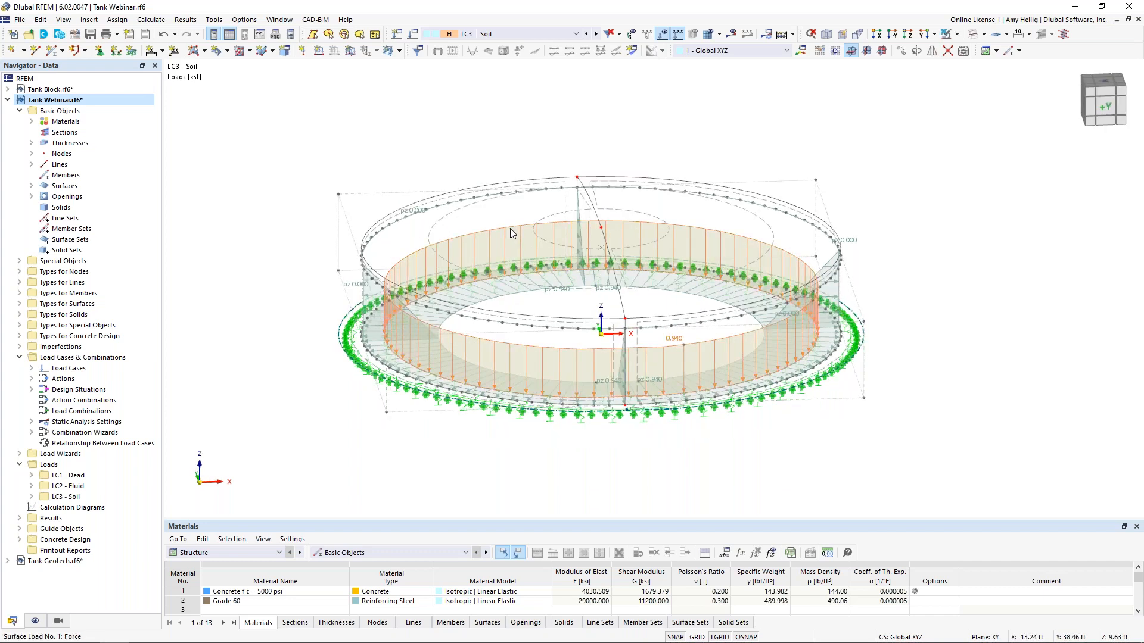
key("Delete")
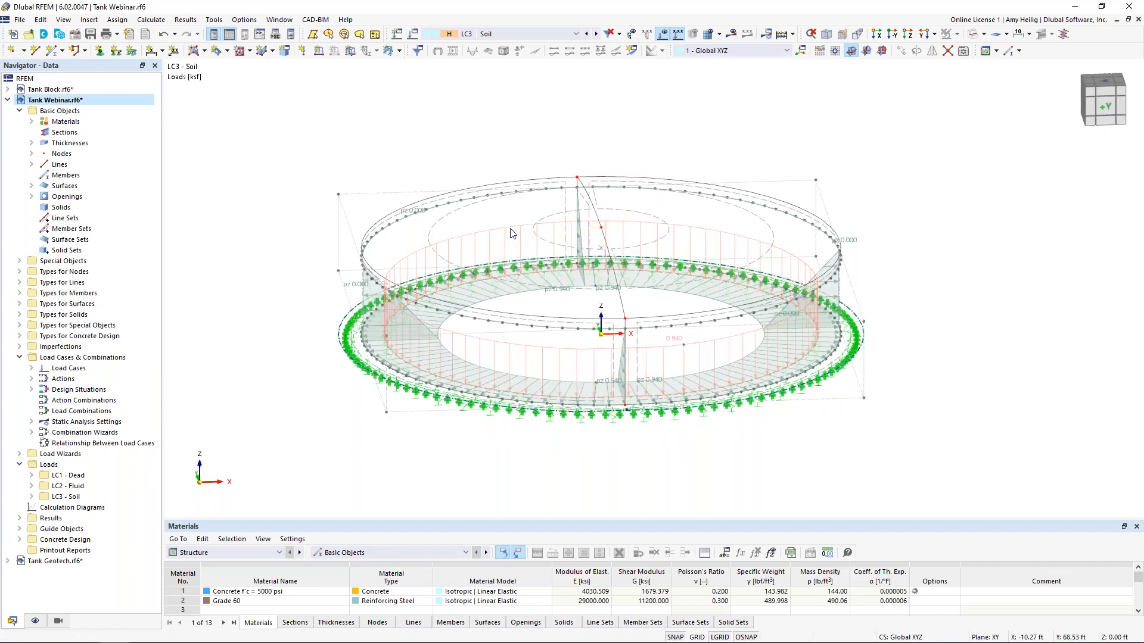
Edit the Soil case's free rectangular load, setting magnitude p1 to -0.4 ksf and the second corner's Z to 11 ft, and inspect it
double_click(438, 341)
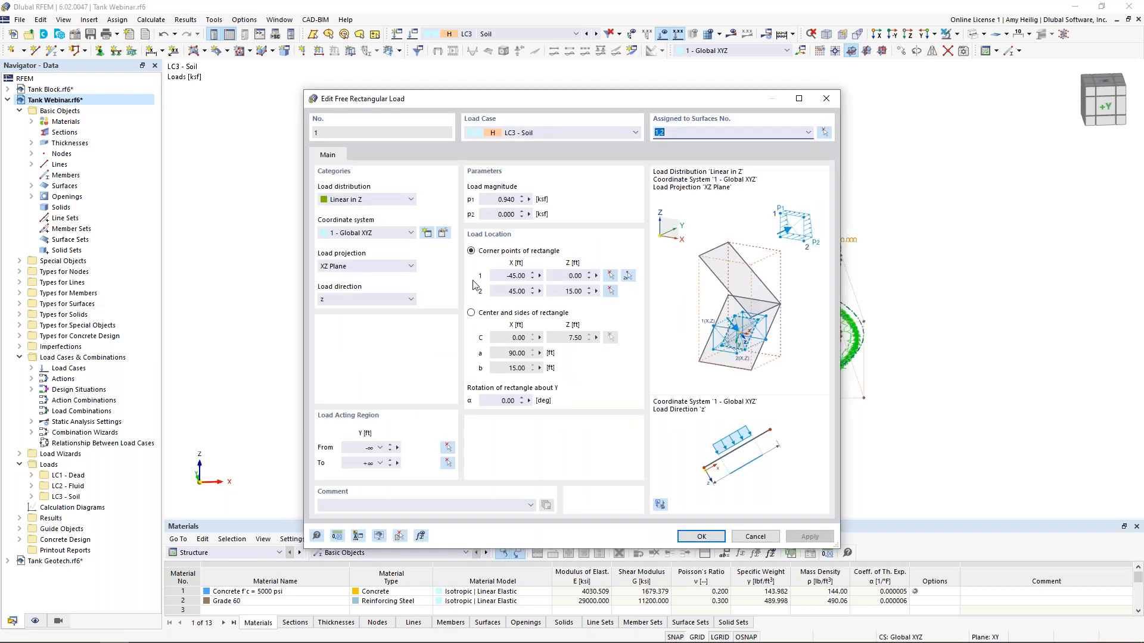
left_click(505, 200)
type("-0.4")
left_click(583, 290)
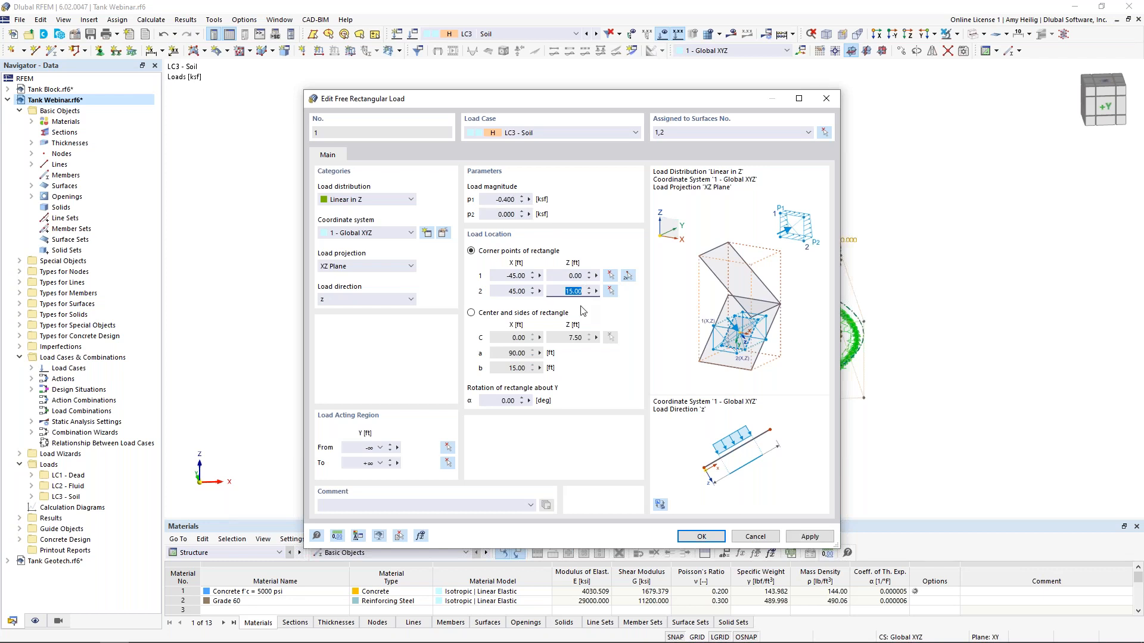
type("11")
left_click(707, 538)
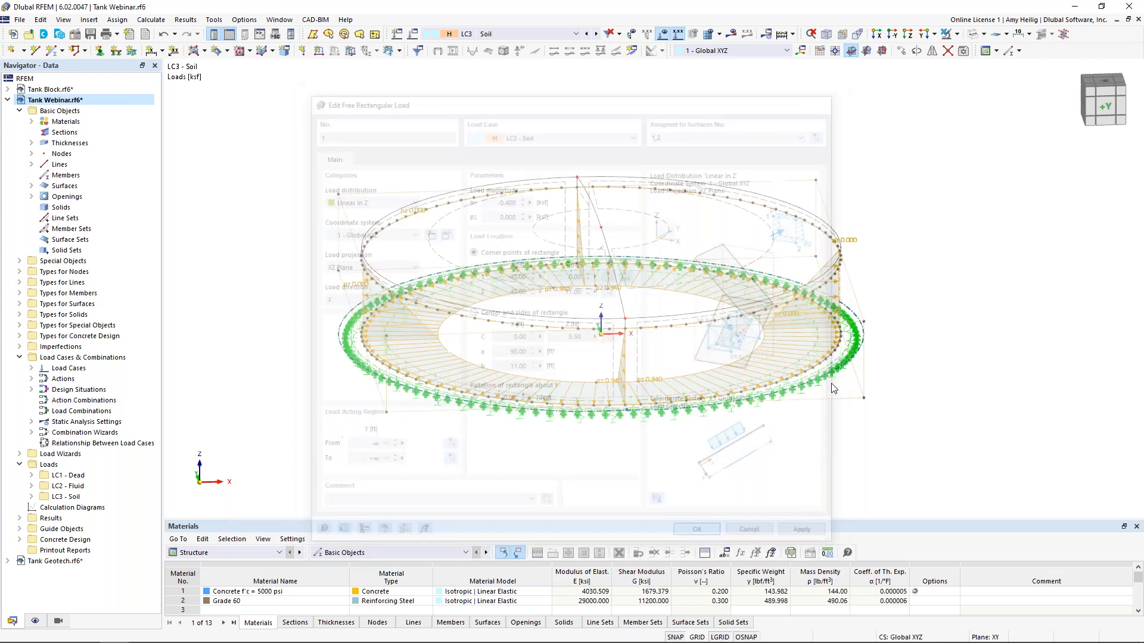
middle_click_drag(418, 424, 459, 423, "ctrl")
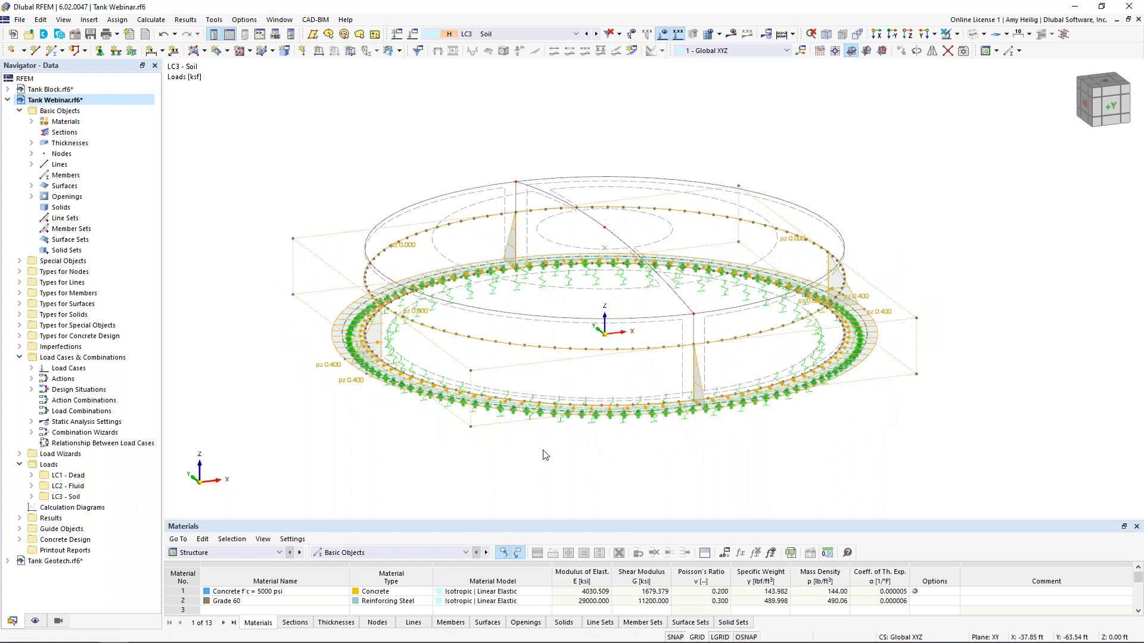
middle_click_drag(551, 458, 577, 460, "ctrl")
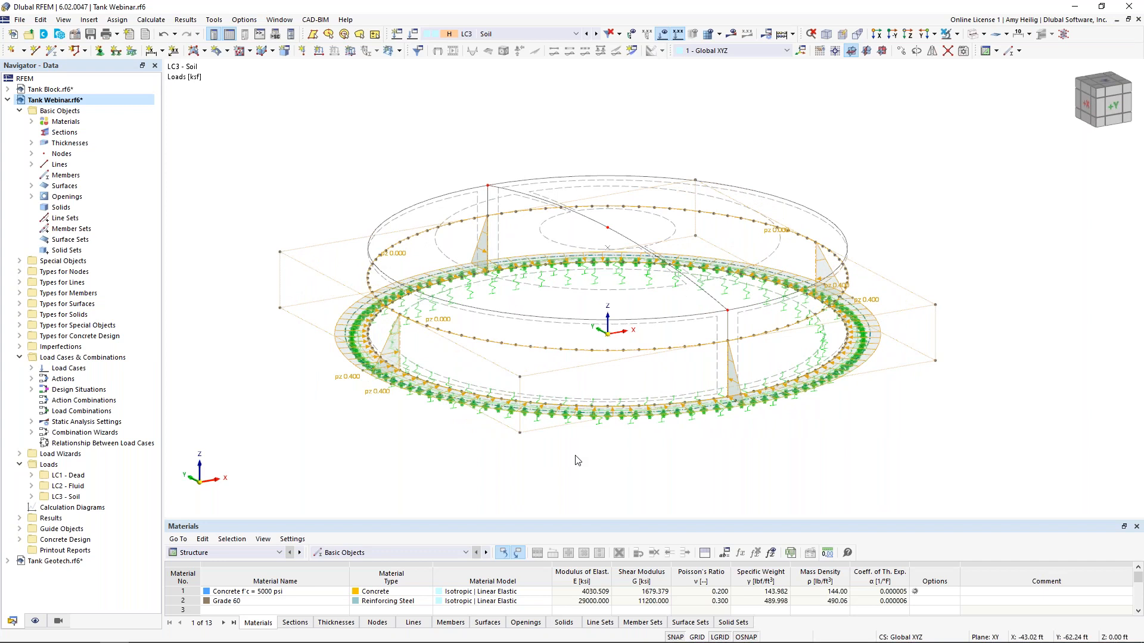
Add a new load case named Snow with the Snow load action category
left_click(412, 34)
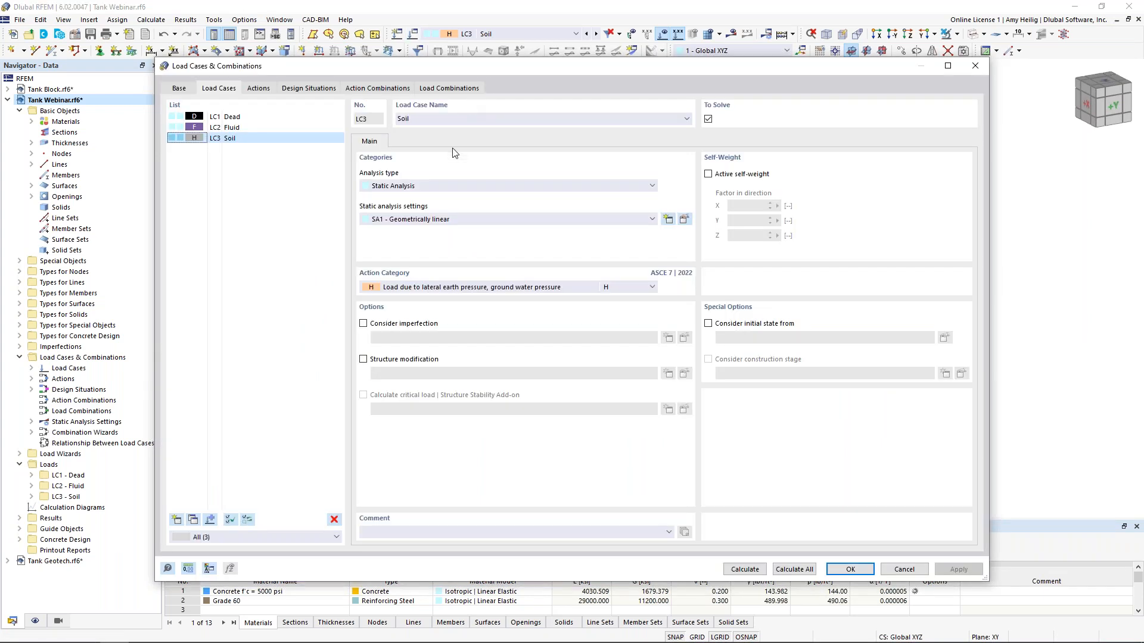
left_click(176, 519)
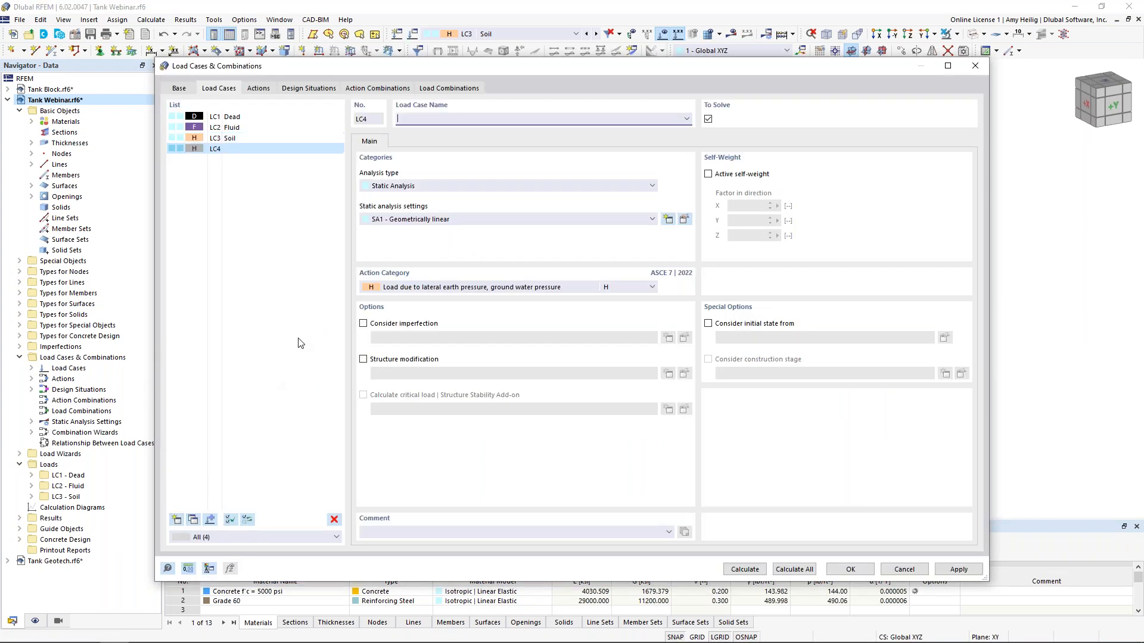
type("Snow")
left_click(444, 287)
left_click(439, 423)
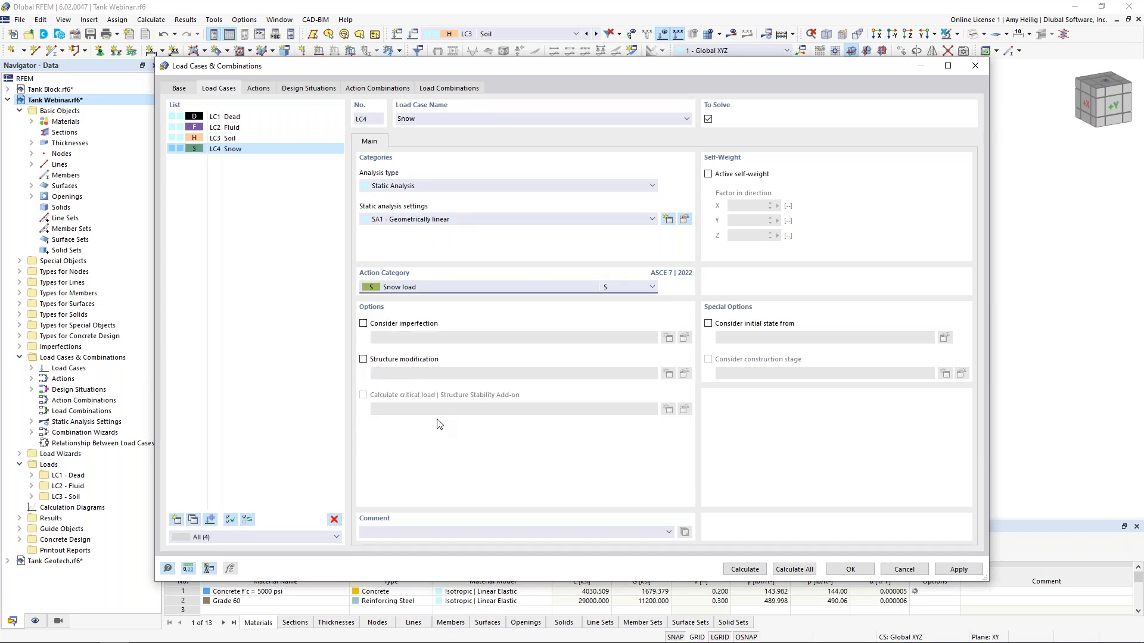
left_click(850, 569)
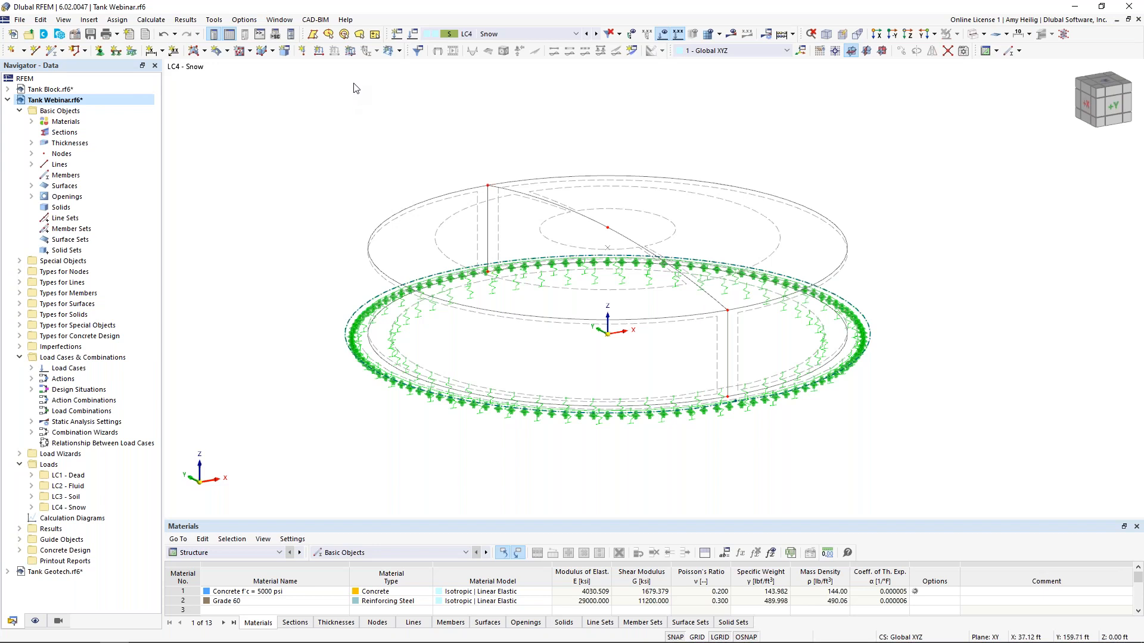
Begin a new surface load in the Snow case with direction Global in Z on projected area and distribution Linear in Y
left_click(350, 52)
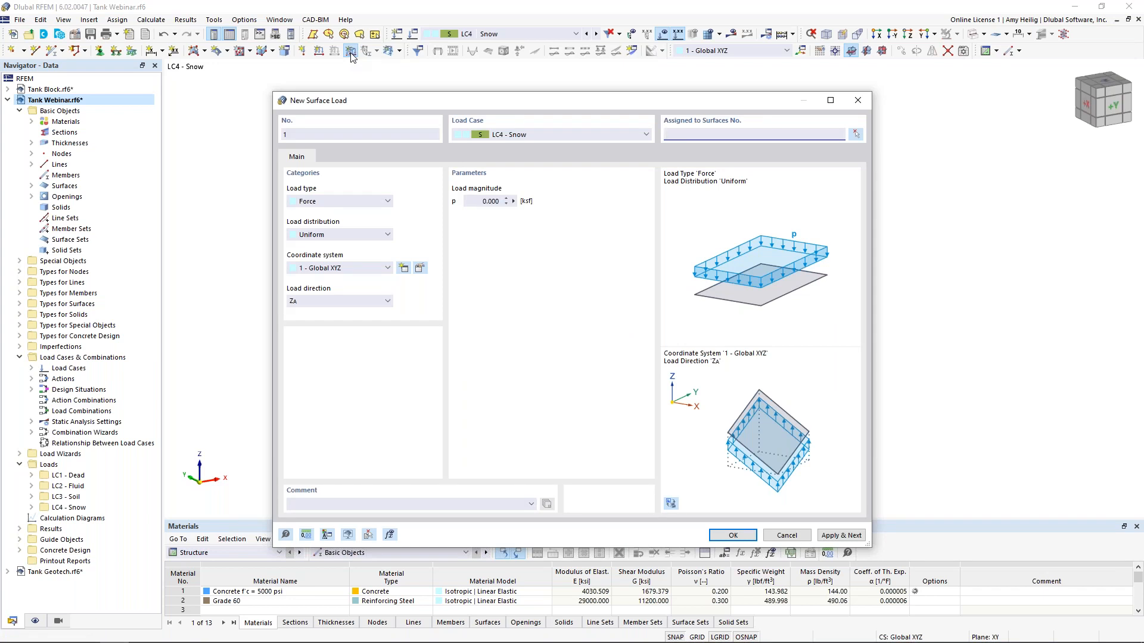
left_click(349, 302)
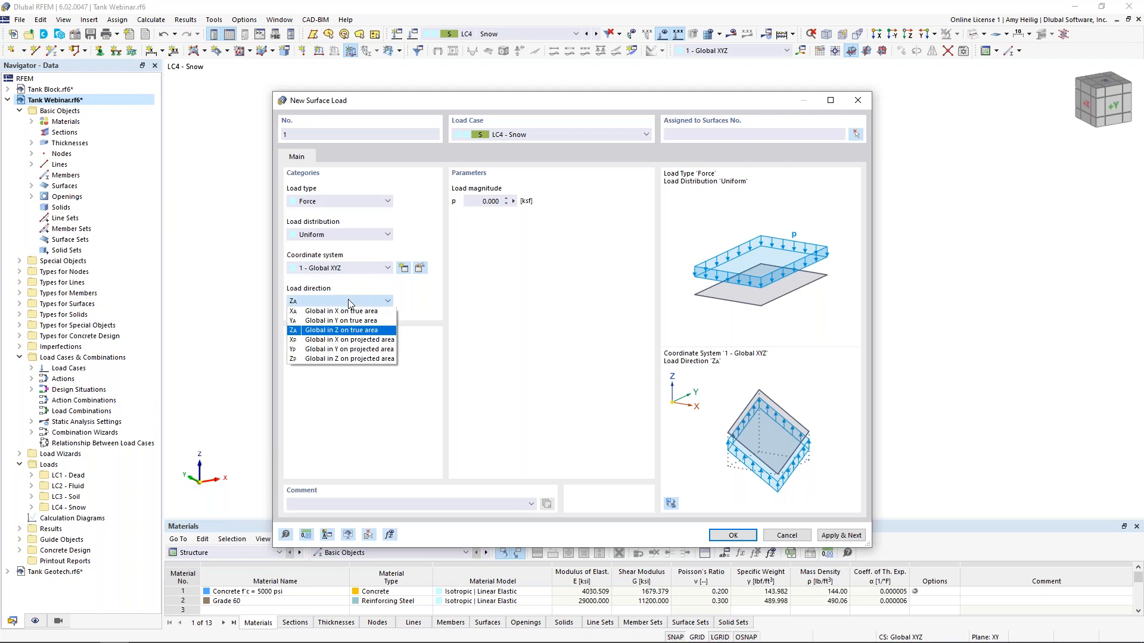
left_click(349, 359)
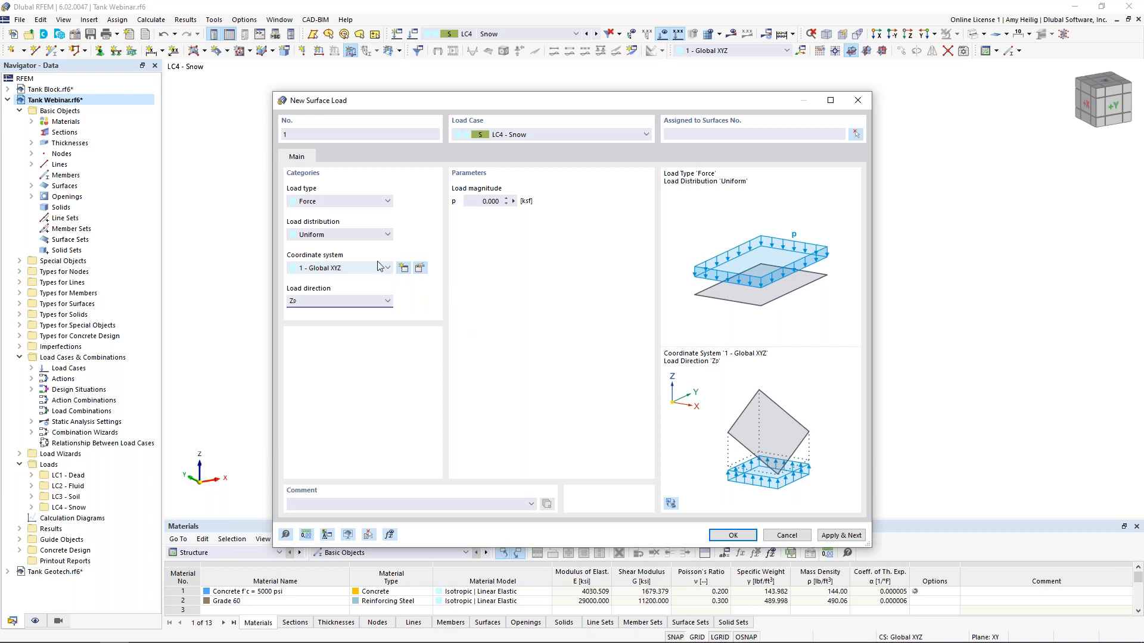
left_click(349, 234)
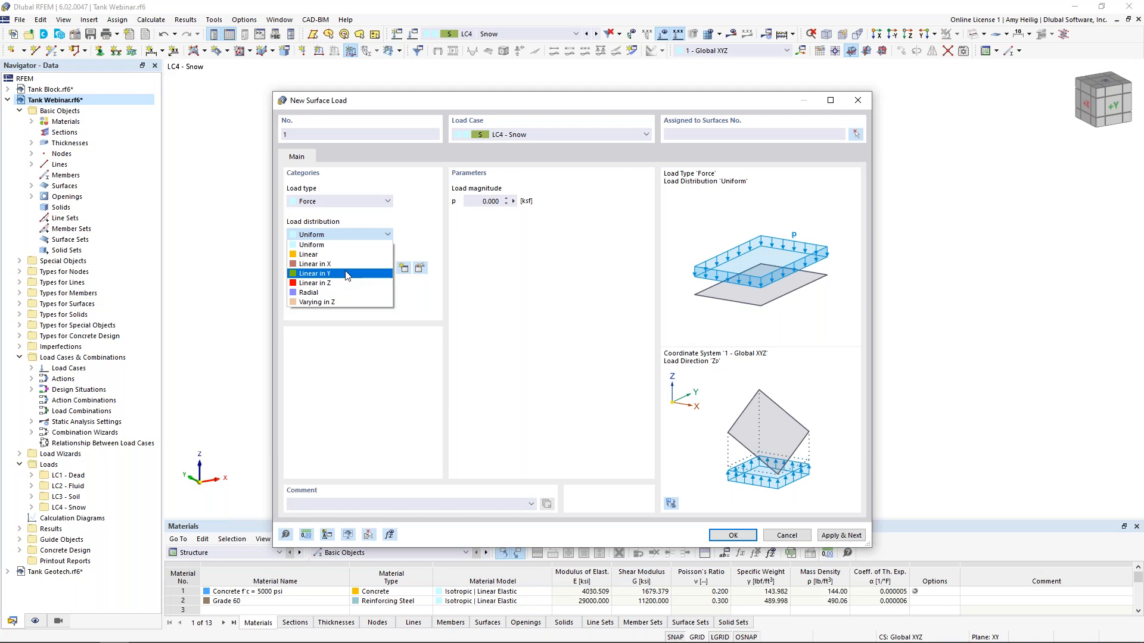
left_click(347, 274)
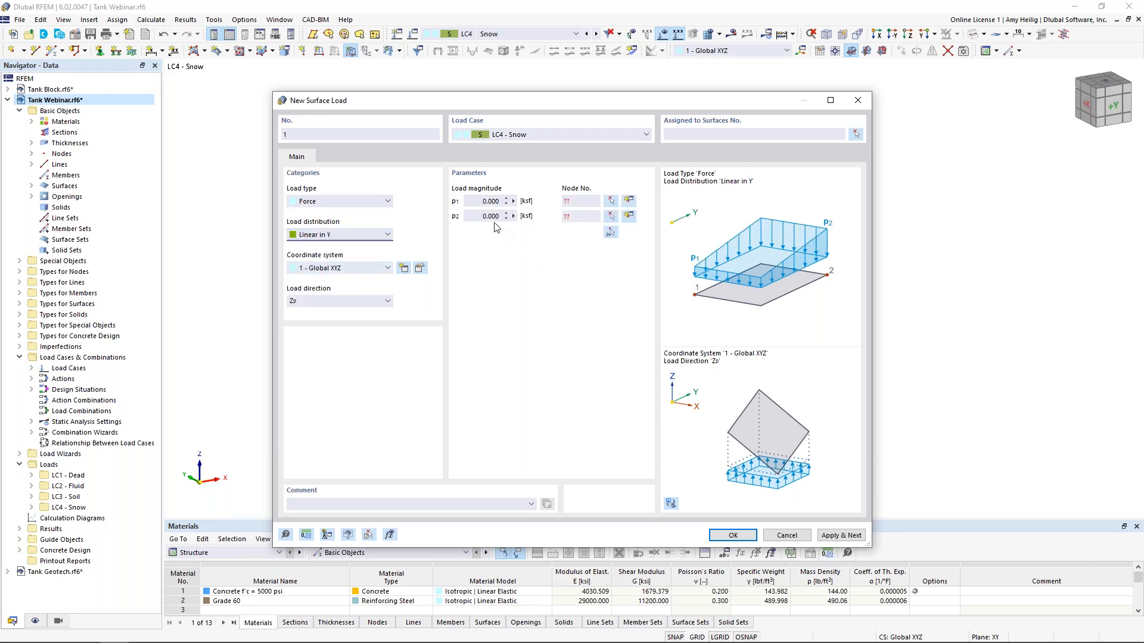
Set the linear snow load's magnitude p1 to -0.03 ksf and pick nodes 1 and 4 on opposite roof edges as its reference nodes
left_click(479, 201)
key("BackSpace")
type("-0.03")
left_click(610, 233)
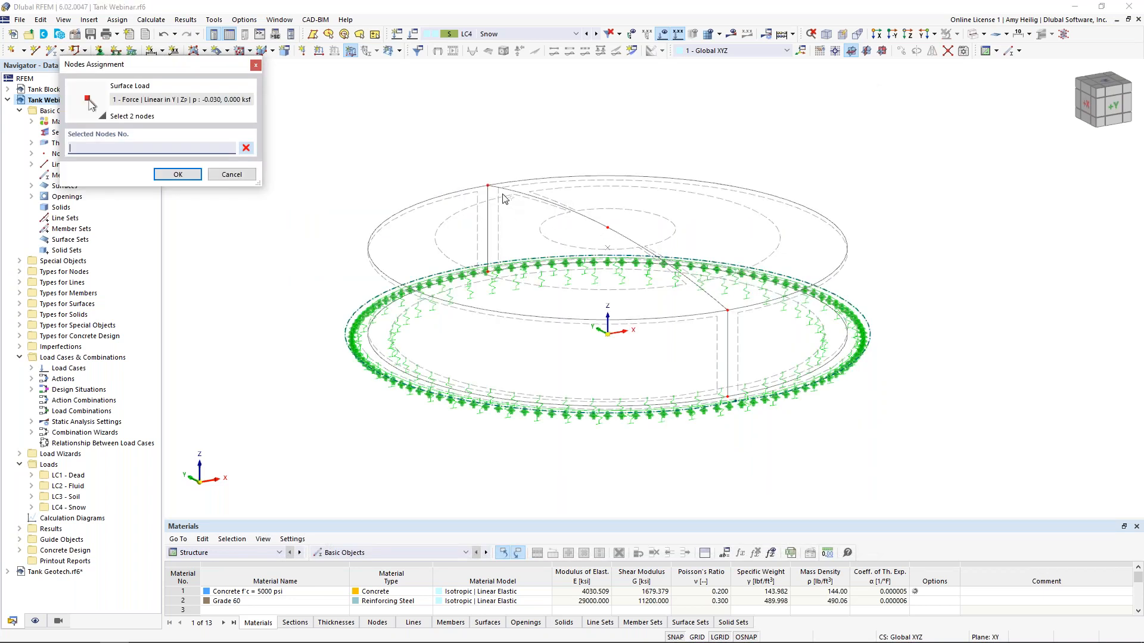
left_click(487, 186)
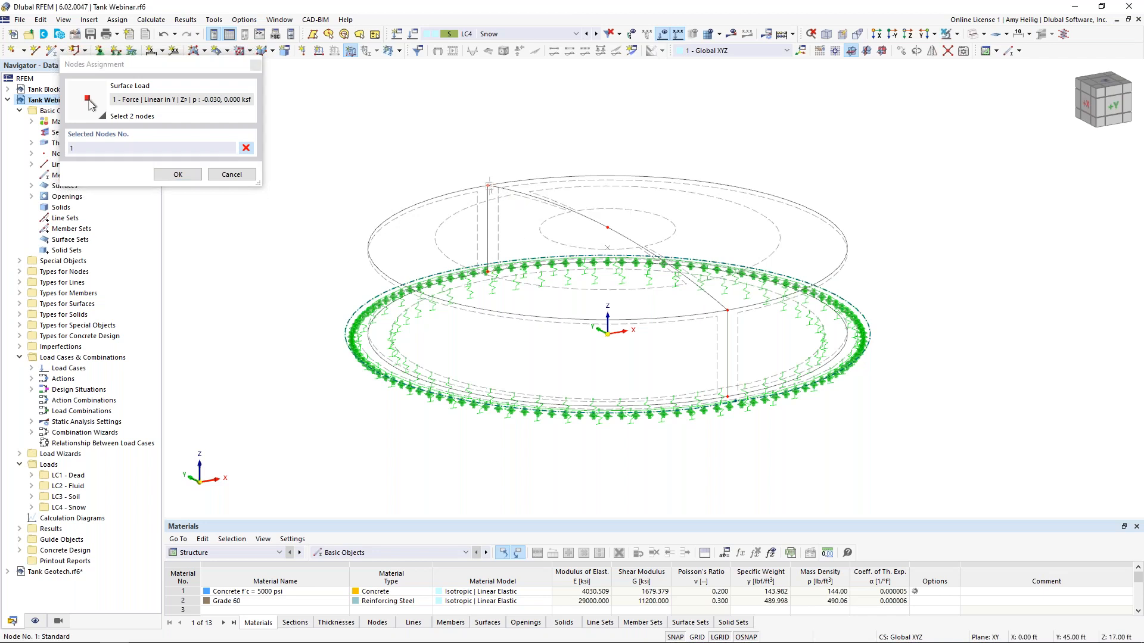
left_click(726, 311)
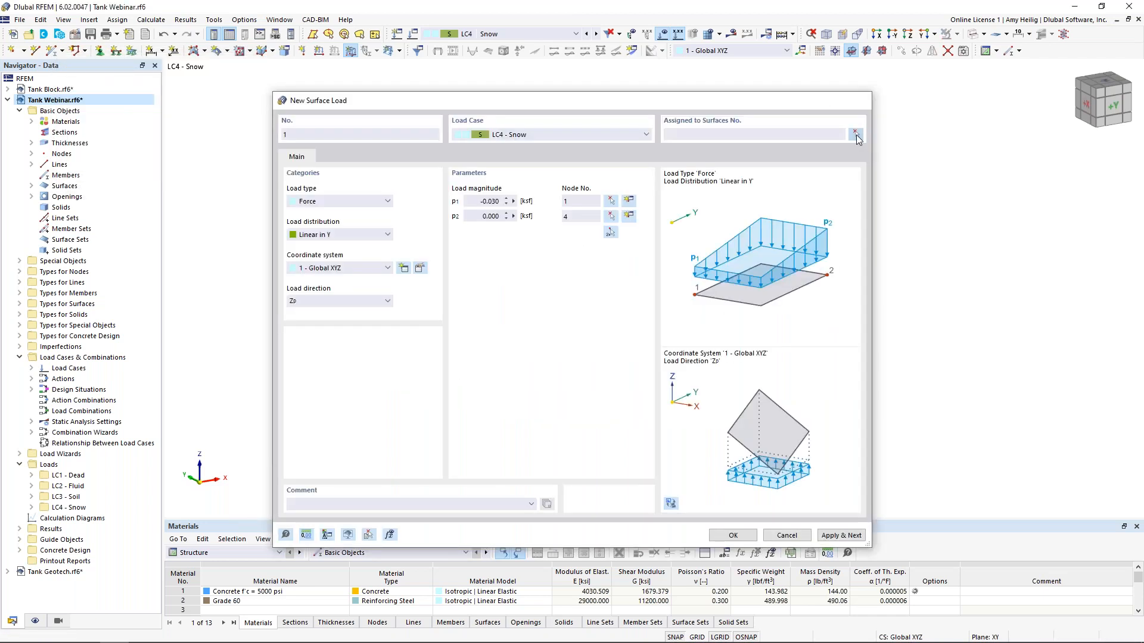
Assign the snow load to roof surfaces 3 and 4 and create it
left_click(856, 135)
left_click(673, 217)
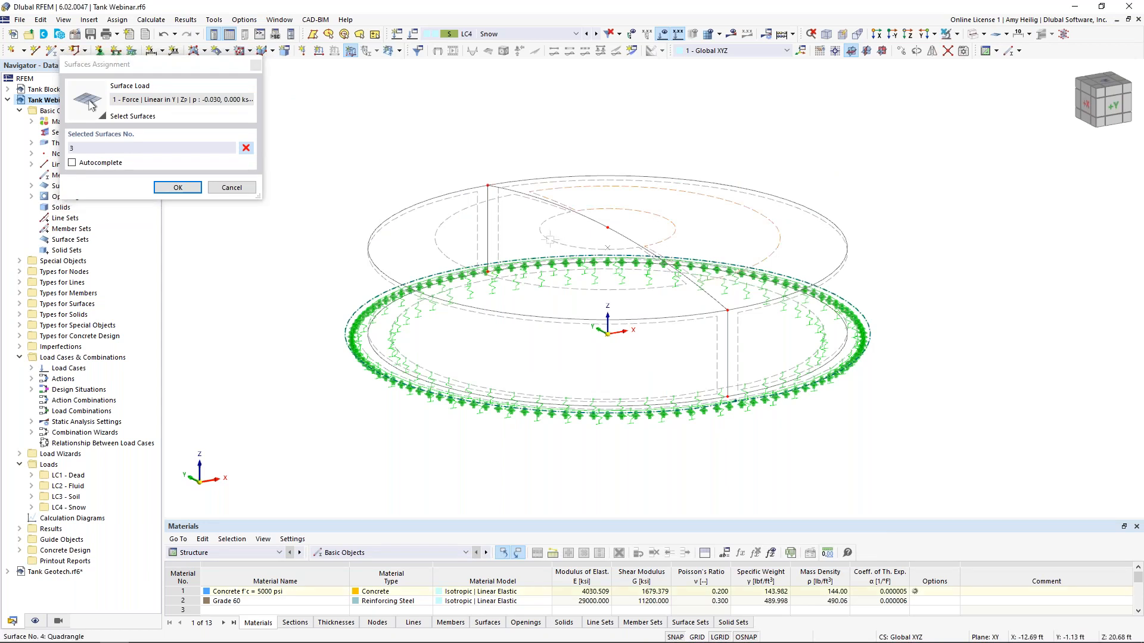
left_click(178, 187)
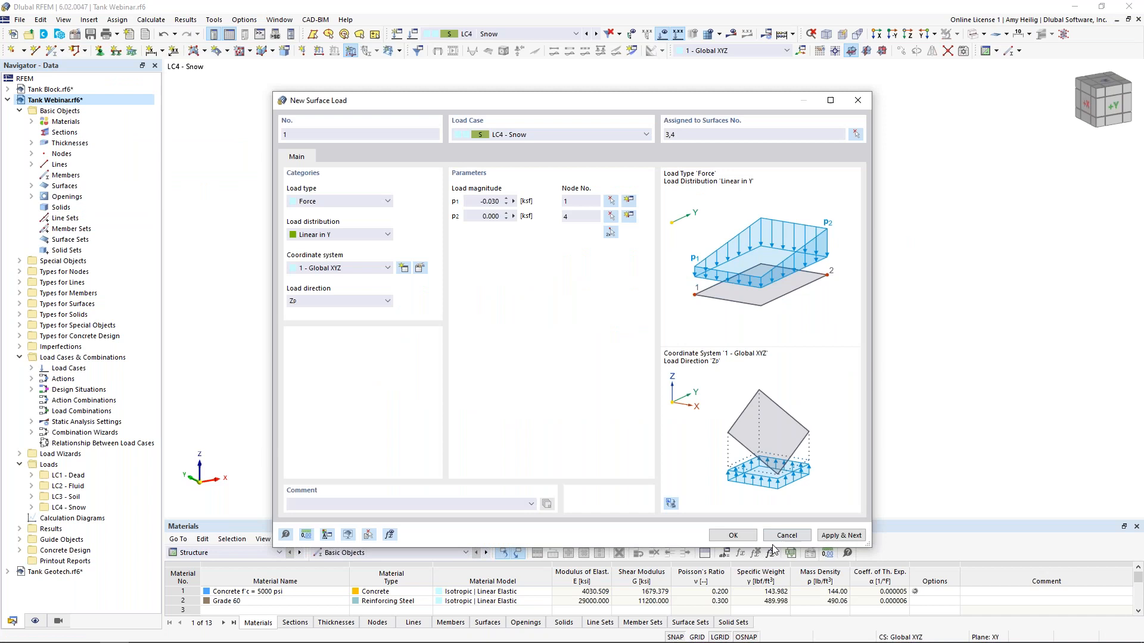
left_click(732, 540)
middle_click_drag(632, 305, 651, 326)
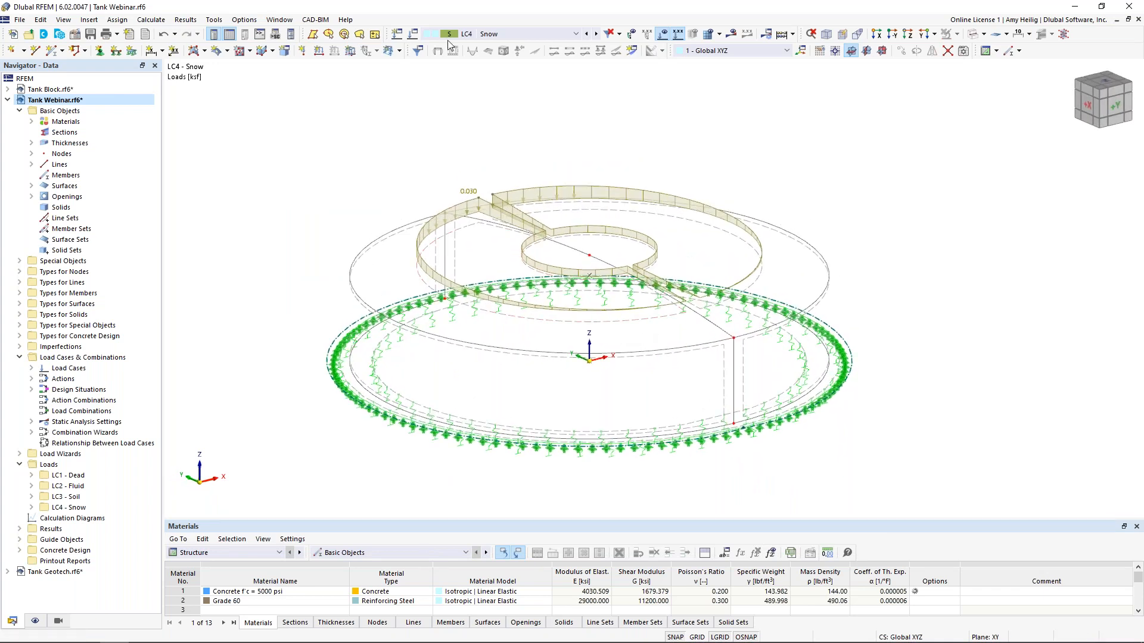
Add a new load case named Wind with the action category Wind load
left_click(415, 37)
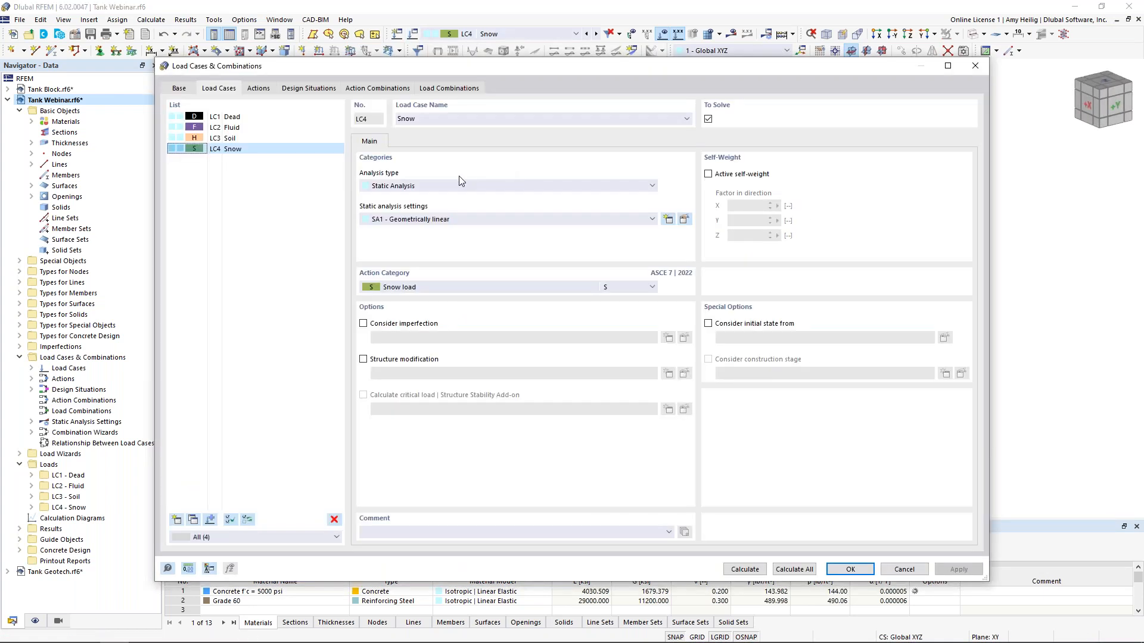
left_click(177, 519)
type("Wind")
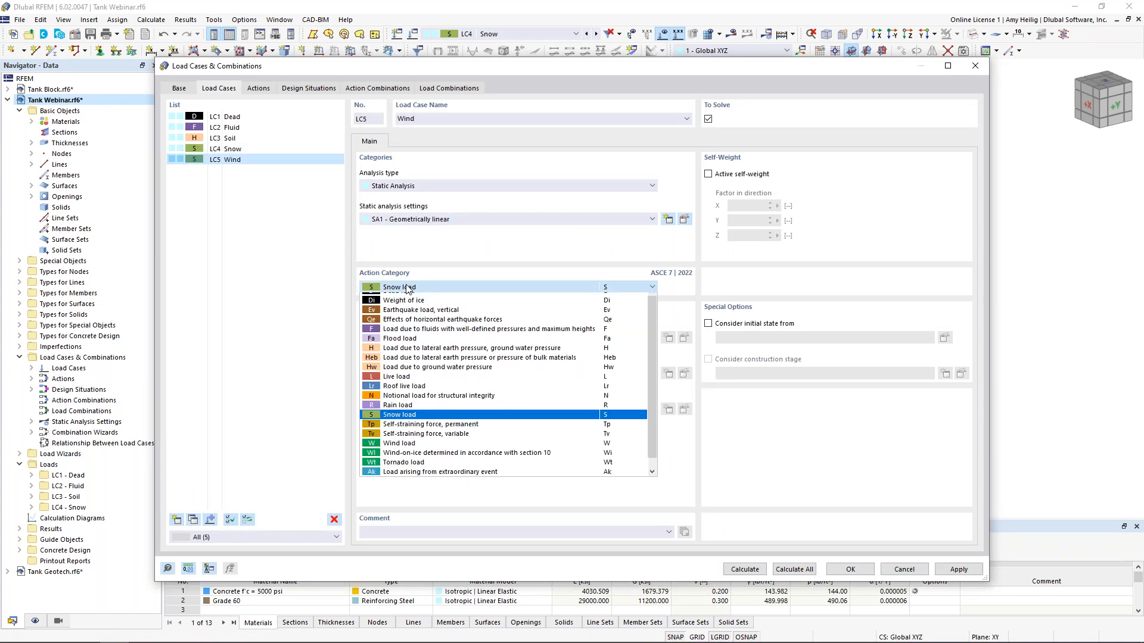
left_click(403, 287)
left_click(431, 451)
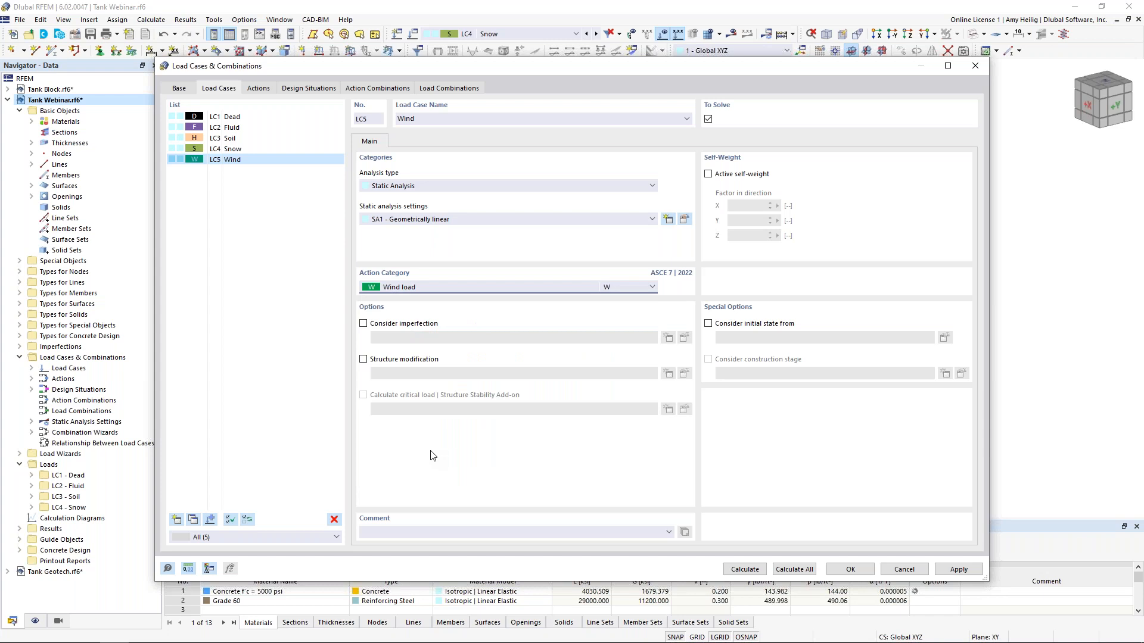
left_click(851, 570)
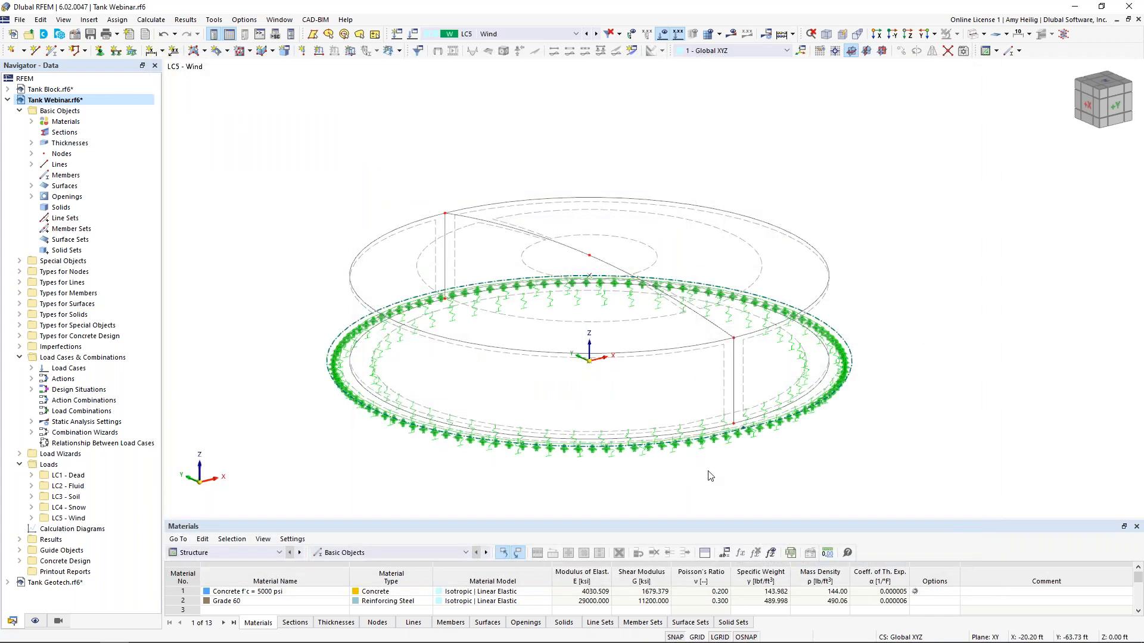
Switch to the ASCE 7-22 PDF in Acrobat Reader and examine the external pressure coefficients for walls of circular bins, silos and tanks
scroll(710, 475, "up", 1)
key("super+Tab")
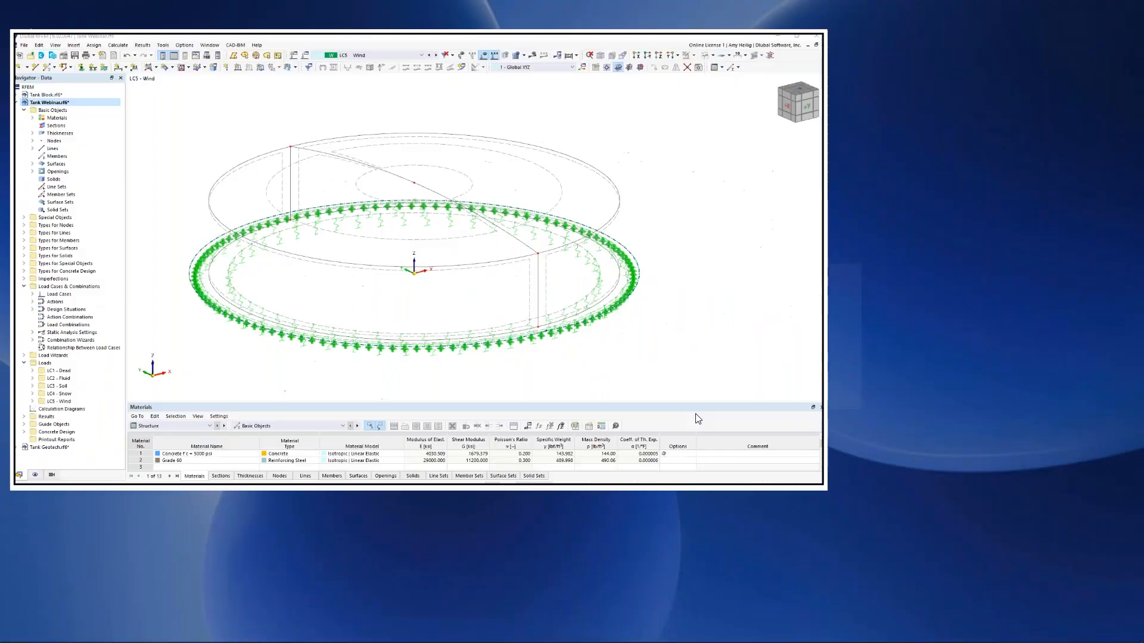
left_click(481, 352)
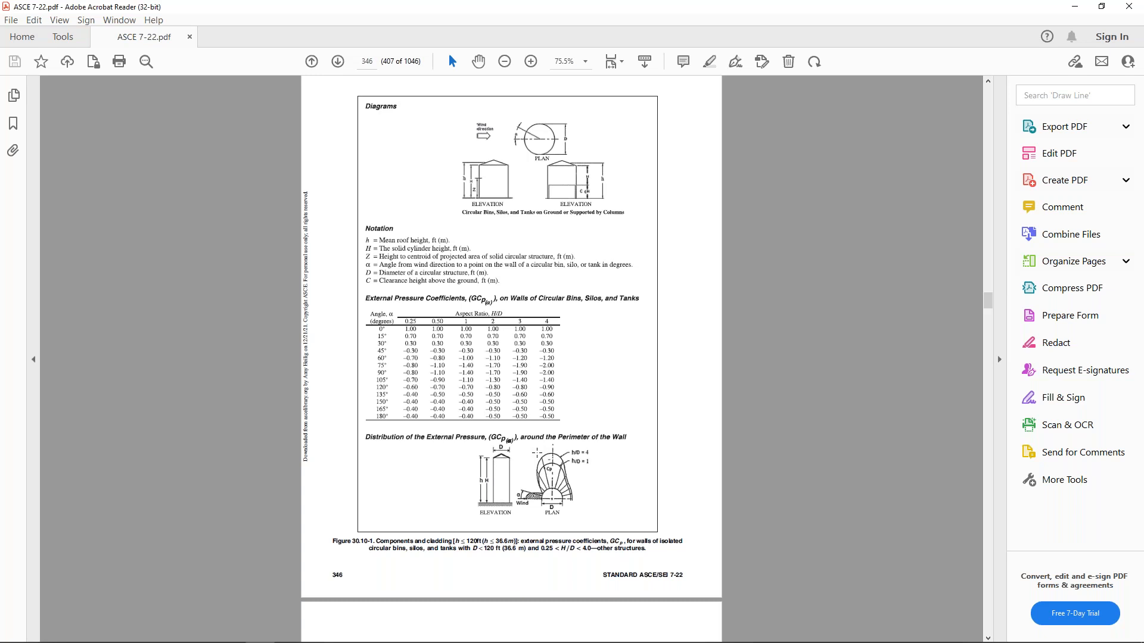
scroll(520, 490, "up", 3, "ctrl")
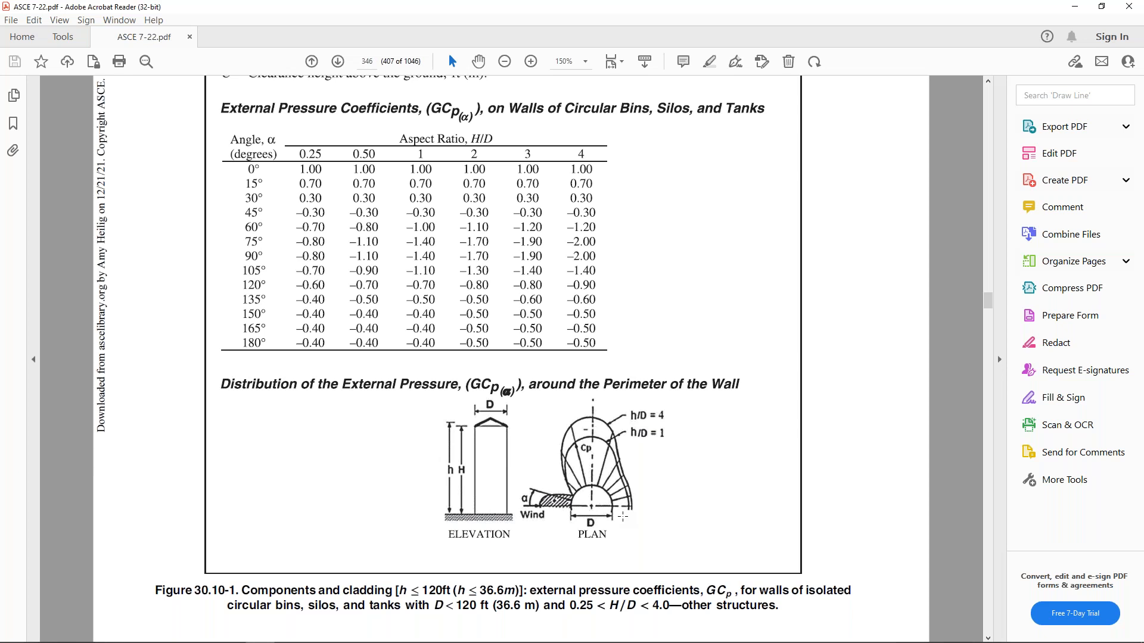
Switch back to RFEM and start a new free rectangular load in LC5 with the distribution Varying along Perimeter
key("super+Tab")
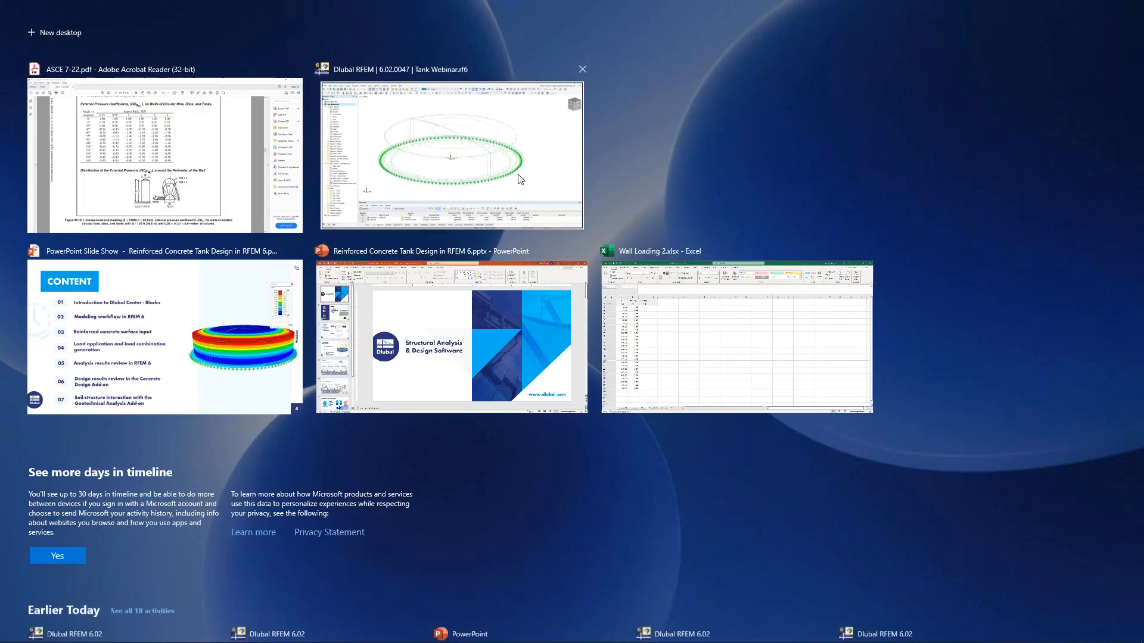
left_click(520, 179)
left_click(398, 51)
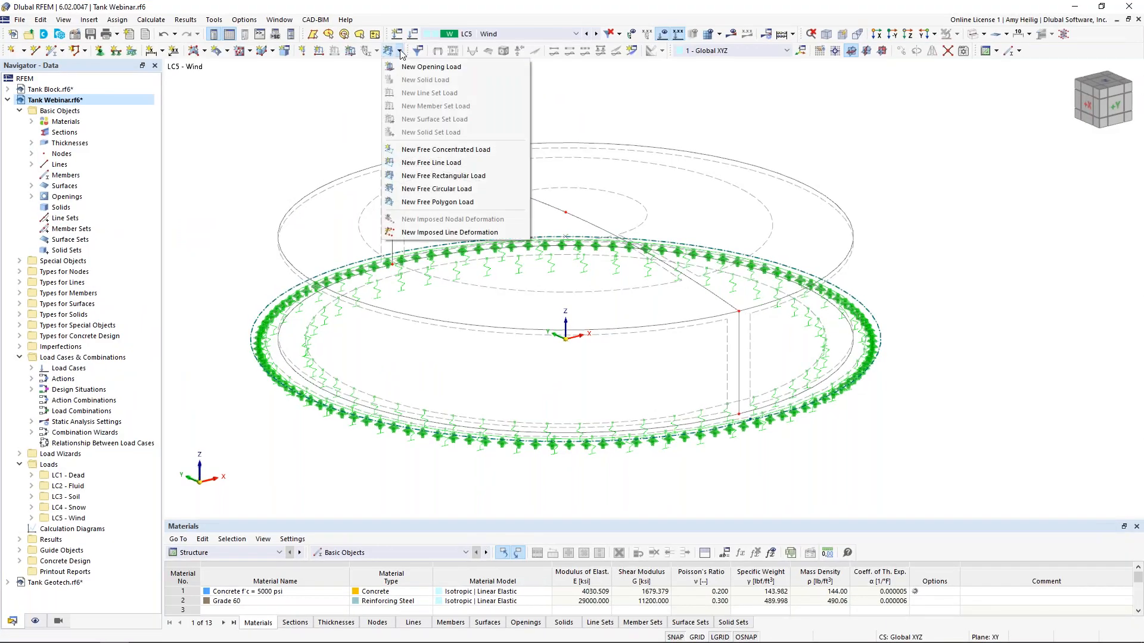
left_click(444, 176)
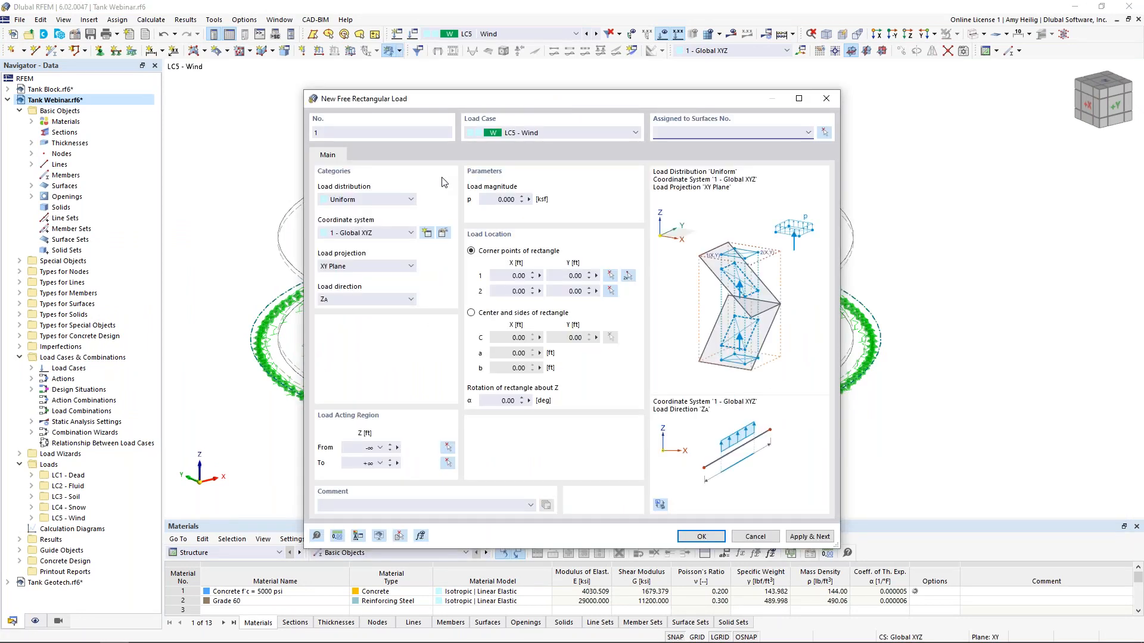
left_click(399, 201)
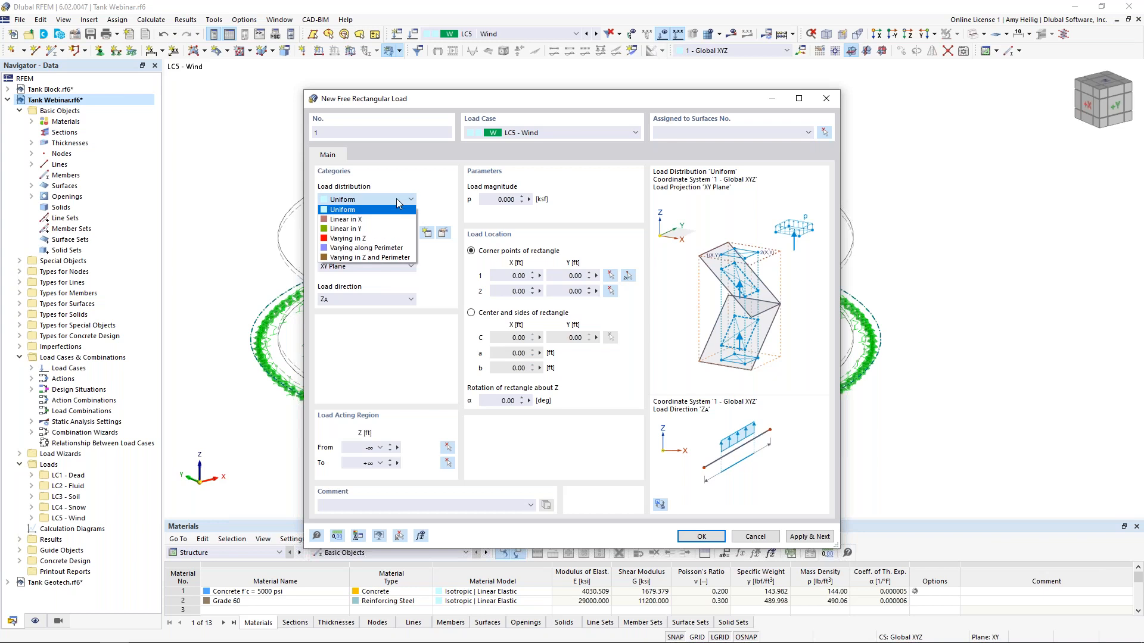
left_click(390, 248)
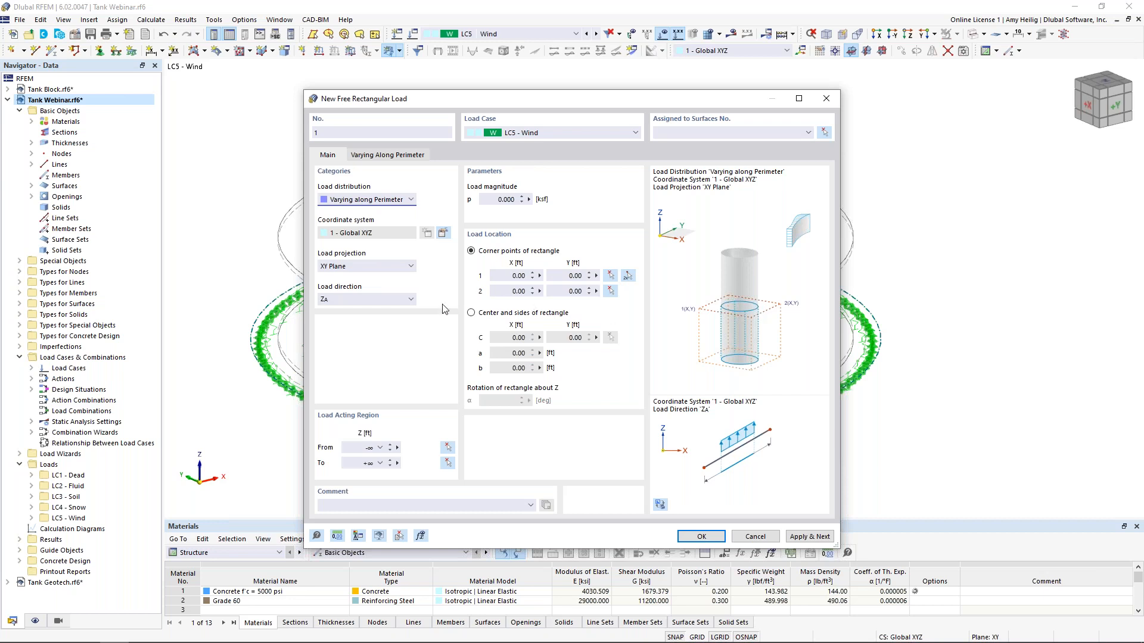
Set the wind load's projection to XY Plane, its direction to local z and its magnitude to -0.02 ksf
left_click(384, 268)
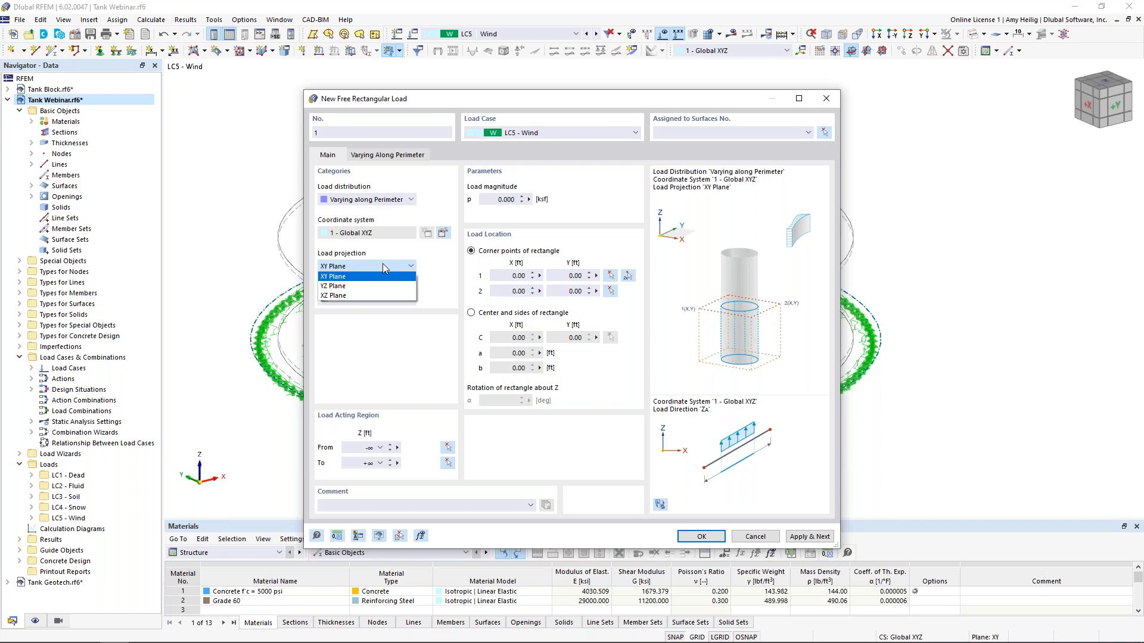
left_click(389, 276)
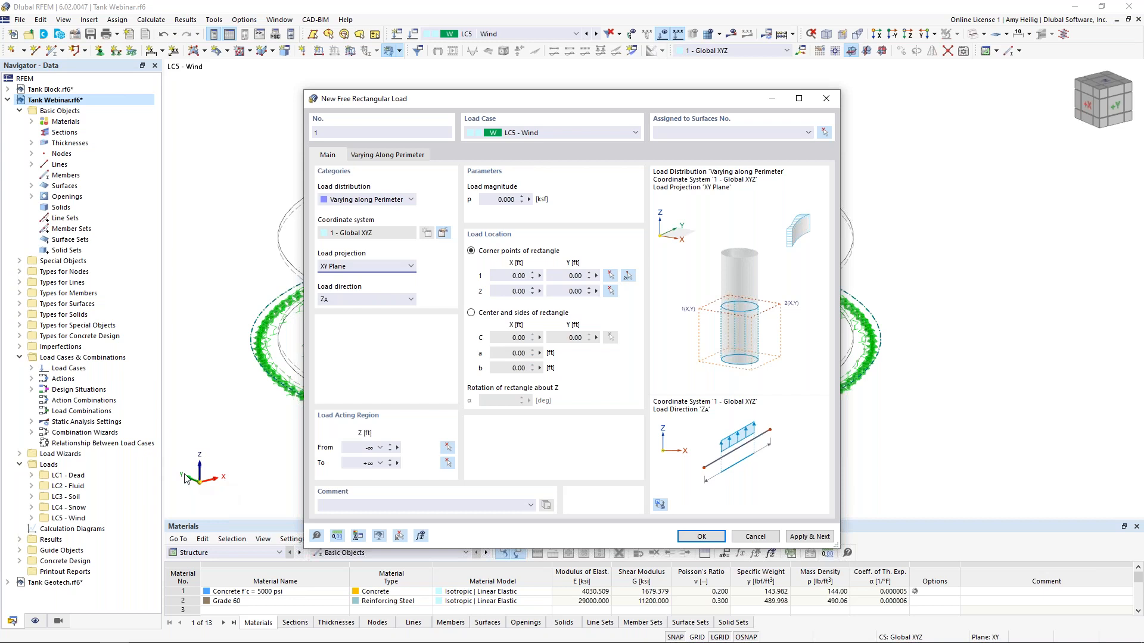
left_click(366, 300)
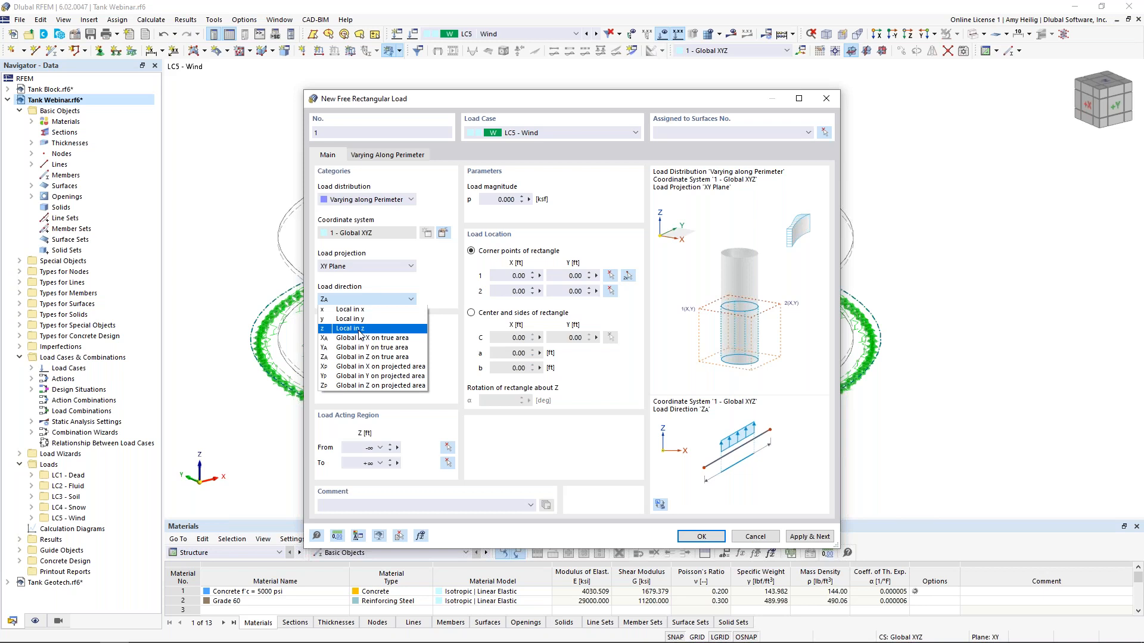
left_click(360, 330)
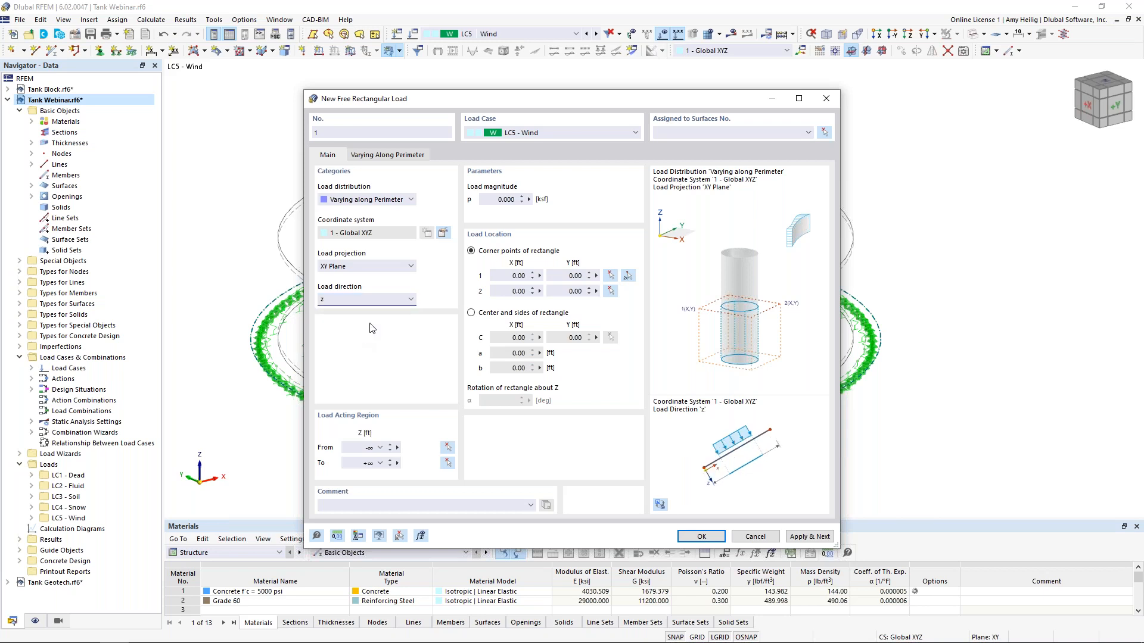
left_click(505, 199)
type("-0.02")
Define the perimeter load's vertical axis by setting the Z coordinate of the second point B to 10 ft
left_click(405, 157)
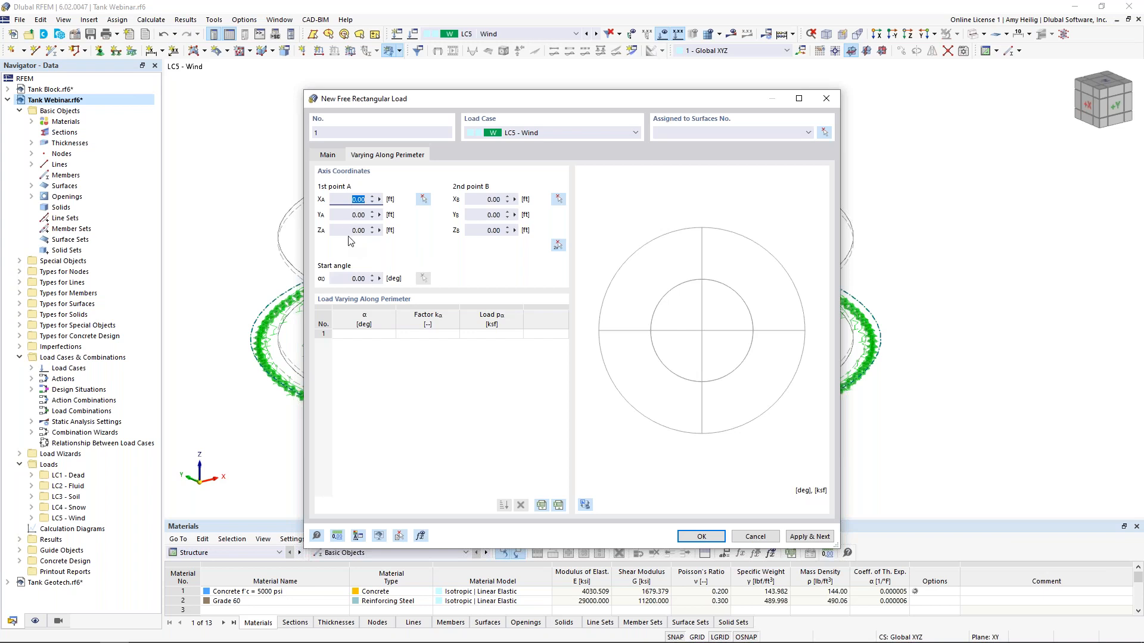
left_click(486, 230)
type("10")
left_click(483, 216)
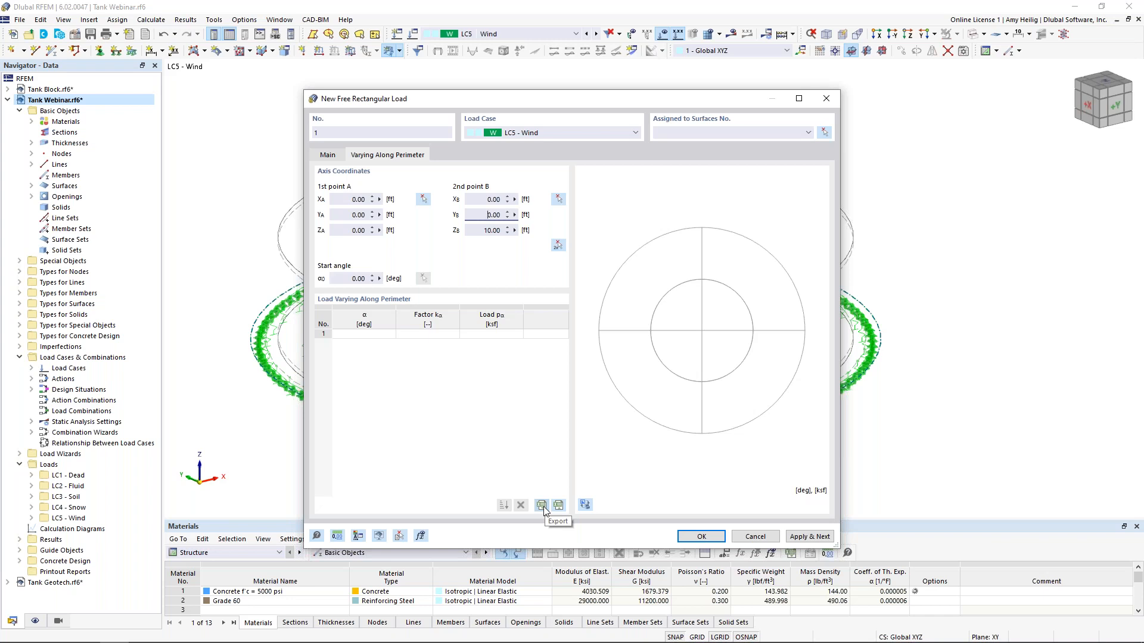
Switch to Wall Loading 2.xlsx in Excel and select cell B3, the first angle value on the Varying Along Perimeter - Walls sheet
key("super+Tab")
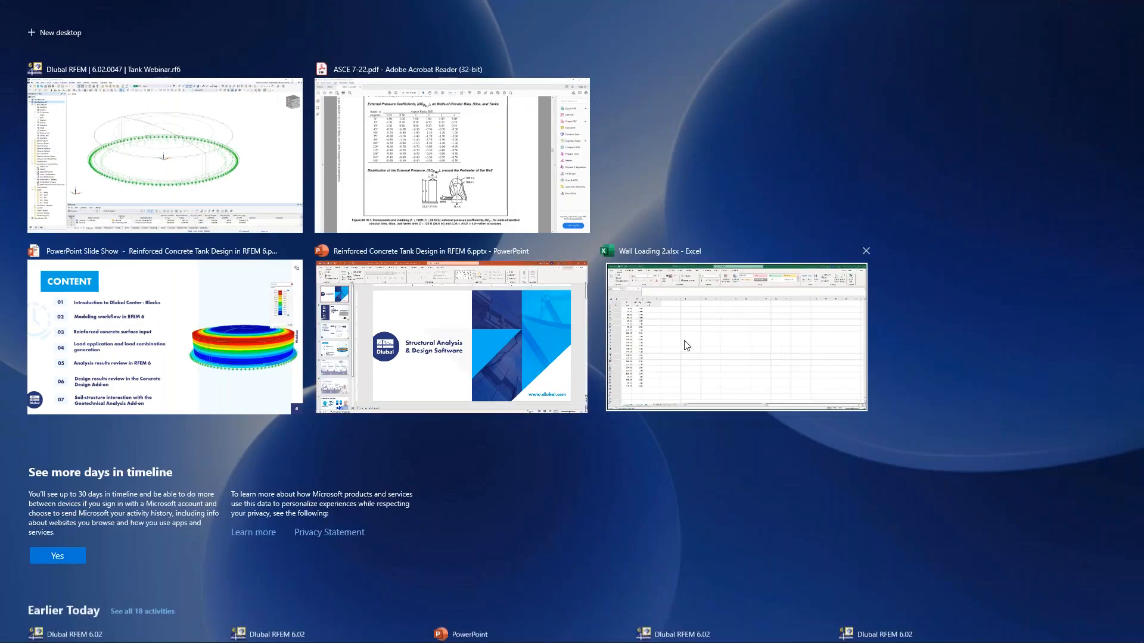
left_click(684, 345)
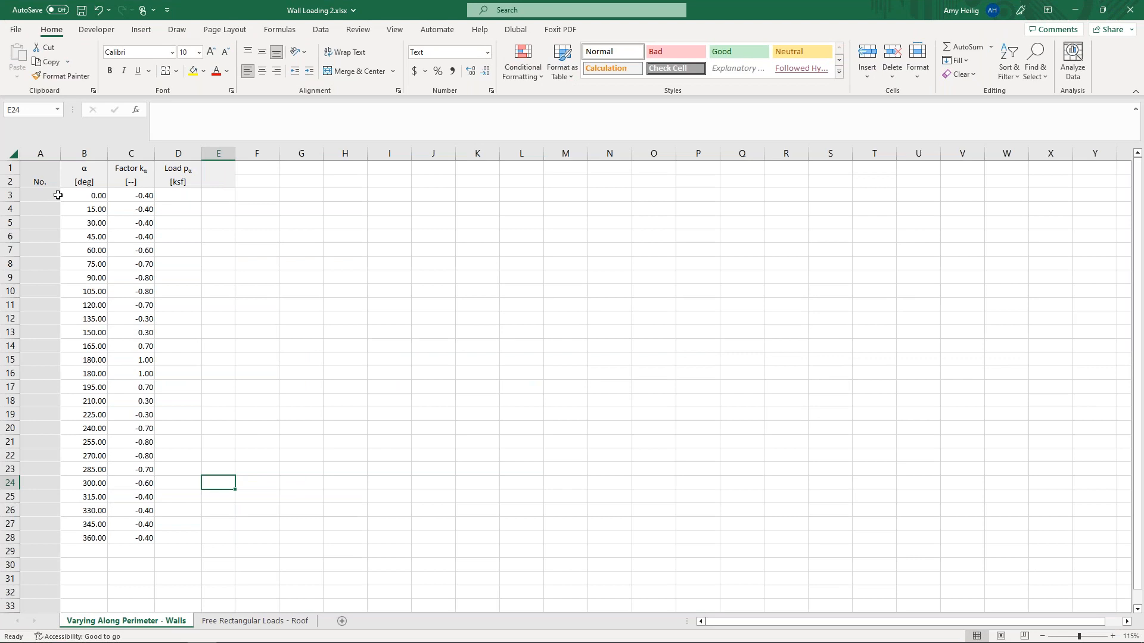
scroll(75, 200, "up", 1, "ctrl")
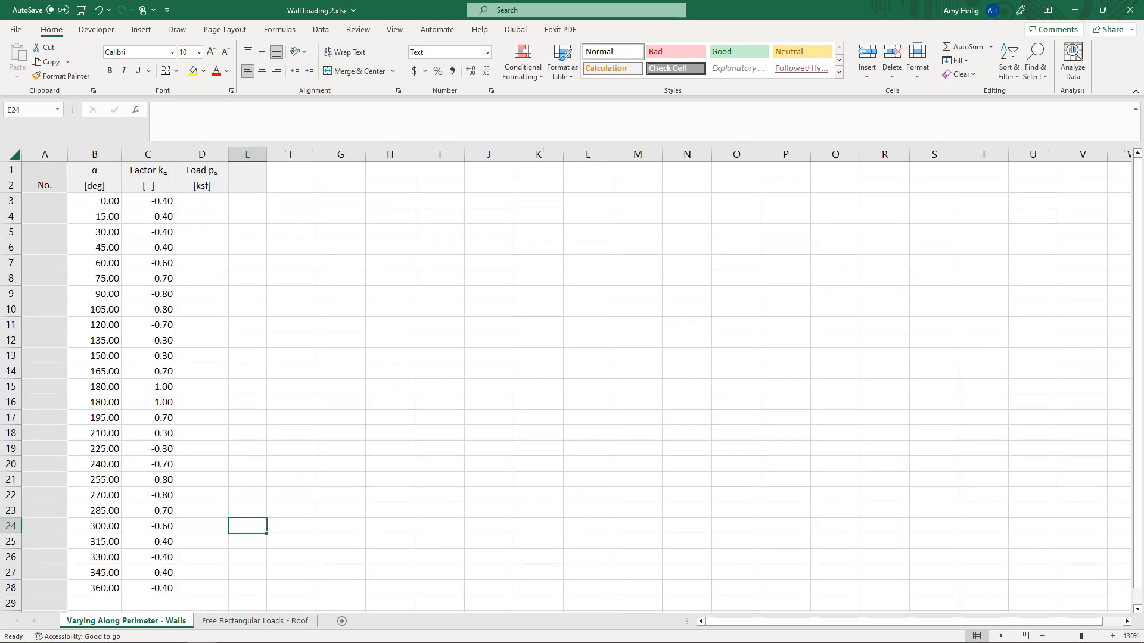
left_click(97, 201)
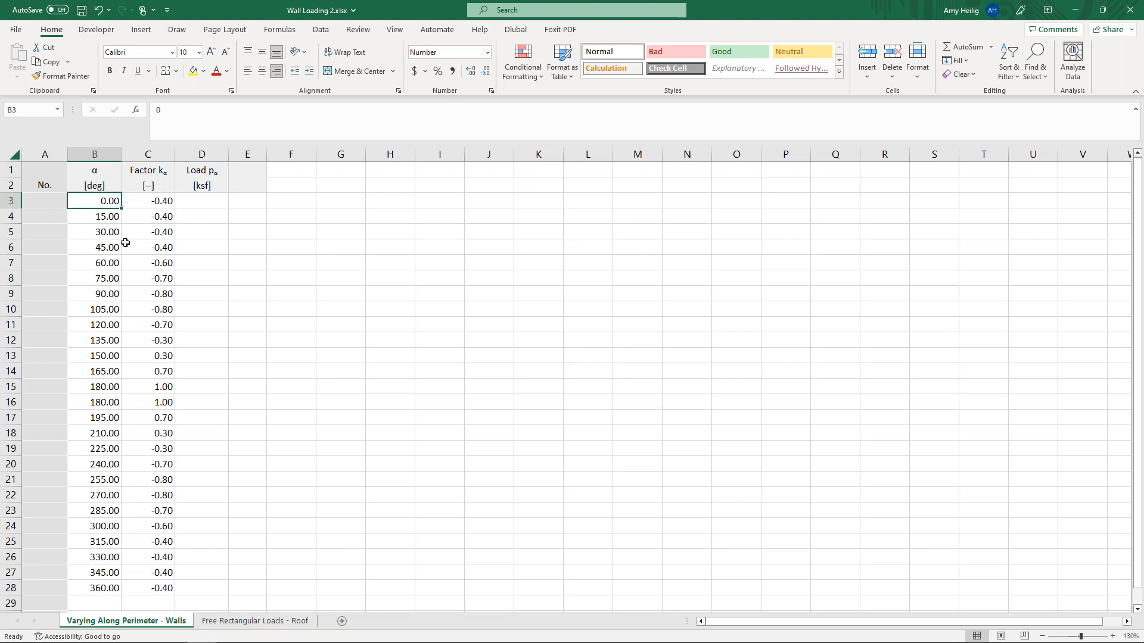
Return to RFEM and import the angles and factors from the Excel sheet into the Load Varying Along Perimeter table
key("super+Tab")
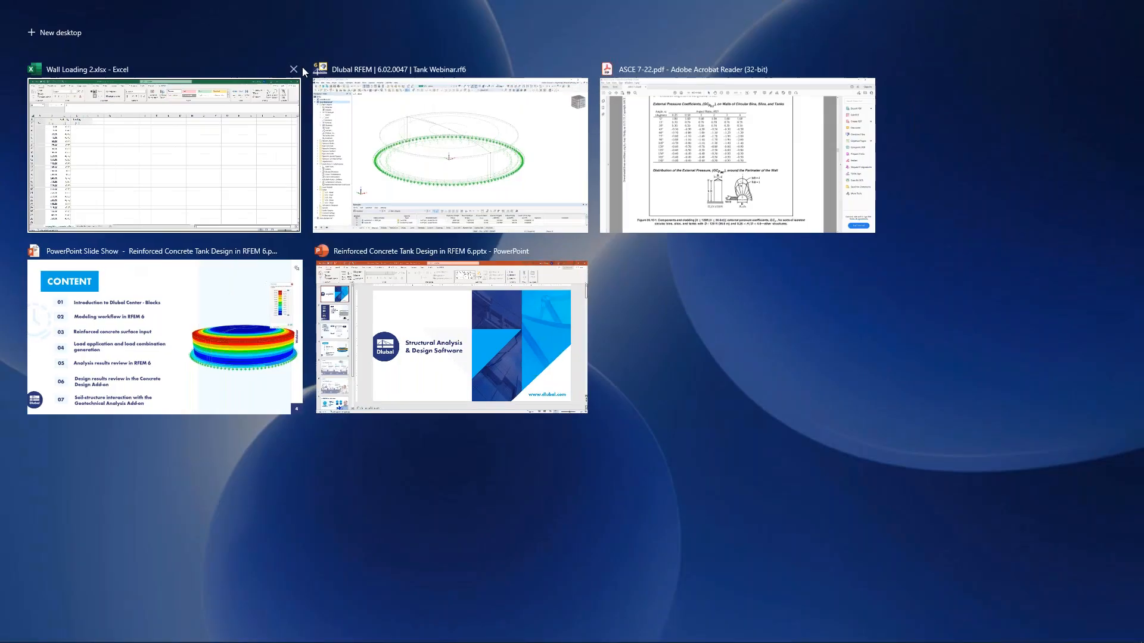
left_click(398, 113)
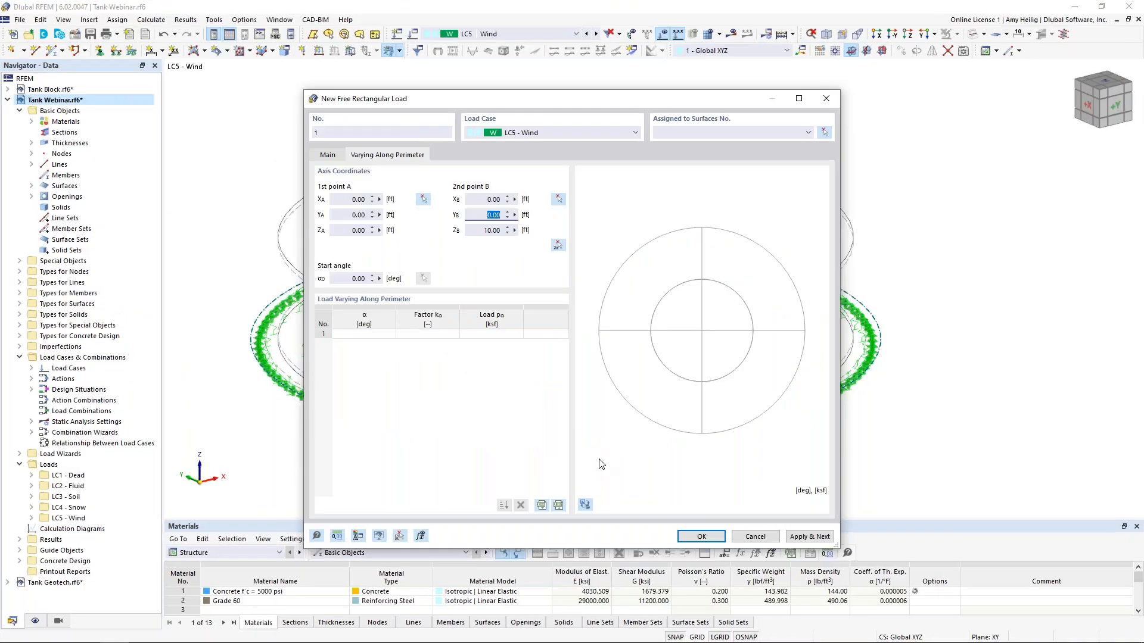
left_click(559, 507)
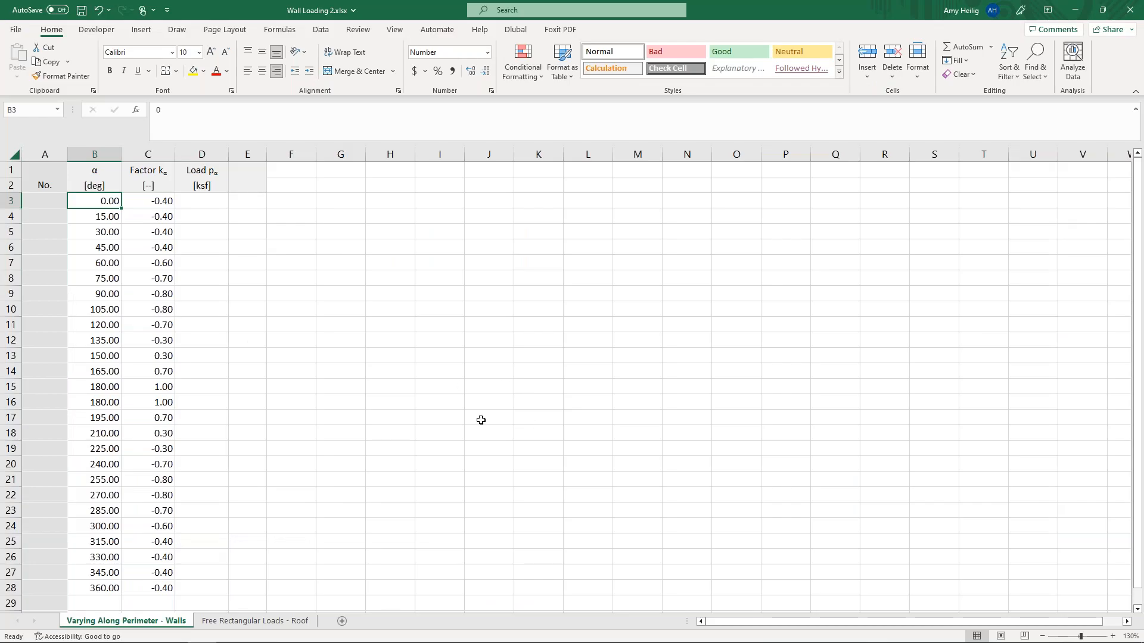
key("super+Tab")
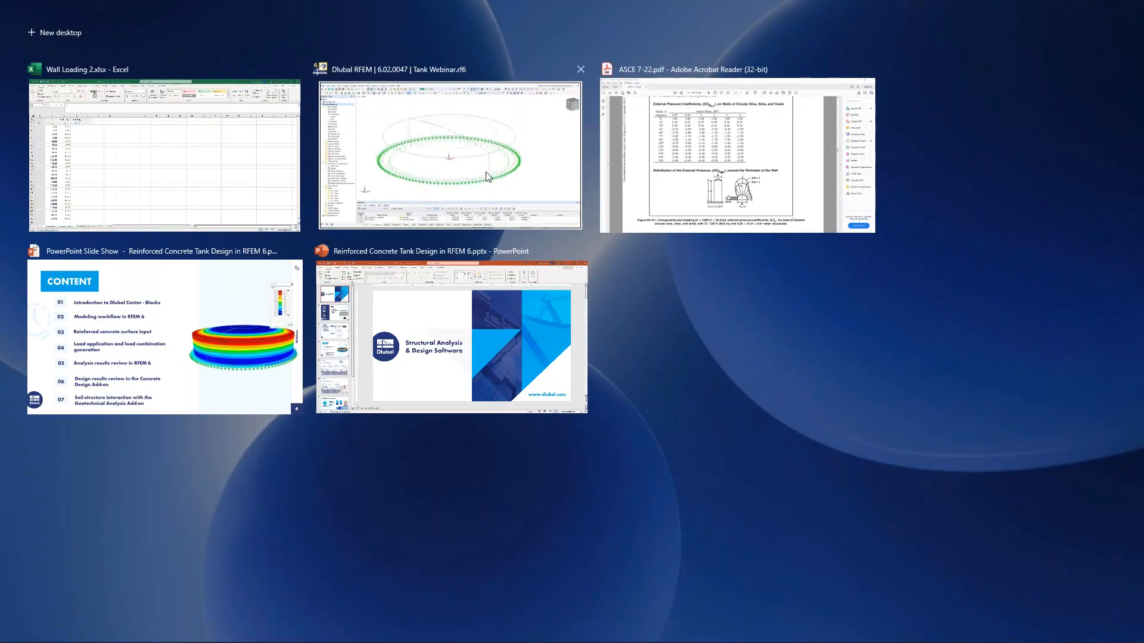
left_click(488, 177)
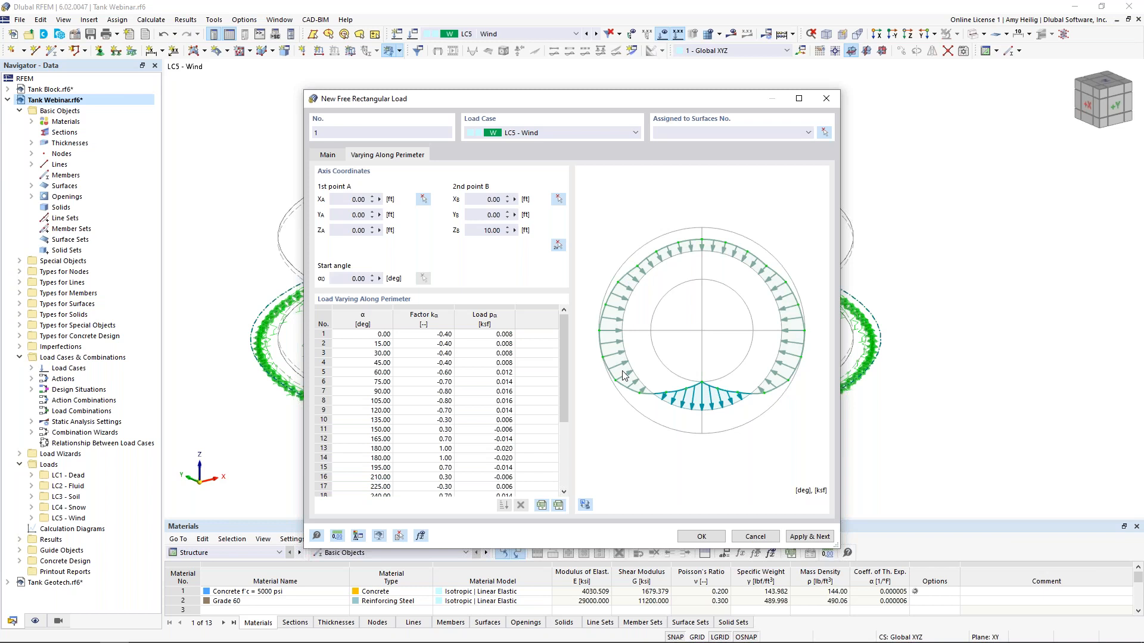
Locate the wind load by the center and sides of its rectangle, with side lengths a and b of 90 ft
left_click(328, 156)
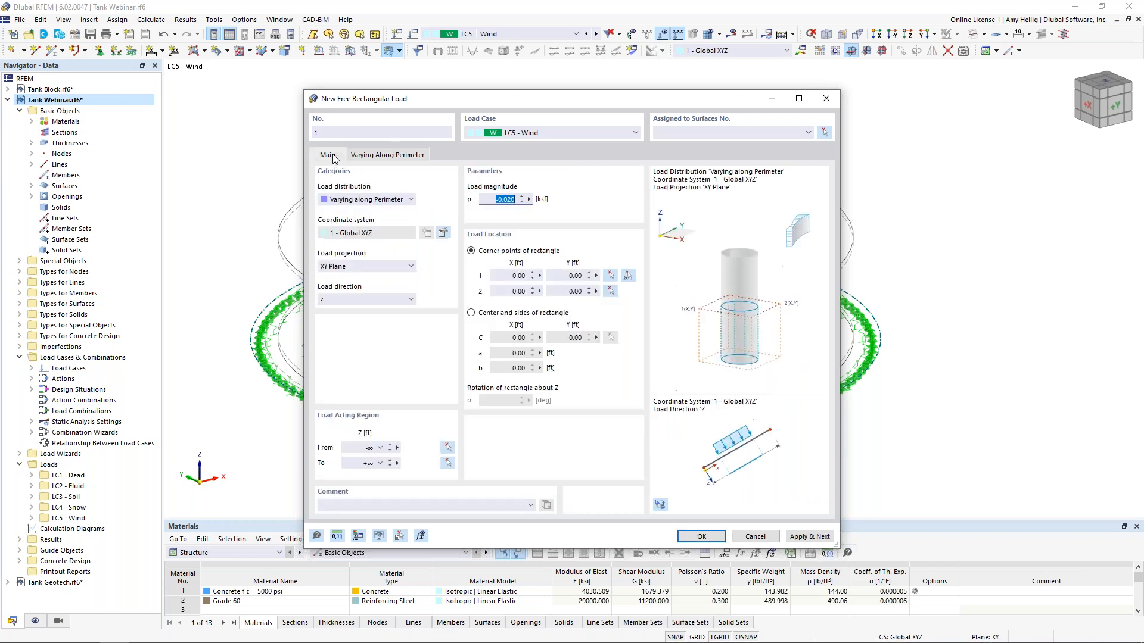
left_click(472, 315)
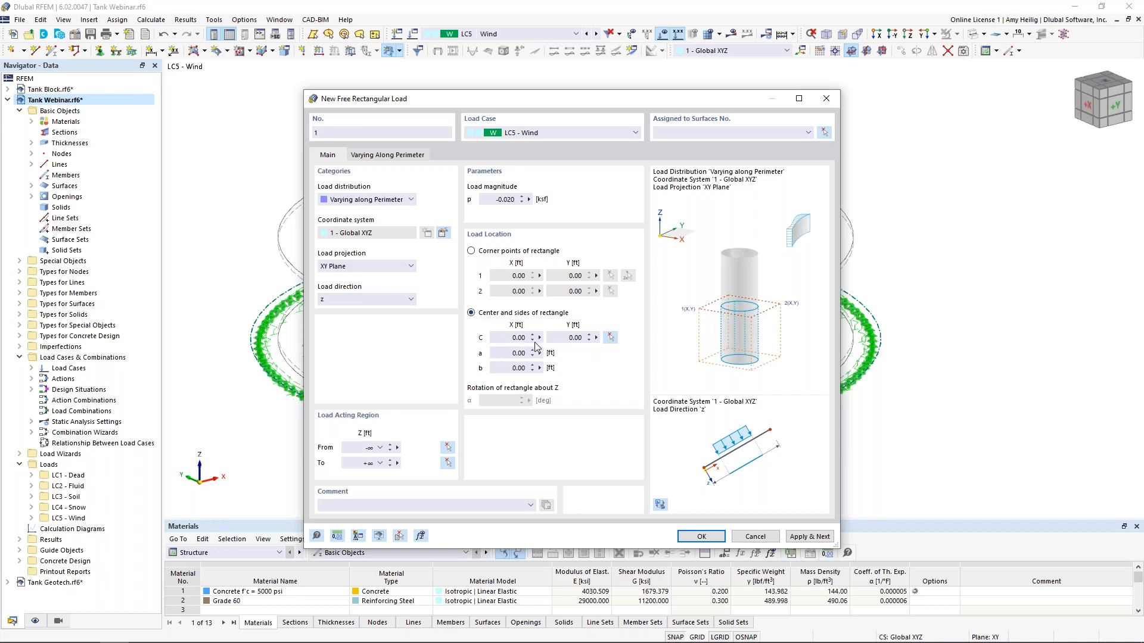
double_click(513, 354)
type("90")
key("Tab")
type("90")
left_click(523, 354)
Assign the free rectangular load to wall surfaces 1 and 2 and create it
left_click(824, 132)
left_click(771, 369)
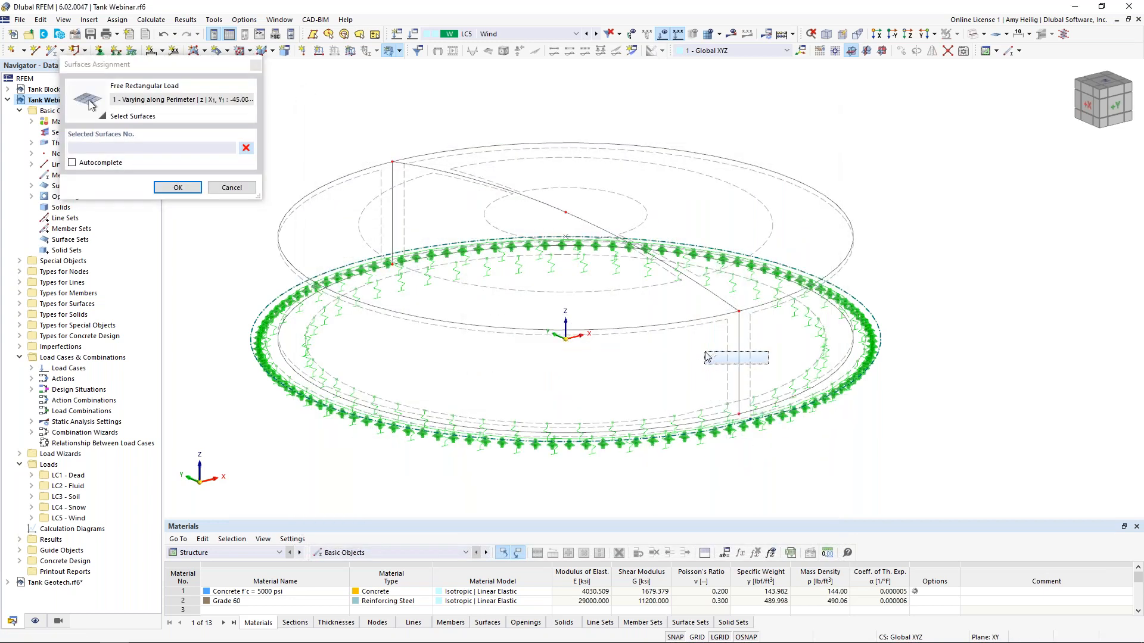
left_click(172, 189)
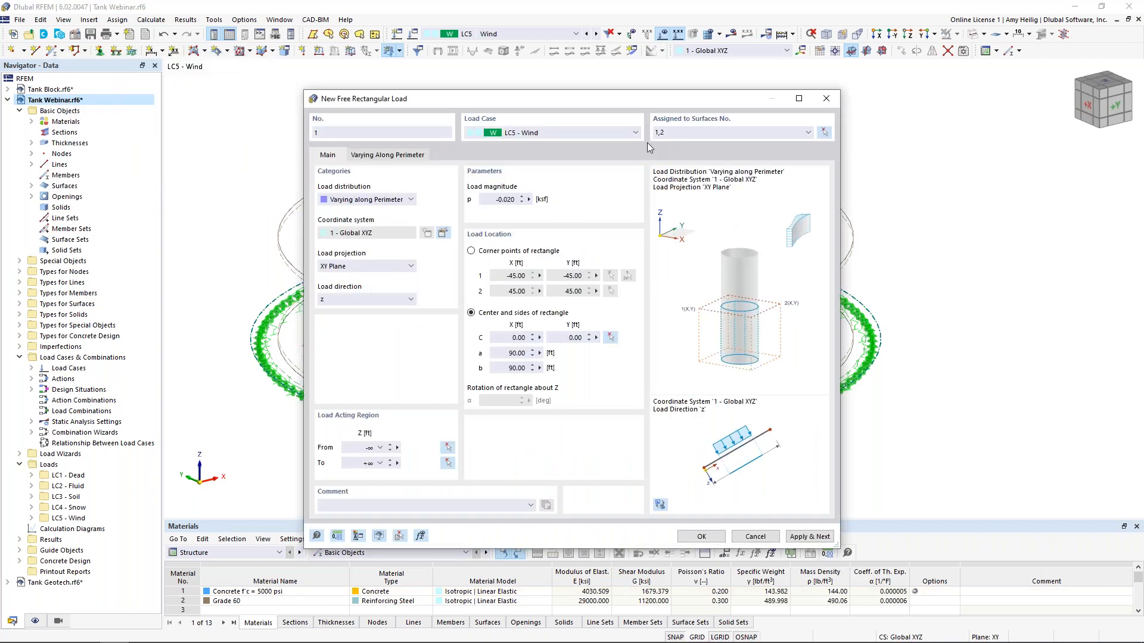
left_click(703, 537)
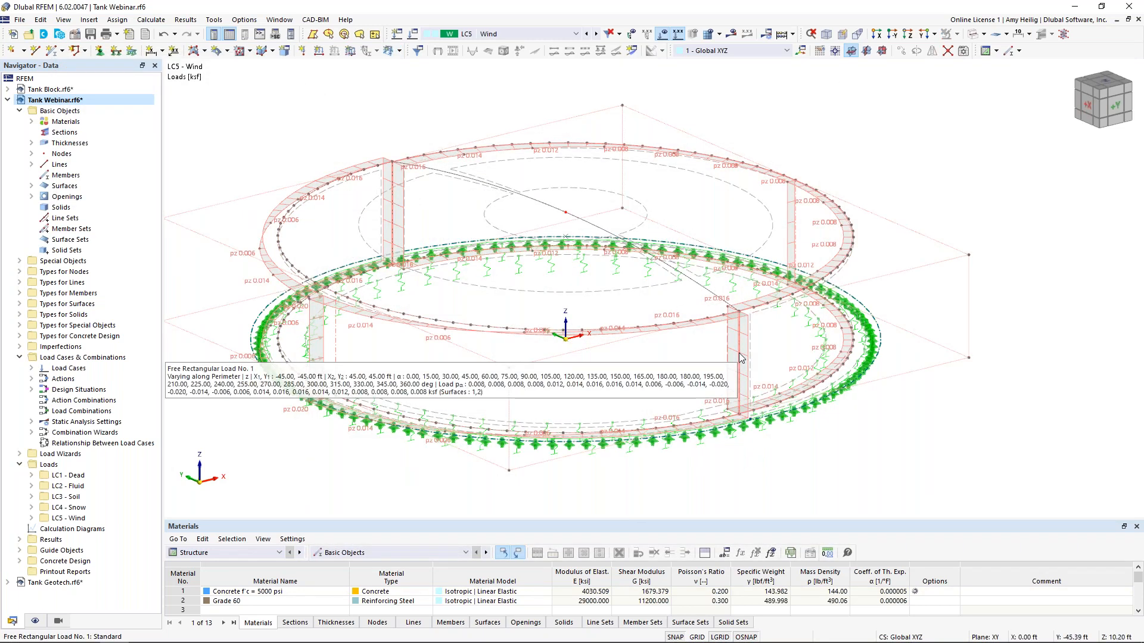
View the tank in the reverse Z-direction and enlarge the graphical size of the wall wind load
middle_click_drag(948, 202, 919, 196, "ctrl")
mouse_move(296, 296)
mouse_move(732, 147)
left_click(934, 34)
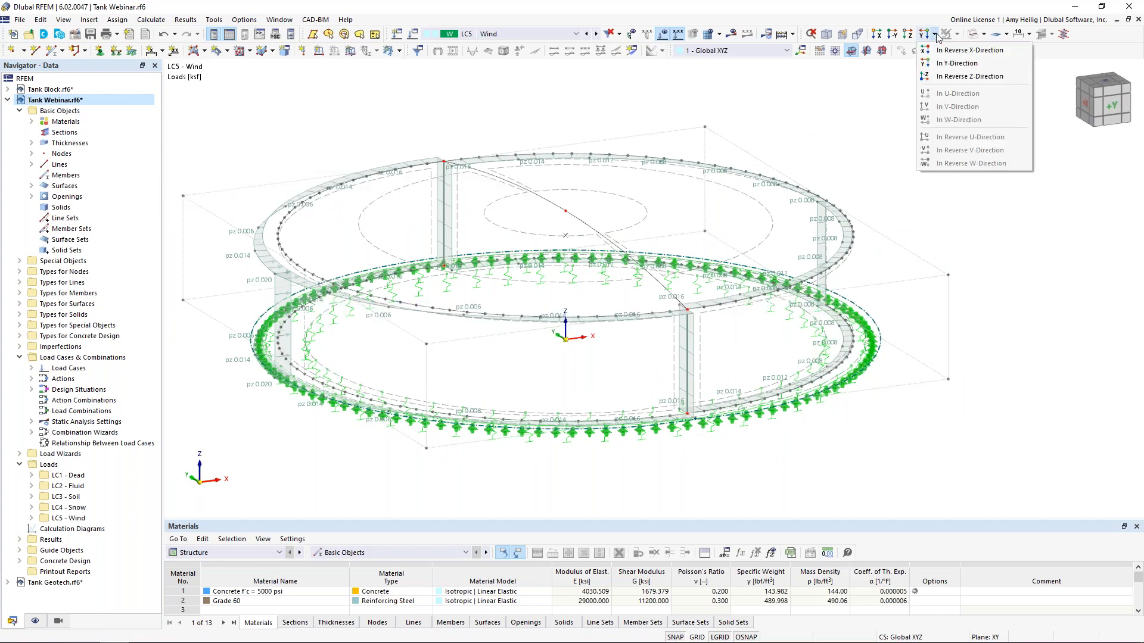
left_click(956, 76)
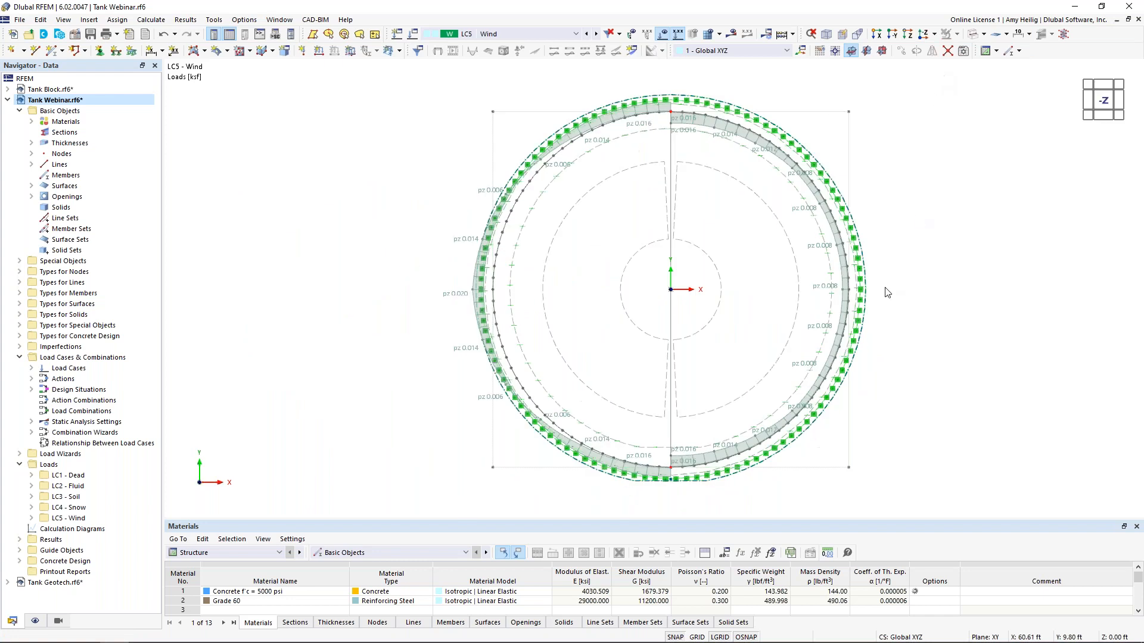
right_click(467, 297)
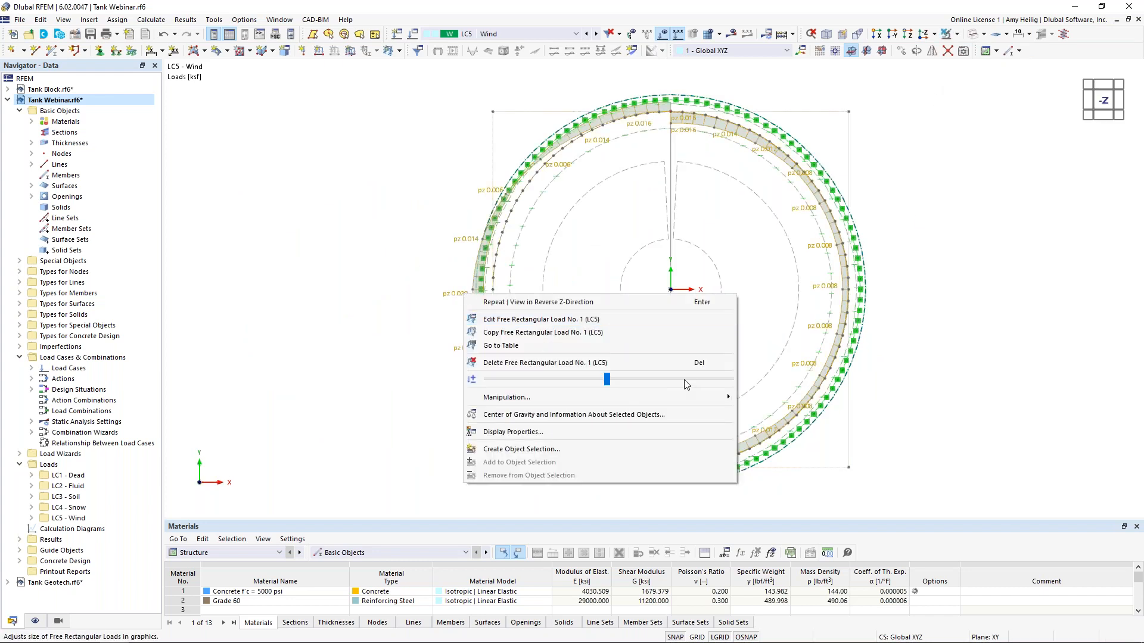
left_click_drag(632, 379, 732, 382)
left_click(952, 389)
left_click(949, 388)
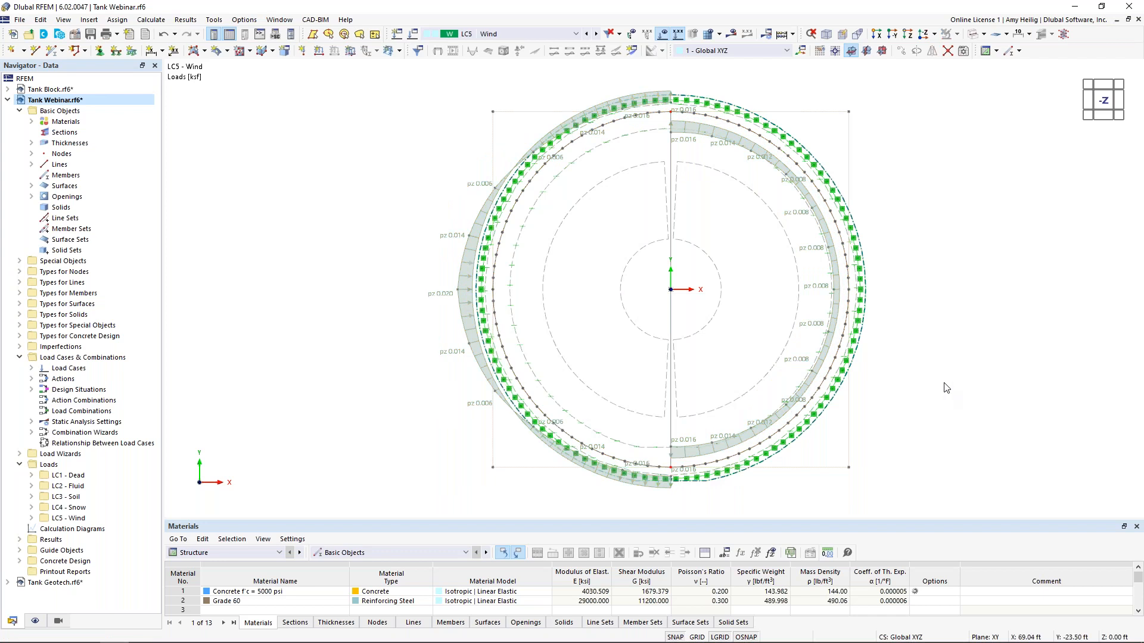
Return to a tilted 3D view, heighten the table area and display the Loads tables for LC5 - Wind
middle_click_drag(775, 392, 688, 388)
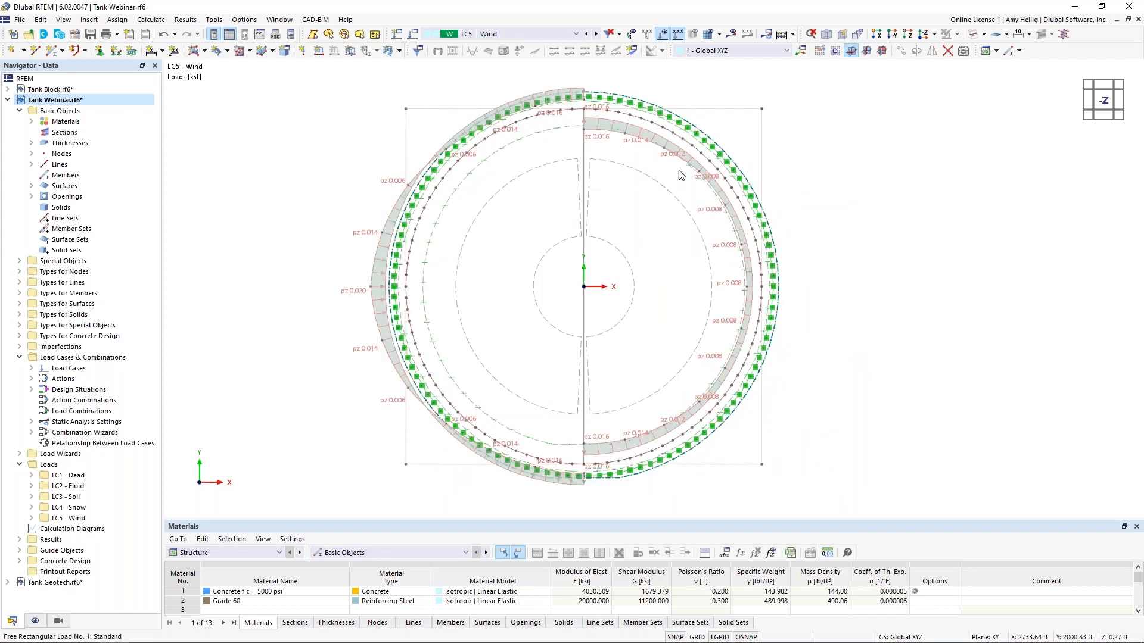
middle_click_drag(731, 485, 792, 299, "ctrl")
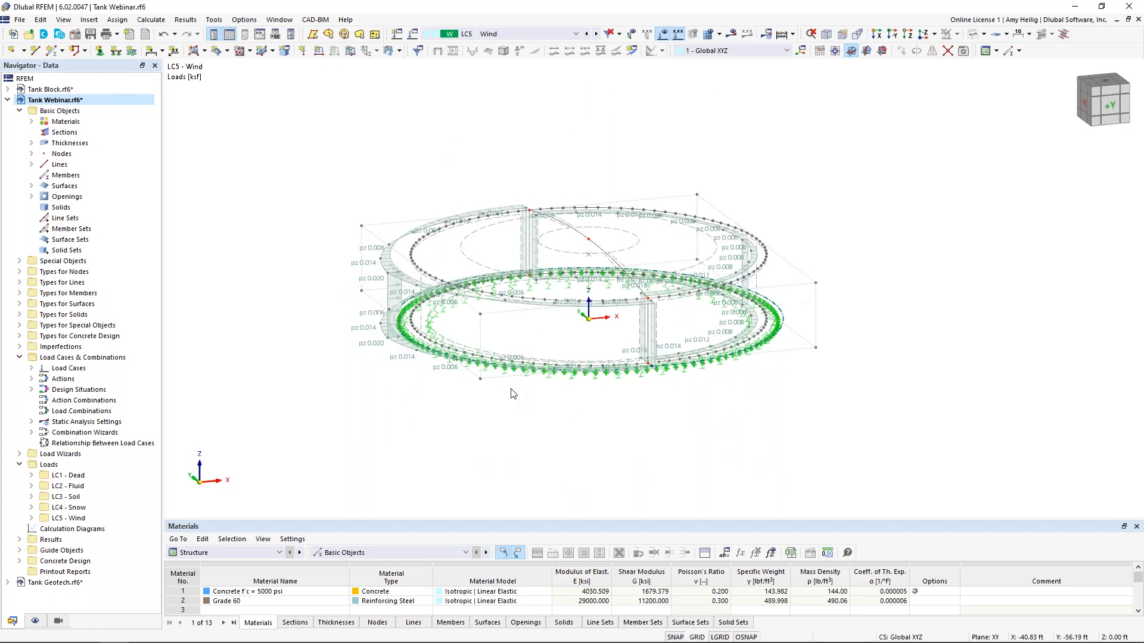
scroll(511, 389, "up", 2)
middle_click_drag(512, 394, 517, 461)
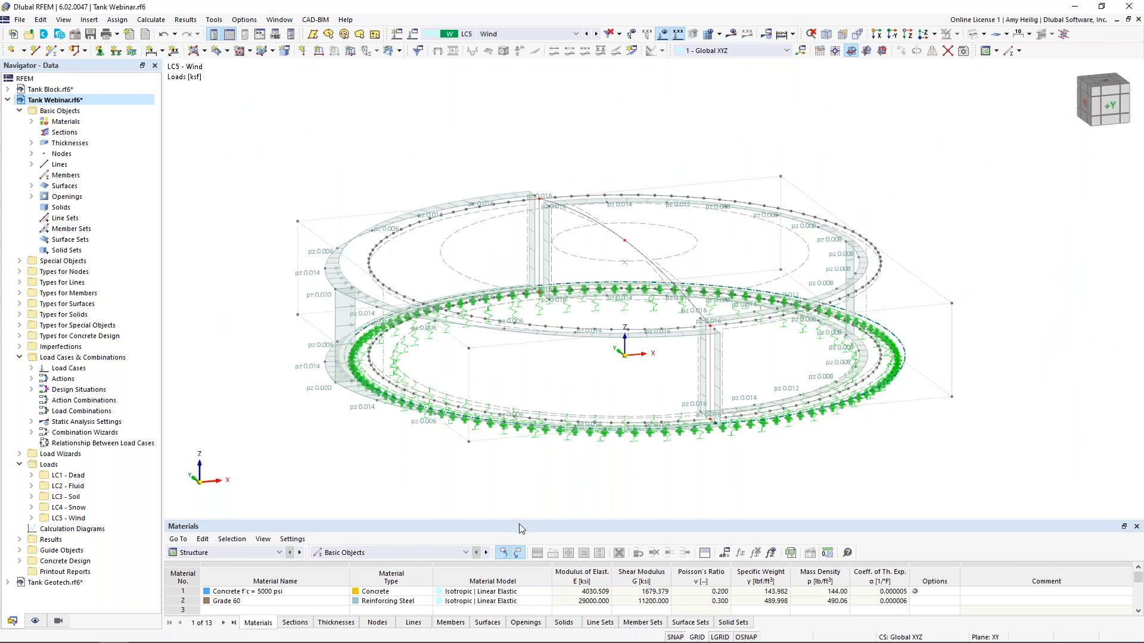
left_click_drag(518, 519, 595, 439)
middle_click_drag(624, 421, 594, 369)
left_click(213, 471)
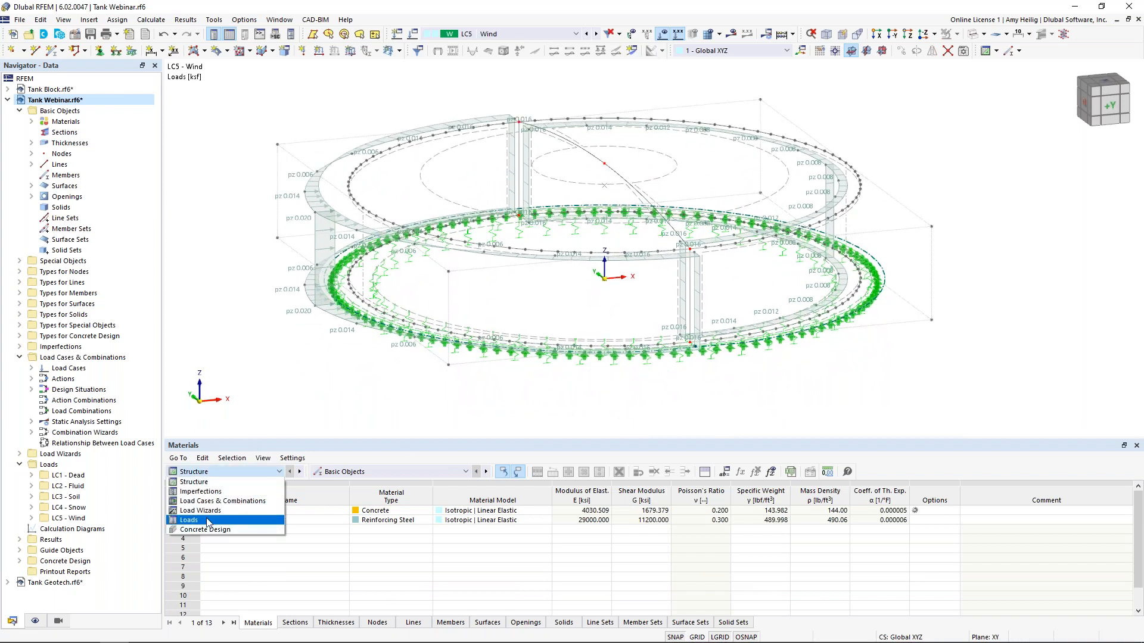
left_click(208, 521)
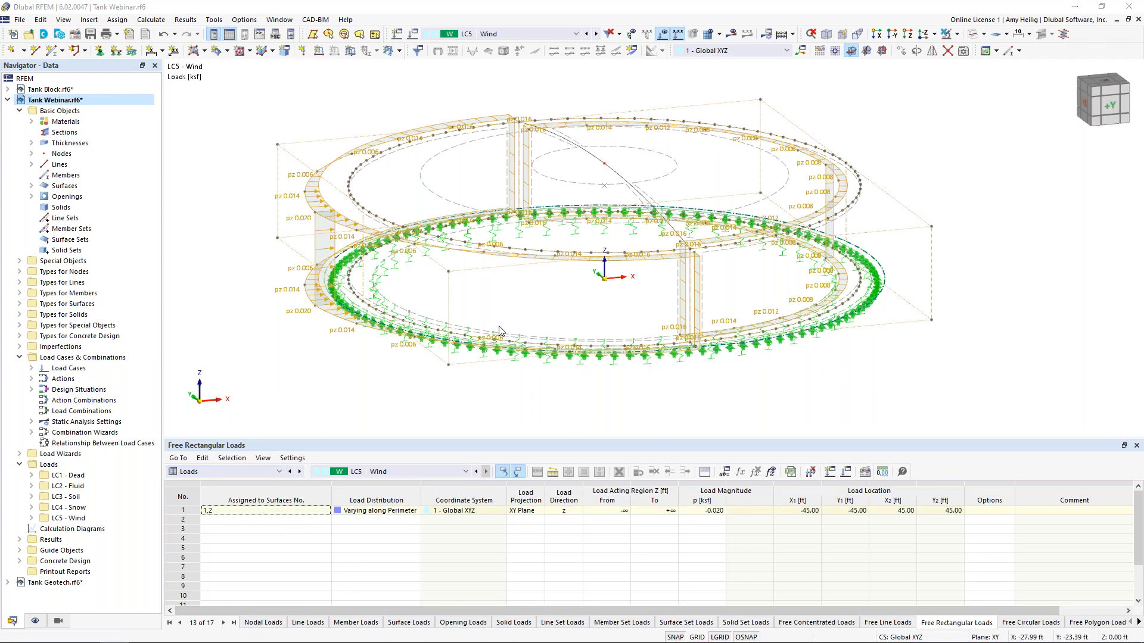
Switch to Wall Loading 2.xlsx in Excel and copy the load data in B3:N4 of the Free Rectangular Loads - Roof sheet
key("super+Tab")
left_click(530, 178)
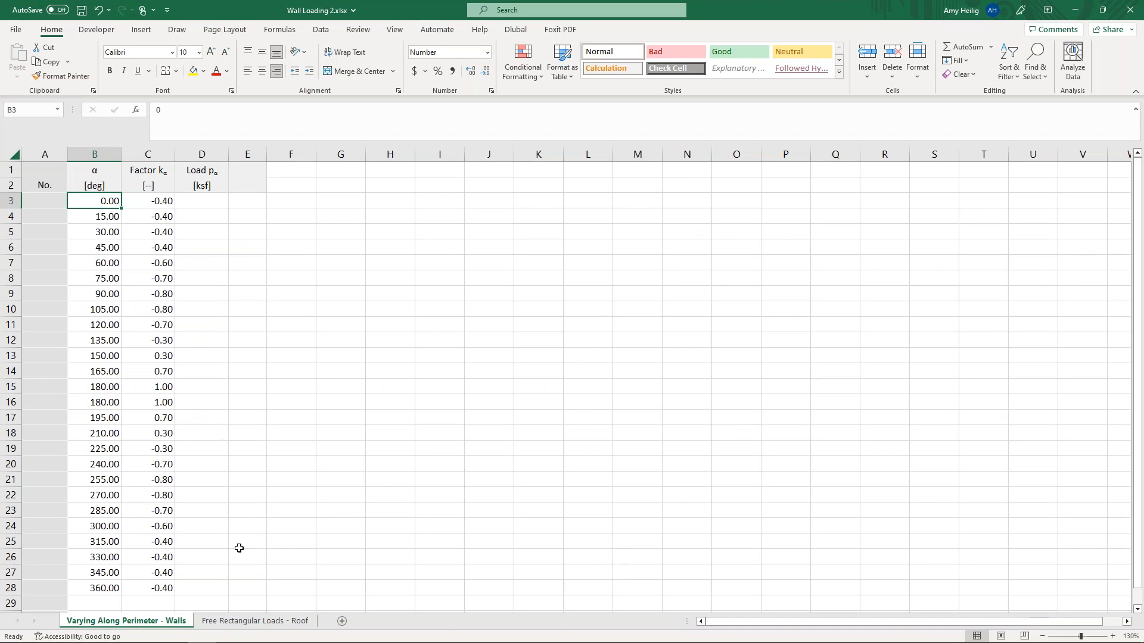
left_click(242, 621)
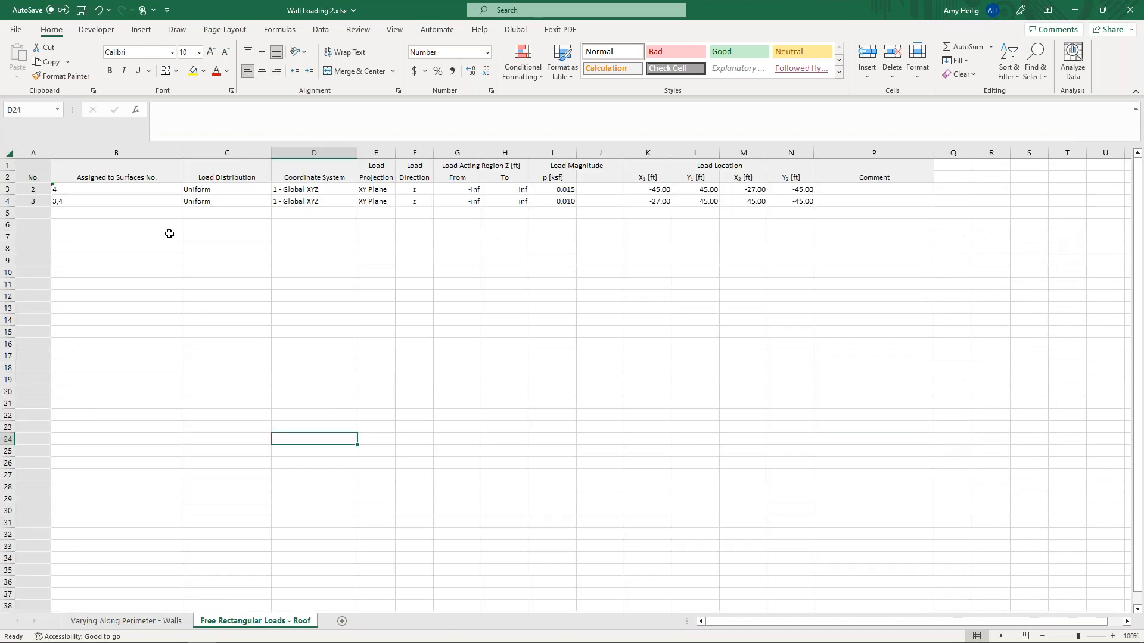
left_click(148, 189)
left_click_drag(148, 188, 783, 201)
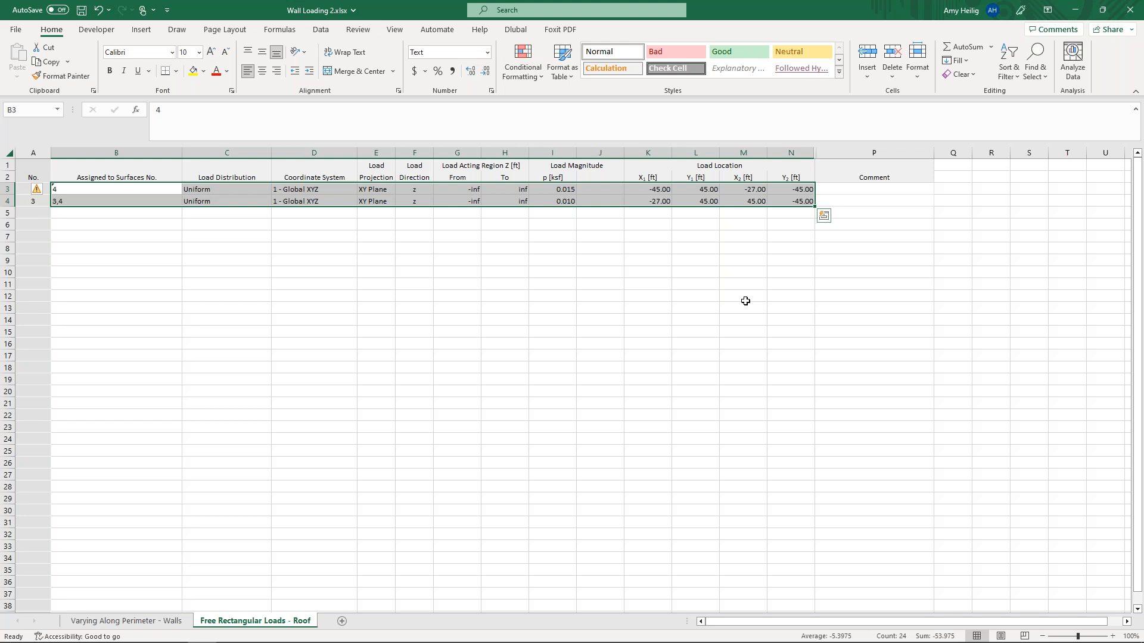
key("ctrl+c")
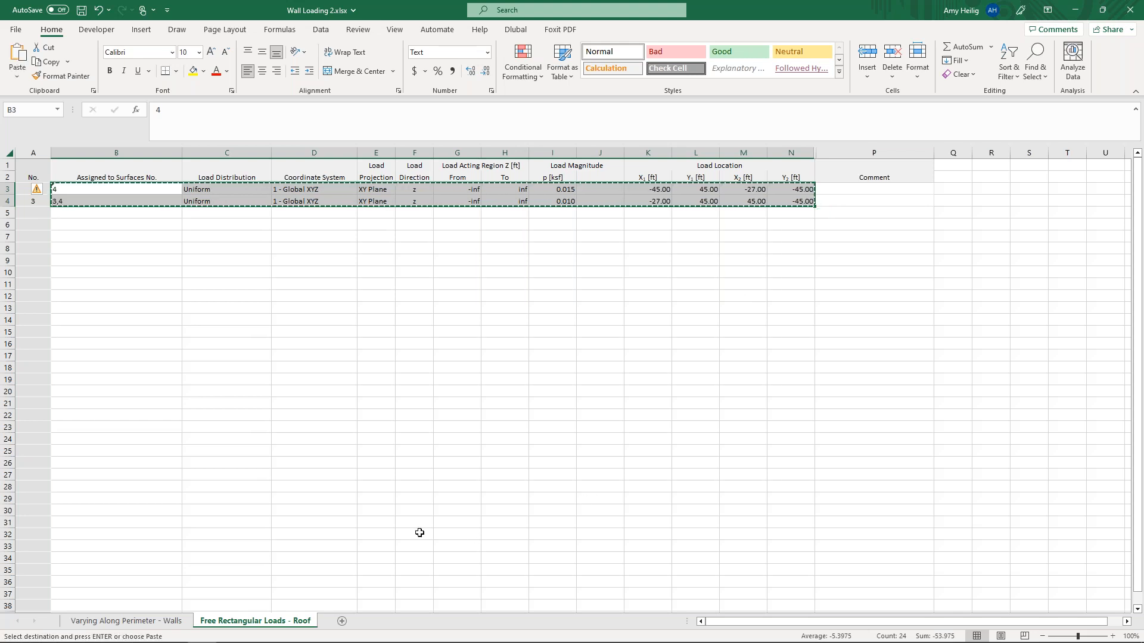
Return to RFEM, paste the copied roof loads into the Free Rectangular Loads table from row 2 and check them on the model
key("super+Tab")
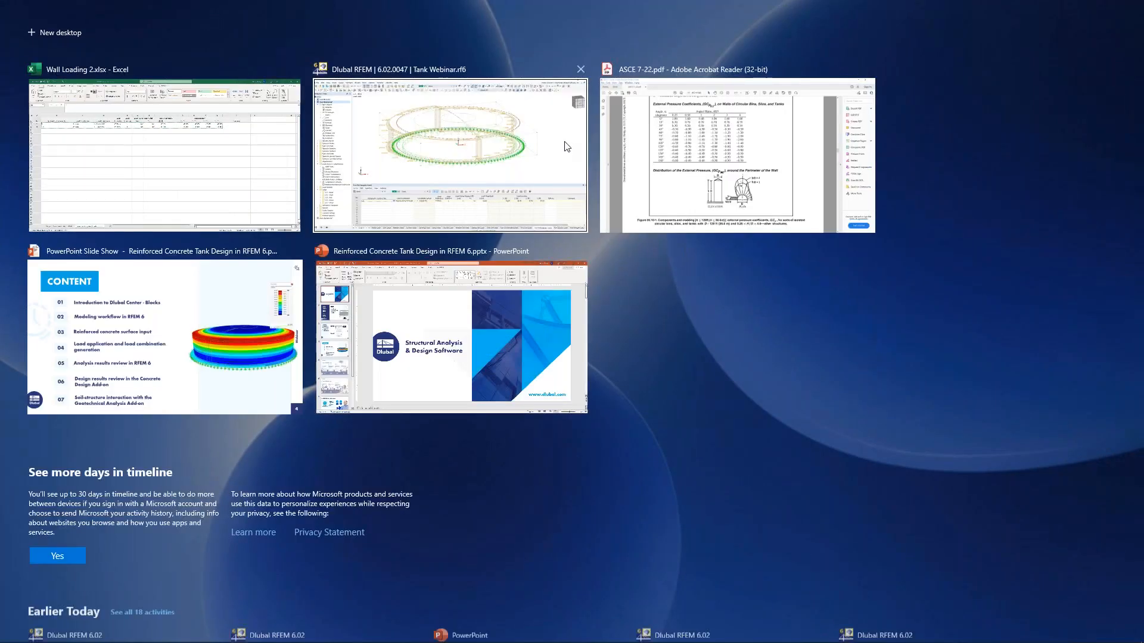
left_click(566, 146)
left_click(263, 521)
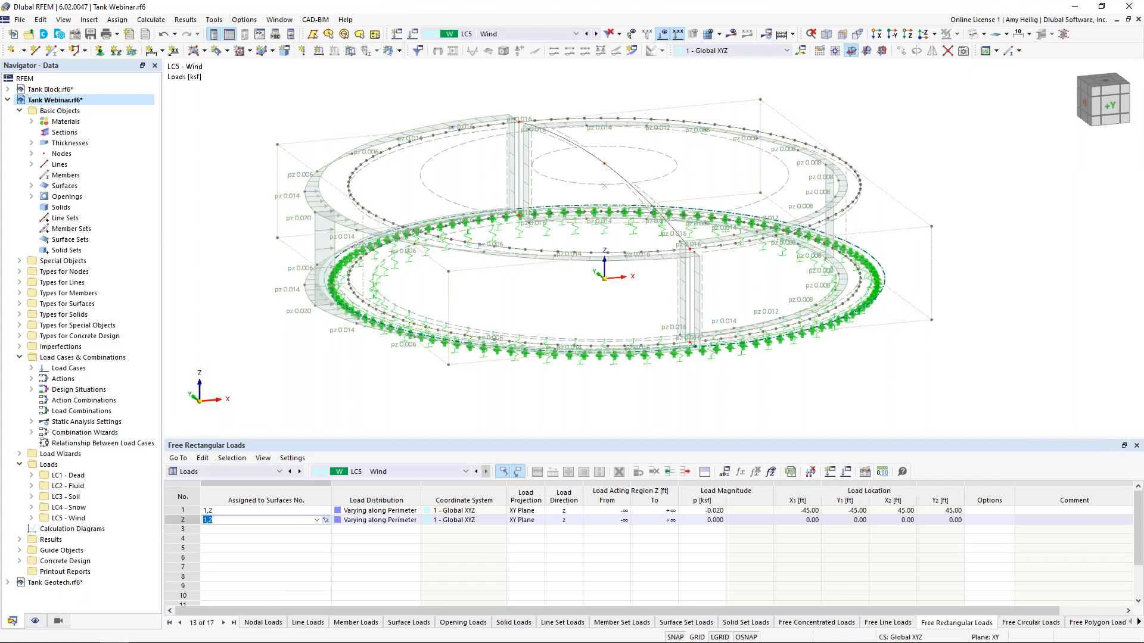
key("ctrl+v")
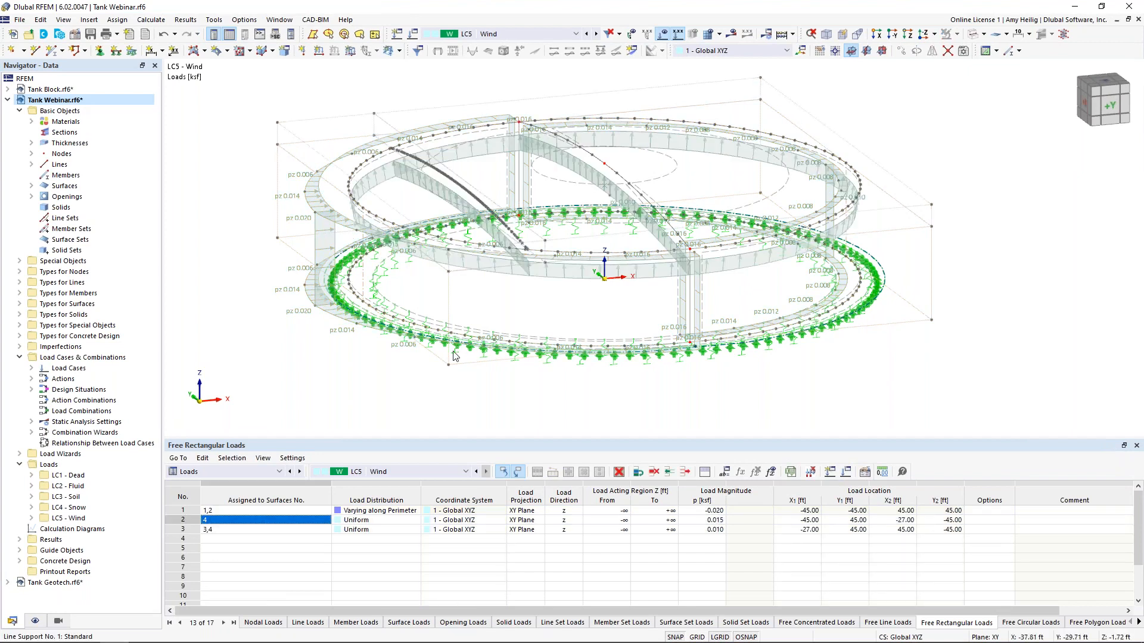
left_click(287, 529)
left_click(287, 521)
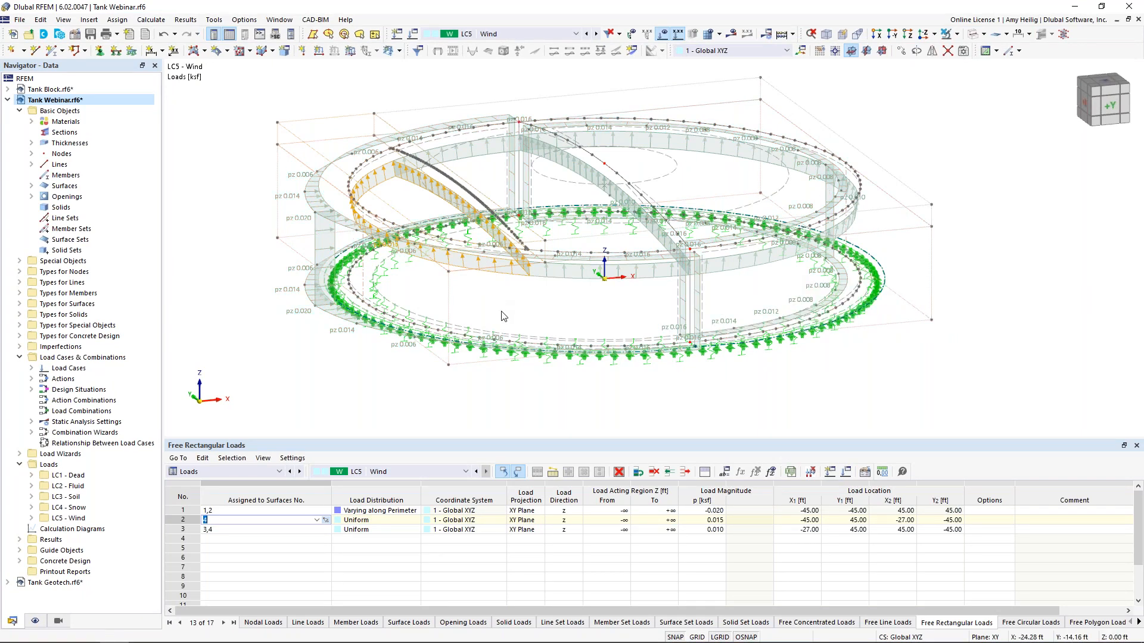
scroll(501, 316, "up", 4)
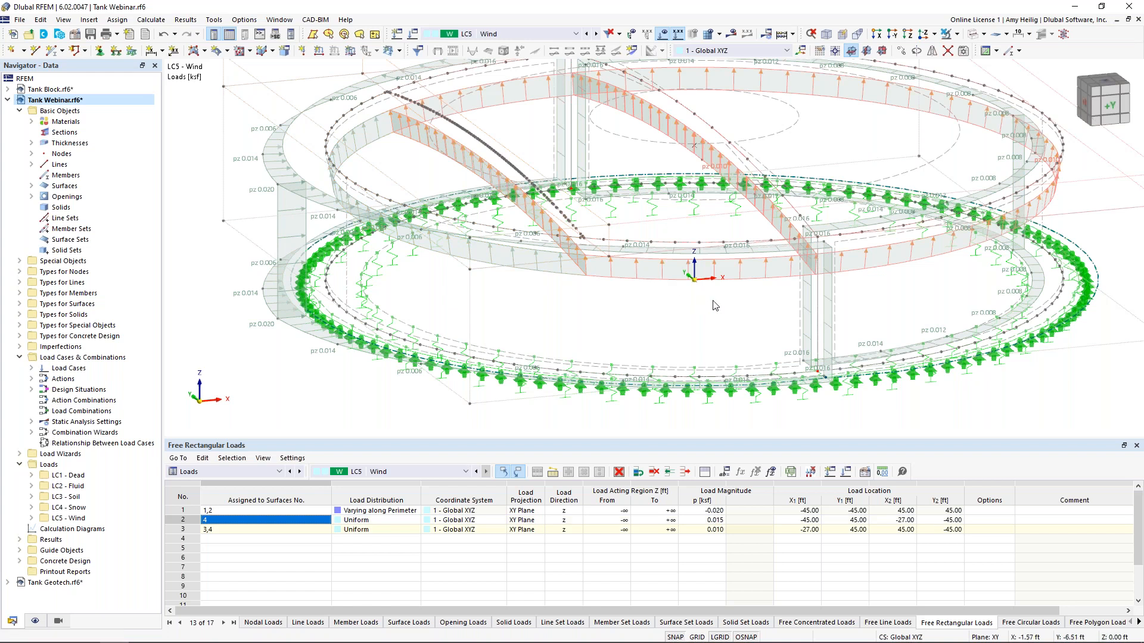
scroll(716, 308, "down", 2)
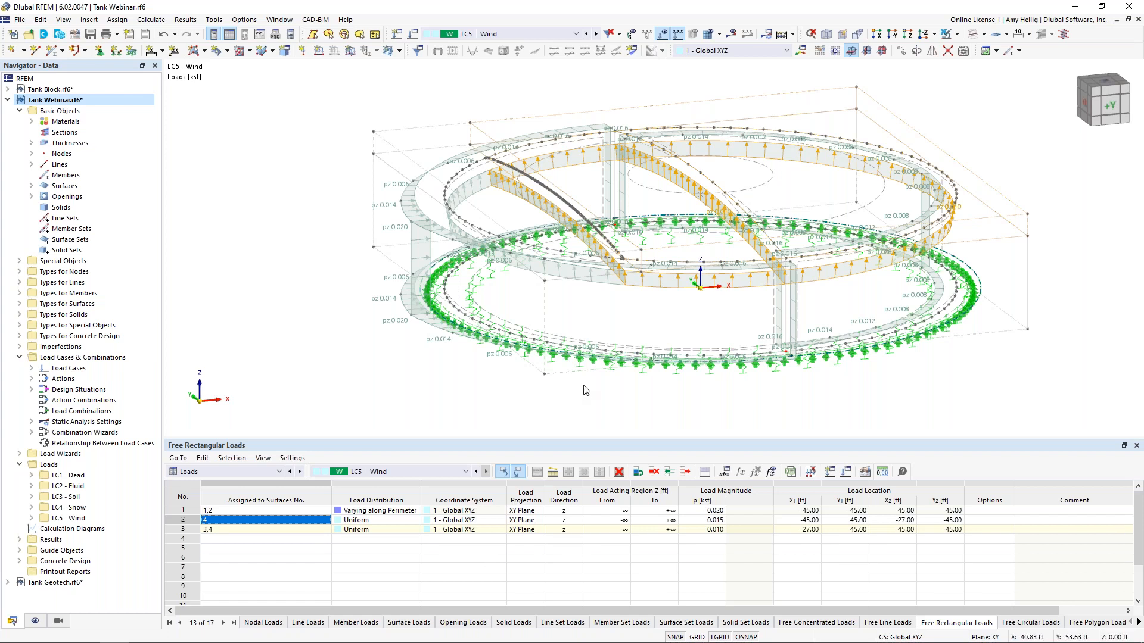
middle_click_drag(672, 384, 620, 401)
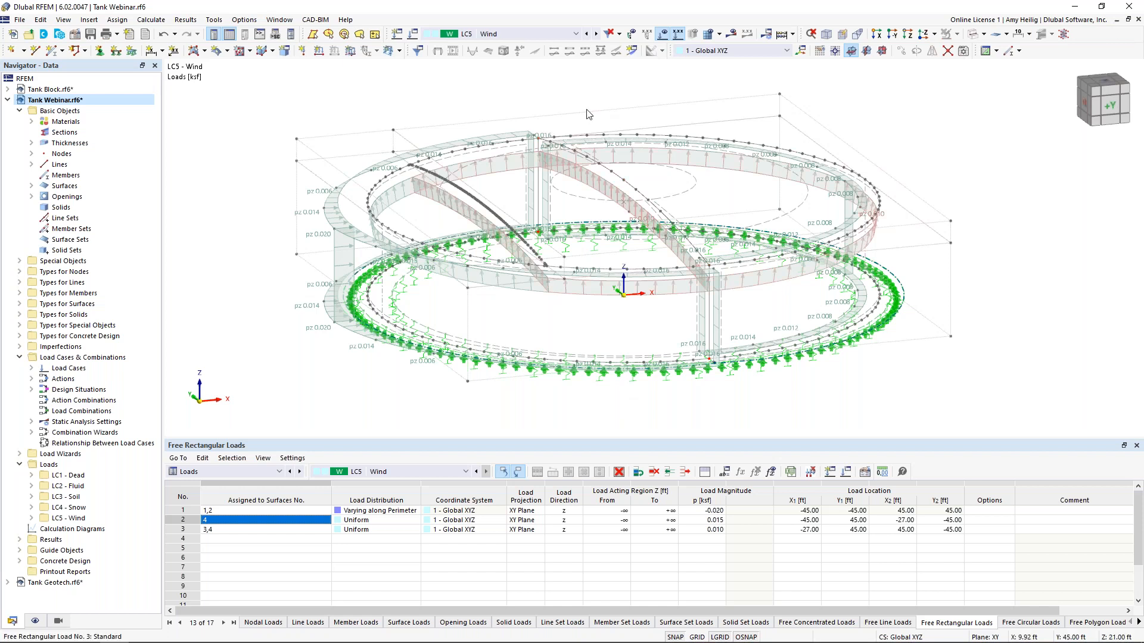
Activate structure modification for the LC5 Wind load case and create a new one that modifies the surface stiffnesses
left_click(413, 35)
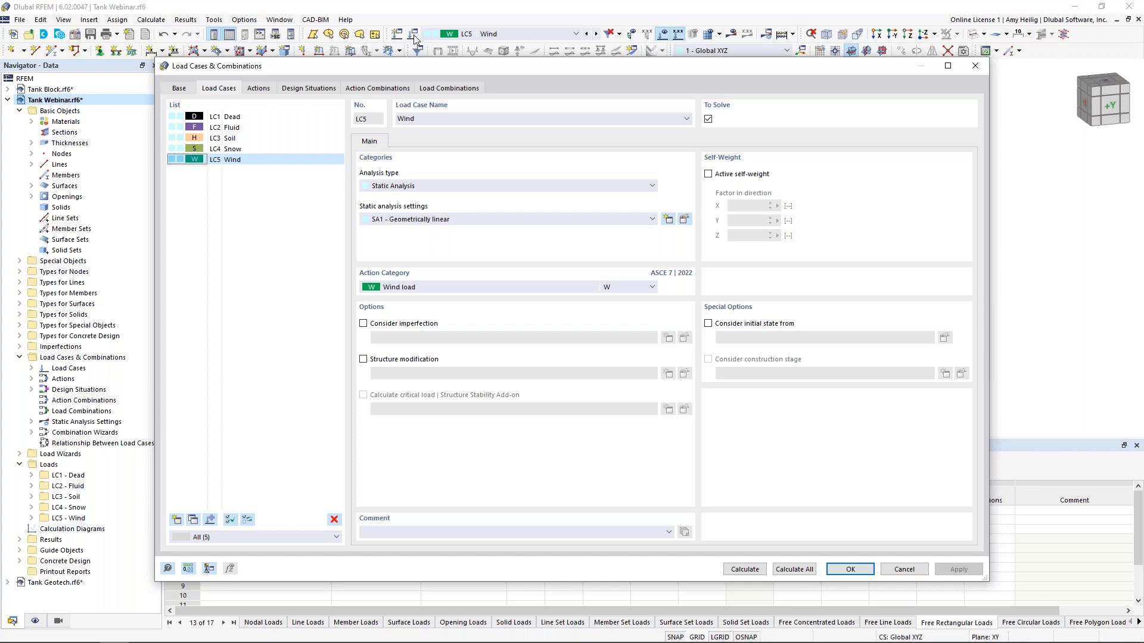
left_click(364, 360)
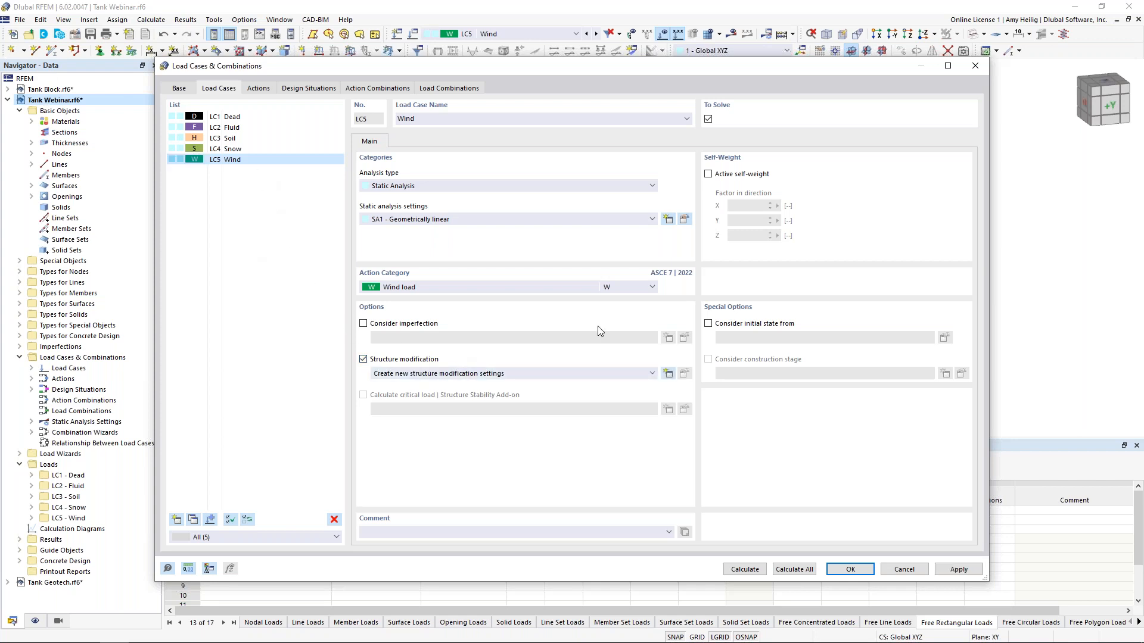
left_click(667, 374)
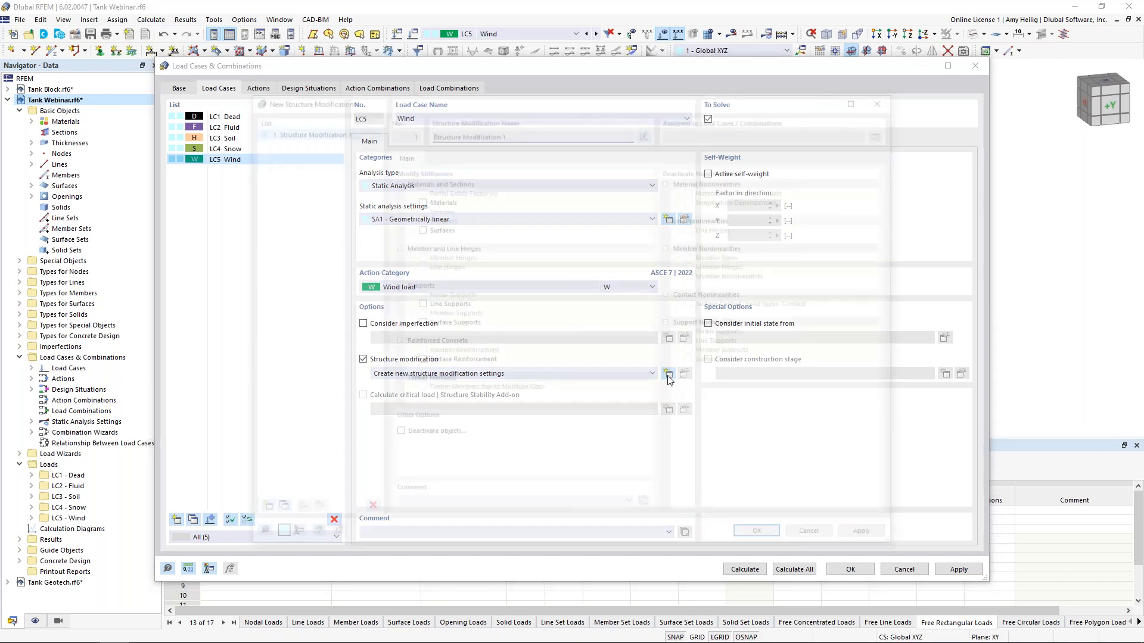
left_click(419, 228)
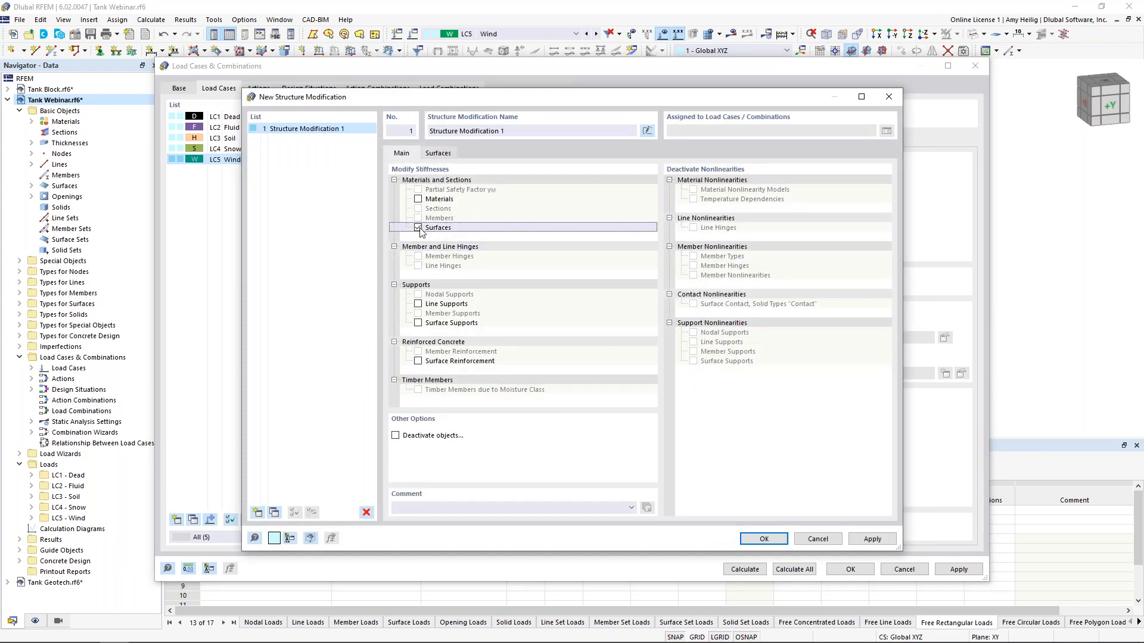
left_click(438, 154)
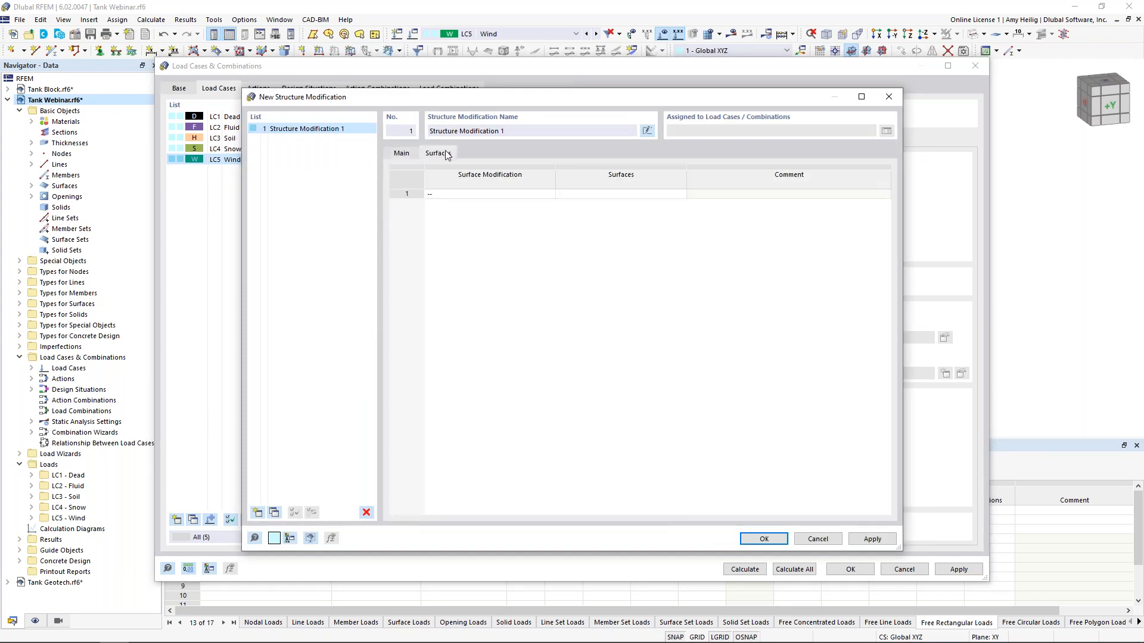
Create a surface stiffness modification per ACI 318-19 Table 6.6.3.1.1 (a) with component type Walls uncracked
left_click(511, 195)
left_click(549, 196)
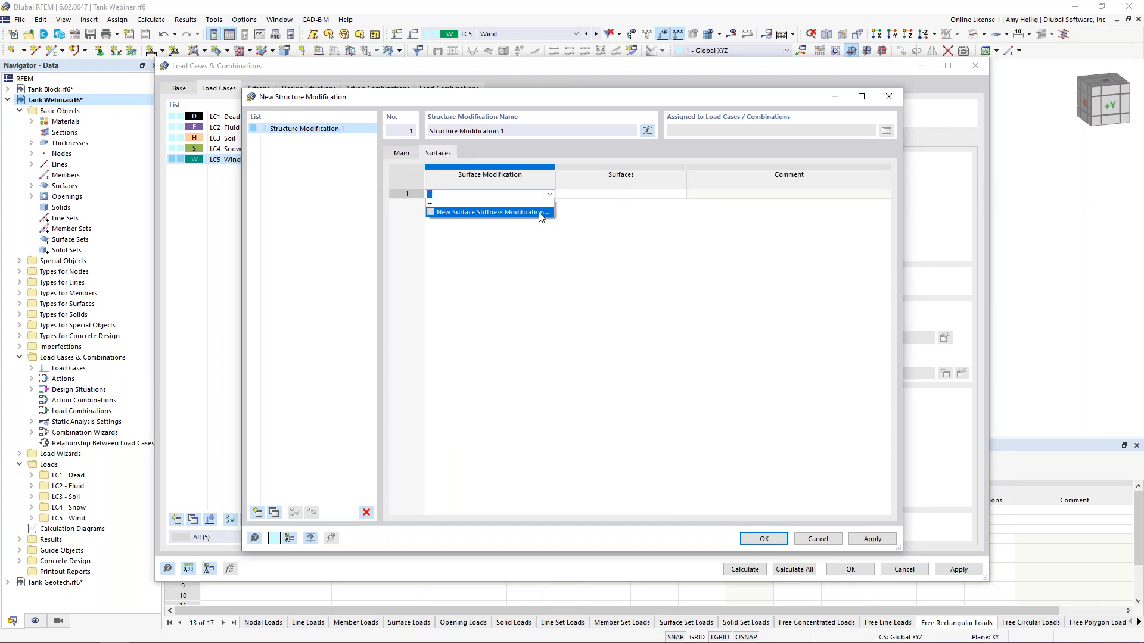
left_click(539, 213)
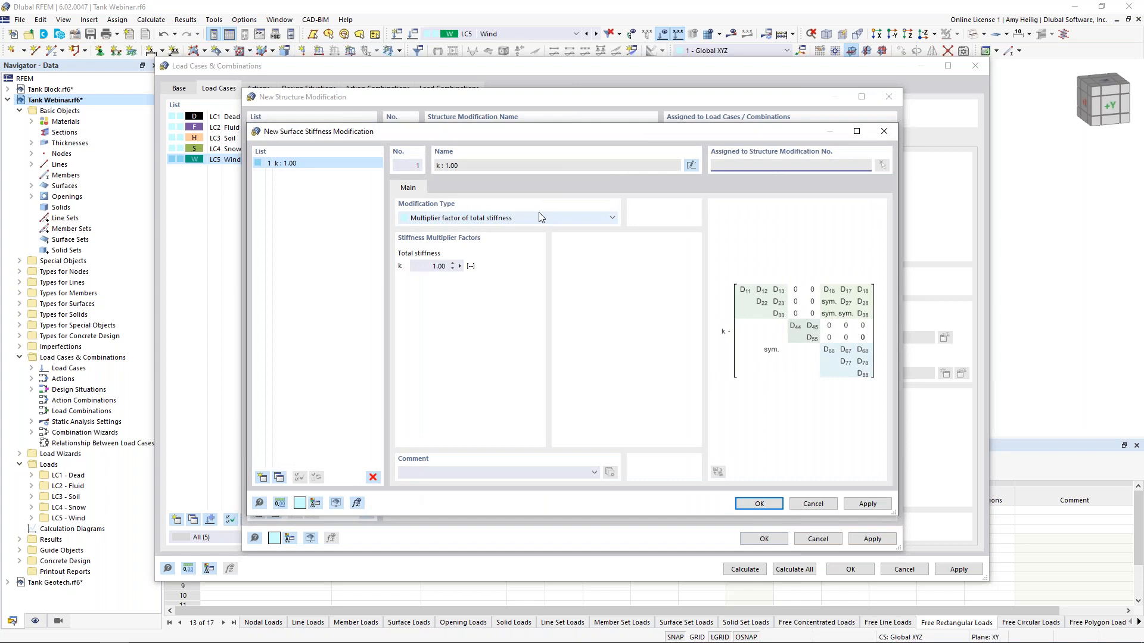
left_click(537, 219)
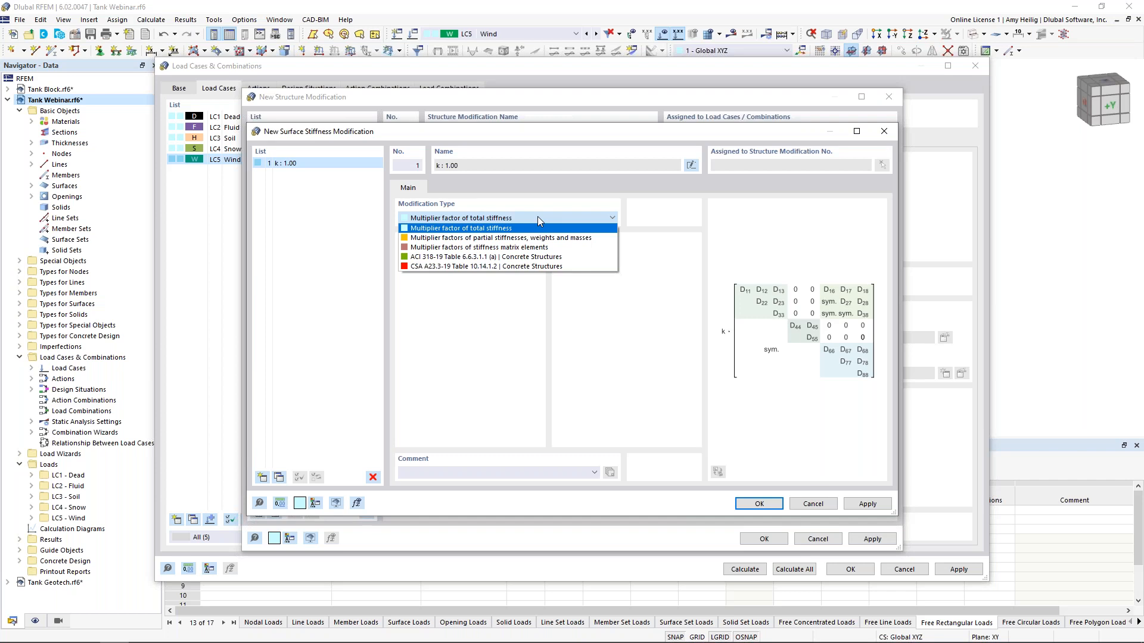
left_click(512, 257)
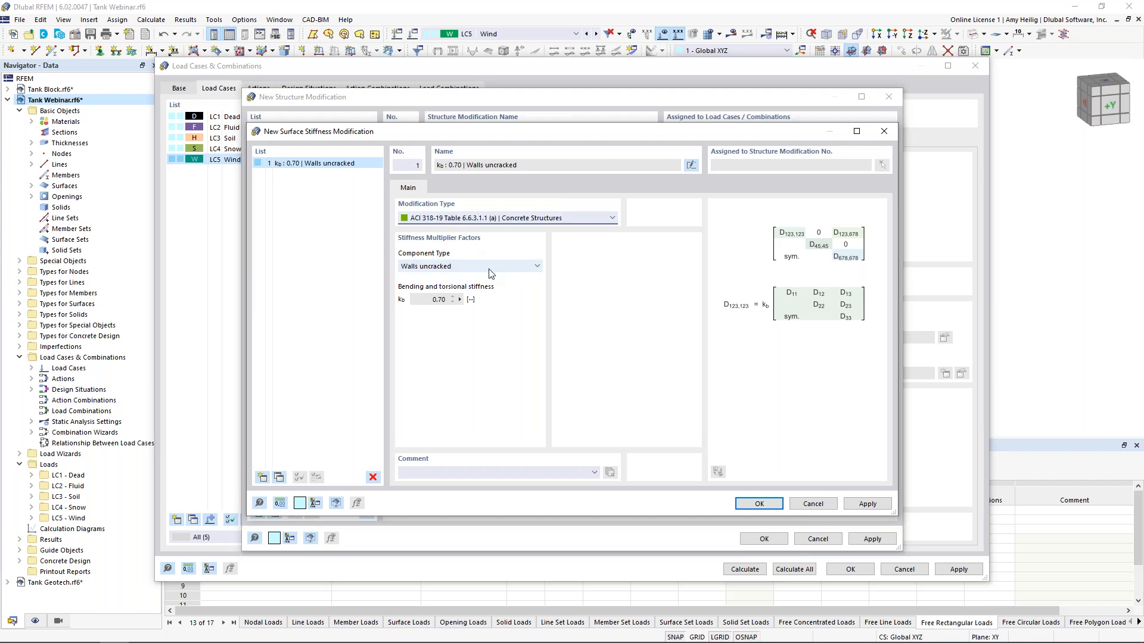
left_click(420, 268)
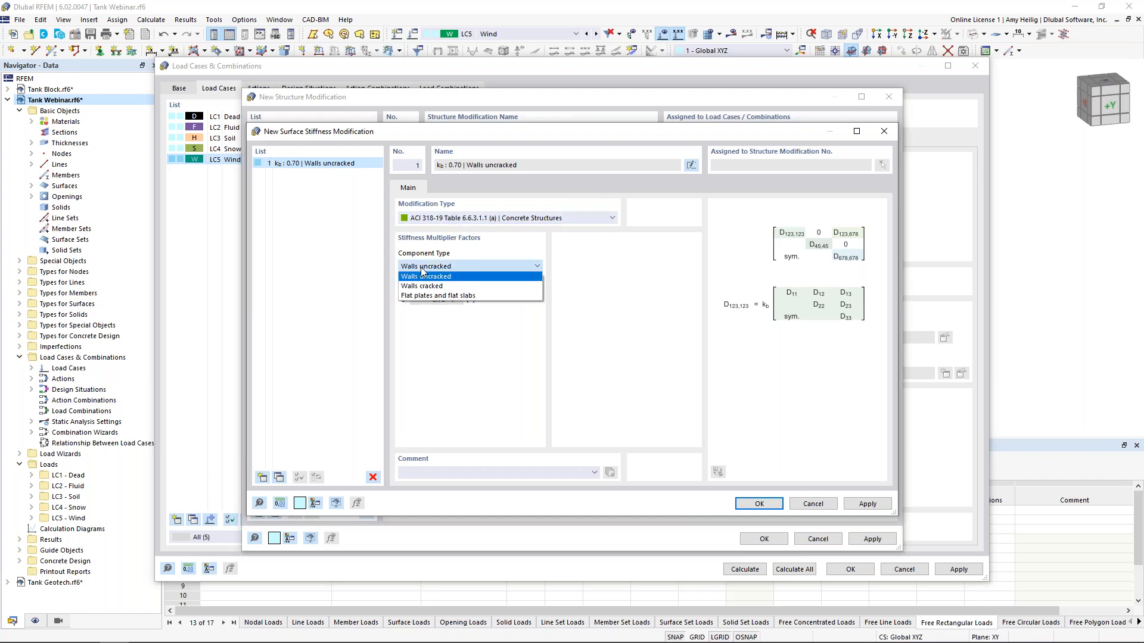
left_click(483, 331)
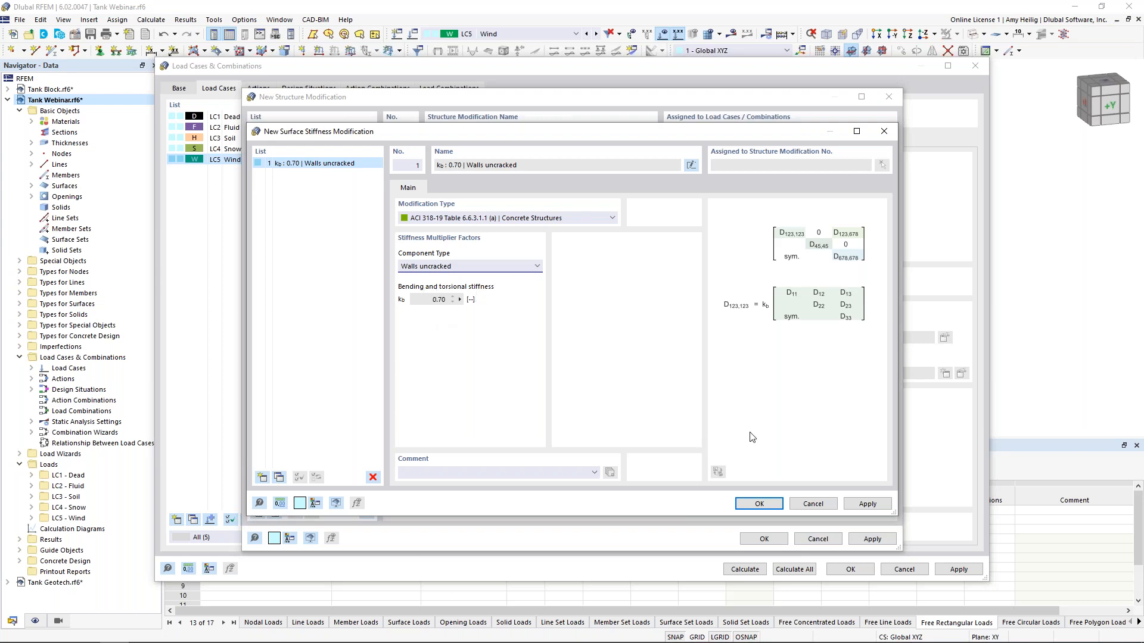
left_click(756, 504)
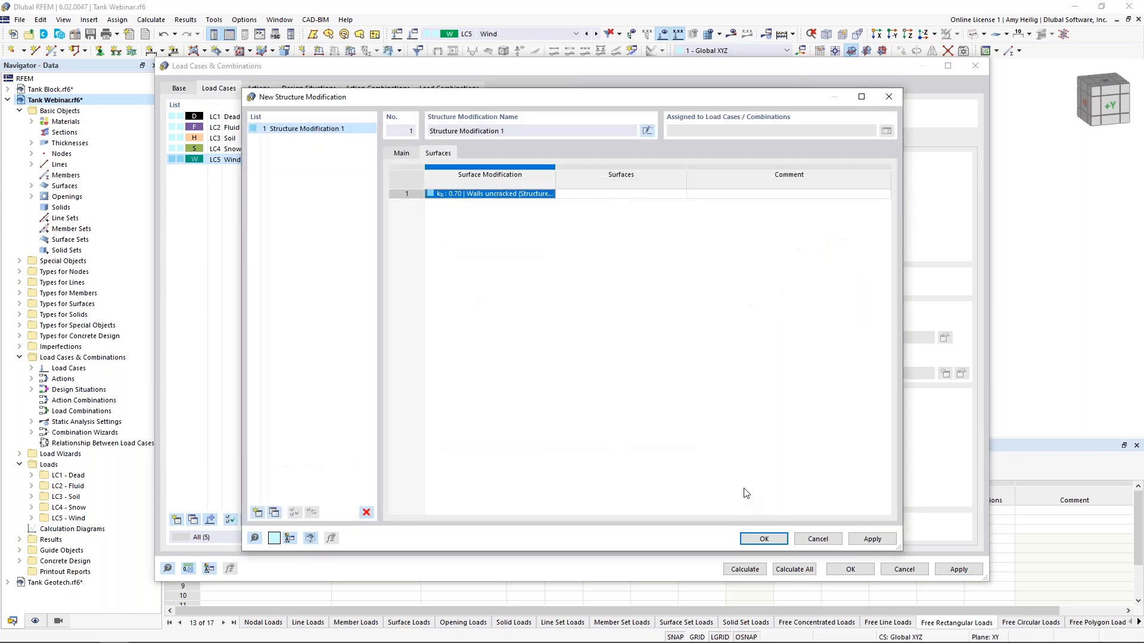
Assign the uncracked walls modification to wall surfaces 1 and 2, picking them in the model
left_click(660, 197)
left_click(682, 195)
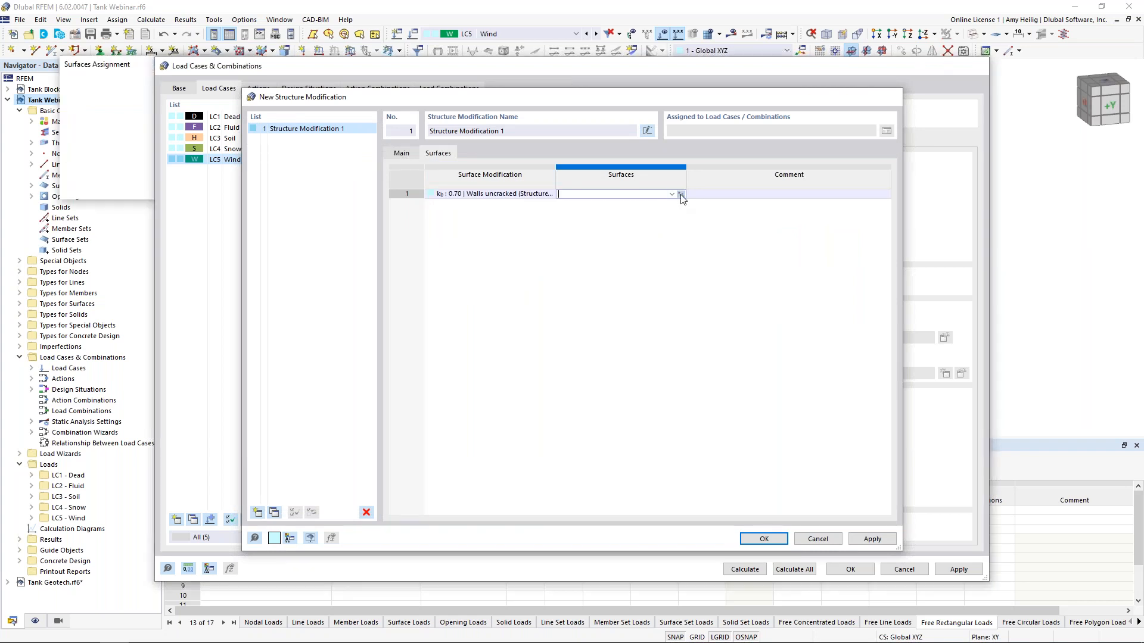
left_click(662, 34)
left_click_drag(742, 326, 669, 294)
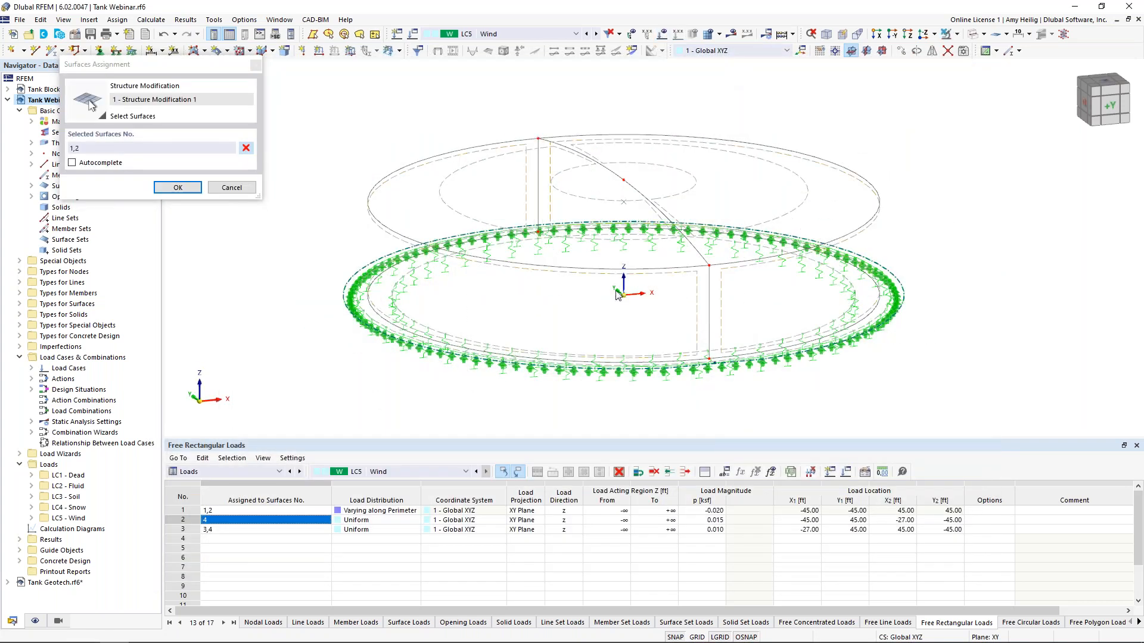
left_click(174, 187)
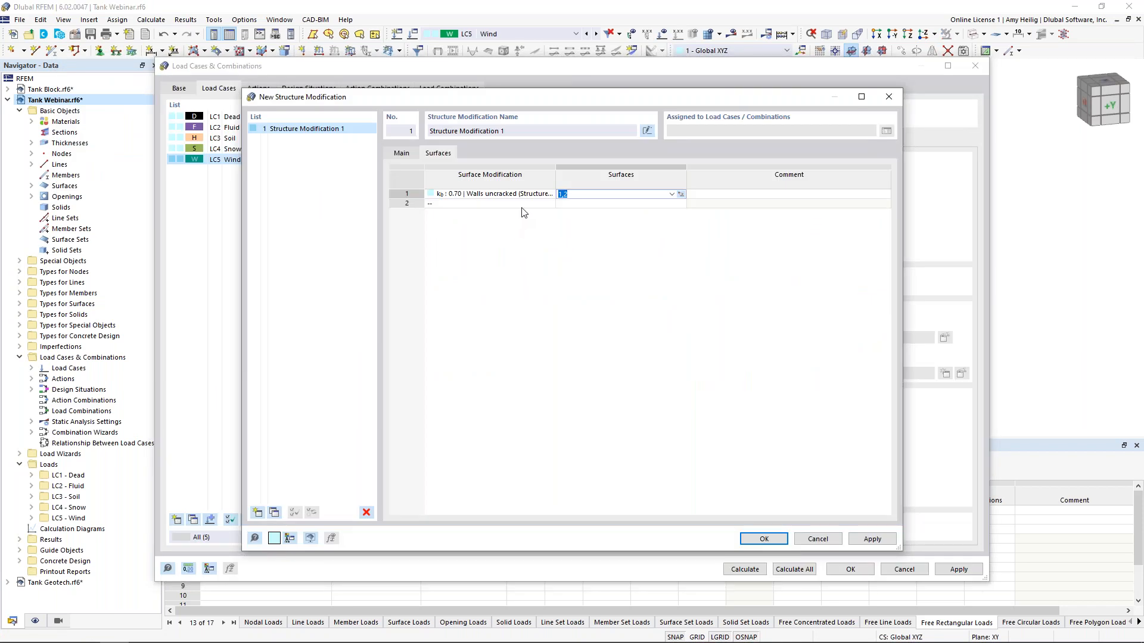
Add a second surface stiffness modification per ACI 318-19 Table 6.6.3.1.1 (a) with component type Flat plates and flat slabs
left_click(523, 203)
left_click(549, 203)
left_click(550, 223)
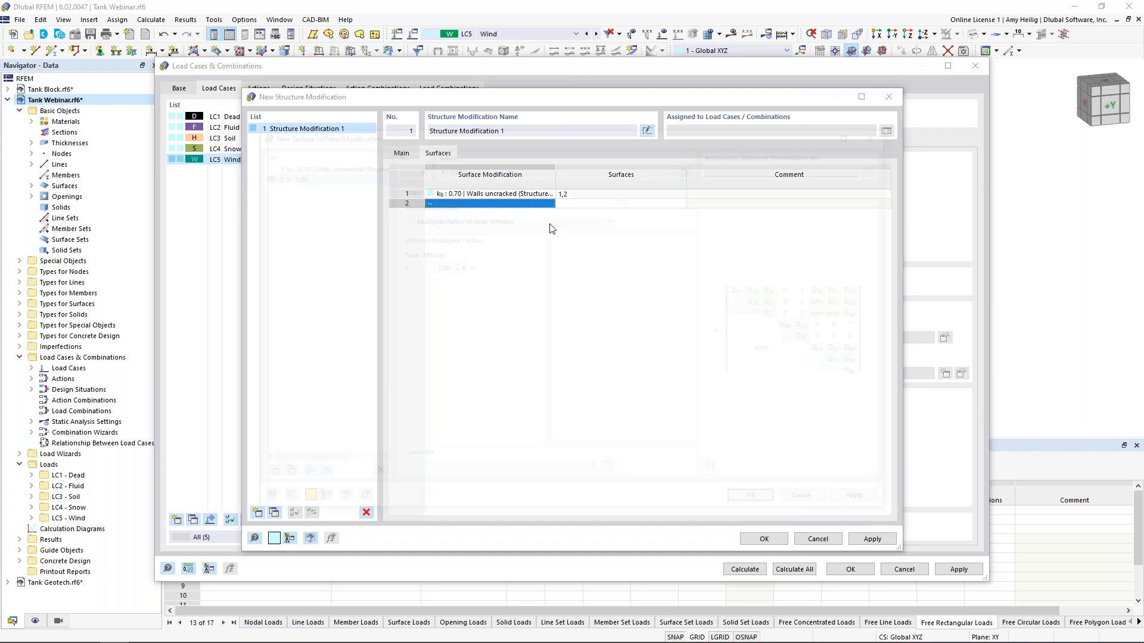
left_click(552, 218)
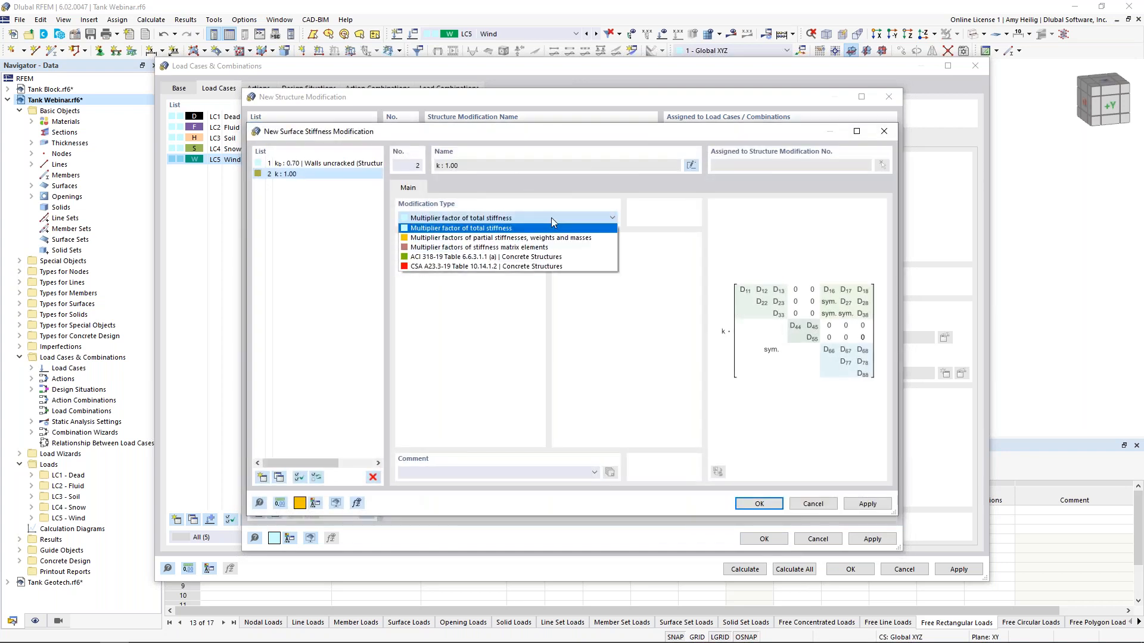
left_click(527, 256)
left_click(453, 265)
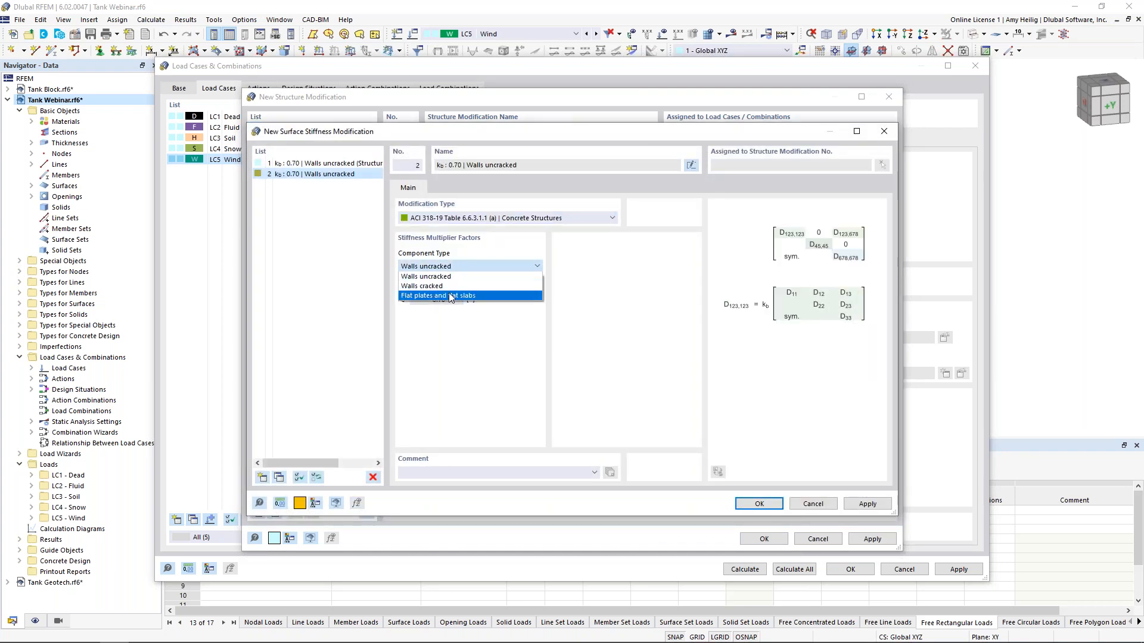
left_click(449, 296)
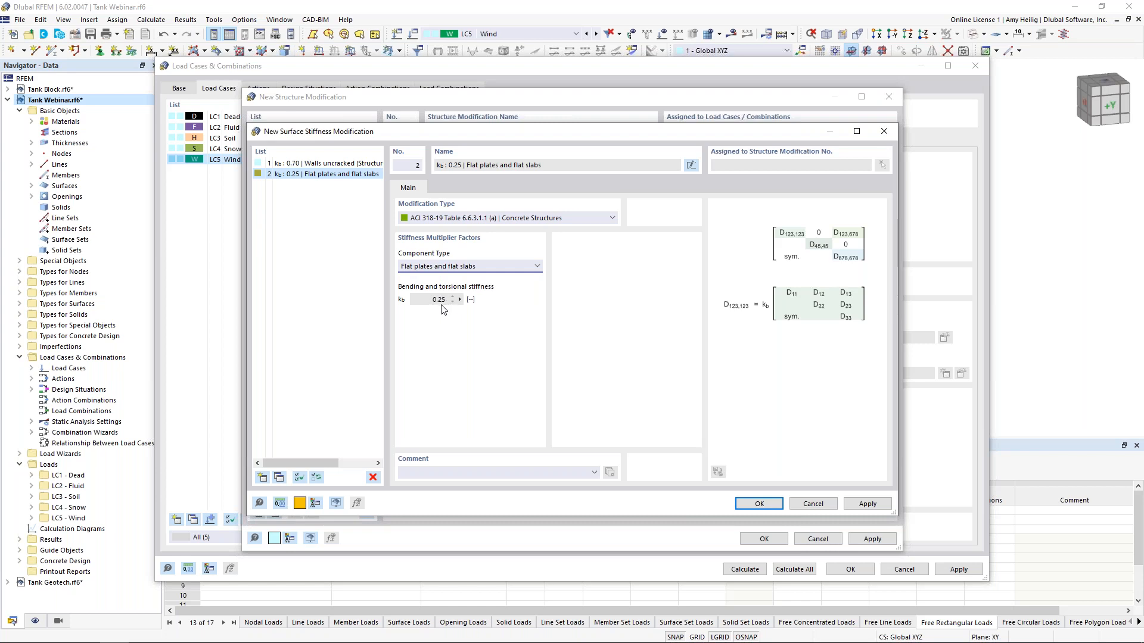
left_click(759, 504)
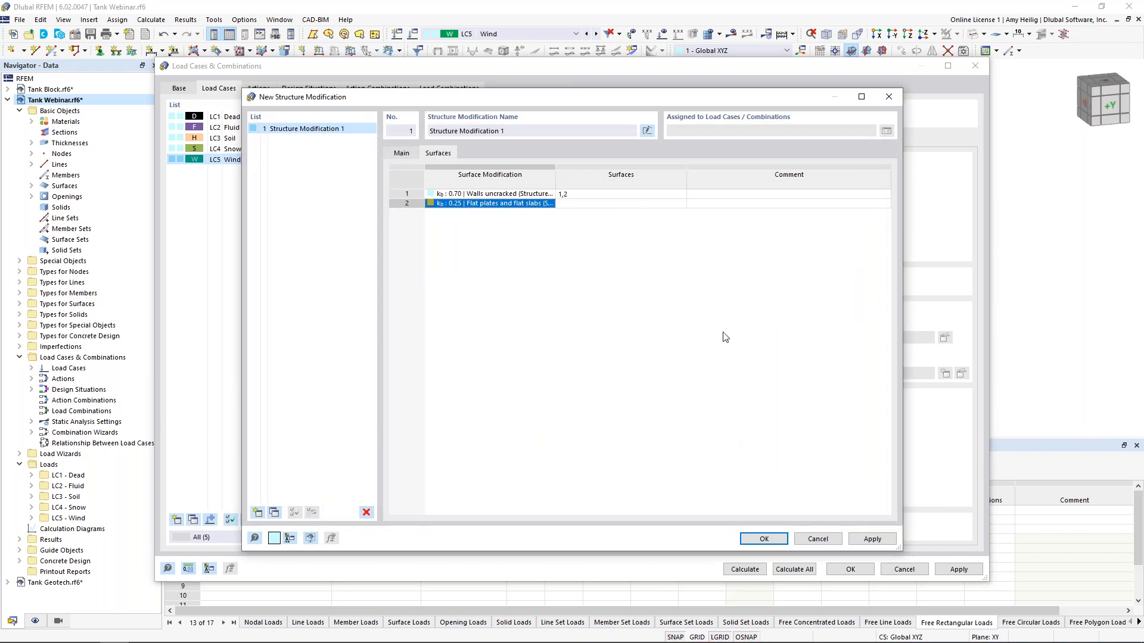
Assign the flat slabs modification to roof and base surfaces 3-6 picked in the model, and confirm the structure modification
left_click(672, 204)
left_click(680, 204)
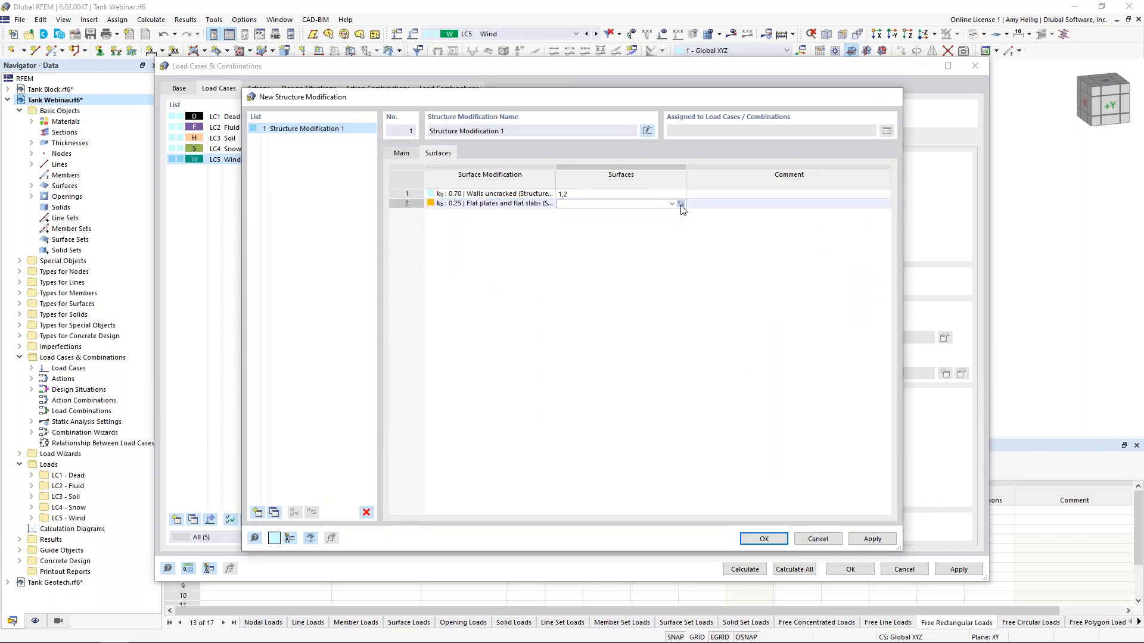
left_click_drag(346, 140, 903, 243)
left_click_drag(320, 266, 924, 359)
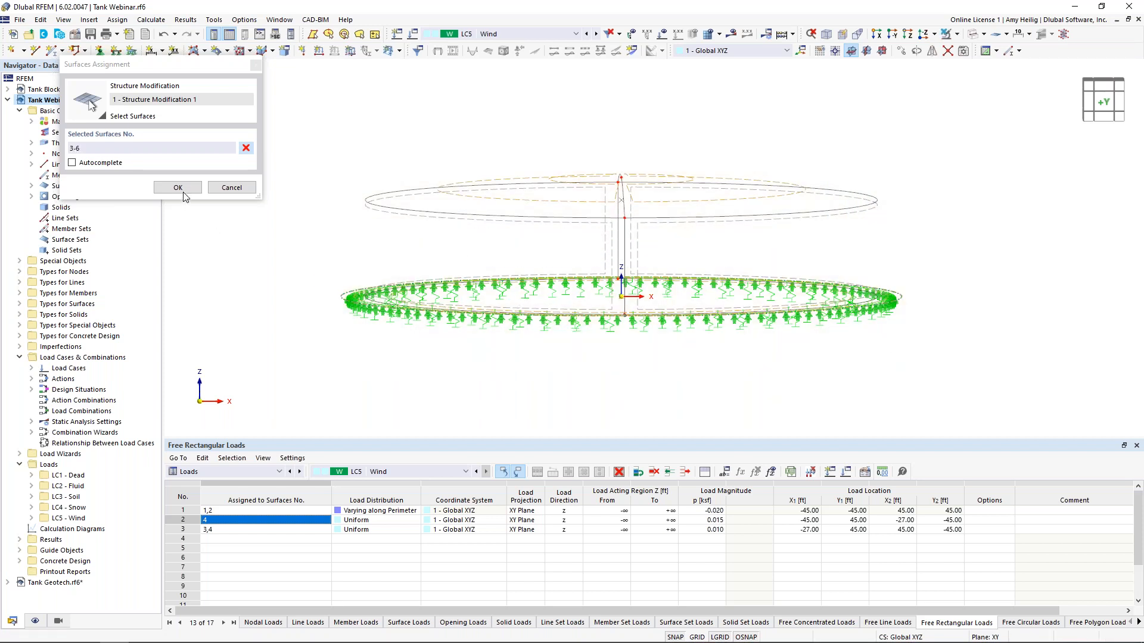
left_click(183, 191)
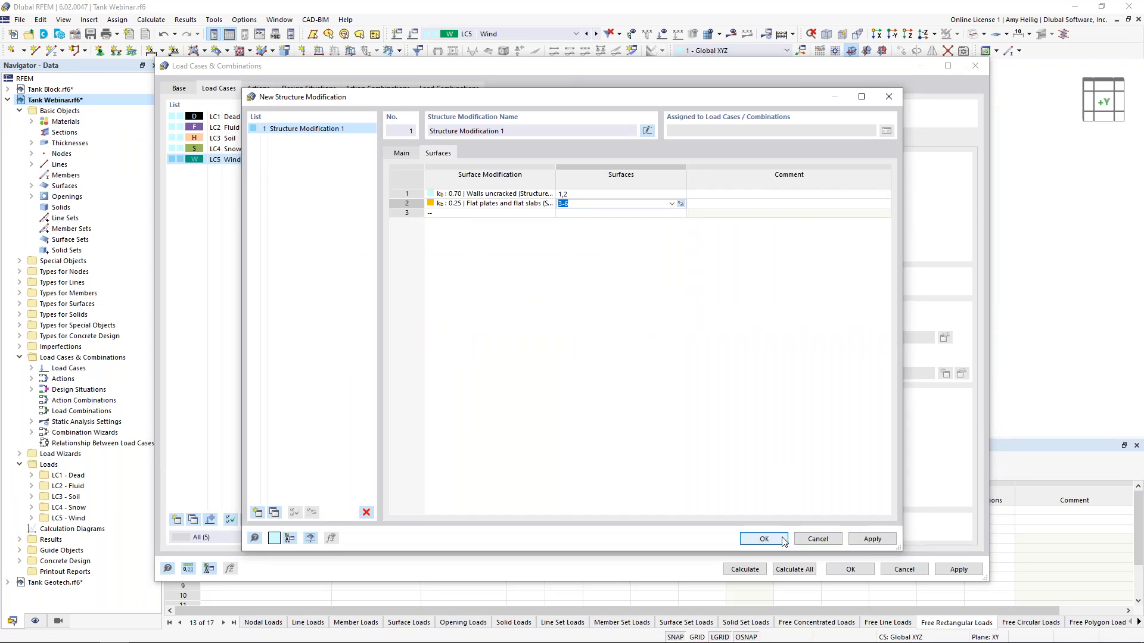
left_click(763, 539)
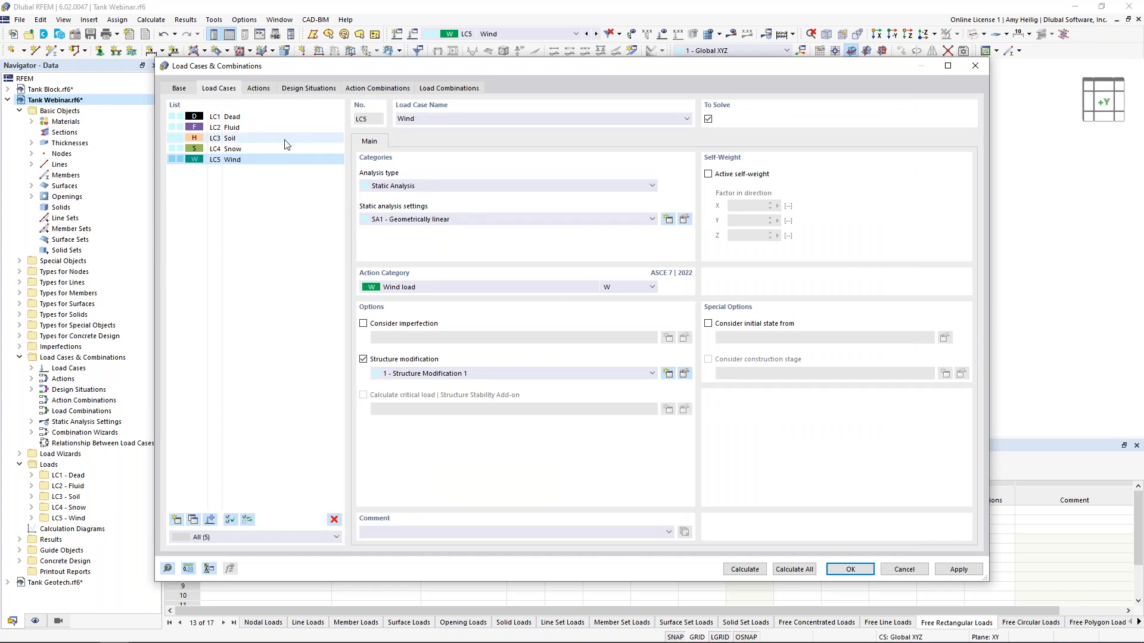
Activate Structure Modification 1 for load cases LC1 to LC4 together
left_click(256, 119)
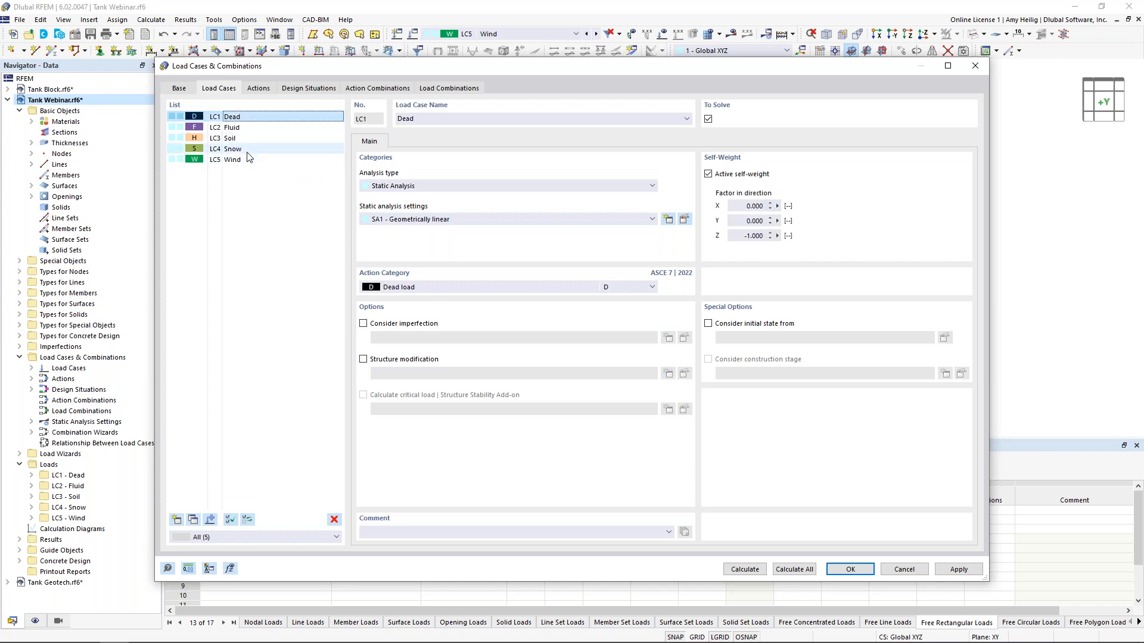
left_click(247, 151, "shift")
left_click(364, 360)
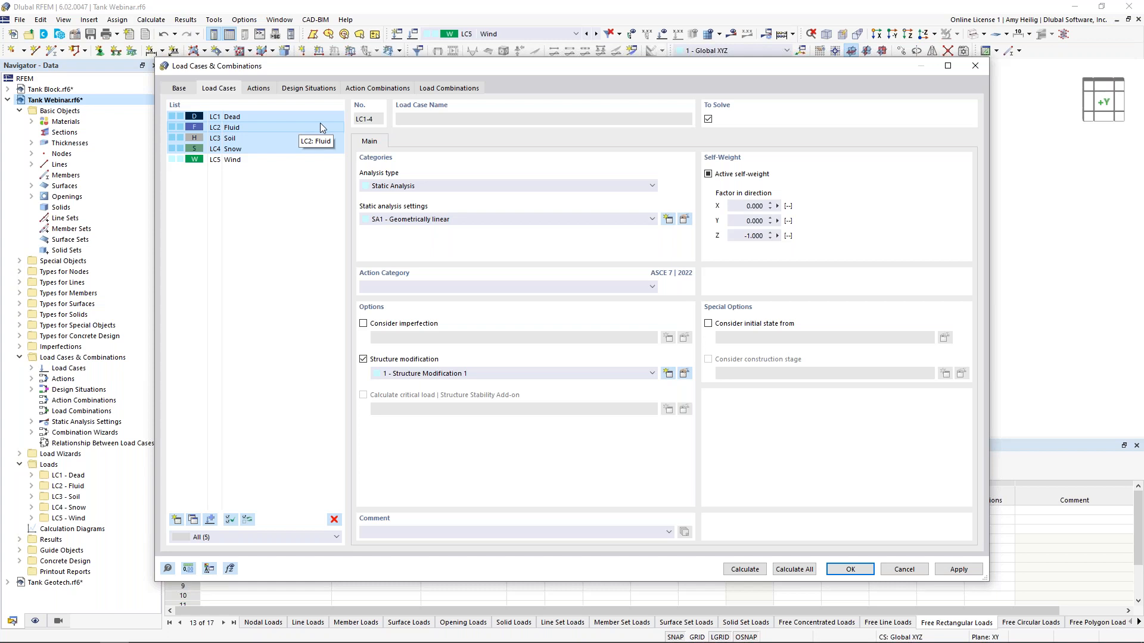
Edit combination wizard 1 from design situation DS2 so its load combinations consider Structure Modification 1
left_click(309, 88)
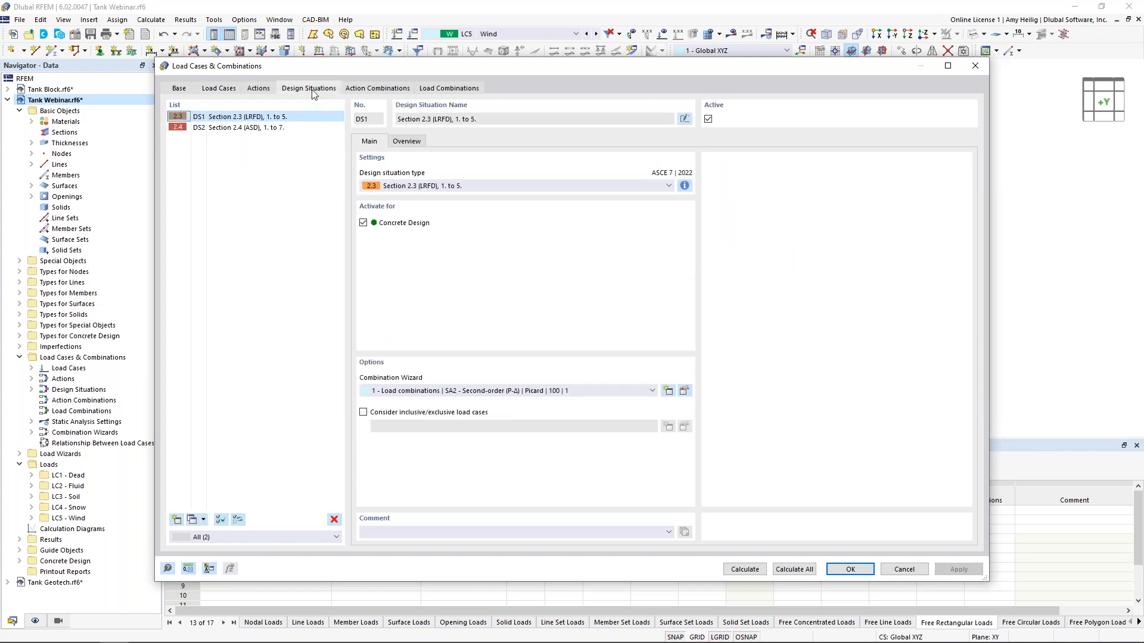
left_click(278, 128)
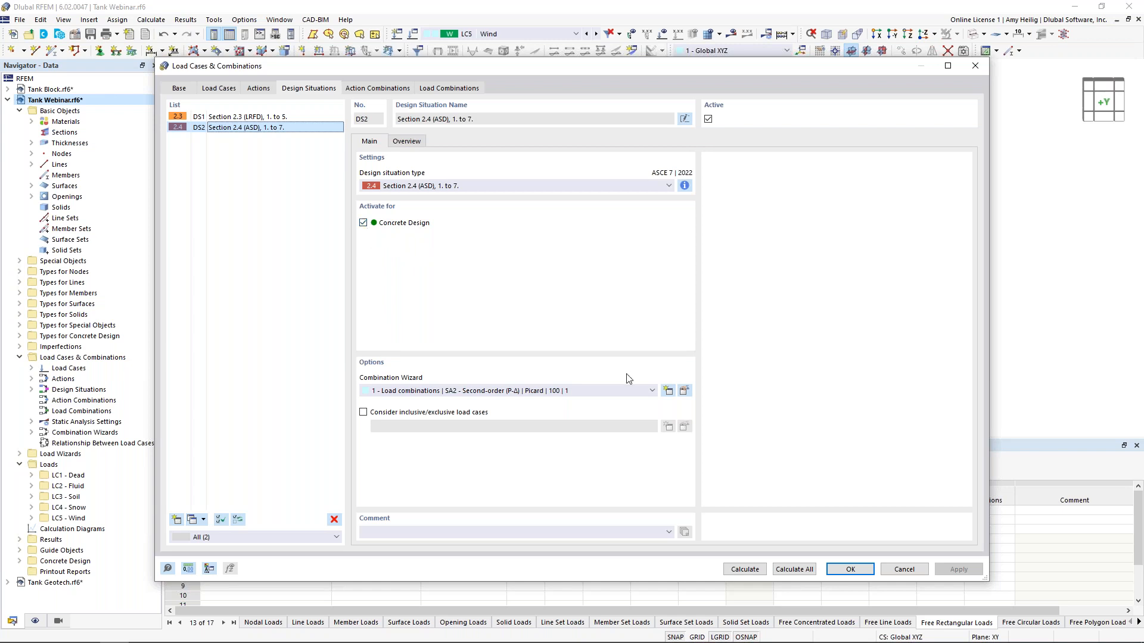
left_click(683, 391)
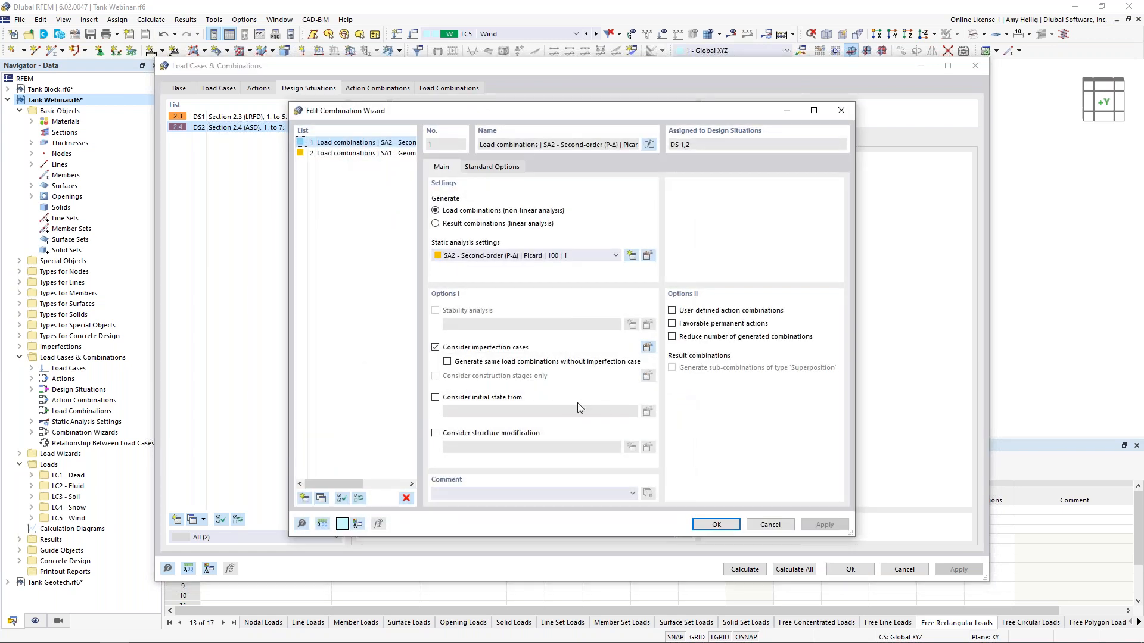
left_click(436, 433)
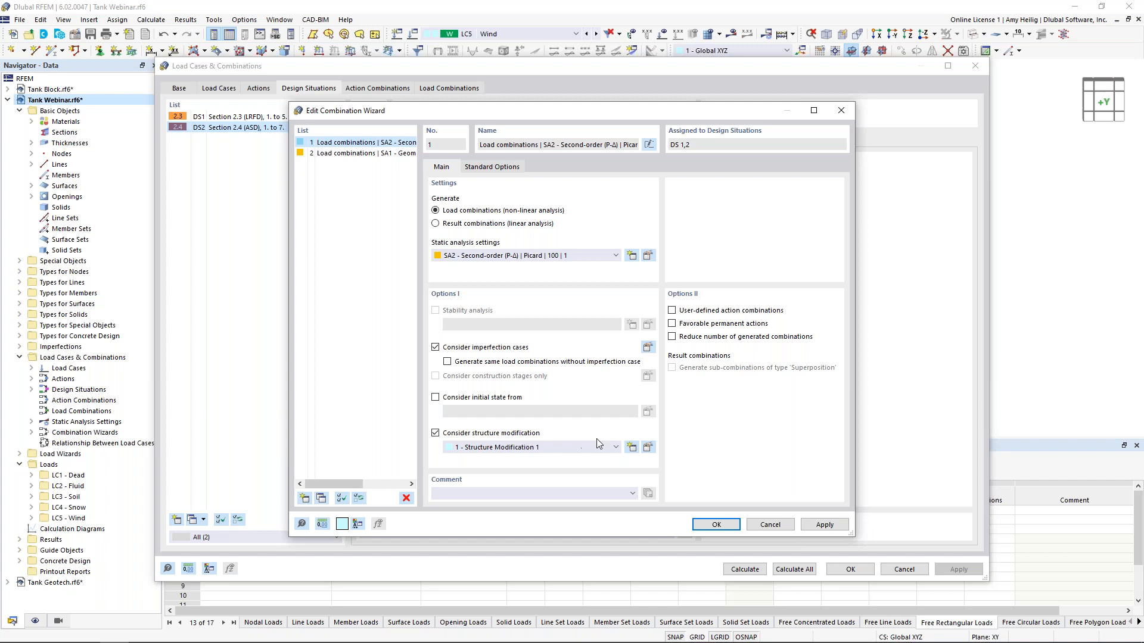
left_click(716, 524)
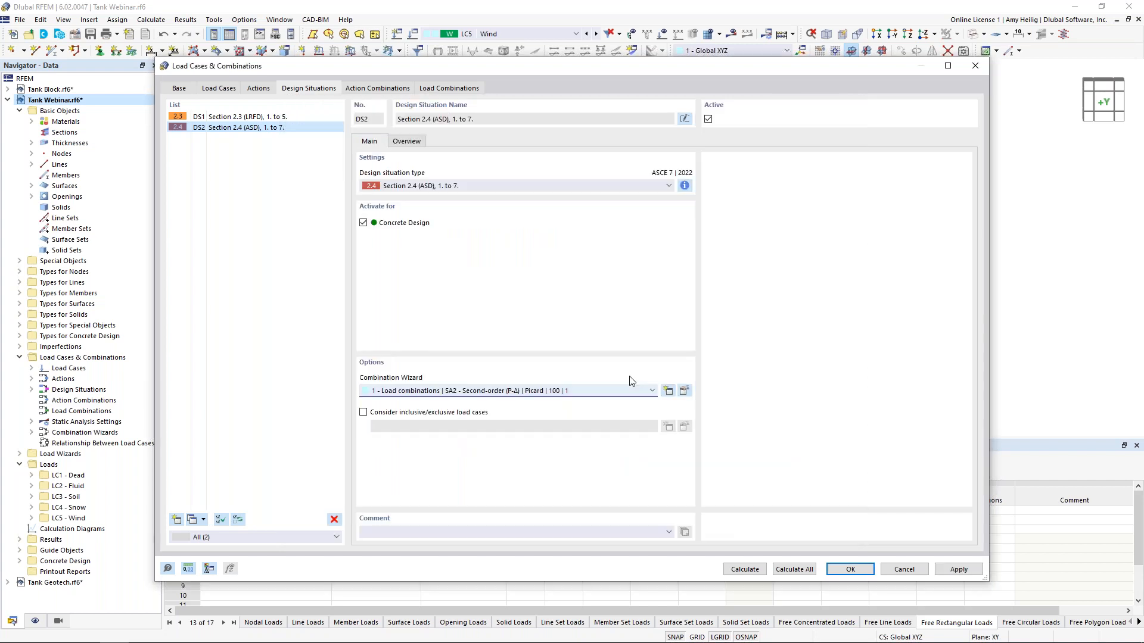
Check the structure modification setting on several LRFD and ASD load combinations, and close the load cases and combinations settings with confirmation
left_click(453, 89)
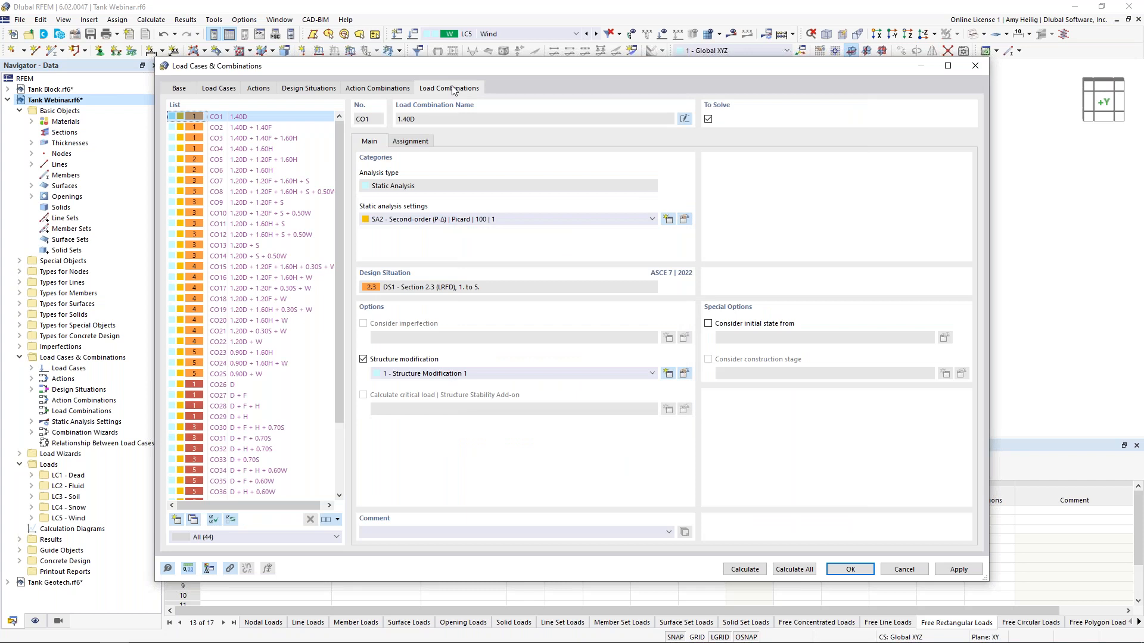
left_click(283, 180)
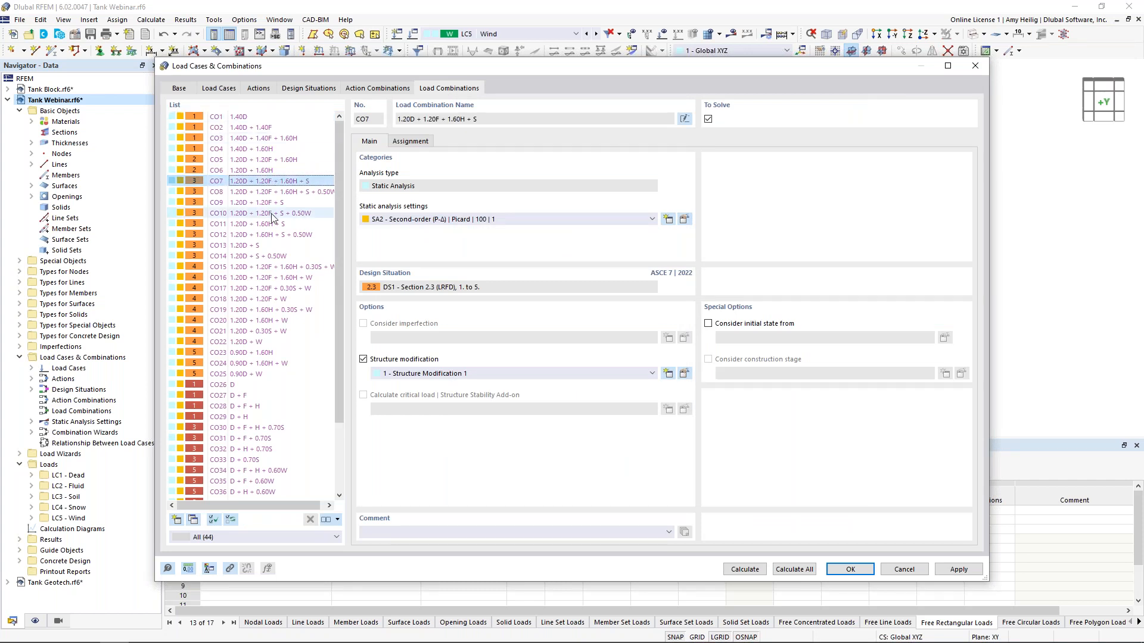
left_click(275, 234)
left_click(267, 277)
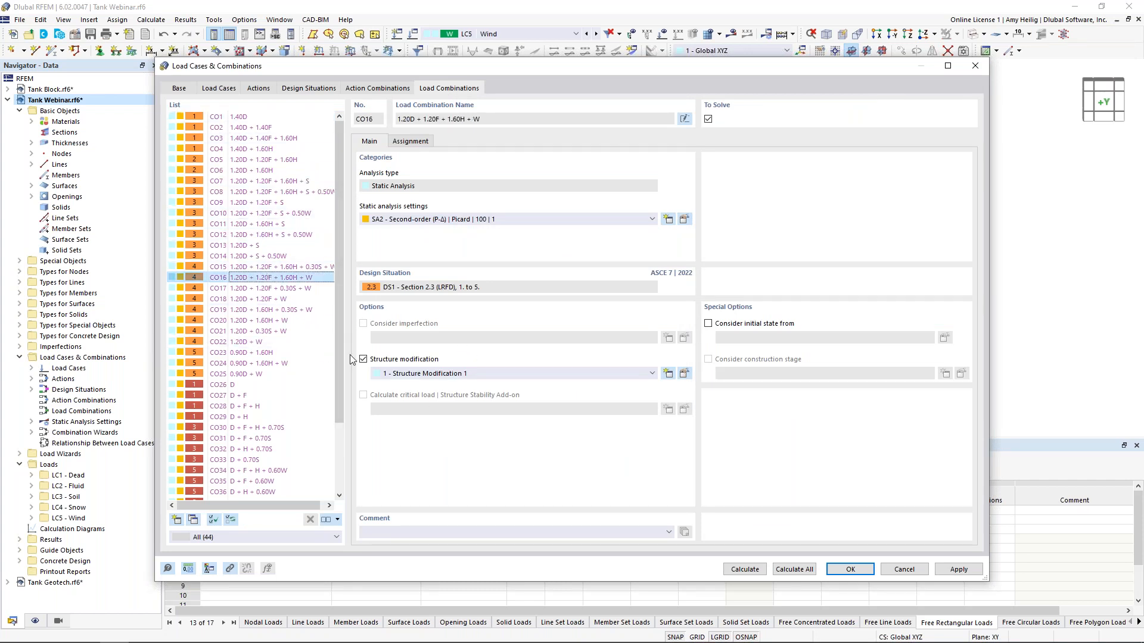
left_click(262, 363)
left_click(258, 406)
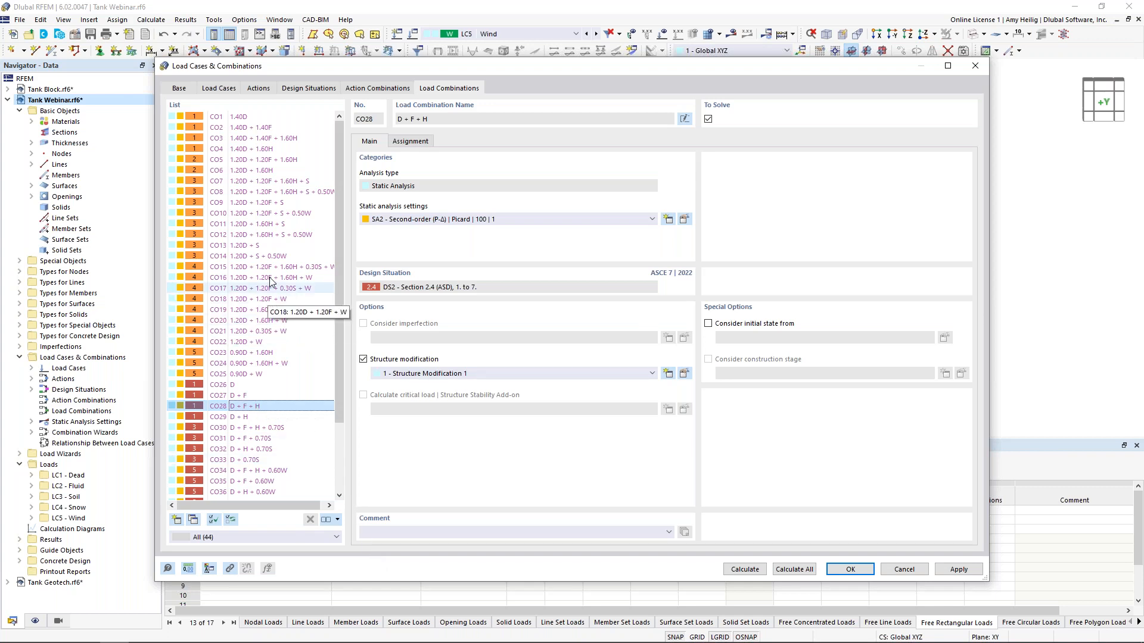
left_click(262, 152)
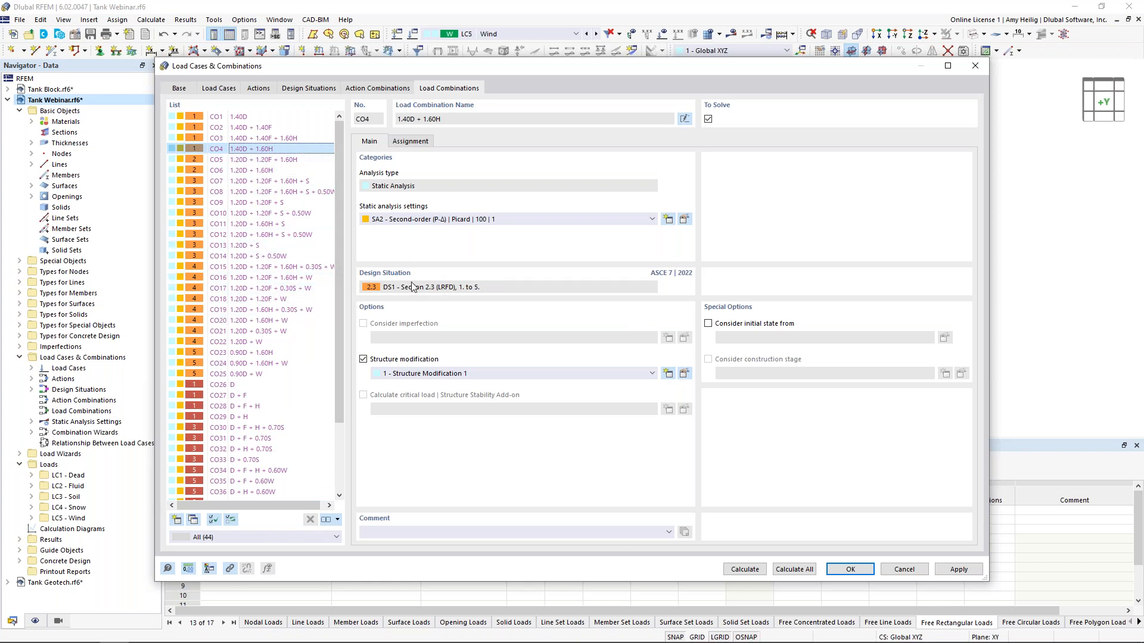
scroll(305, 298, "down", 3)
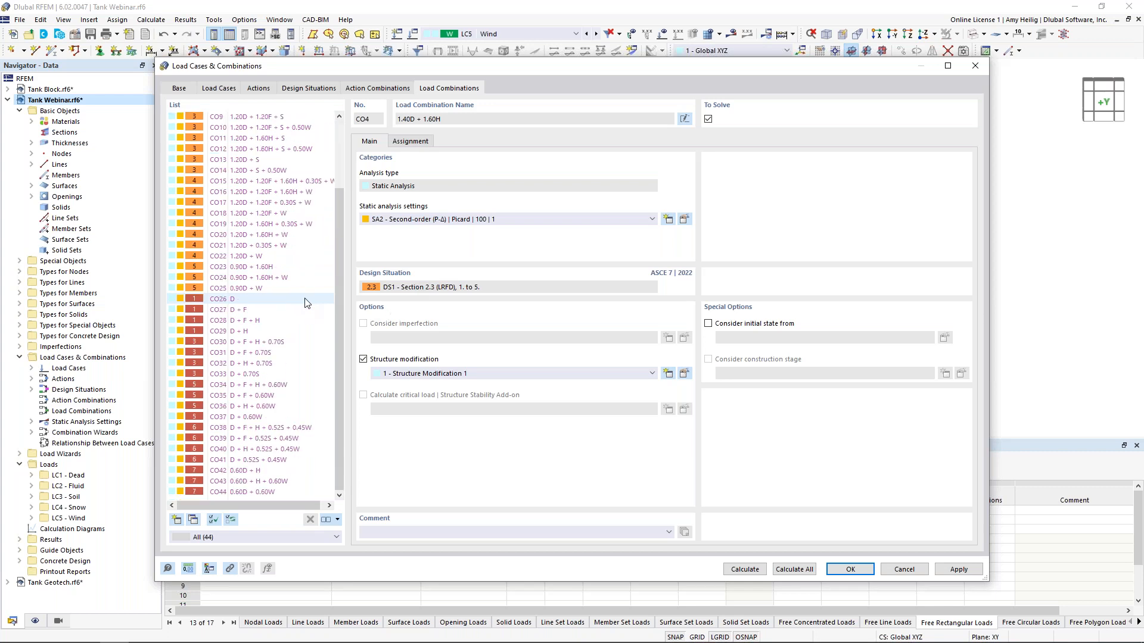
left_click(259, 351)
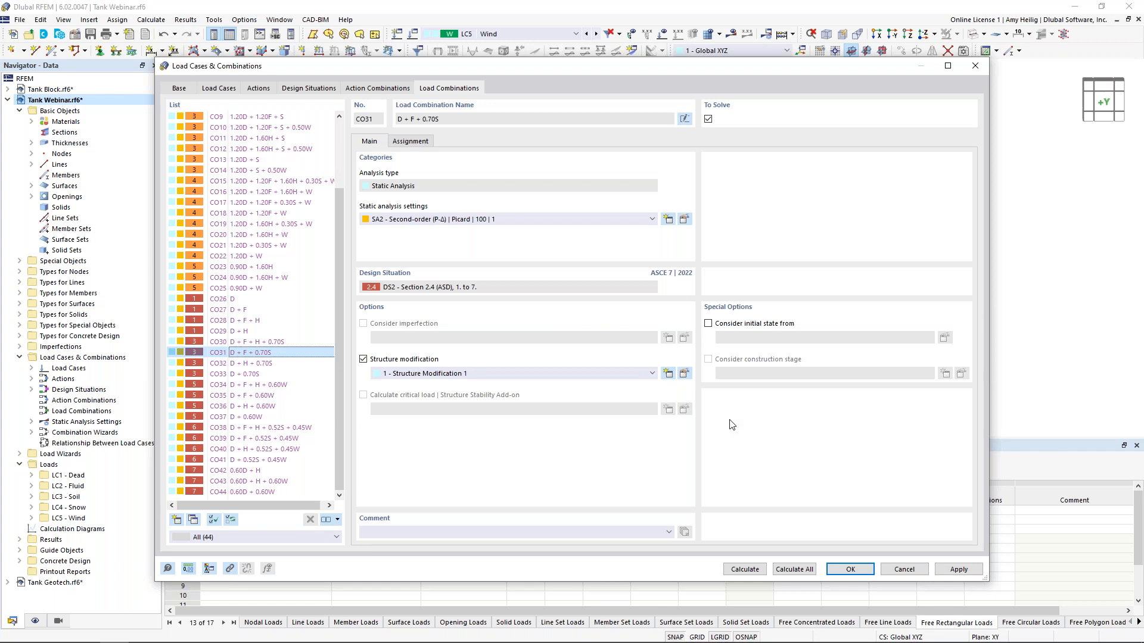
left_click(852, 570)
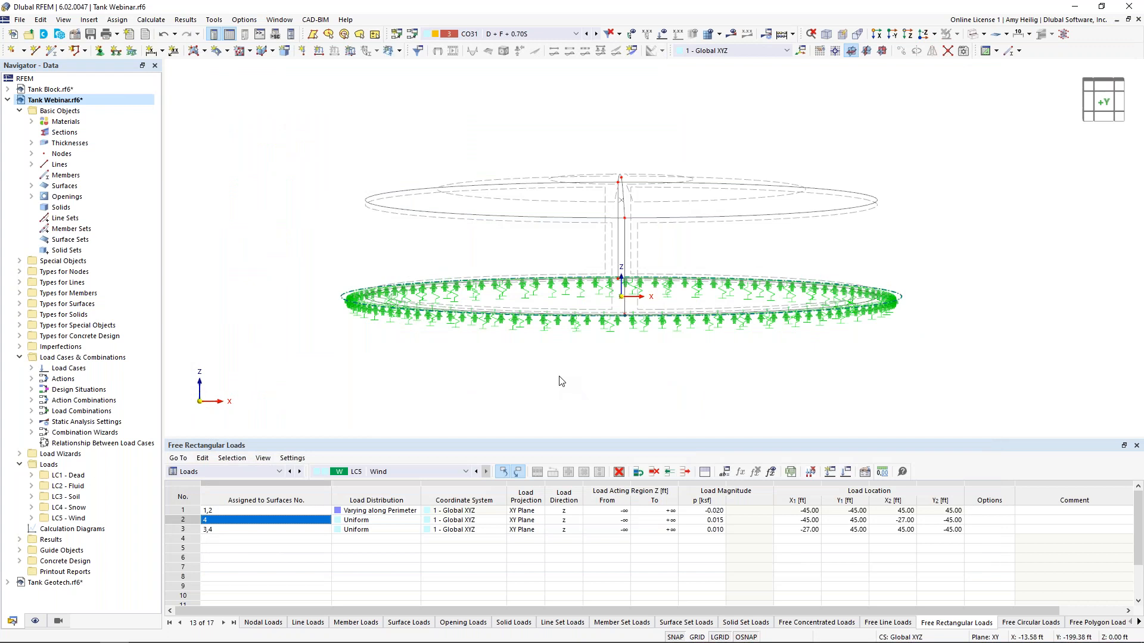
Review the concrete design situations and exclude nodes with punching from the ACI 318 concrete design objects
left_click(220, 475)
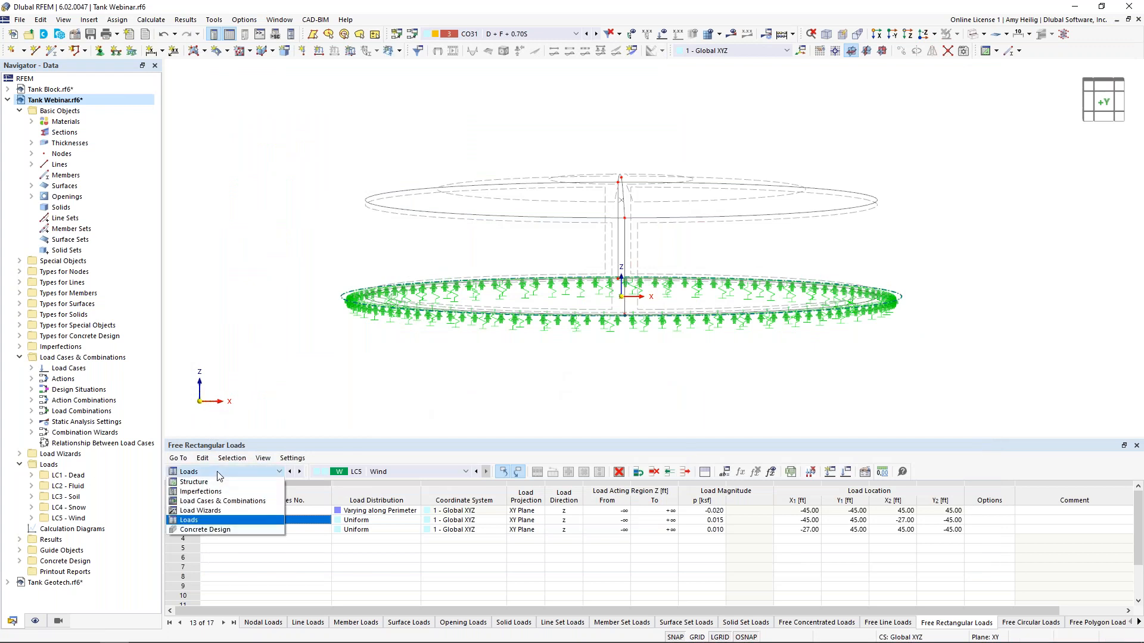
left_click(242, 530)
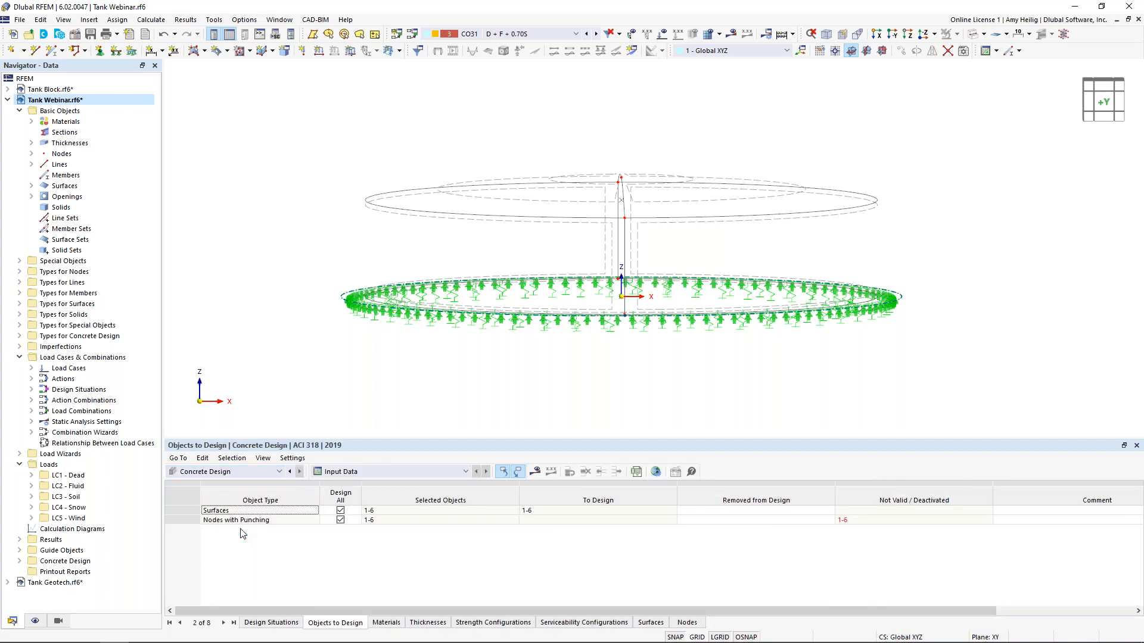
left_click(274, 622)
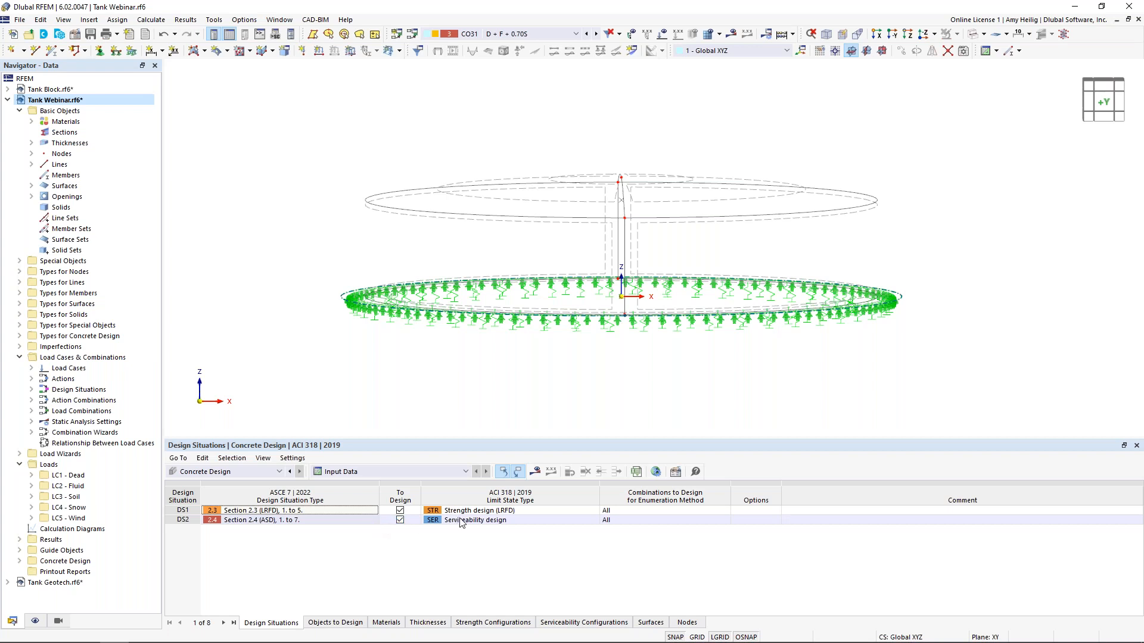
left_click(351, 621)
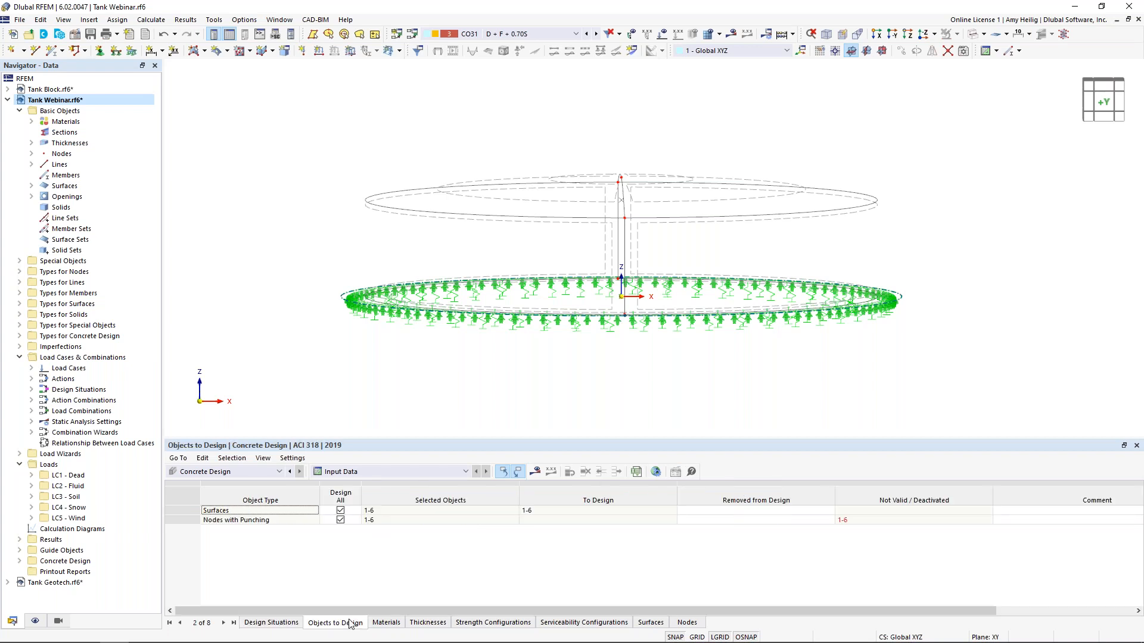
left_click(340, 520)
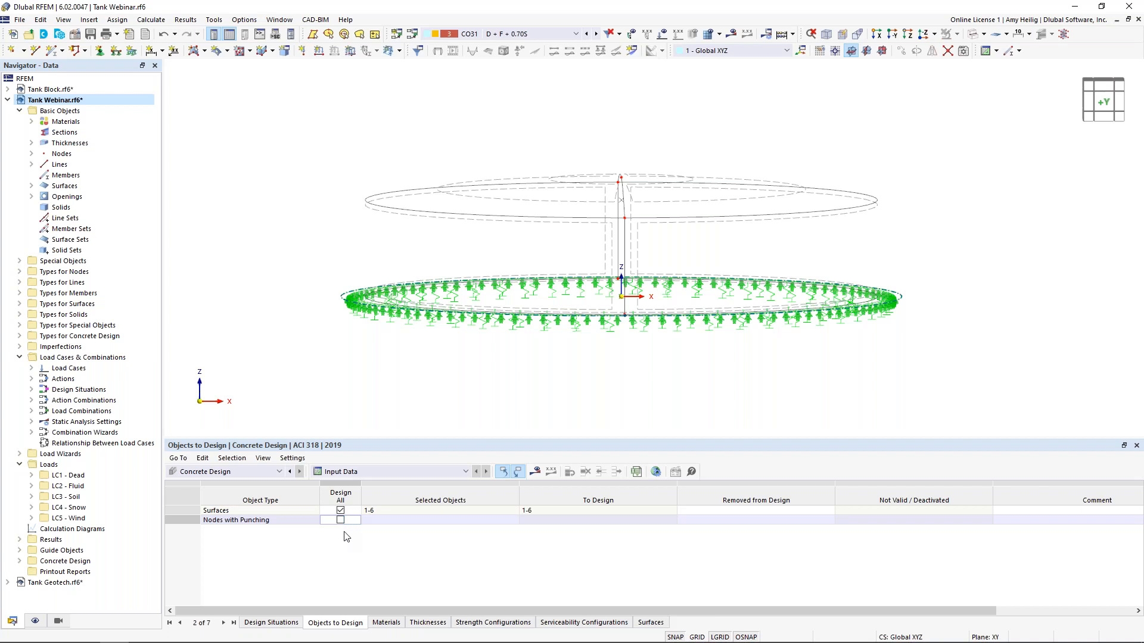
Calculate all load cases, combinations and the concrete design, following the solver's progress list
left_click(150, 20)
left_click(201, 54)
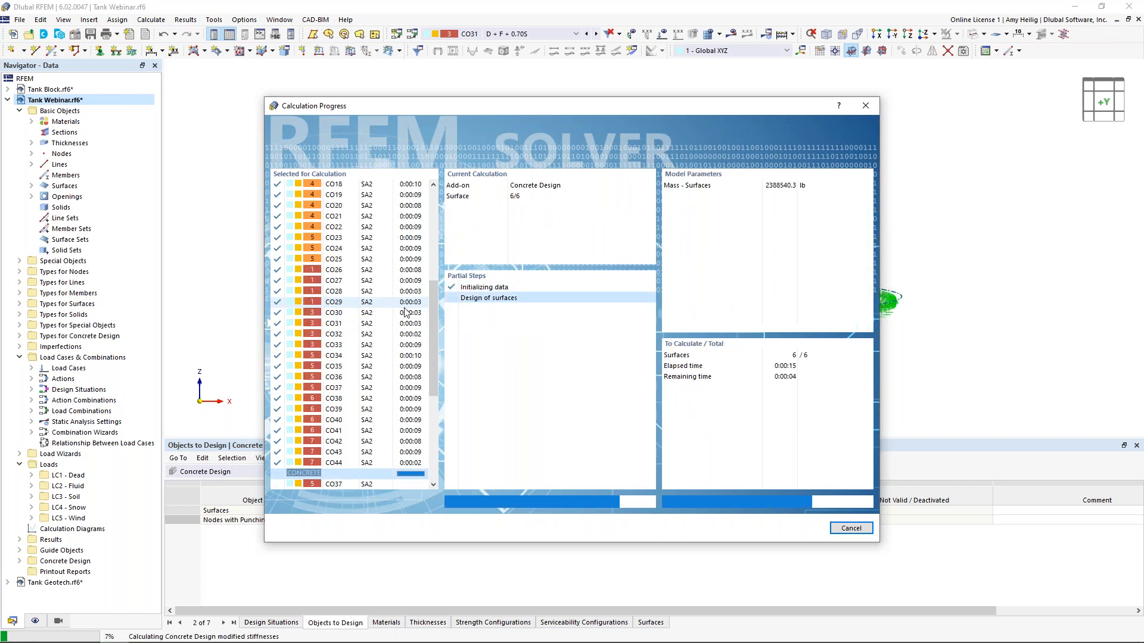
scroll(405, 313, "up", 5)
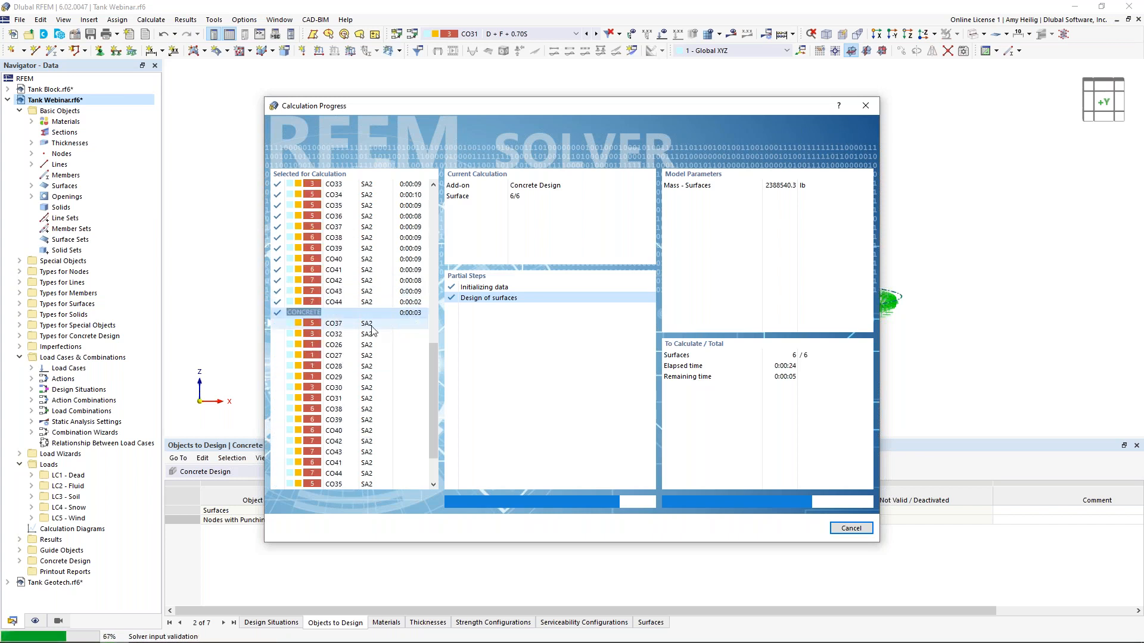
scroll(371, 326, "down", 1)
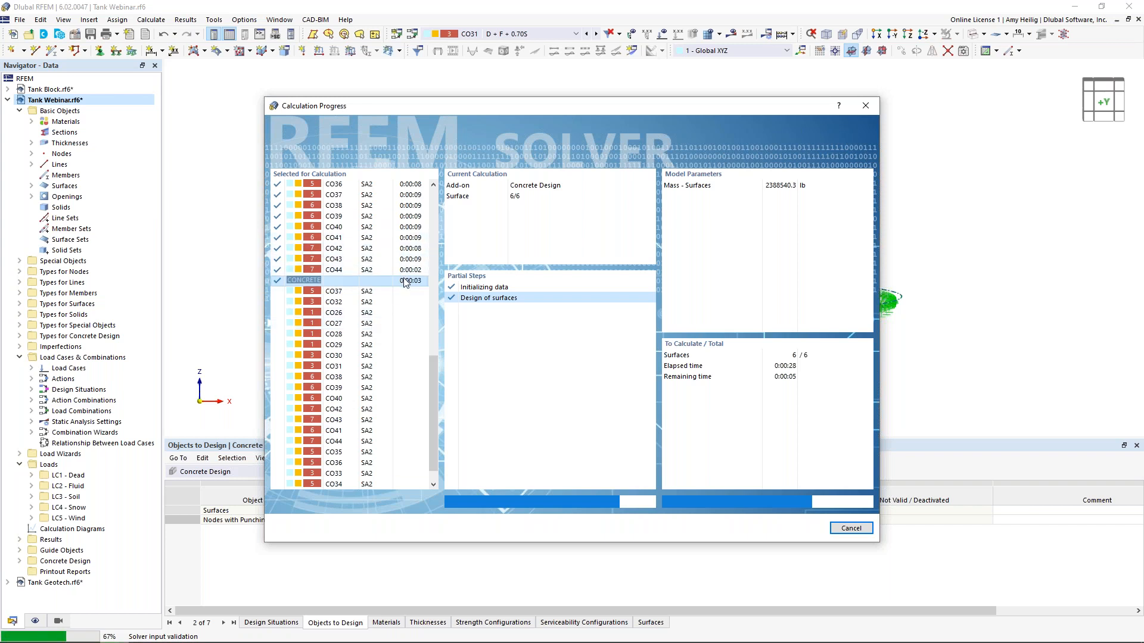
scroll(403, 278, "down", 1)
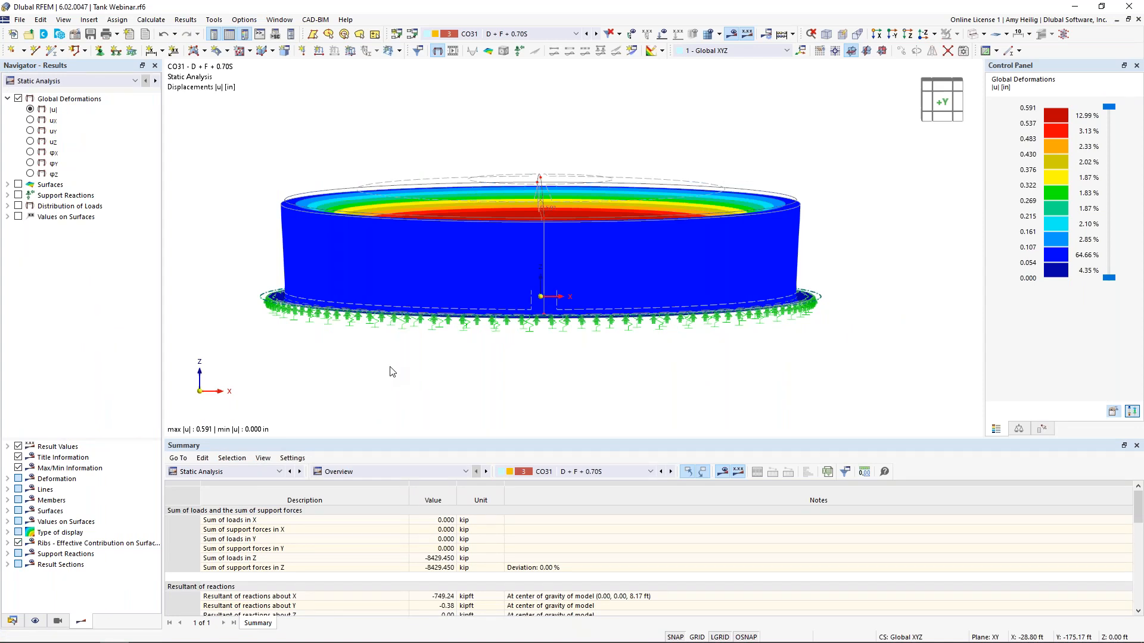
Examine the tank's global deformations |u| under load combinations CO6 to CO9
middle_click_drag(496, 360, 514, 376, "ctrl")
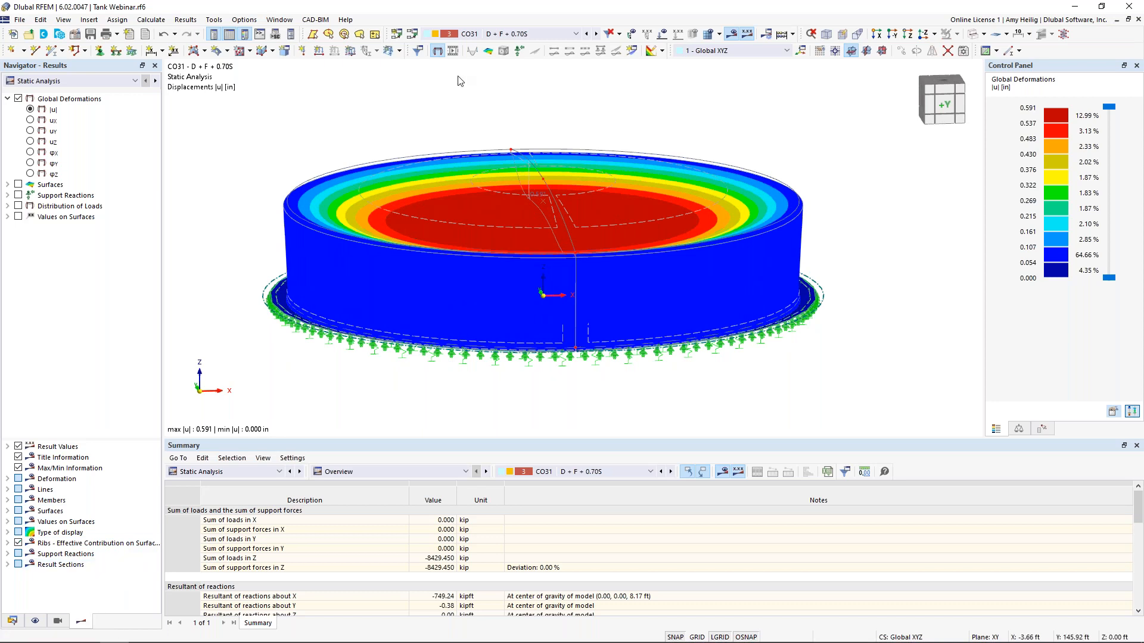
left_click(498, 34)
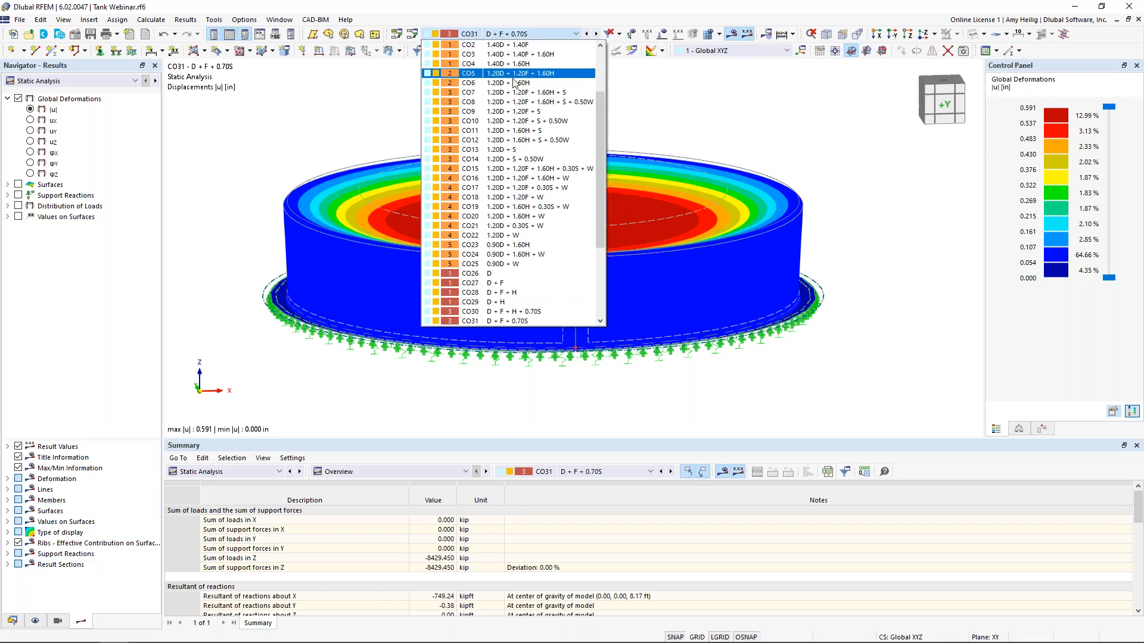
left_click(515, 86)
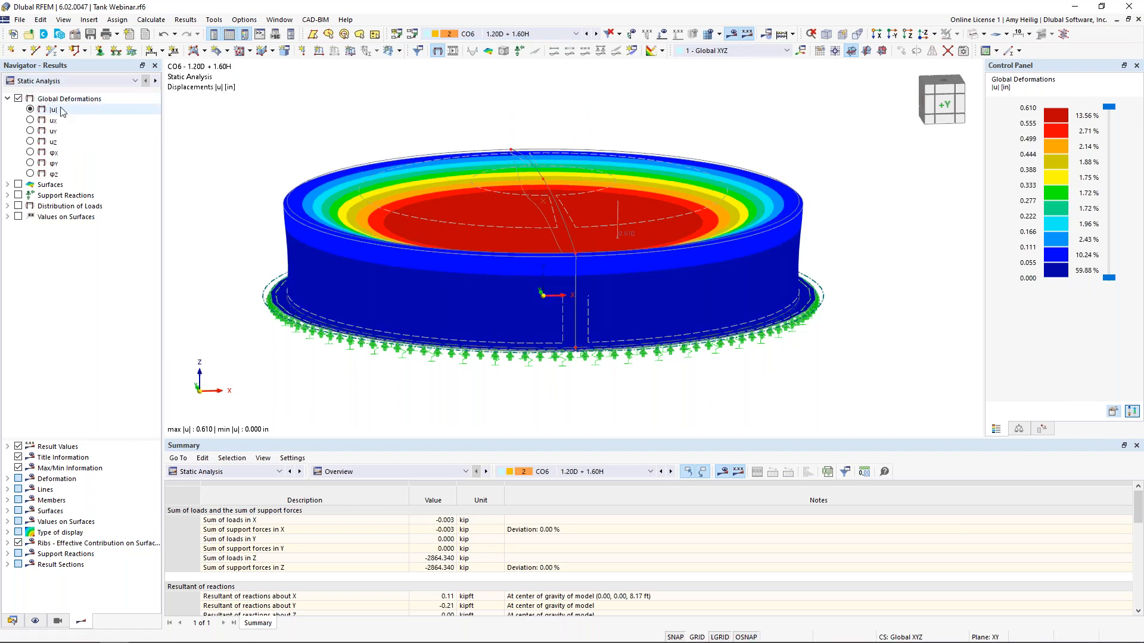
left_click(596, 33)
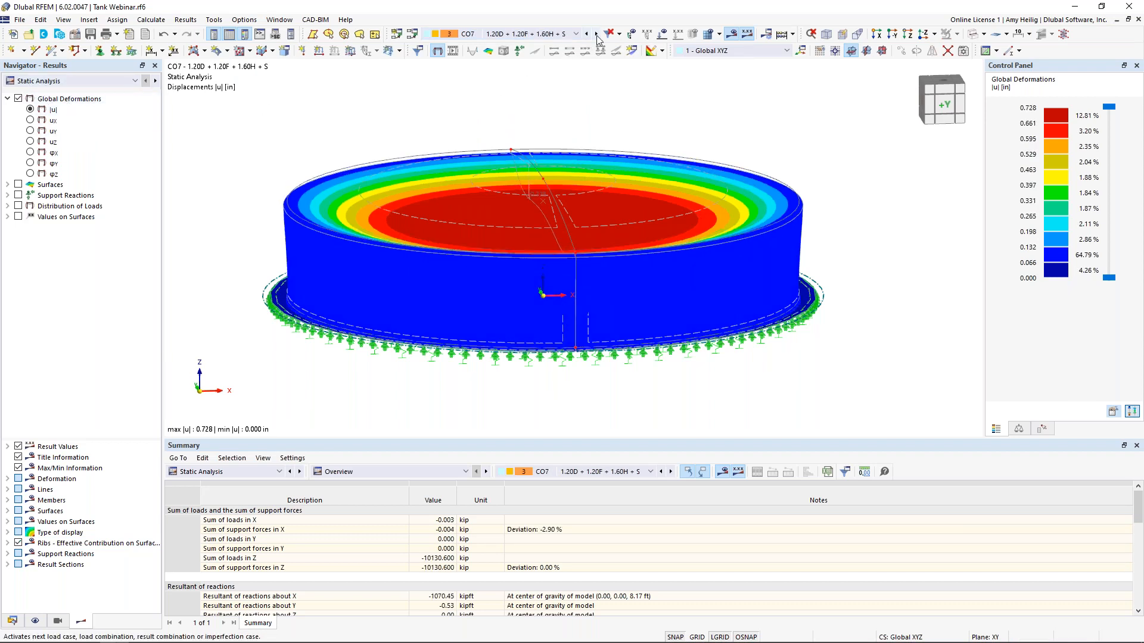
left_click(597, 34)
left_click(596, 34)
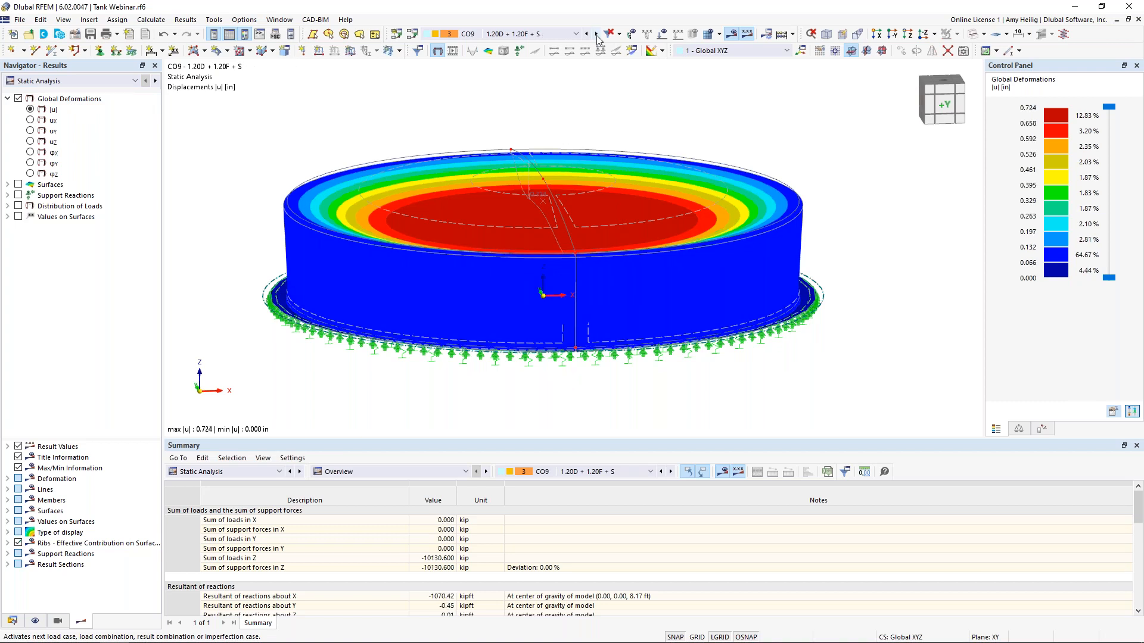
Switch to load case LC2 Fluid, inspect its applied loads without results, and return to the result display
left_click(575, 34)
left_click_drag(603, 101, 604, 53)
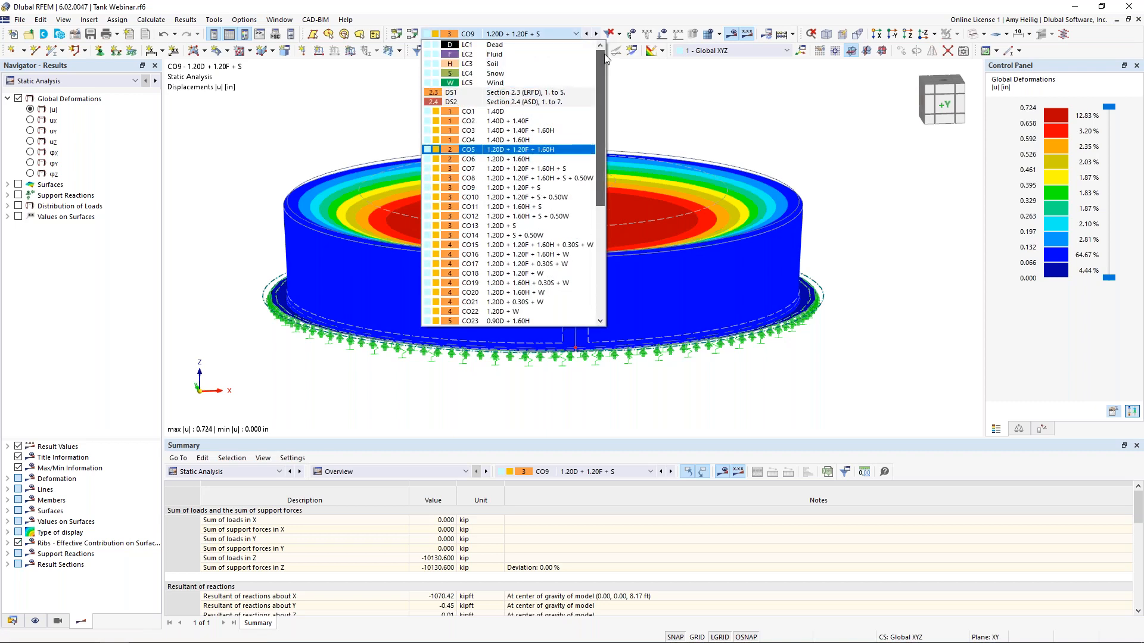
left_click(557, 55)
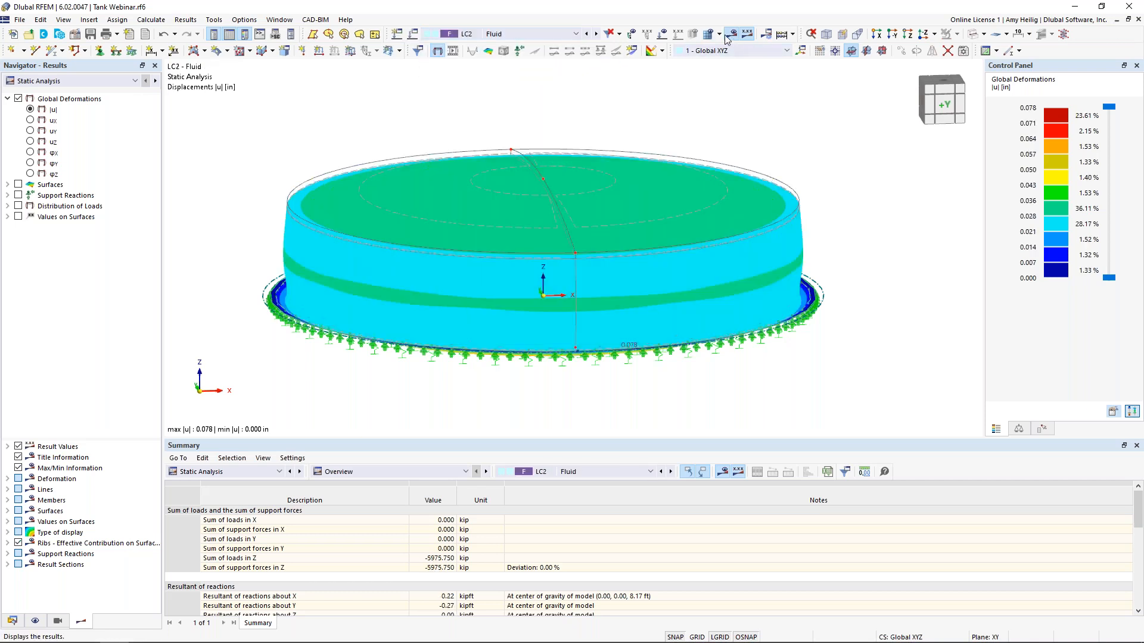
left_click(731, 34)
middle_click_drag(590, 226, 600, 248, "ctrl")
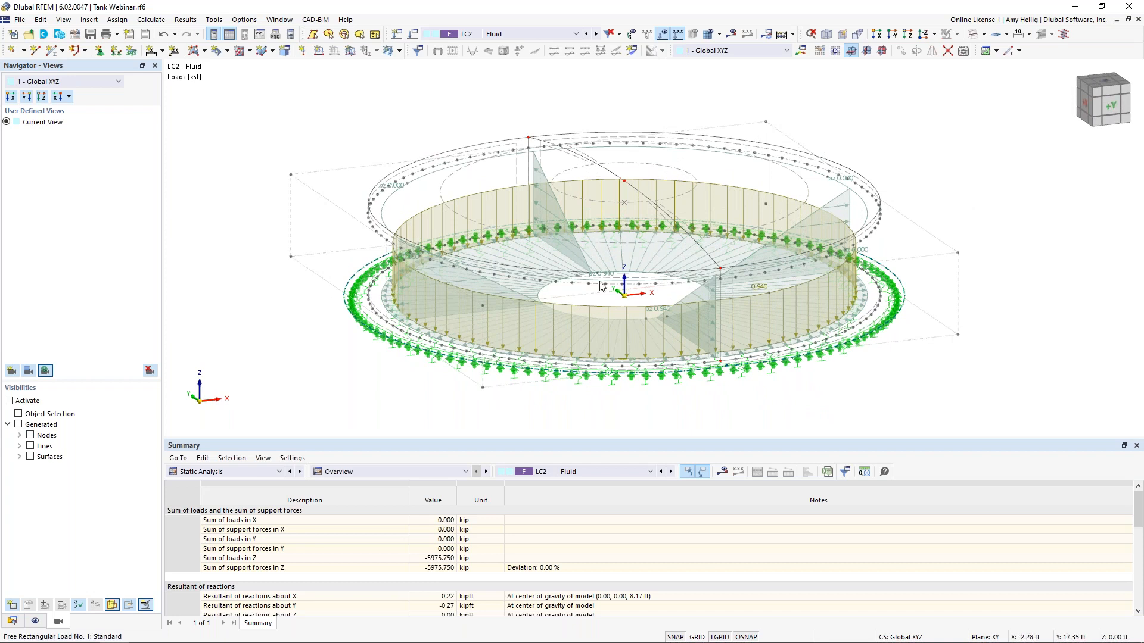
left_click(662, 36)
left_click(732, 34)
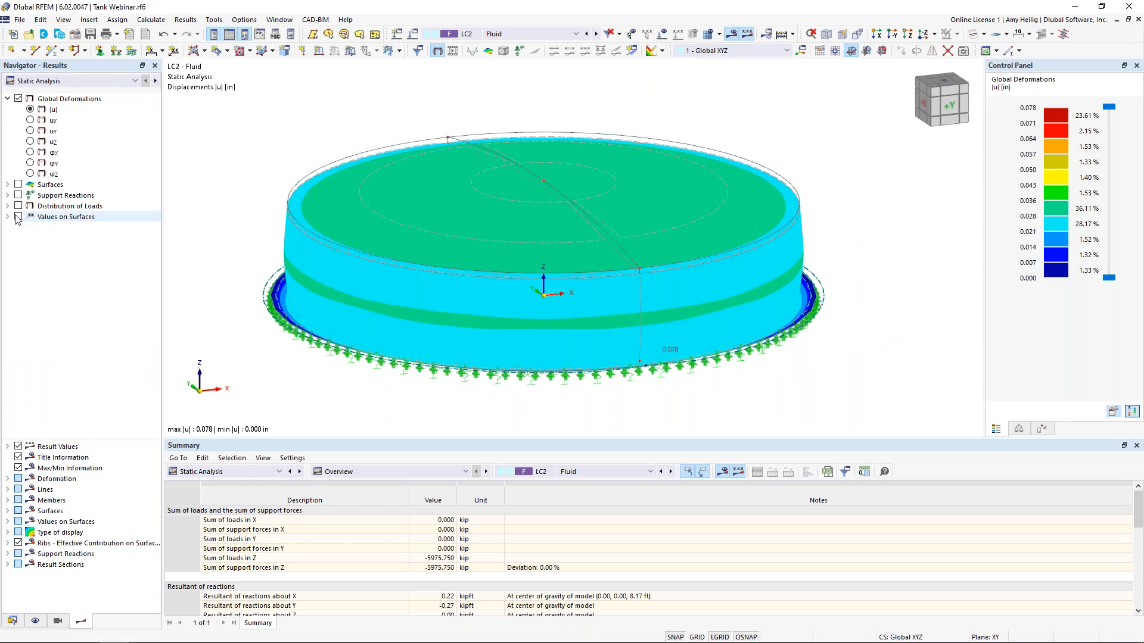
Show the distribution of loads for LC2 as local pz on the 2D surface elements, with FE mesh node forces hidden
left_click(8, 206)
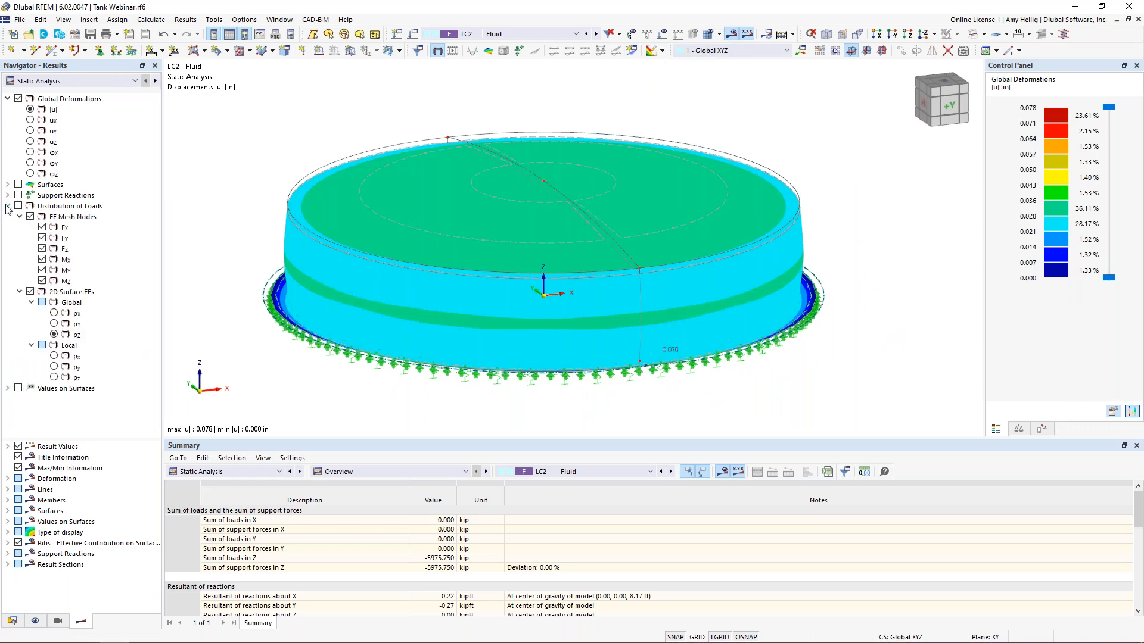
left_click(19, 206)
left_click(30, 217)
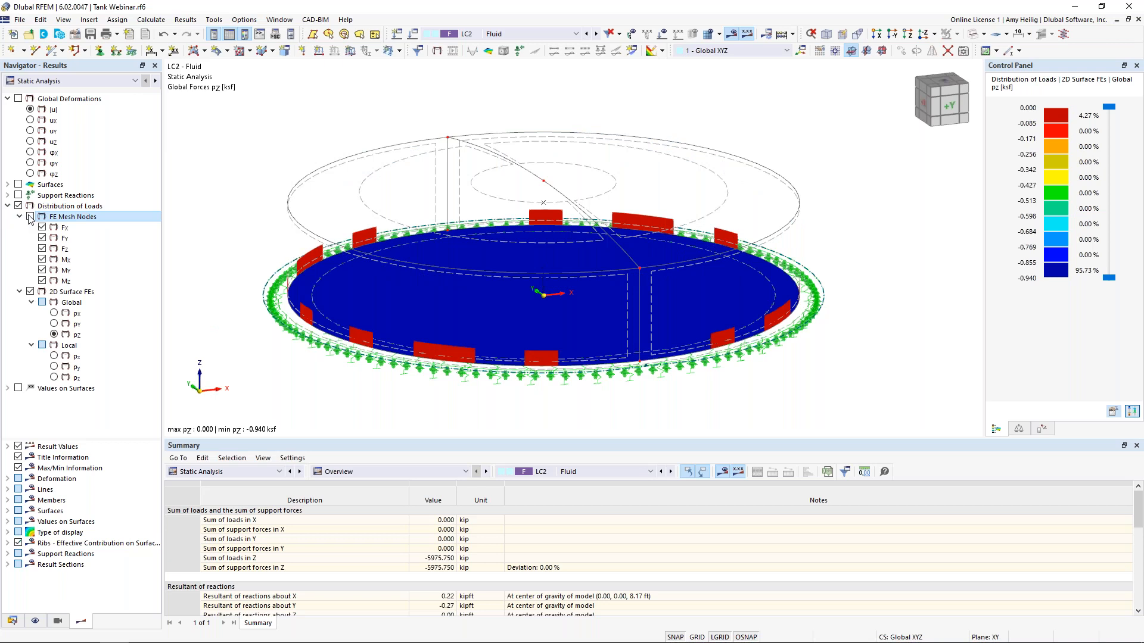
left_click(53, 377)
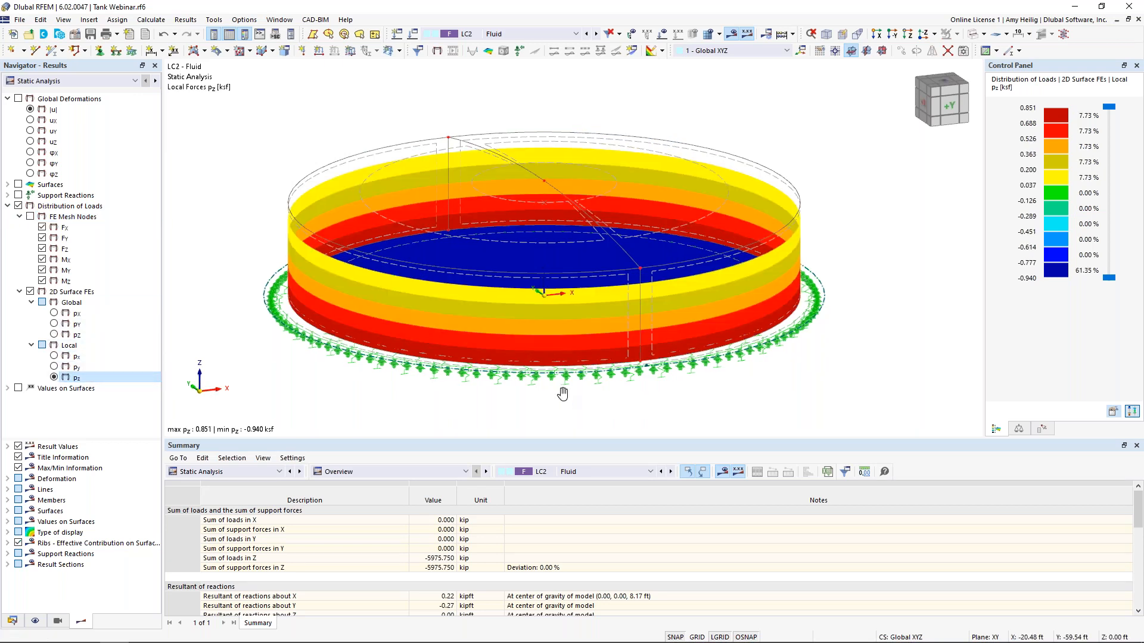
middle_click_drag(562, 392, 562, 385)
scroll(563, 380, "up", 2)
scroll(563, 380, "down", 1)
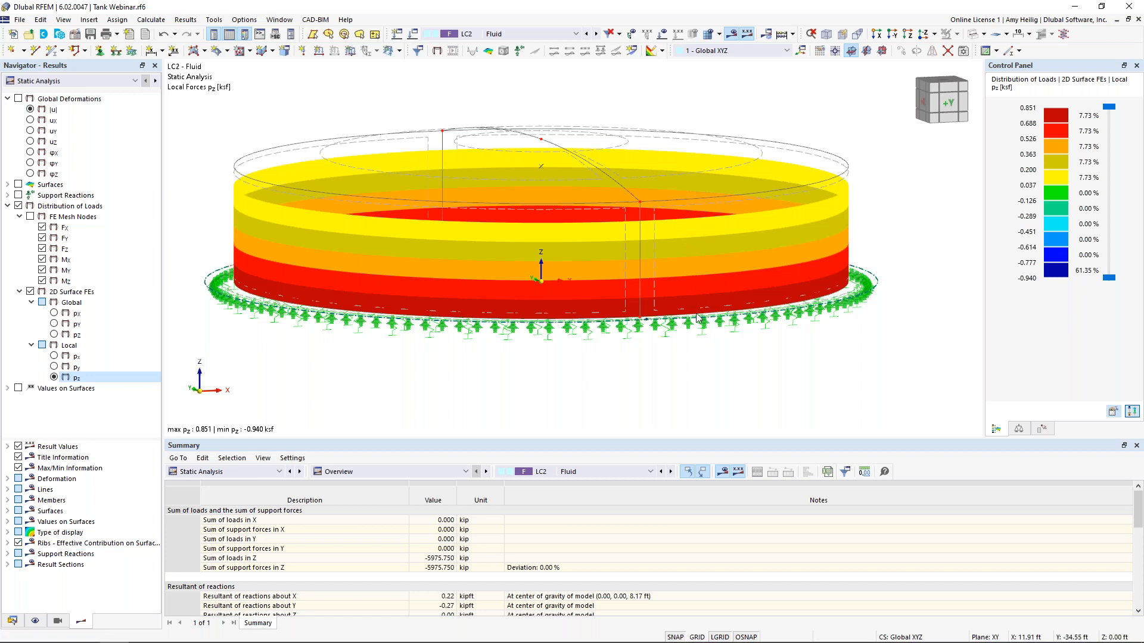
middle_click_drag(697, 338, 766, 384, "ctrl")
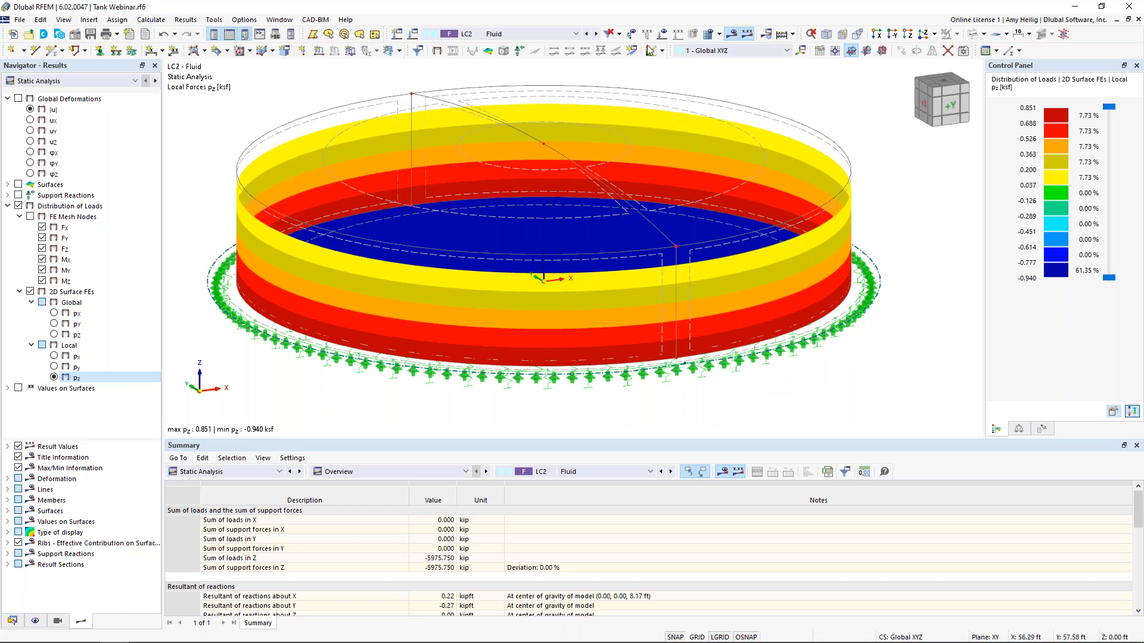
Compare the local pz load distribution for load cases LC3 Soil, LC4 Snow and LC5 Wind
left_click(598, 34)
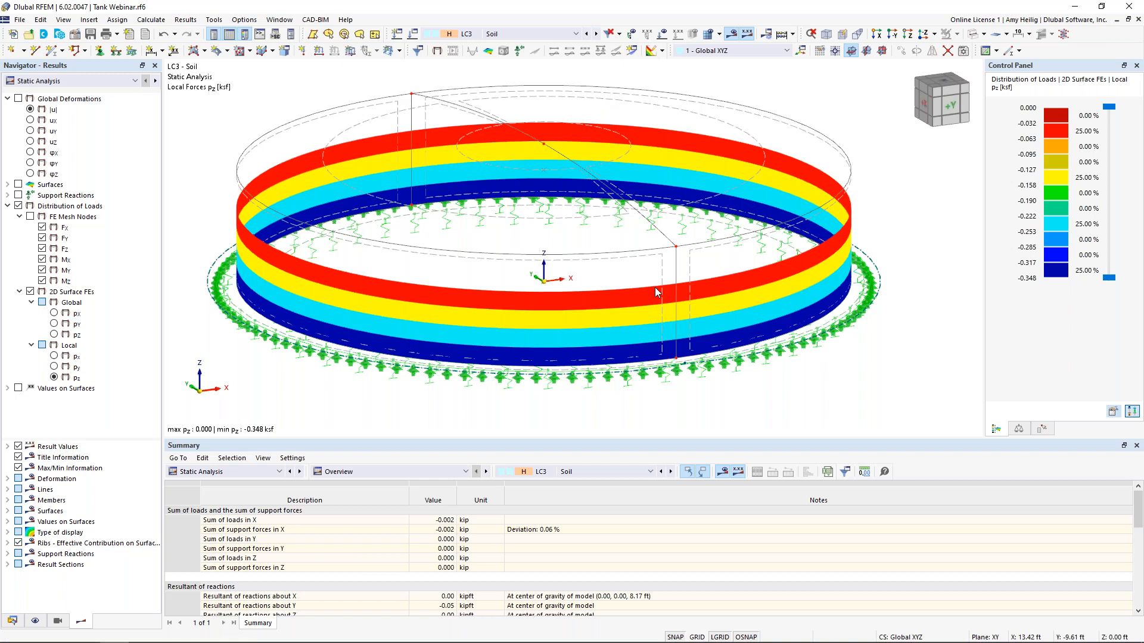
mouse_move(655, 287)
middle_mouse_down("ctrl")
mouse_move(618, 248)
mouse_move(666, 281)
middle_mouse_up("ctrl")
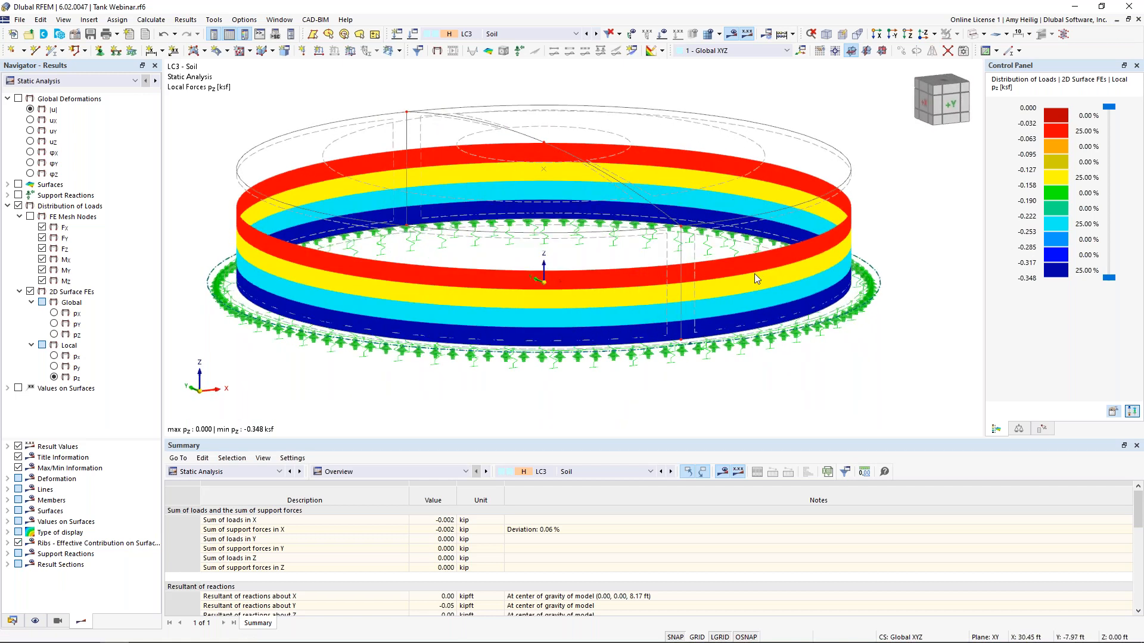
left_click(597, 35)
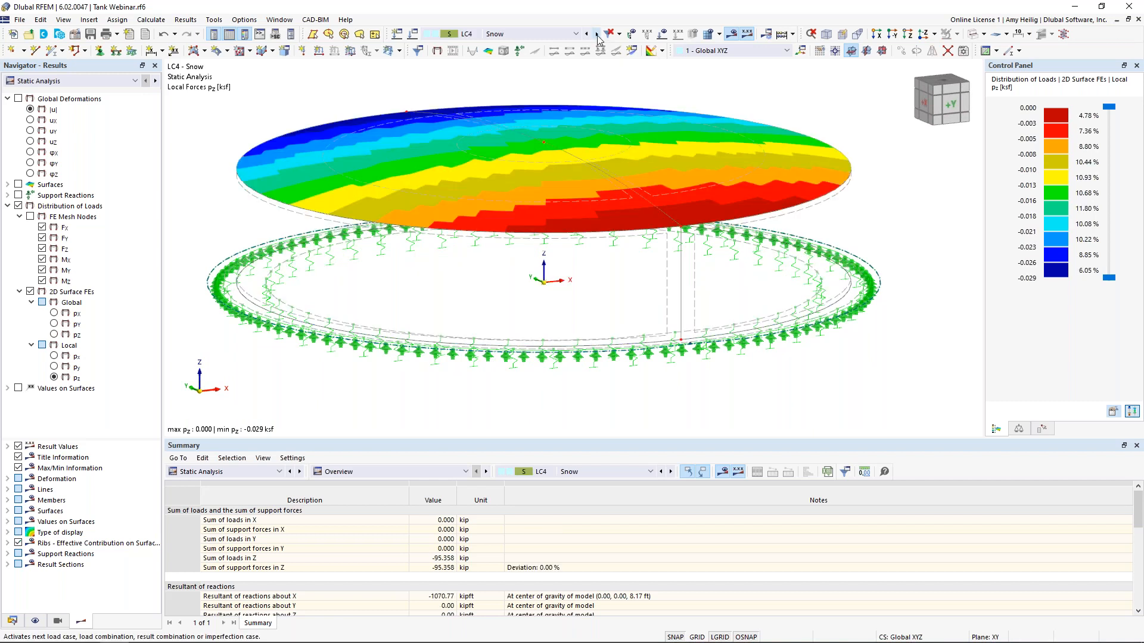
left_click(596, 35)
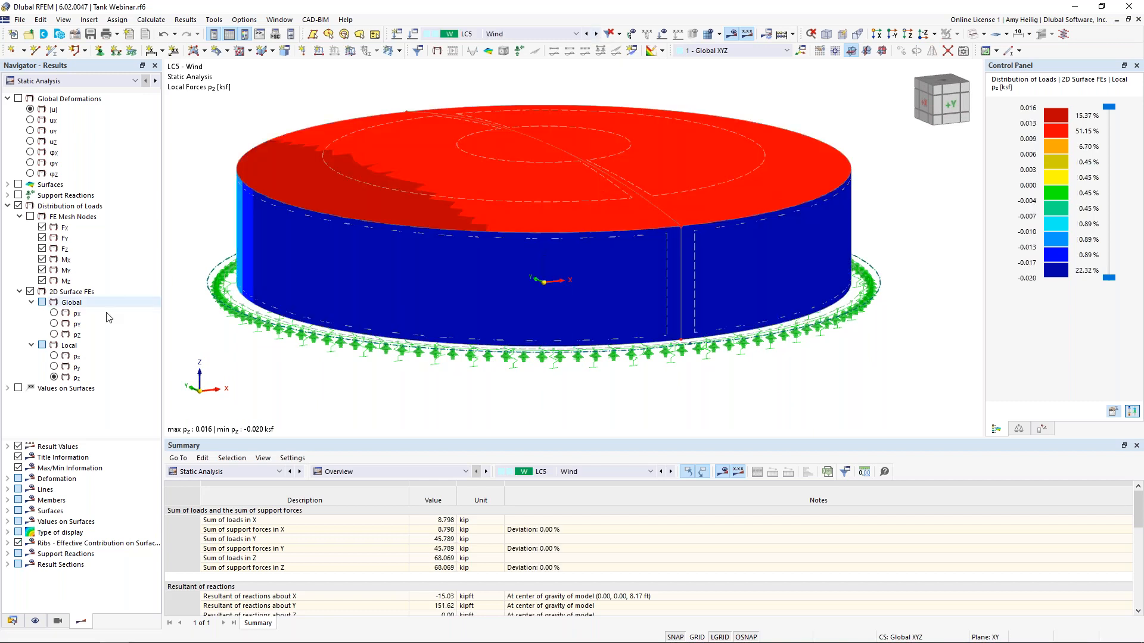
Show the wind load distribution as global px and examine how it varies around the tank wall
left_click(54, 314)
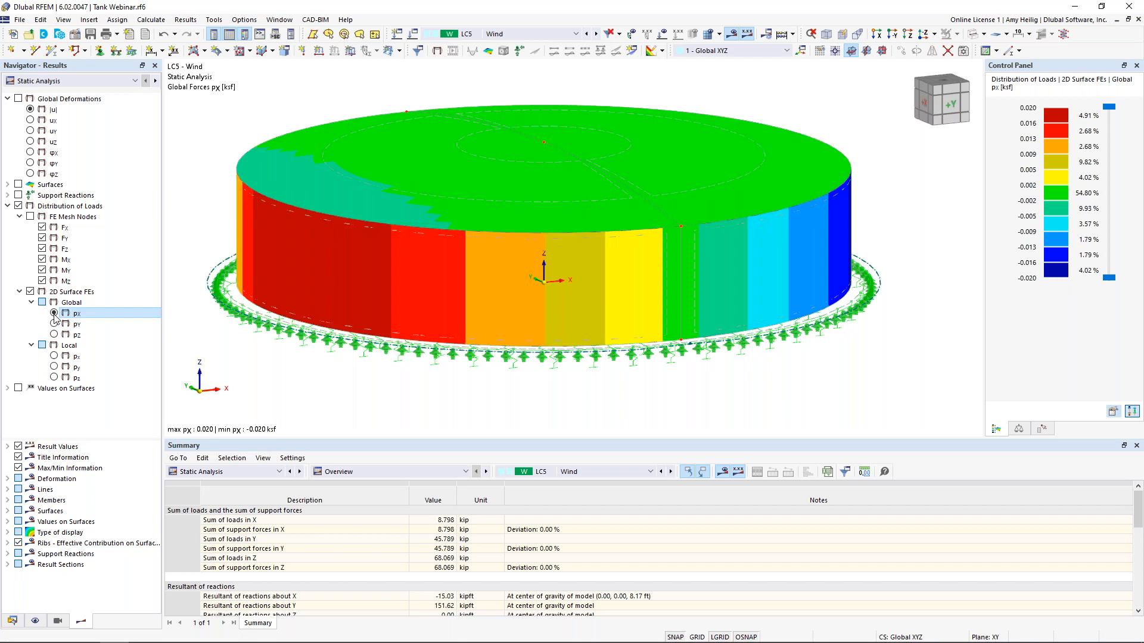
middle_click_drag(439, 396, 511, 378)
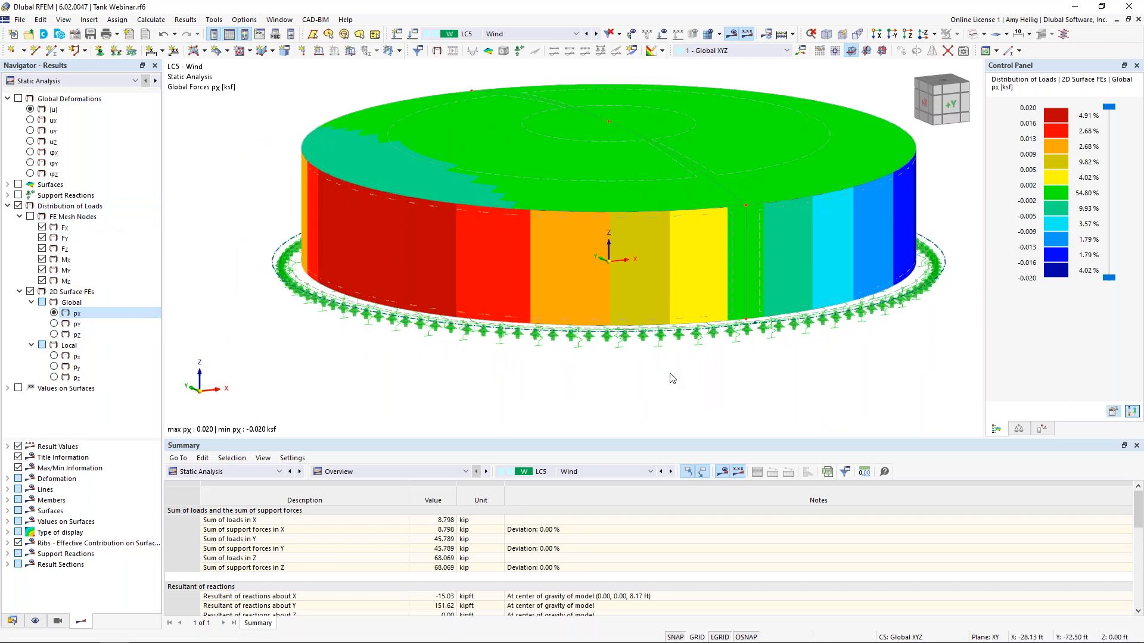
middle_click_drag(666, 398, 692, 397)
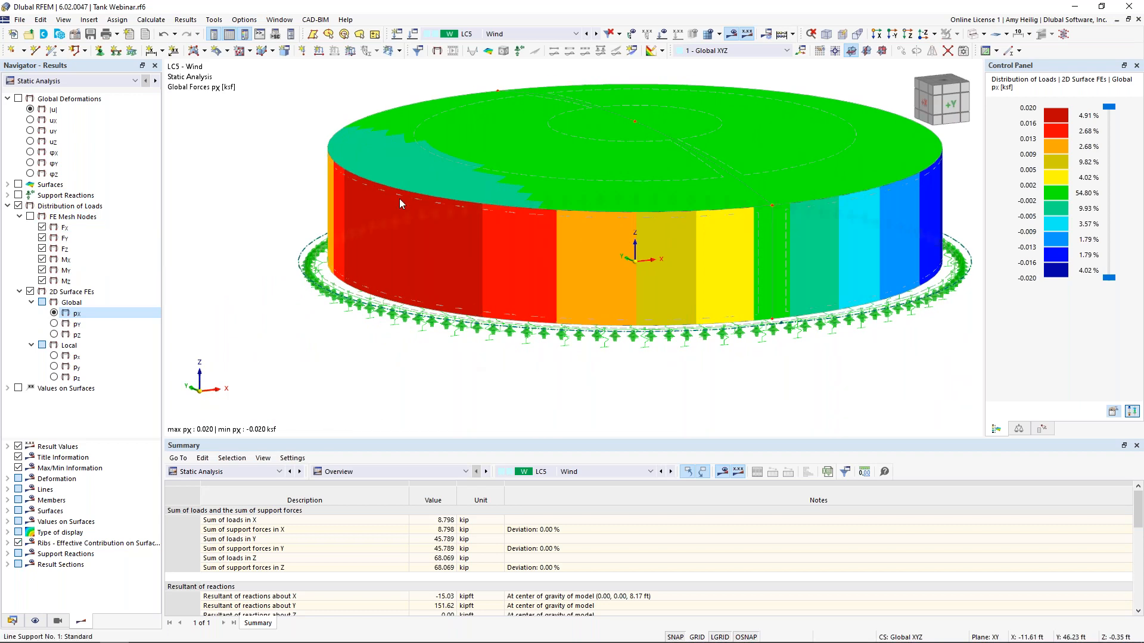
middle_click_drag(853, 357, 726, 322, "ctrl")
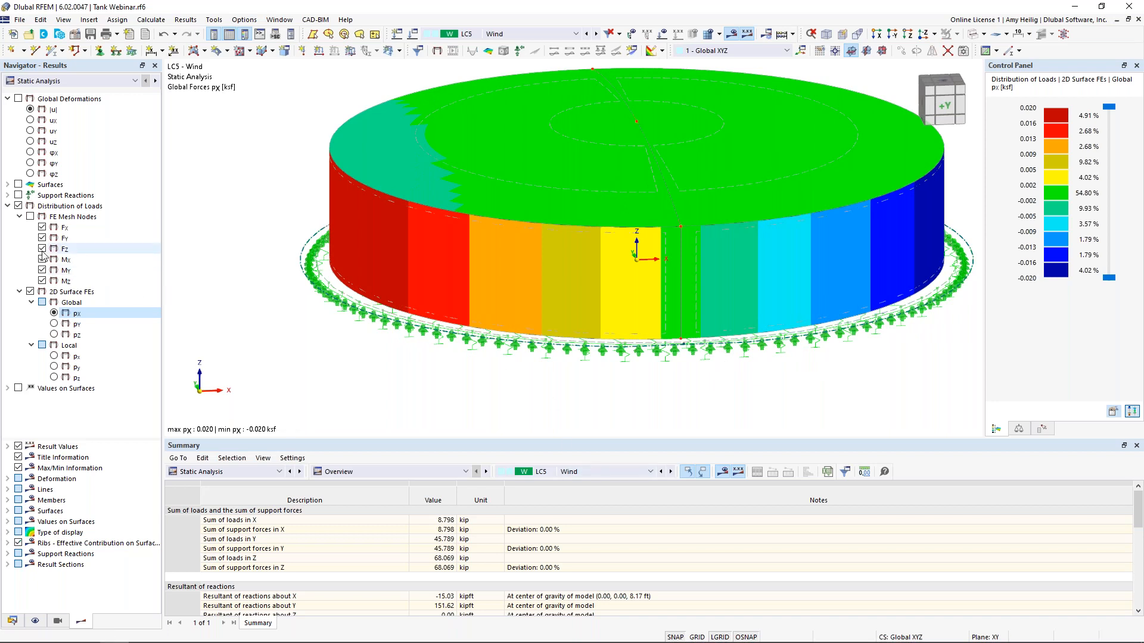
Turn off the distribution of loads and display the surface basic internal forces mx and my for LC5 Wind
left_click(8, 206)
left_click(19, 206)
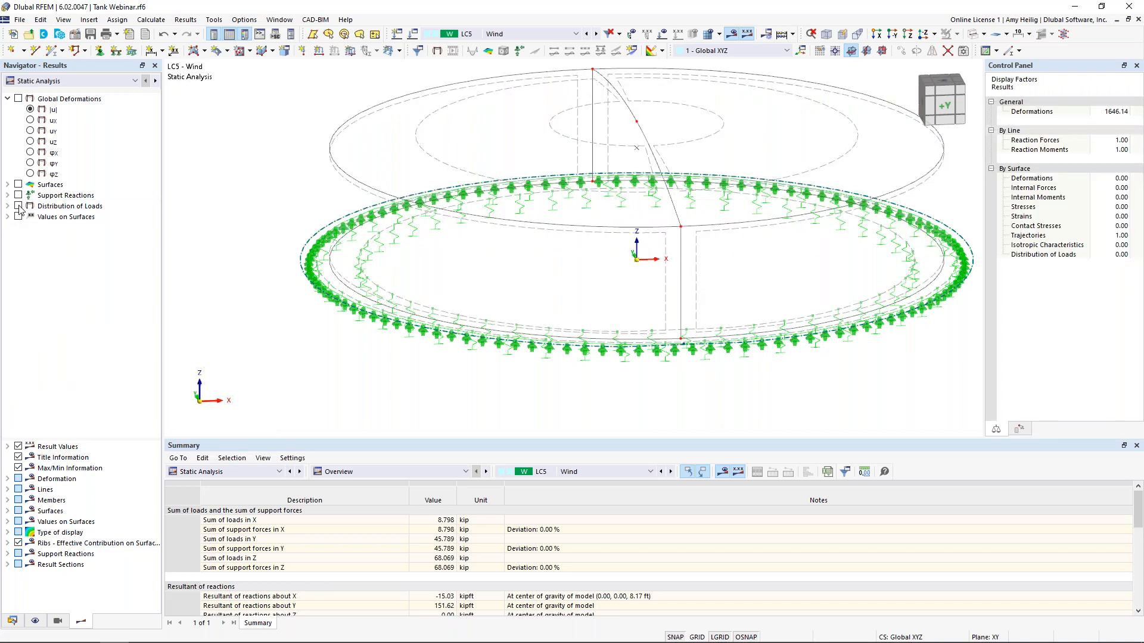
left_click(7, 185)
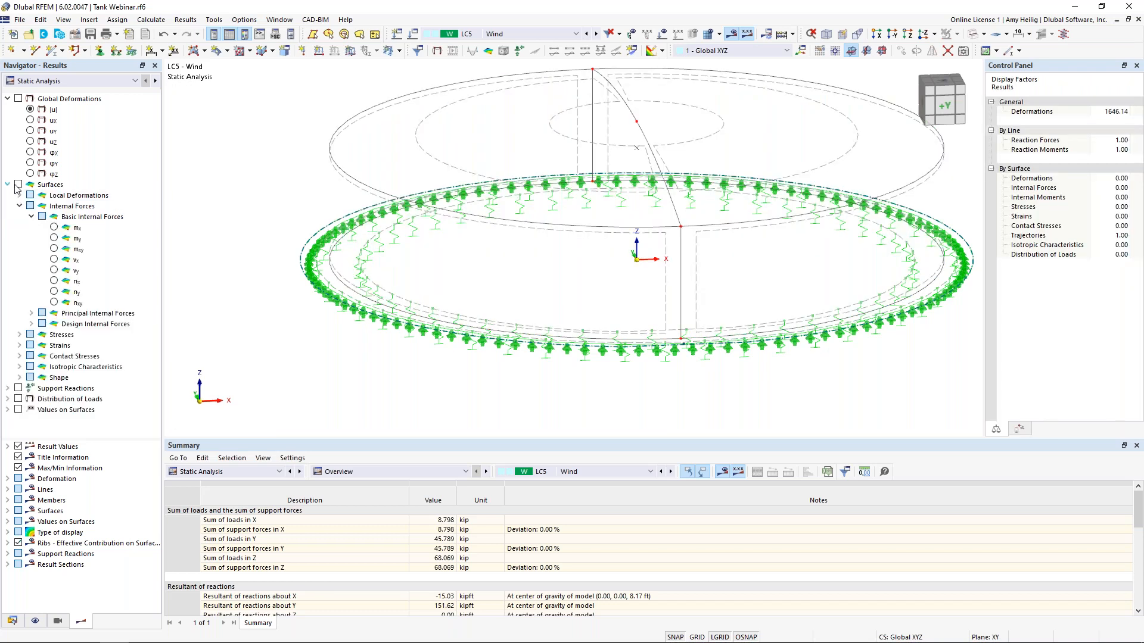
left_click(19, 184)
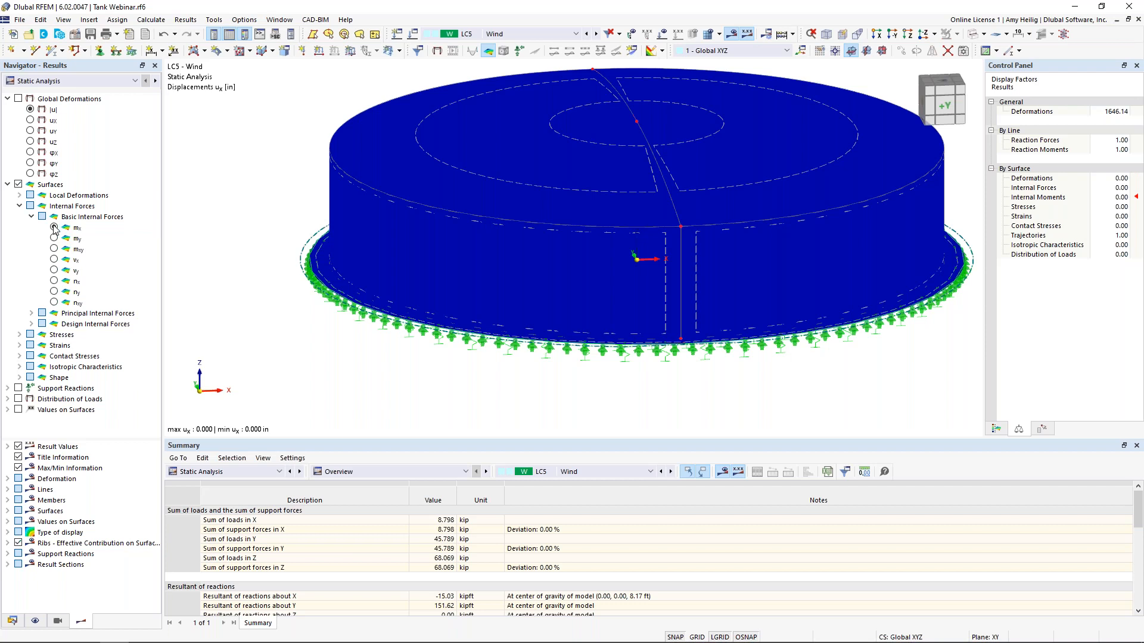
left_click(54, 227)
left_click(54, 238)
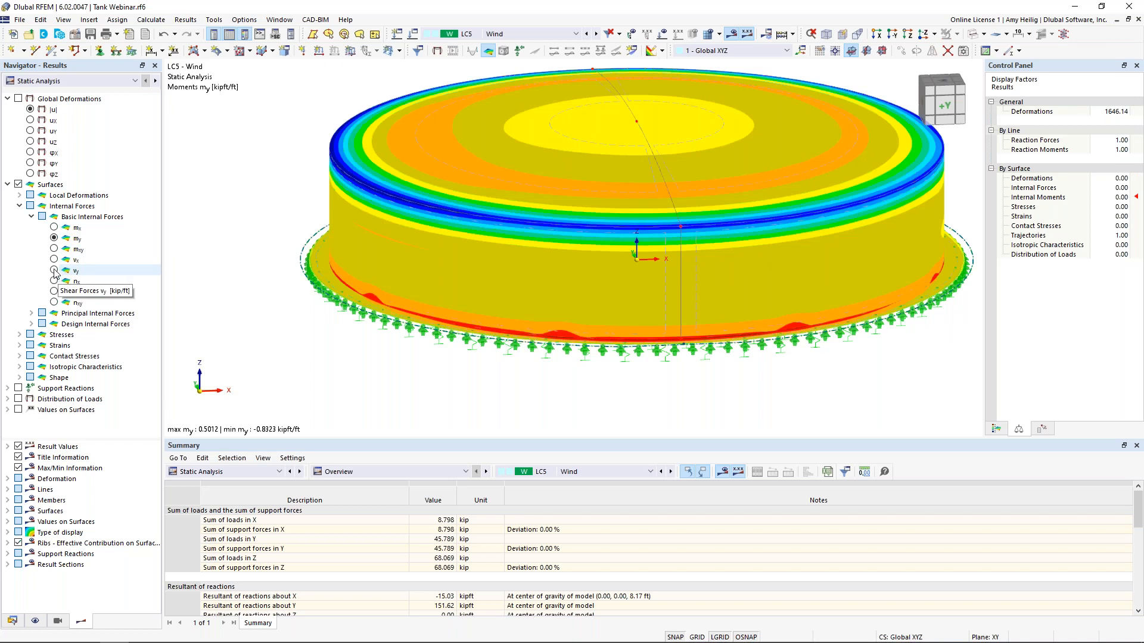
Display the surface shear forces vx for LC5 Wind and list the results by surface in an enlarged results table
left_click(54, 259)
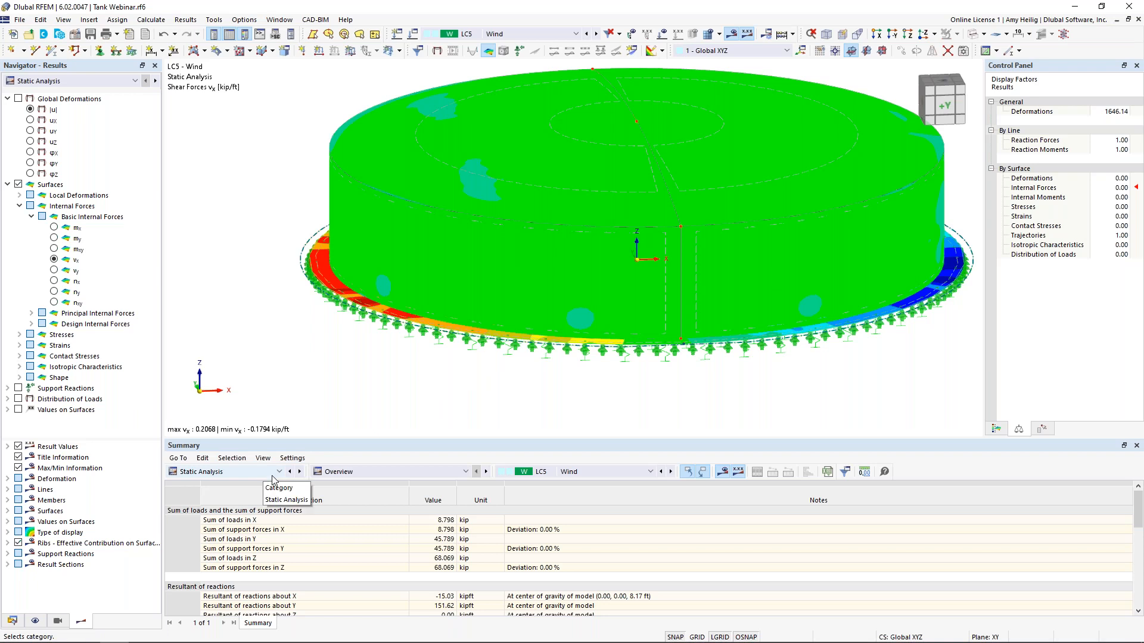
left_click(340, 472)
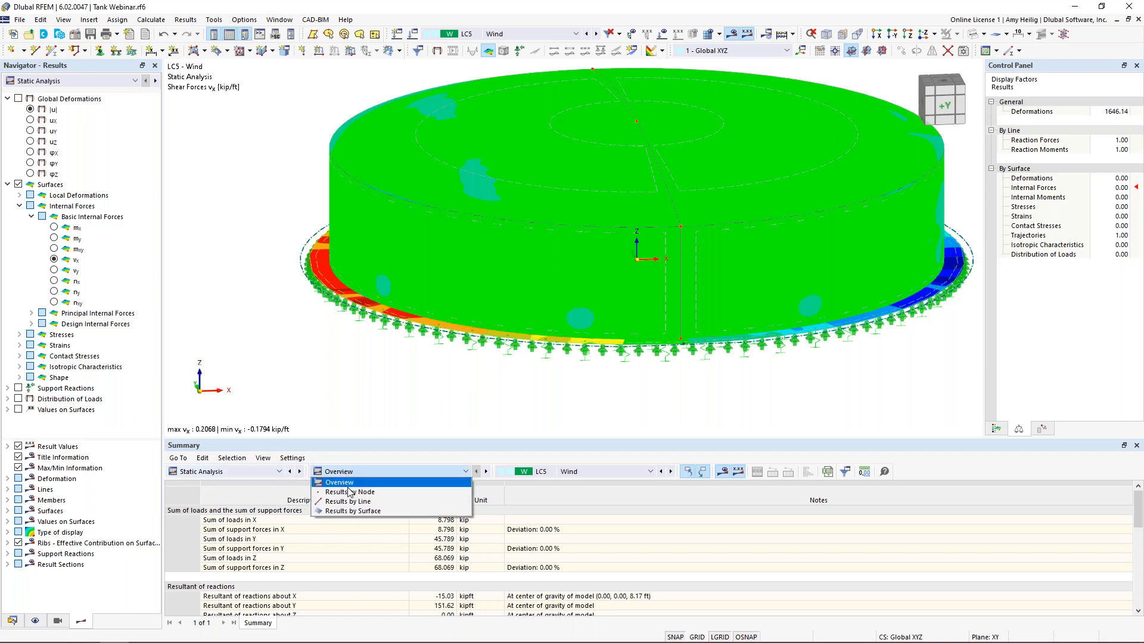
left_click(361, 511)
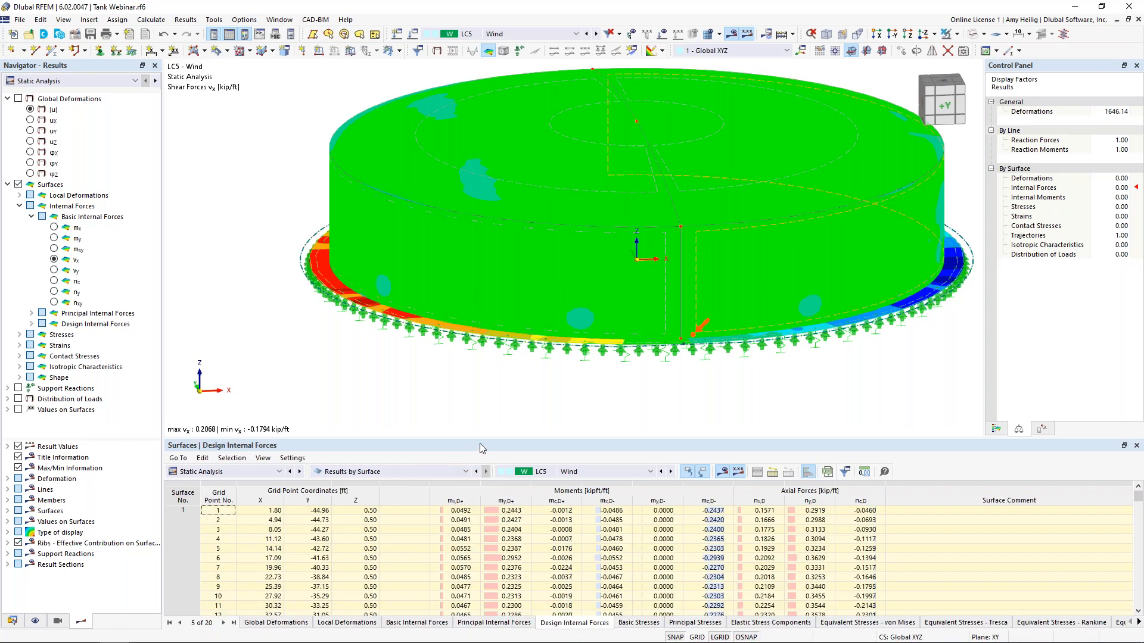
left_click_drag(483, 434, 483, 391)
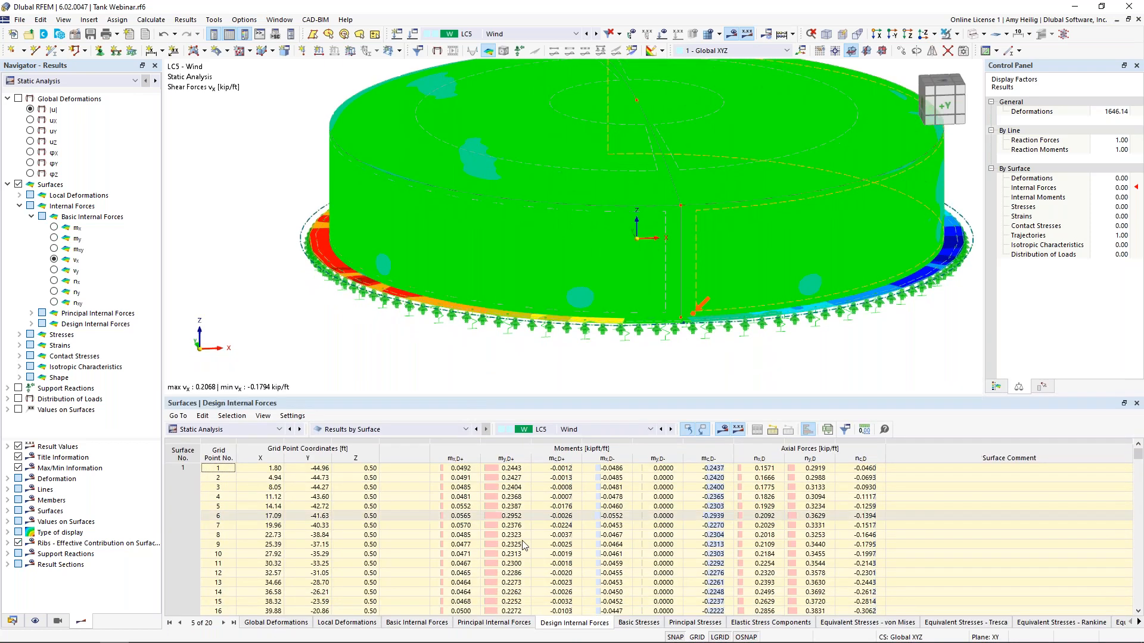
Switch the displayed results to load combination CO8 (1.20D + 1.20F + 1.60H + S + 0.50W)
left_click(605, 429)
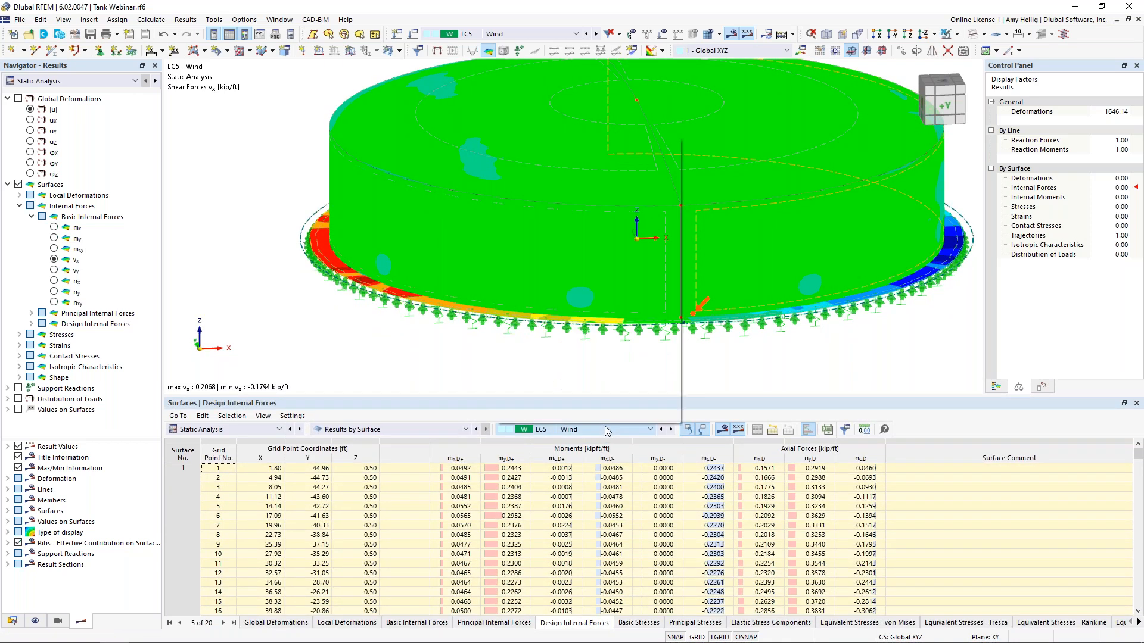
left_click(608, 276)
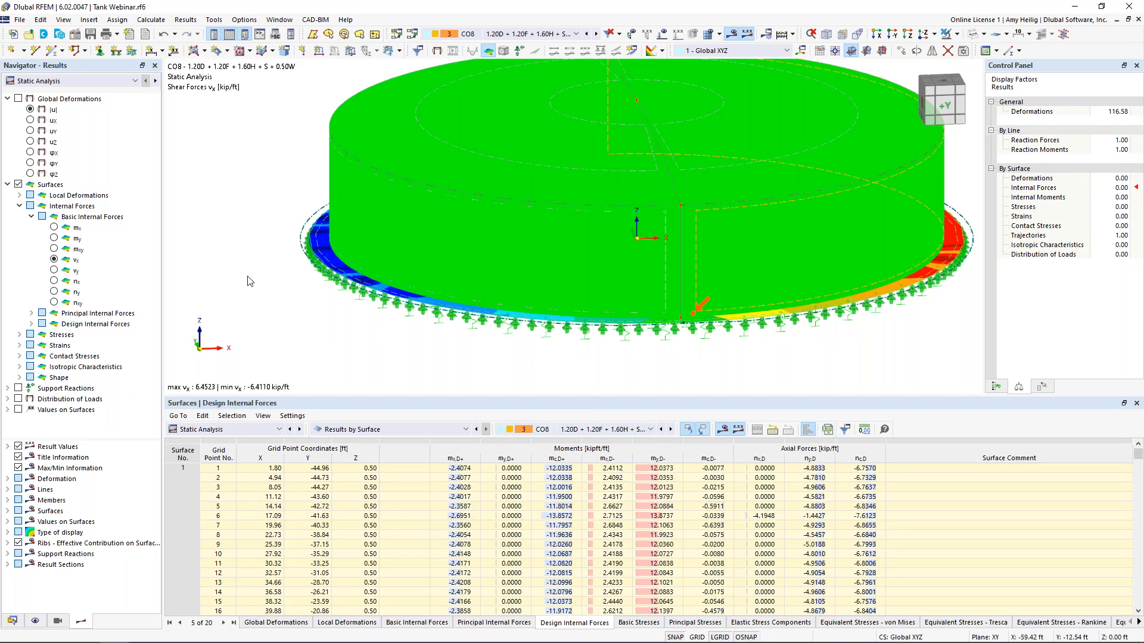
left_click(8, 185)
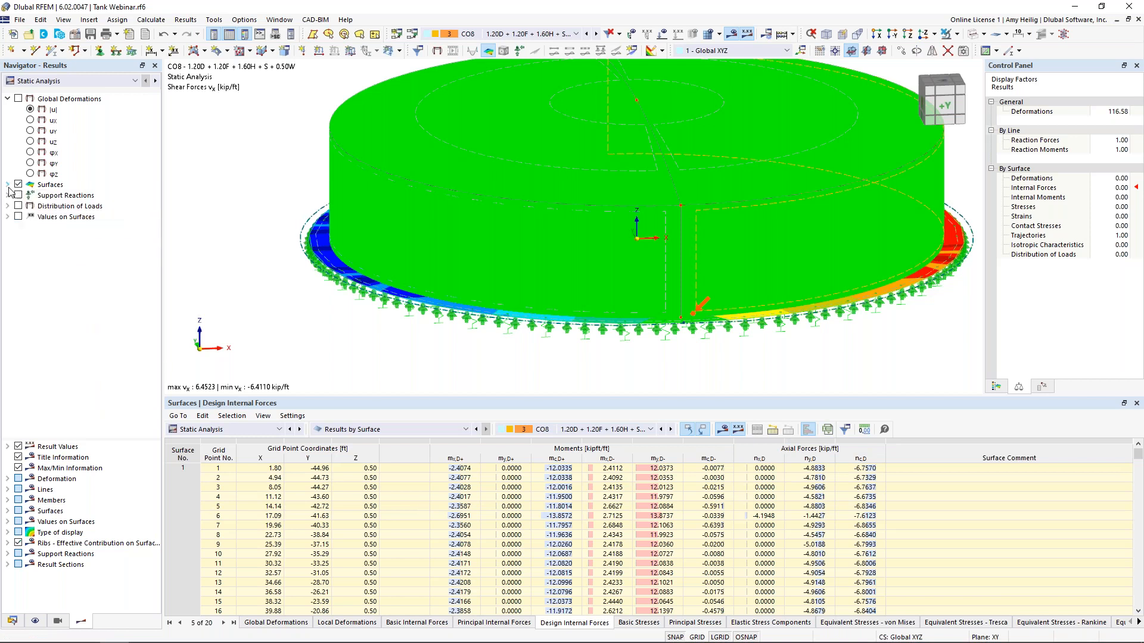
left_click(7, 184)
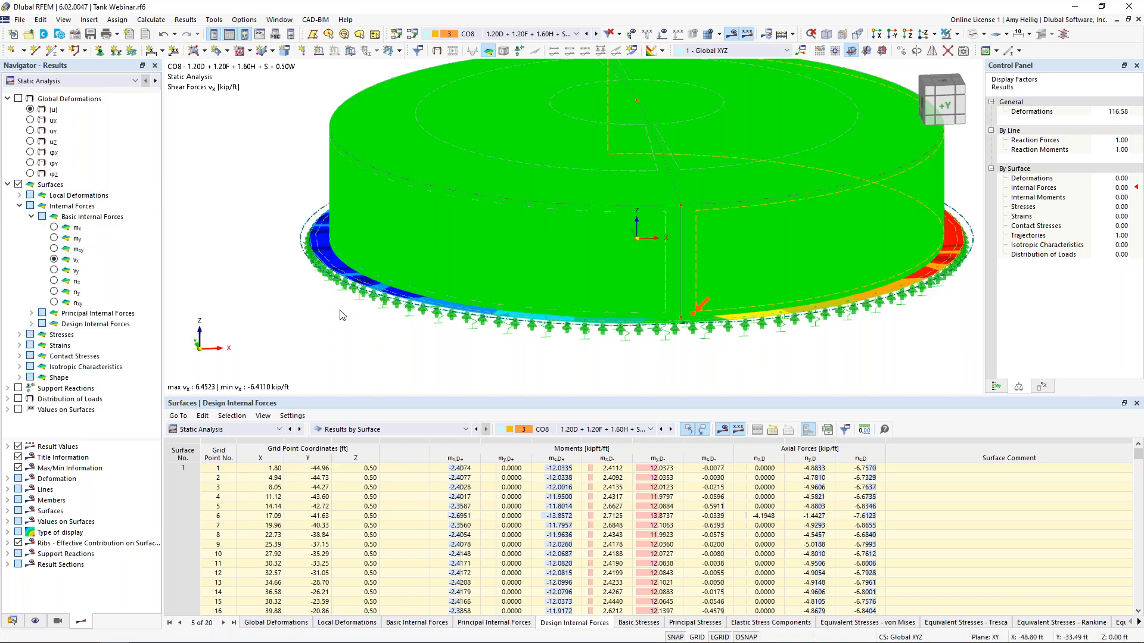
Create a result section of type Line across the tank roof along its two curved lines meeting at the centre
scroll(336, 316, "down", 2)
middle_click_drag(332, 317, 452, 331)
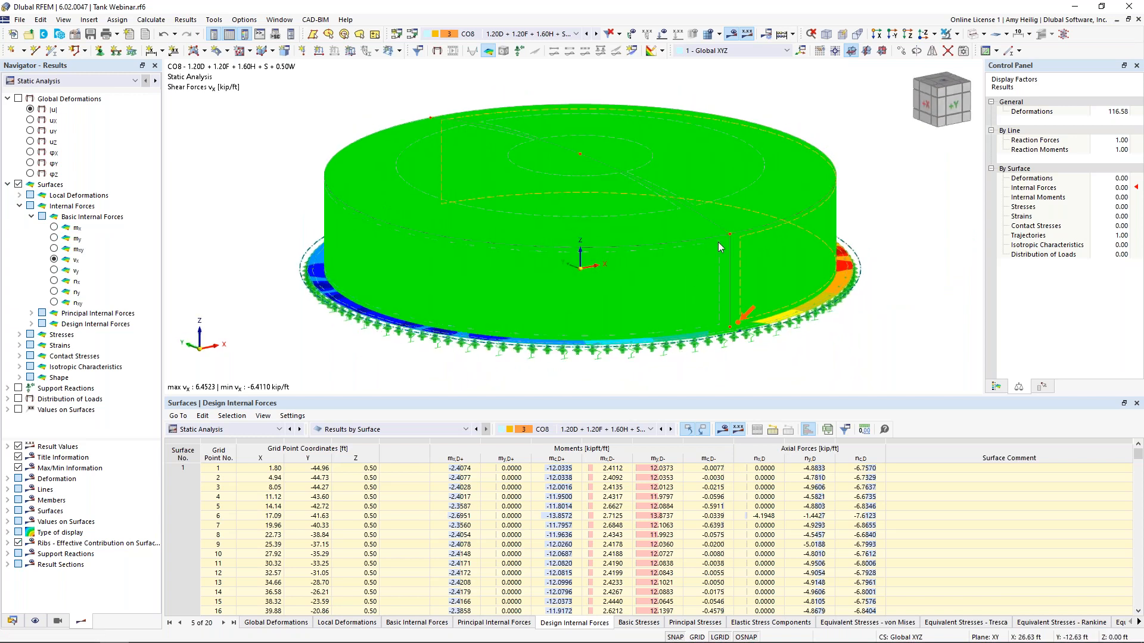
left_click(633, 52)
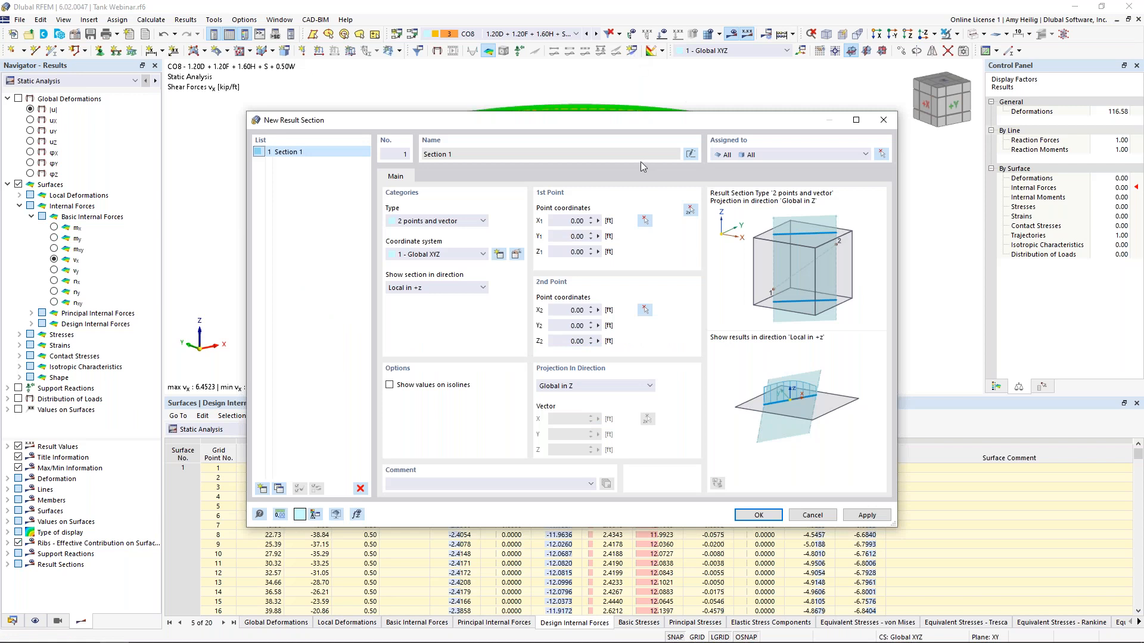
left_click(441, 223)
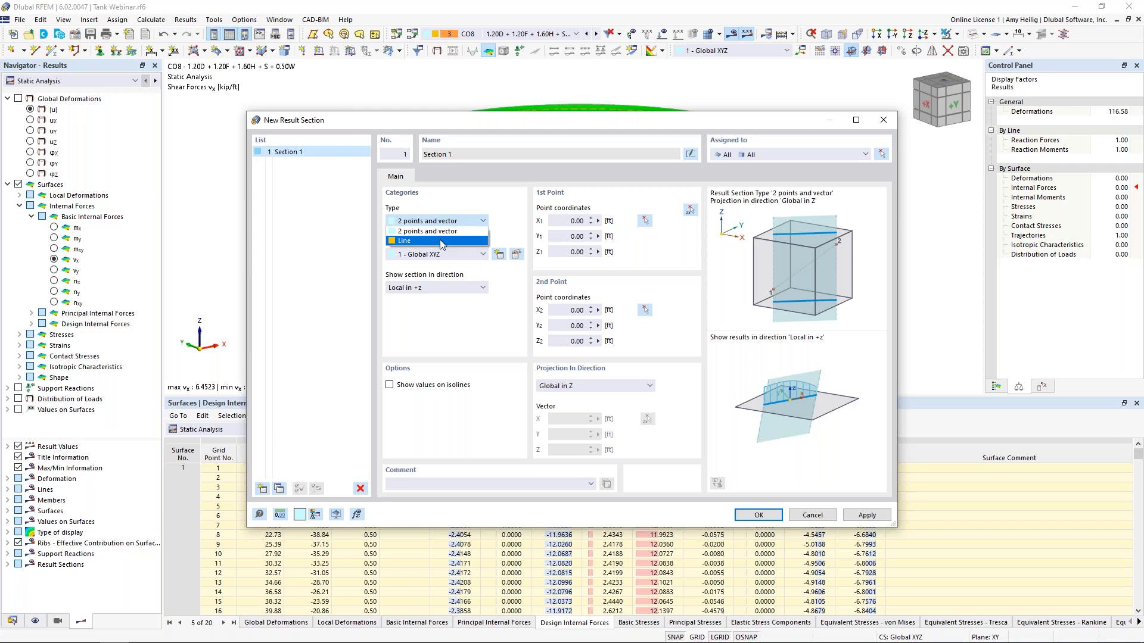
left_click(442, 242)
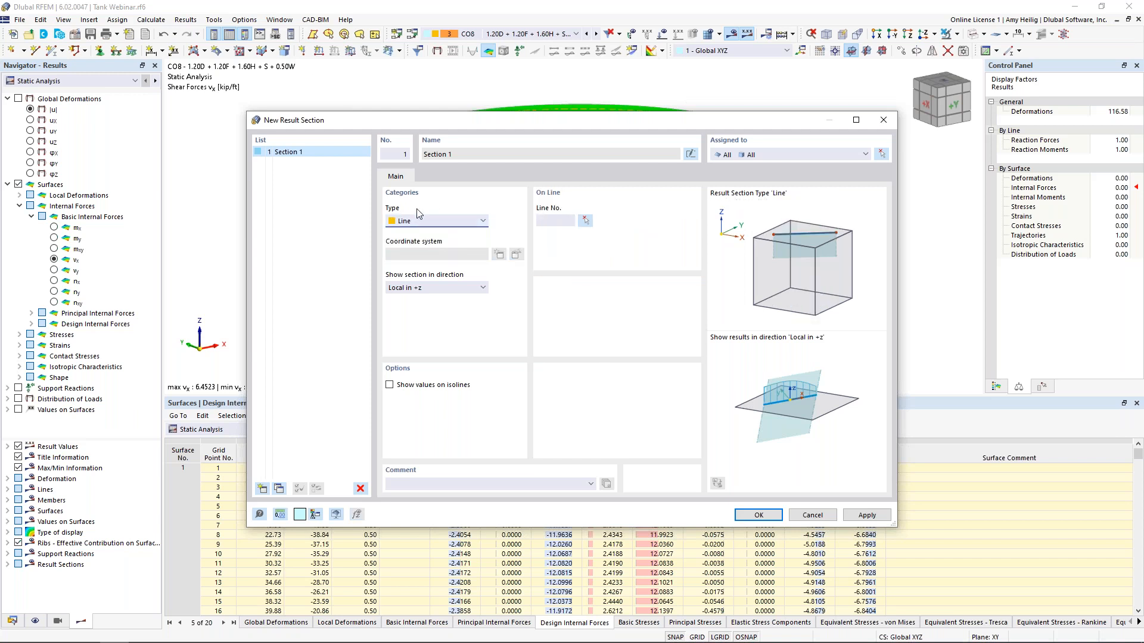
left_click(585, 220)
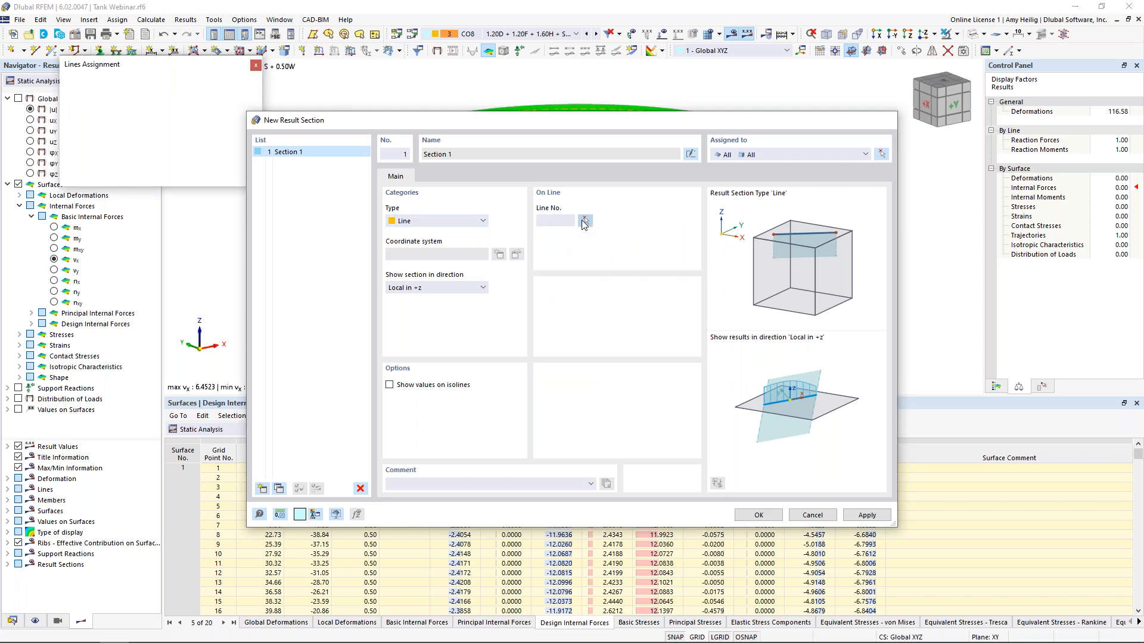
left_click(636, 177)
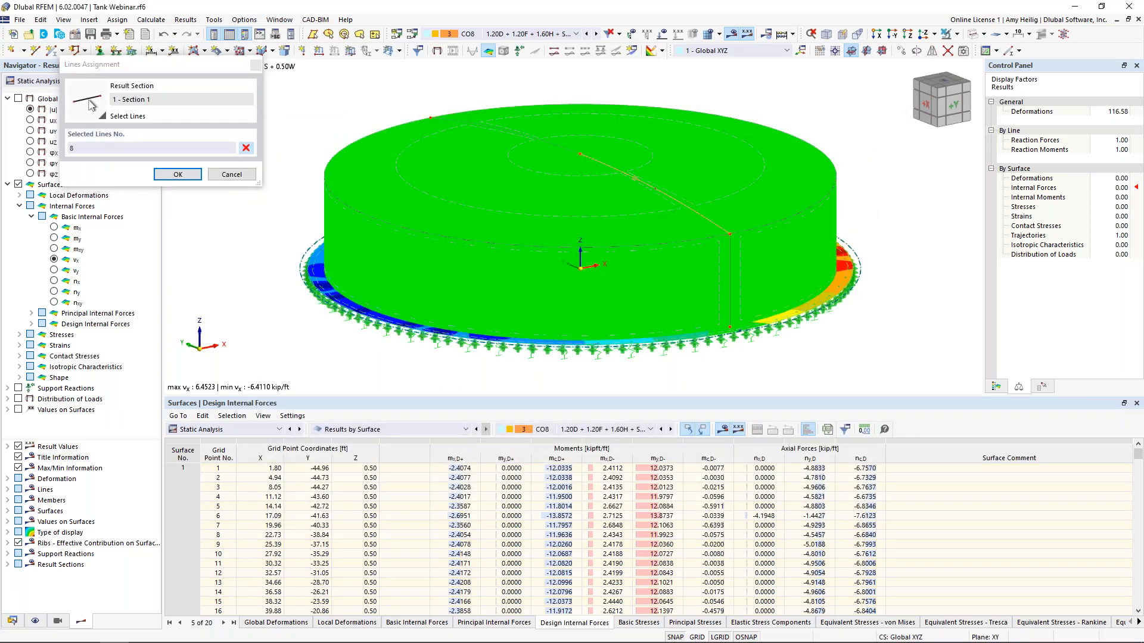
left_click(565, 148)
left_click(178, 176)
left_click(757, 515)
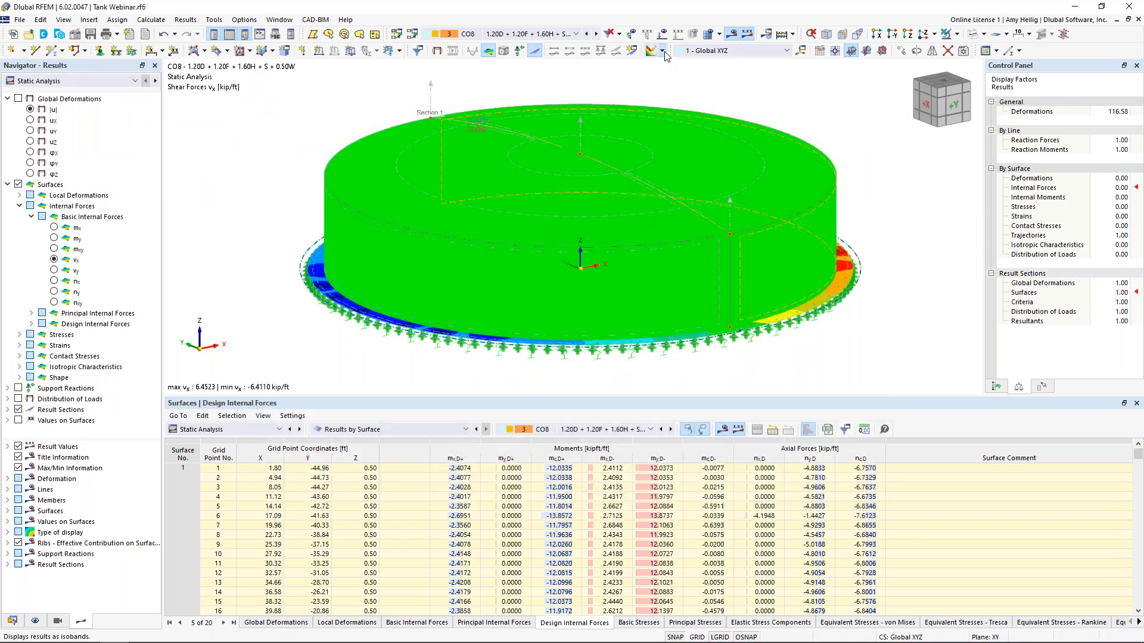
Turn off the results on the surfaces and display the moments mx and my along the roof result section
left_click(662, 51)
left_click(676, 114)
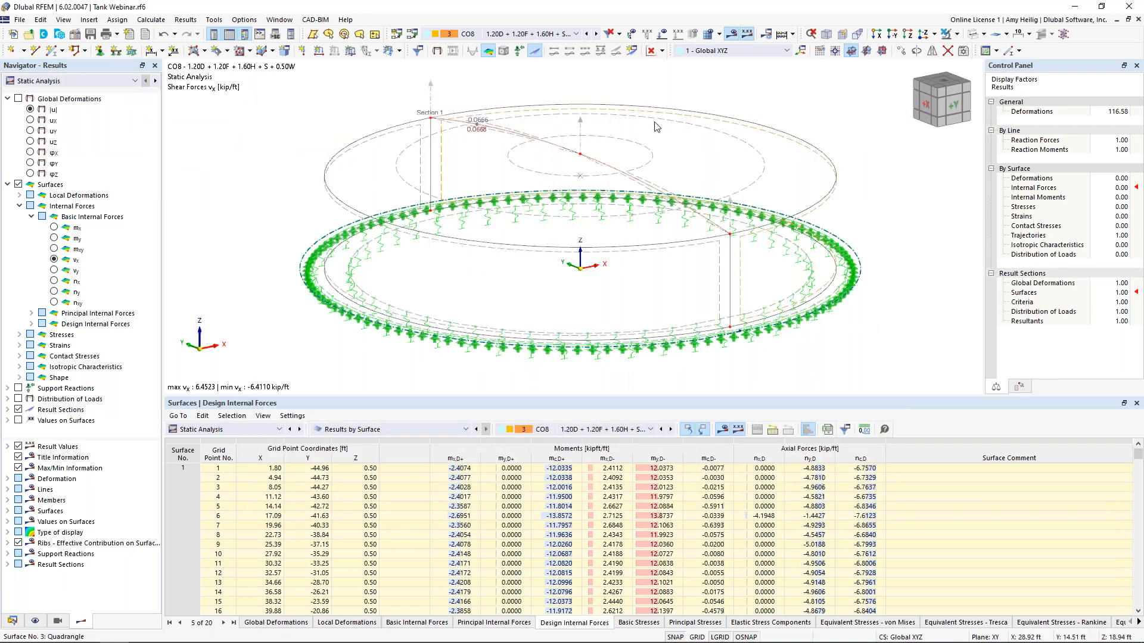
left_click(54, 228)
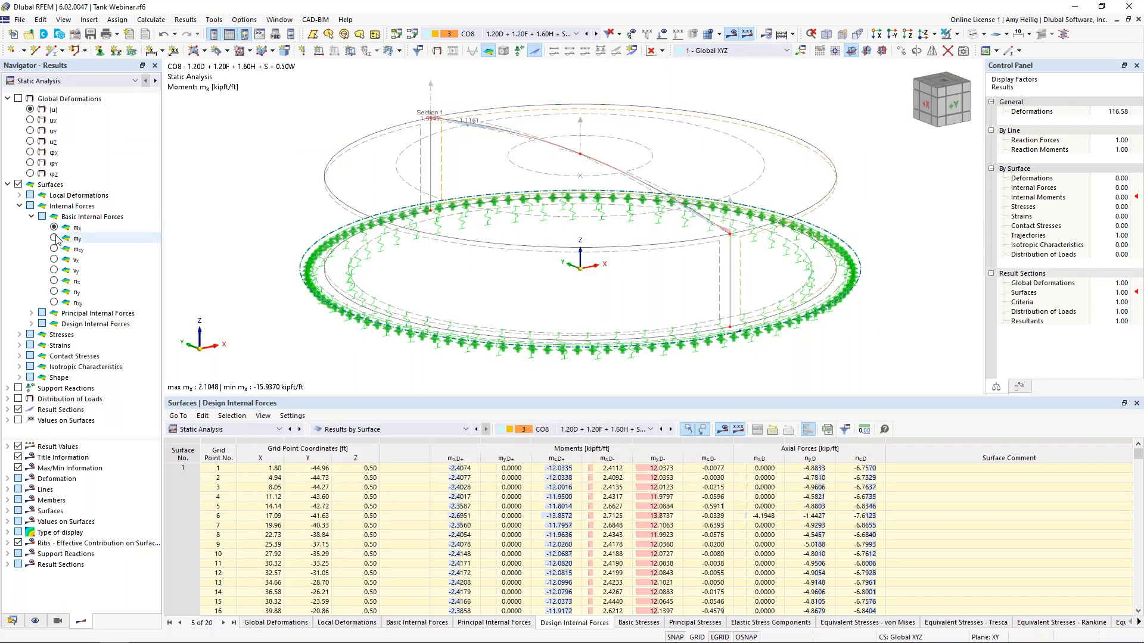
left_click(54, 238)
Set the display factor for surface results on result sections to 1.75
middle_click_drag(546, 196, 626, 200)
scroll(471, 208, "up", 2)
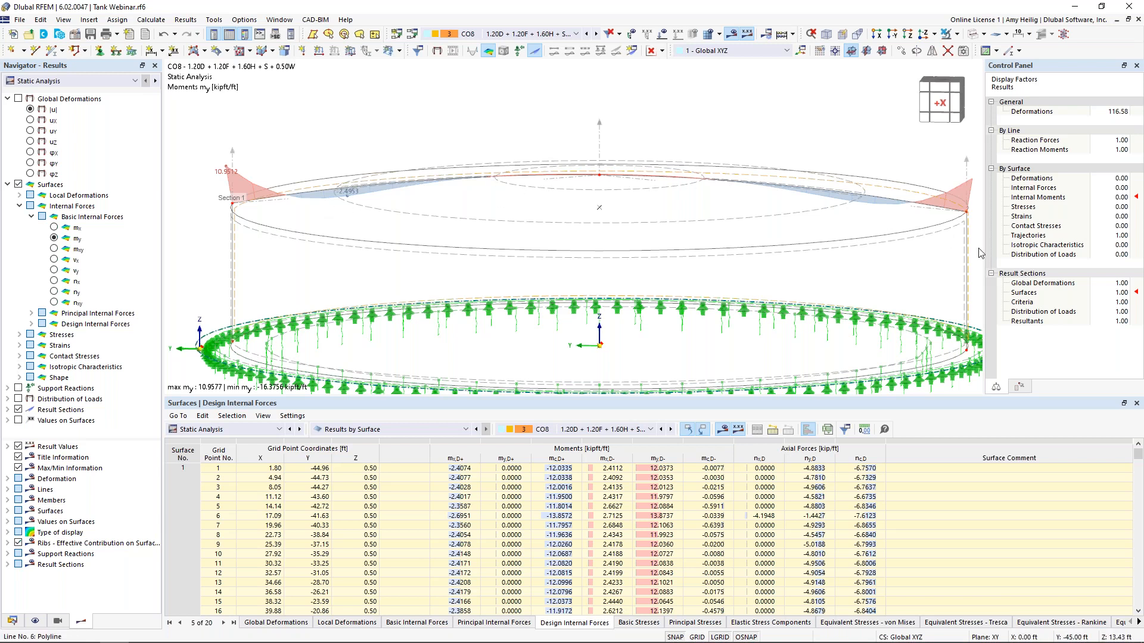
left_click(1113, 292)
left_click(1126, 290)
left_click(1127, 290)
left_click(1126, 290)
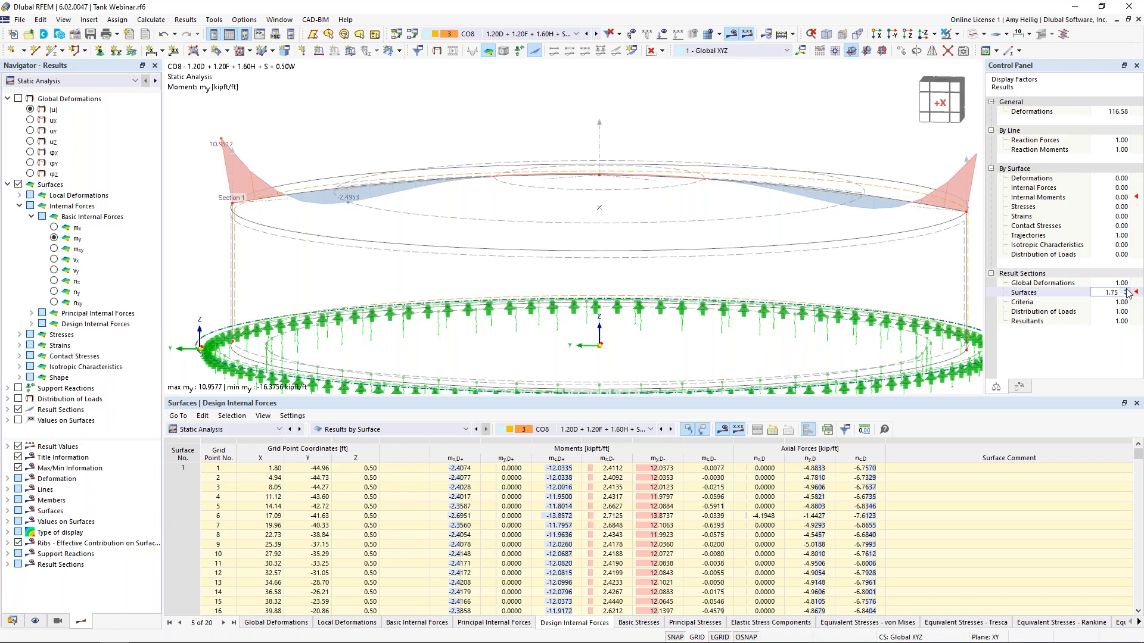
Compare the moments mx and shear forces vx and vy along the roof result section
scroll(768, 223, "down", 4)
middle_click_drag(789, 235, 718, 256, "ctrl")
middle_click_drag(717, 256, 647, 256)
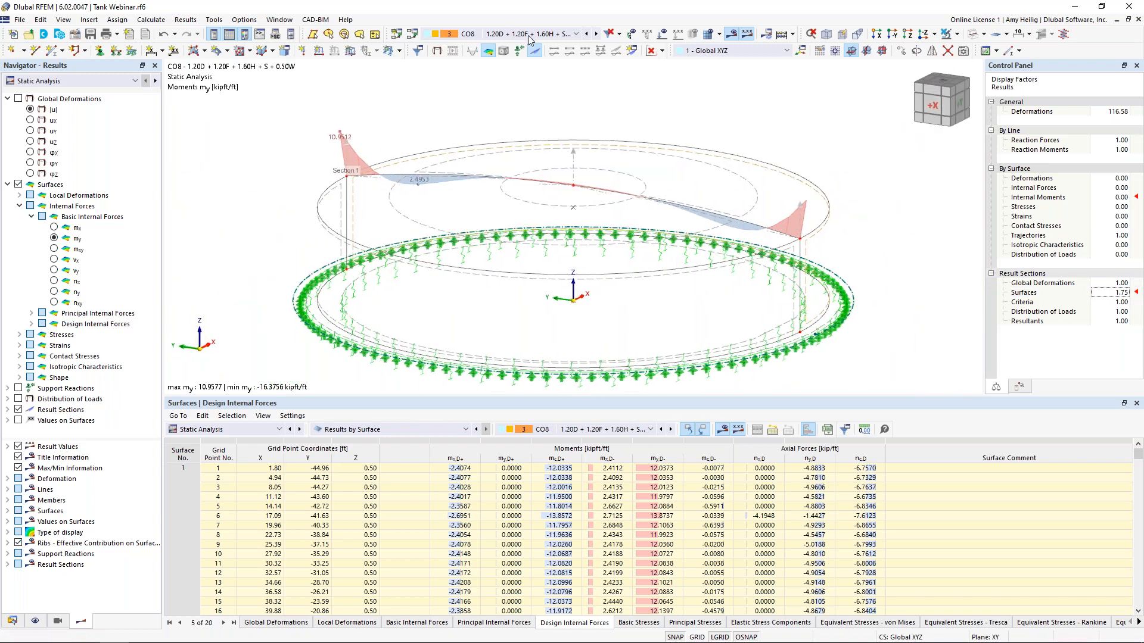
left_click(54, 228)
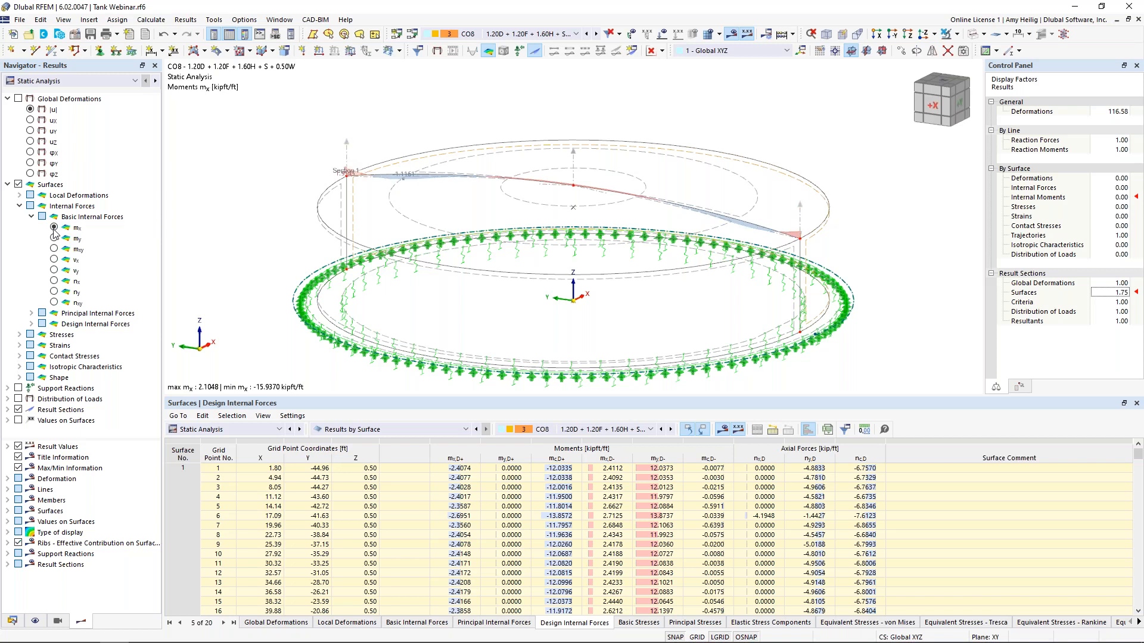
left_click(53, 261)
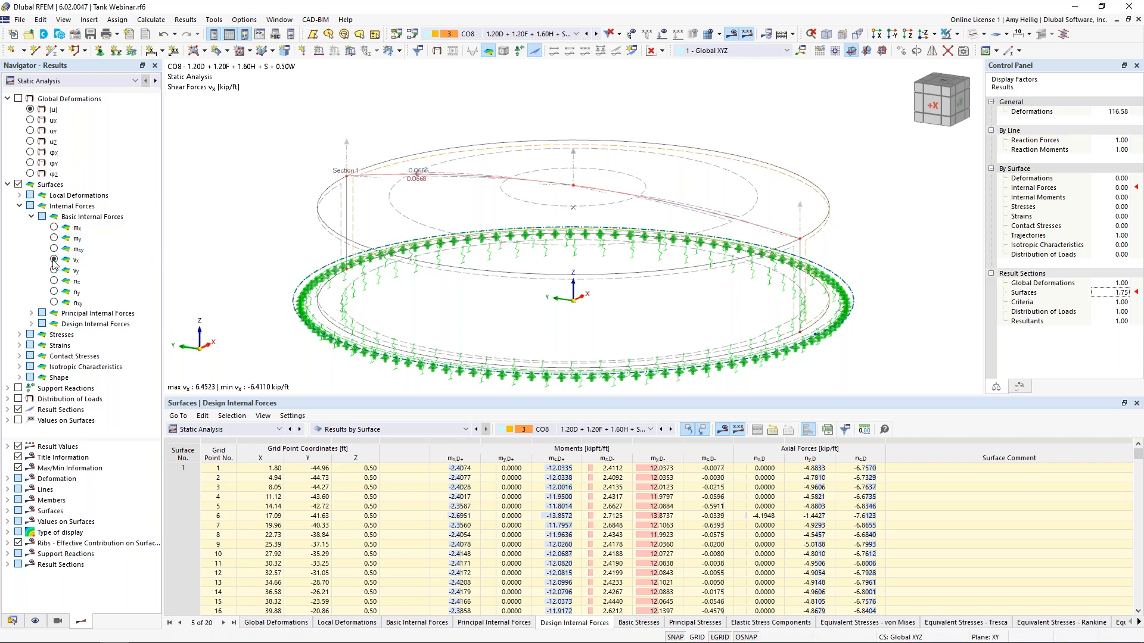
left_click(53, 270)
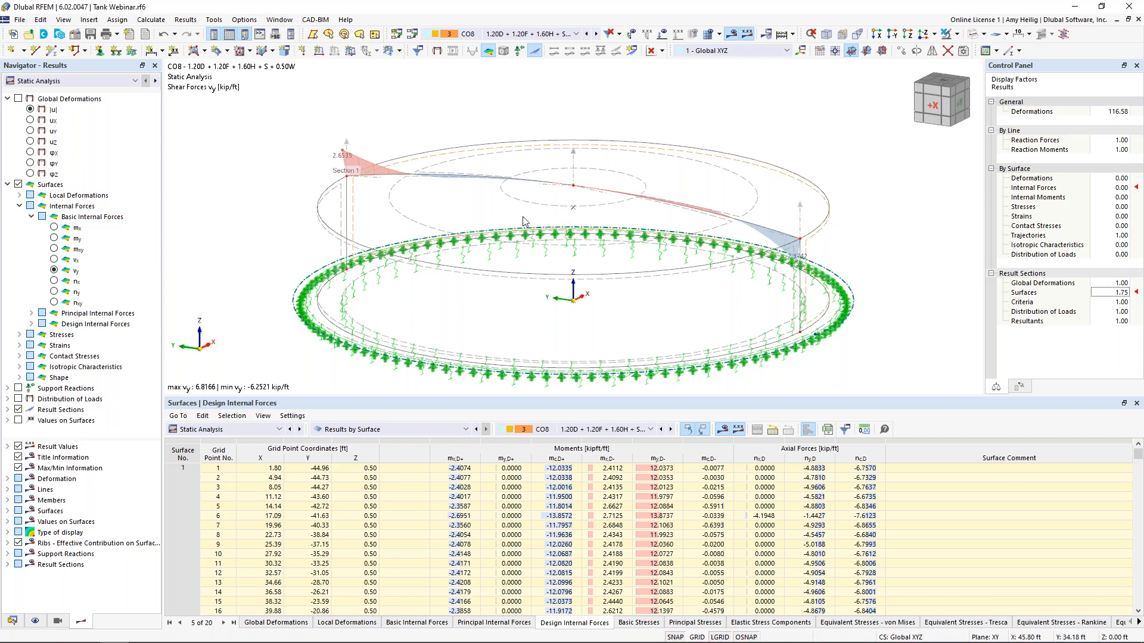
Open the result diagrams for the roof result section and add the basic internal forces mx and my
right_click(575, 169)
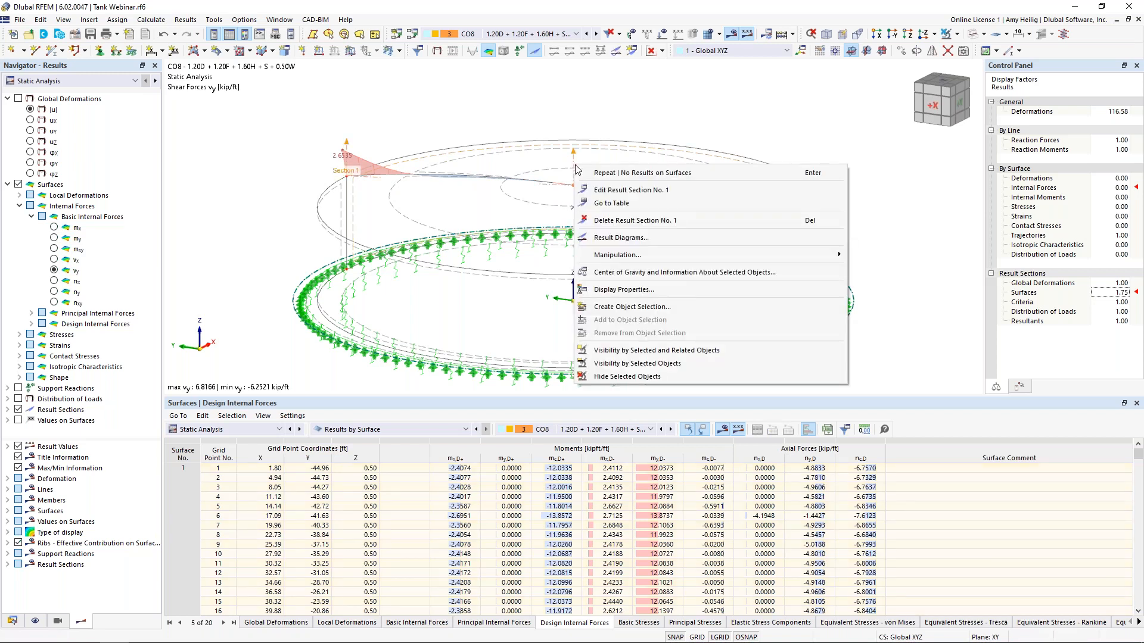
left_click(614, 238)
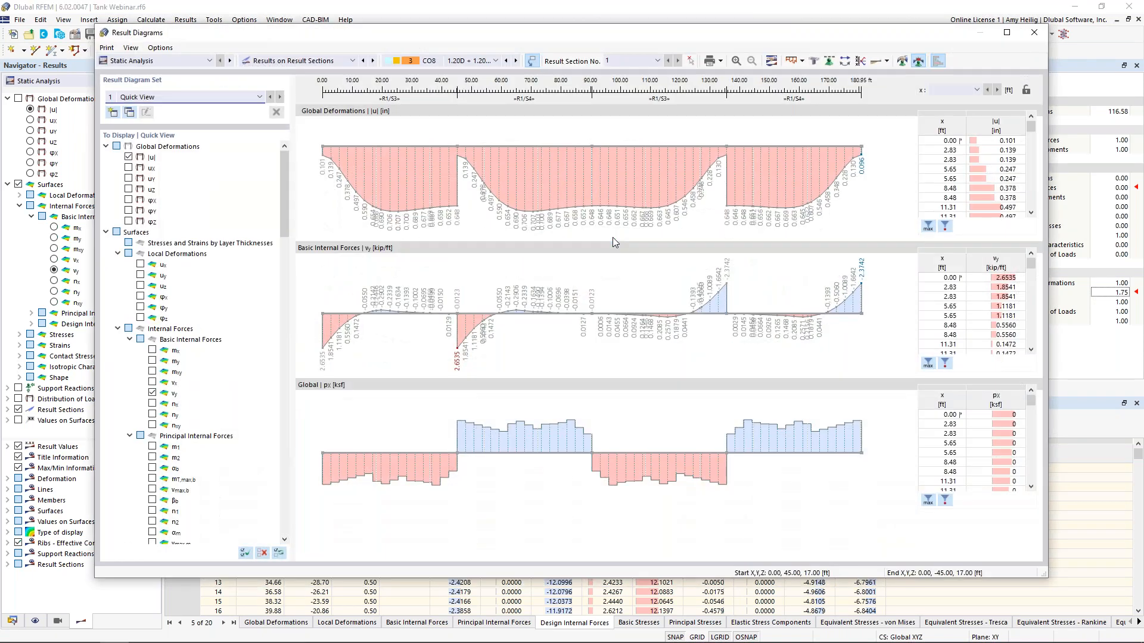
left_click(152, 351)
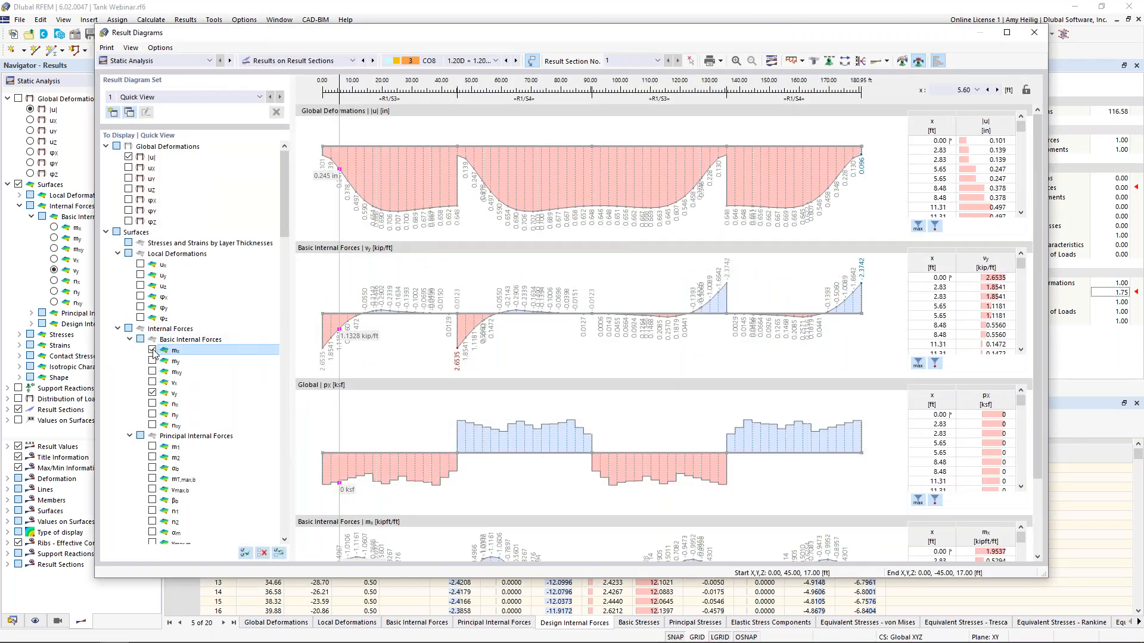
left_click(152, 361)
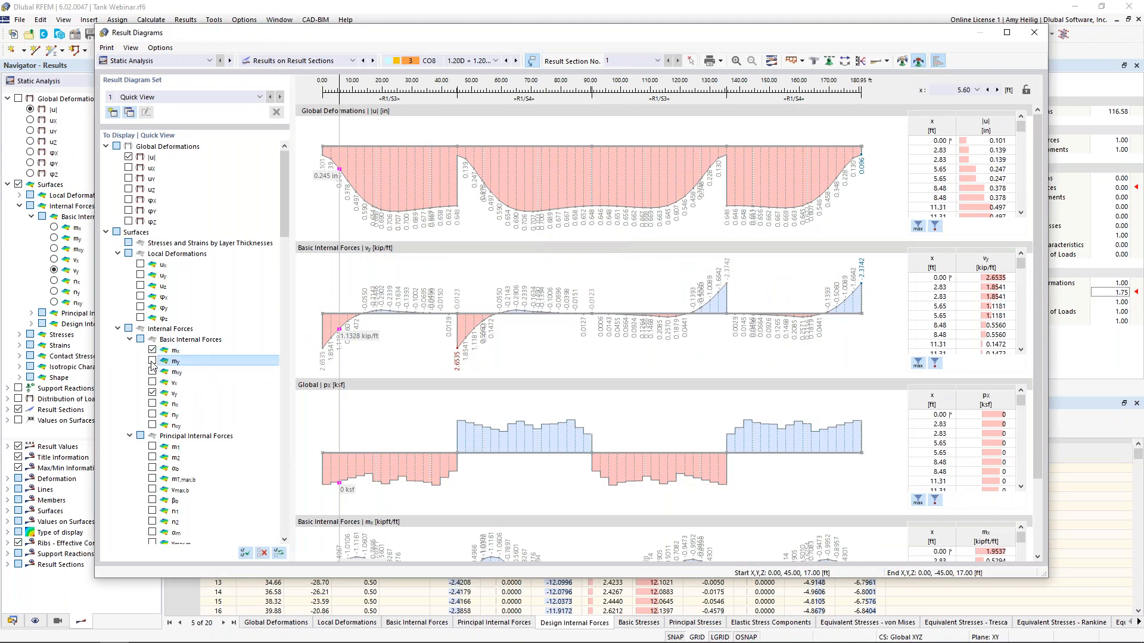
scroll(390, 367, "down", 1)
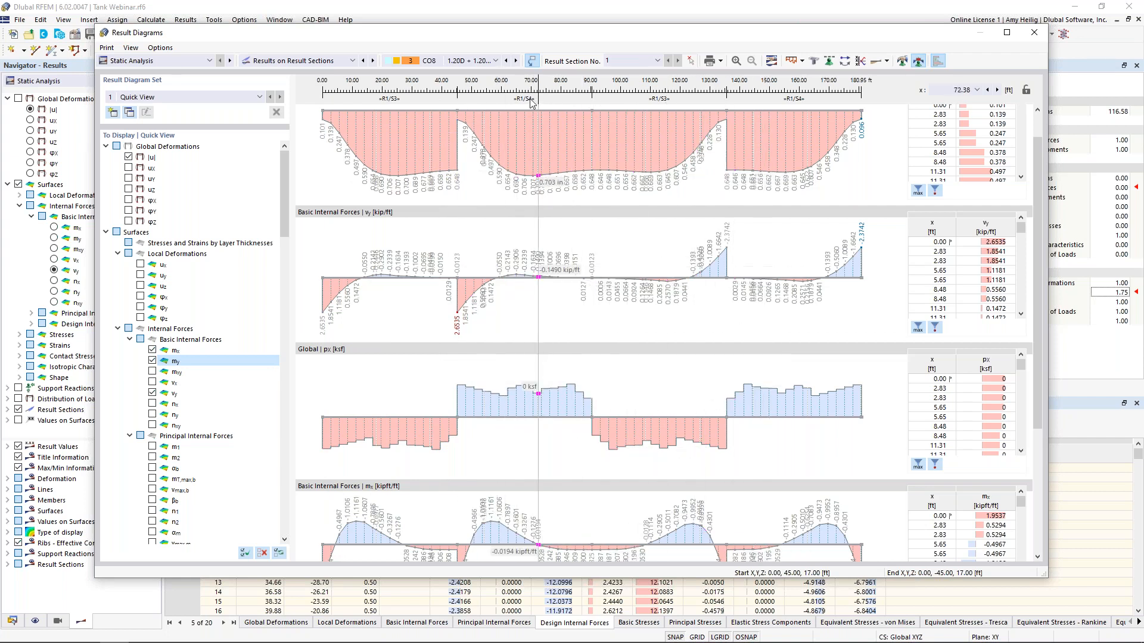
Review the section's result diagrams for CO6 and CO12, including mx and my, and close the diagrams
left_click(477, 60)
left_click(493, 184)
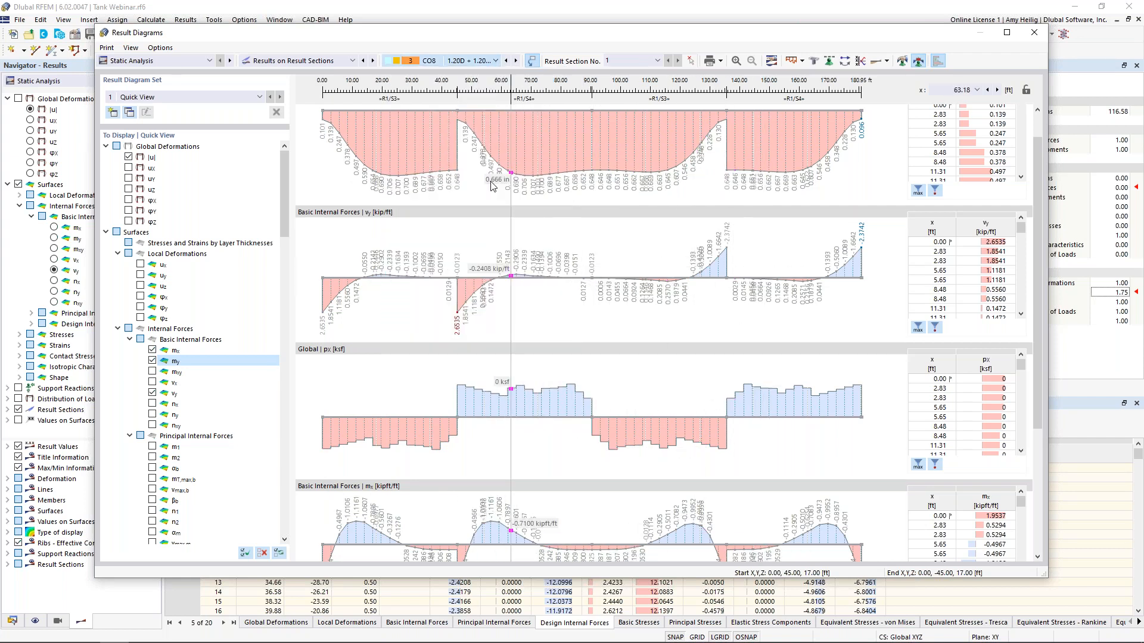
left_click(471, 60)
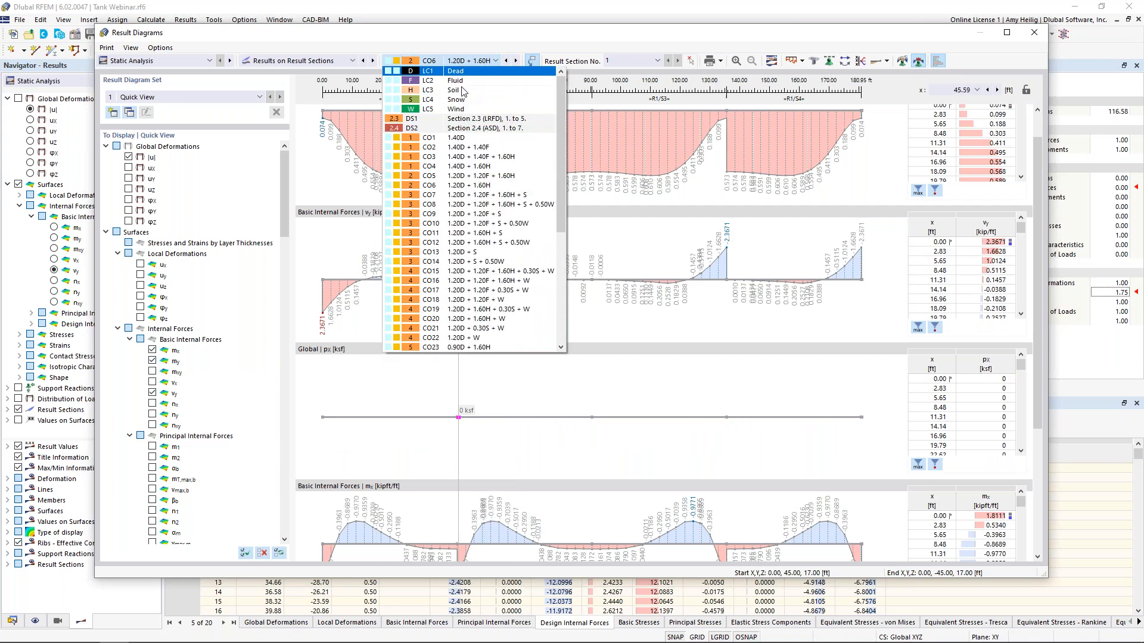
left_click(483, 248)
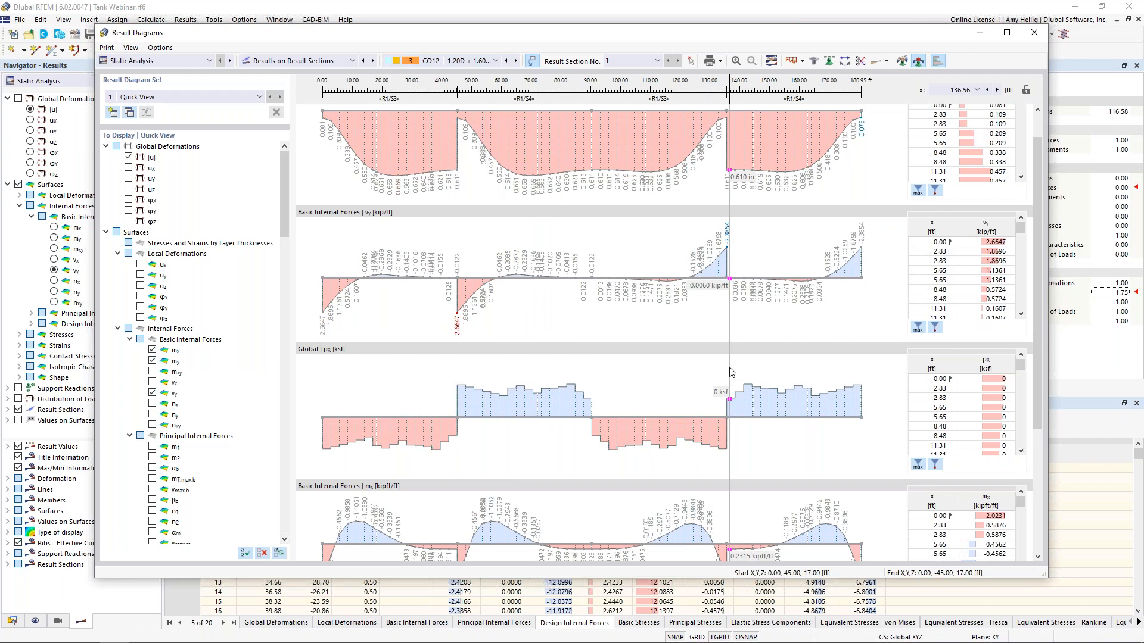
scroll(688, 311, "down", 2)
scroll(688, 310, "down", 2)
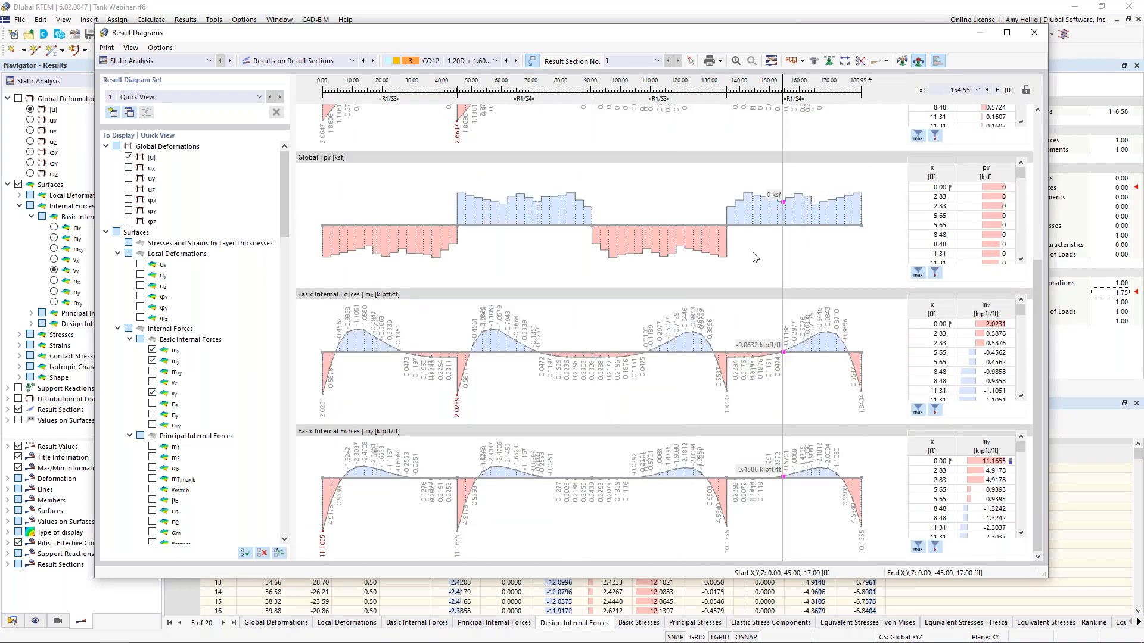
left_click(1033, 33)
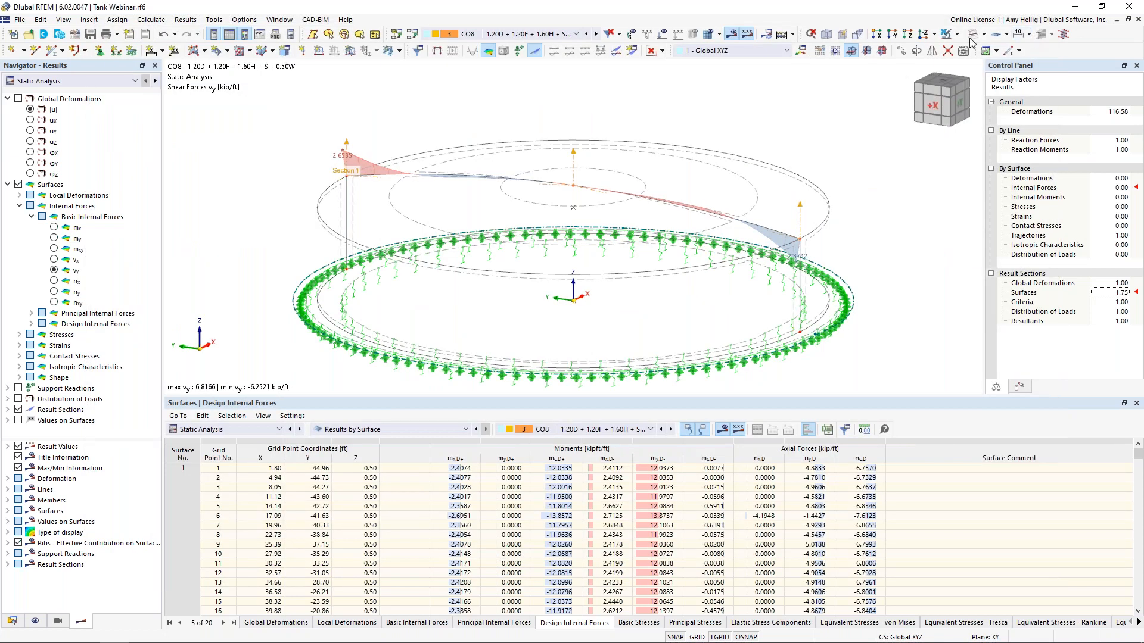
Restore the coloured results on all tank surfaces and switch the results category to Concrete Design
left_click(649, 51)
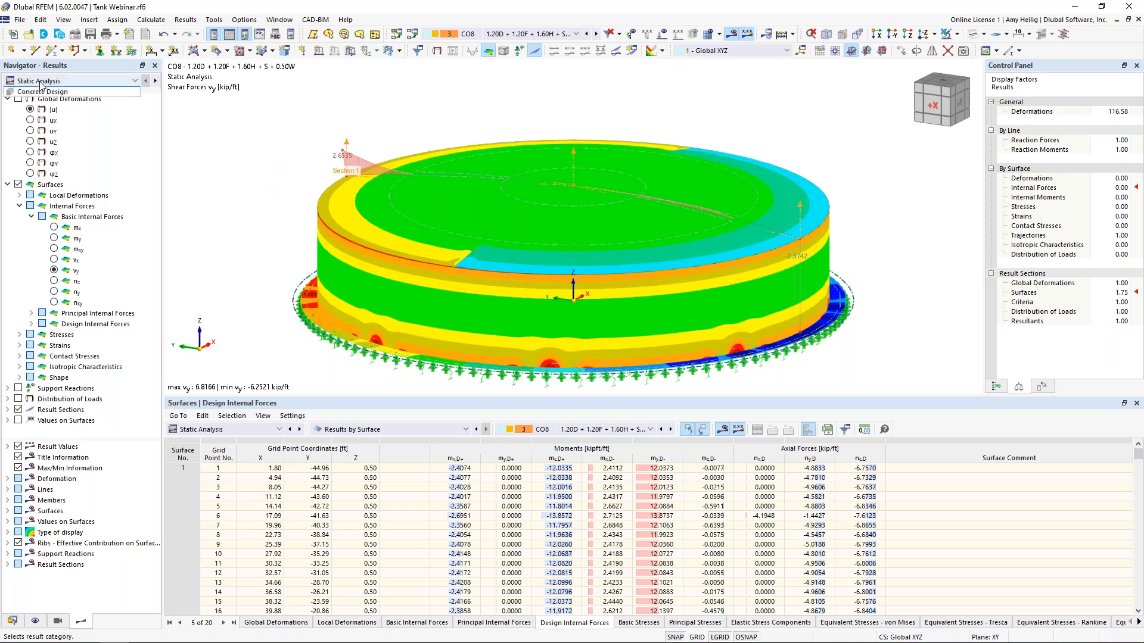
left_click(48, 82)
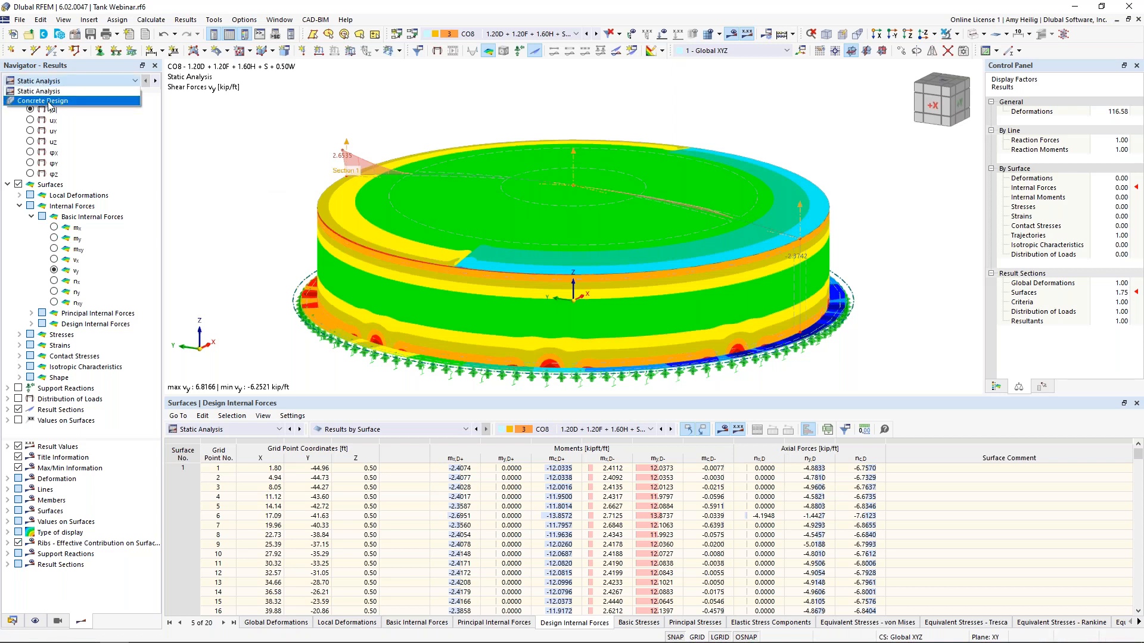
left_click(48, 102)
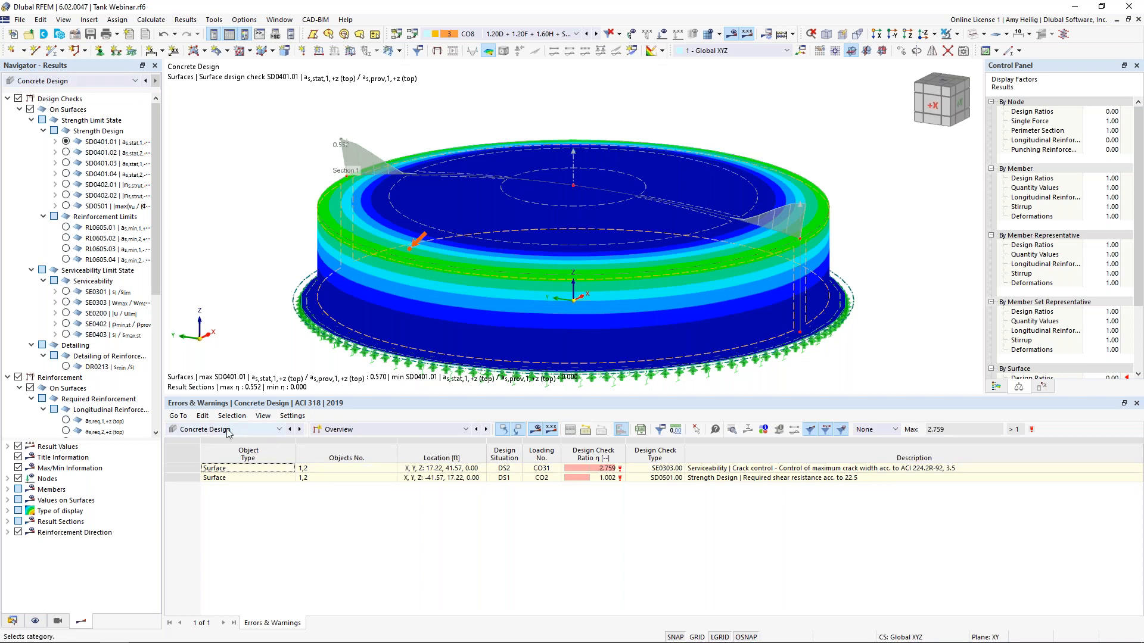
List the concrete design ratios on surfaces and examine the strength, serviceability and reinforcement checks for surfaces 1 to 3
left_click(349, 434)
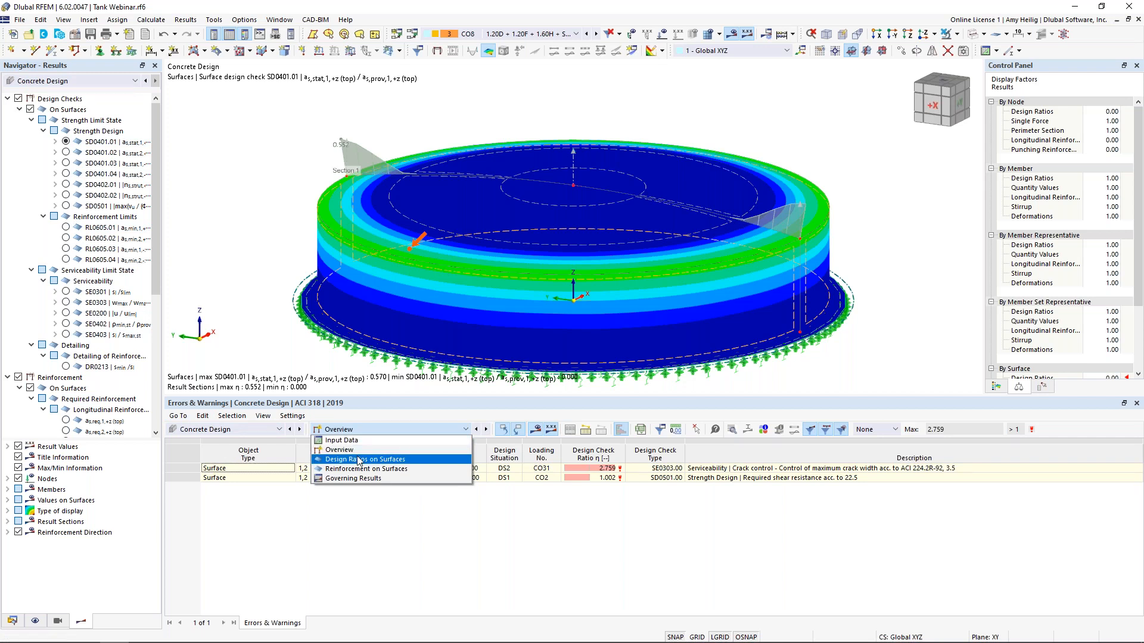
left_click(359, 460)
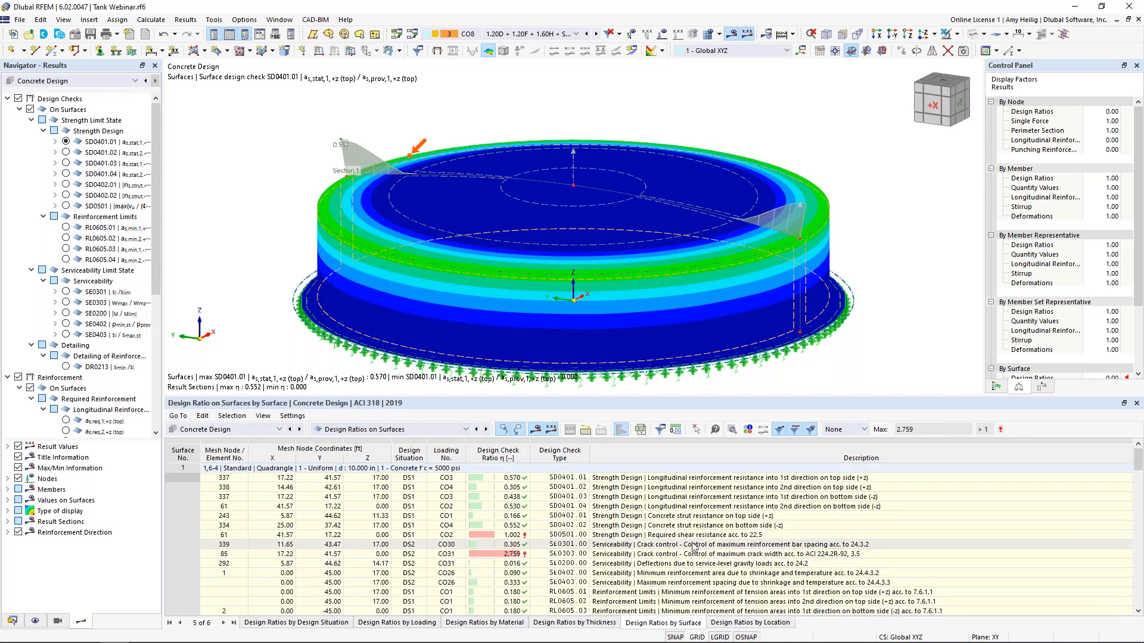
scroll(694, 546, "down", 4)
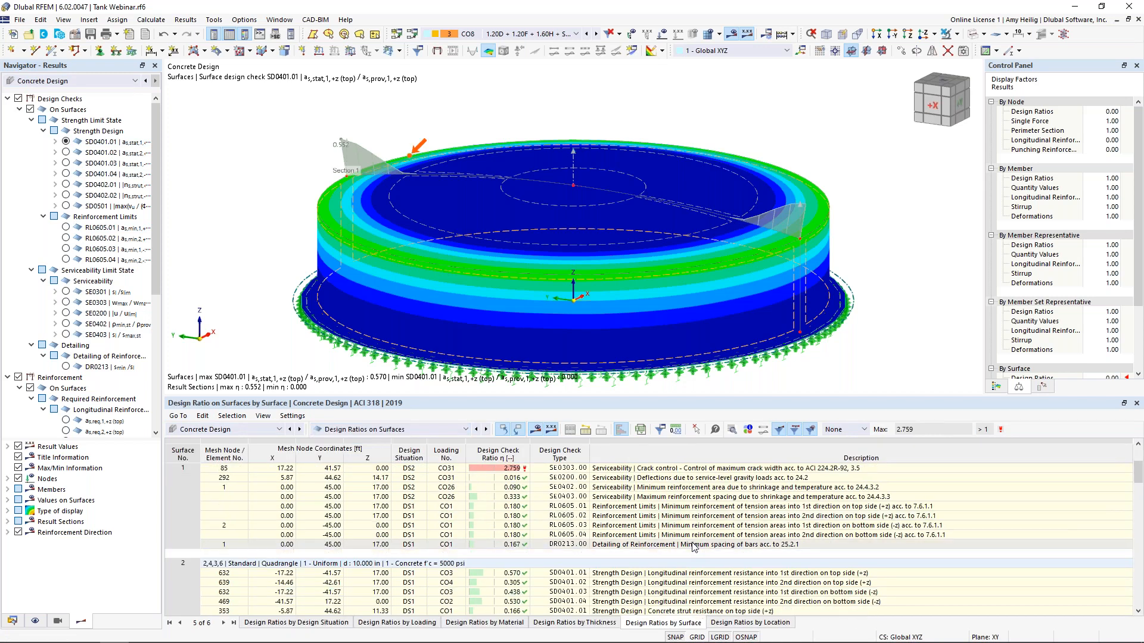
left_click_drag(711, 396, 715, 302)
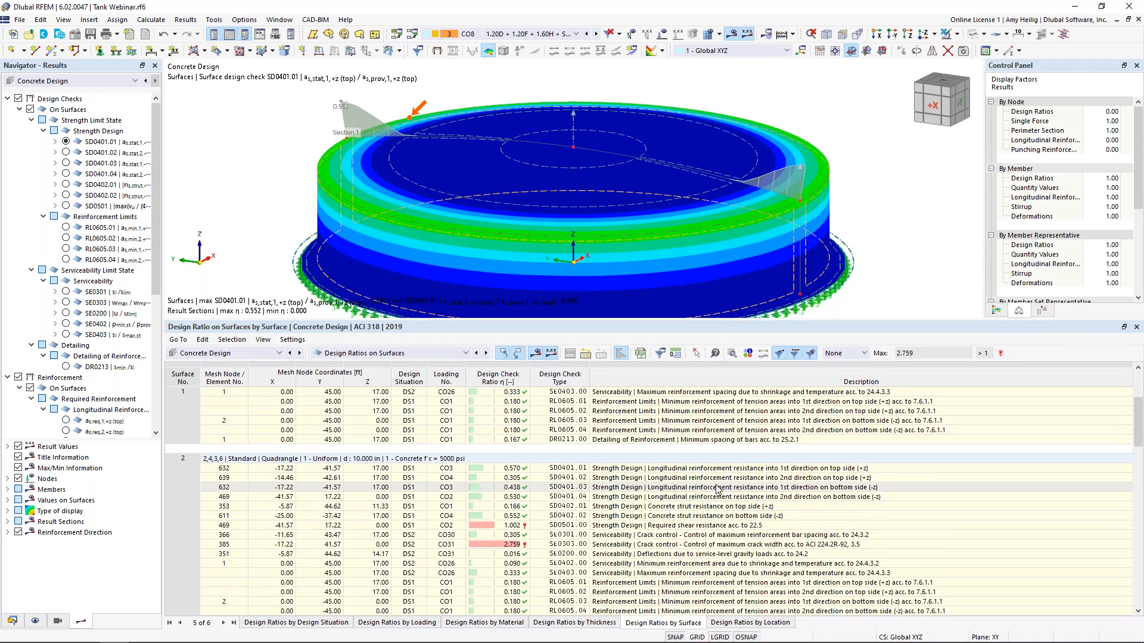
scroll(685, 491, "down", 6)
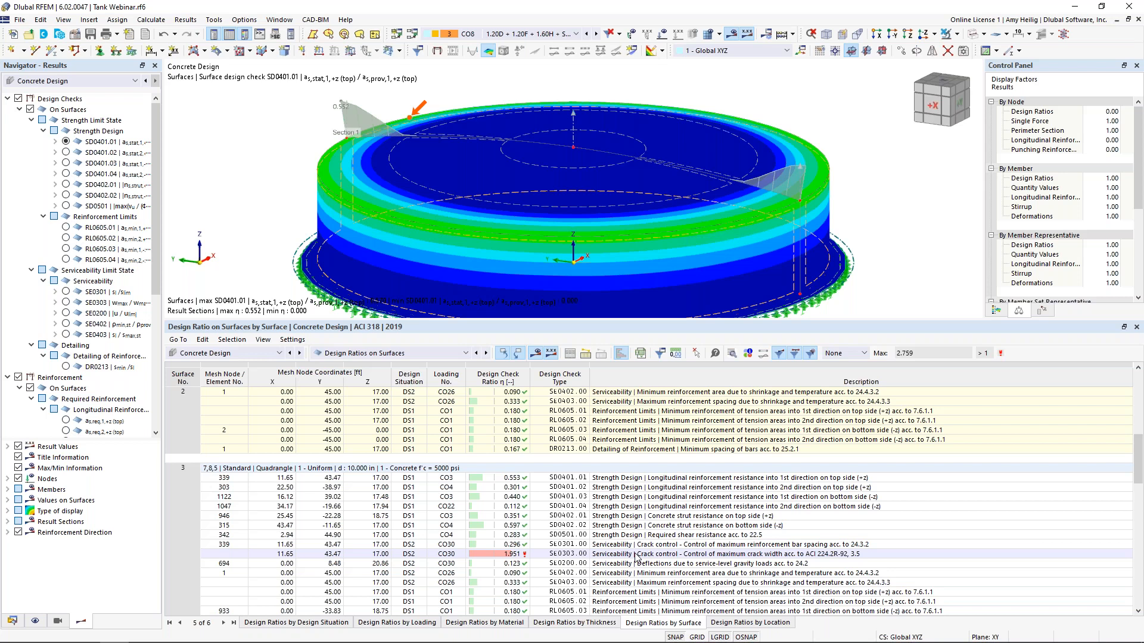
scroll(636, 558, "down", 1)
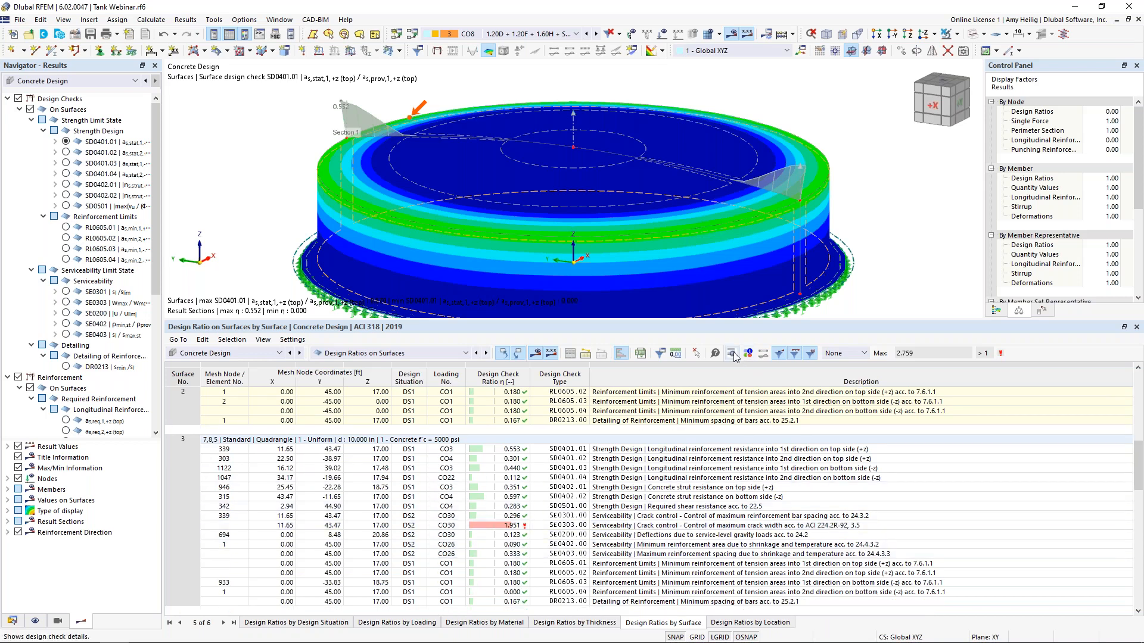
Review the design check details and formulas for the SE0303 maximum crack width check on surface 3, and close them
left_click(658, 527)
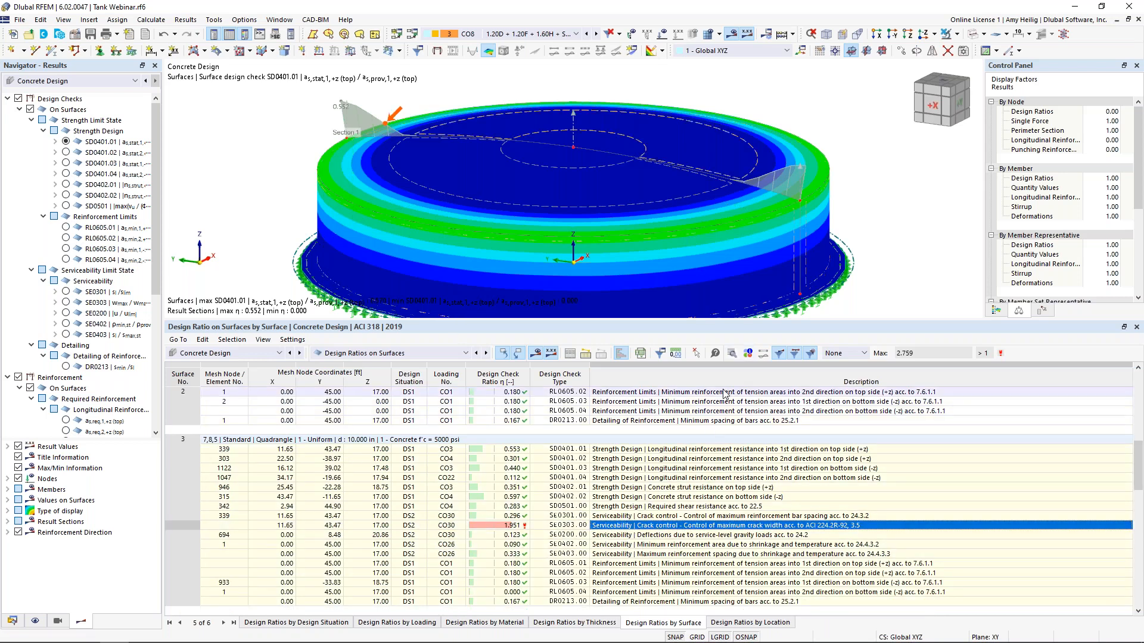
left_click(732, 354)
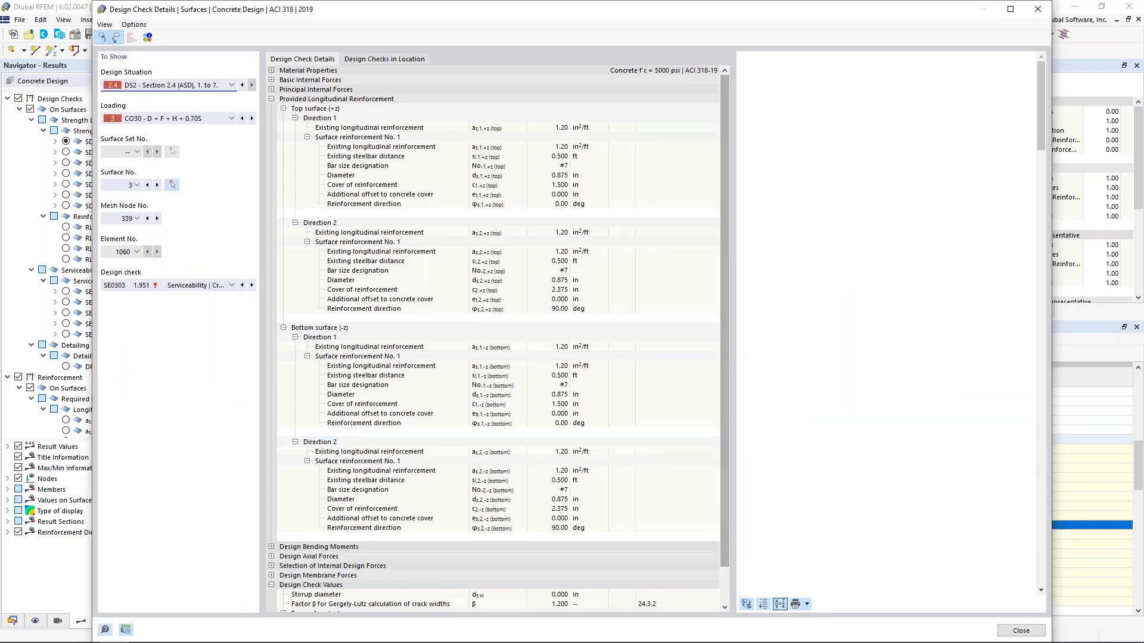
left_click_drag(731, 355, 593, 346)
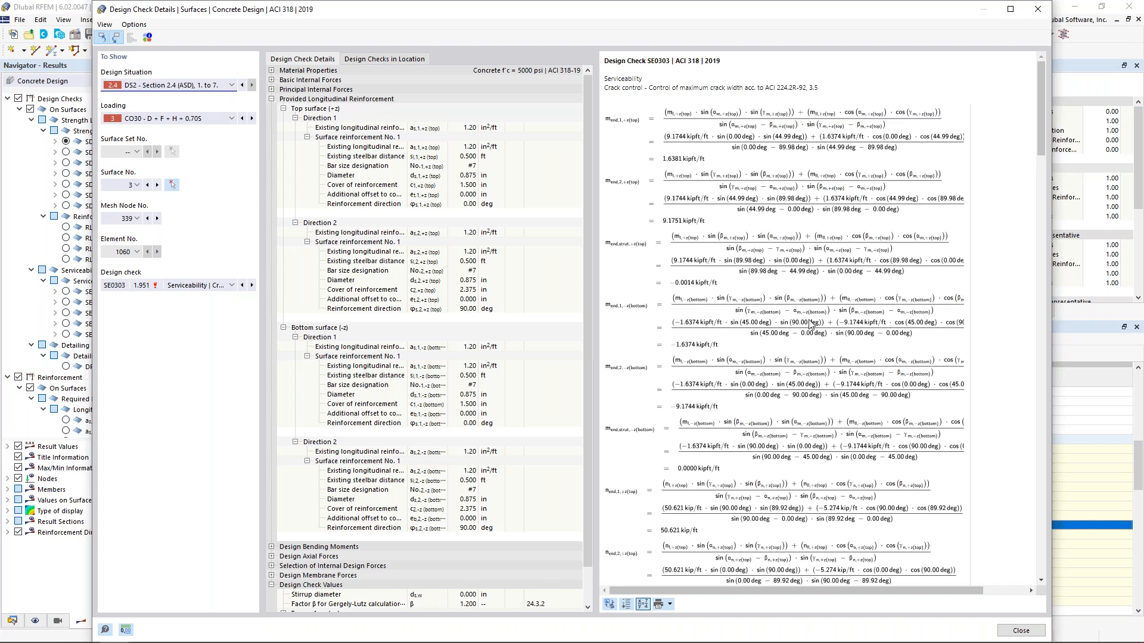
scroll(810, 324, "down", 10)
scroll(810, 325, "down", 15)
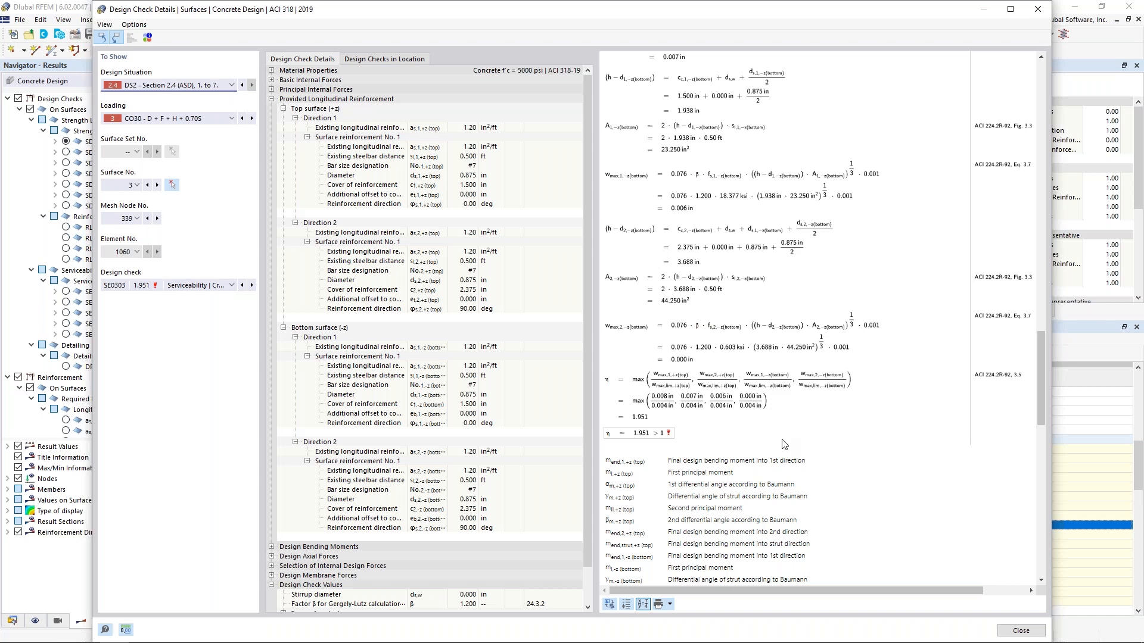
scroll(769, 399, "up", 3)
scroll(769, 405, "up", 2)
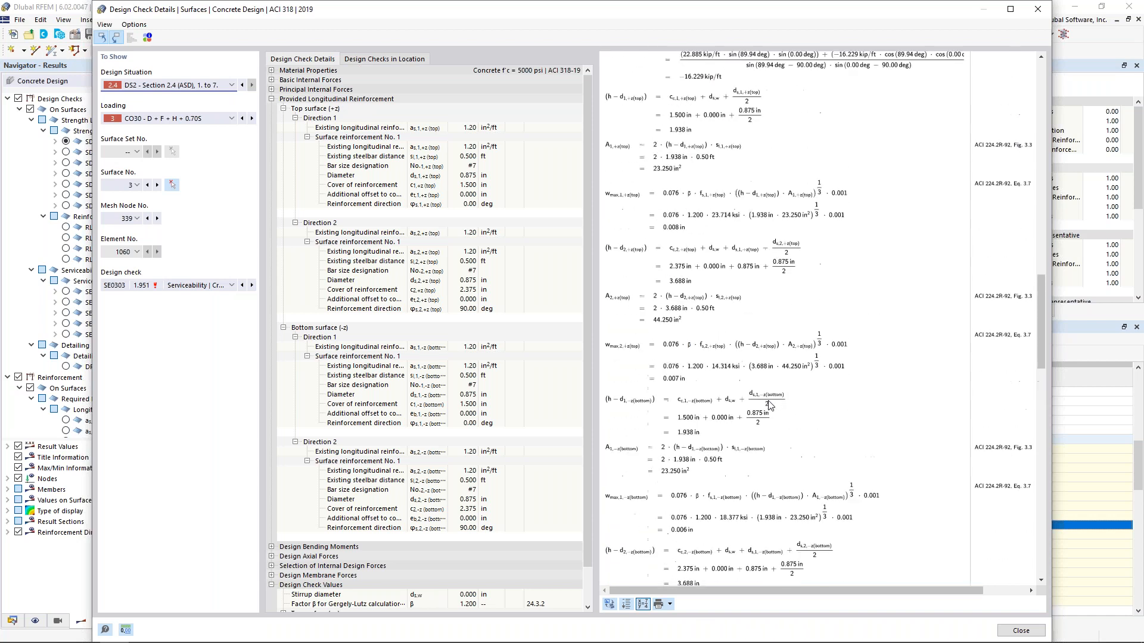
left_click(1019, 631)
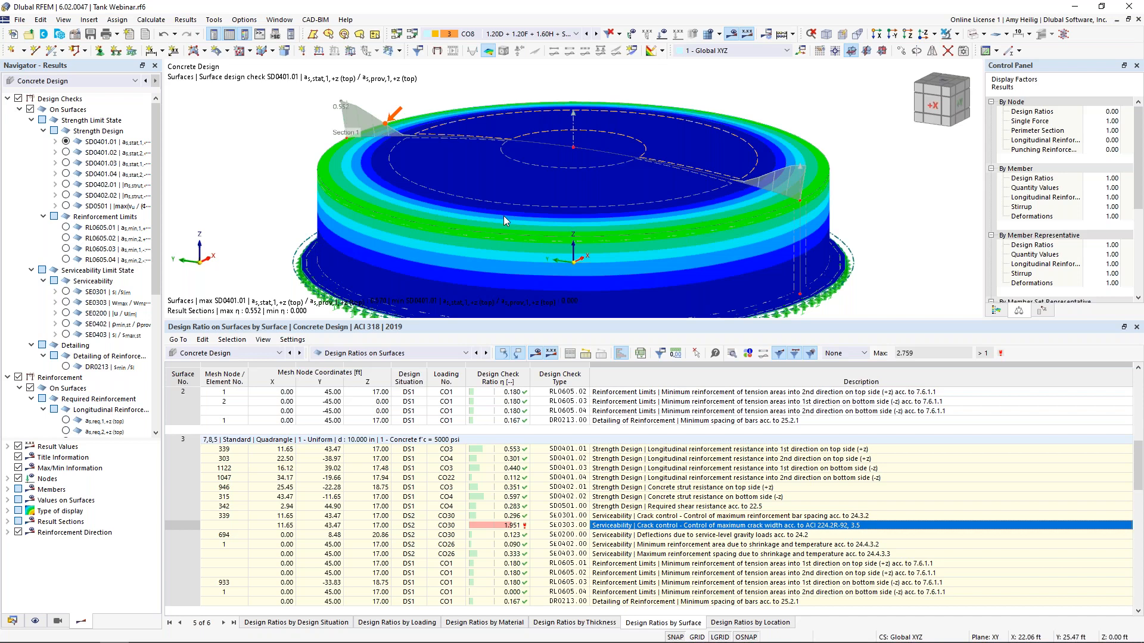
Enlarge the model view by shrinking the results table and switch to the Tank Geotech.rf6 model
left_click_drag(592, 320, 715, 424)
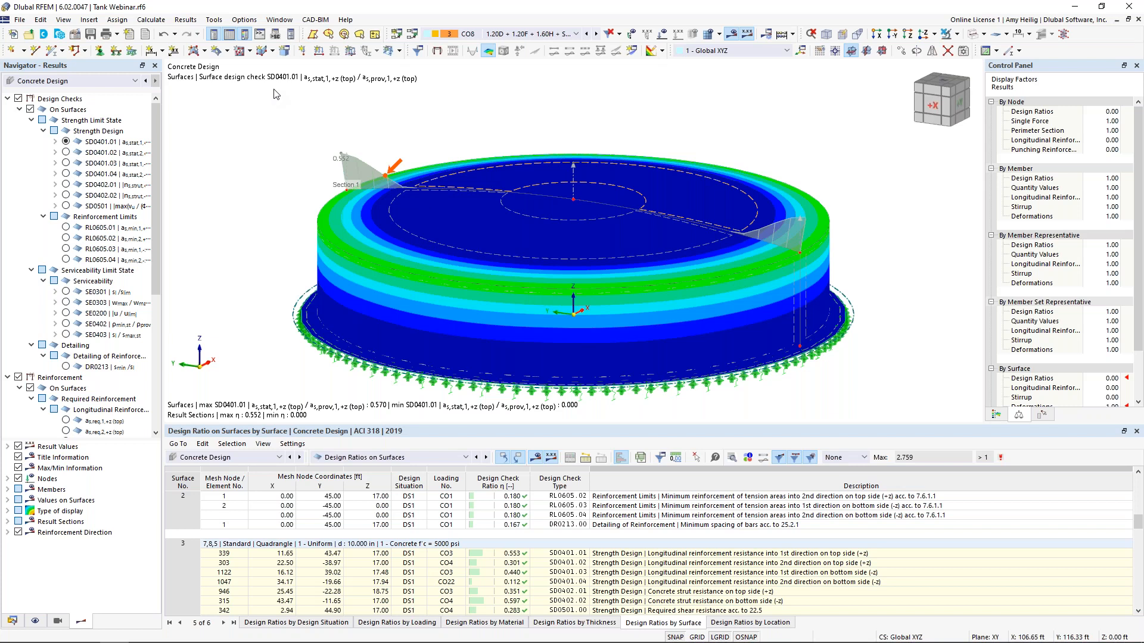
left_click(283, 20)
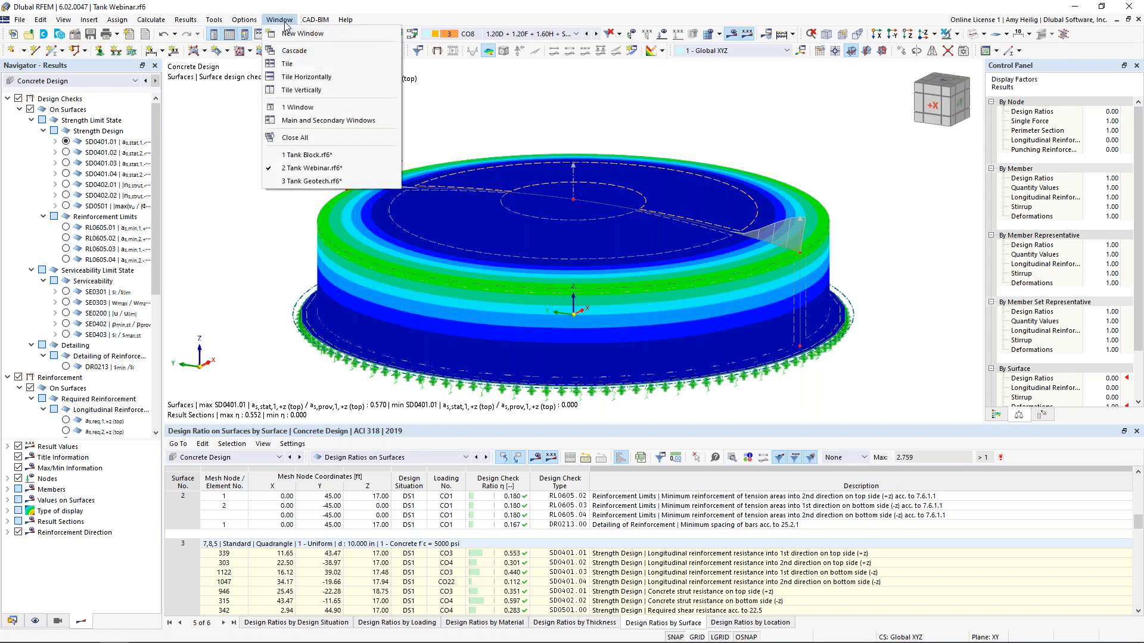
left_click(302, 181)
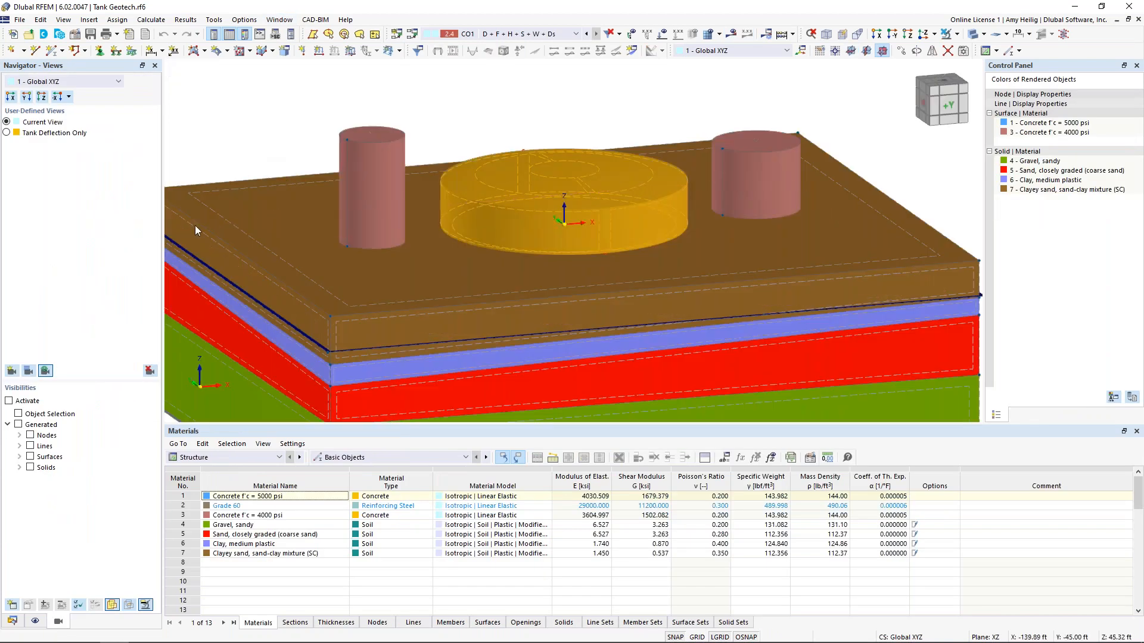
Review the add-ons in the Tank Geotech base data, including Geotechnical Analysis, and leave without changing them
left_click(12, 621)
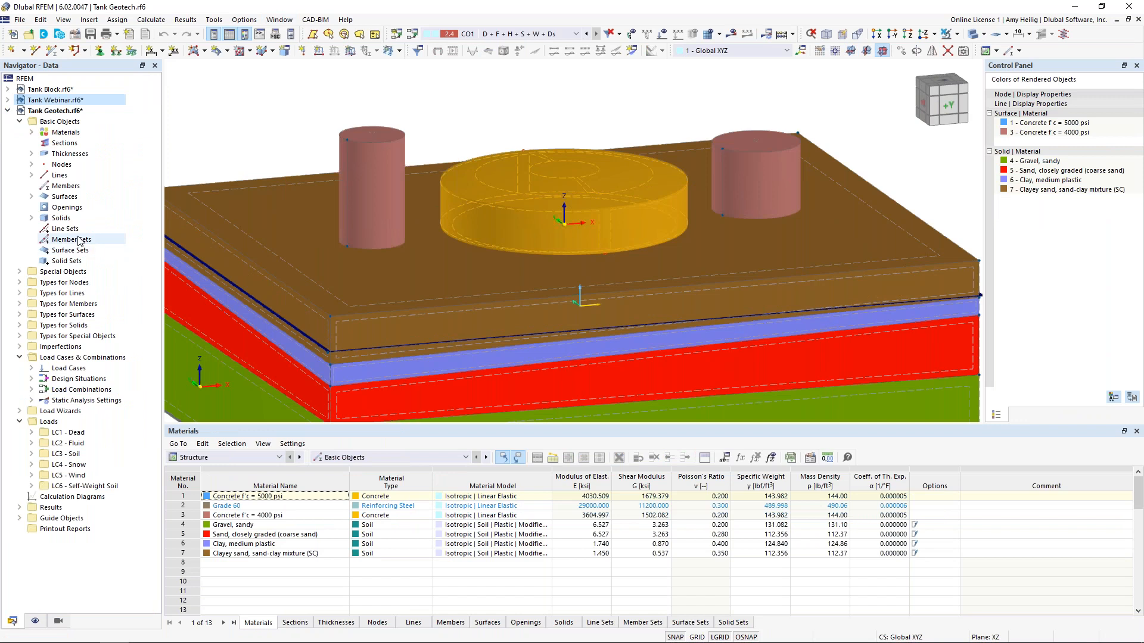
left_click(292, 125)
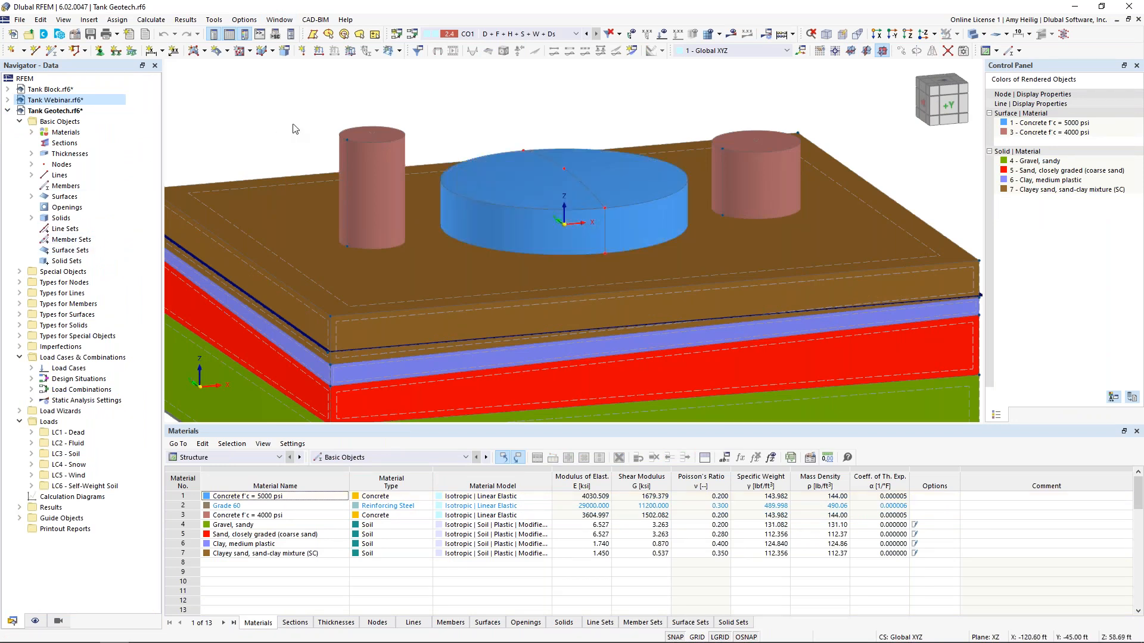
left_click(75, 112)
right_click(74, 111)
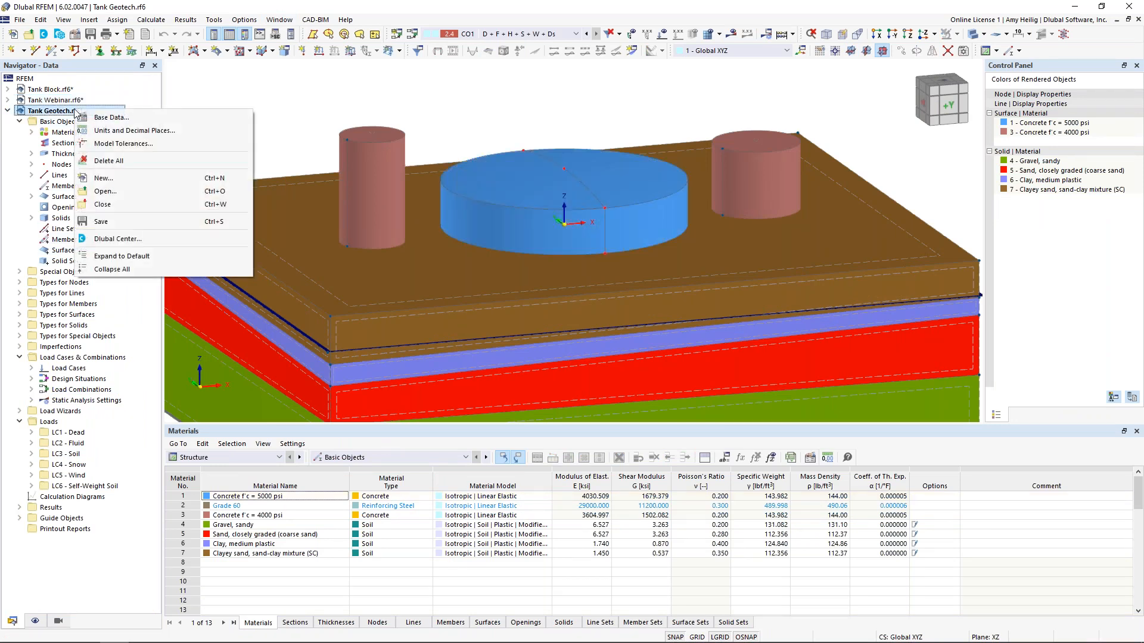
left_click(102, 118)
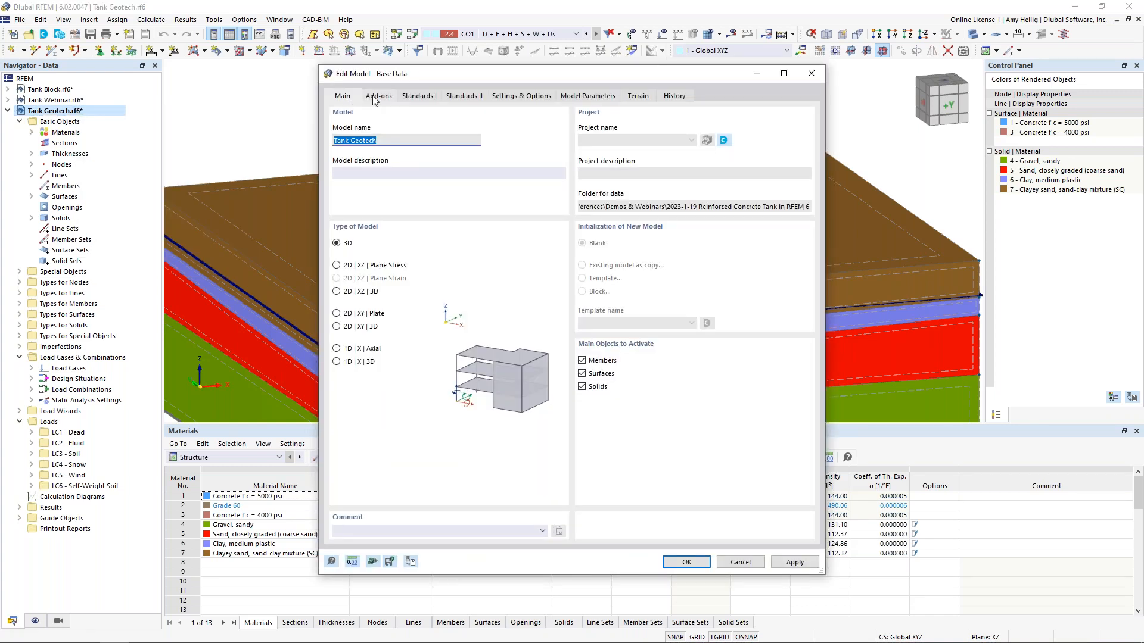
left_click(376, 98)
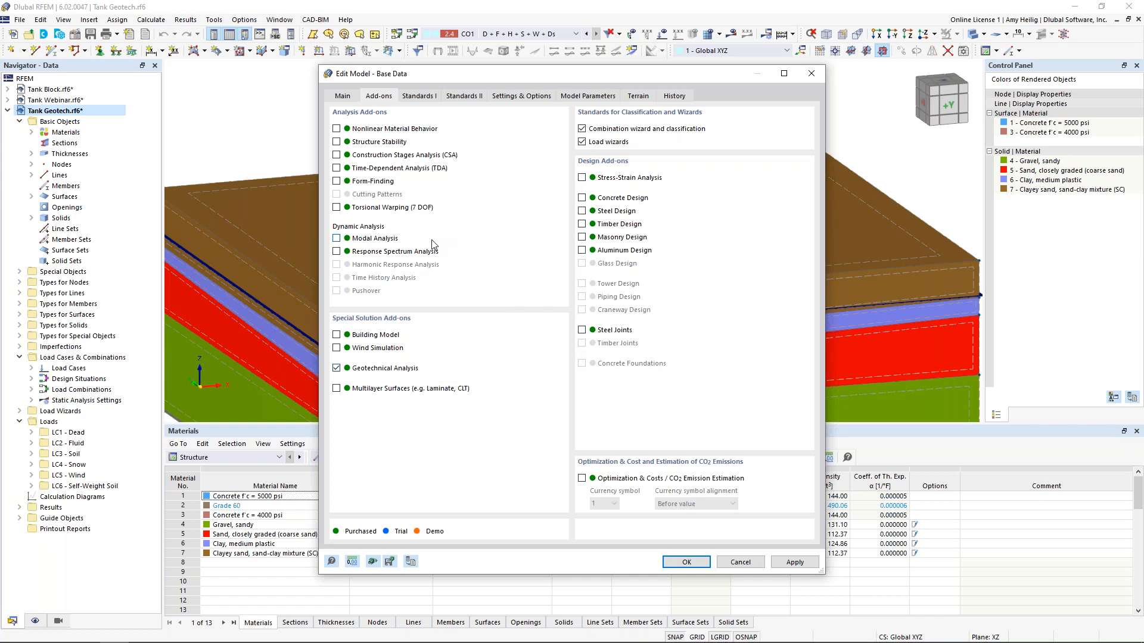
left_click(741, 563)
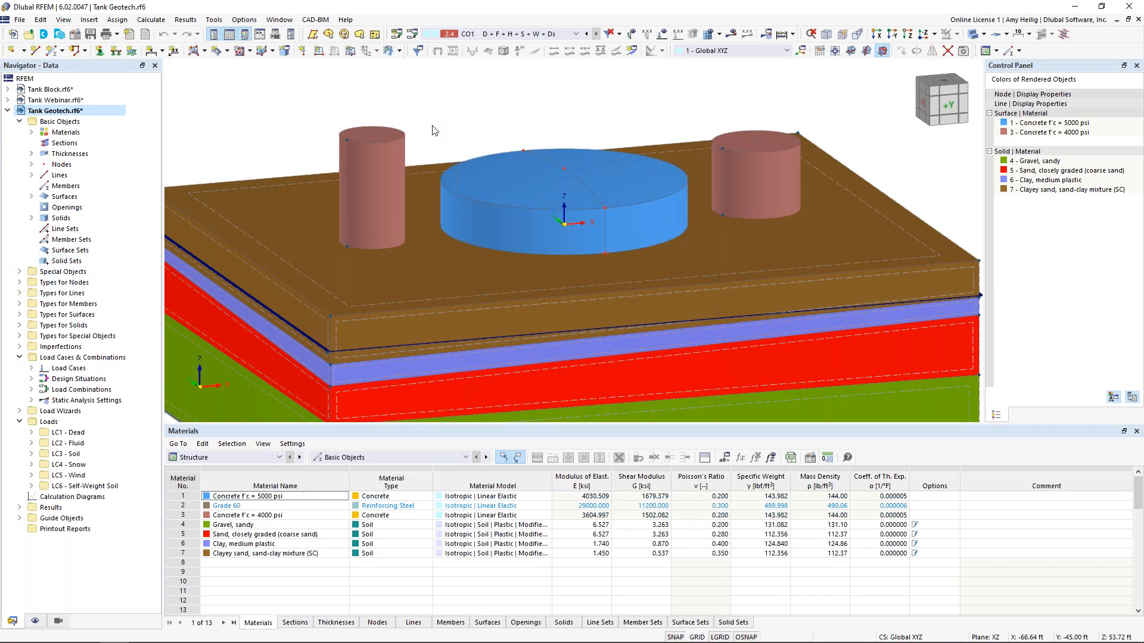
scroll(434, 130, "up", 2)
scroll(539, 179, "up", 2)
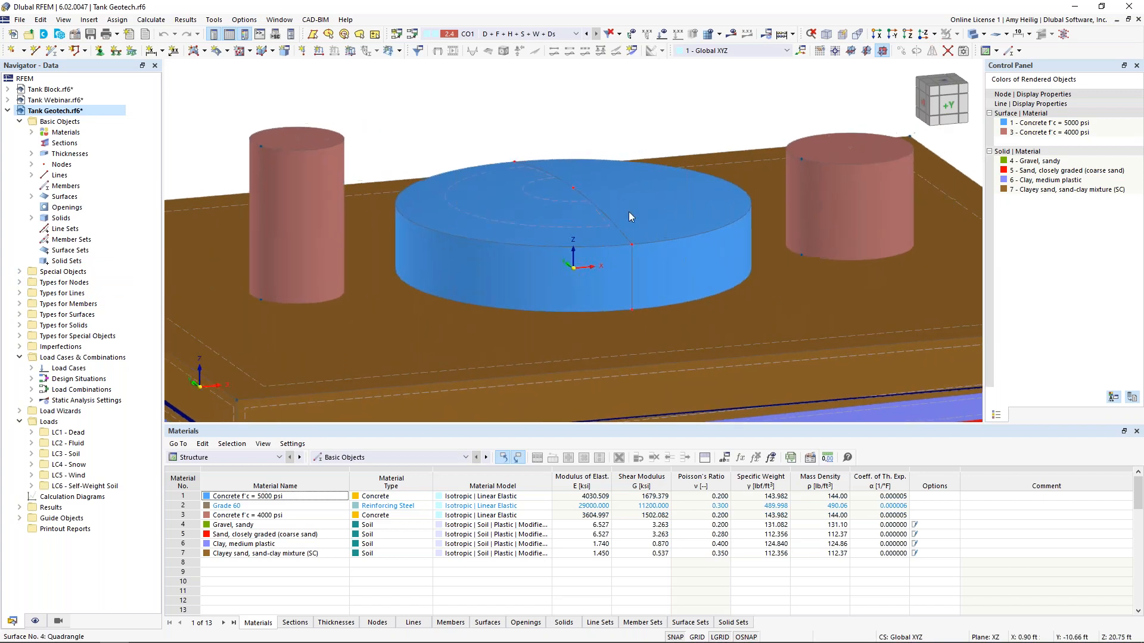
left_click(620, 227)
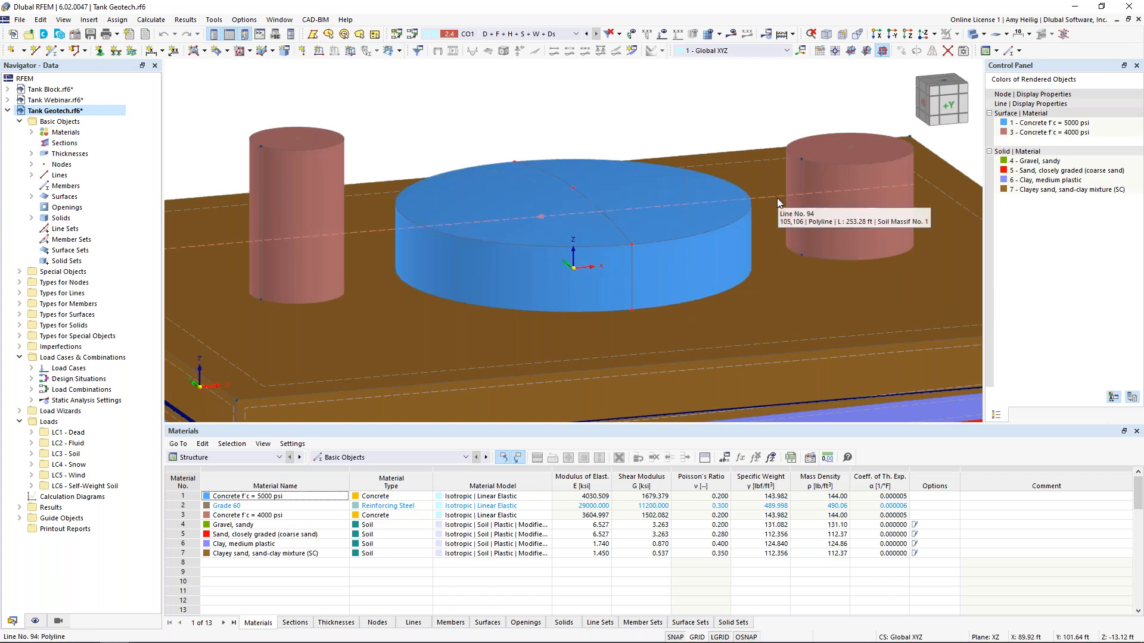
middle_click_drag(729, 132, 727, 113, "ctrl")
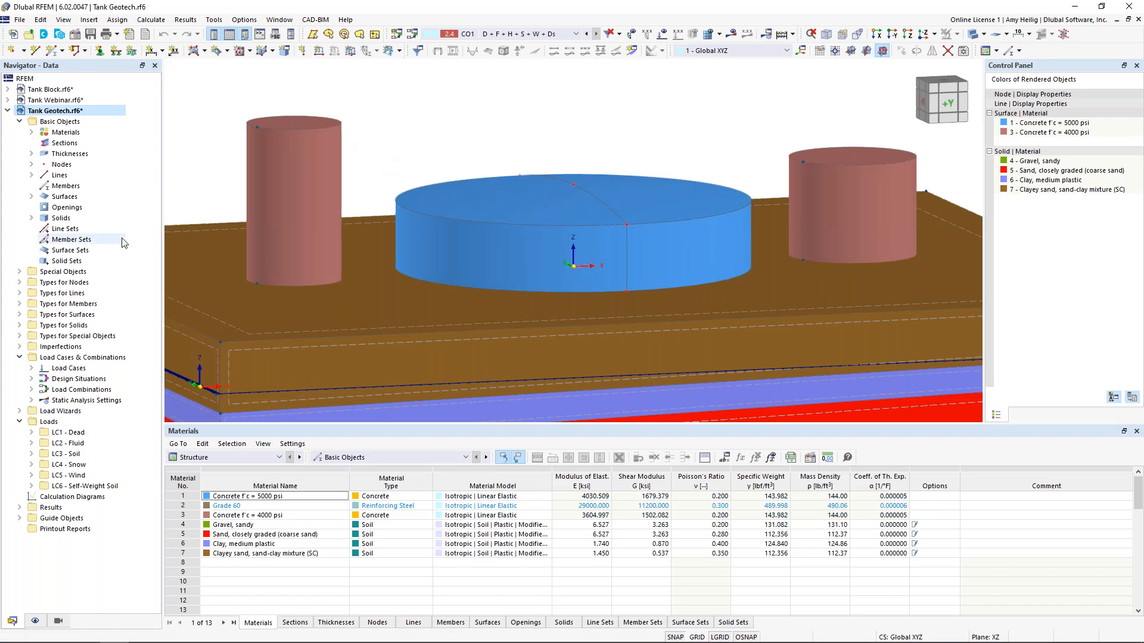
Open the existing boreholes of the Tank Geotech model for editing to see their coordinates, groundwater and soil layers
left_click(19, 272)
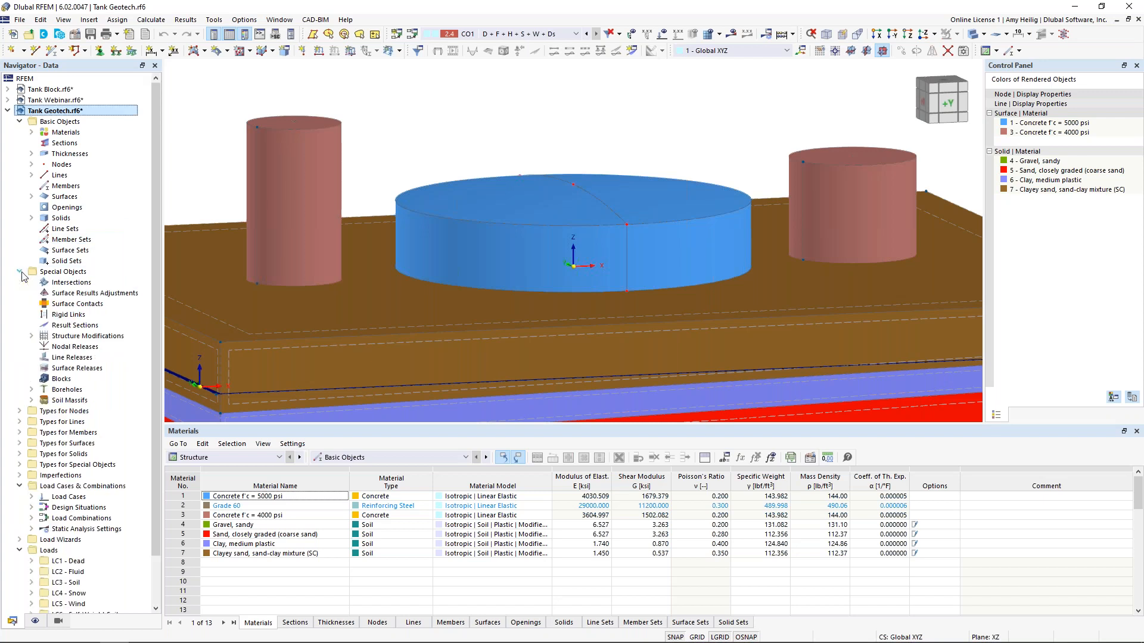
left_click(32, 389)
right_click(58, 391)
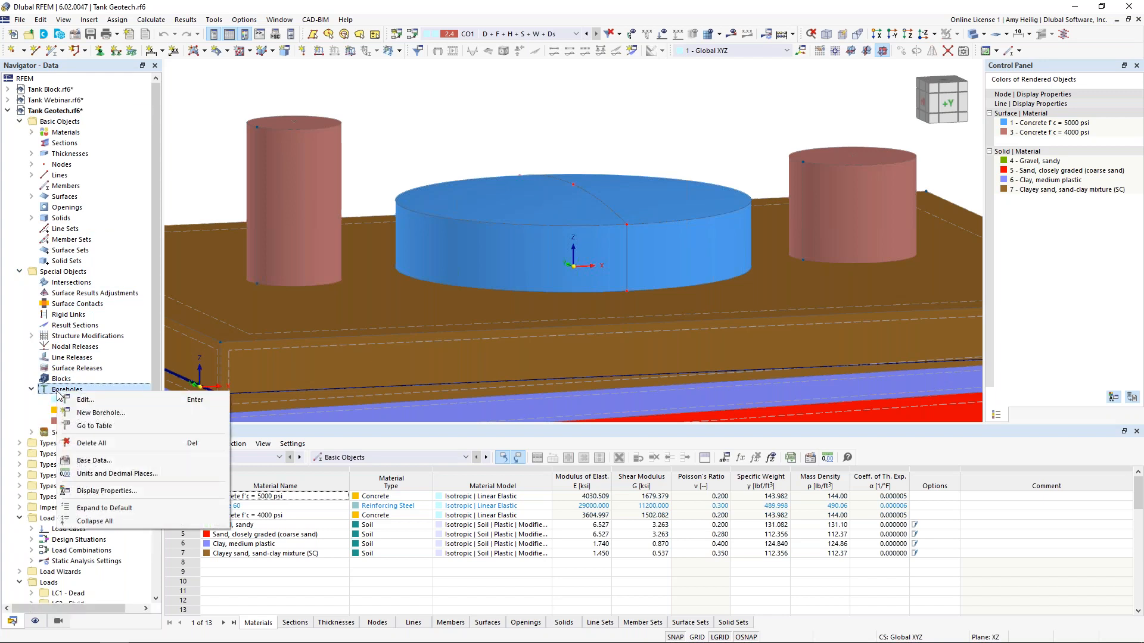
left_click(82, 400)
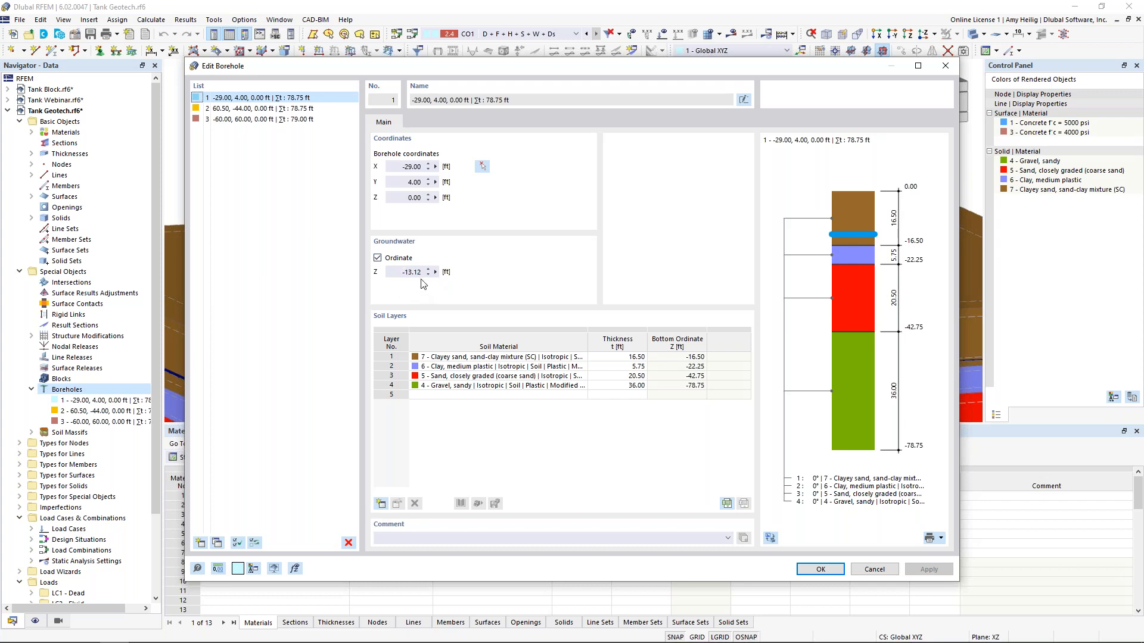
Open the material definitions by creating a new material from soil layer 4 of borehole 1, and delete the blank material 8
left_click(557, 386)
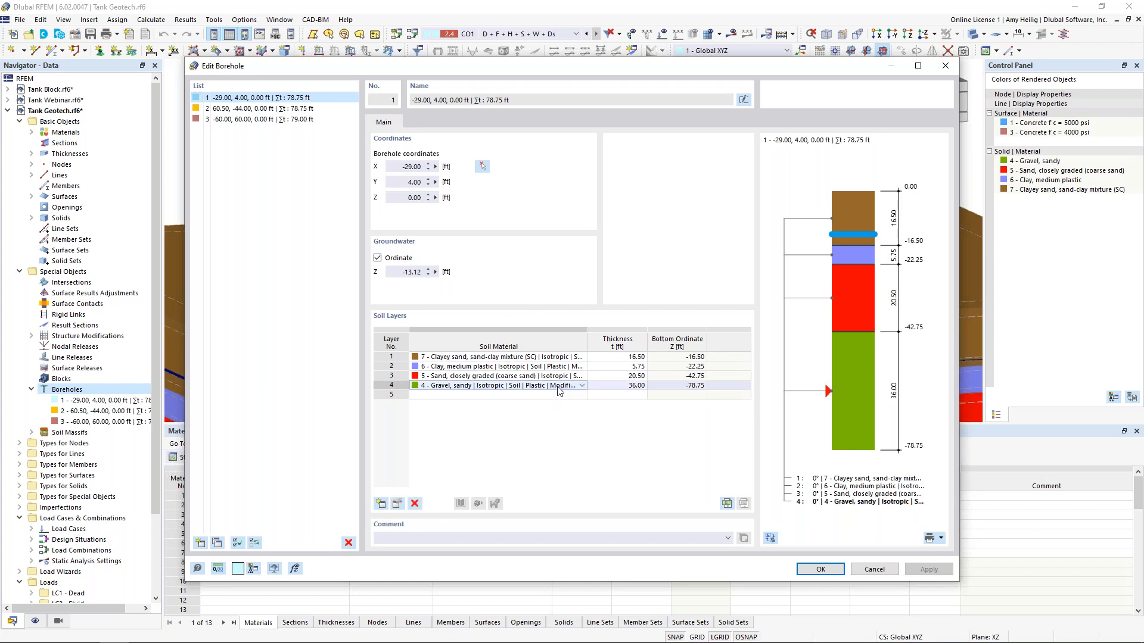
left_click(582, 386)
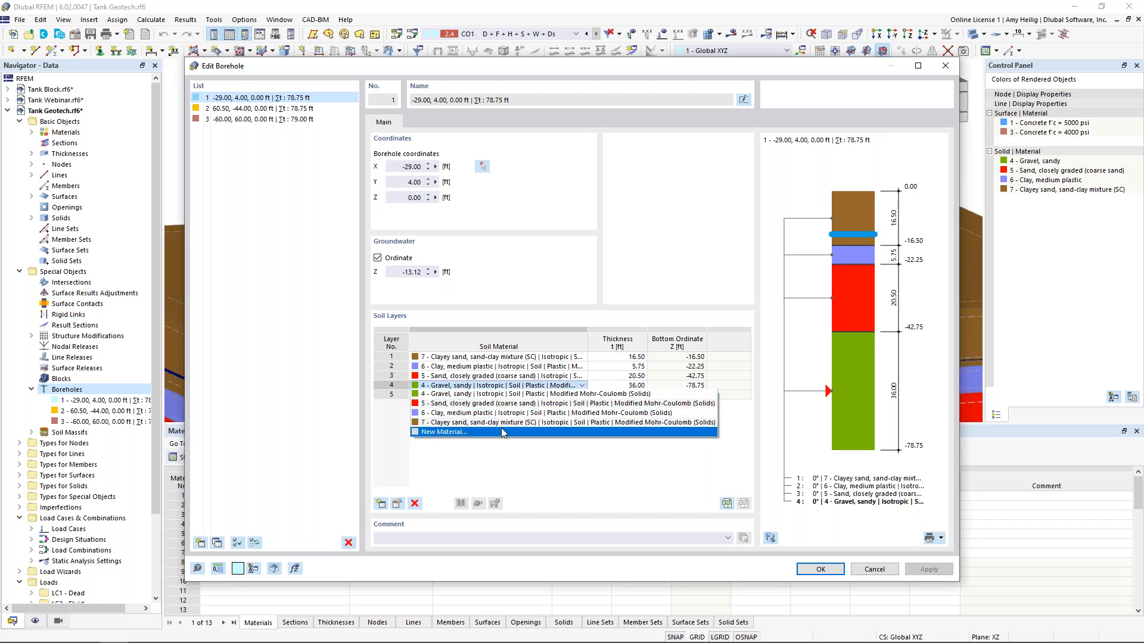
left_click(546, 384)
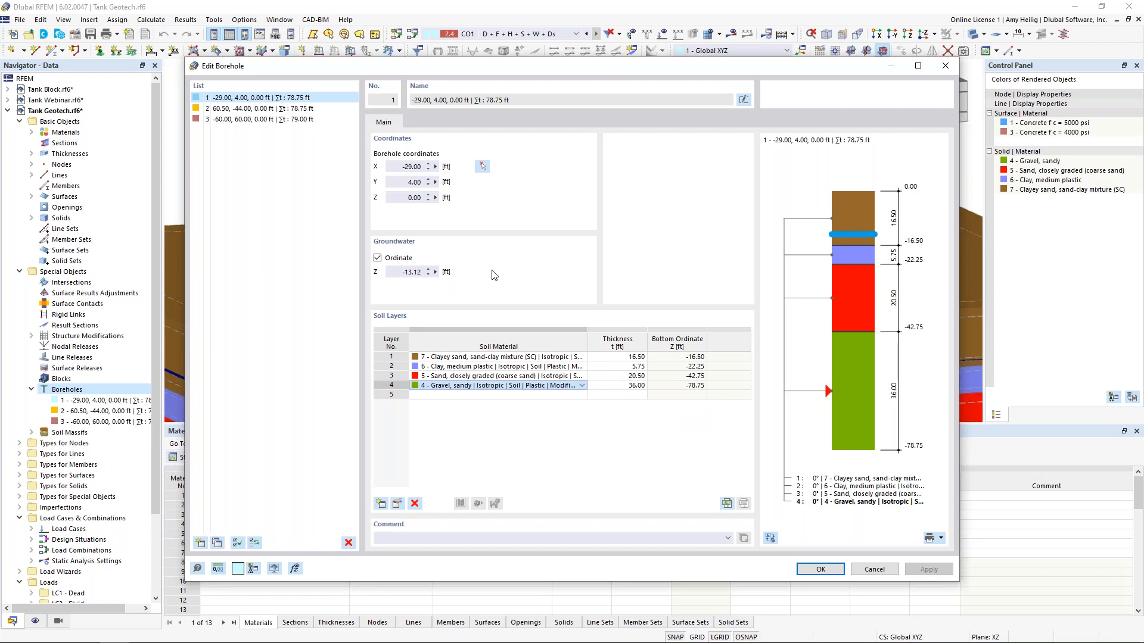
left_click(322, 527)
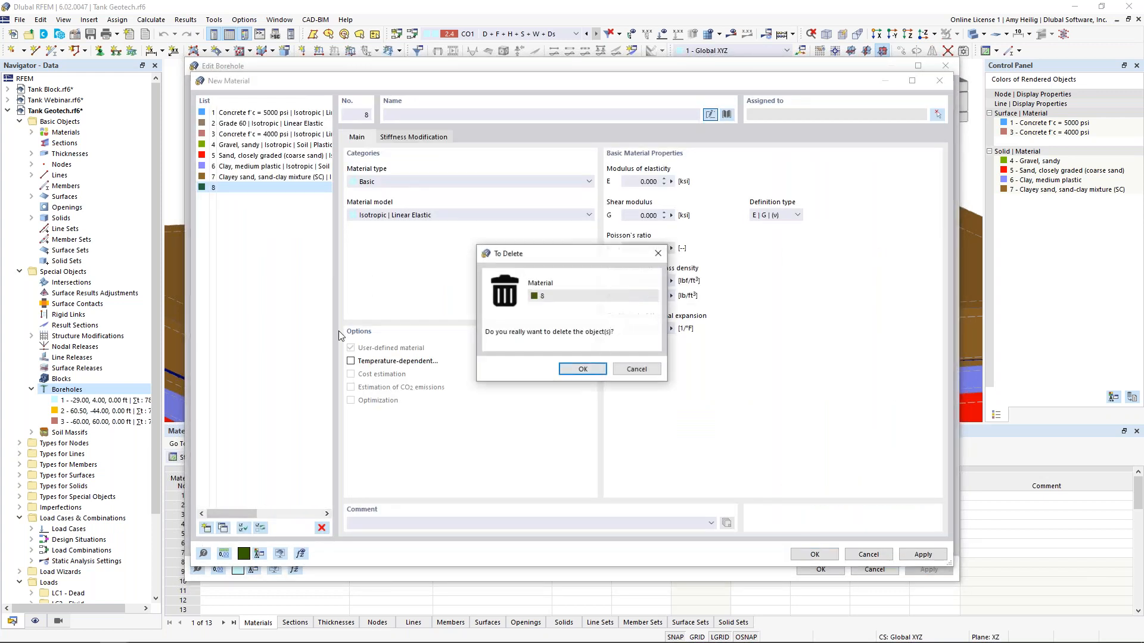
left_click(583, 368)
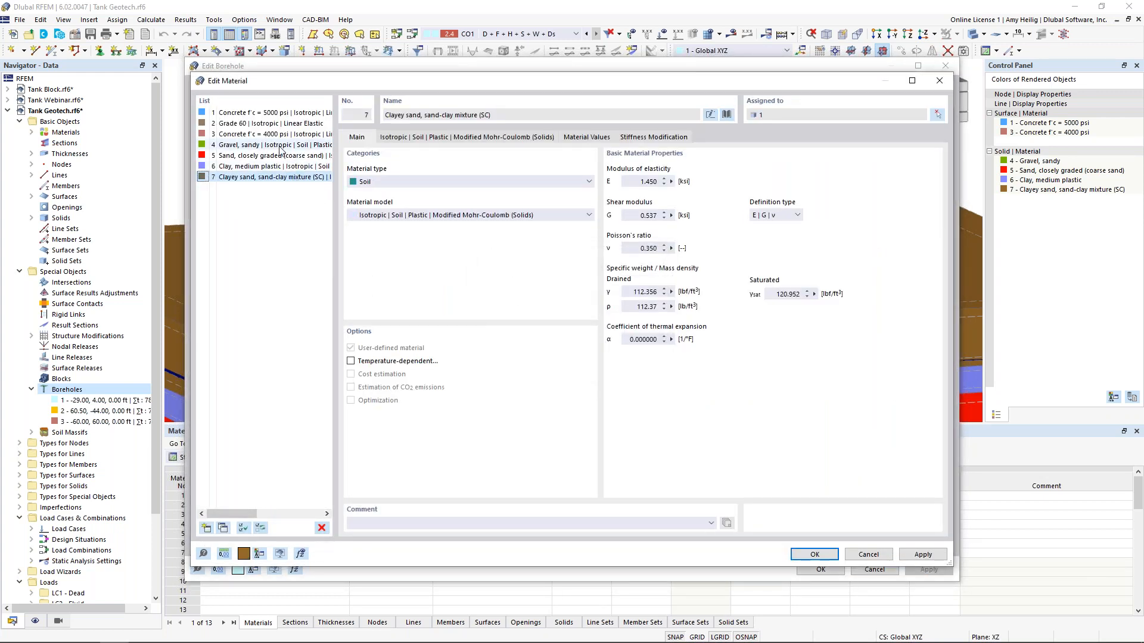
Browse the library's gravel, sand and silt soils from the Gravel, sandy material and leave without picking another soil
left_click(280, 148)
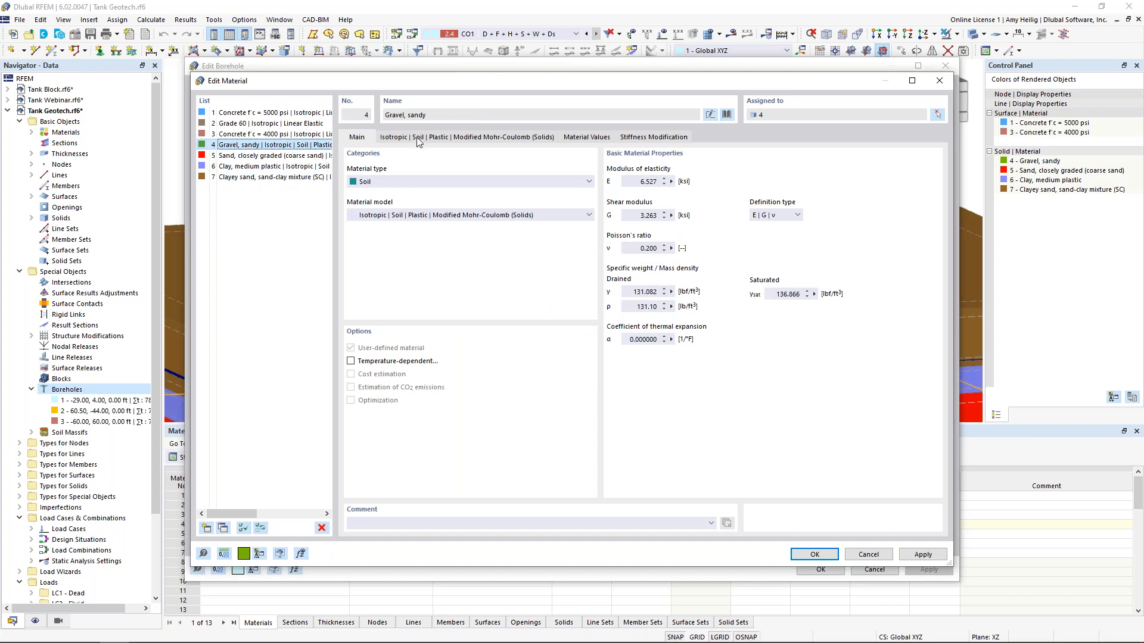
left_click(728, 115)
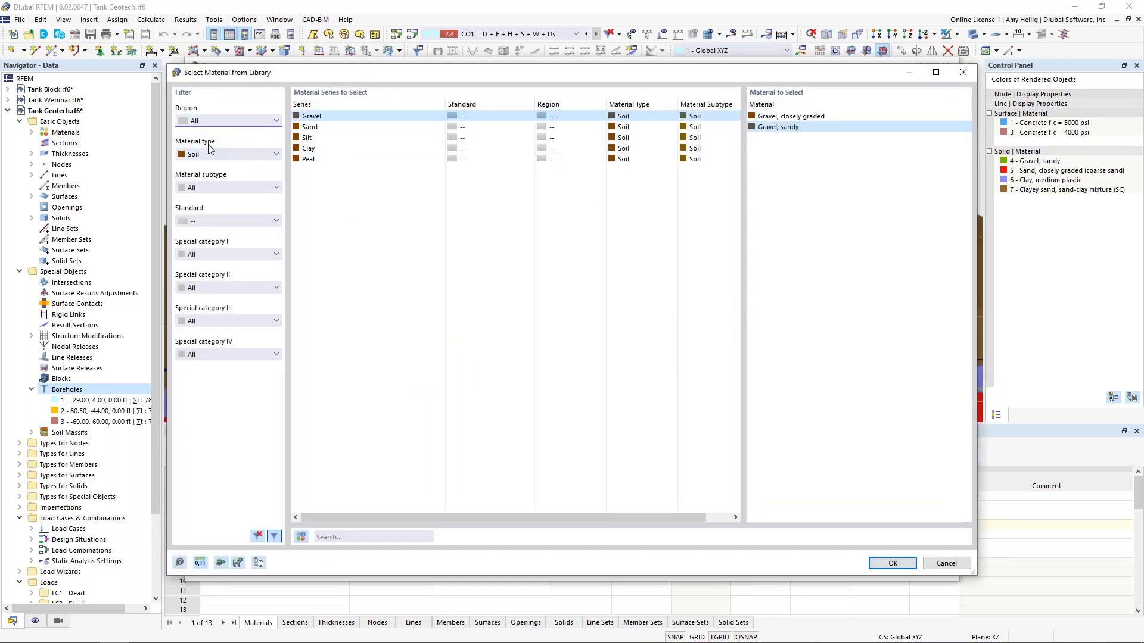
left_click(313, 128)
left_click(314, 139)
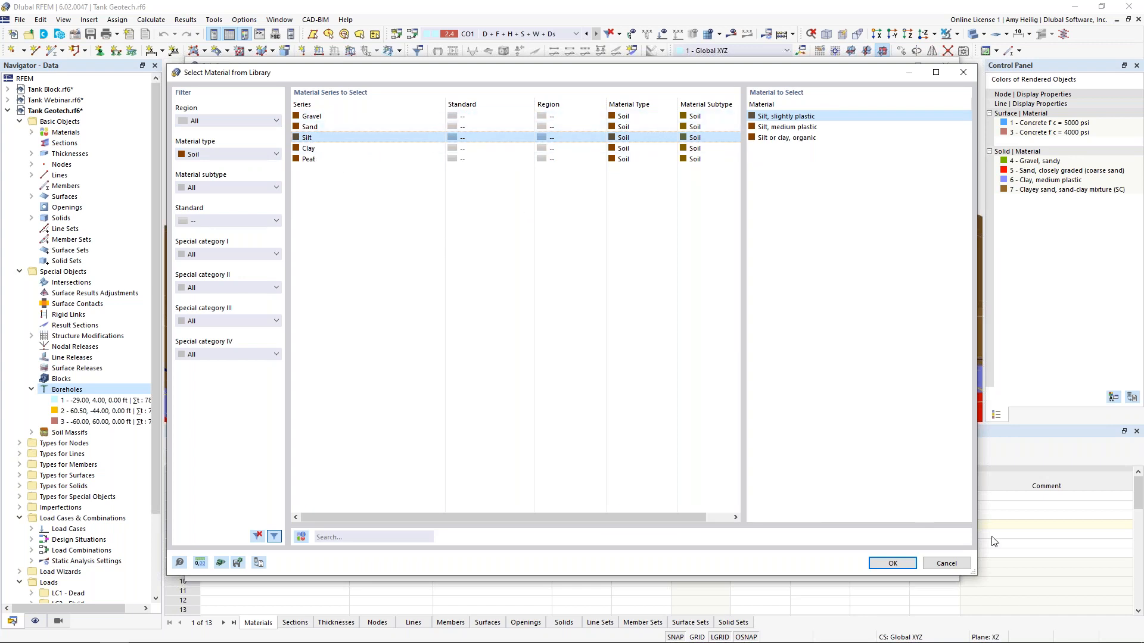
left_click(956, 562)
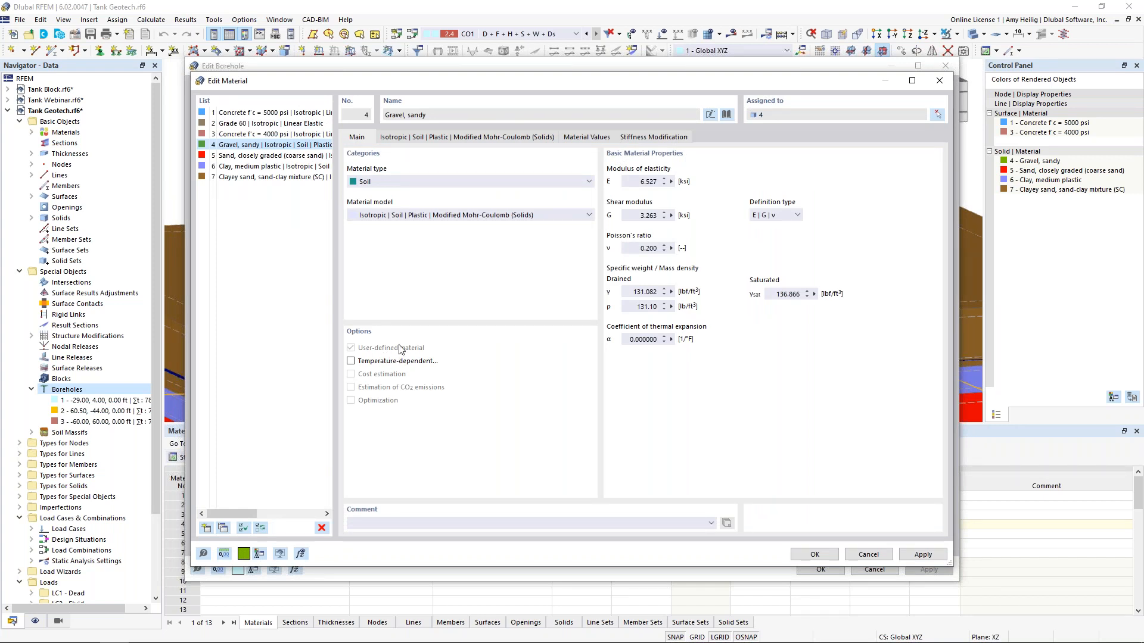
Review the soil properties and the Modified Mohr-Coulomb parameters of the Gravel, sandy material
left_click(582, 139)
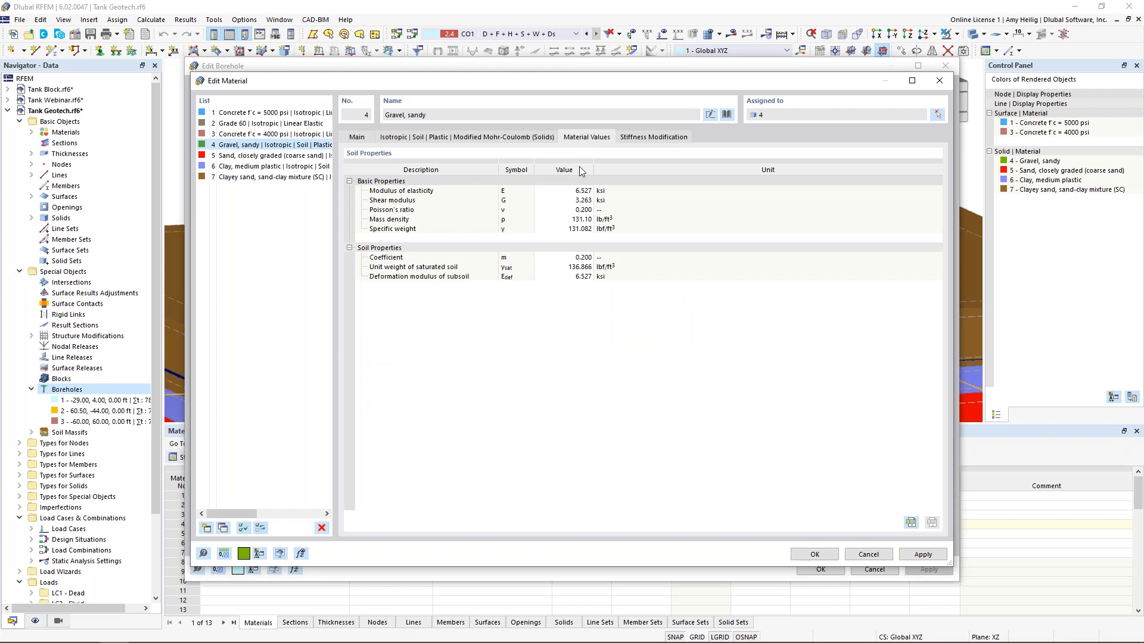
left_click(498, 141)
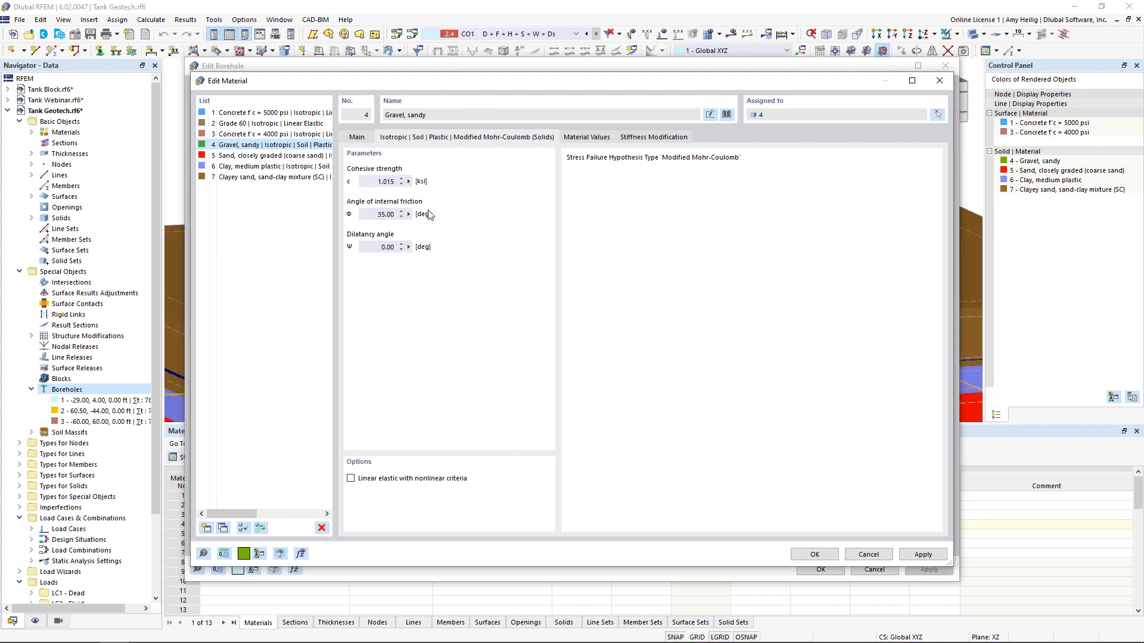
left_click(355, 138)
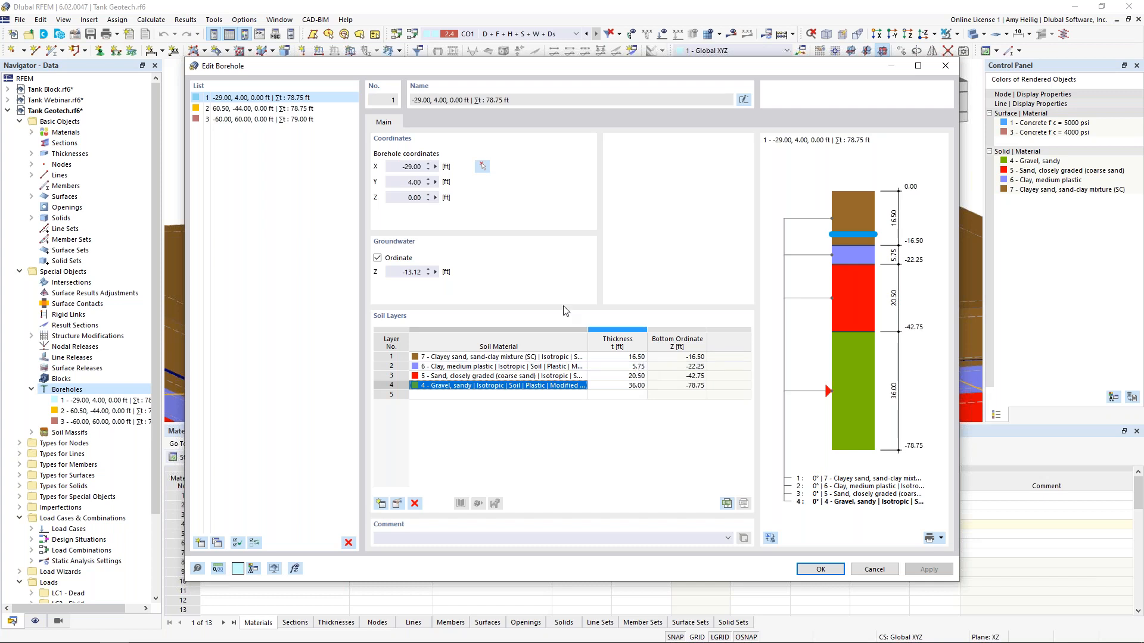
Compare the coordinates and soil layers of boreholes 2 and 3, and leave the boreholes unchanged
left_click(253, 113)
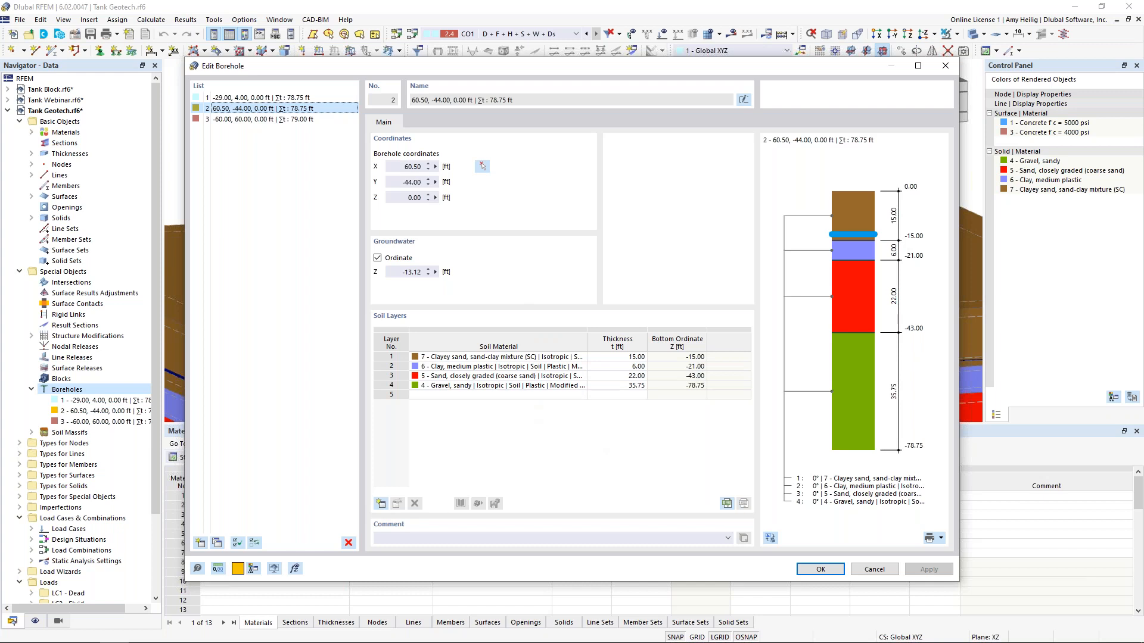
left_click(265, 120)
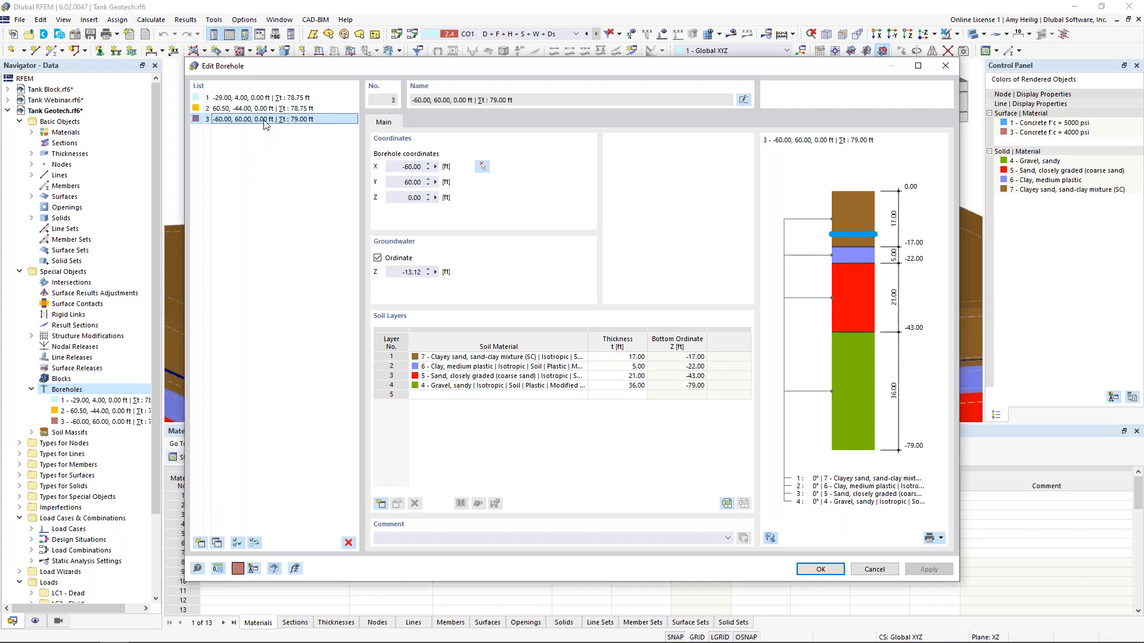
left_click(874, 570)
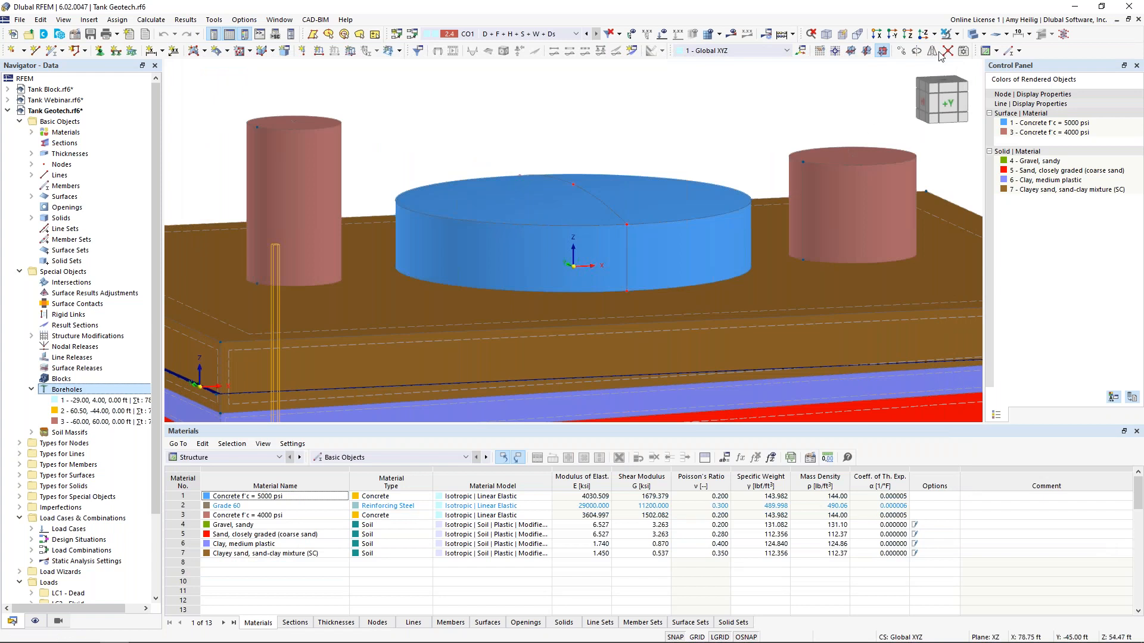
Display the model as a wireframe so that all three boreholes and their soil layers can be seen inside the soil
left_click(974, 37)
left_click(975, 37)
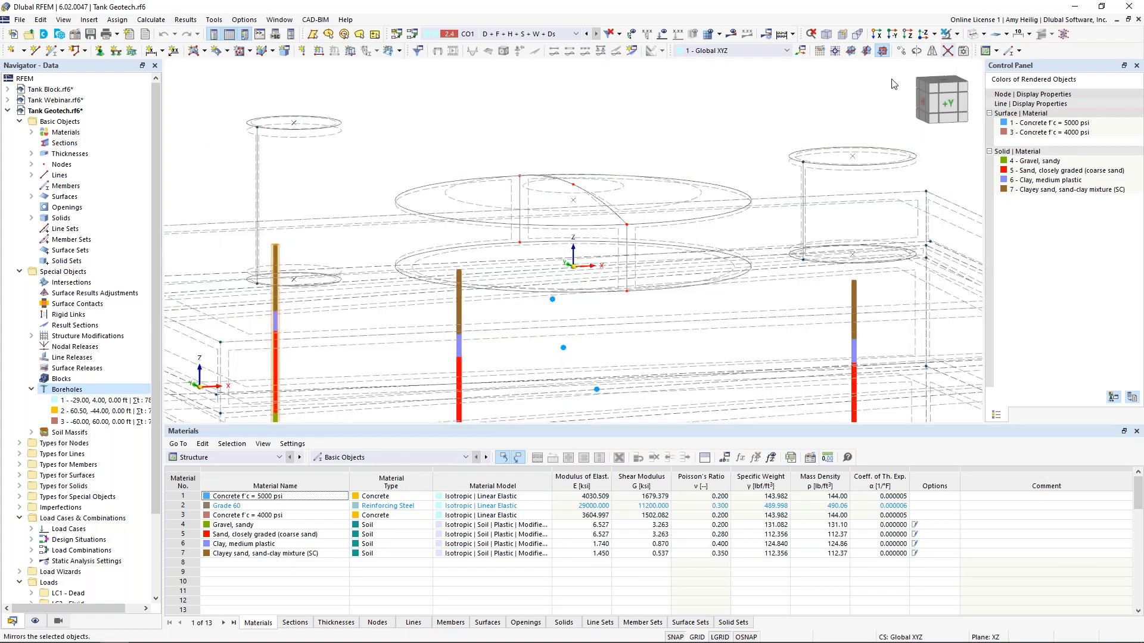
scroll(742, 308, "down", 2)
scroll(743, 309, "down", 4)
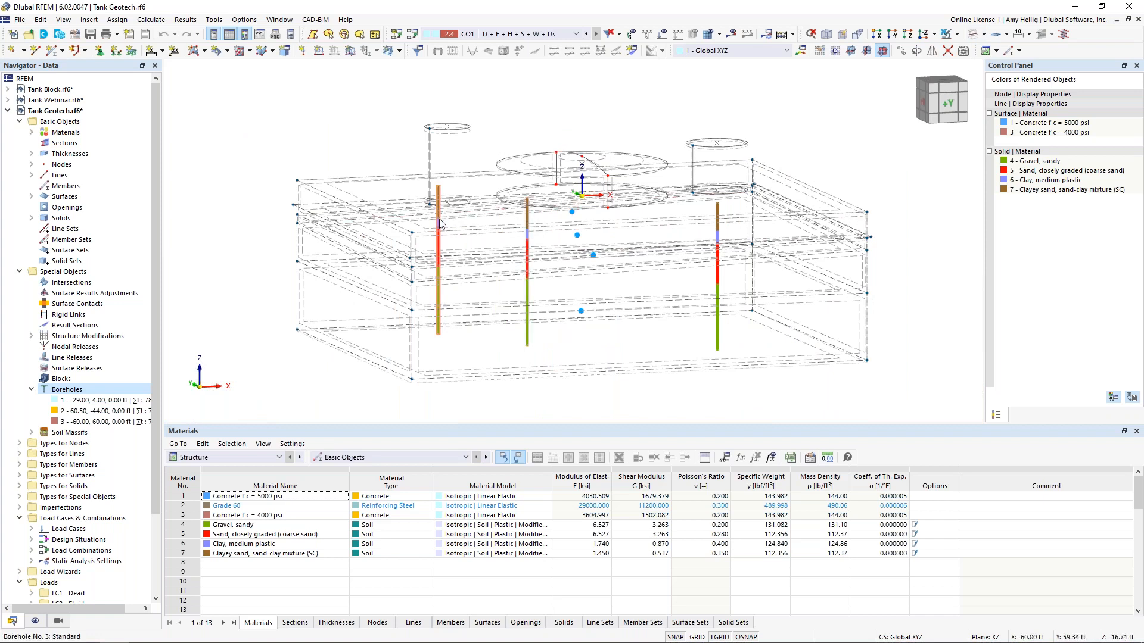
middle_click_drag(494, 232, 581, 212, "ctrl")
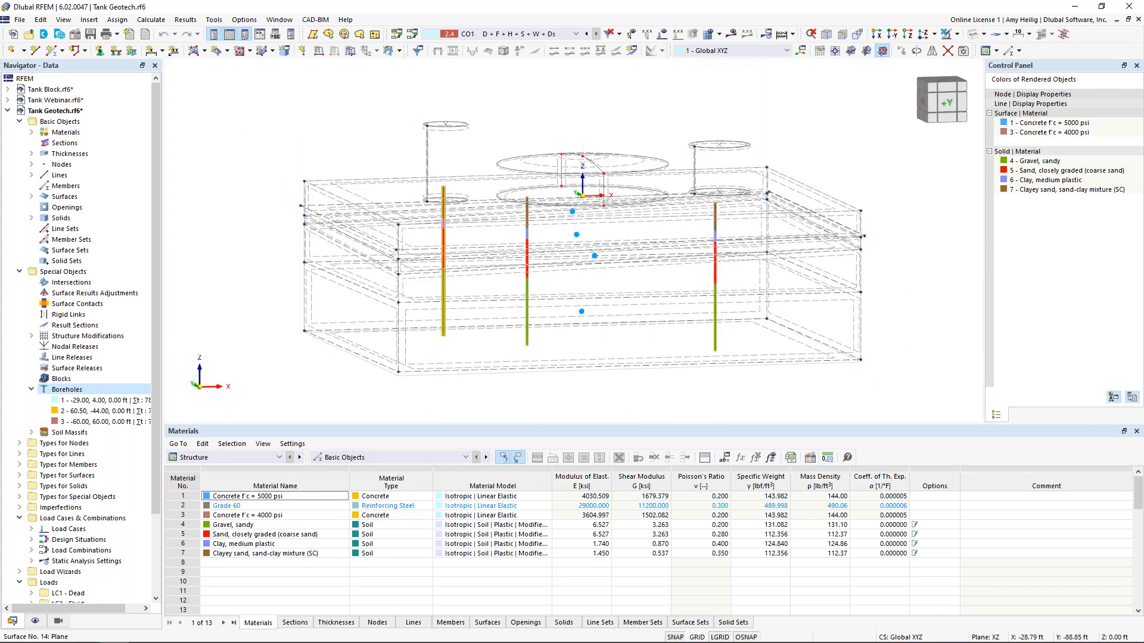
Open soil massif 1 to review its topology, size and groundwater settings, and leave it unchanged
left_click(32, 390)
left_click(31, 400)
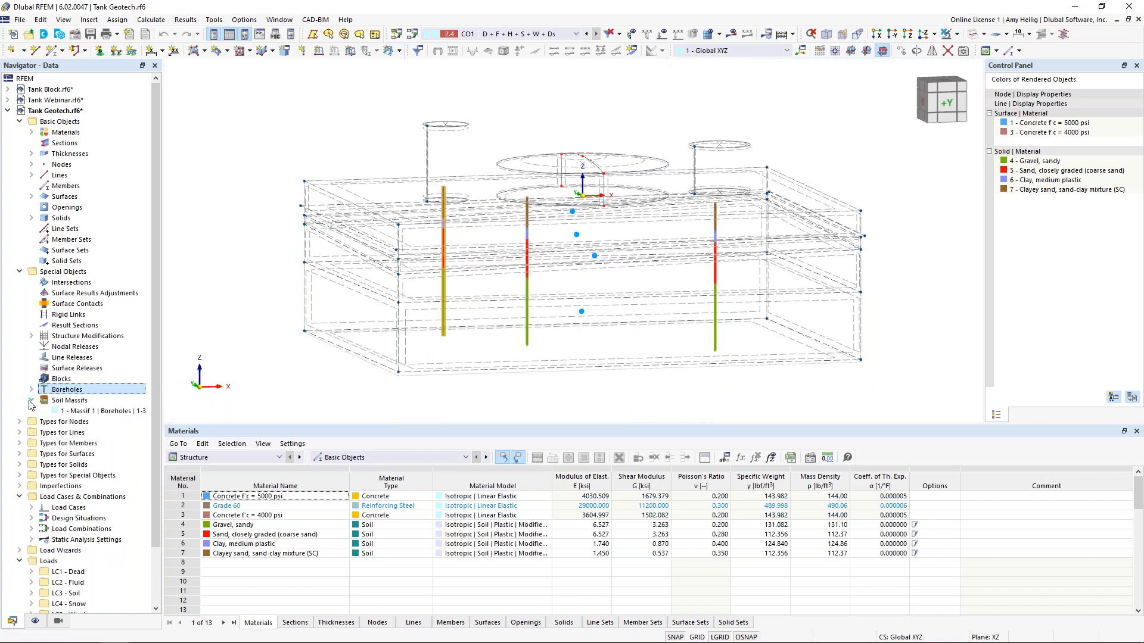
left_click(91, 412)
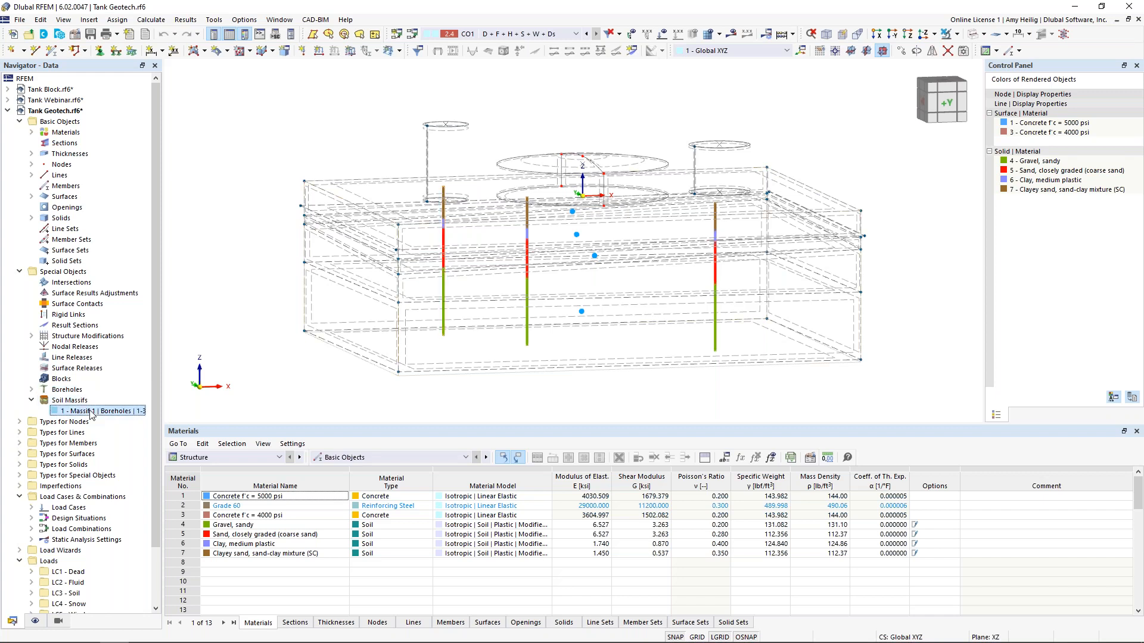
double_click(91, 412)
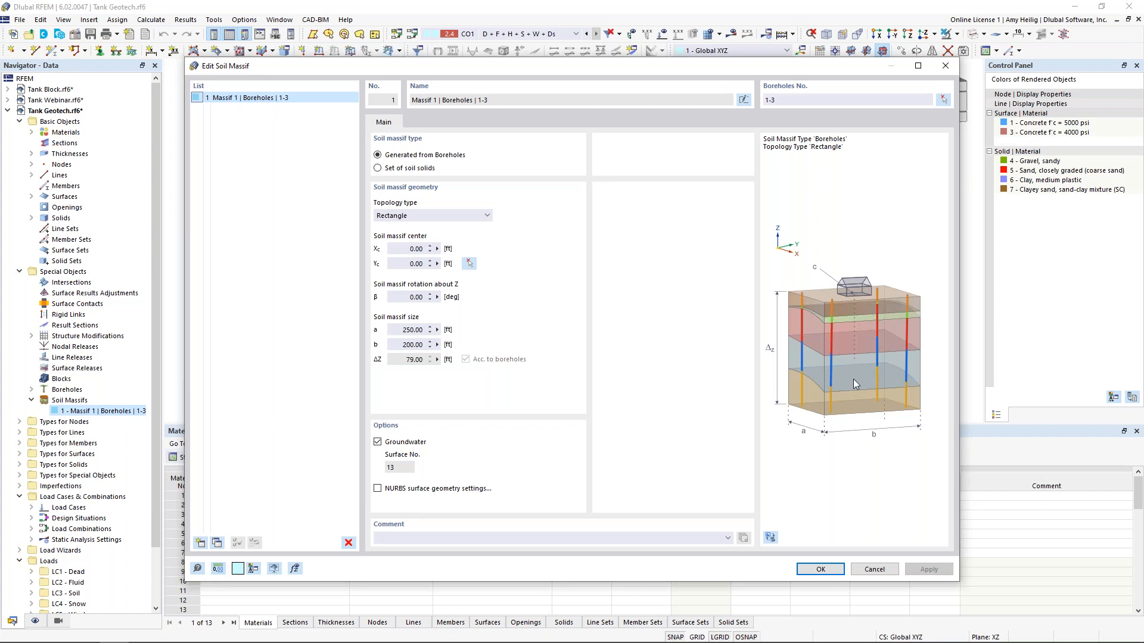
left_click(871, 571)
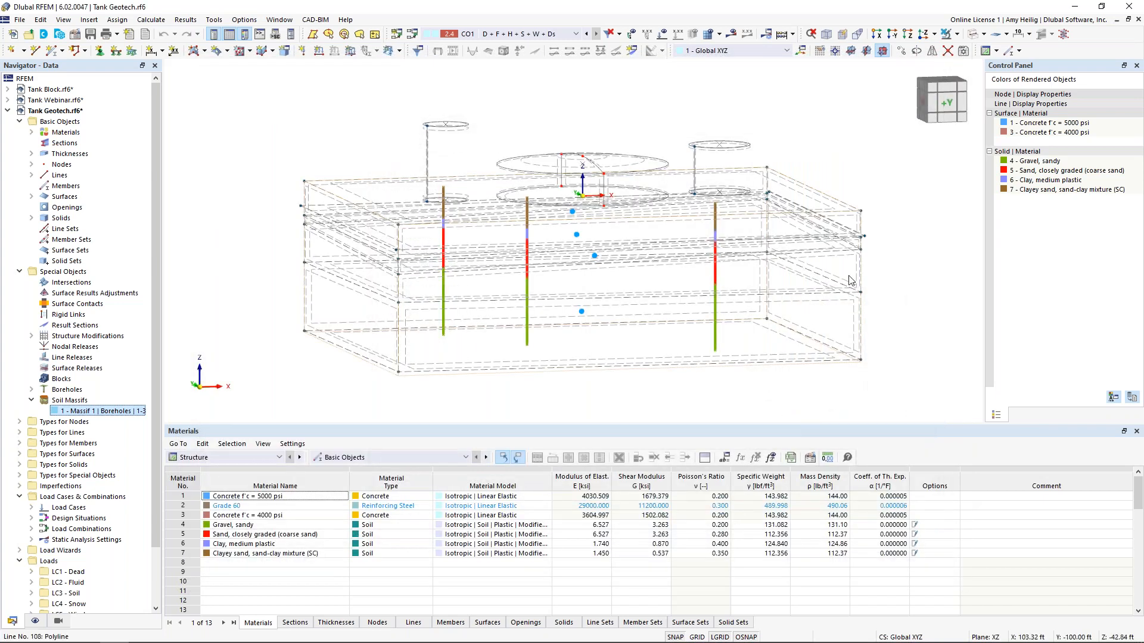
Restore the solid display, highlight the gravel, sand and clay soil layers one after another, and clear the selection
left_click(971, 34)
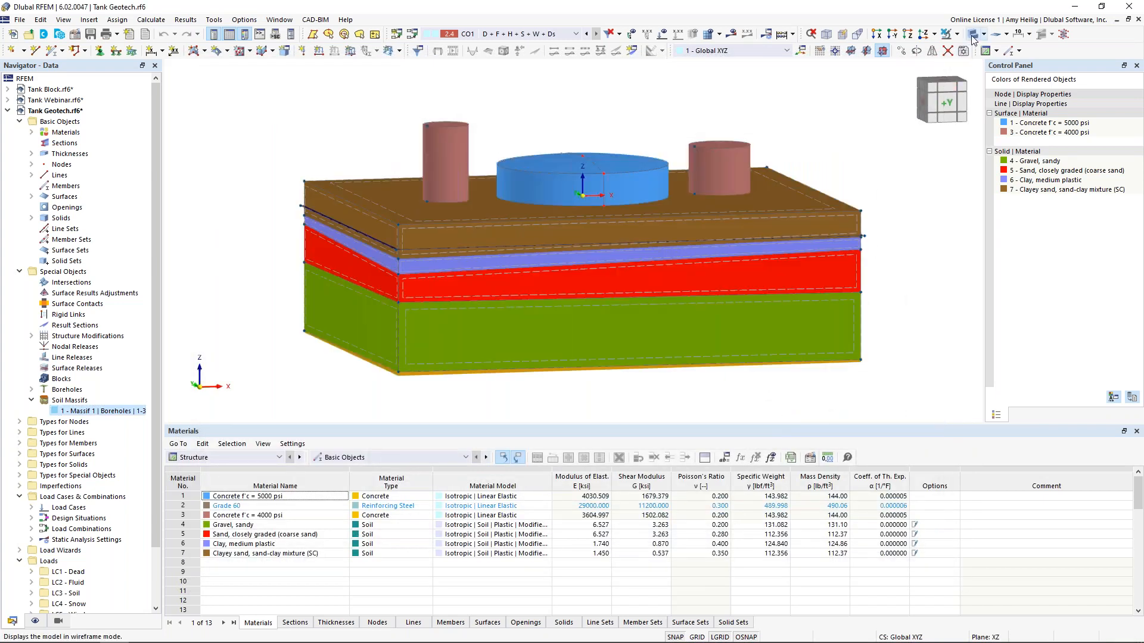
left_click(617, 342)
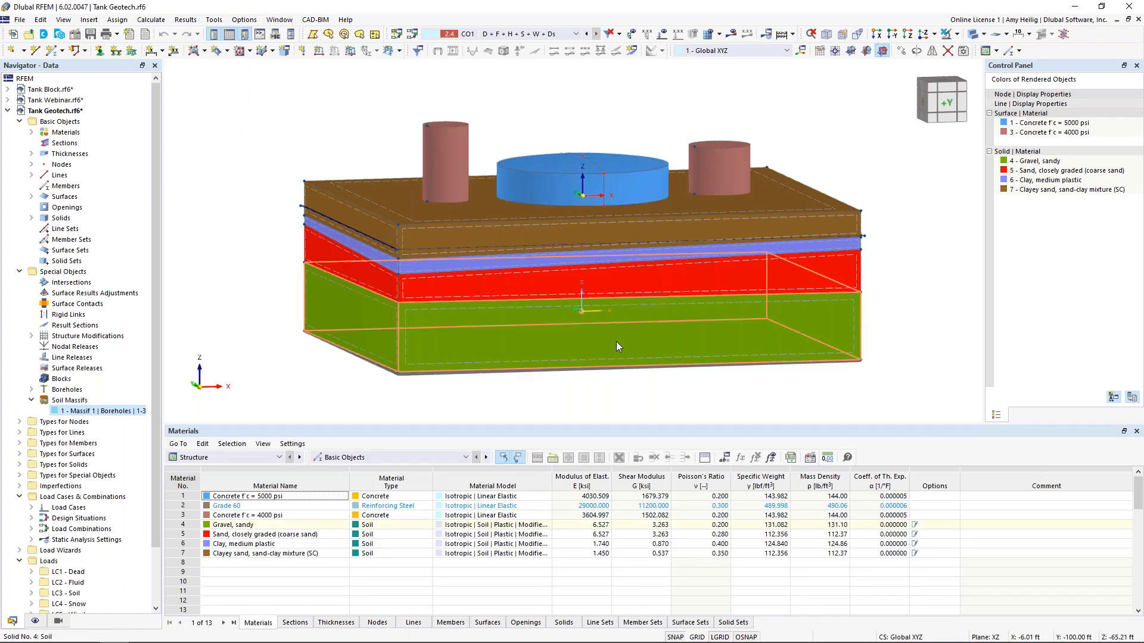
left_click(639, 283)
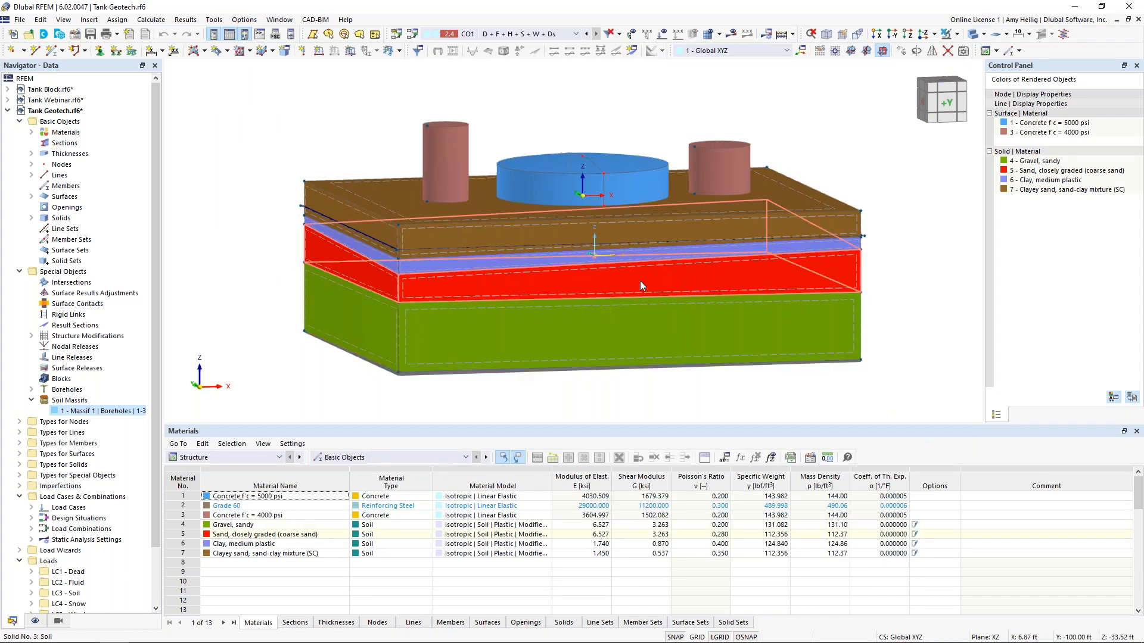
left_click(414, 266)
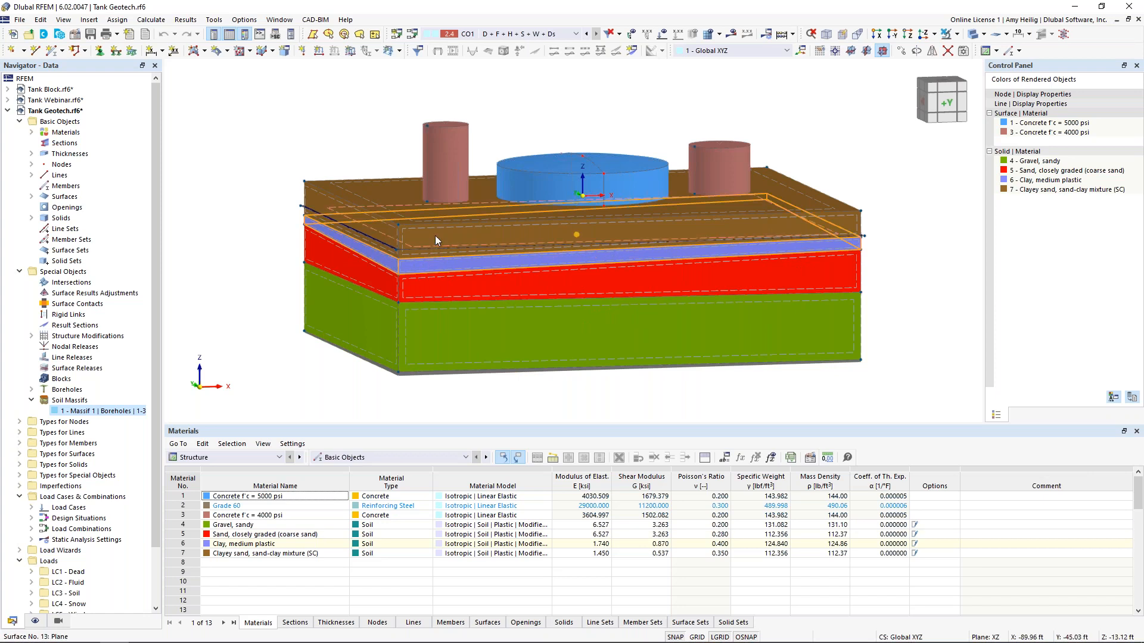
key("Escape")
Inspect the tank on the soil massif, and open the load cases to review the LC6 Self-Weight Soil settings
middle_click_drag(326, 122, 286, 143)
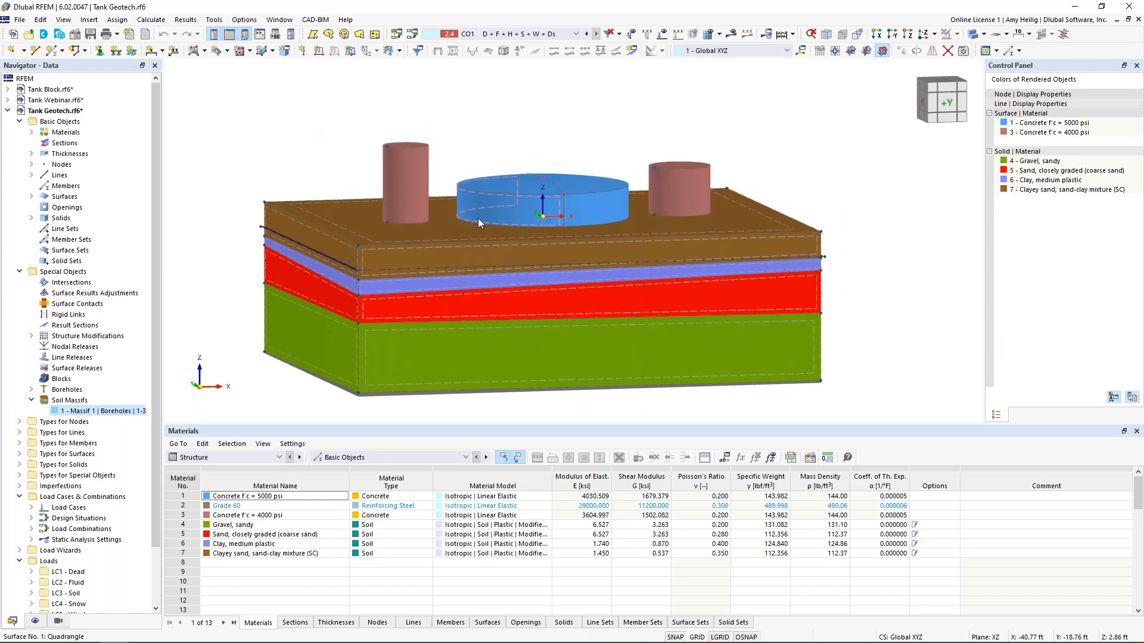
scroll(478, 218, "up", 4)
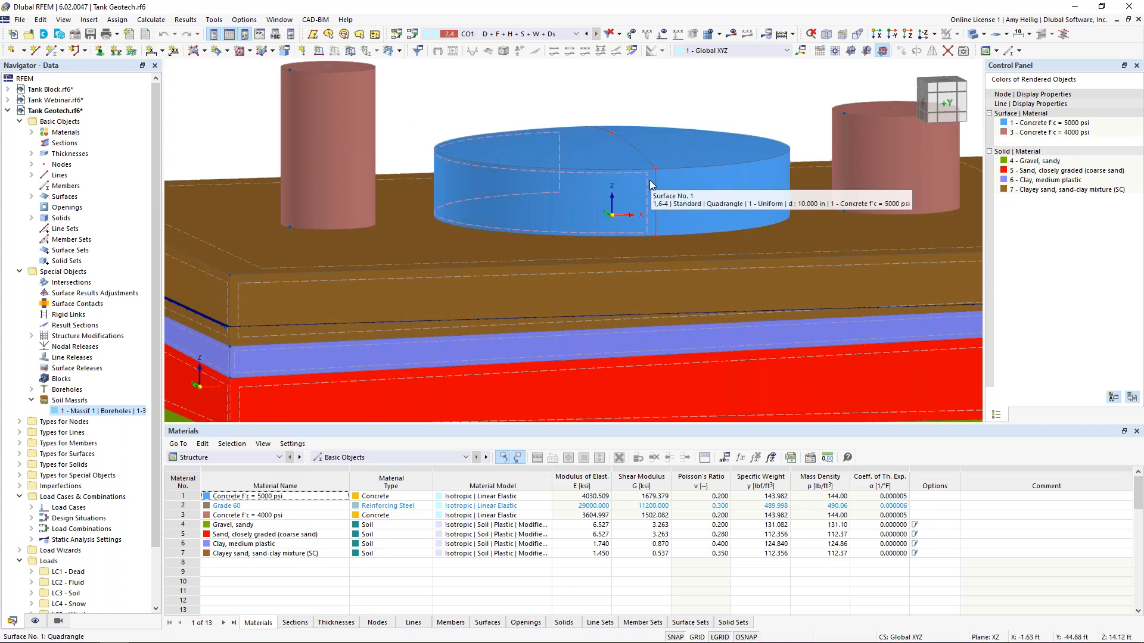
scroll(650, 179, "down", 3)
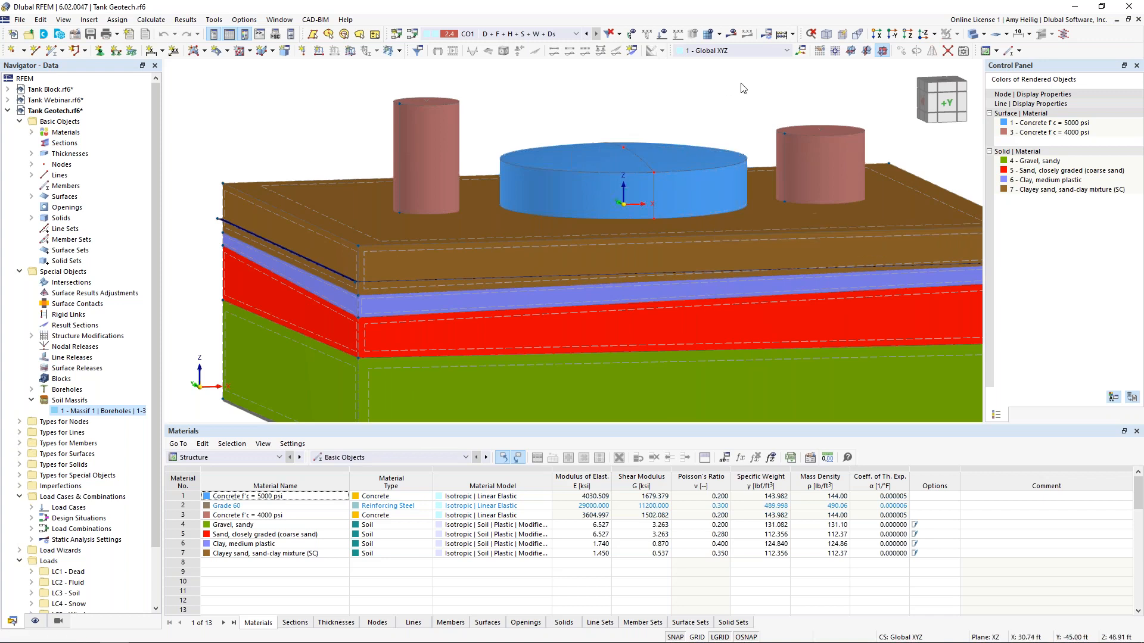
scroll(722, 125, "down", 3)
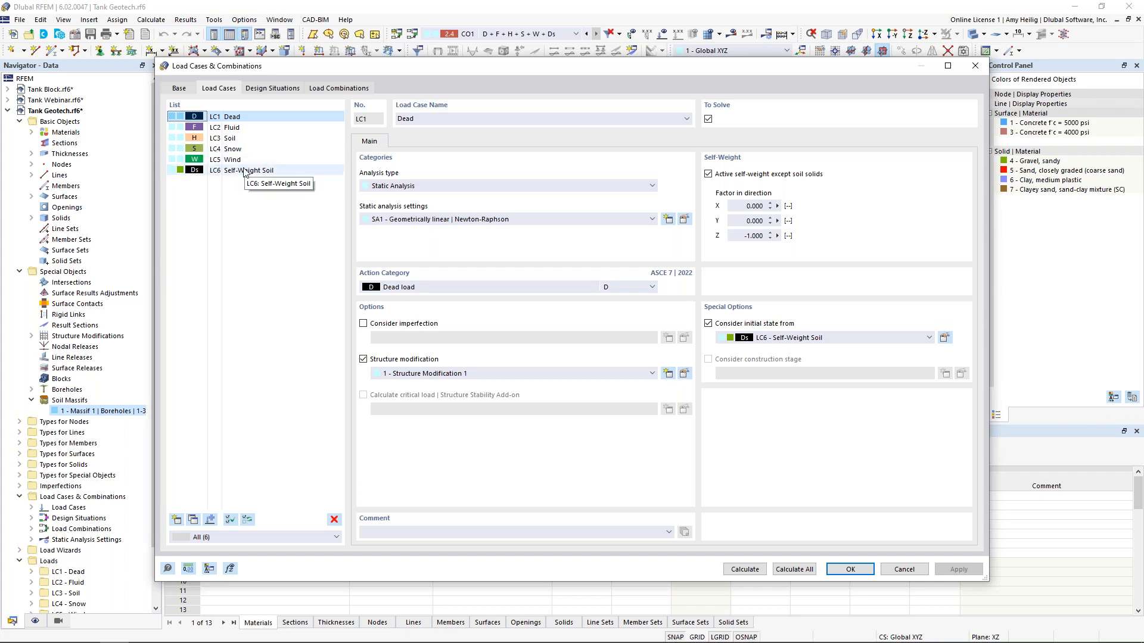
left_click(246, 170)
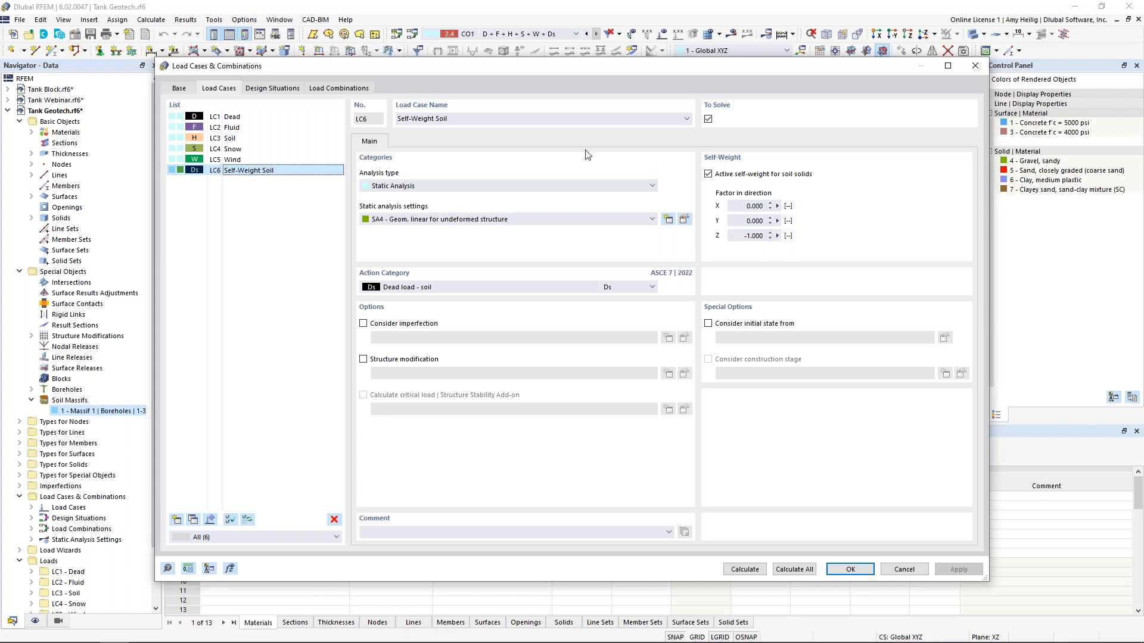
Review the assigned load cases and main settings of load combination CO1, including its initial state, and leave without changes
left_click(349, 90)
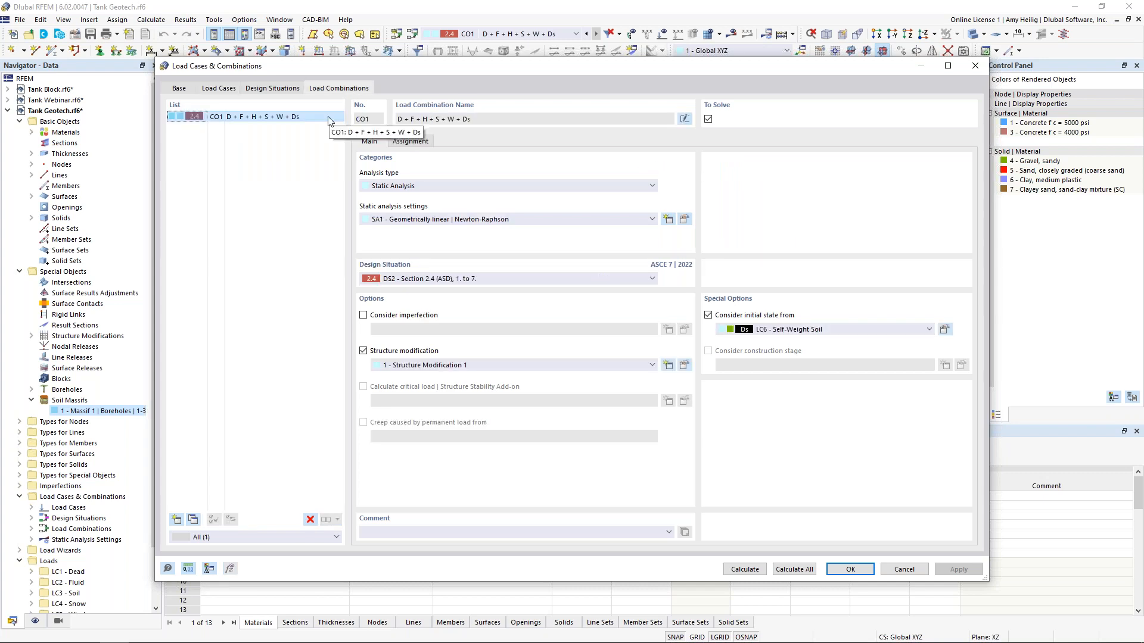
left_click(411, 142)
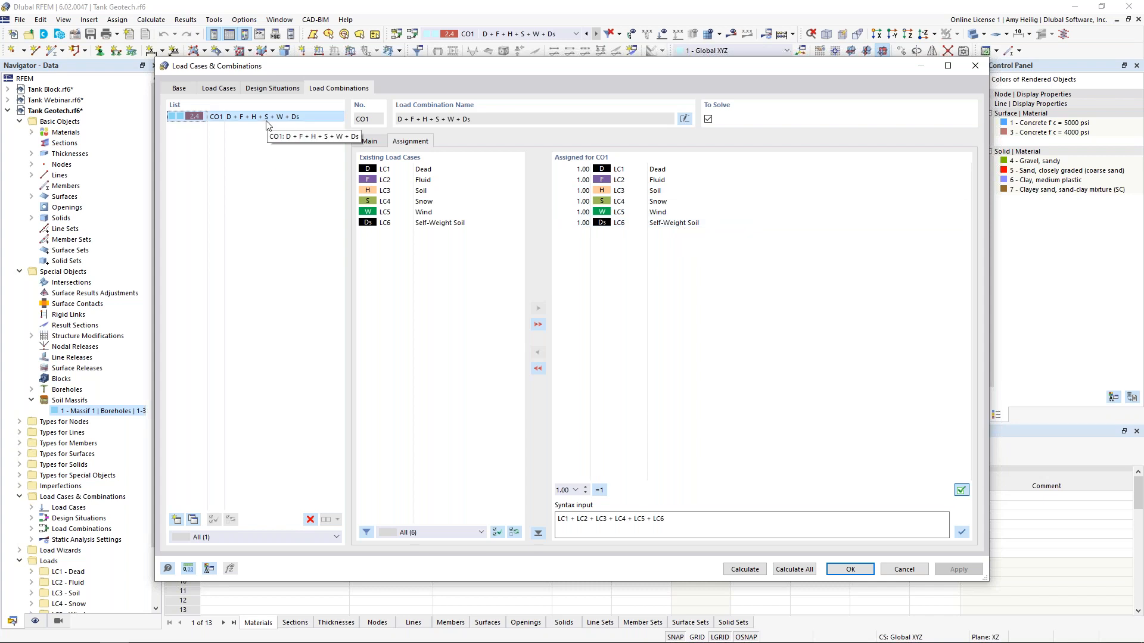
left_click(378, 144)
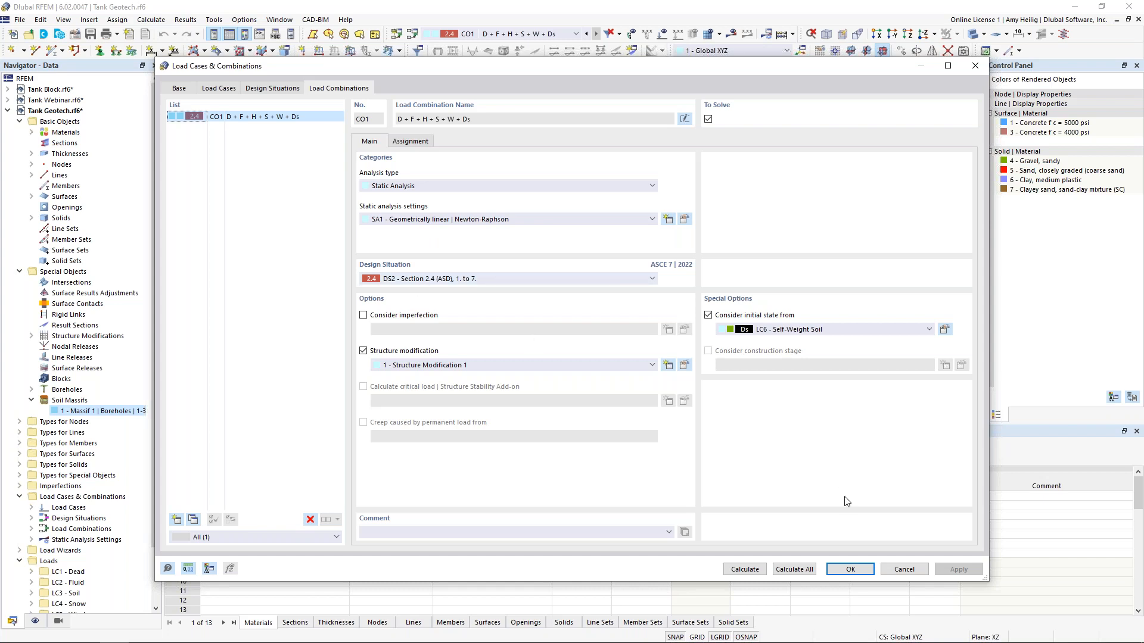
left_click(904, 570)
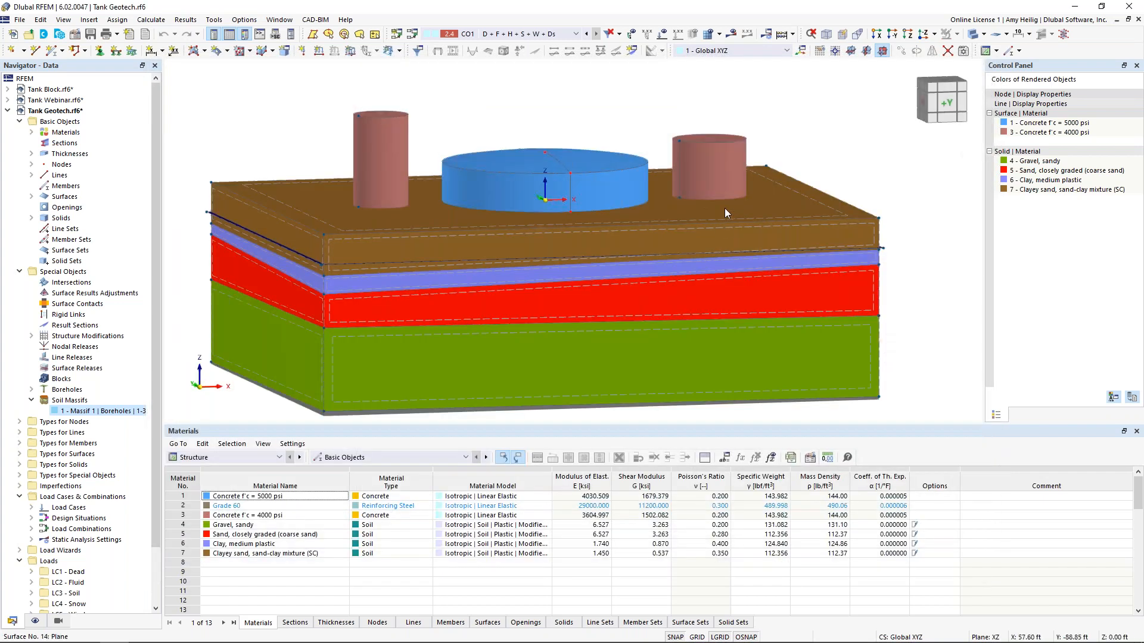
Show the CO1 displacement results on the wireframe model and view the tank and silos from above
left_click(731, 35)
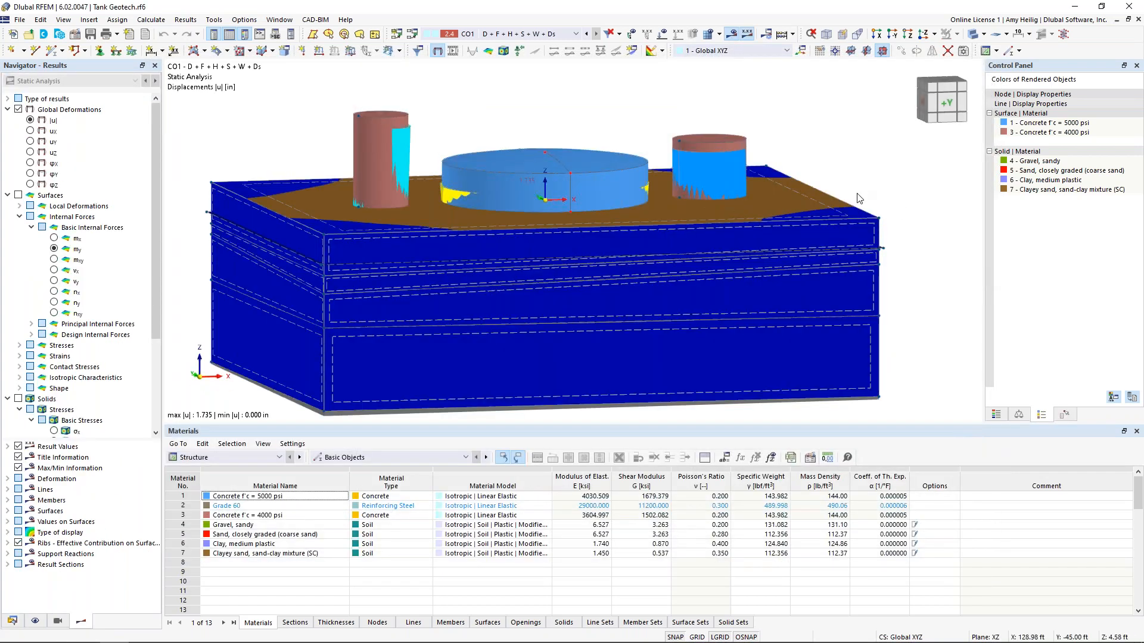
left_click(973, 34)
left_click(973, 37)
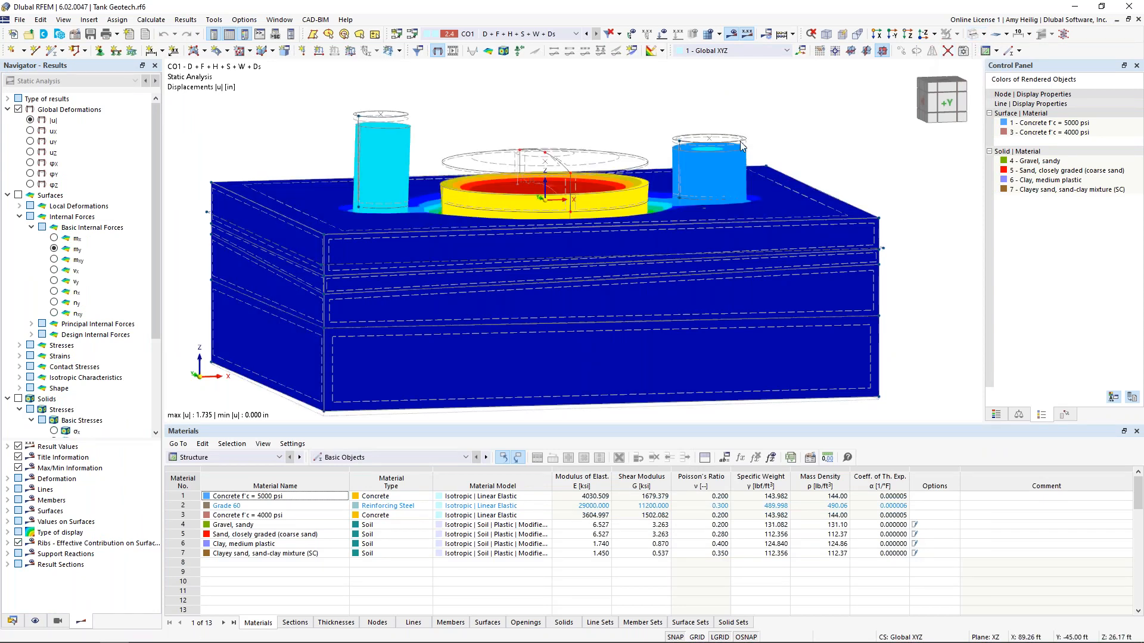
scroll(748, 153, "down", 1)
middle_click_drag(744, 151, 837, 167, "ctrl")
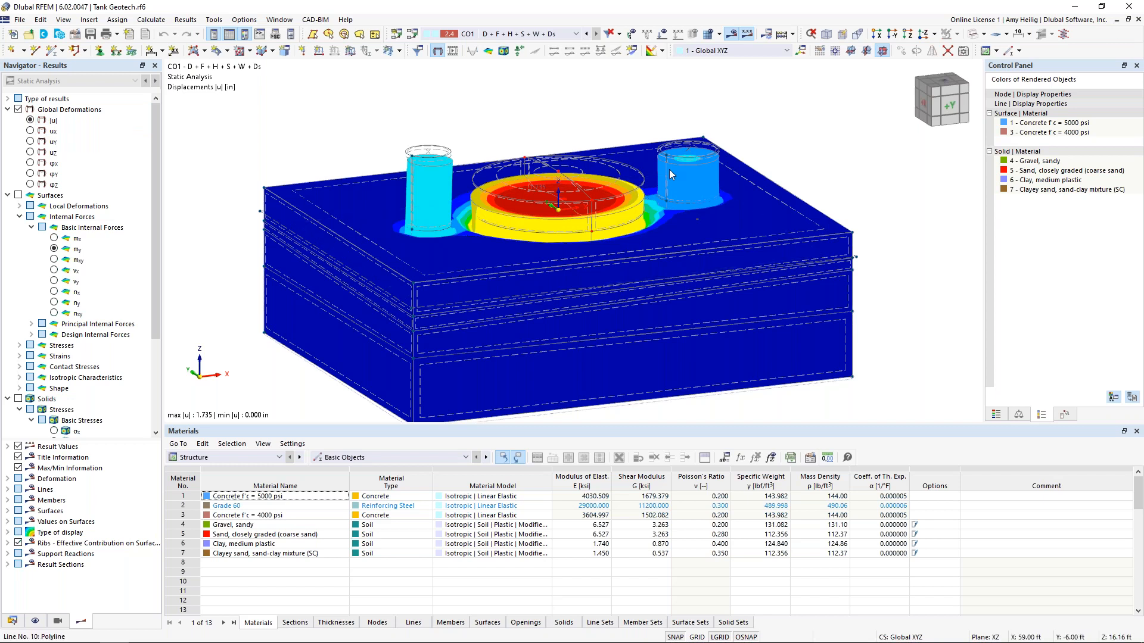
Lower the general display factor for deformations and bring back the color scale of the global deformations
left_click(1019, 415)
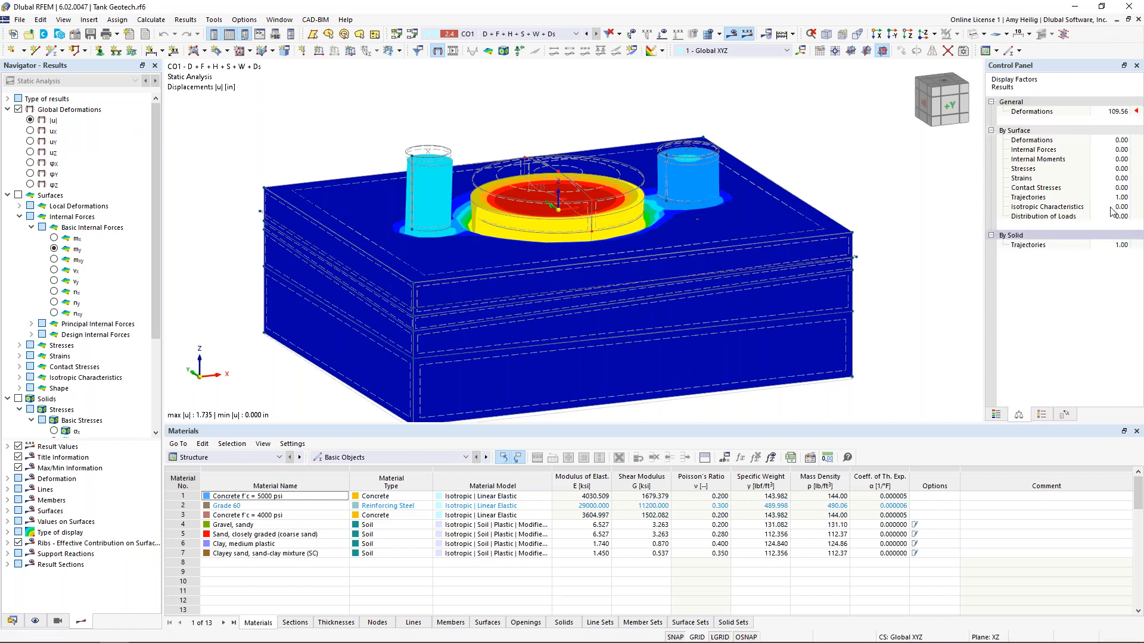
left_click(1119, 112)
left_click(1125, 114)
left_click(1125, 114)
left_click(1125, 113)
left_click(995, 414)
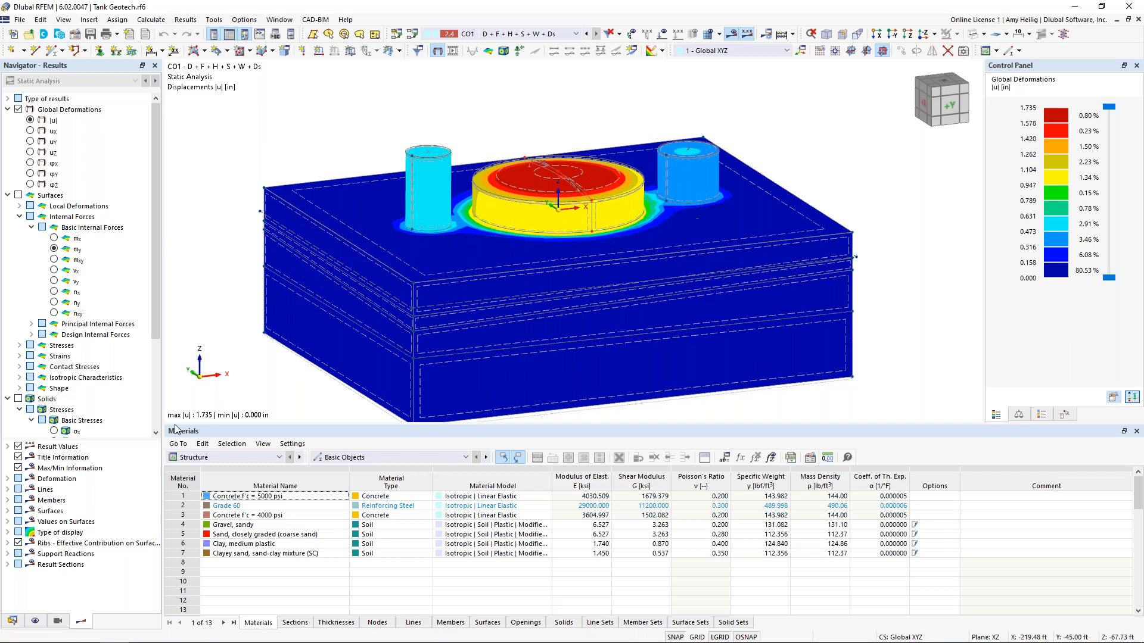
Apply the saved user-defined view Tank Deflection Only and inspect the CO1 displacements on the soil massif's top surface
left_click(57, 621)
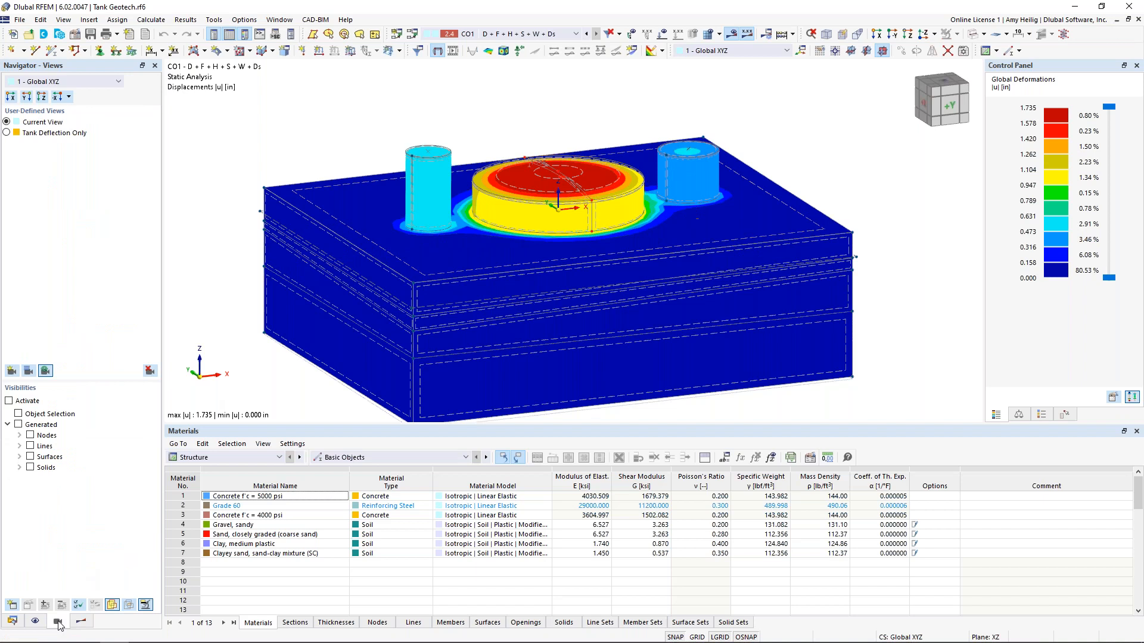
left_click(7, 133)
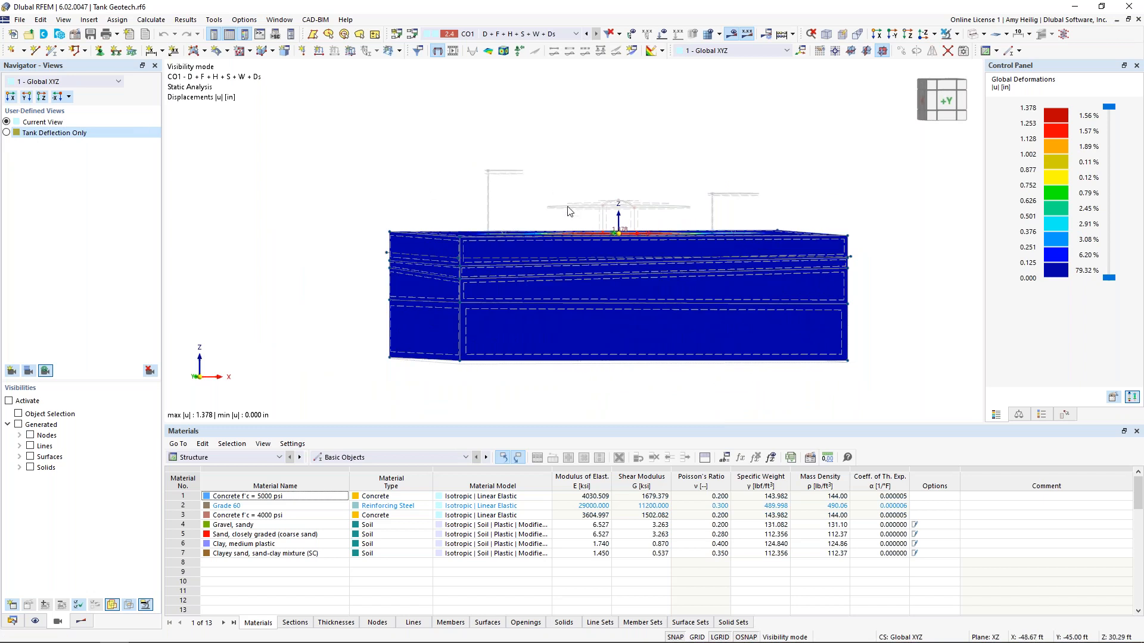
middle_click_drag(614, 216, 620, 291, "ctrl")
scroll(610, 255, "up", 5)
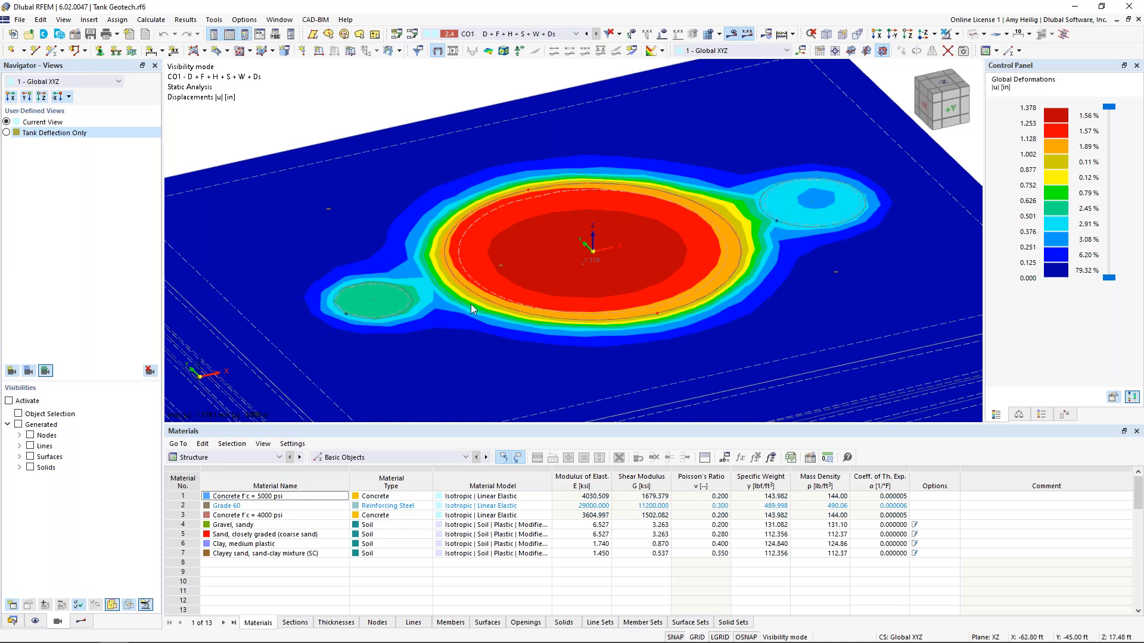
scroll(471, 304, "down", 2)
middle_click_drag(563, 373, 533, 235, "ctrl")
middle_click_drag(533, 235, 544, 264, "ctrl")
scroll(544, 265, "down", 2)
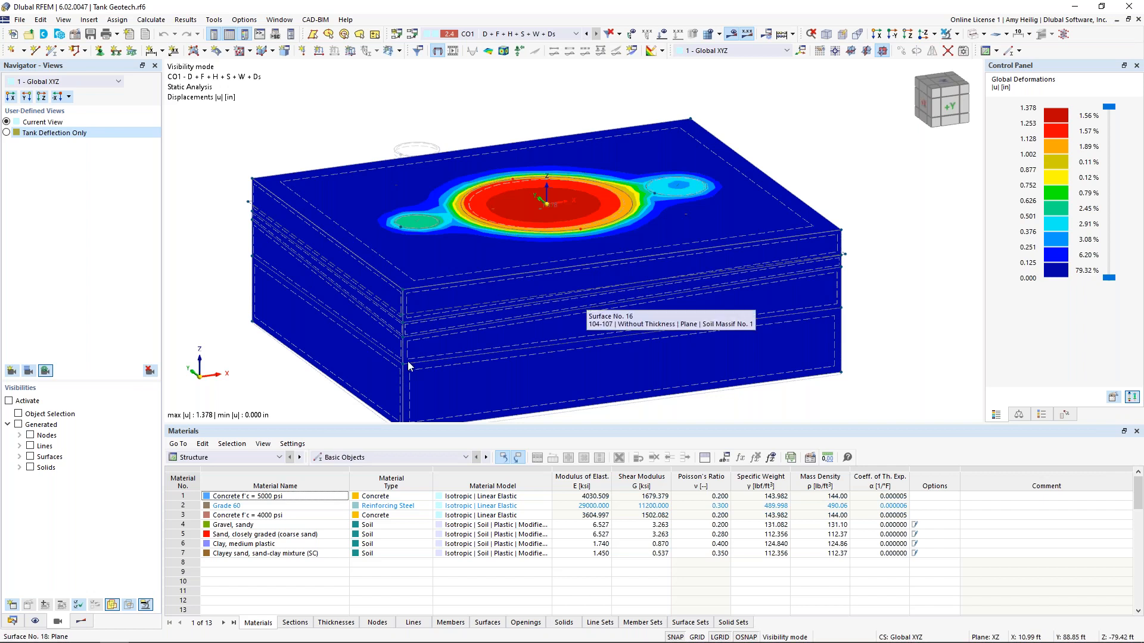
Create a new clipping plane of type Offset XYZ, parallel to XZ in the global coordinate system
left_click(12, 621)
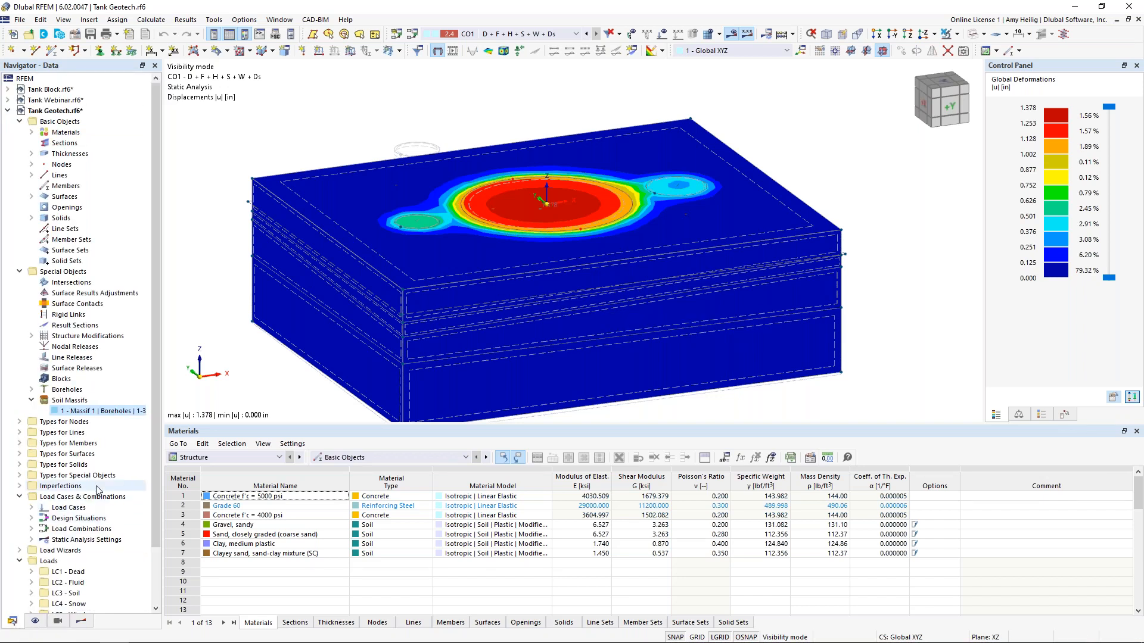
scroll(98, 489, "down", 2)
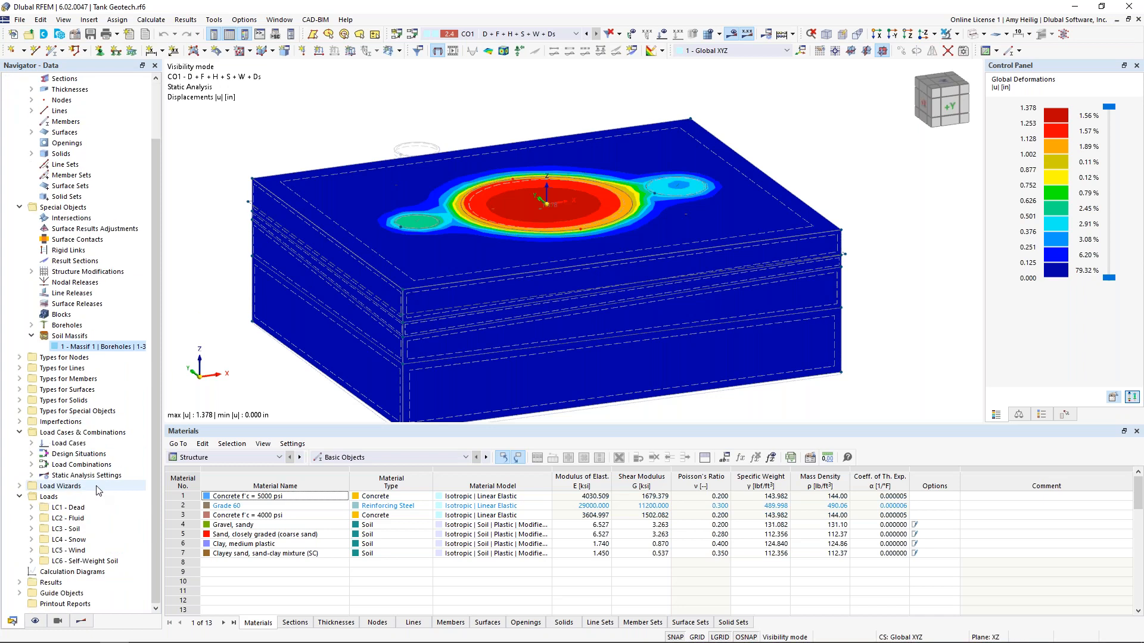
left_click(20, 595)
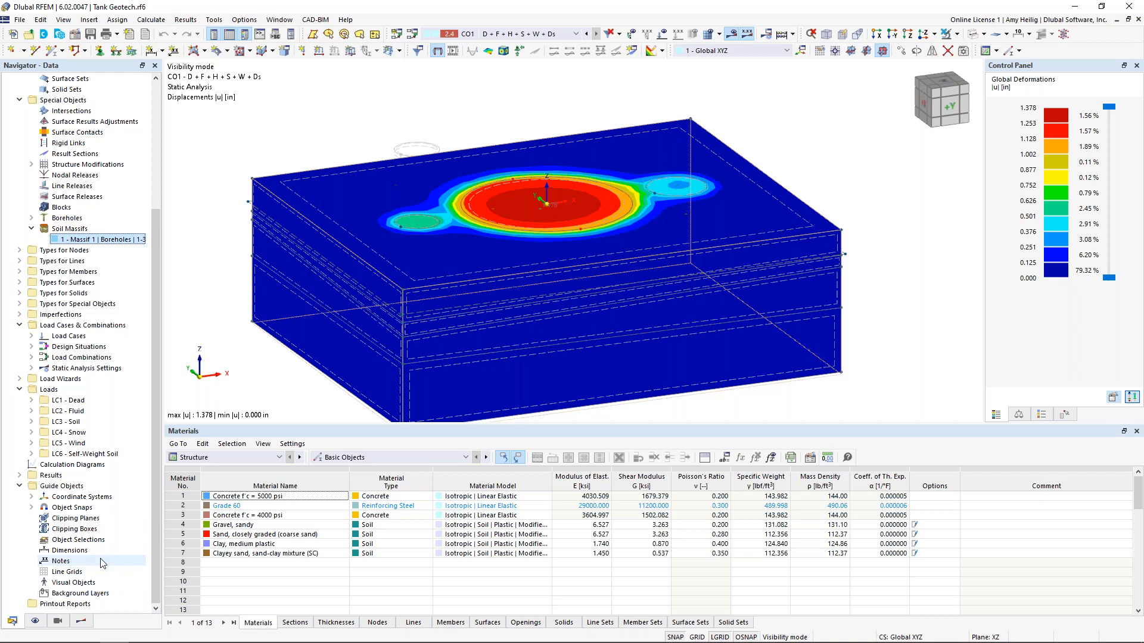
right_click(81, 523)
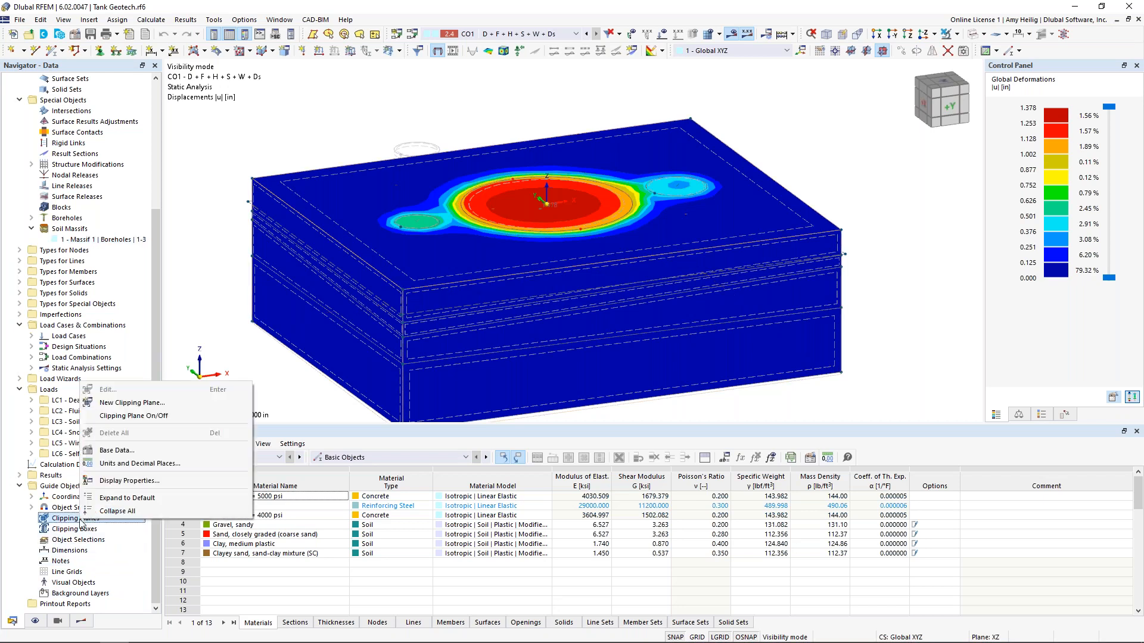
left_click(142, 410)
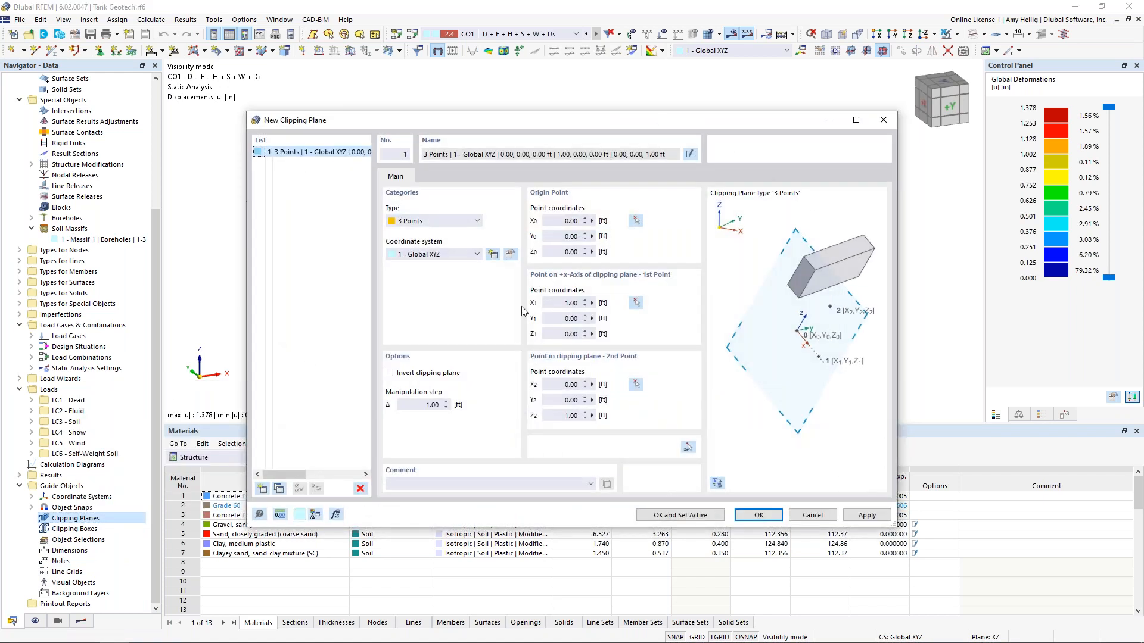
left_click(438, 224)
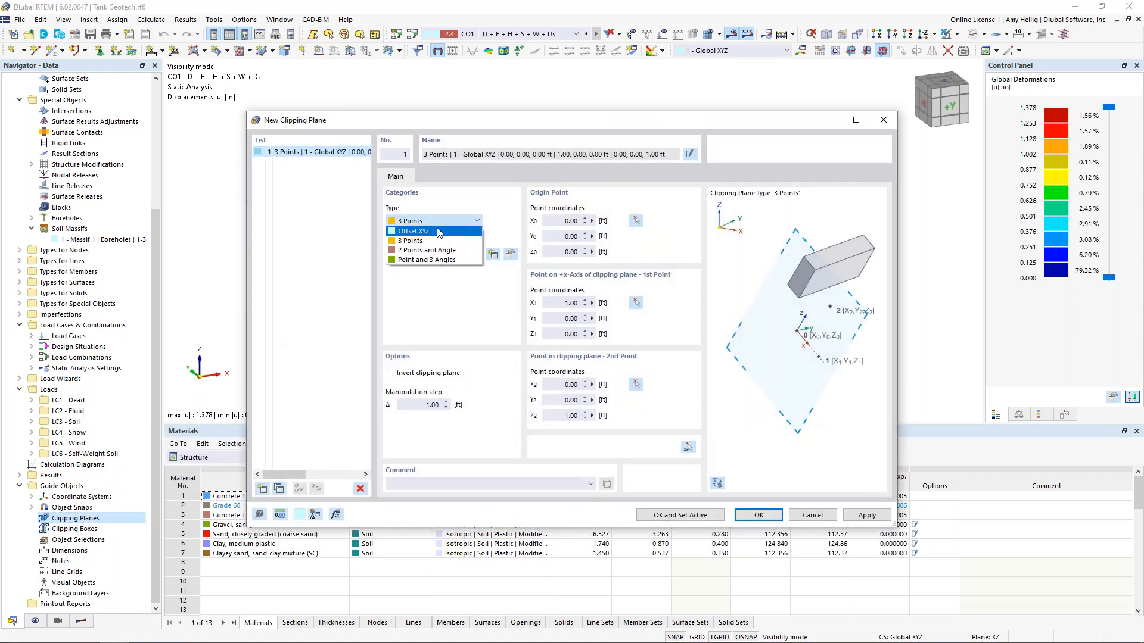
left_click(439, 232)
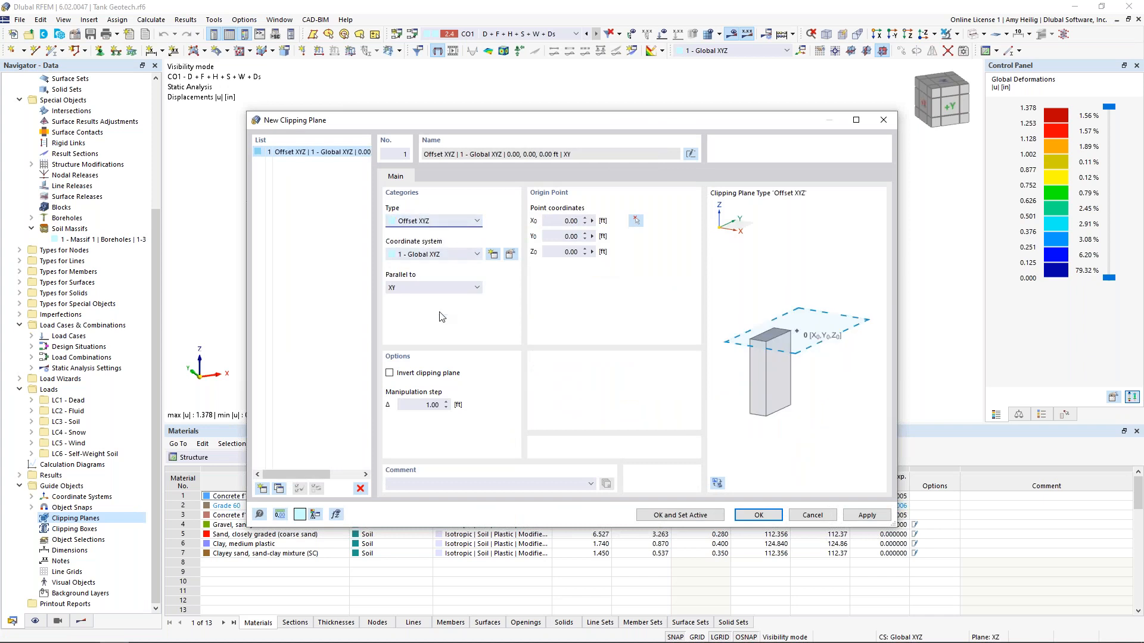
left_click(433, 288)
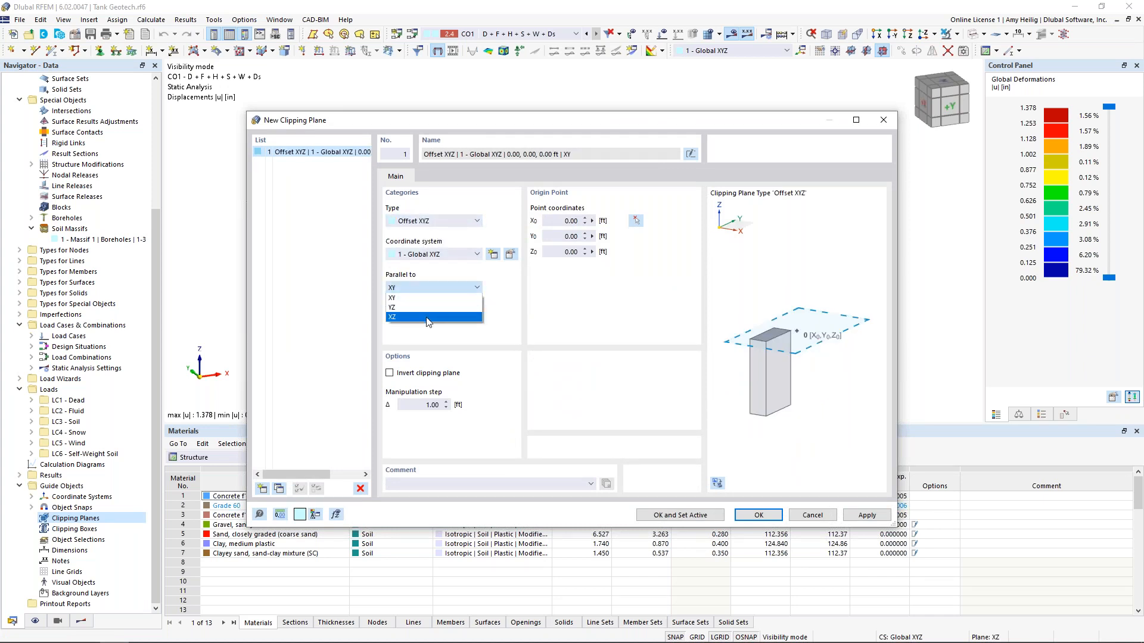
left_click(426, 322)
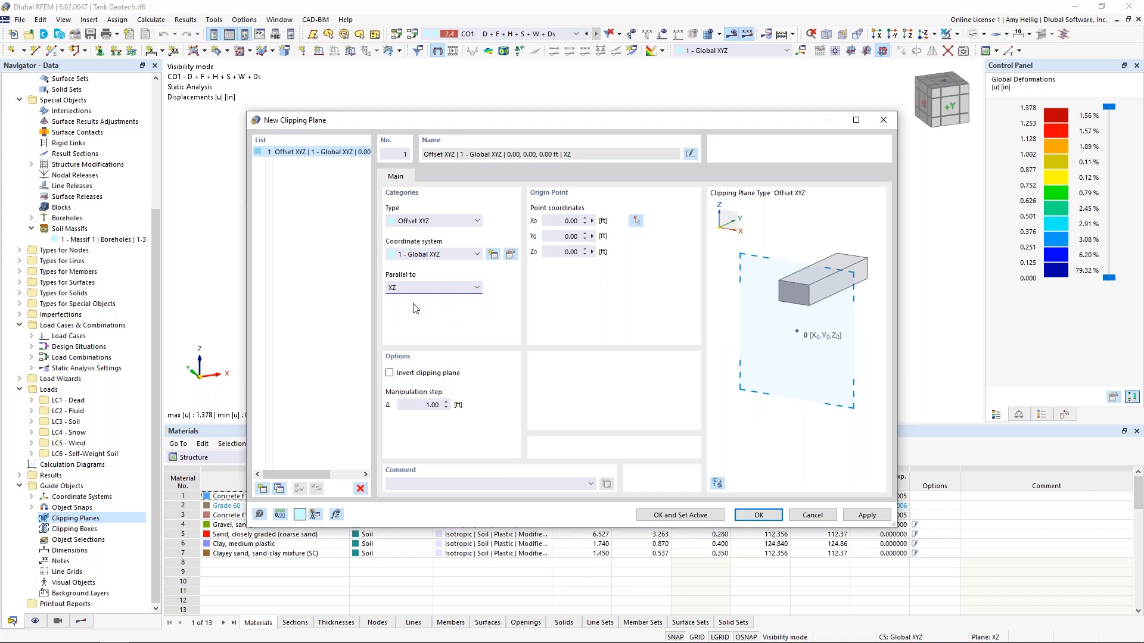
left_click(759, 515)
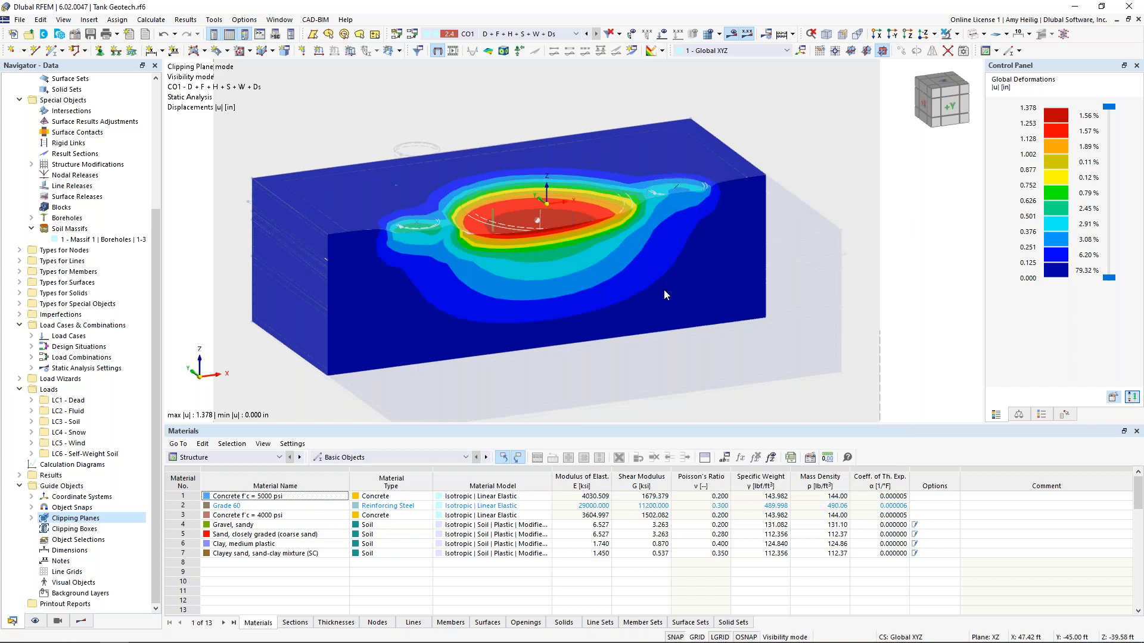
Examine the displacement distribution with depth on the cut face of the soil massif, from the front and at an angle
middle_click_drag(663, 290, 605, 247, "ctrl")
scroll(555, 278, "up", 3)
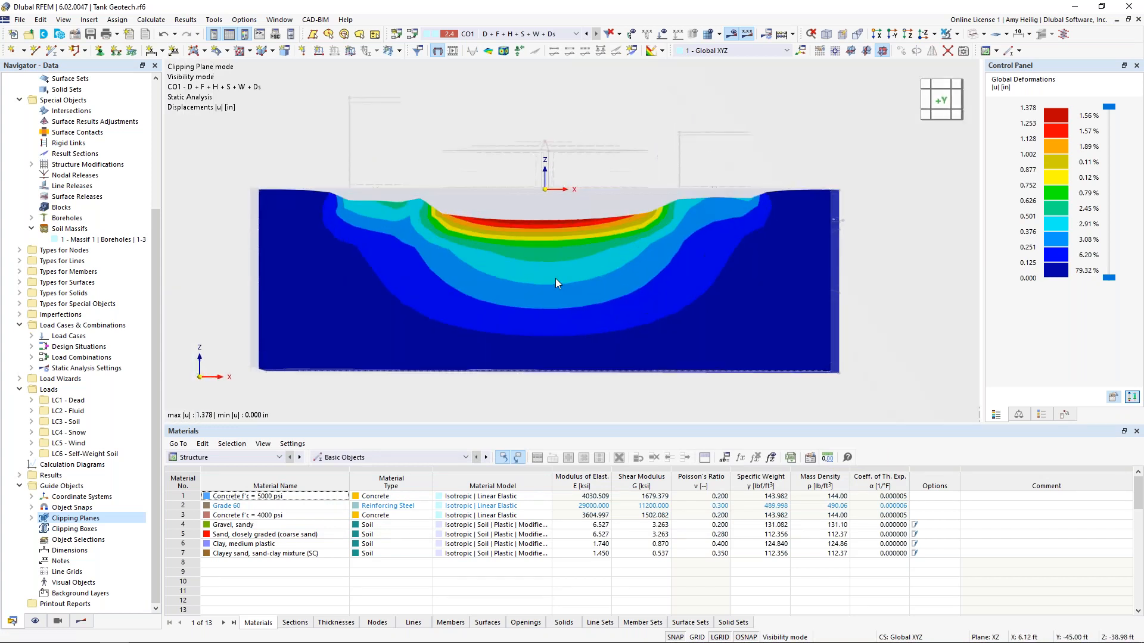
scroll(517, 273, "down", 1)
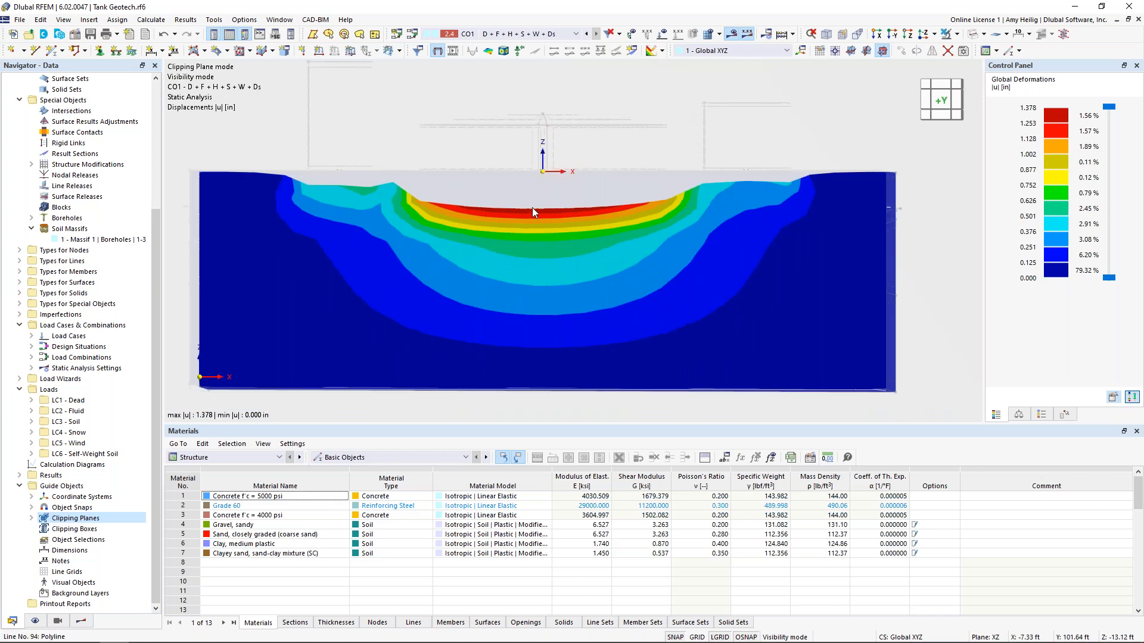
scroll(531, 207, "down", 1)
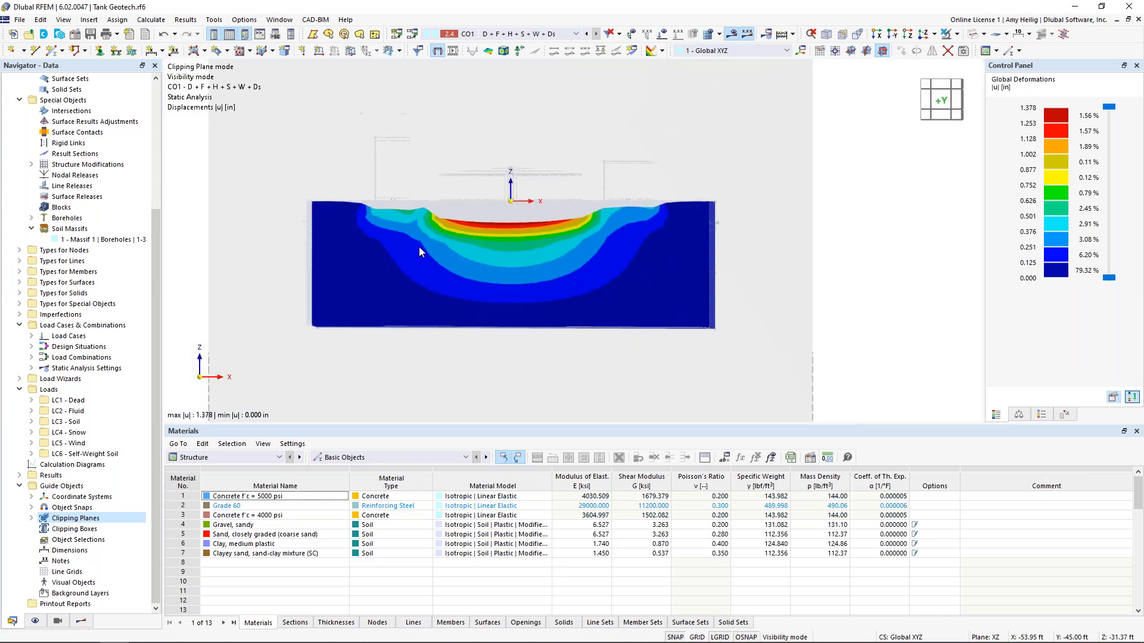
middle_click_drag(408, 238, 504, 281, "ctrl")
scroll(484, 292, "down", 3)
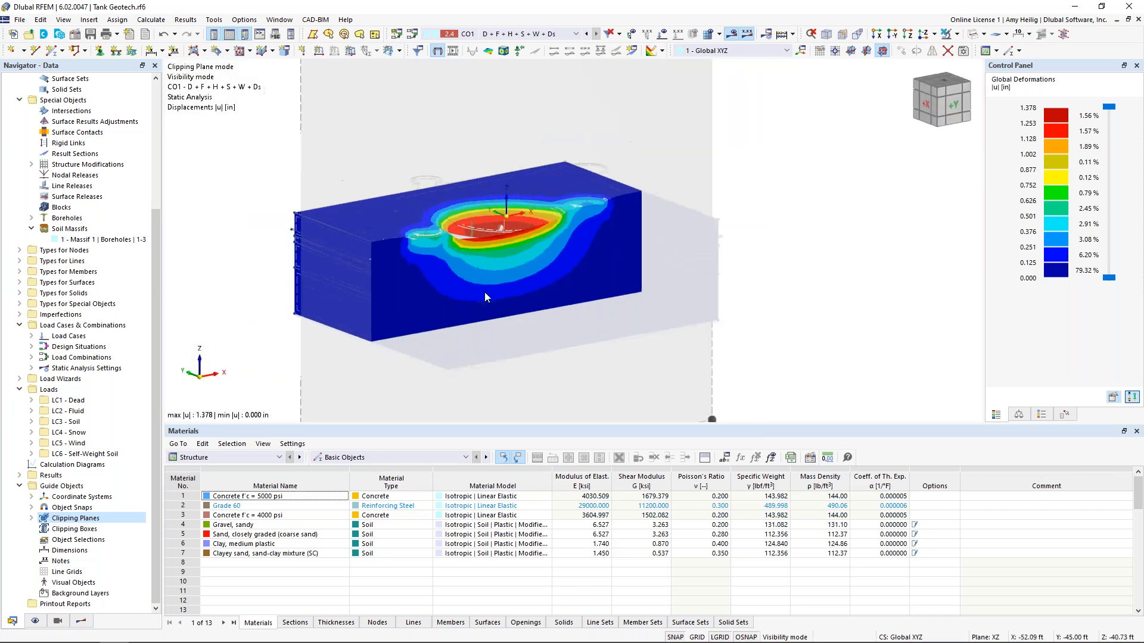
middle_click_drag(455, 170, 456, 188)
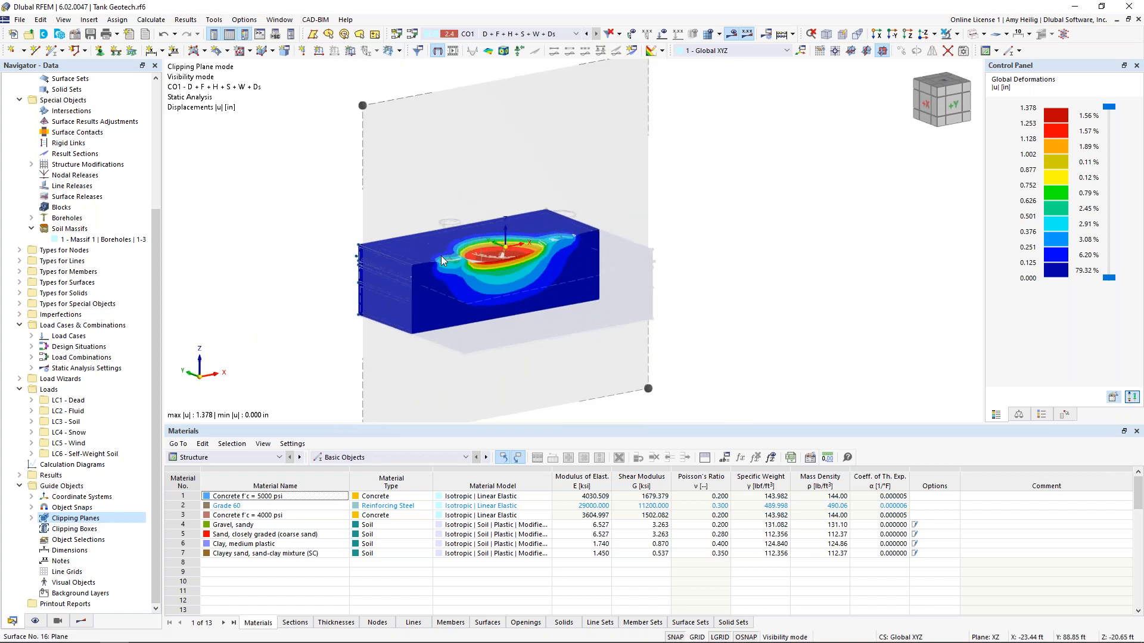
scroll(441, 260, "up", 3)
scroll(444, 262, "down", 2)
Shrink the Materials table to enlarge the model view, and set the general display factor for deformations to 8
left_click_drag(527, 425, 528, 530)
mouse_move(347, 128)
left_mouse_down()
mouse_move(380, 141)
mouse_move(349, 136)
left_mouse_up()
left_click(1023, 522)
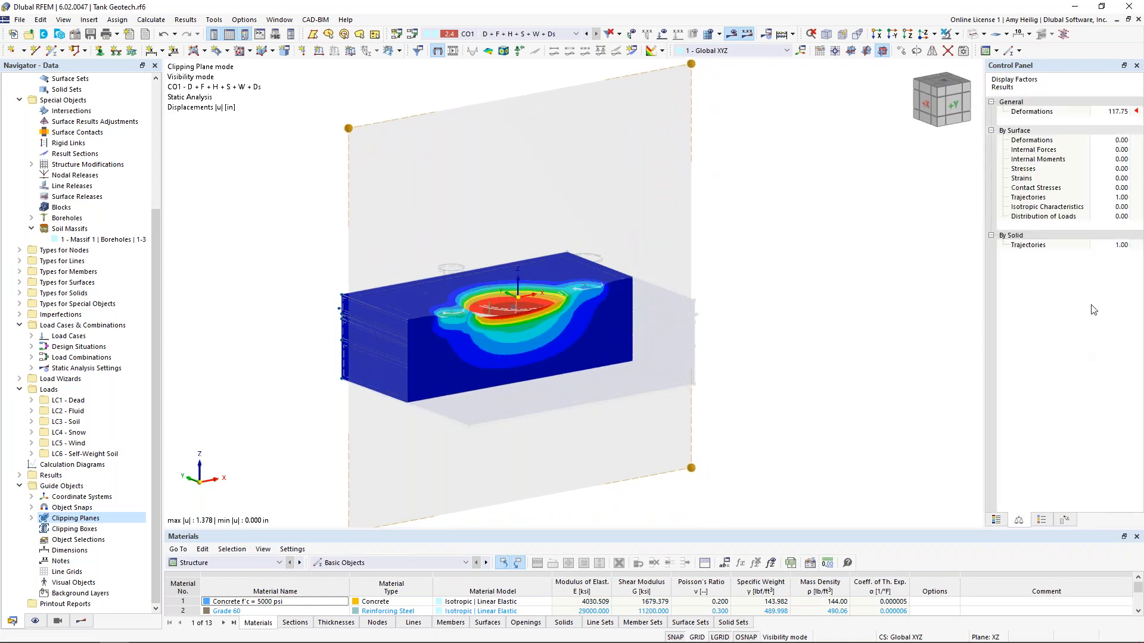
left_click(1123, 112)
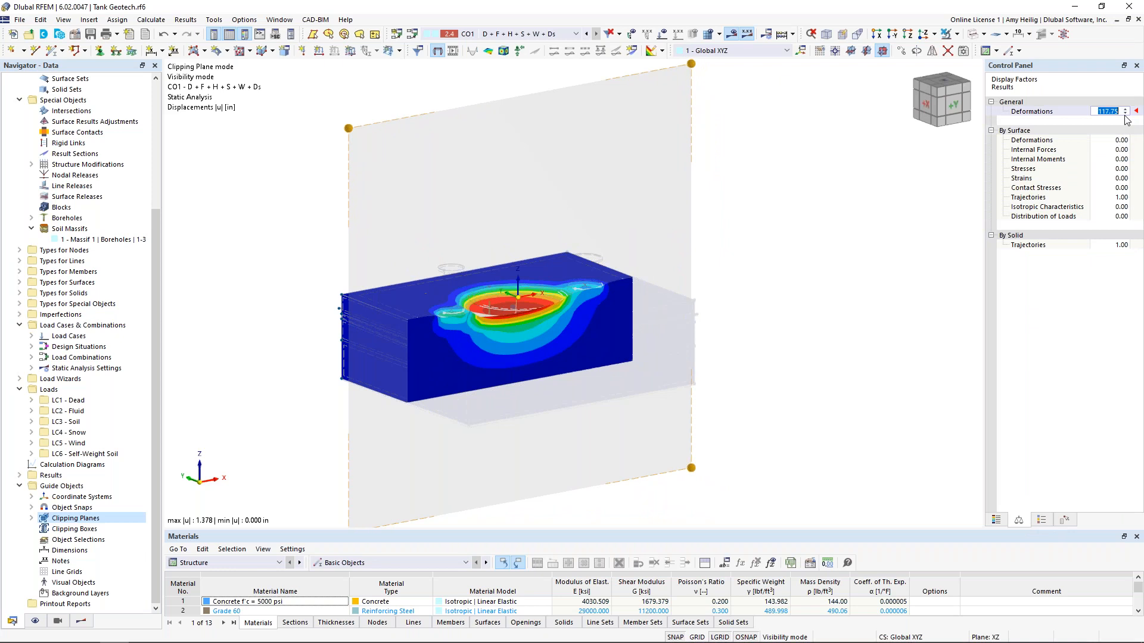
type("8")
key("Return")
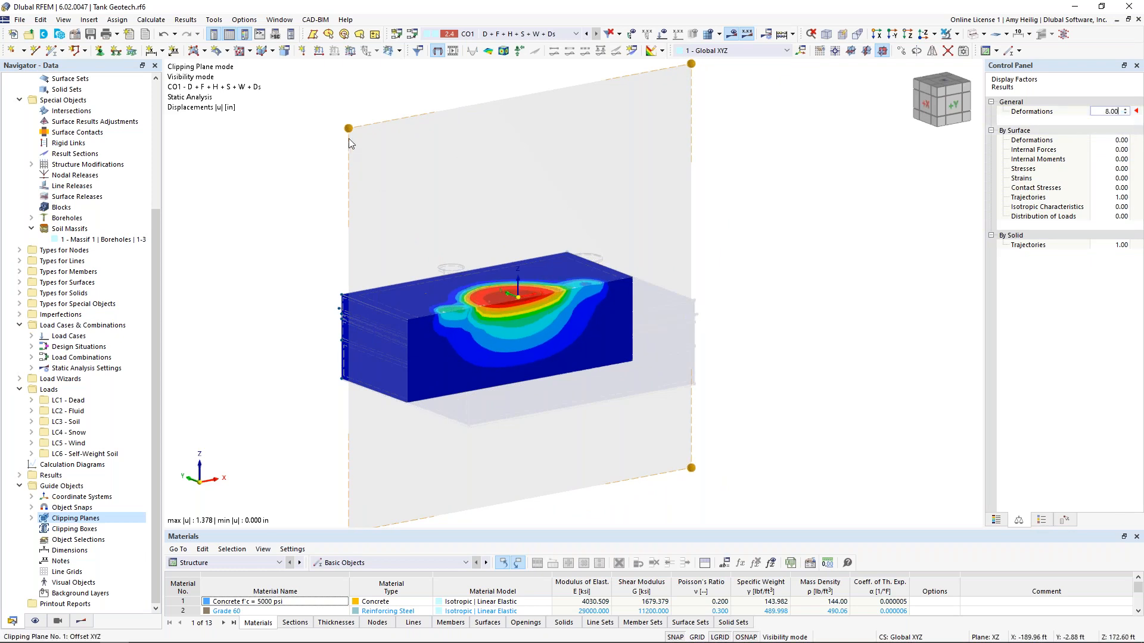
Shift the clipping plane through the soil massif by its corner handle and view the displacement section from the front
mouse_move(356, 136)
left_mouse_down()
mouse_move(322, 114)
mouse_move(381, 167)
mouse_move(336, 123)
mouse_move(362, 142)
mouse_move(338, 131)
mouse_move(352, 135)
left_mouse_up()
middle_click_drag(824, 375, 731, 345, "ctrl")
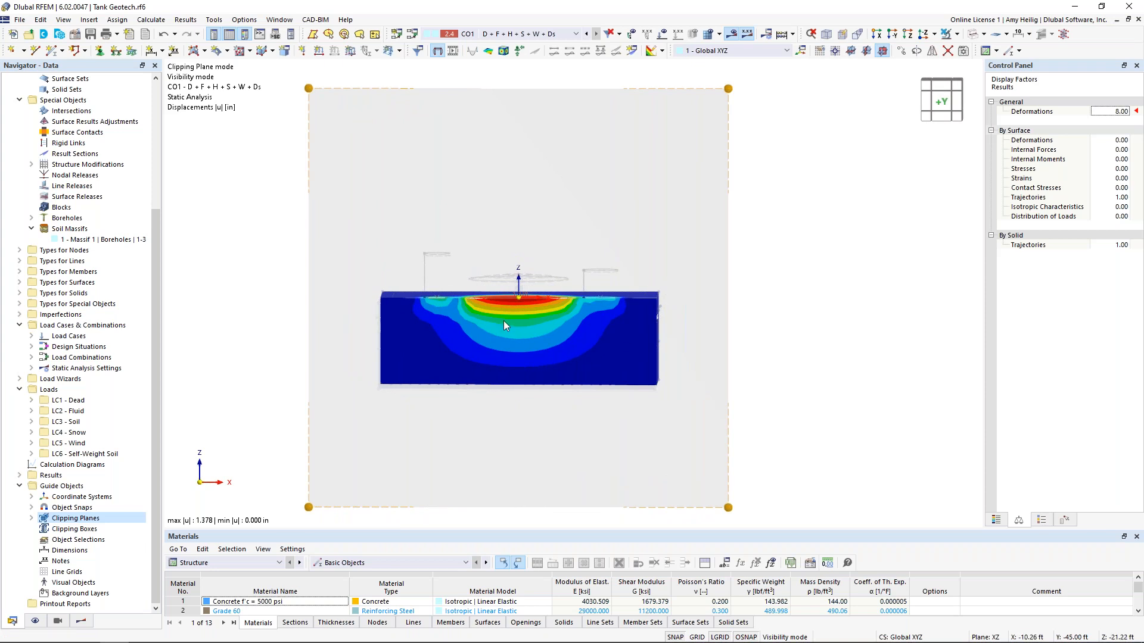
scroll(504, 321, "up", 4)
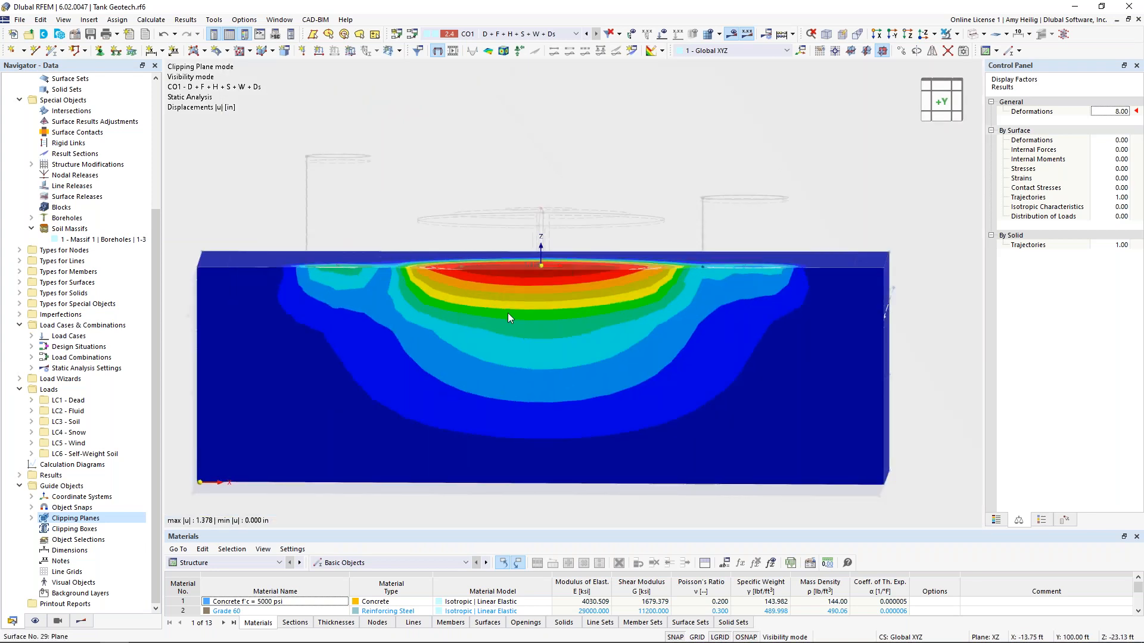
scroll(508, 313, "down", 1)
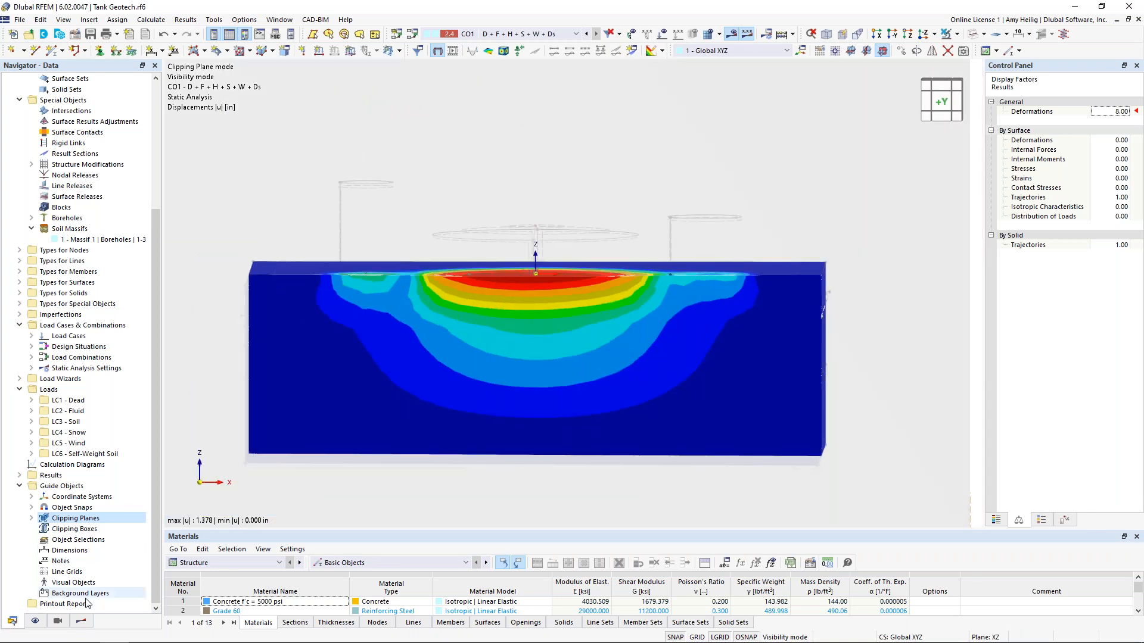
Display the solids' basic stress σz on the clipped soil massif instead of the global deformations
left_click(82, 621)
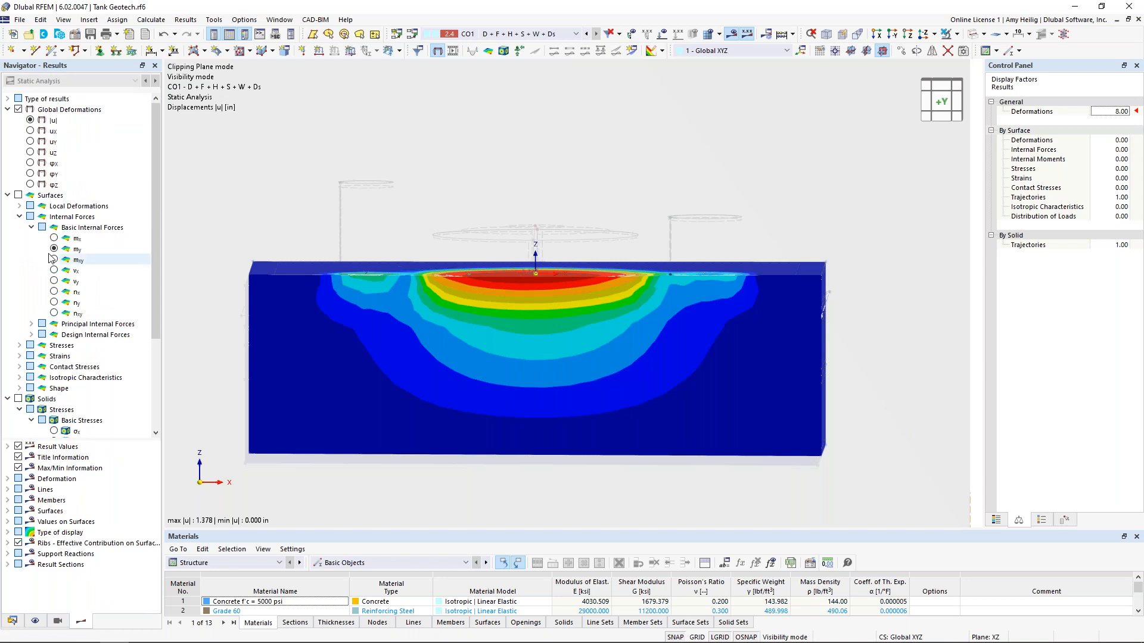
left_click(8, 196)
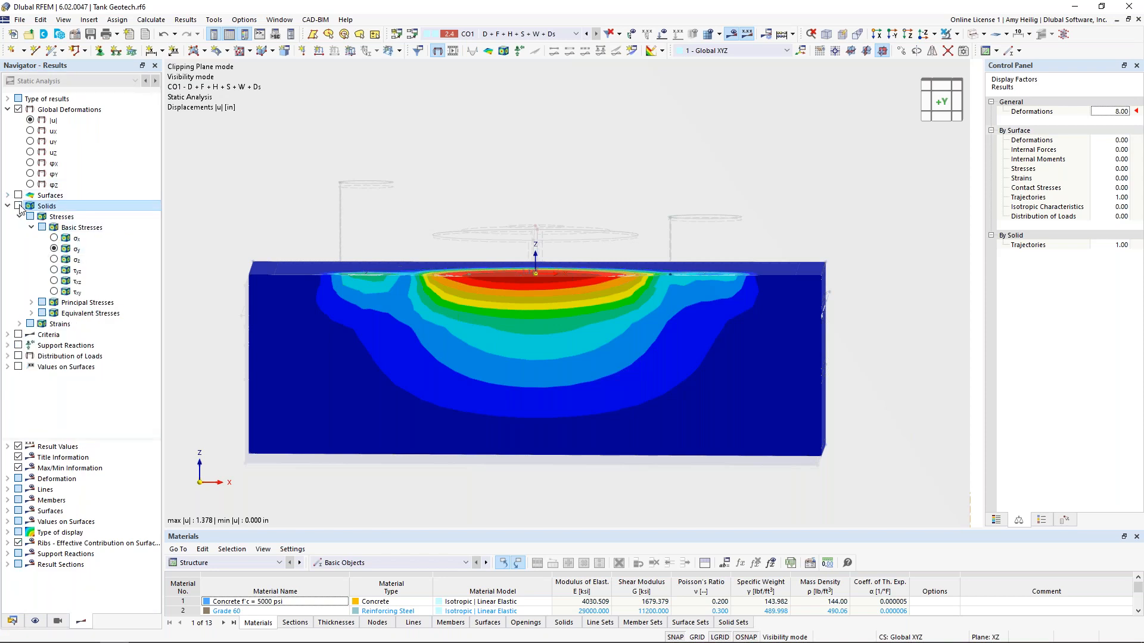
left_click(19, 206)
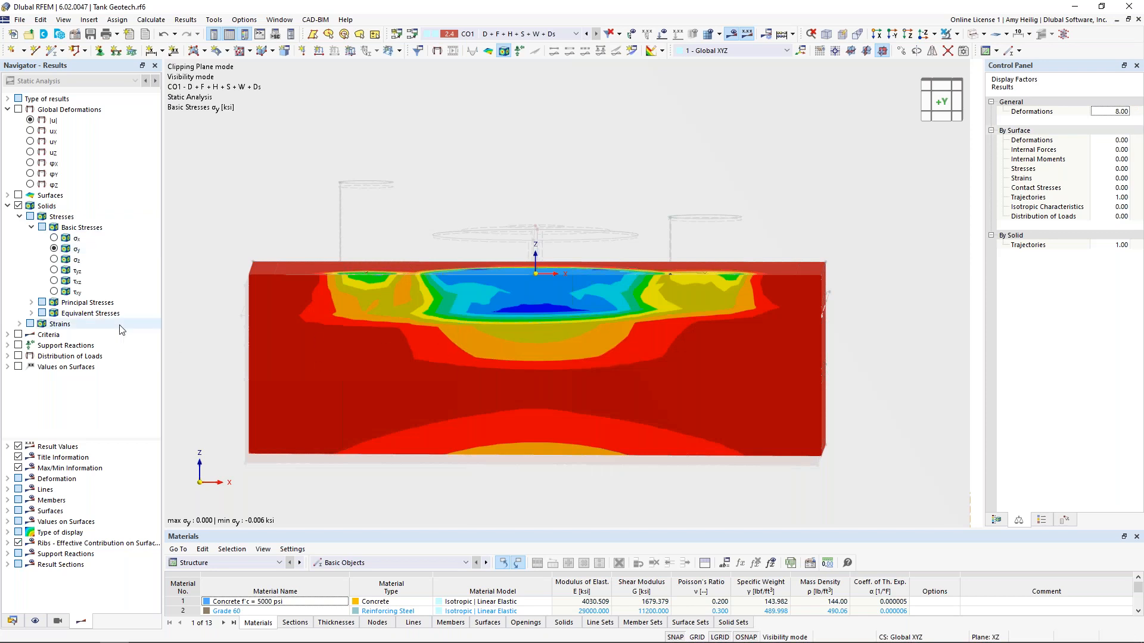
left_click(54, 261)
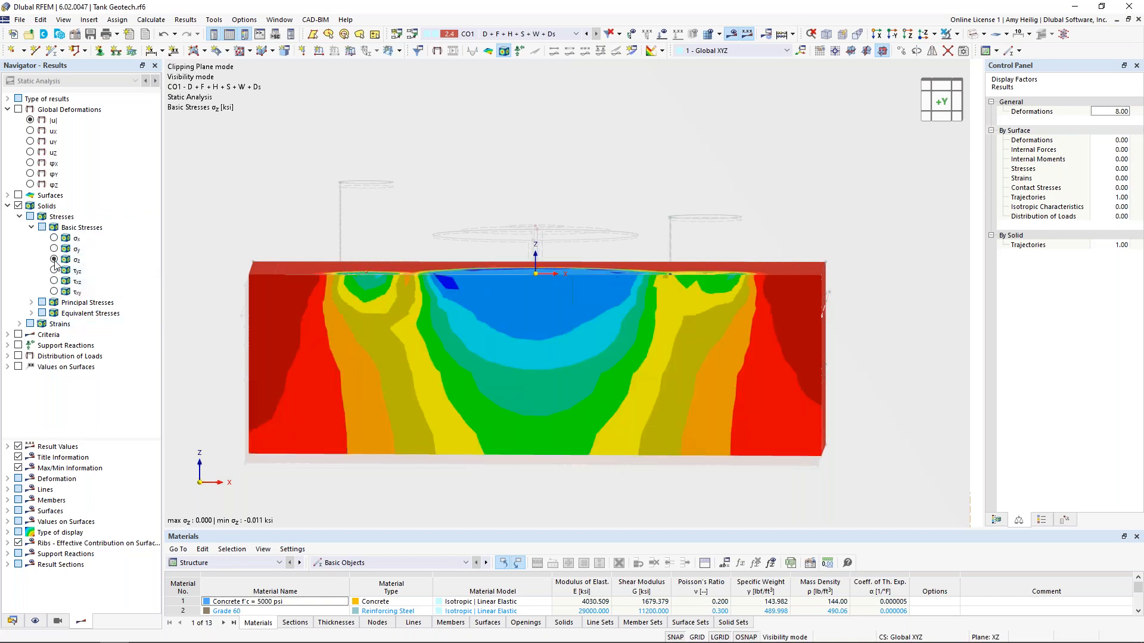
middle_click_drag(492, 357, 494, 351)
scroll(503, 357, "up", 2)
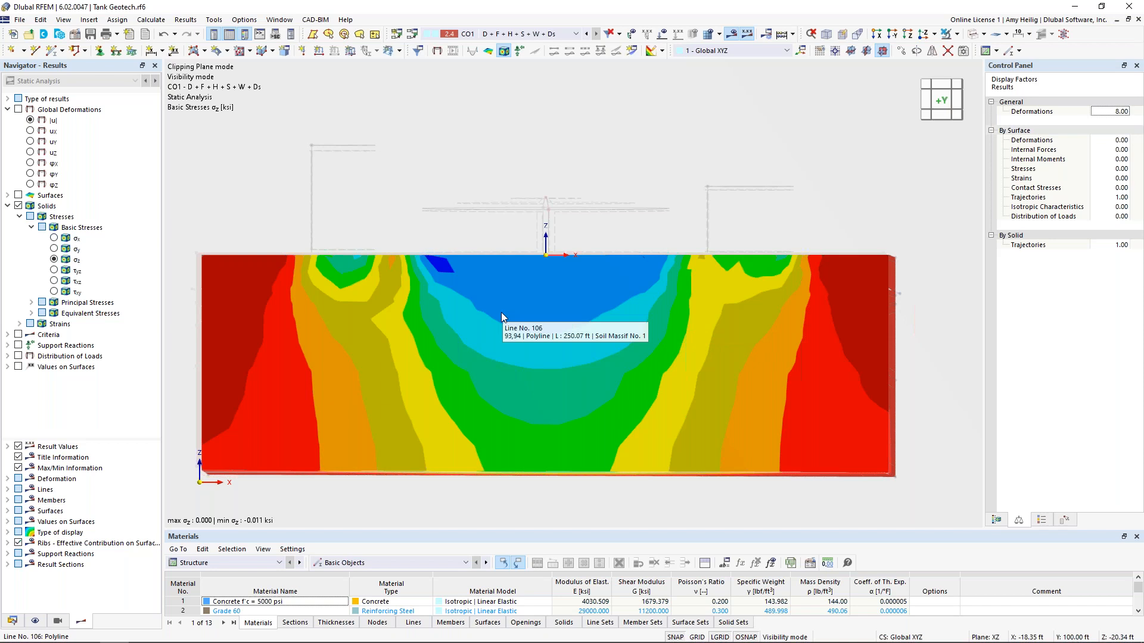
Move the clipping plane to another section of the soil massif and inspect its σz stress distribution from the front
middle_click_drag(411, 303, 511, 328, "ctrl")
scroll(511, 330, "down", 3)
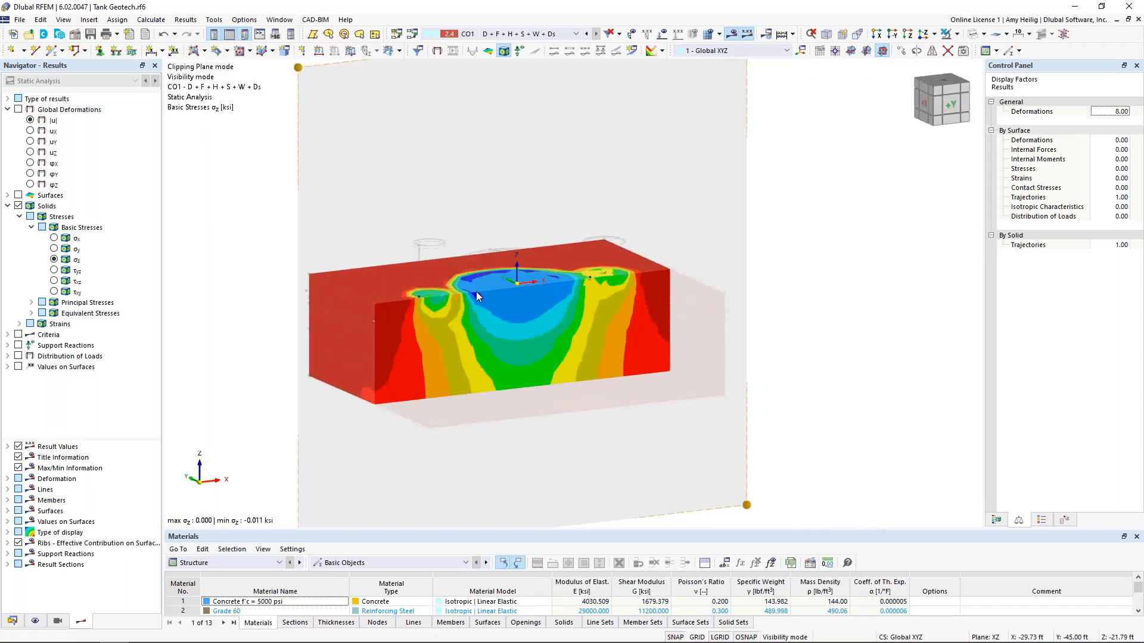
left_click_drag(299, 70, 290, 107)
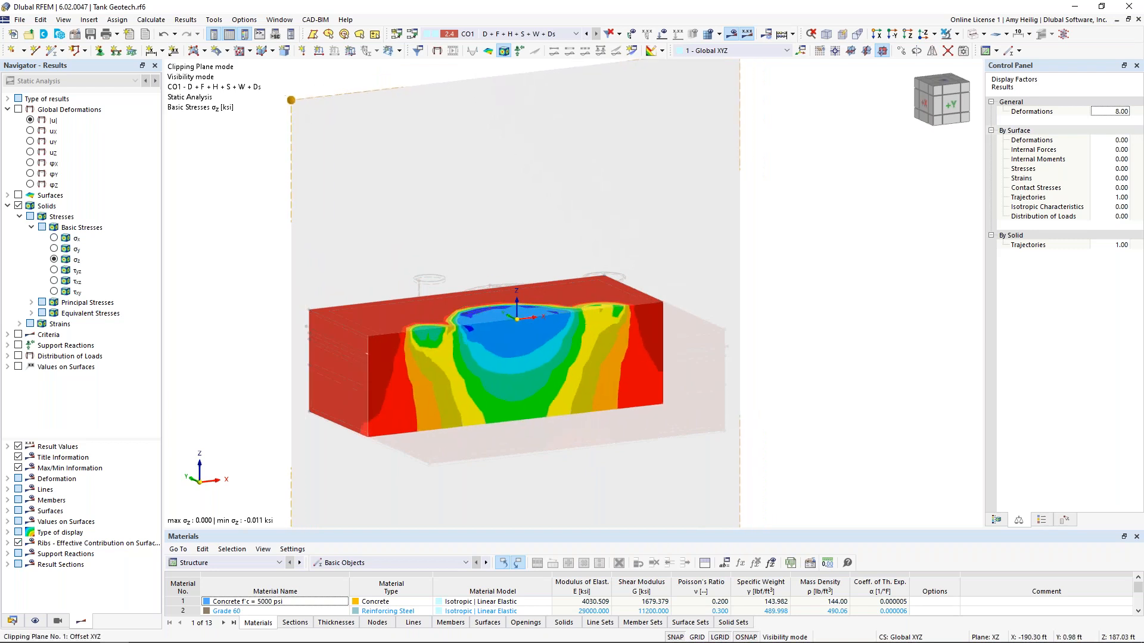
middle_click_drag(764, 354, 692, 325, "ctrl")
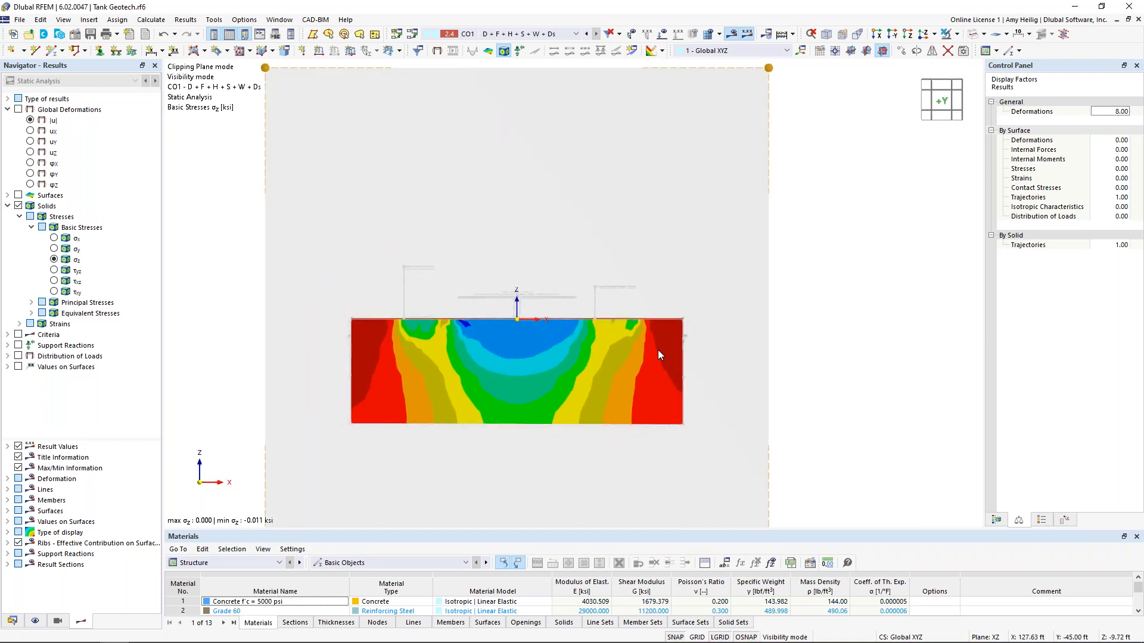
scroll(533, 405, "up", 2)
scroll(534, 405, "up", 1)
middle_click_drag(531, 469, 569, 449)
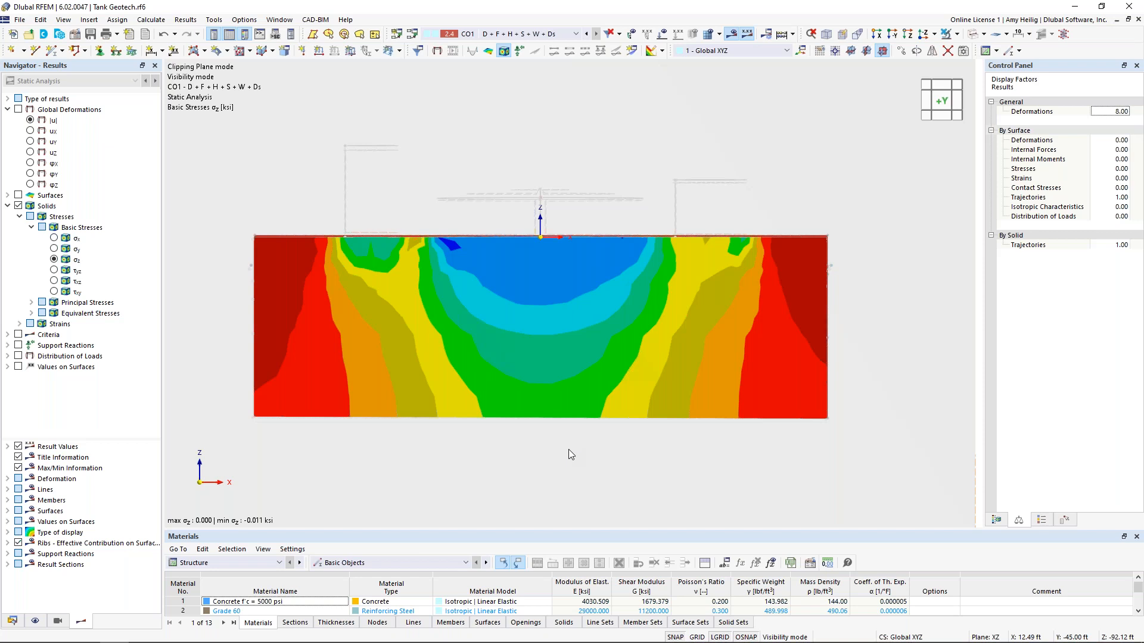
Switch to the PowerPoint slide show of the Reinforced Concrete Tank Design in RFEM 6 presentation
key("super+Tab")
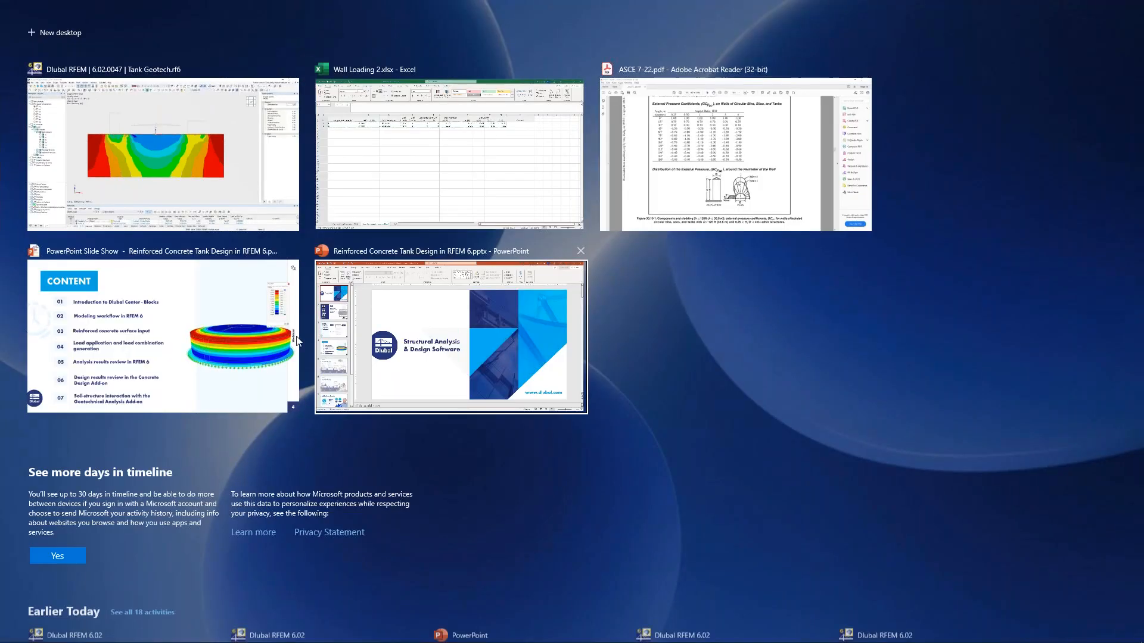
left_click(262, 335)
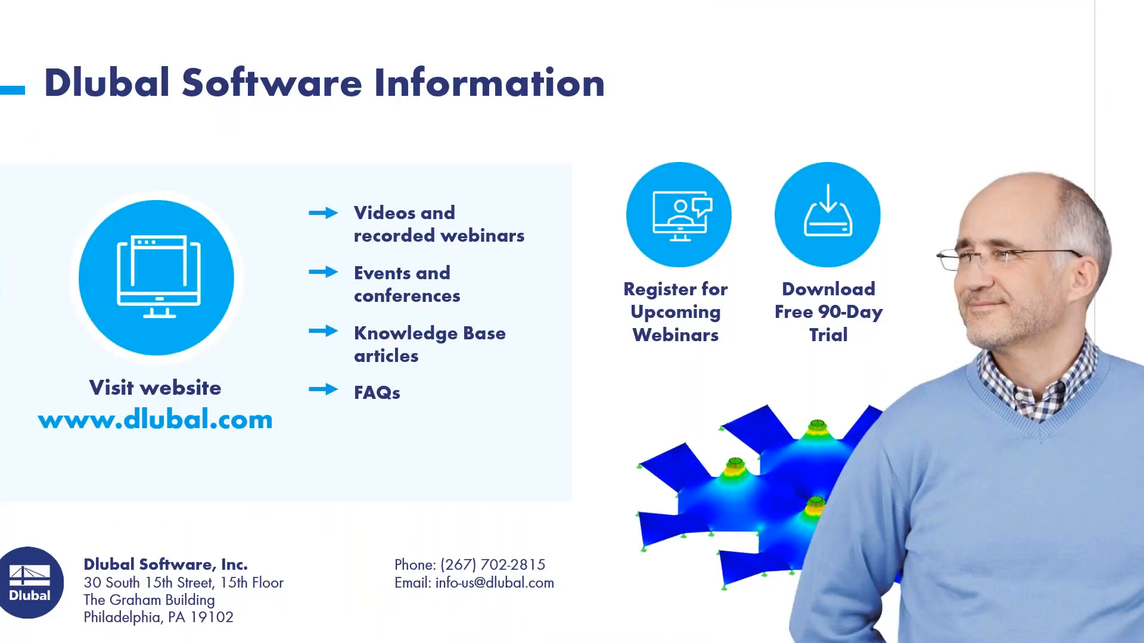